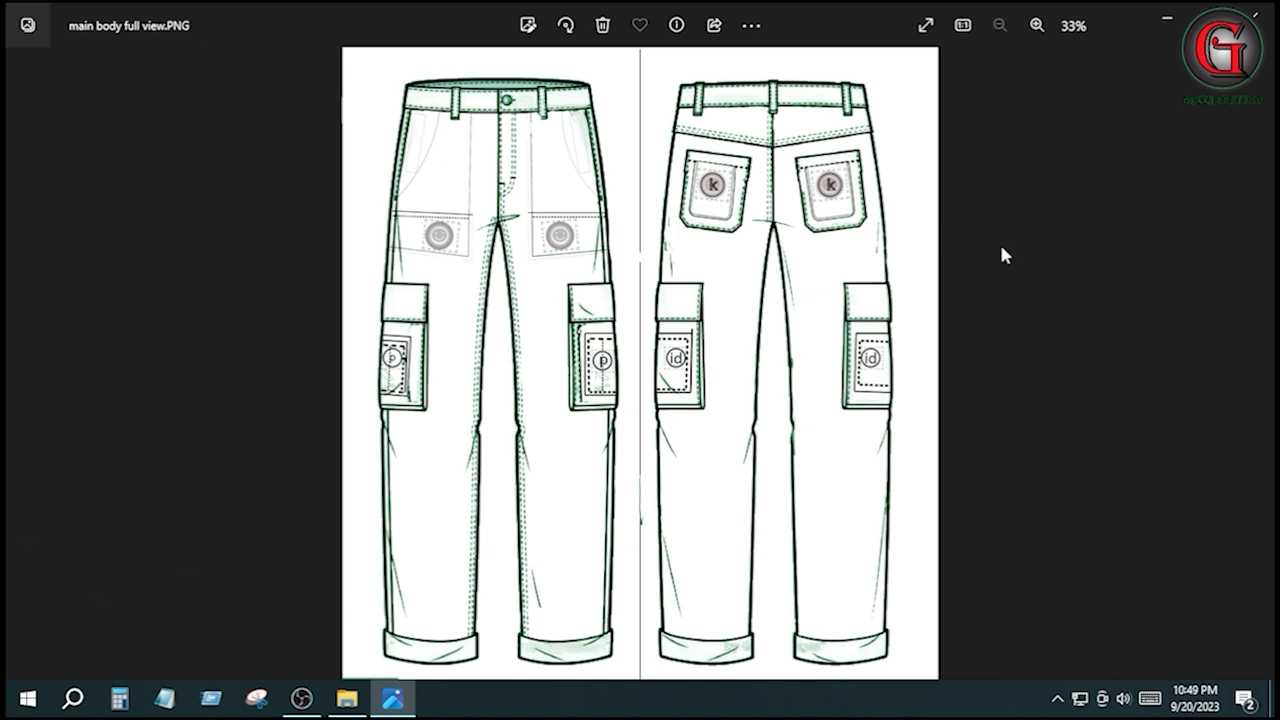
# Examine the cargo long pant sketches, measure point diagrams and measurement sheets in the C4100 tech pack.
pyautogui.press('Right')
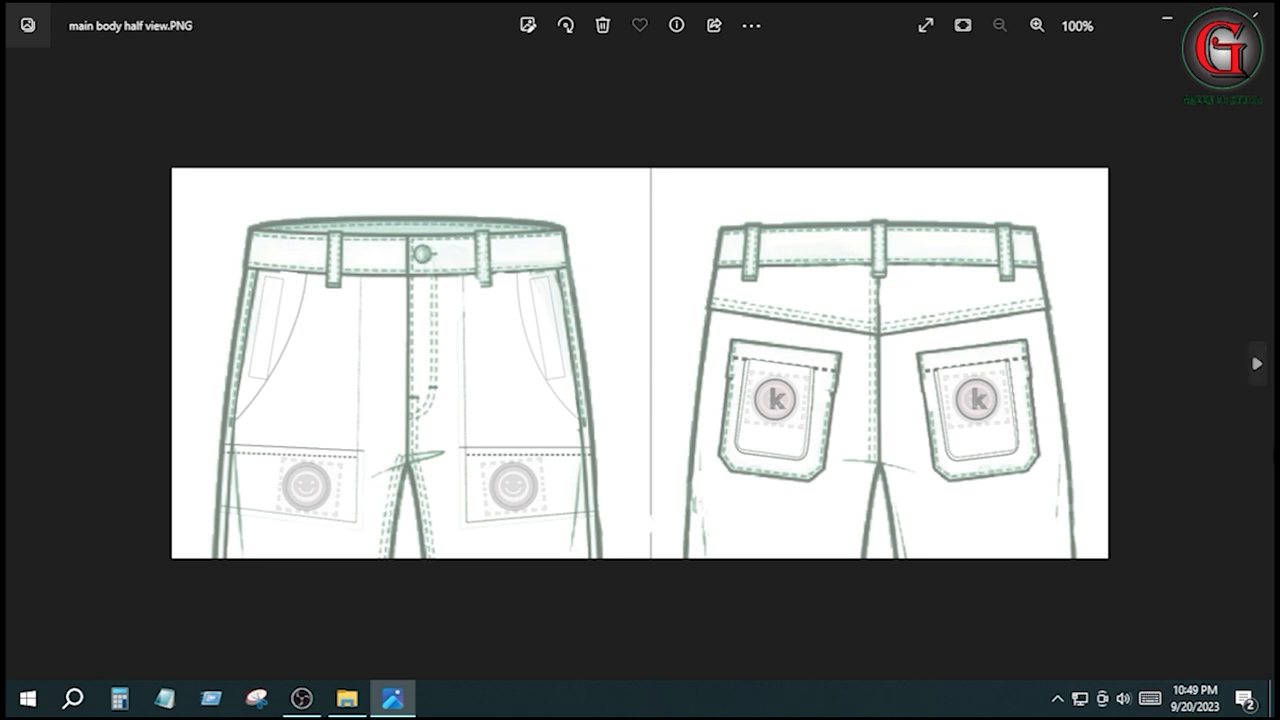
pyautogui.click(1257, 368)
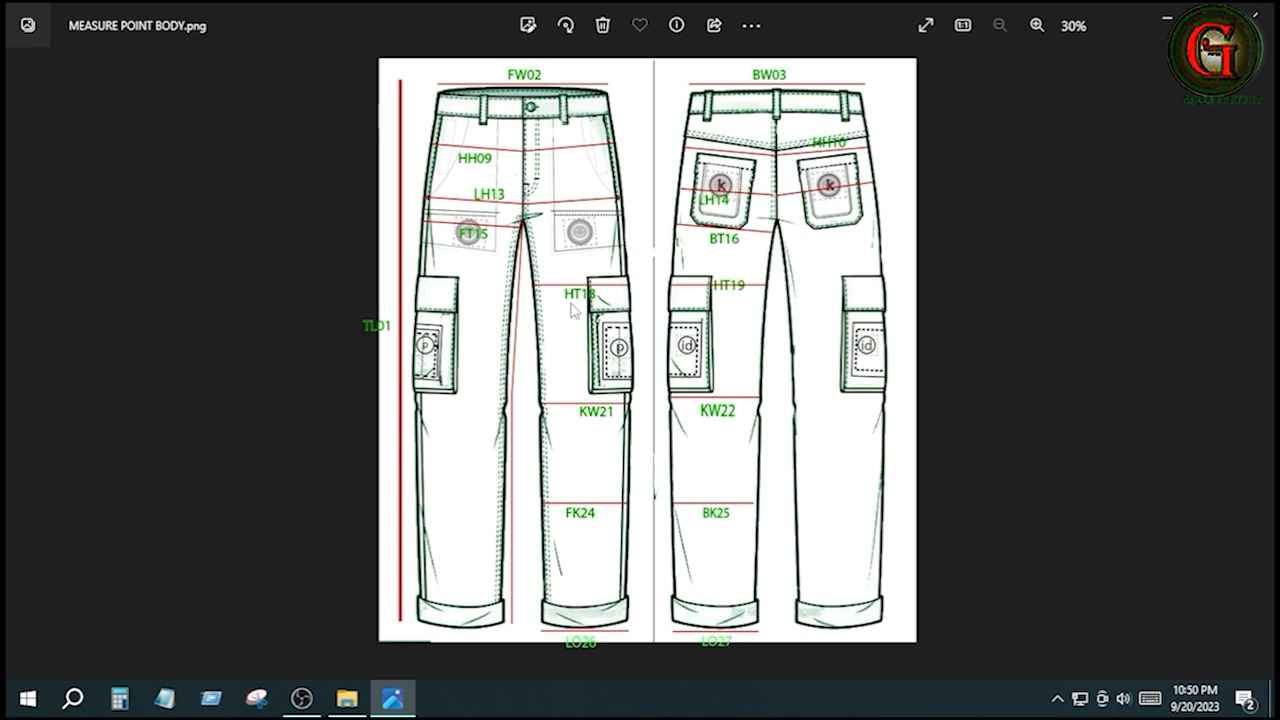
pyautogui.click(1257, 364)
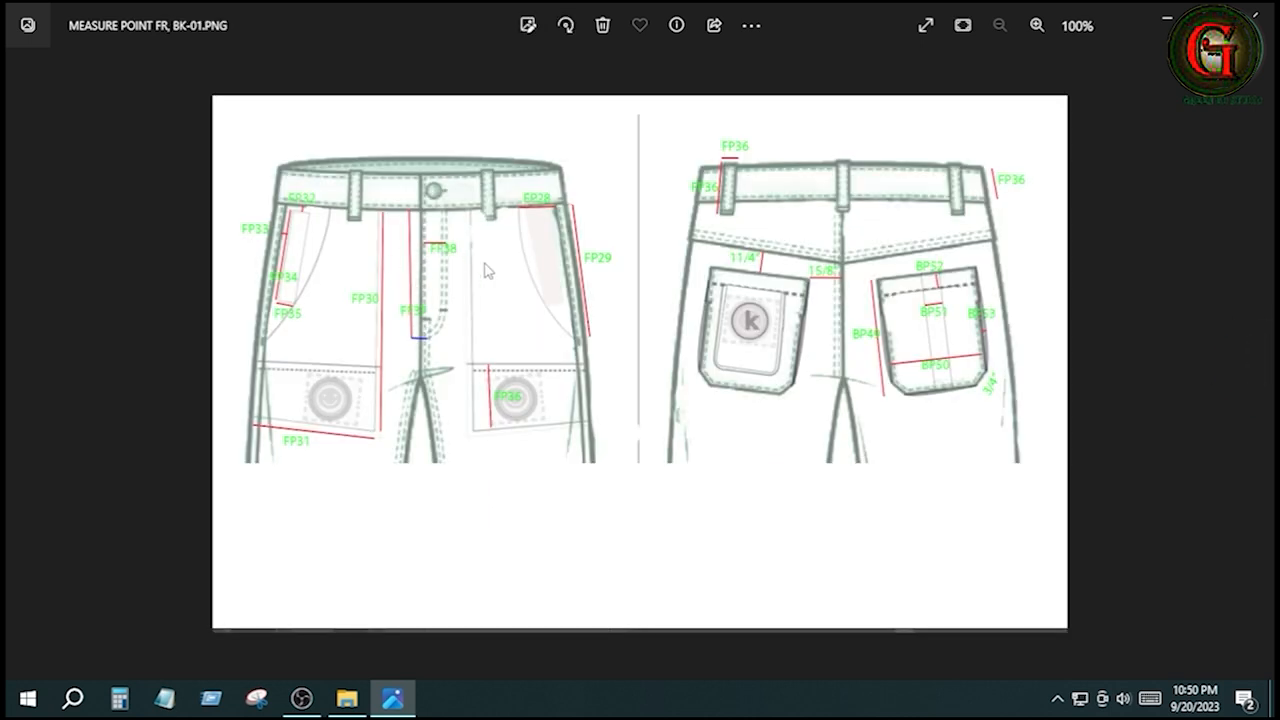
pyautogui.press('Right')
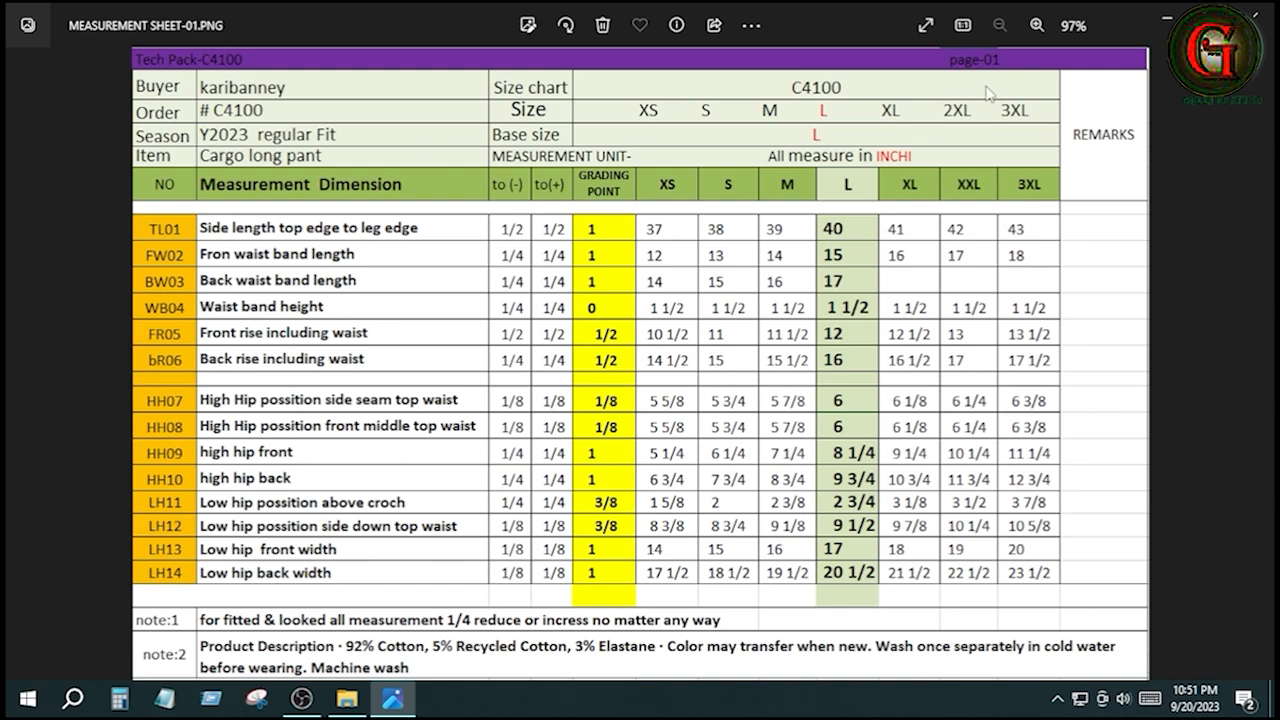
pyautogui.click(1255, 366)
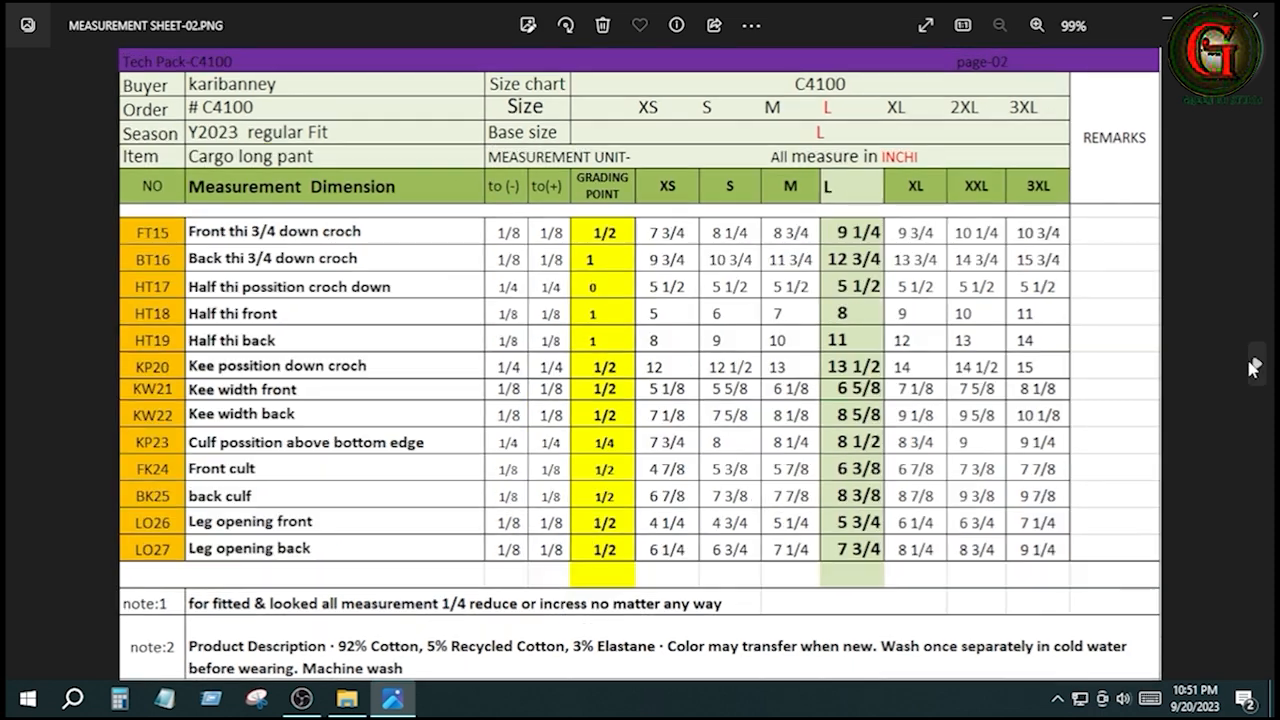
pyautogui.click(1255, 366)
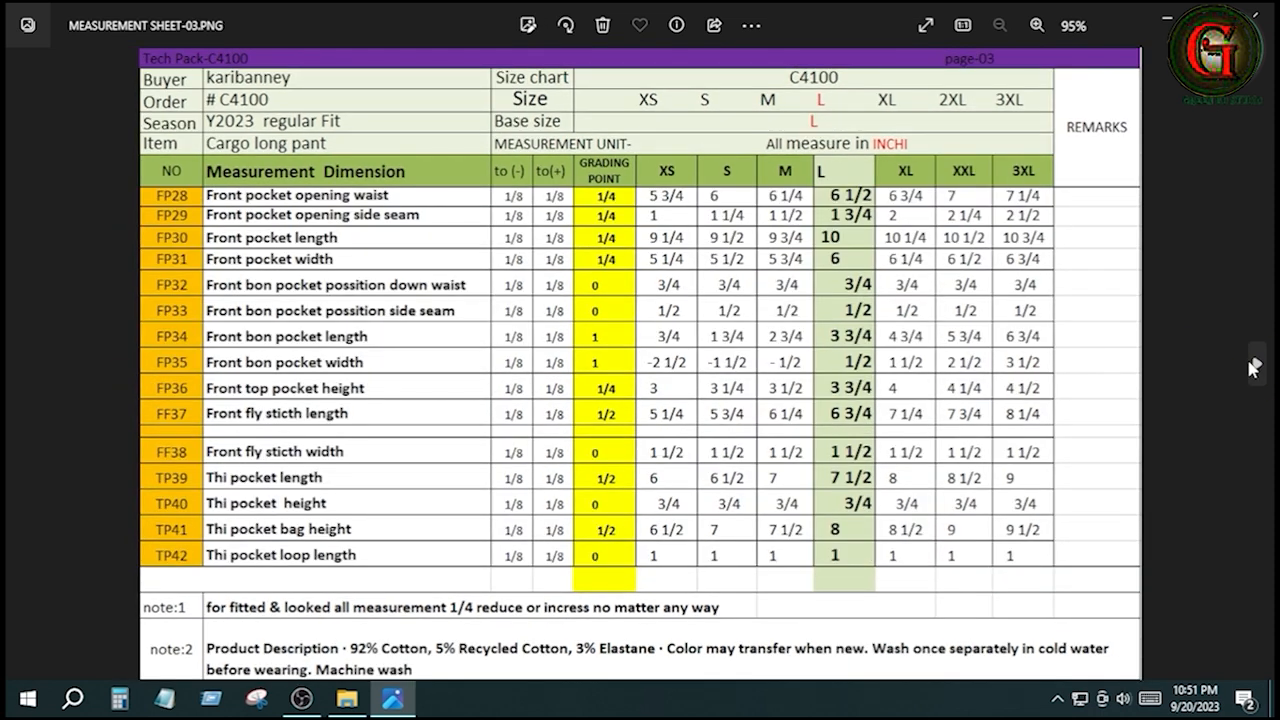
pyautogui.click(1255, 366)
pyautogui.click(1255, 366)
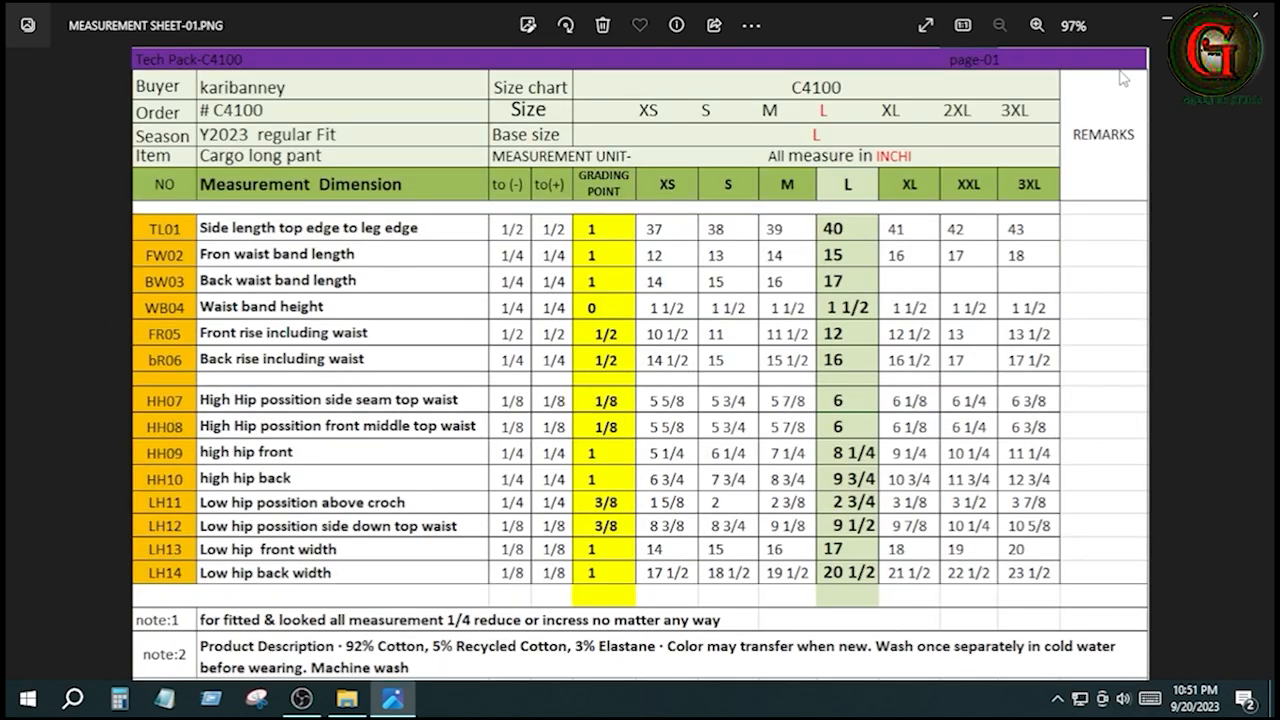
pyautogui.click(1167, 18)
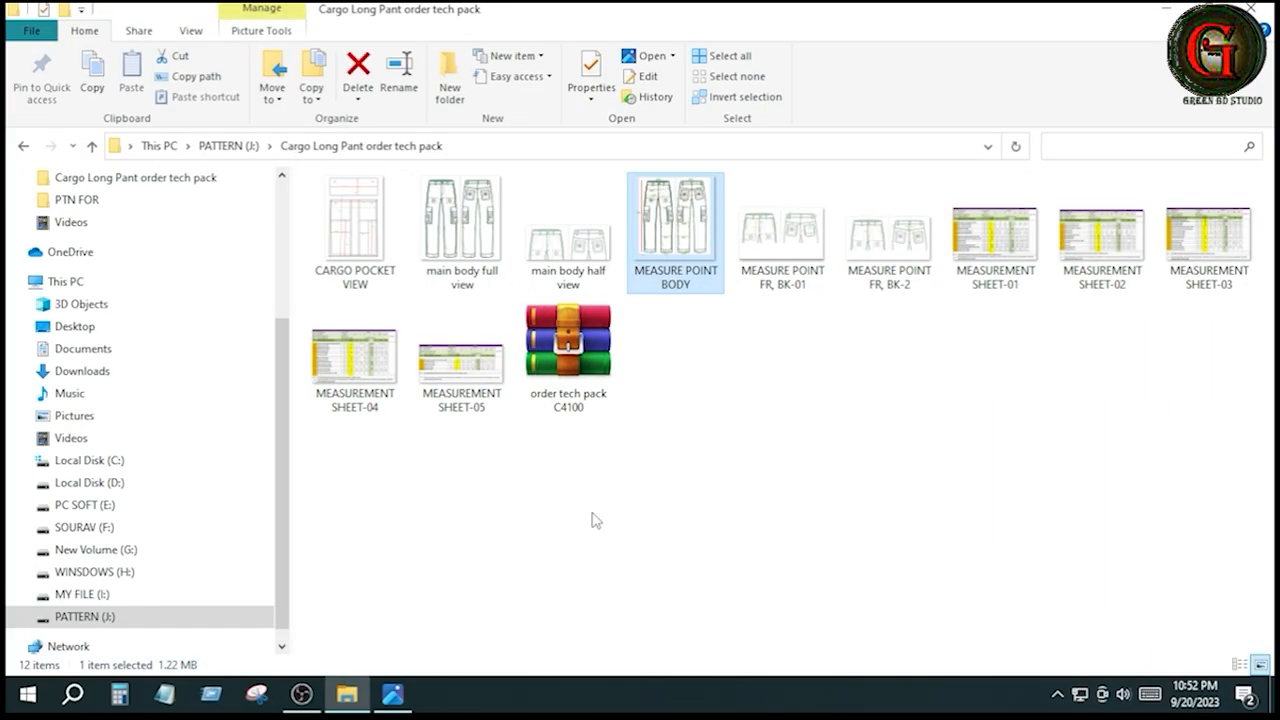
# Create a new folder named C4100 in the Cargo Long Pant order tech pack folder.
pyautogui.rightClick(594, 519)
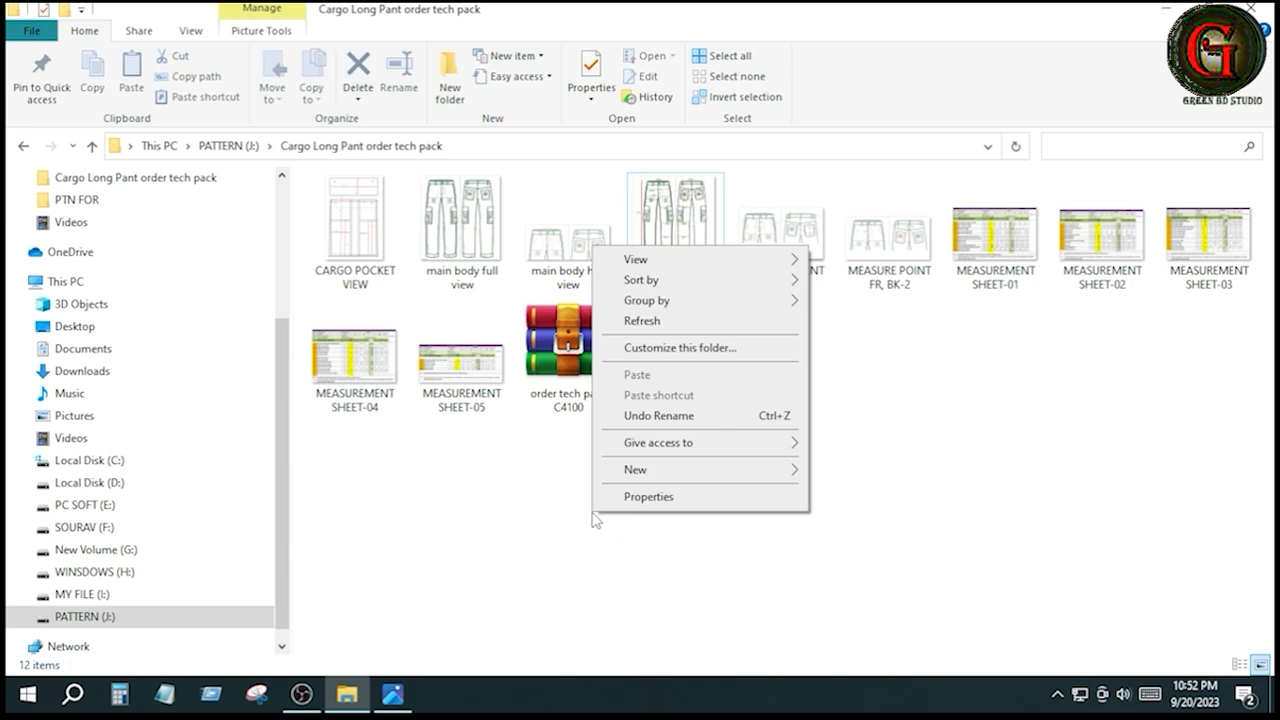
pyautogui.click(754, 483)
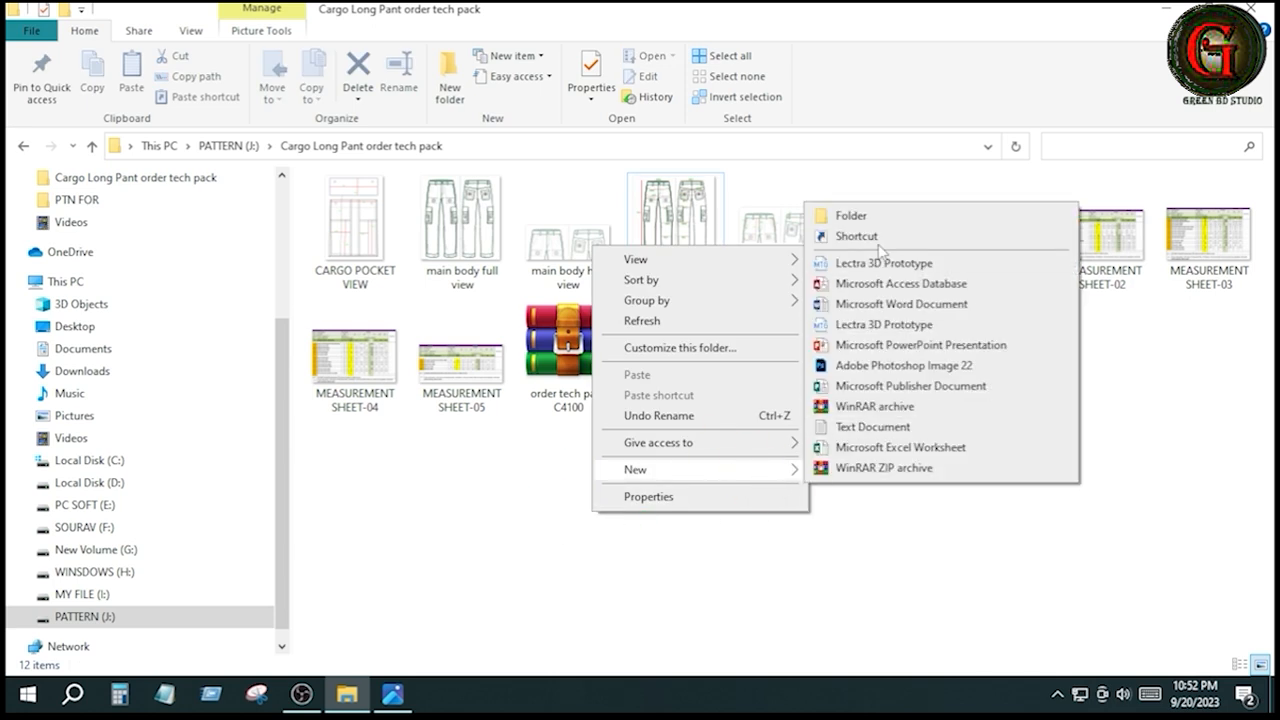
pyautogui.click(852, 216)
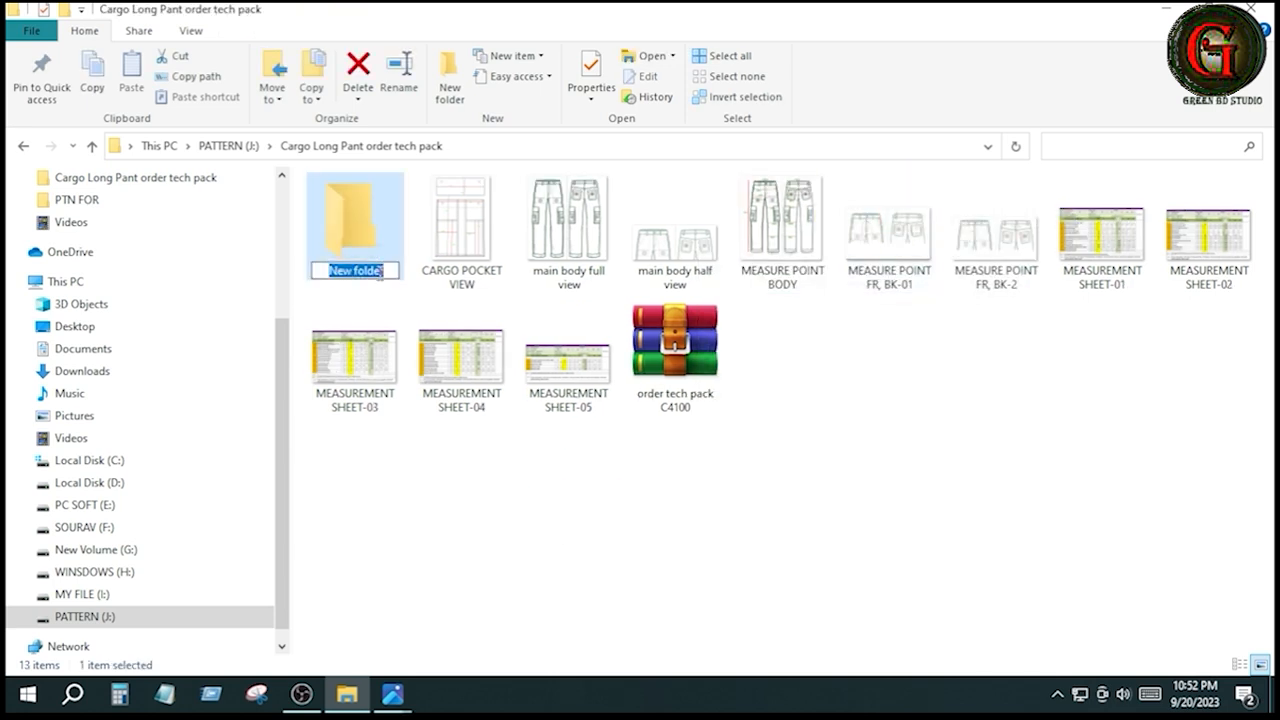
pyautogui.press('capslock')
pyautogui.write('C')
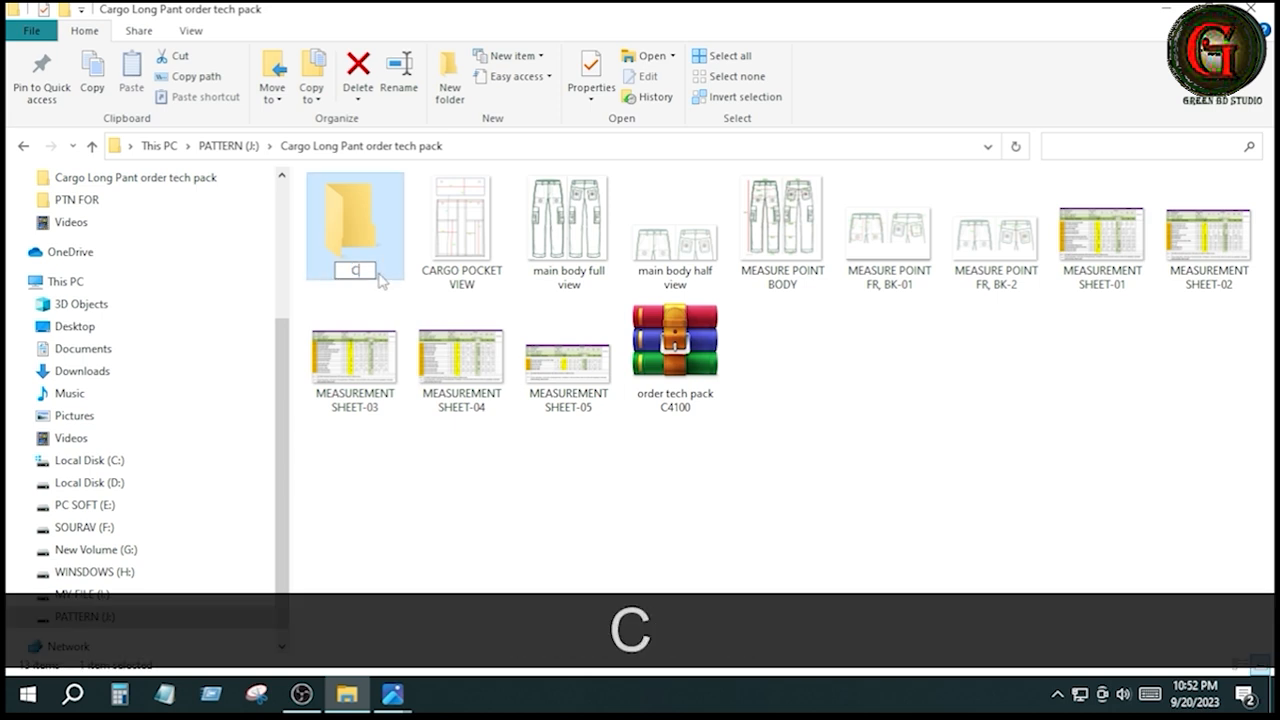
pyautogui.write('4')
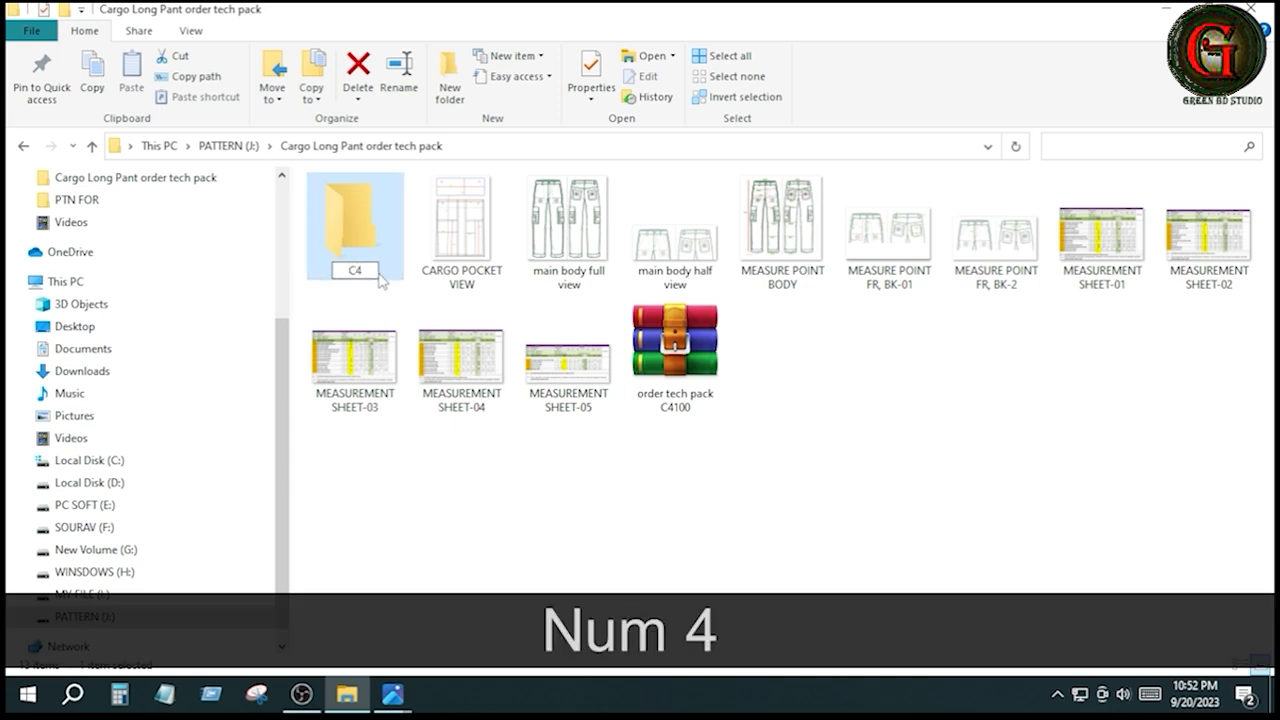
pyautogui.write('100')
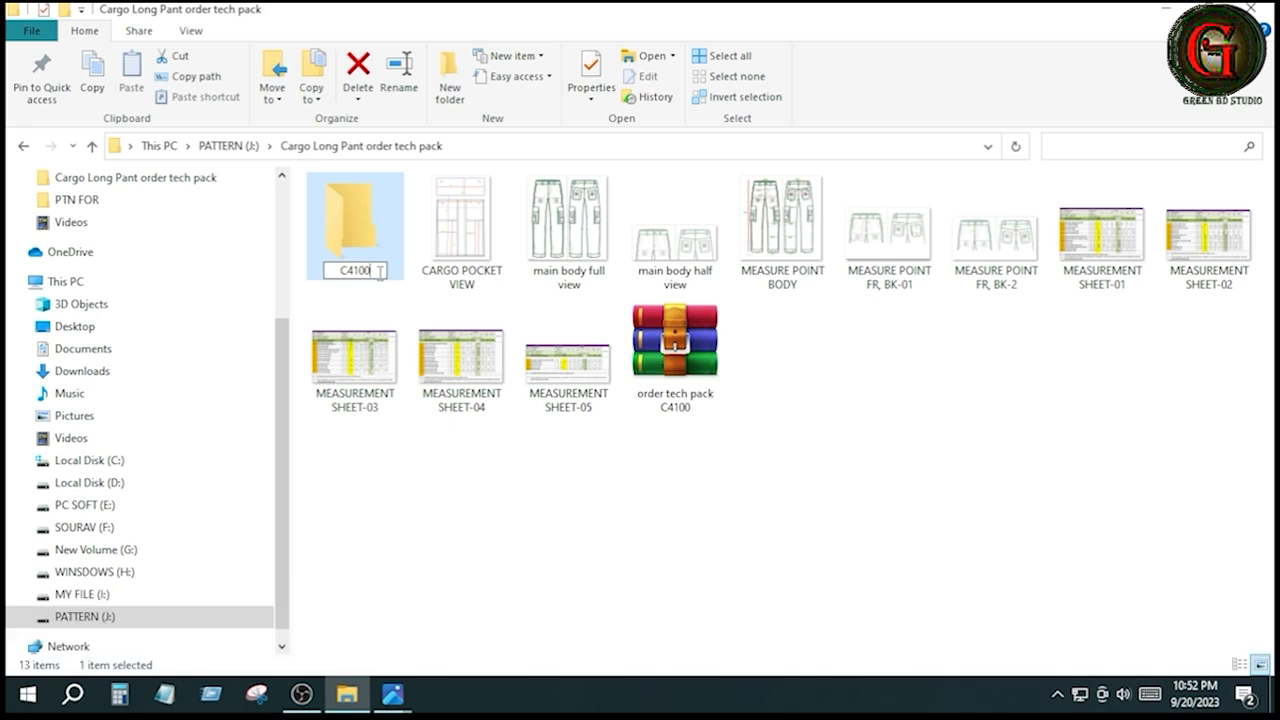
pyautogui.press('Return')
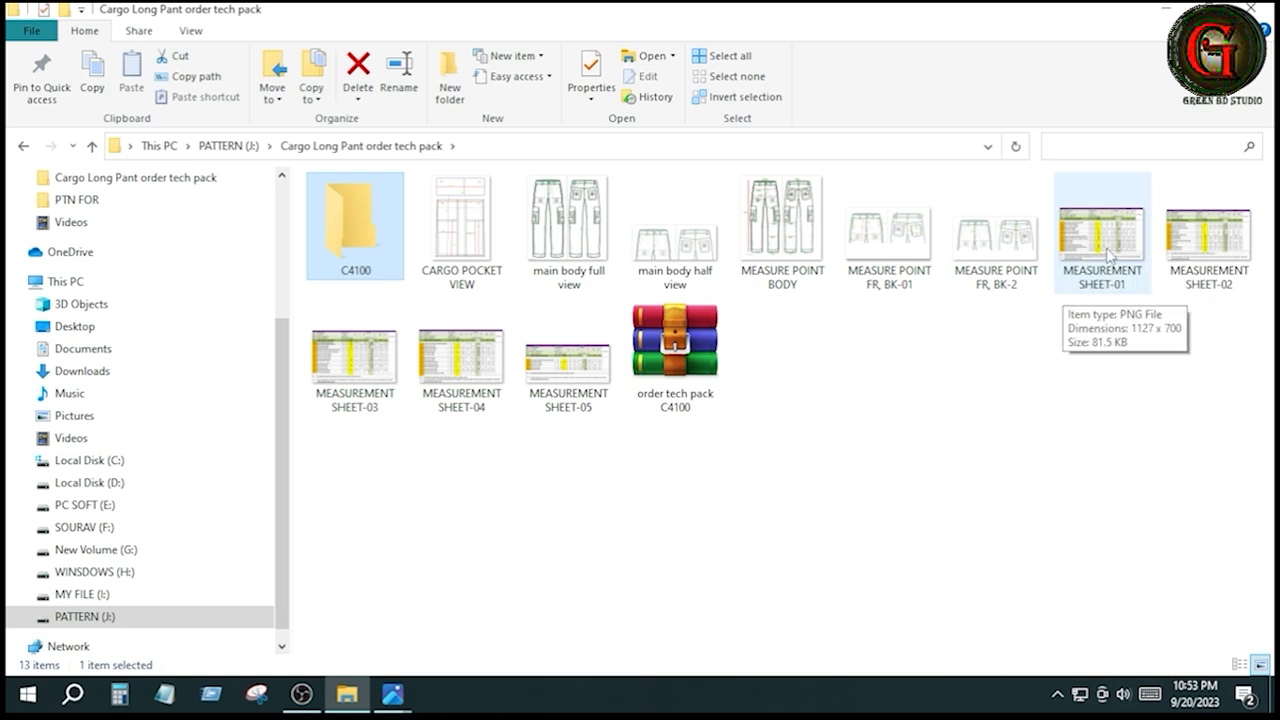
# Review tech pack measurement sheets 03 to 05, covering pockets, knee patch, bottom hem and belt loops, and clear the open windows from the desktop.
pyautogui.press('Left')
pyautogui.press('Left')
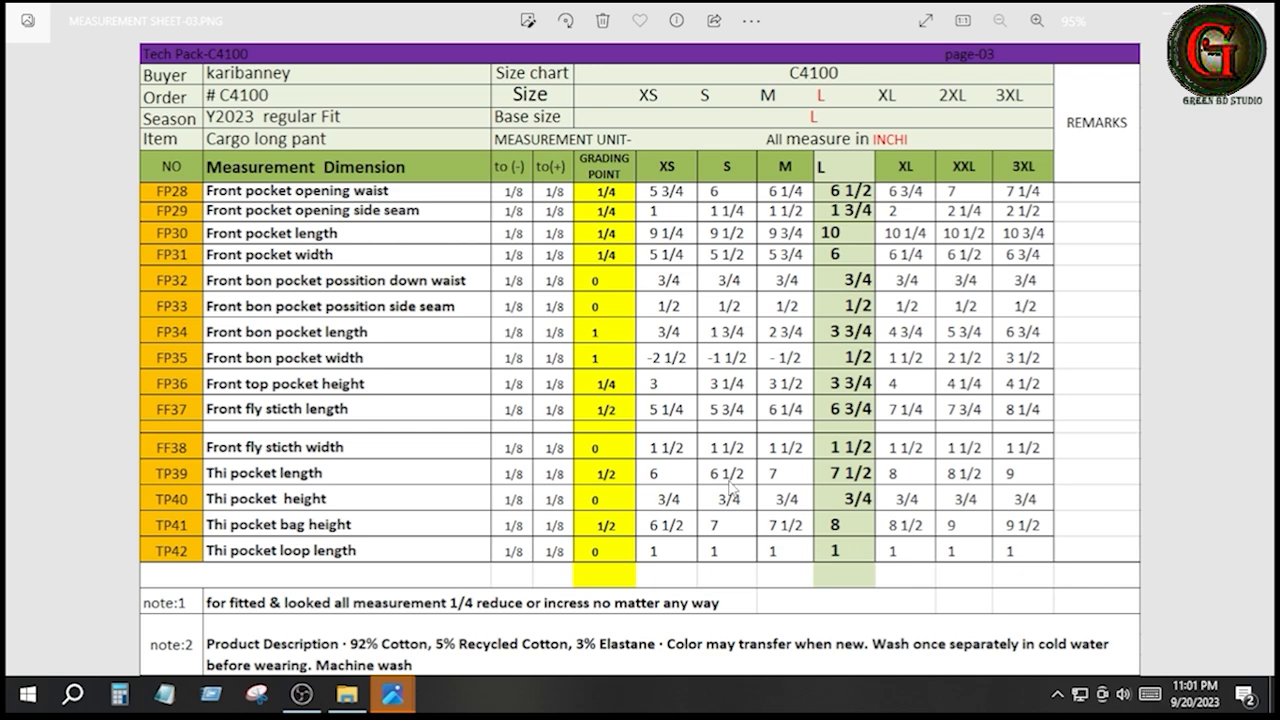
pyautogui.click(1258, 361)
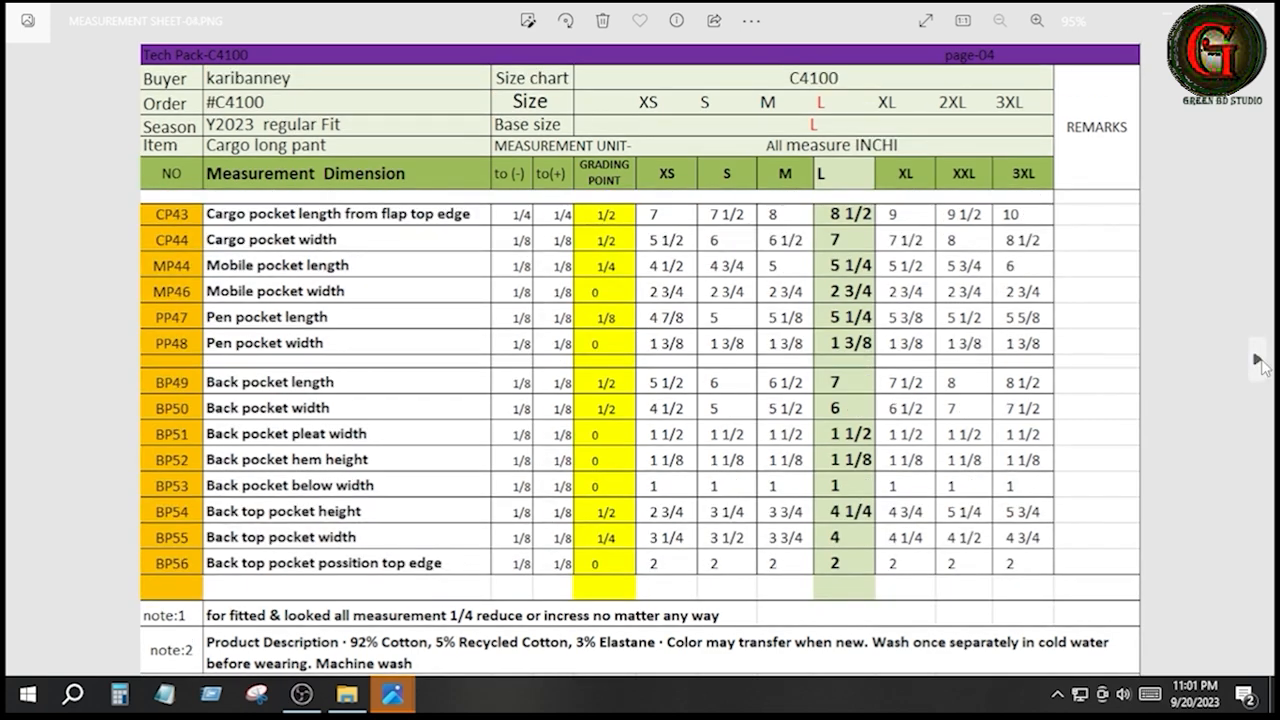
pyautogui.click(1258, 361)
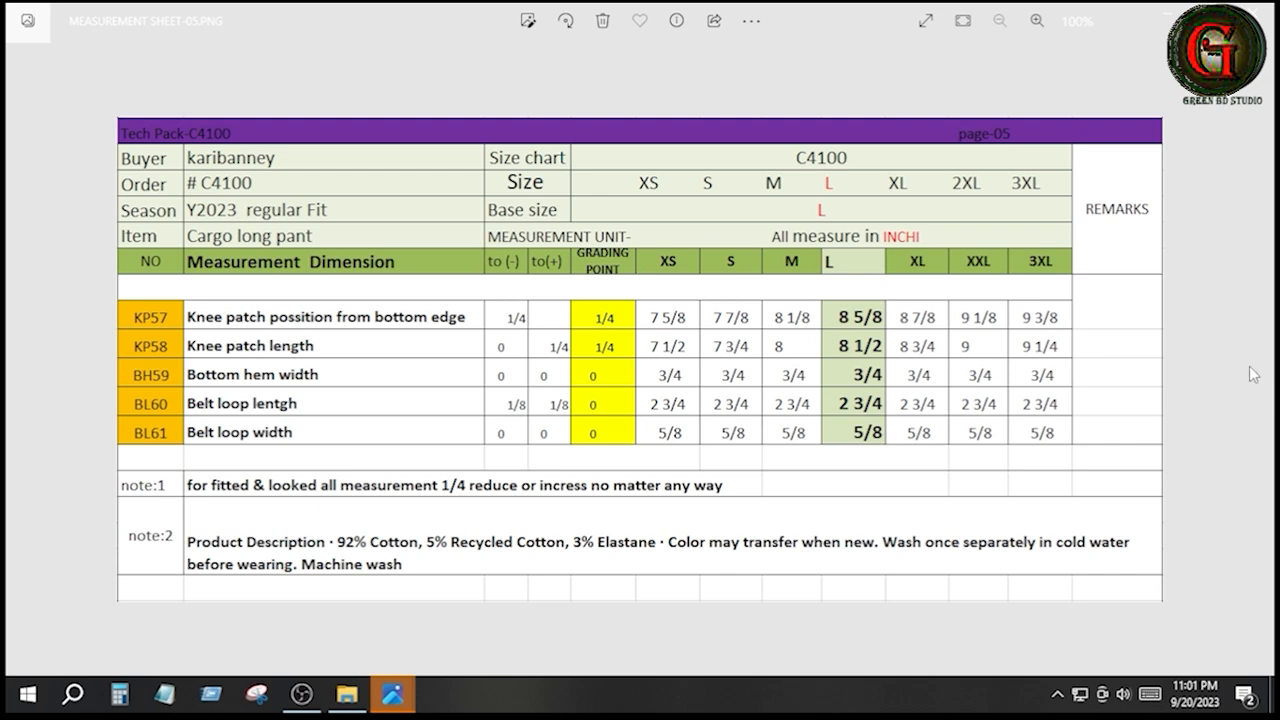
pyautogui.click(1165, 16)
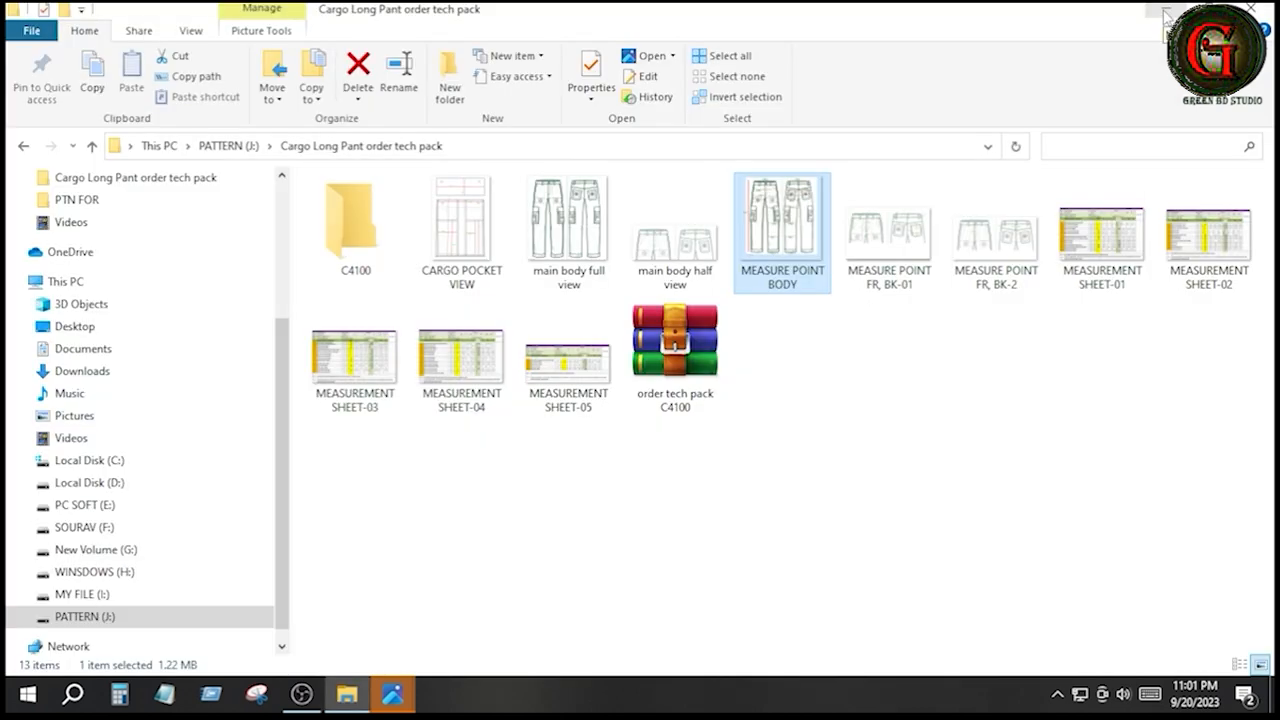
pyautogui.click(1165, 16)
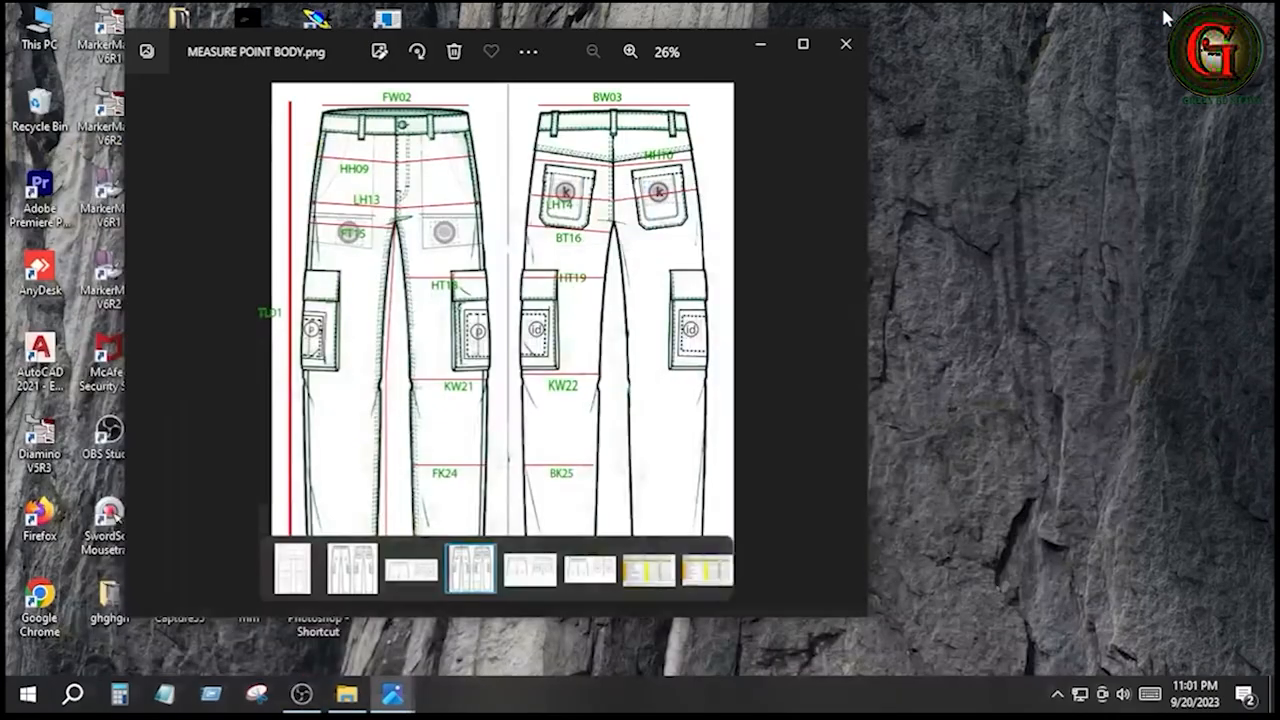
pyautogui.click(775, 52)
# Launch Modaris and create a new model named C4100.
pyautogui.doubleClick(310, 110)
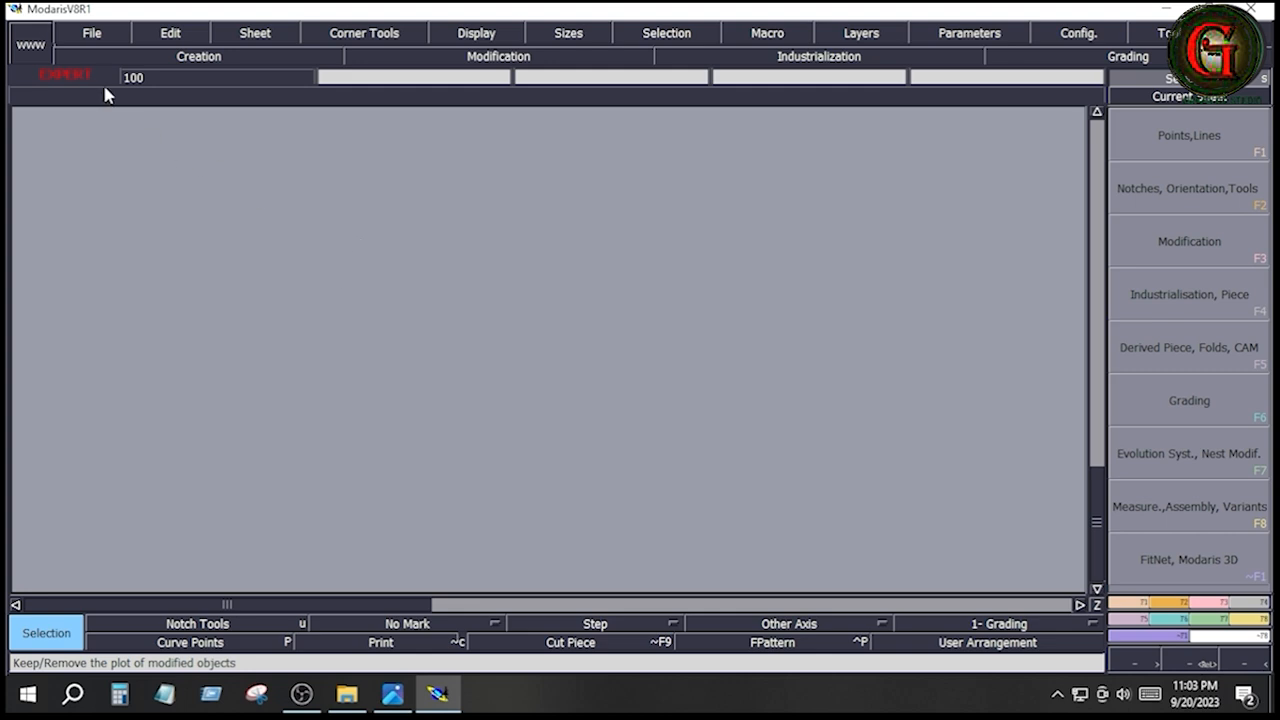
pyautogui.click(93, 35)
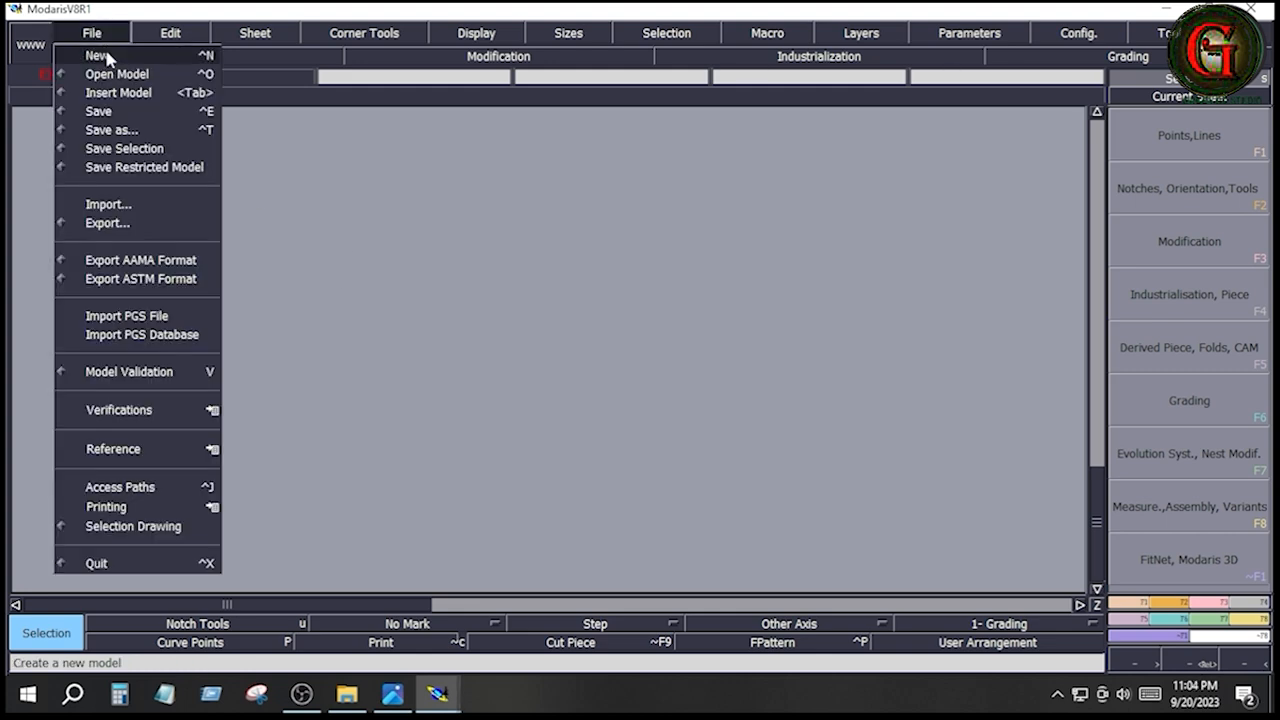
pyautogui.click(100, 56)
pyautogui.press('BackSpace')
pyautogui.press('BackSpace')
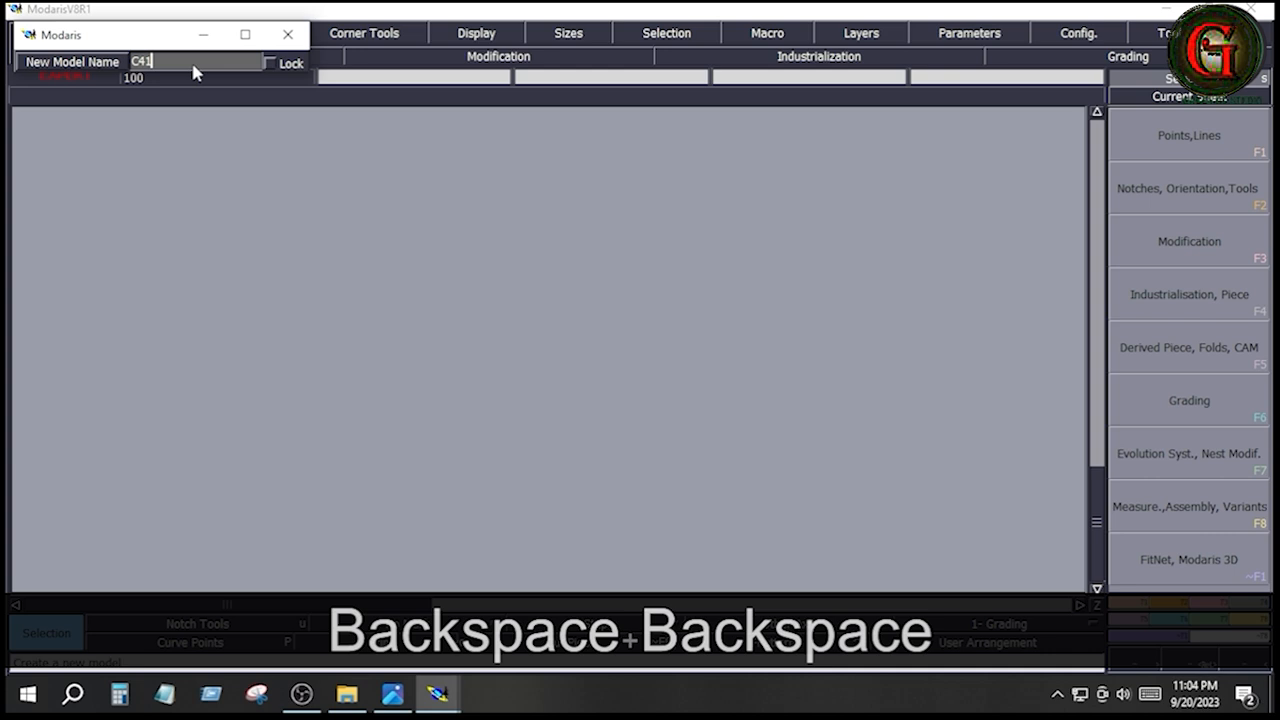
pyautogui.write('000')
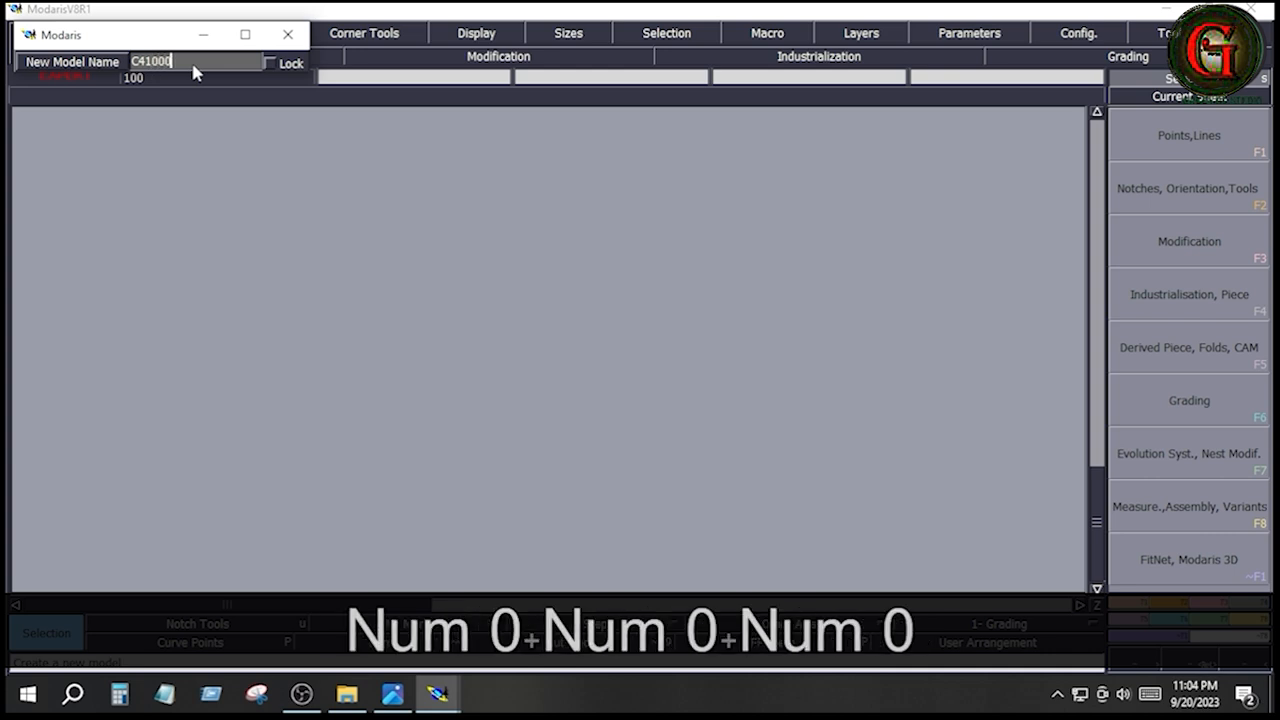
pyautogui.press('BackSpace')
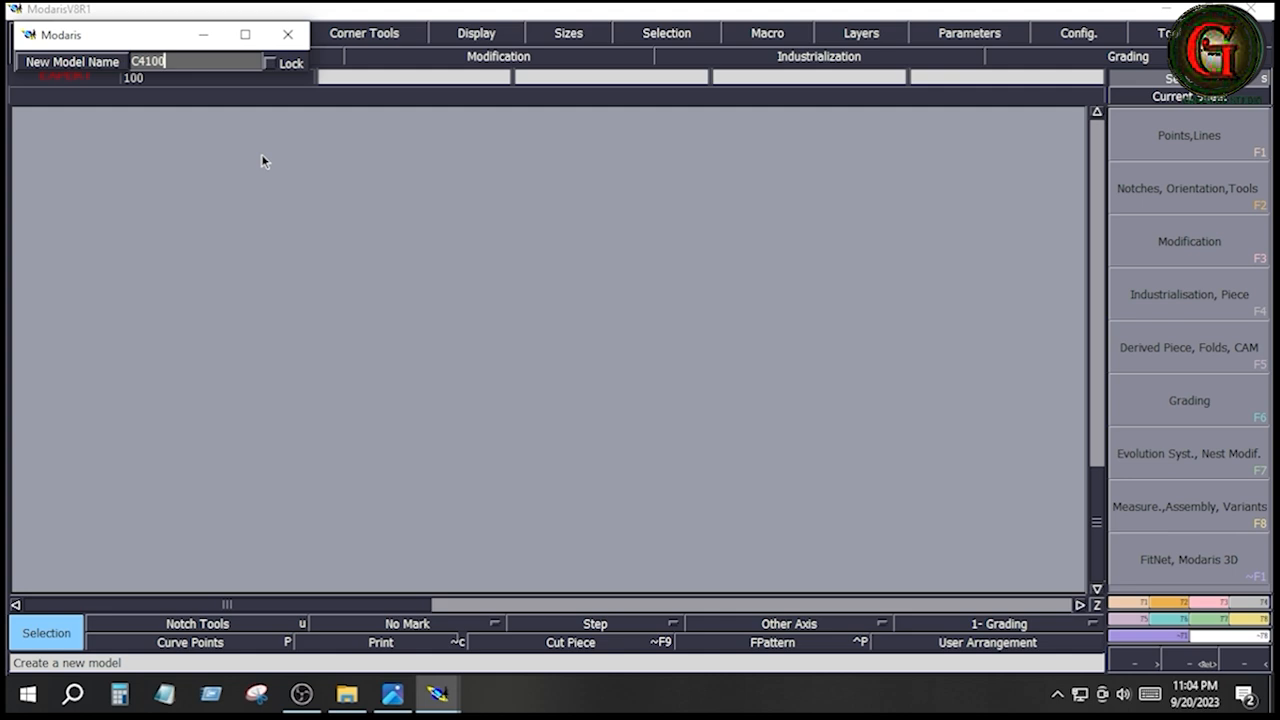
pyautogui.press('Return')
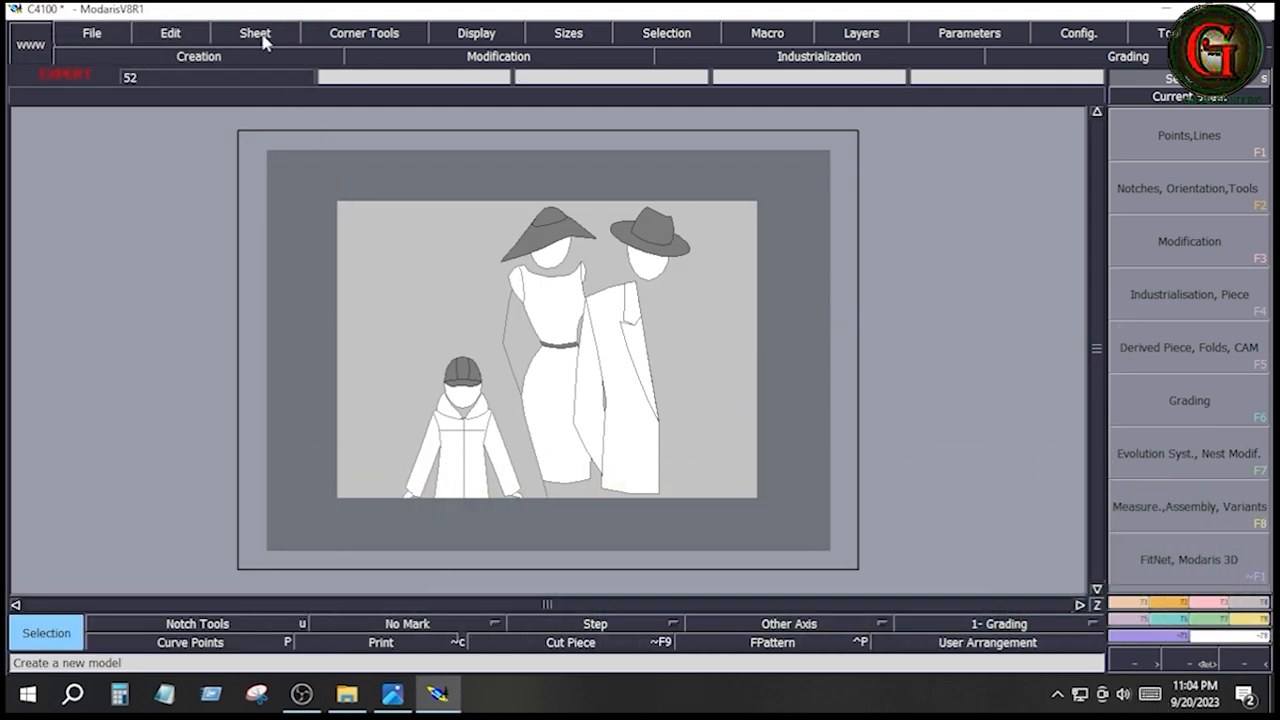
# Add a new blank sheet to the model and display the title blocks and size lists.
pyautogui.click(256, 35)
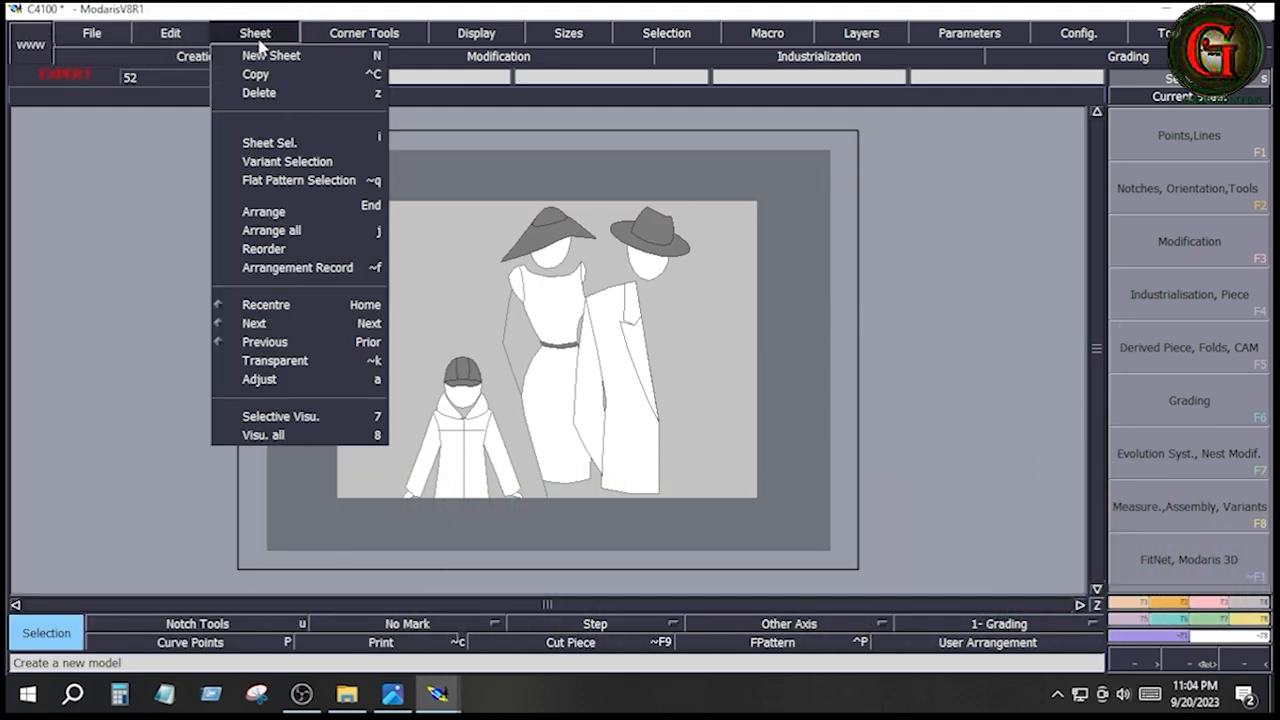
pyautogui.click(262, 54)
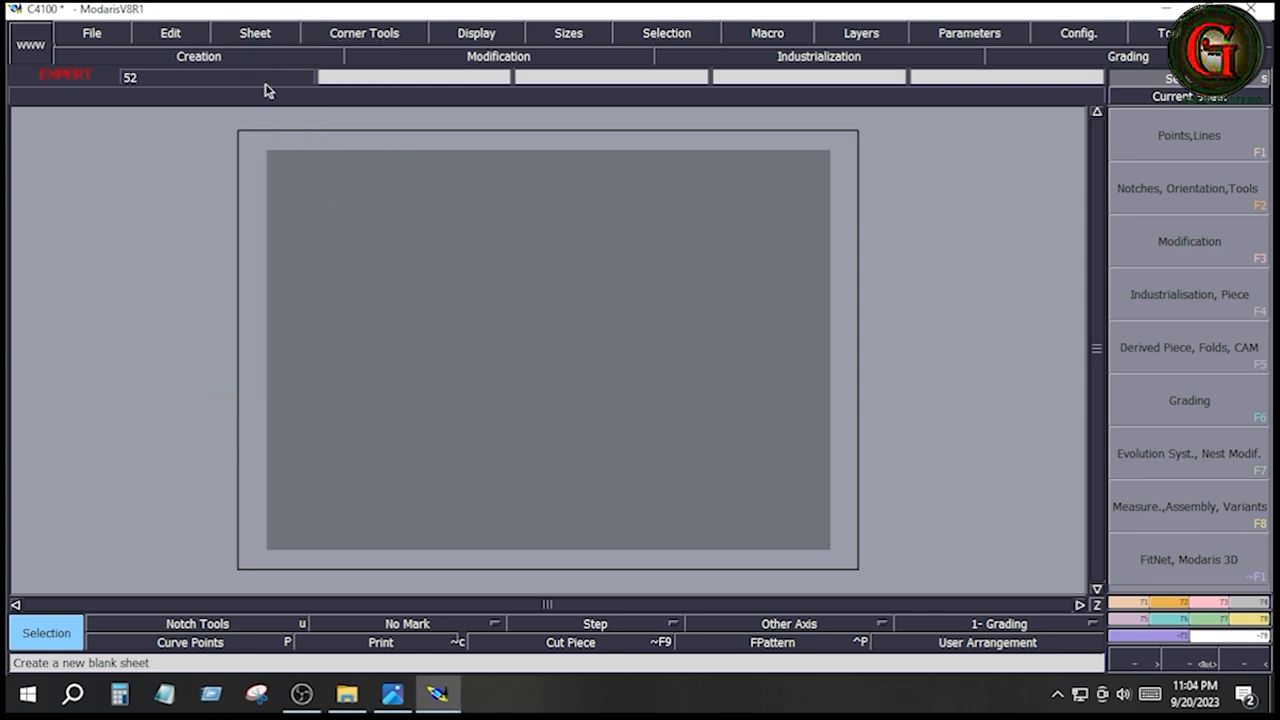
pyautogui.hotkey('ctrl', 'u')
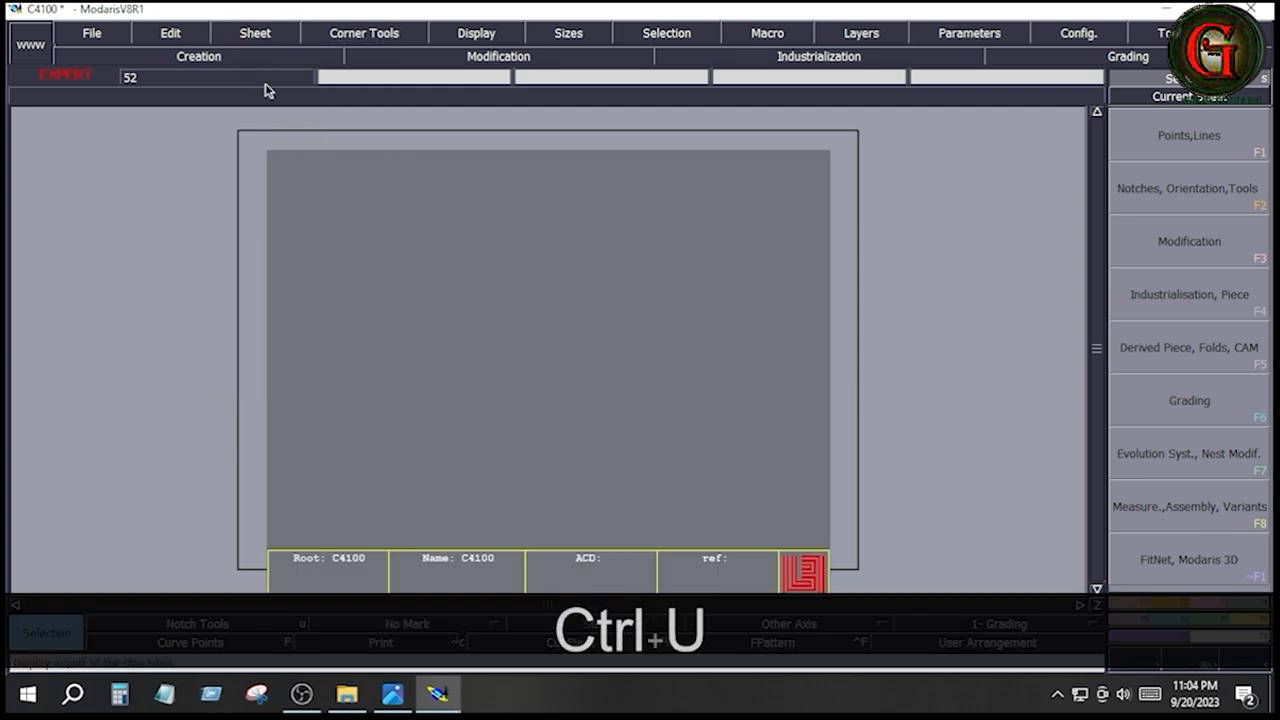
pyautogui.press('F10')
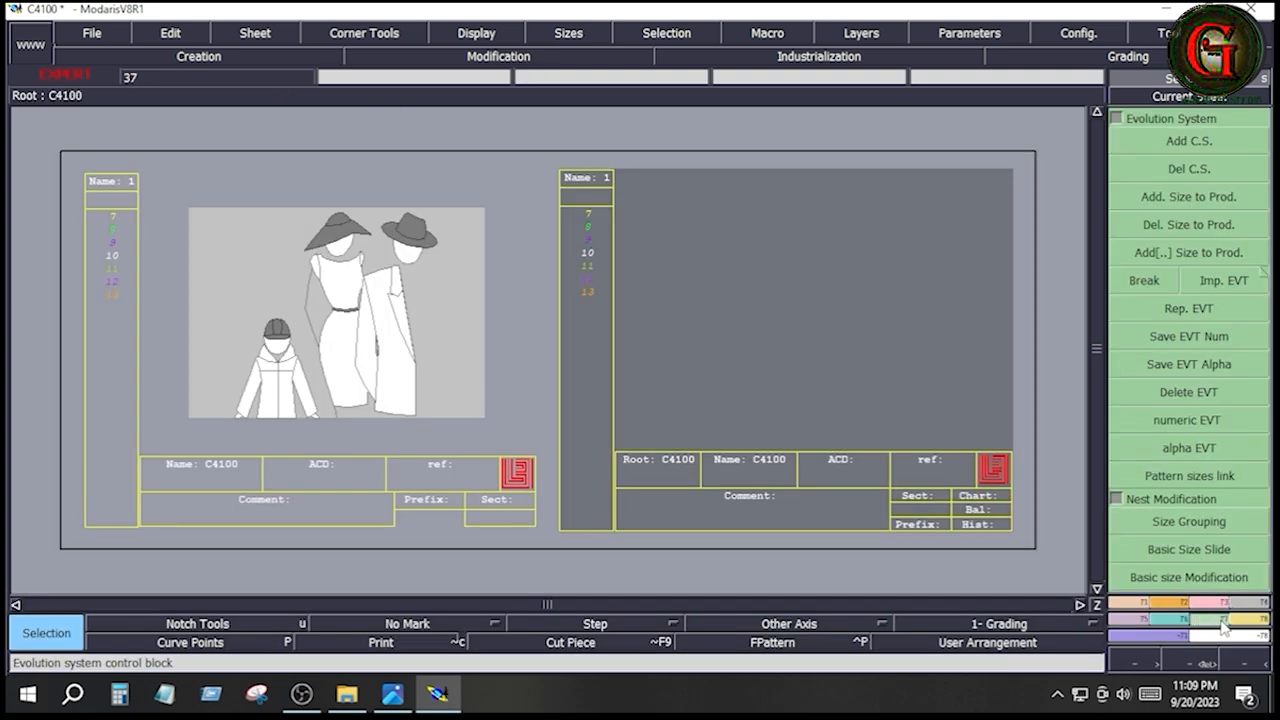
# Import the XS-L-3XL size table from the SIZE TABLE folder into the C4100 model.
pyautogui.click(1215, 624)
pyautogui.click(1214, 281)
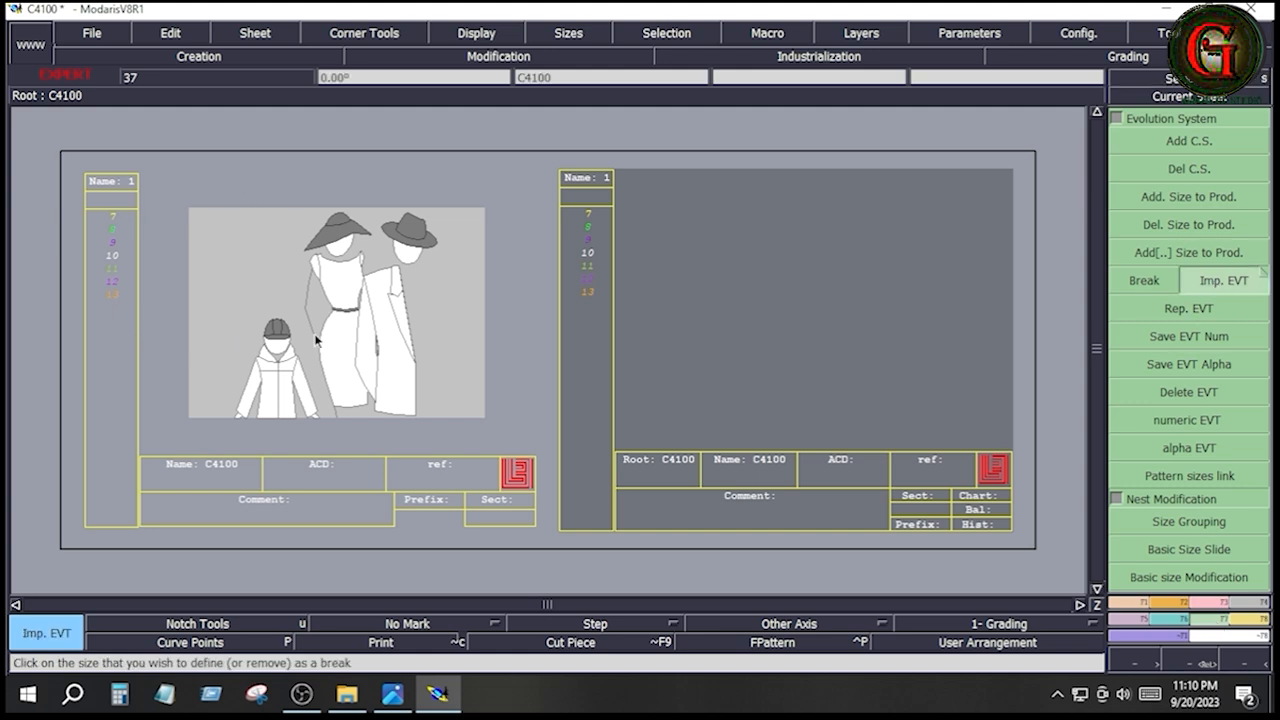
pyautogui.click(113, 258)
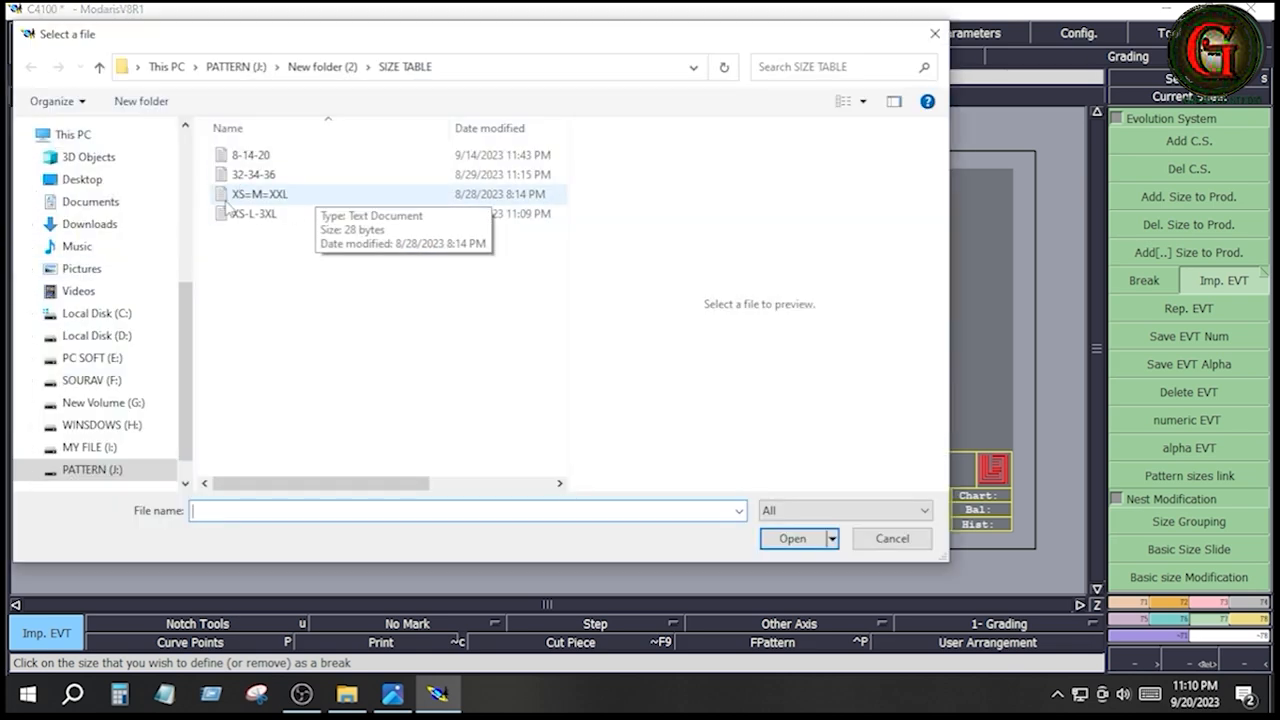
pyautogui.click(265, 214)
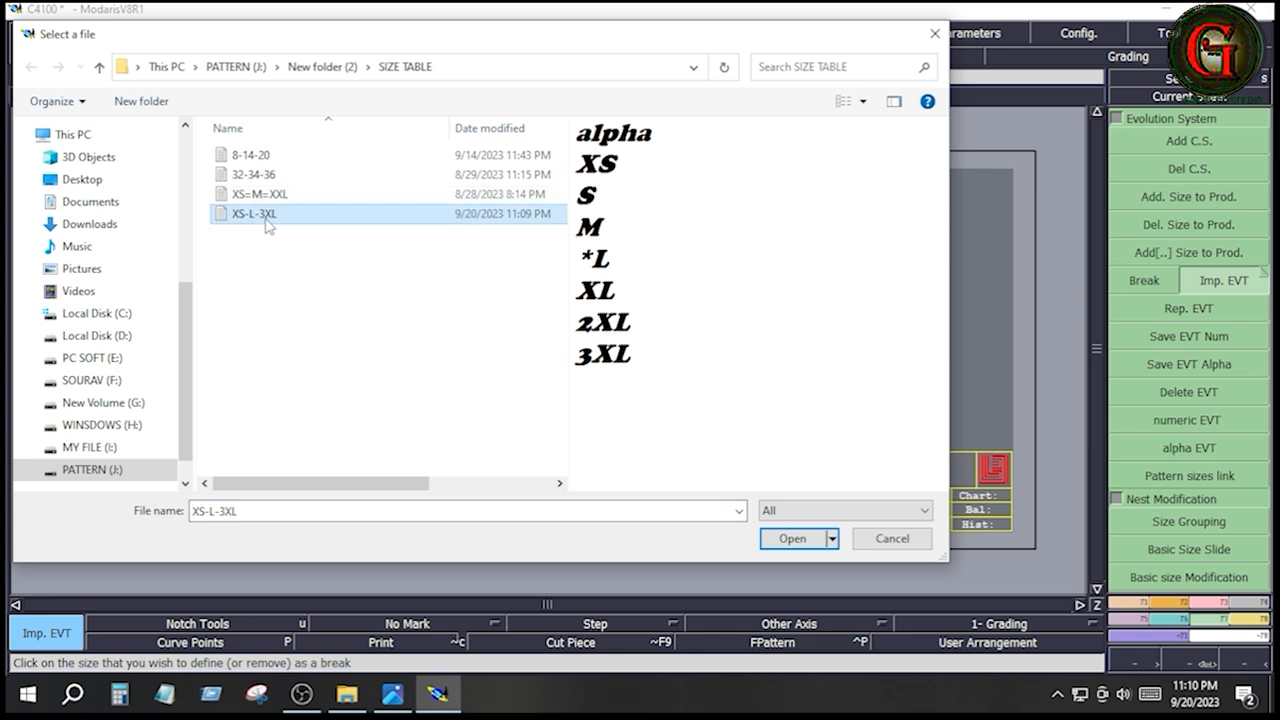
pyautogui.click(792, 539)
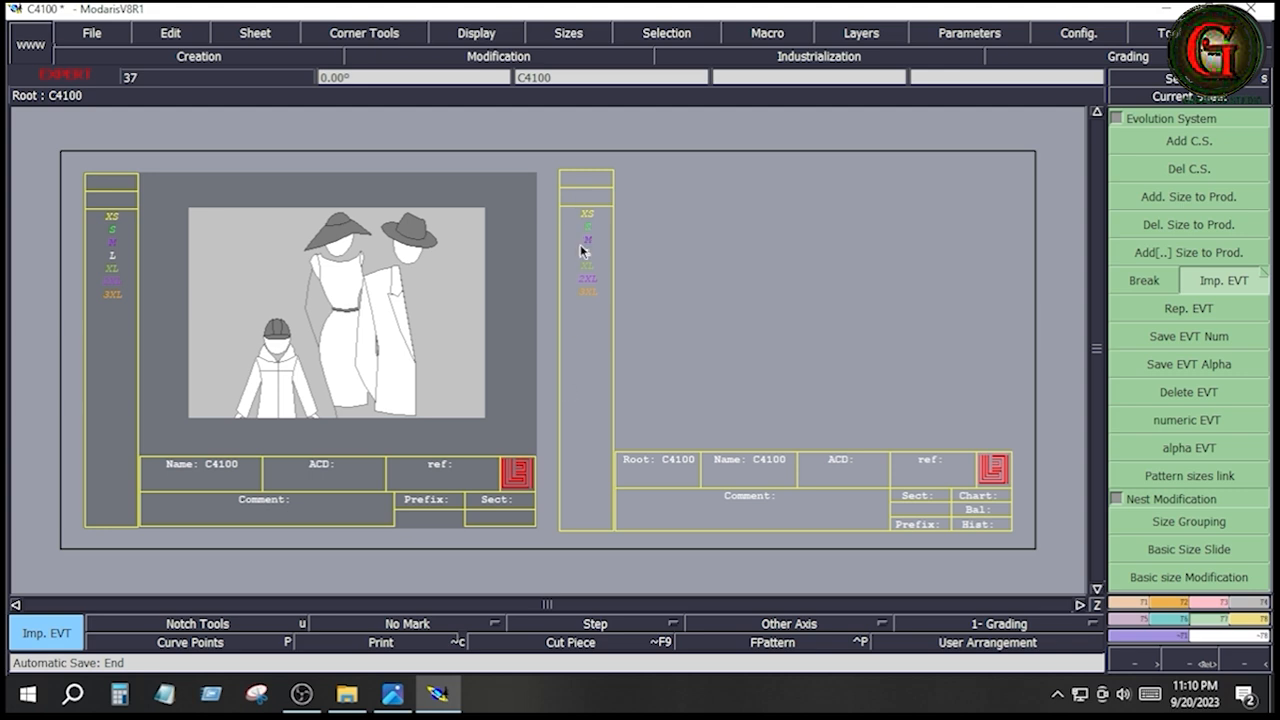
# Set the length unit to inches and 10ths and the scale unit to % Scale.
pyautogui.click(968, 33)
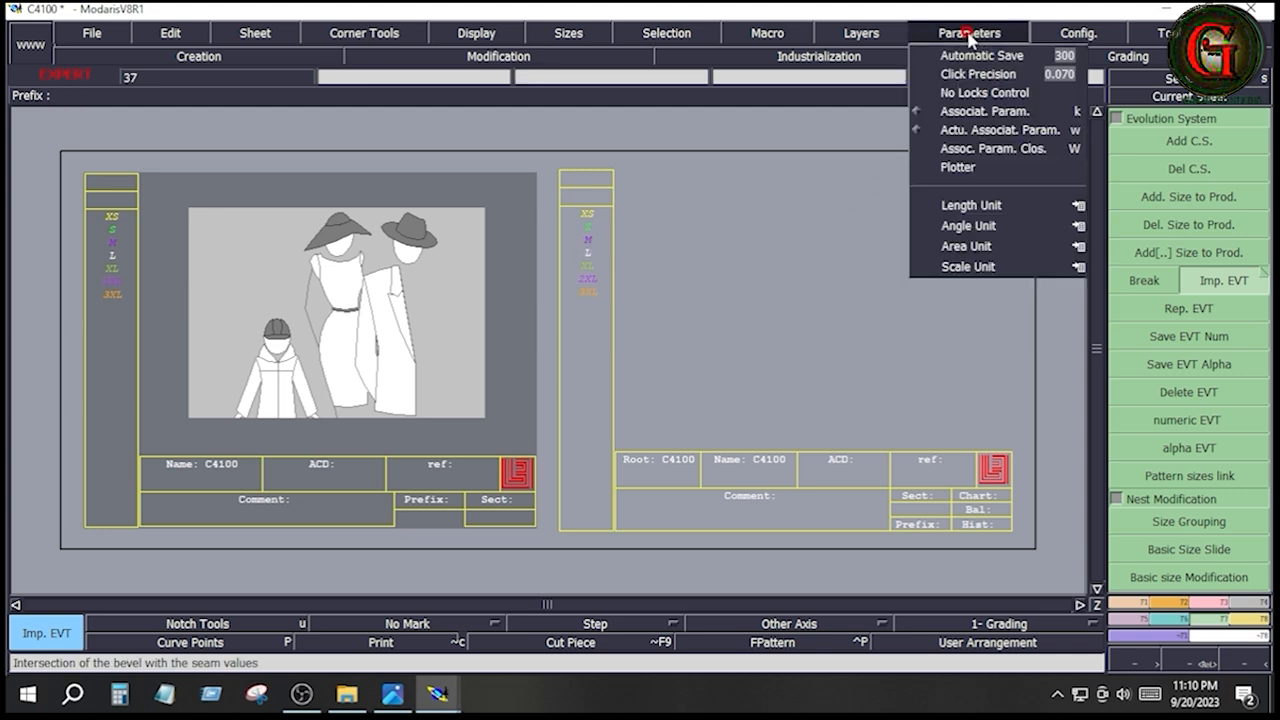
pyautogui.click(1056, 206)
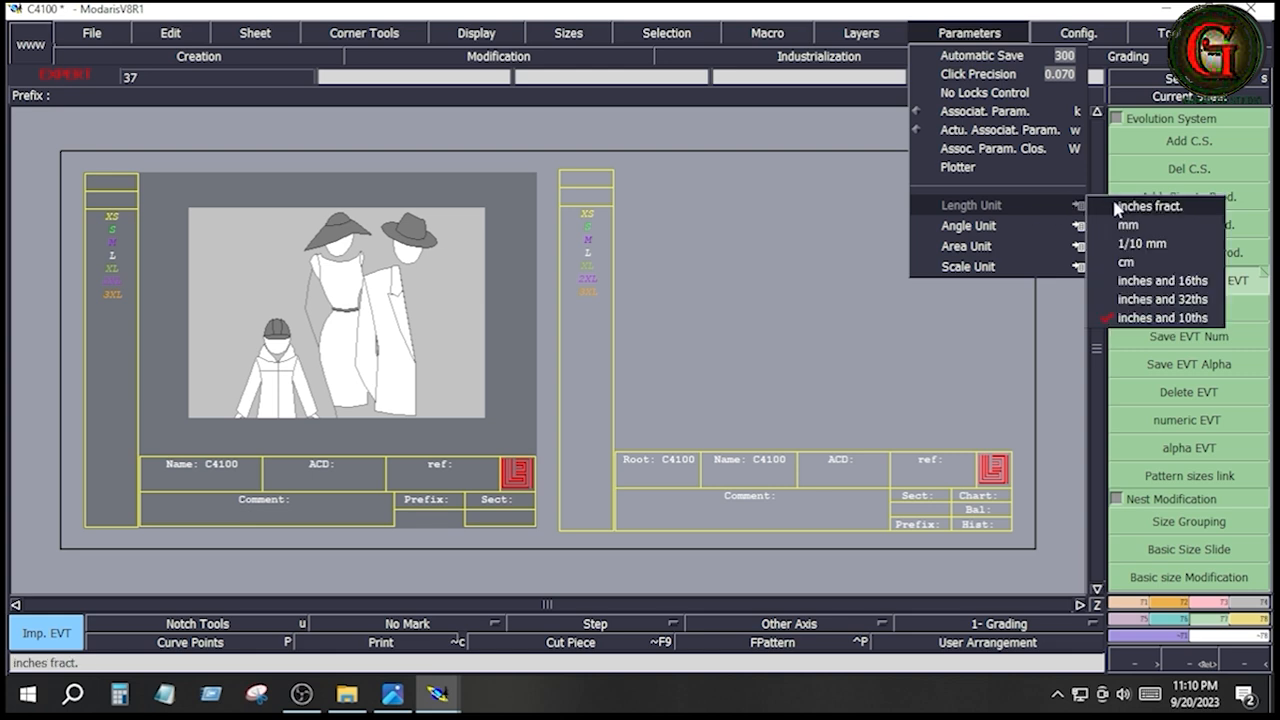
pyautogui.click(1175, 318)
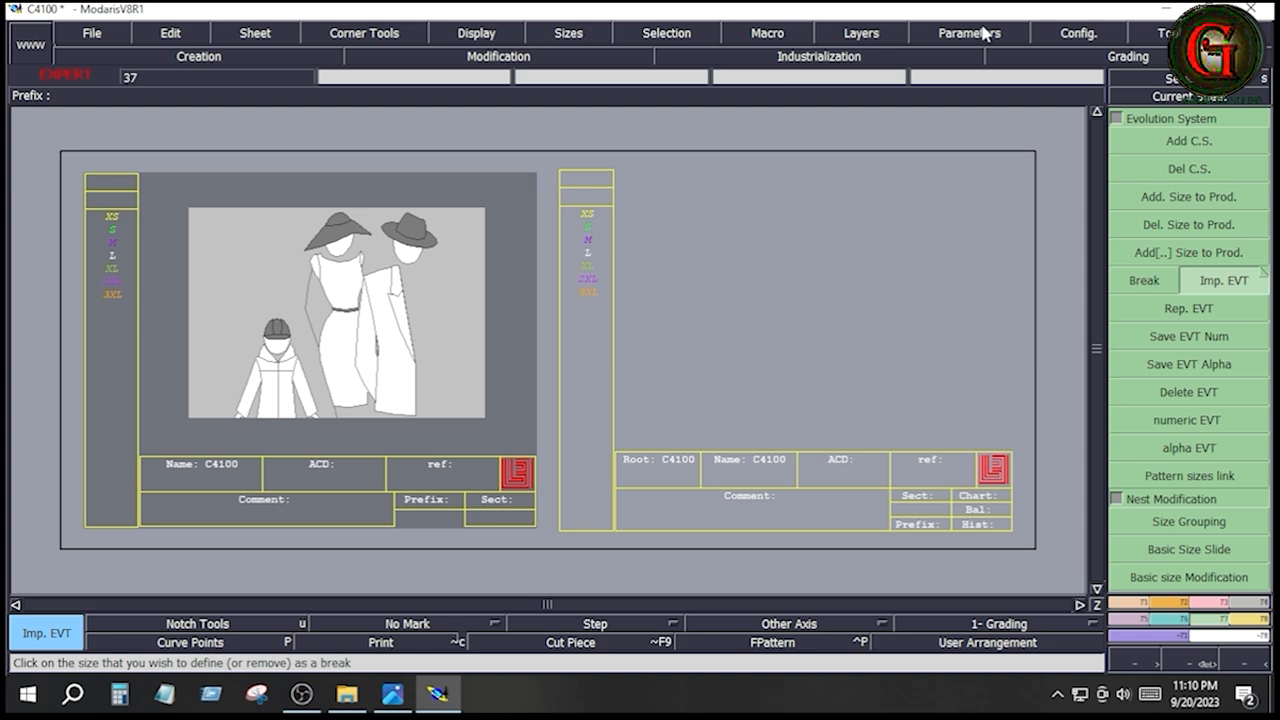
pyautogui.click(984, 33)
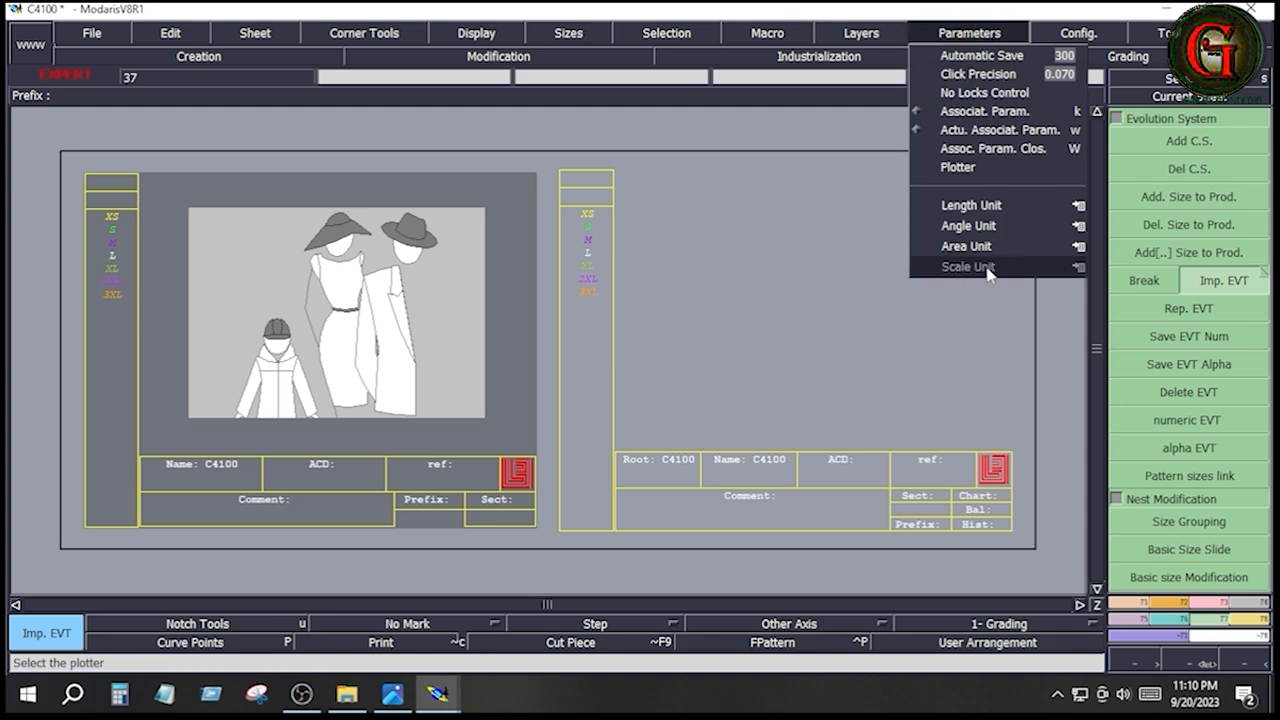
pyautogui.moveTo(1080, 266)
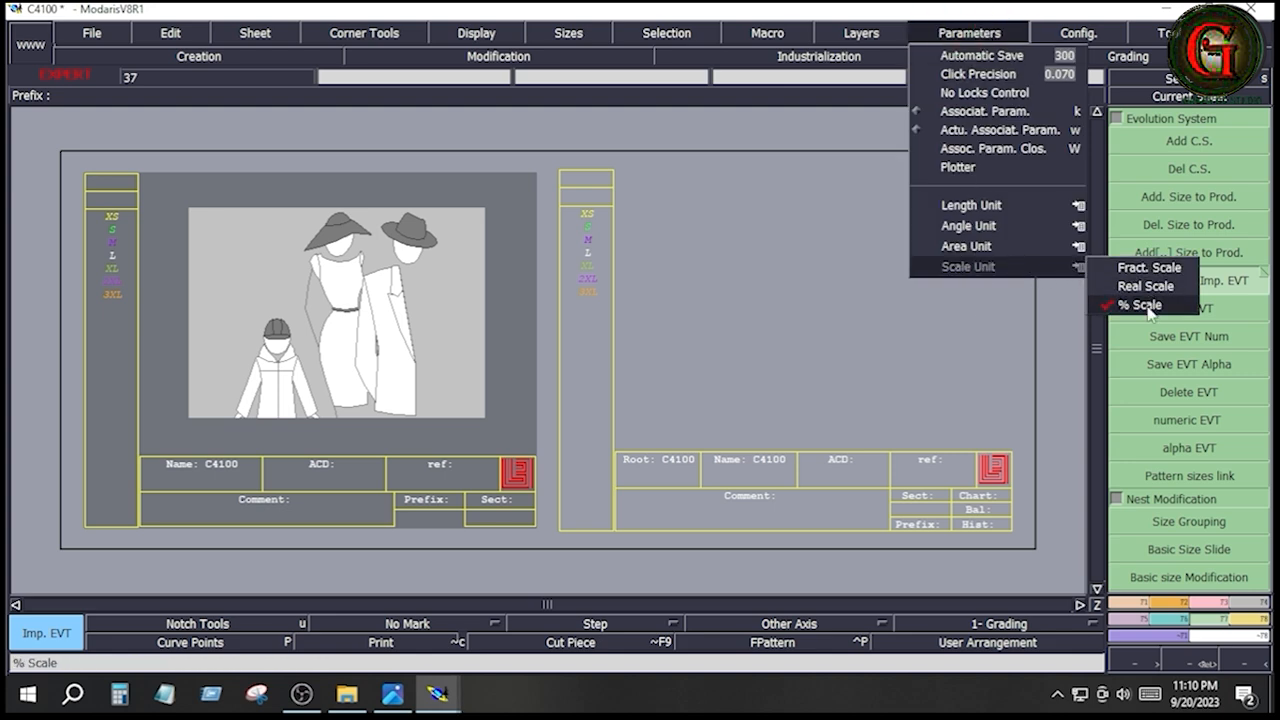
pyautogui.click(1148, 307)
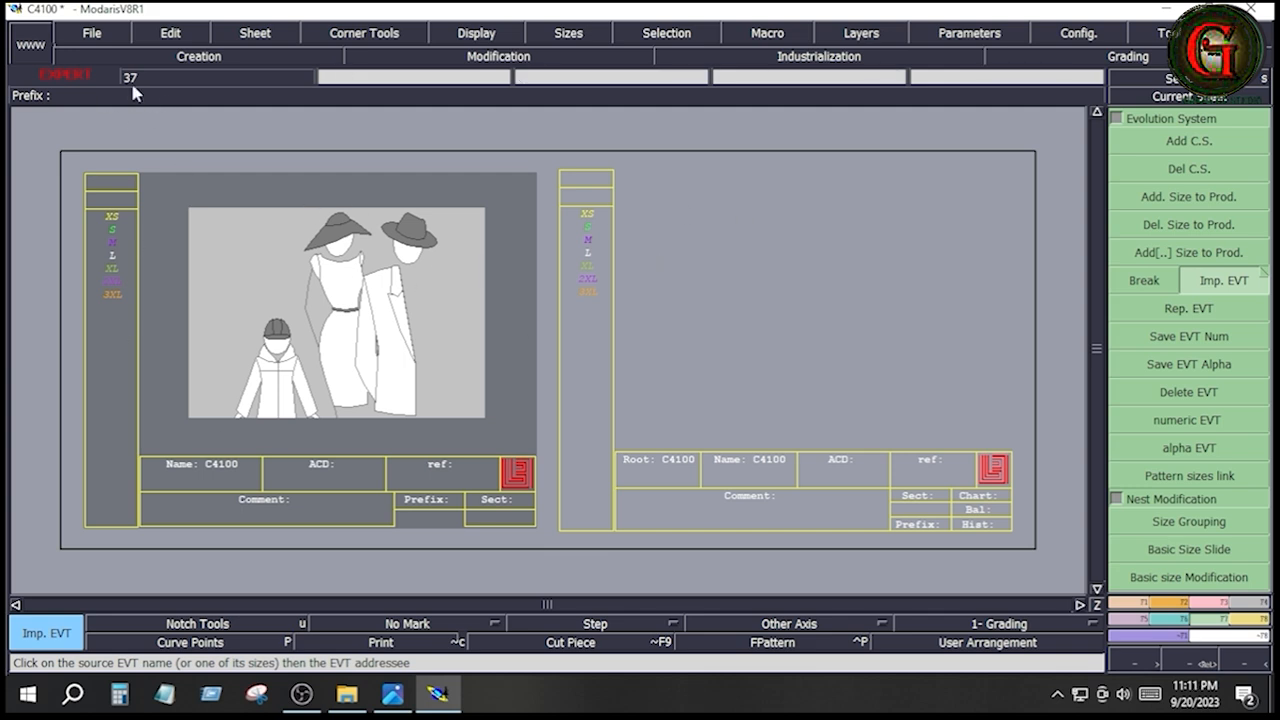
# Set the Open Model path and all other access paths to the folder J:/Cargo Long Pant order tech pack/C4100/.
pyautogui.click(95, 36)
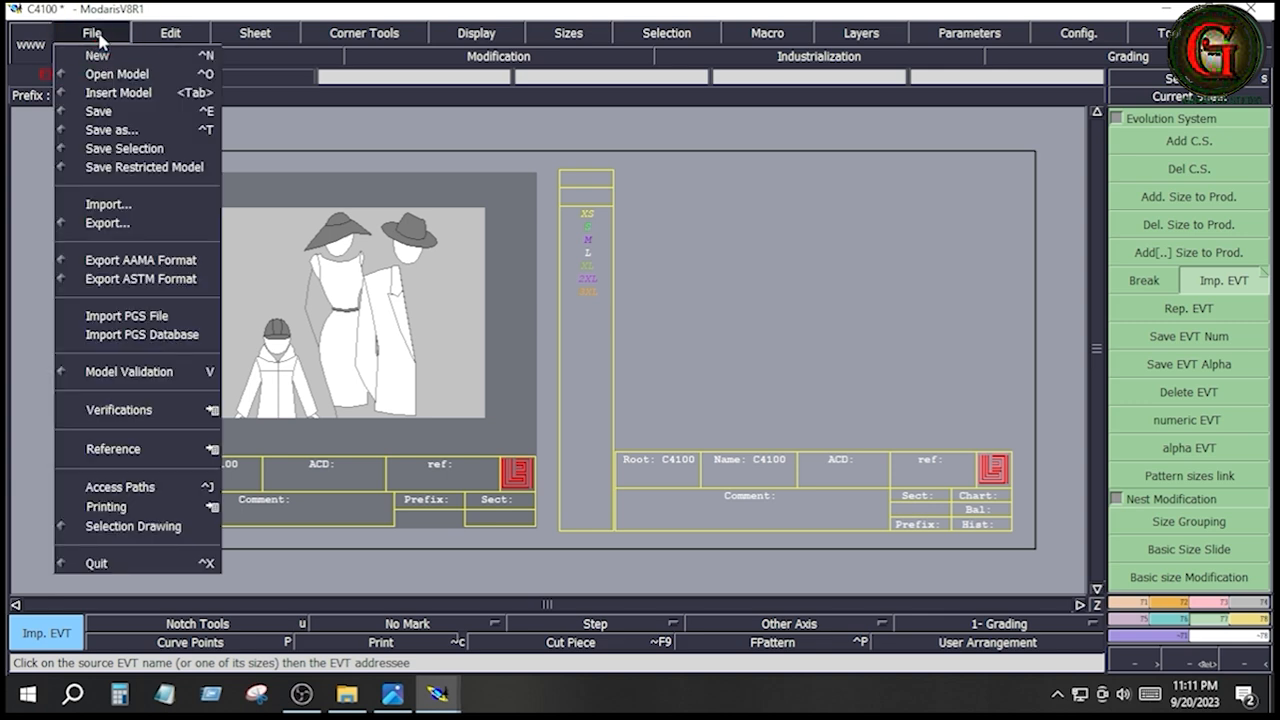
pyautogui.click(145, 489)
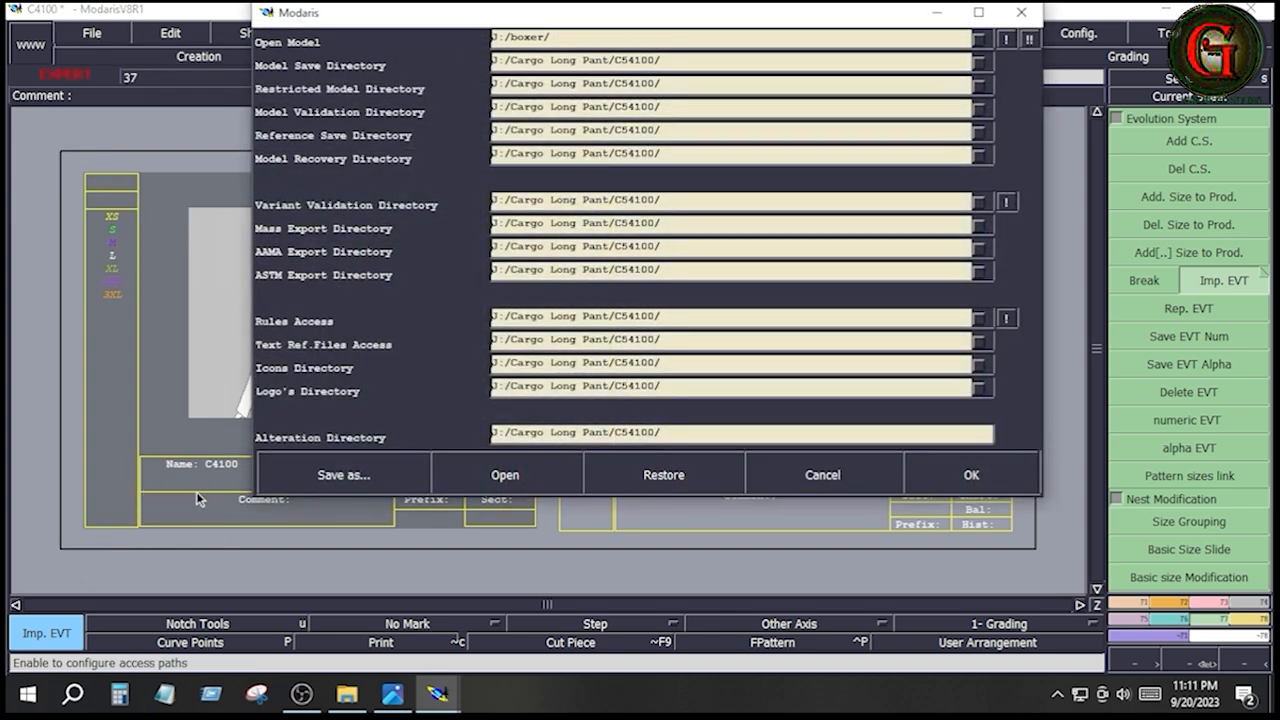
pyautogui.click(875, 37)
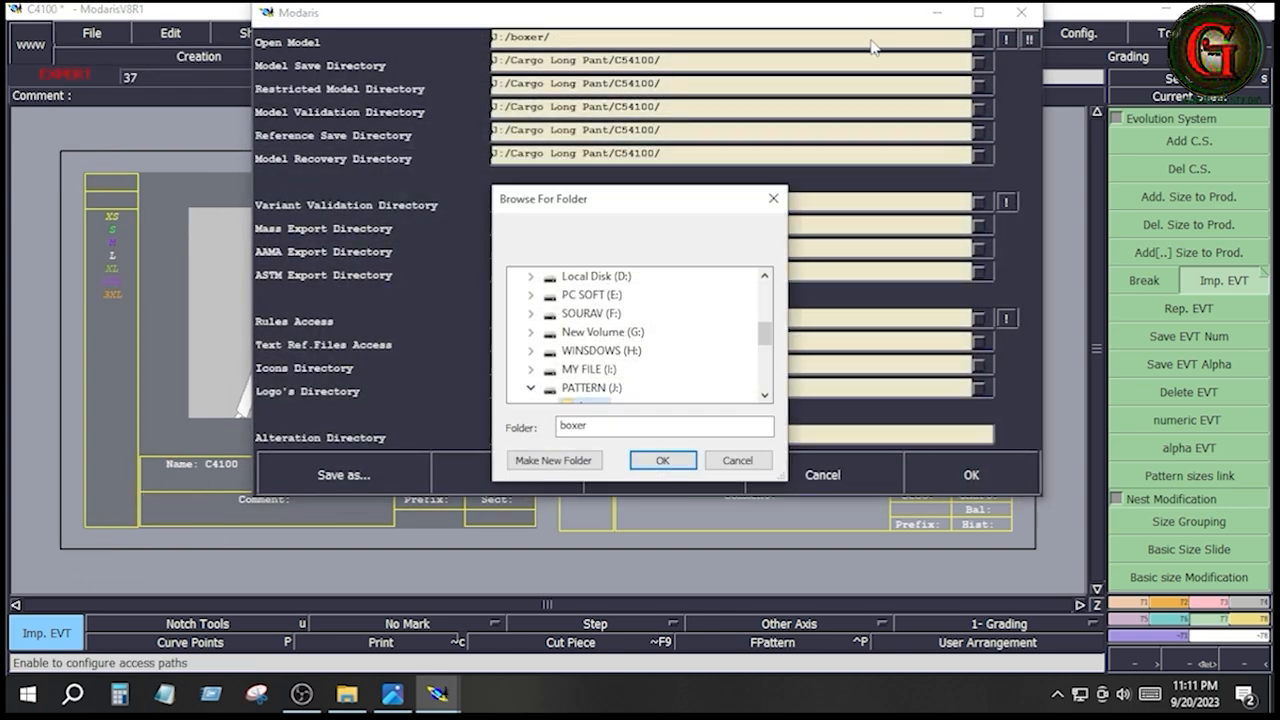
pyautogui.click(600, 388)
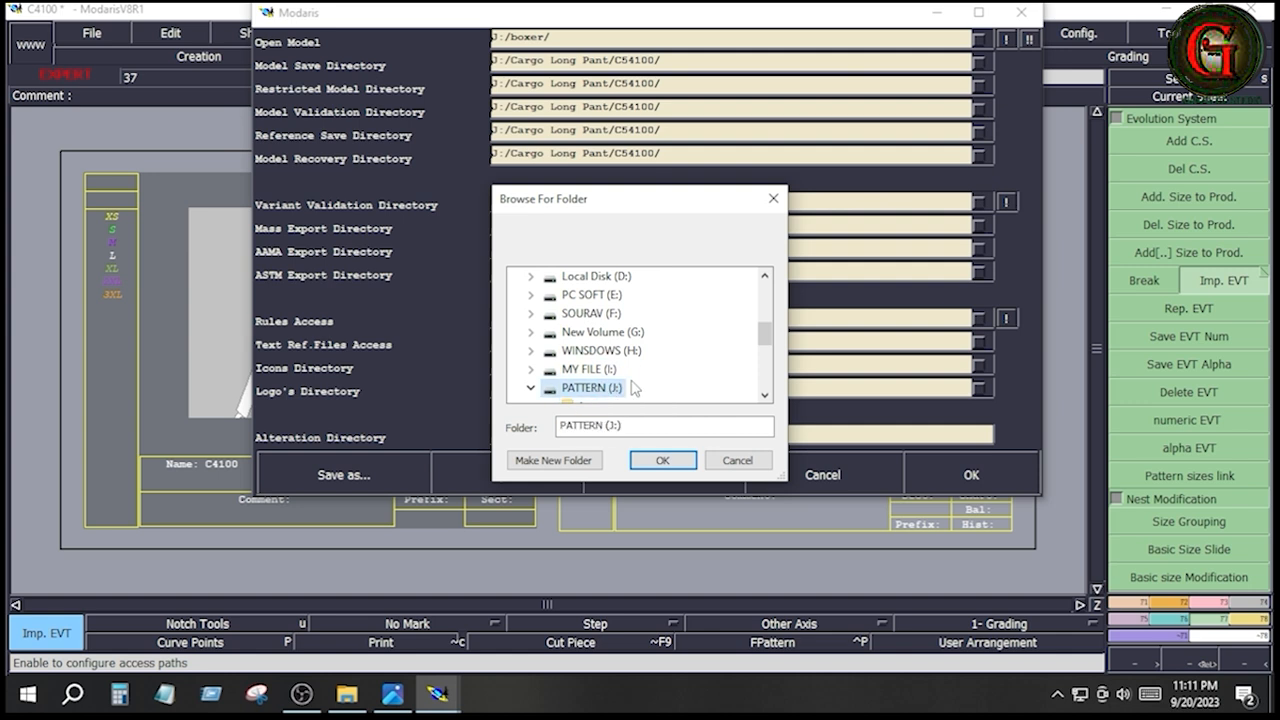
pyautogui.scroll(-1, 640, 376)
pyautogui.scroll(-1, 640, 376)
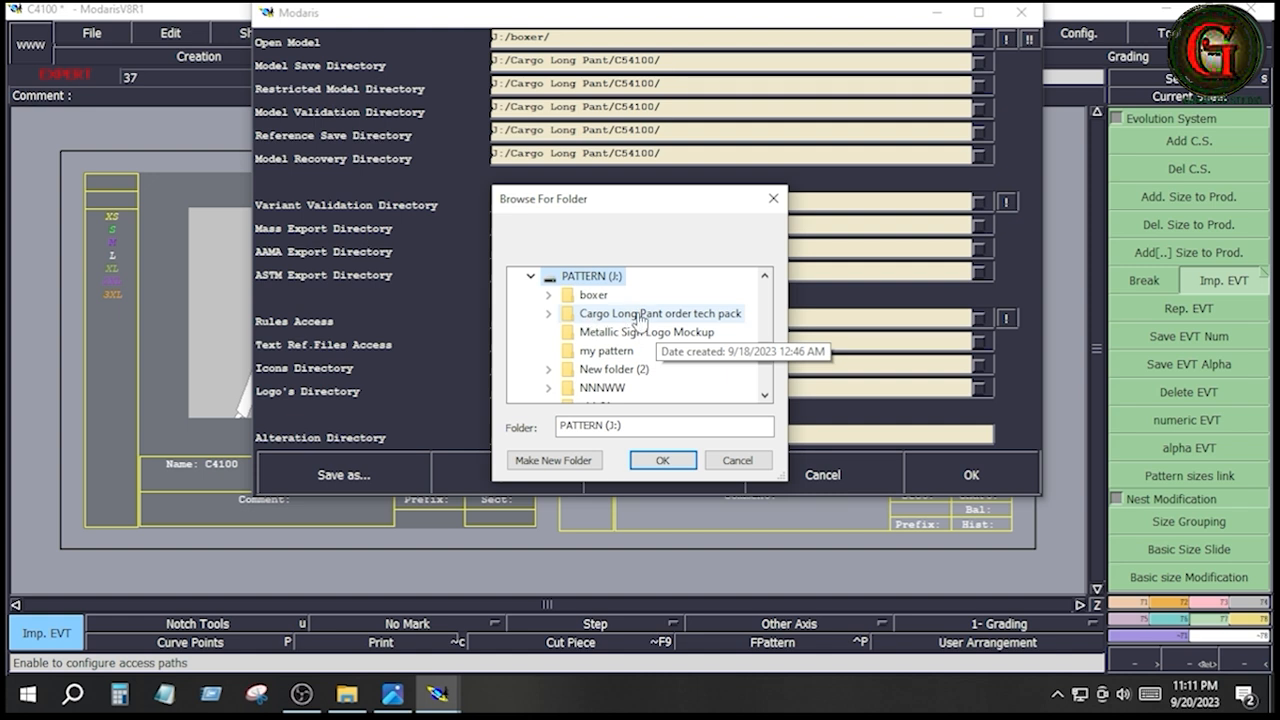
pyautogui.click(716, 316)
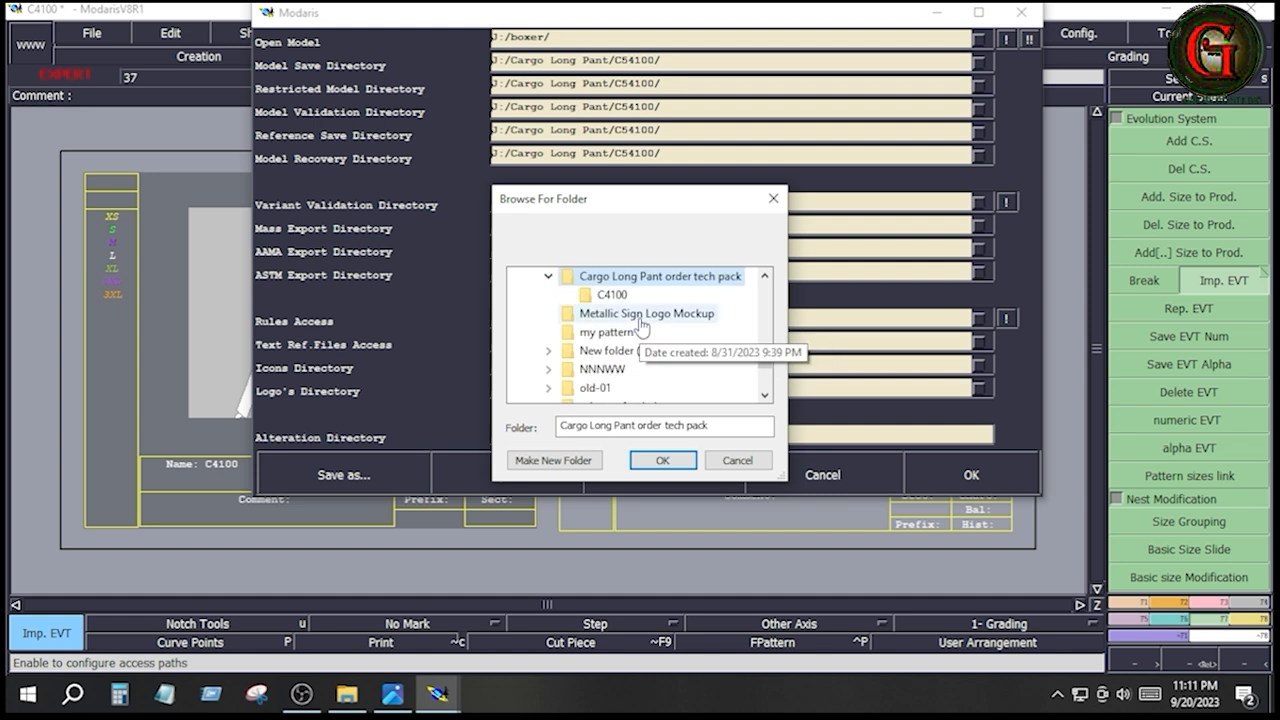
pyautogui.click(613, 296)
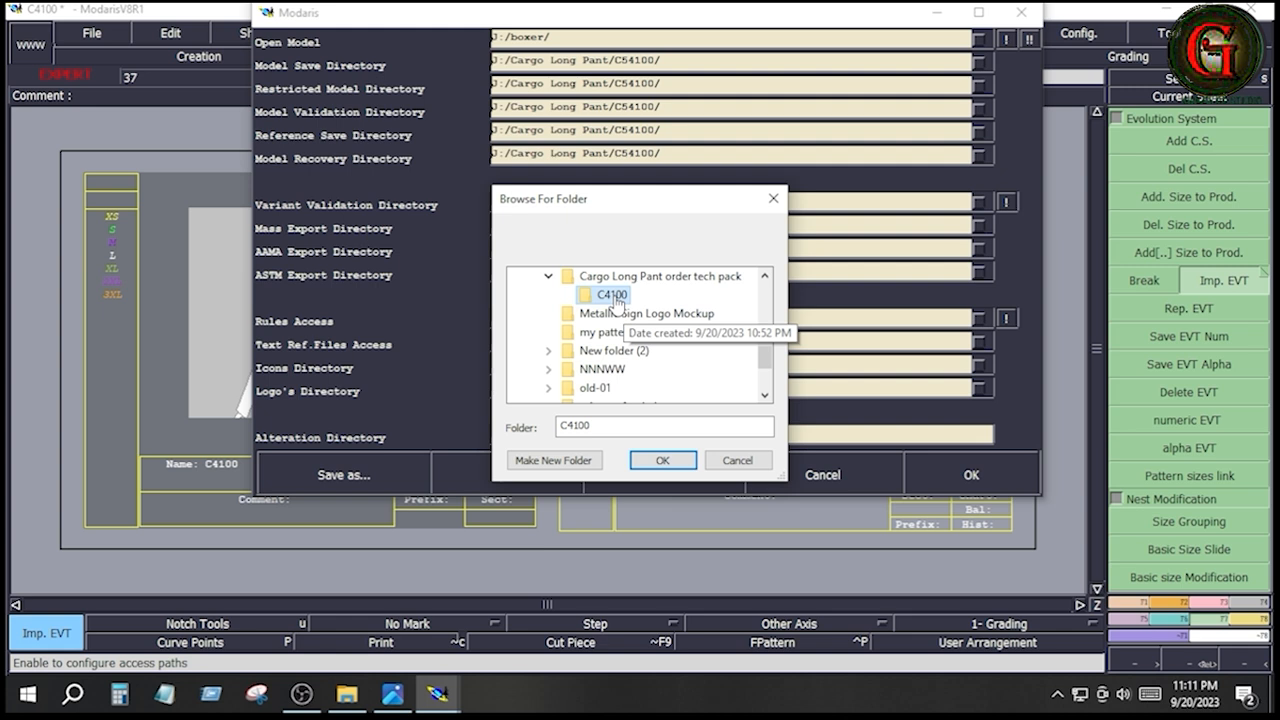
pyautogui.click(663, 463)
pyautogui.click(1029, 39)
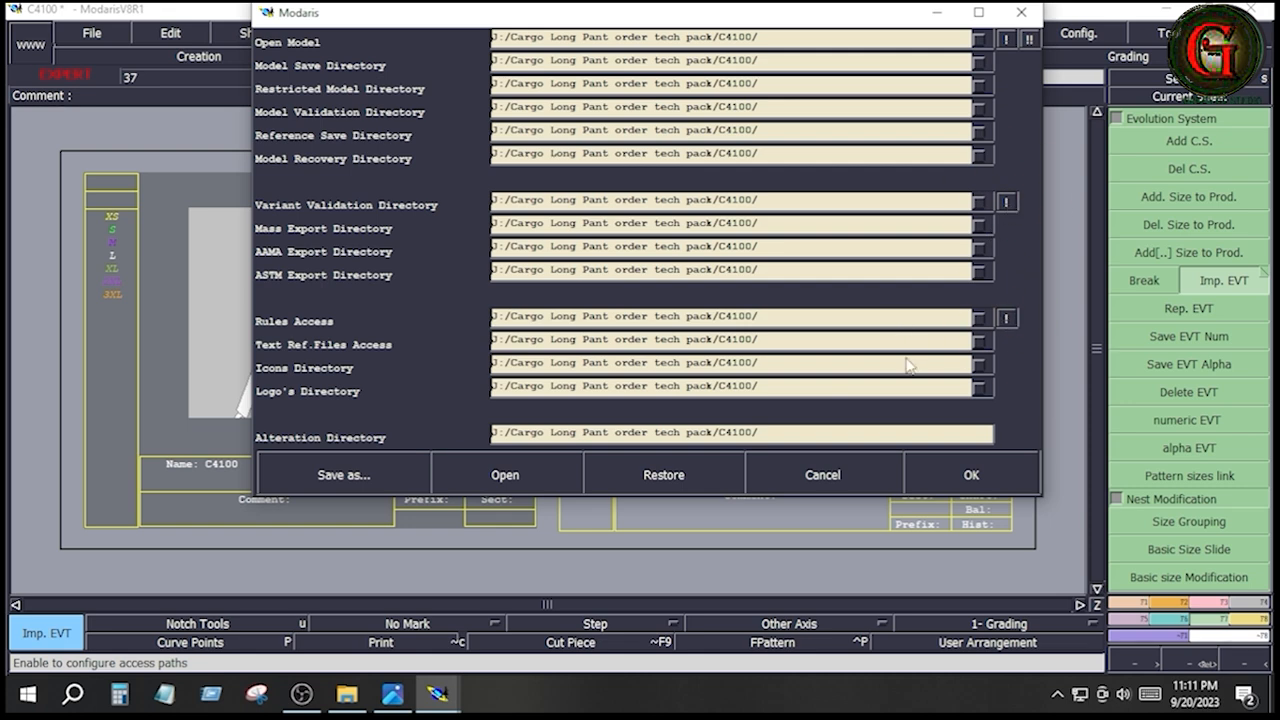
pyautogui.click(971, 480)
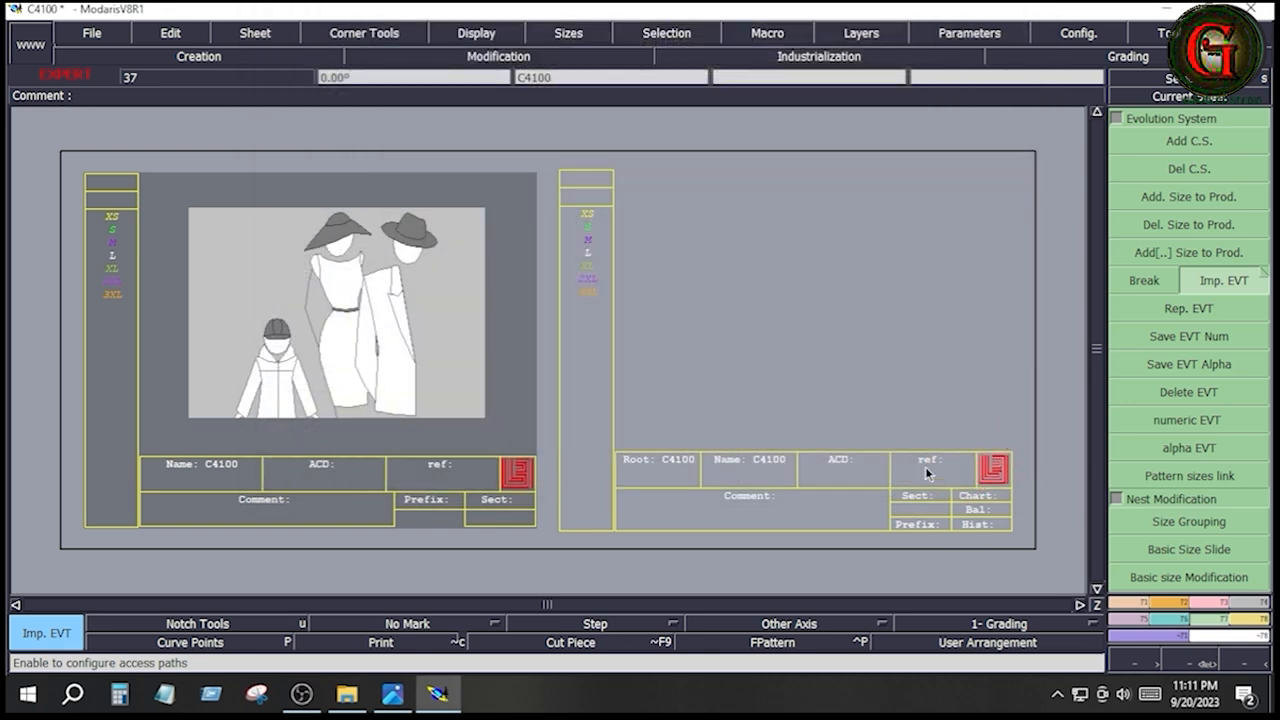
# Save the C4100 model in its save directory, then save it again over the existing C4100.mdl file.
pyautogui.click(97, 38)
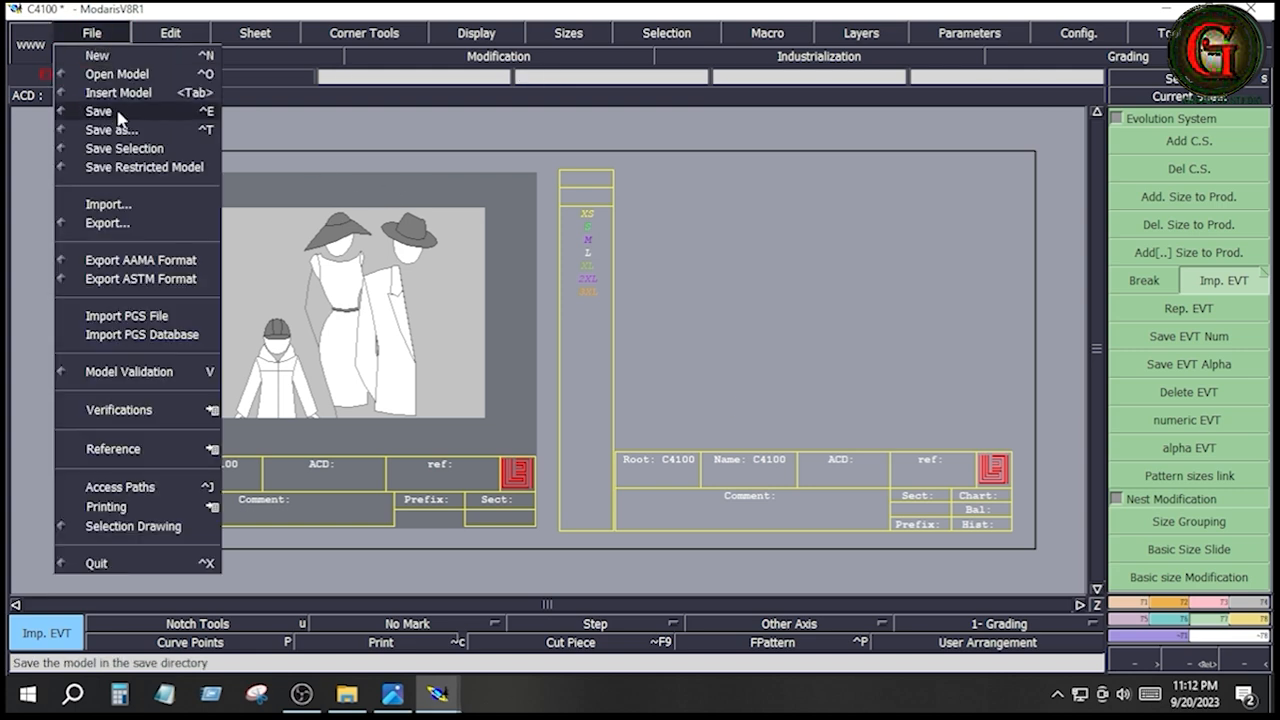
pyautogui.click(116, 109)
pyautogui.click(100, 35)
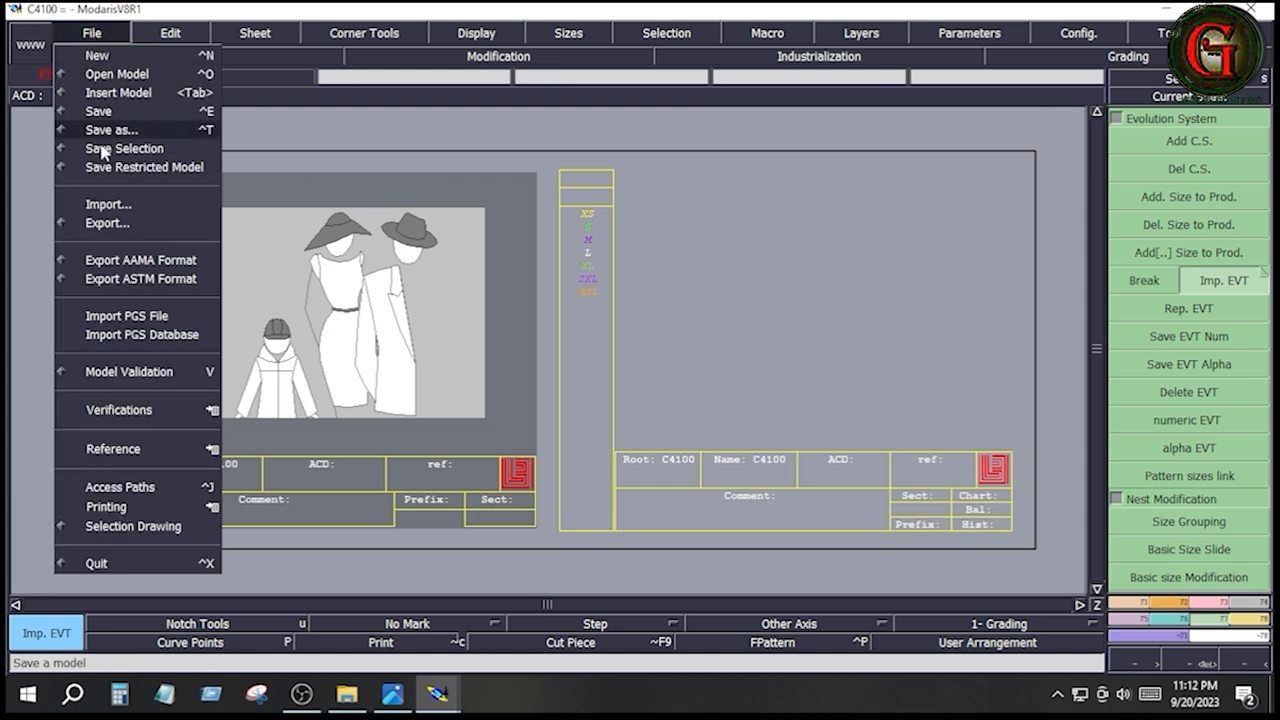
pyautogui.click(105, 109)
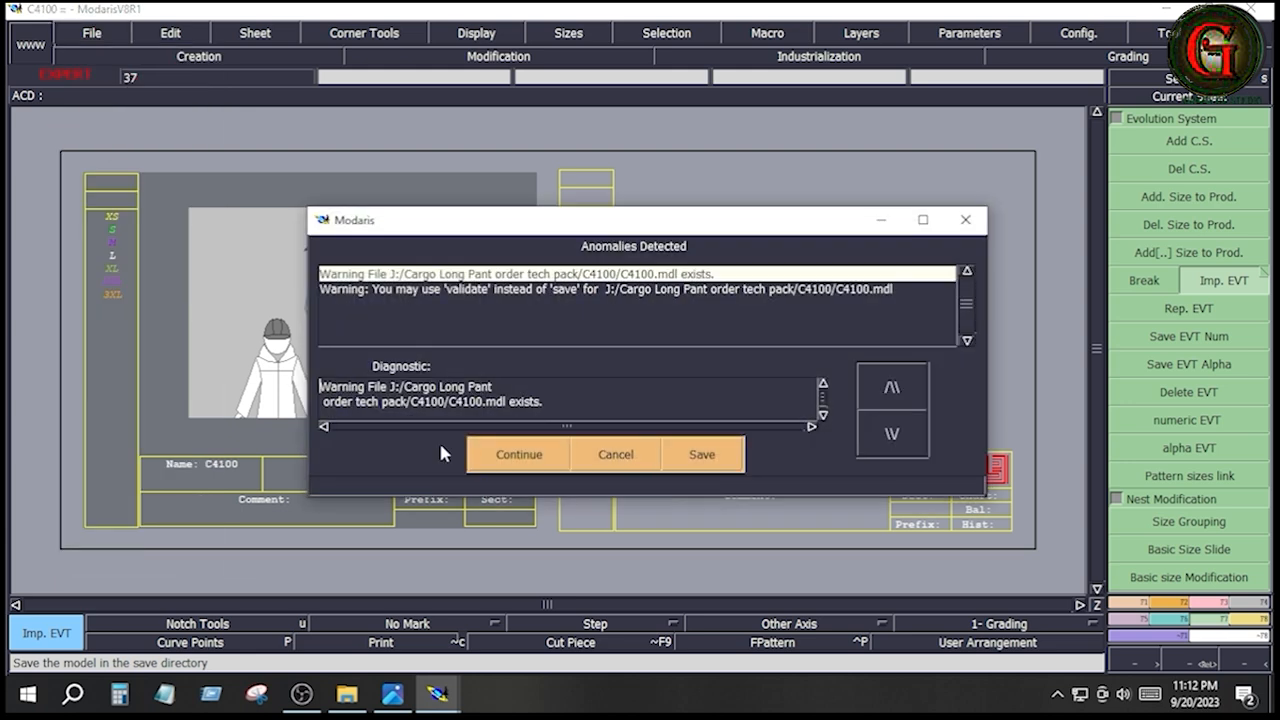
pyautogui.click(519, 462)
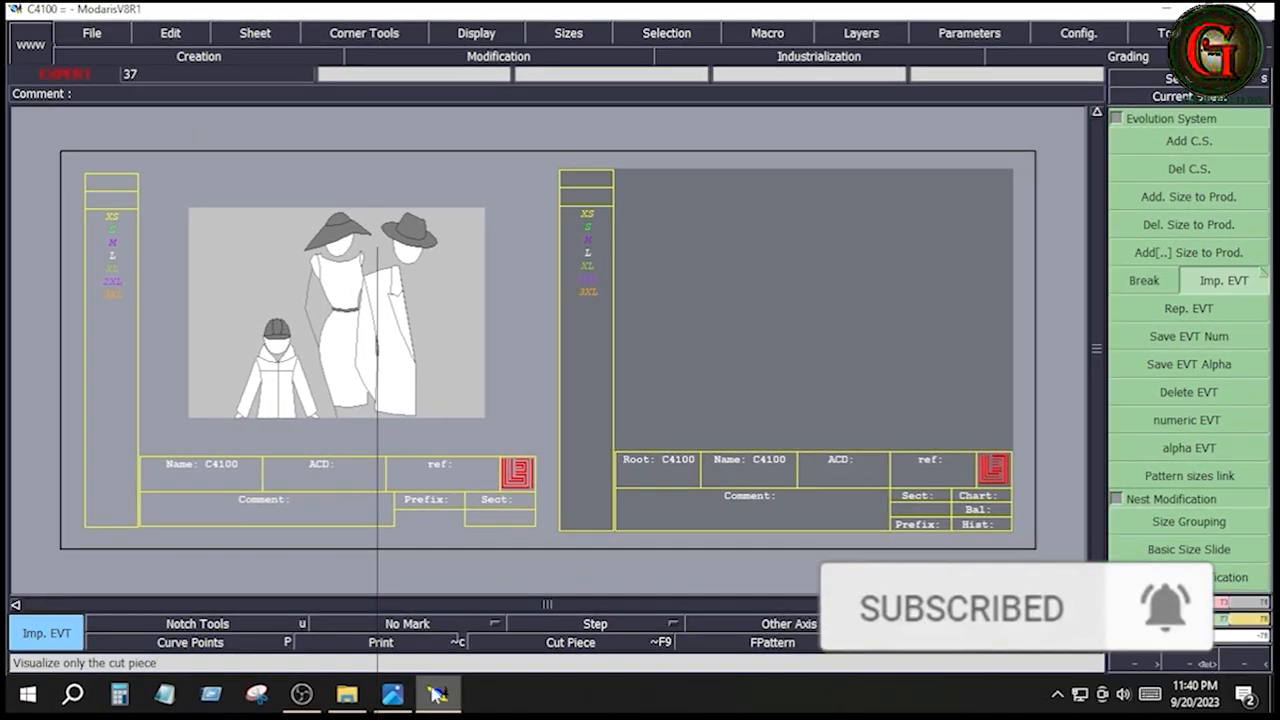
# Consult the tech pack measurement sheets and draw a rectangle 40 inches wide and 15 inches high on the blank C4100 sheet.
pyautogui.click(392, 693)
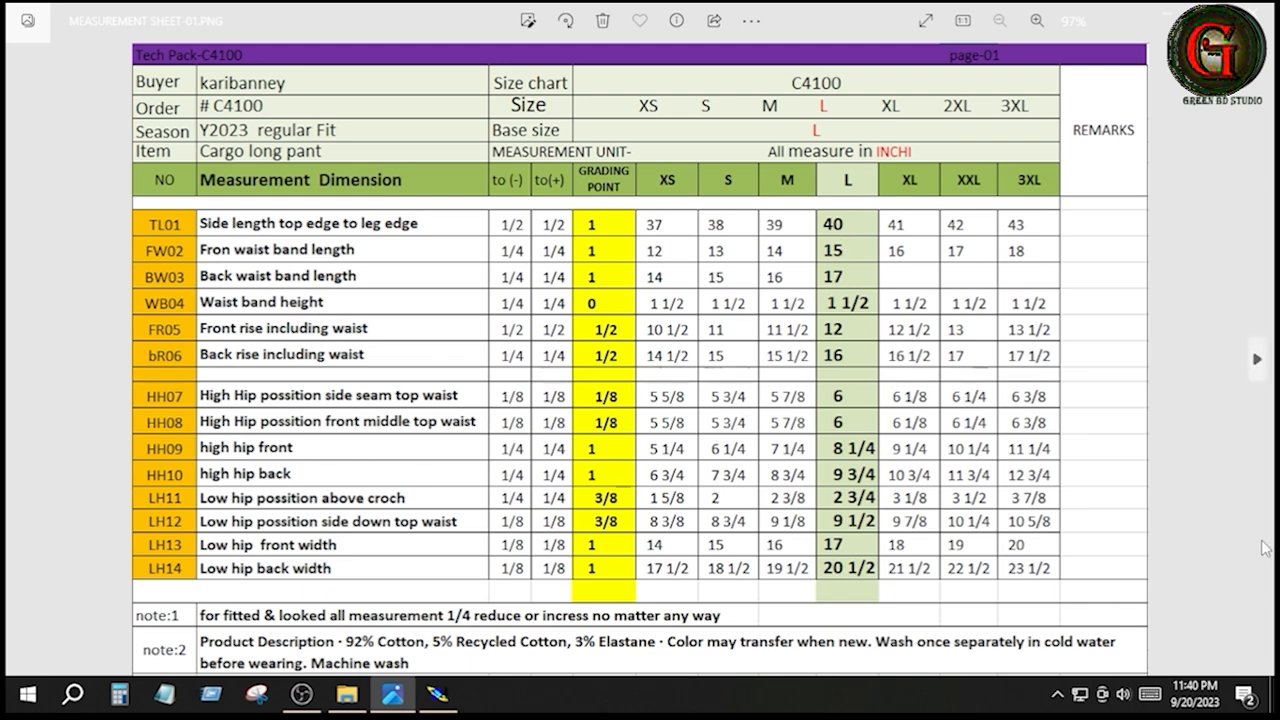
pyautogui.click(1257, 364)
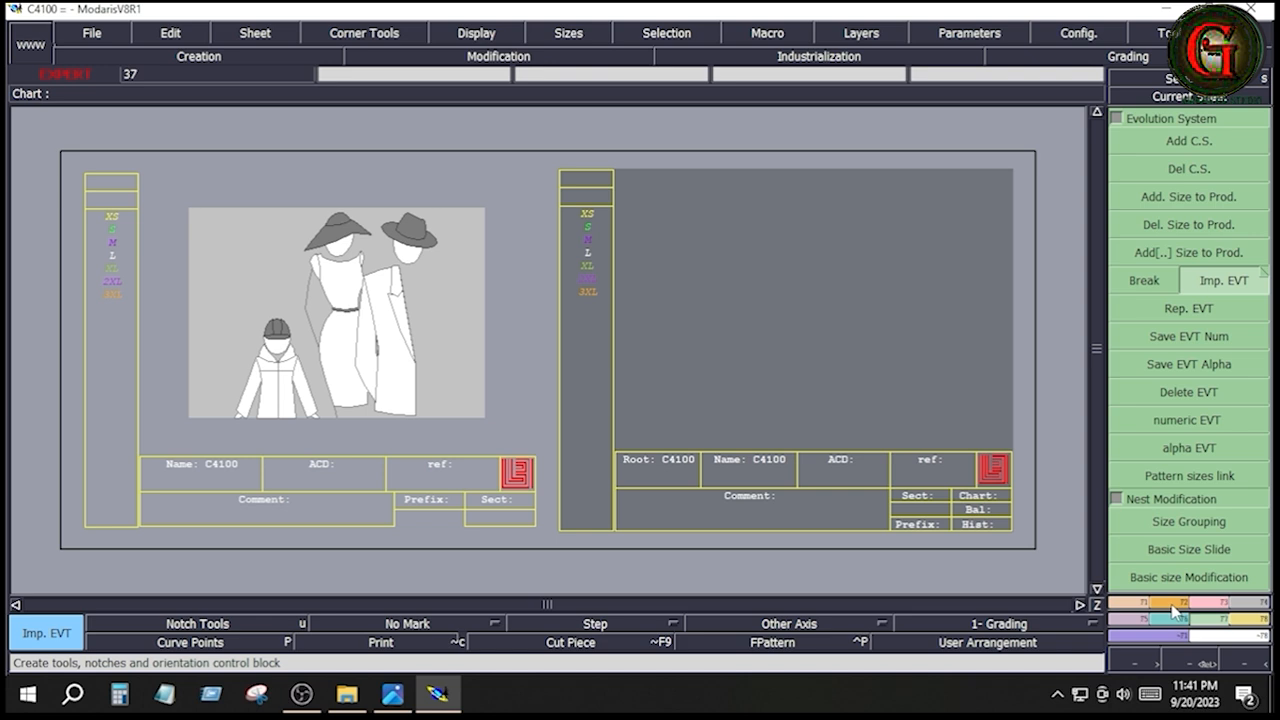
pyautogui.click(1172, 603)
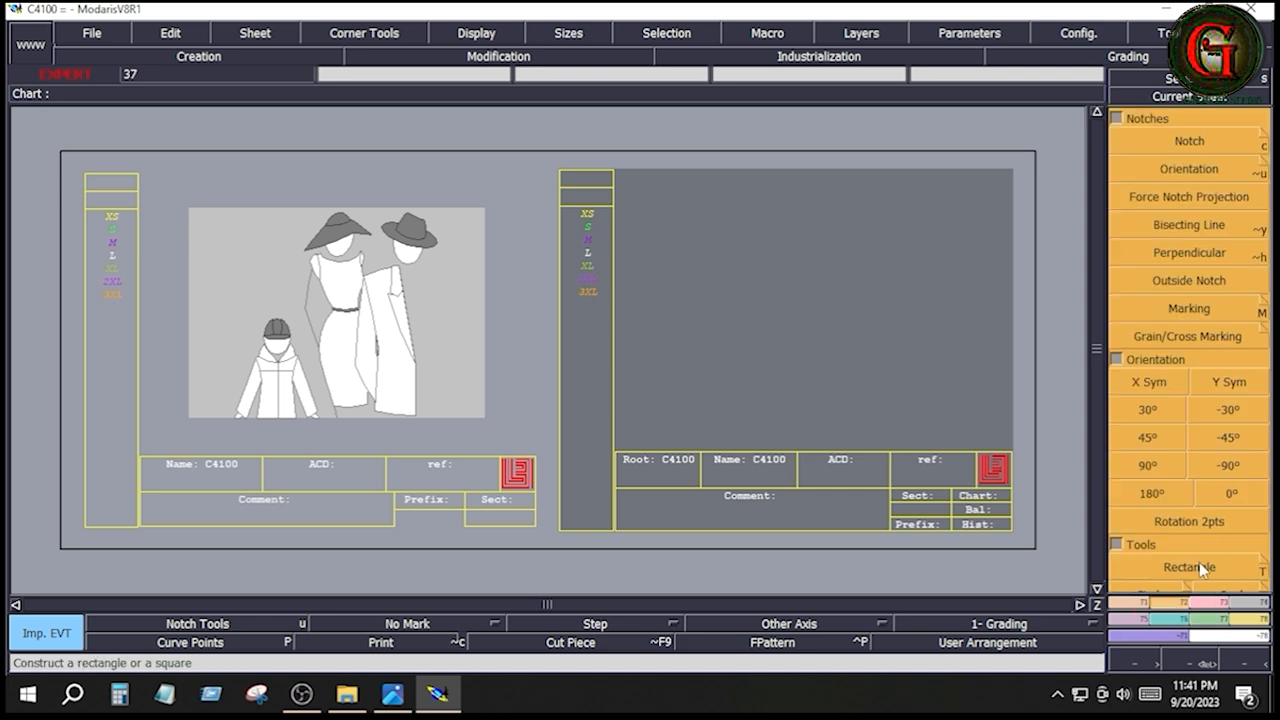
pyautogui.click(1201, 566)
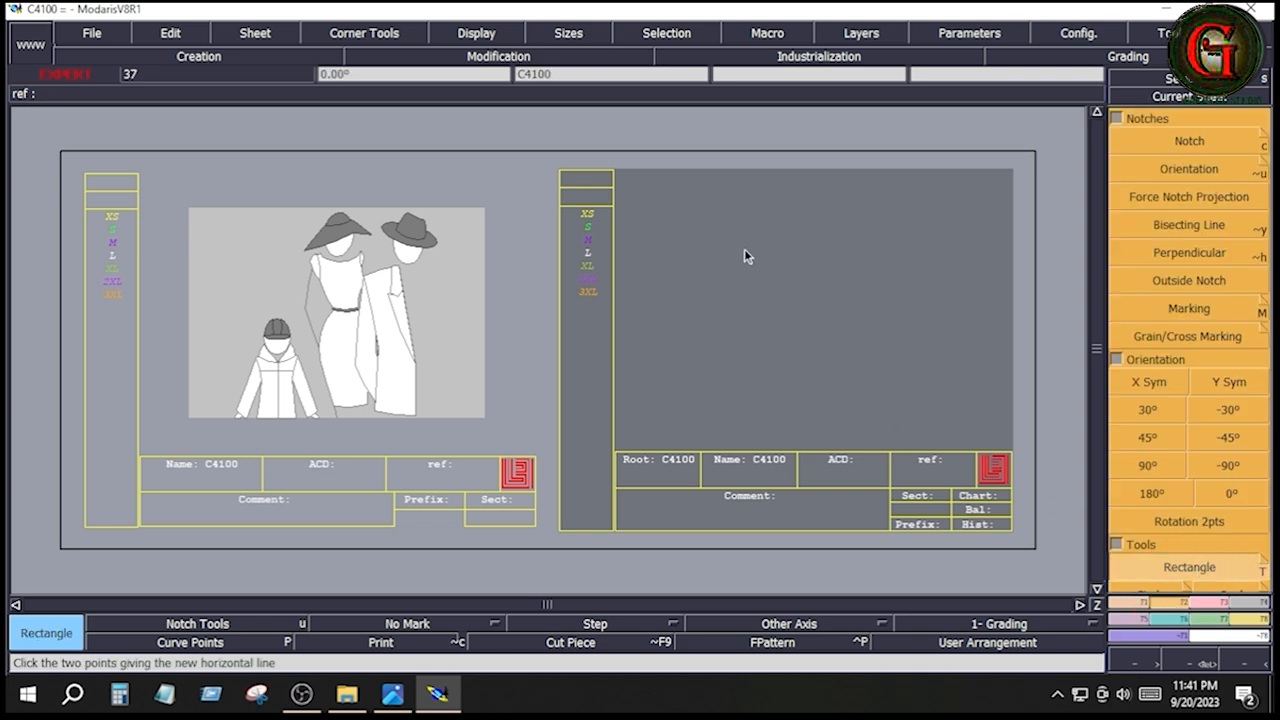
pyautogui.press('Home')
pyautogui.click(372, 323)
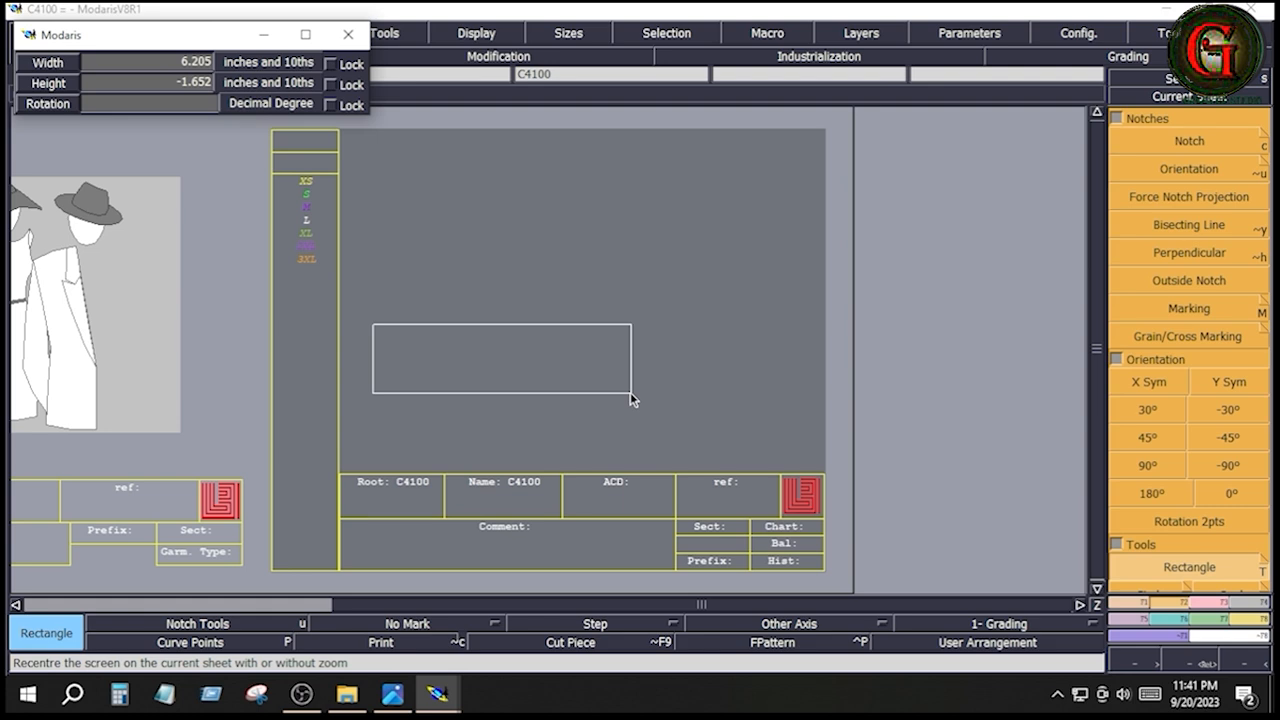
pyautogui.press('Down')
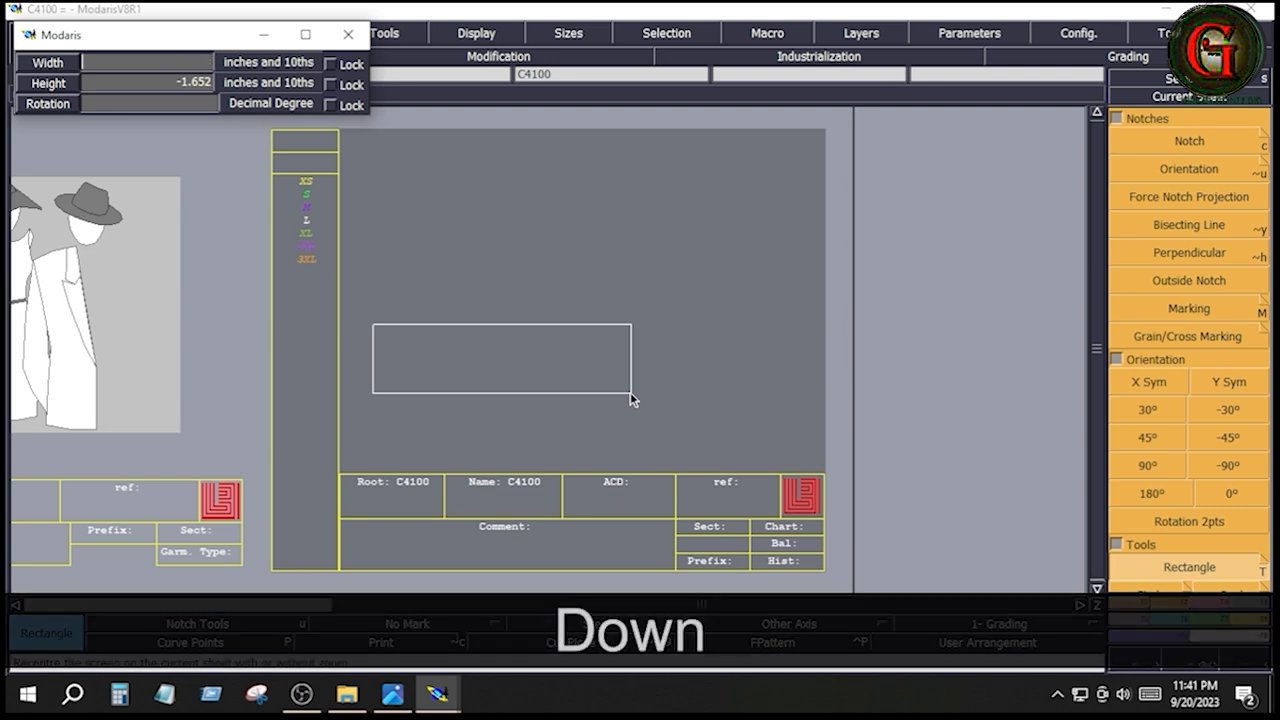
pyautogui.write('40')
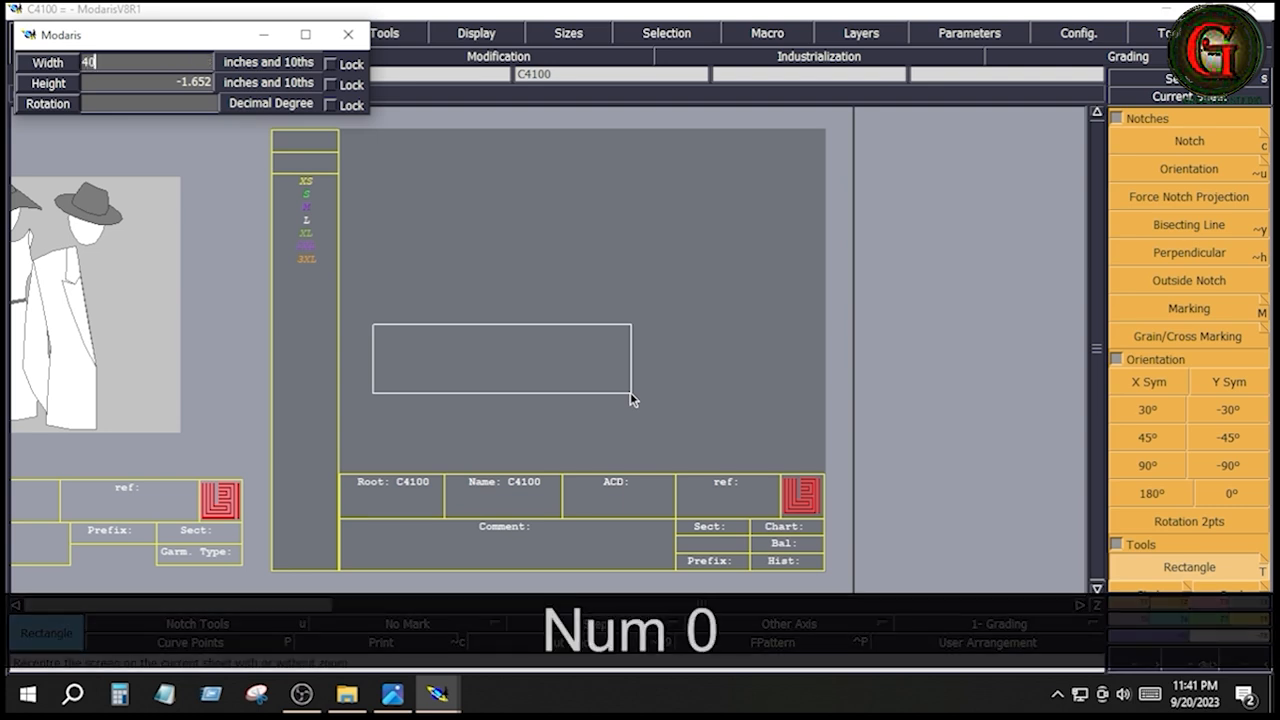
pyautogui.press('Down')
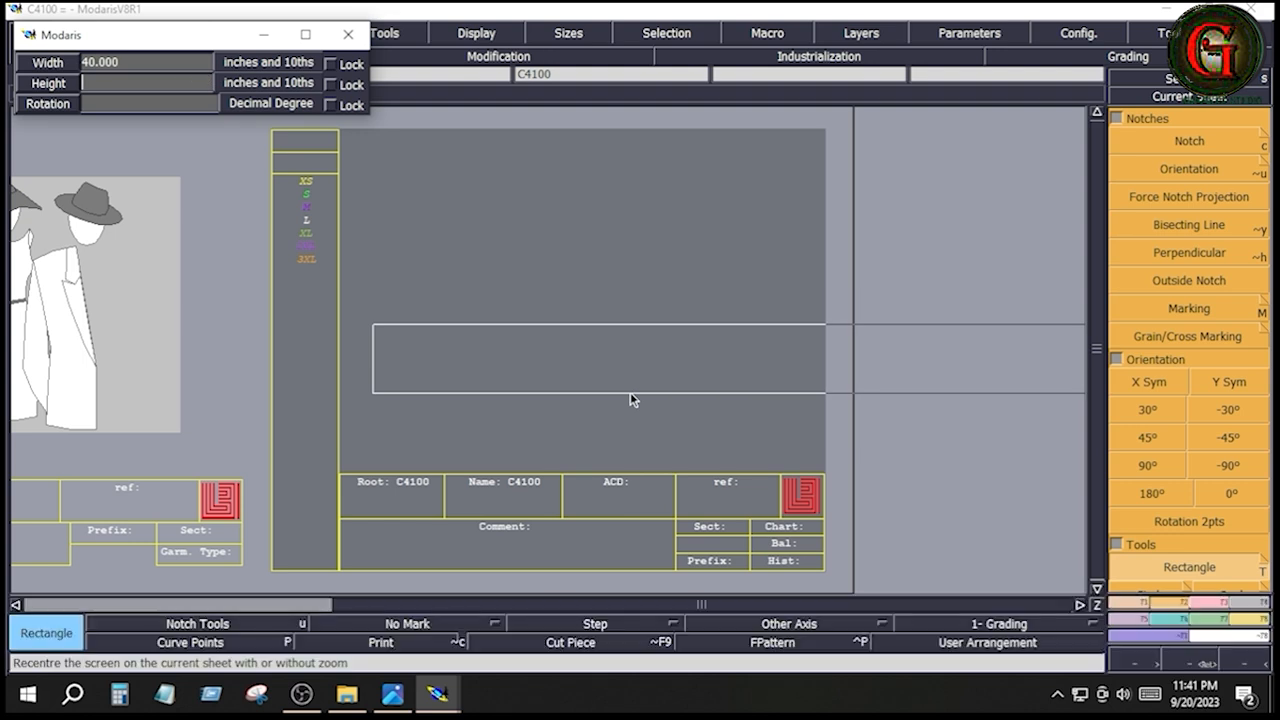
pyautogui.write('1')
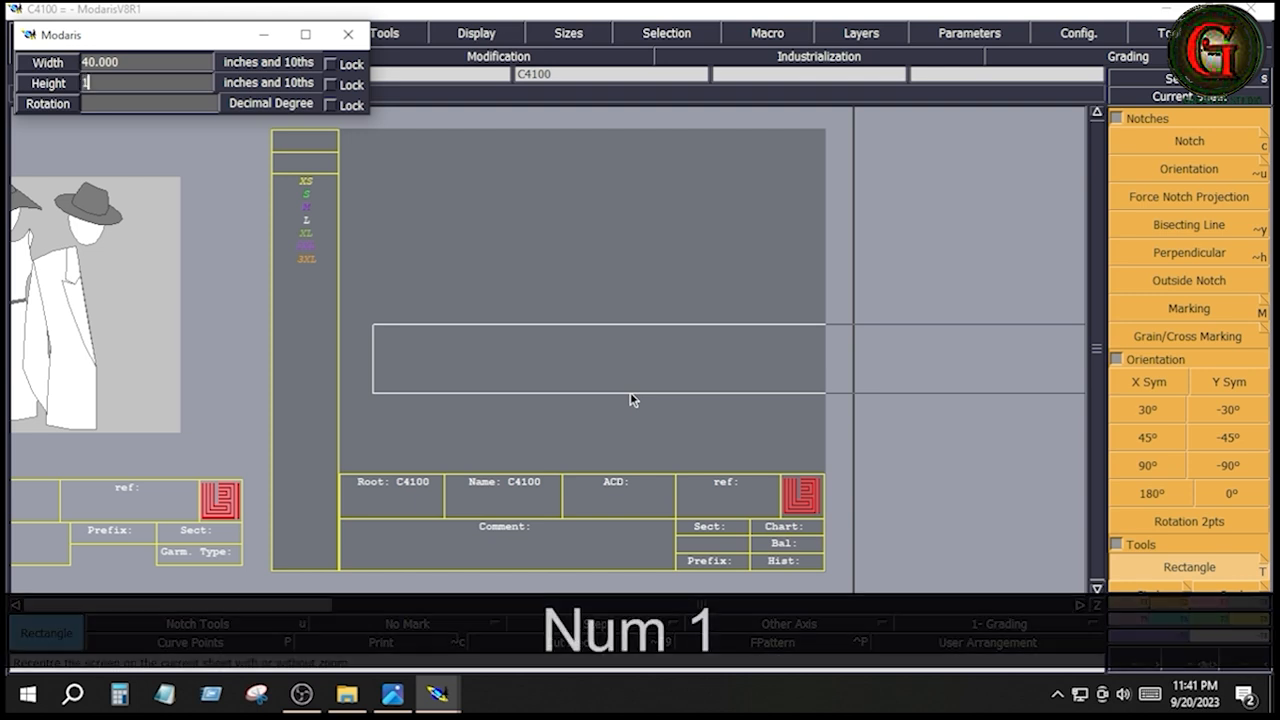
pyautogui.write('5')
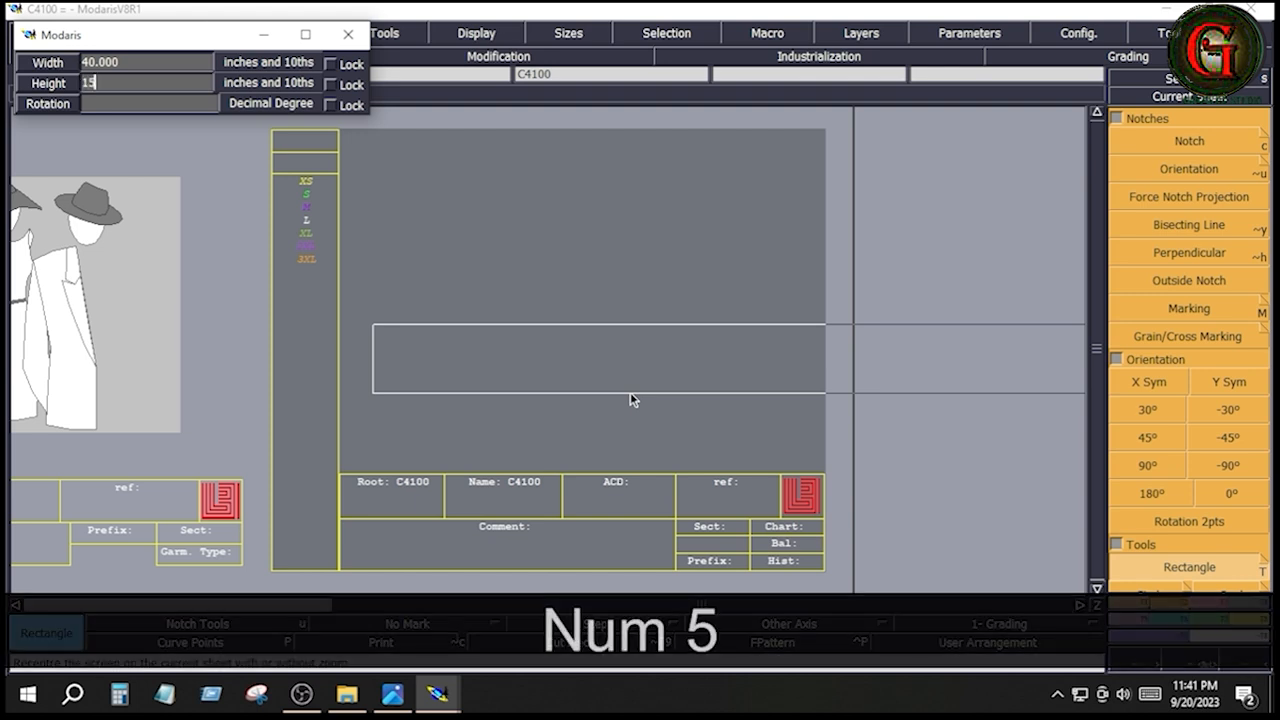
pyautogui.press('Return')
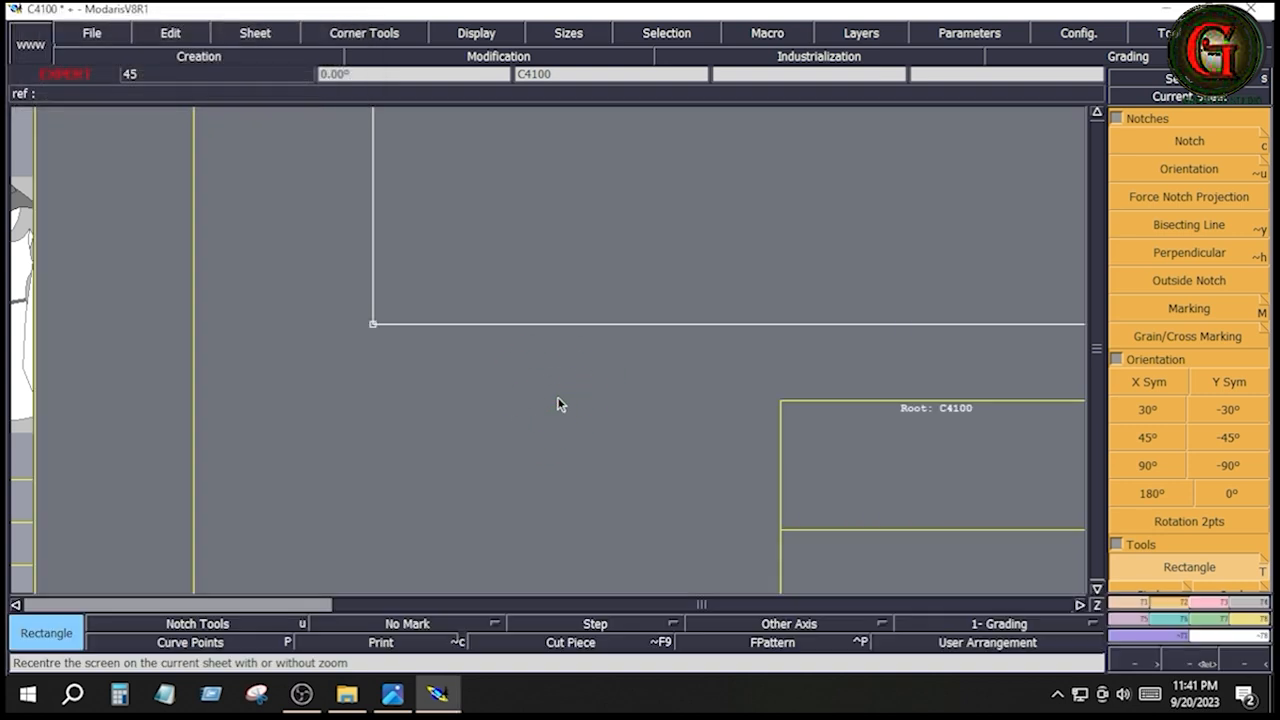
pyautogui.press('Home')
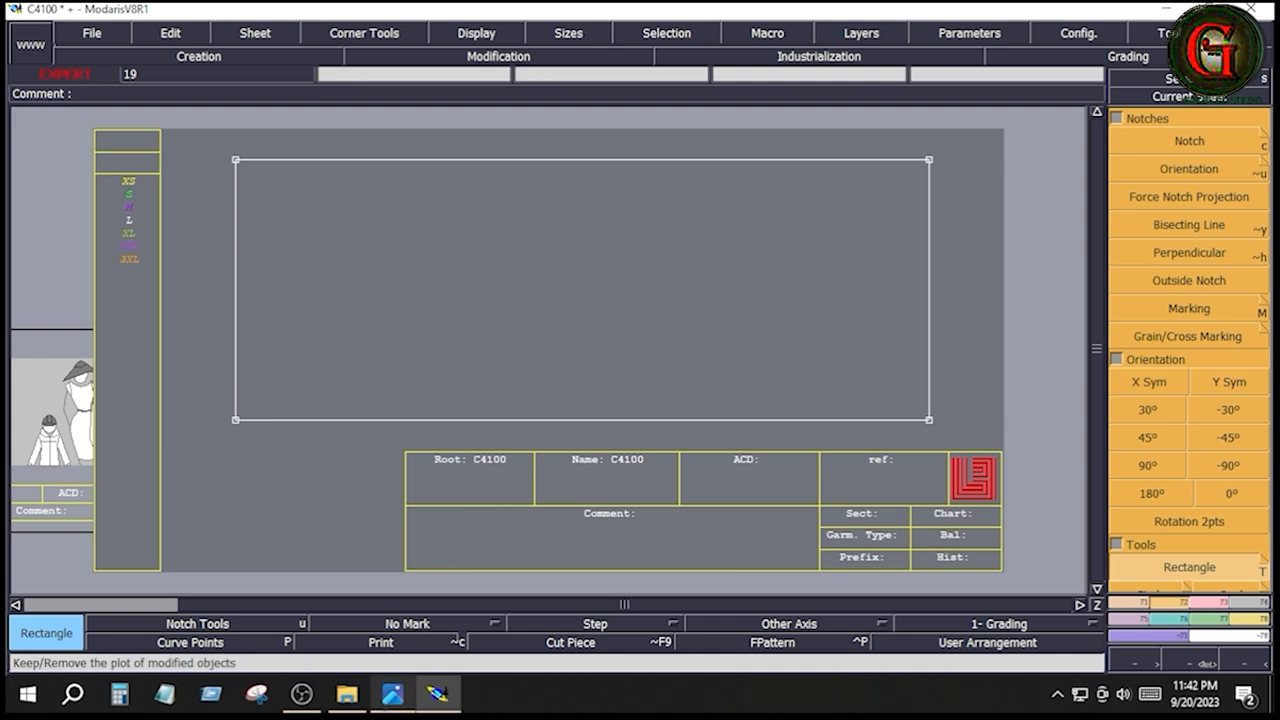
# Check the tech pack rise measurements and create a crotch line parallel to the rectangle's right waist edge, 10.5 inches inside it.
pyautogui.click(392, 705)
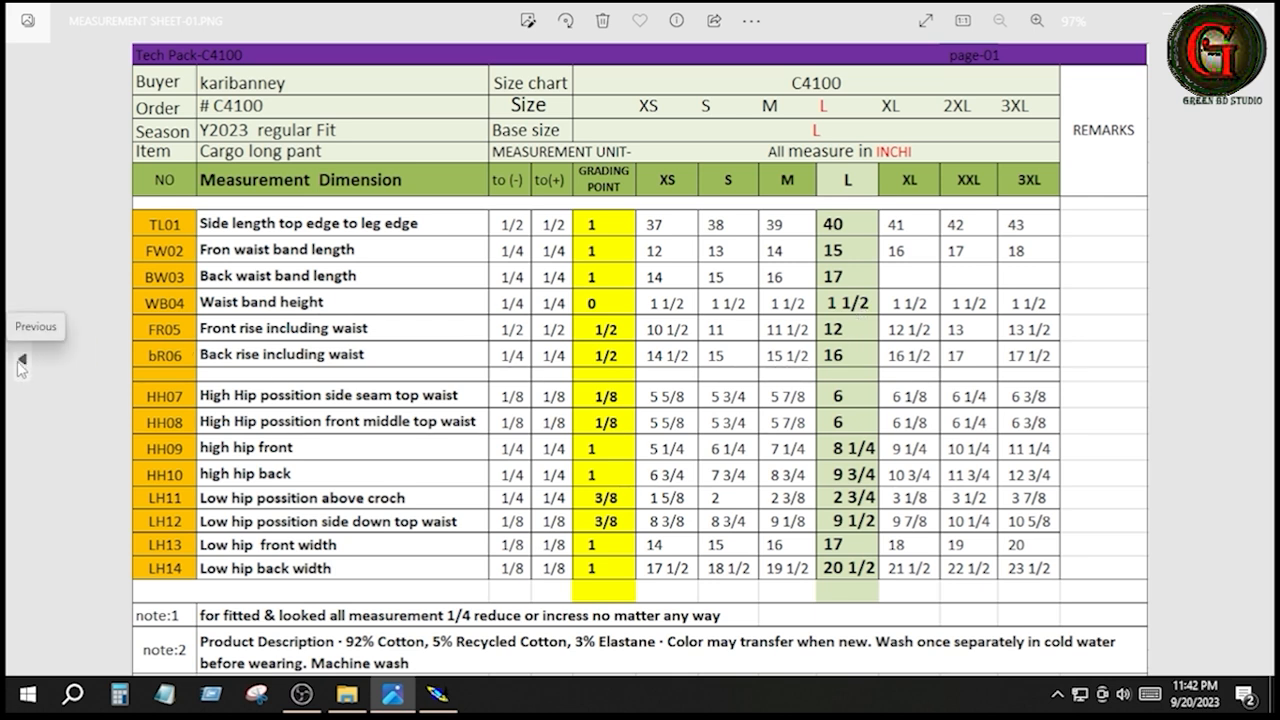
pyautogui.click(23, 360)
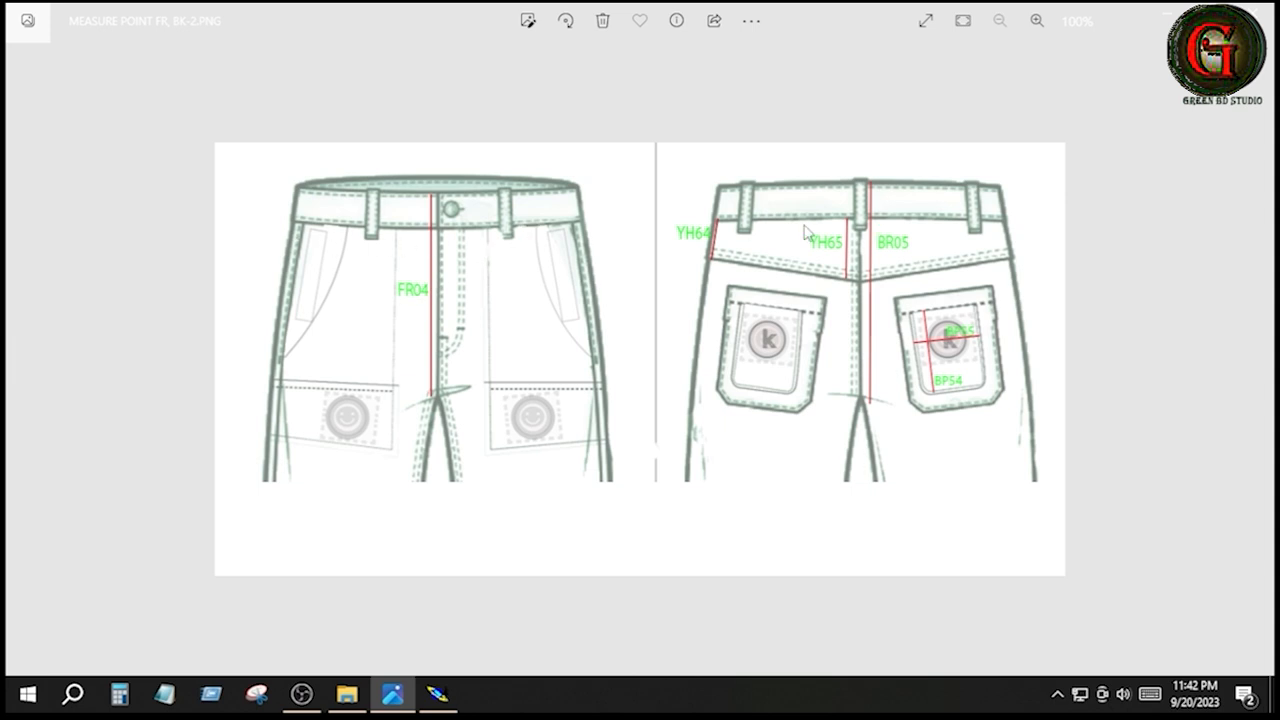
pyautogui.hotkey('alt', 'Tab')
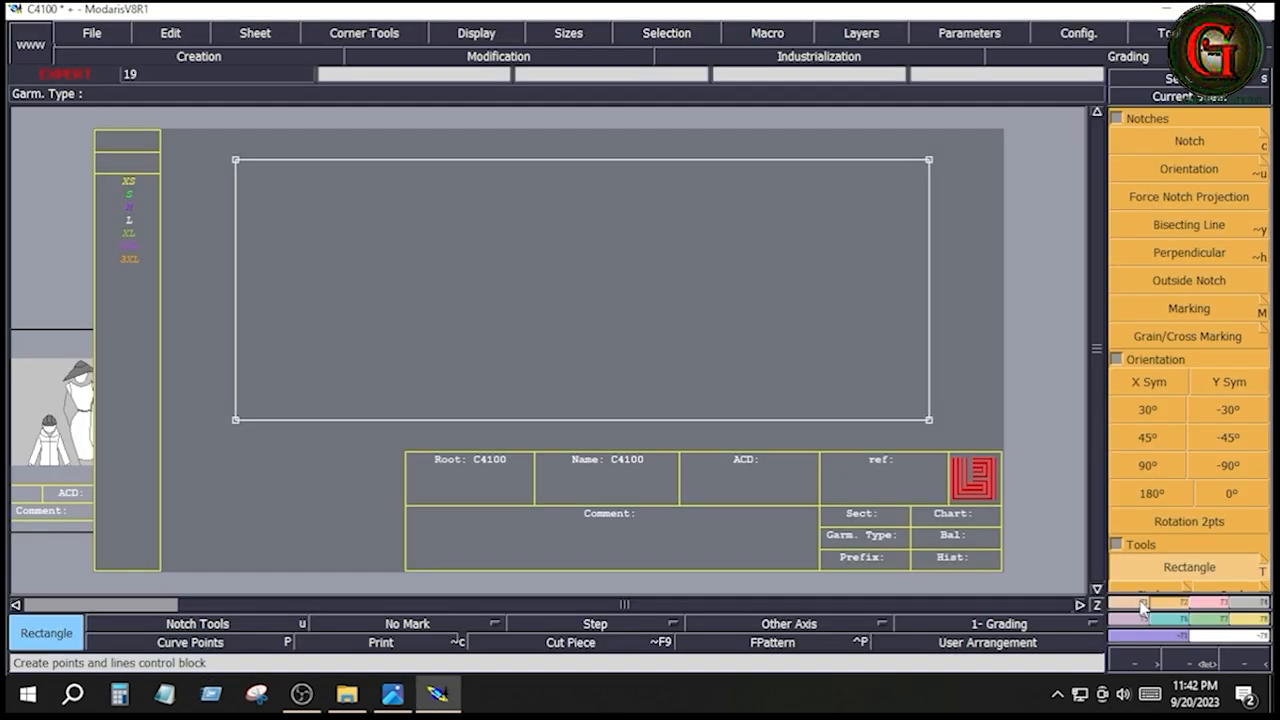
pyautogui.click(1143, 601)
pyautogui.click(1190, 471)
pyautogui.click(929, 361)
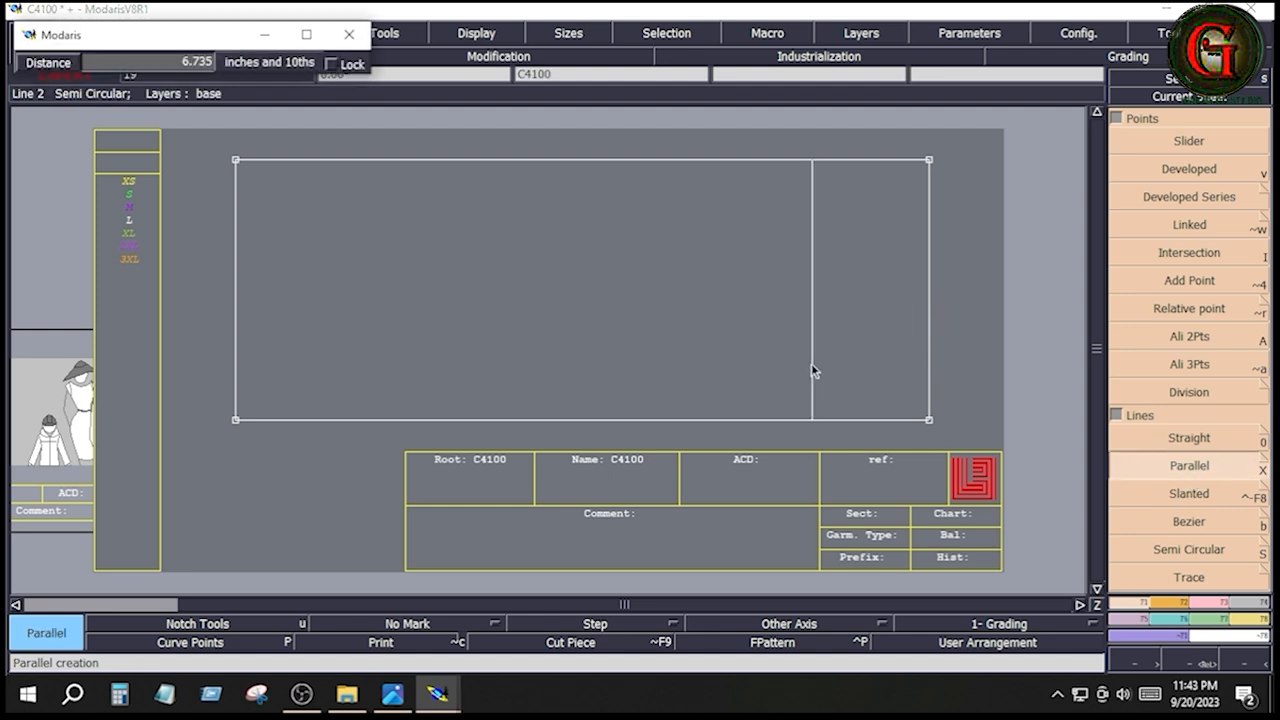
pyautogui.press('Down')
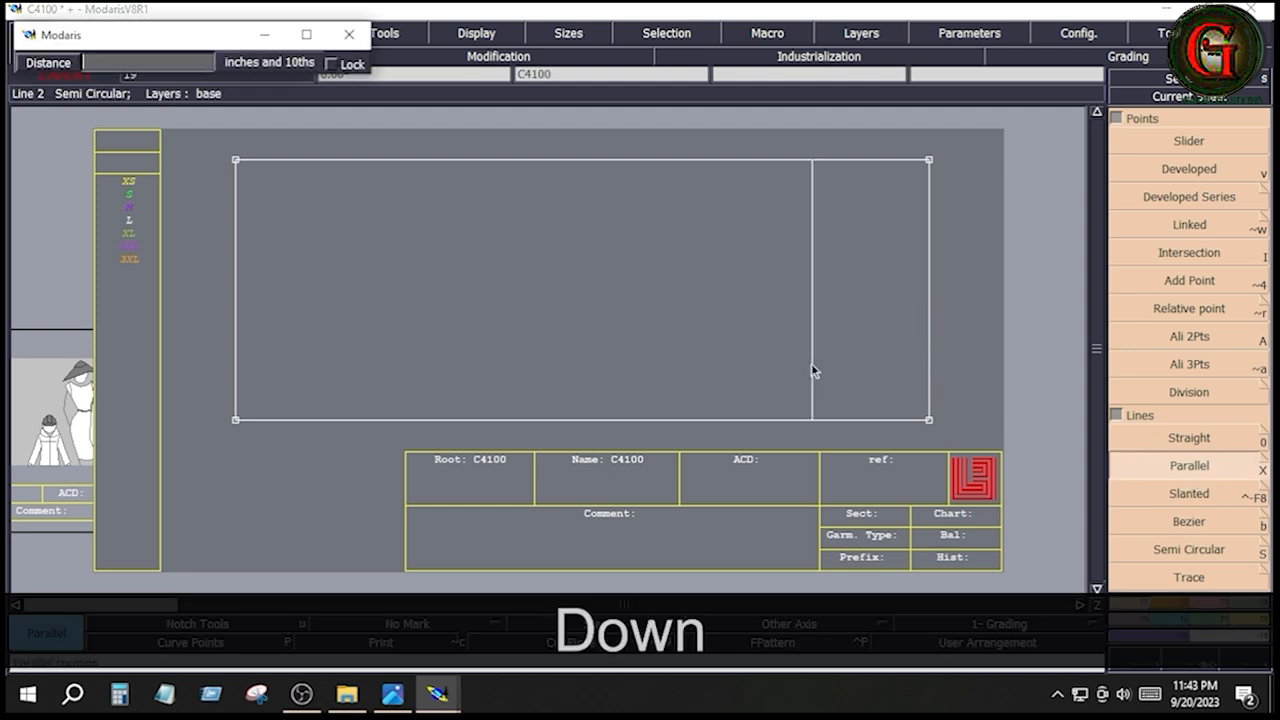
pyautogui.write('10.5')
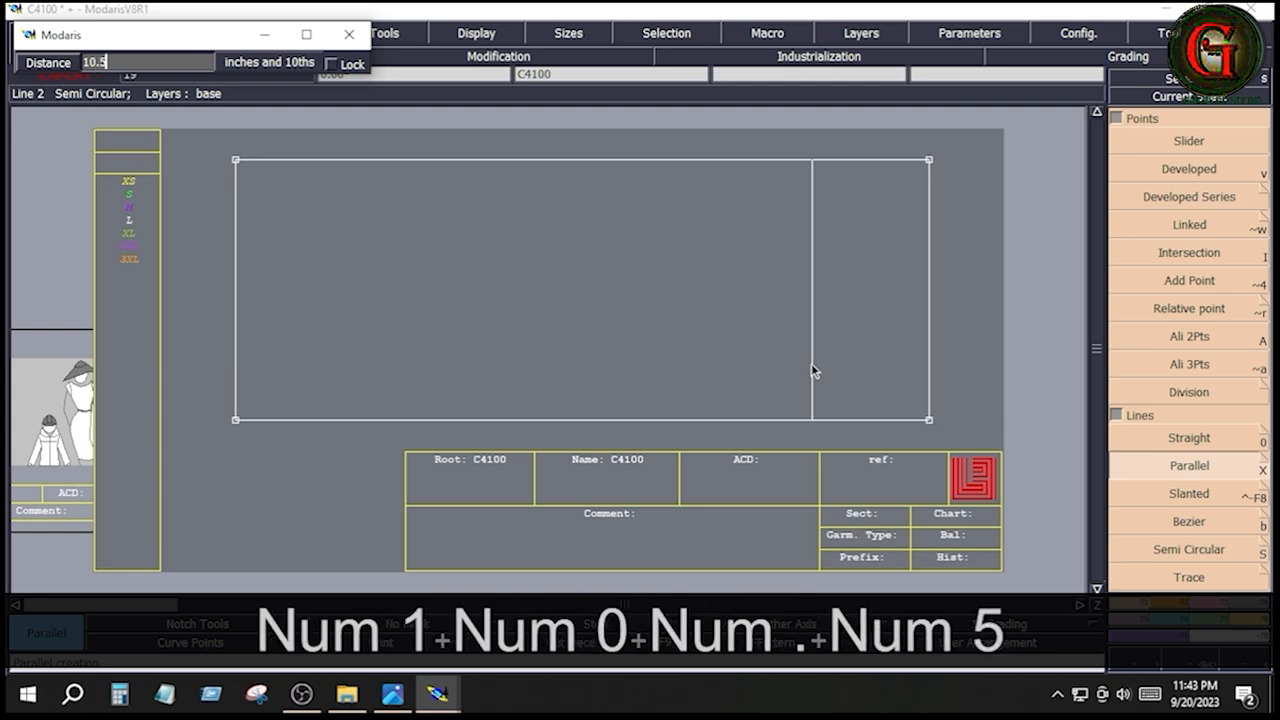
pyautogui.press('Return')
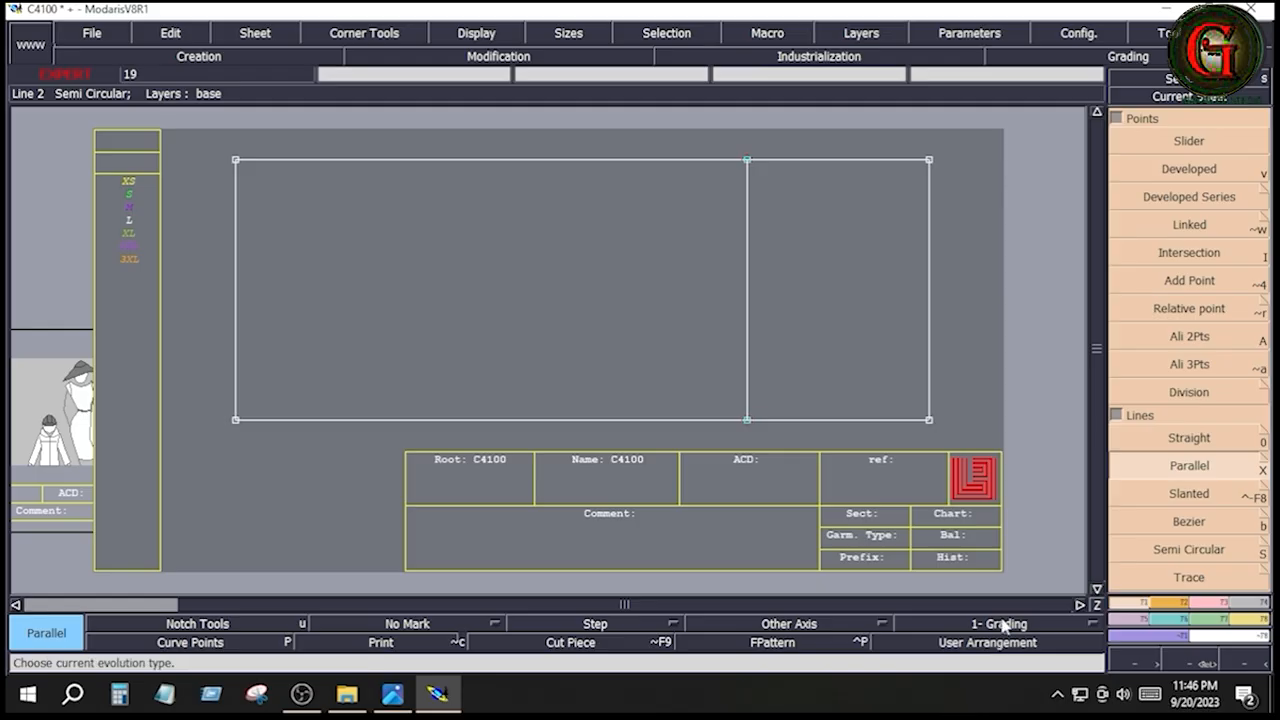
# Create a high hip line parallel to the rectangle's right waist edge at a distance of 4.5 inches.
pyautogui.click(1100, 466)
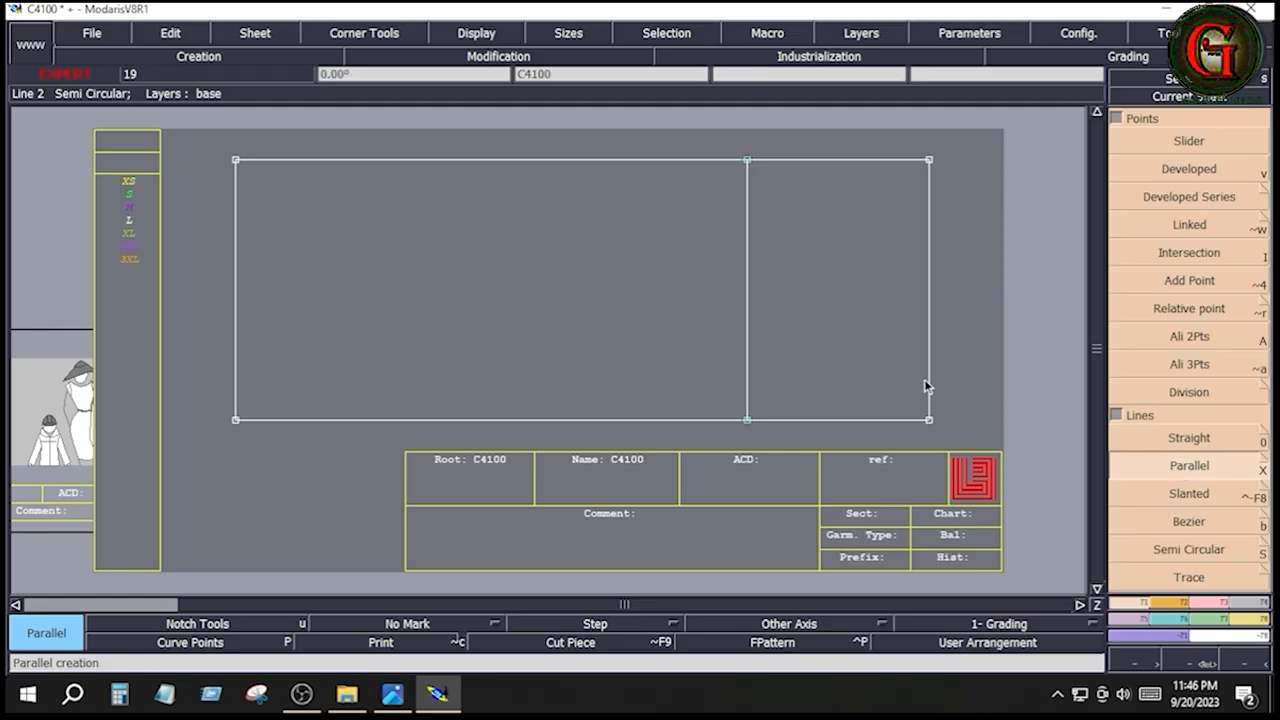
pyautogui.click(929, 371)
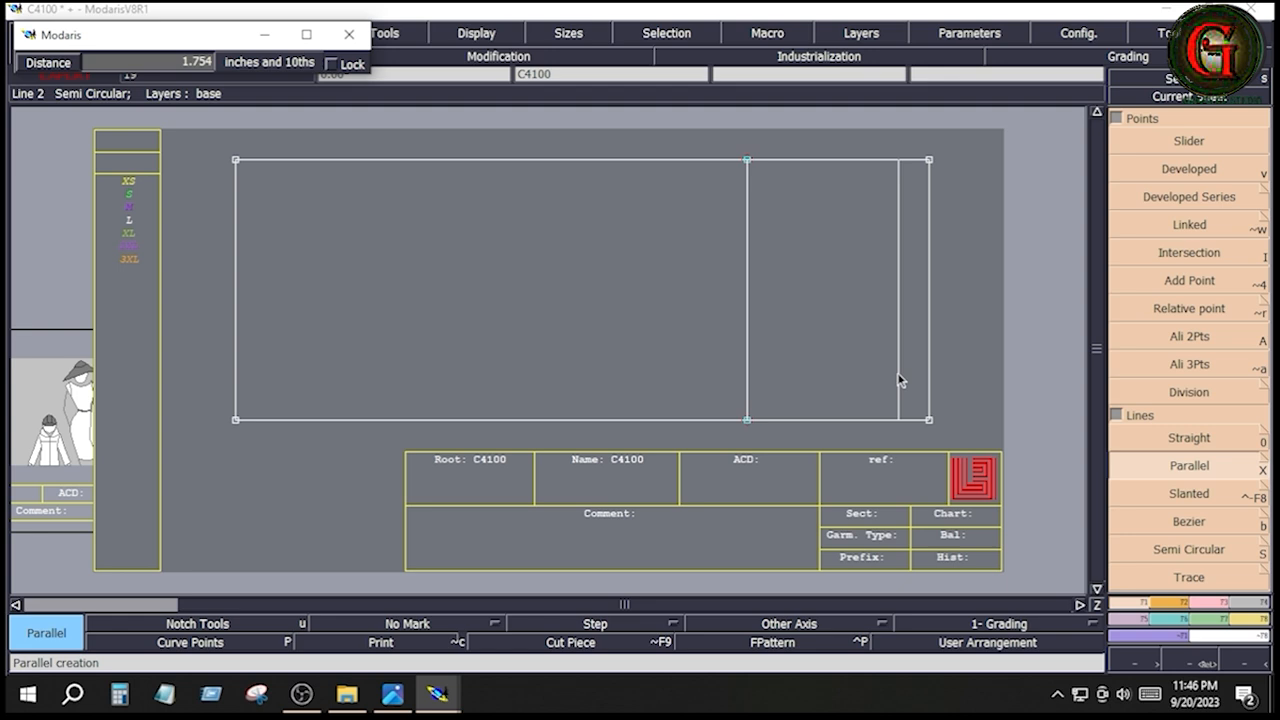
pyautogui.write('4.5')
pyautogui.press('Return')
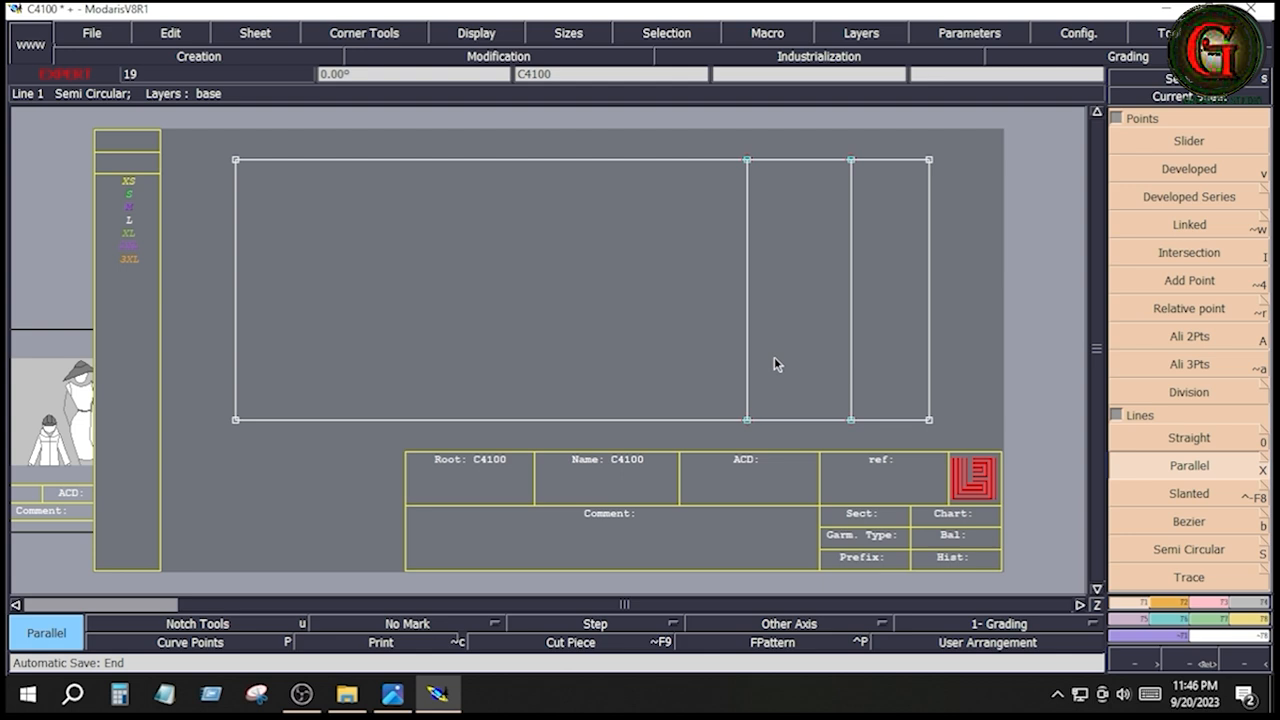
# Create a low hip line parallel to the crotch line at a distance of -2.75 inches, towards the waist.
pyautogui.click(759, 333)
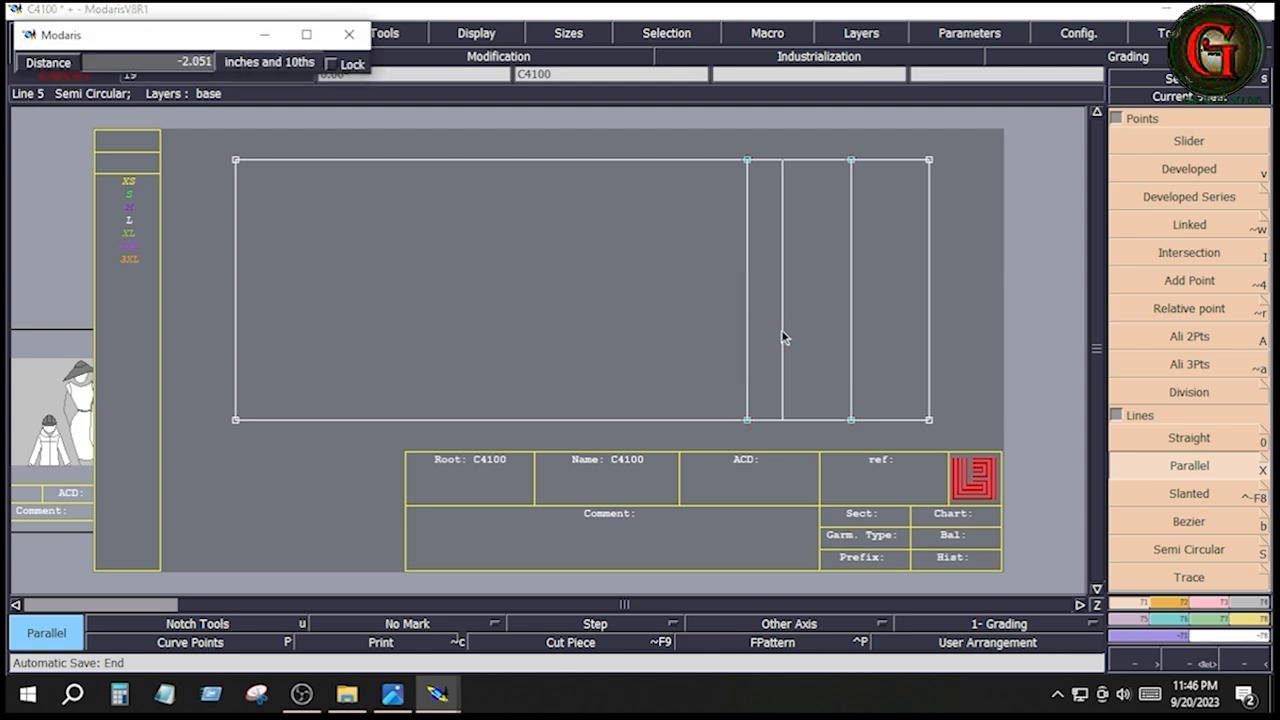
pyautogui.press('Down')
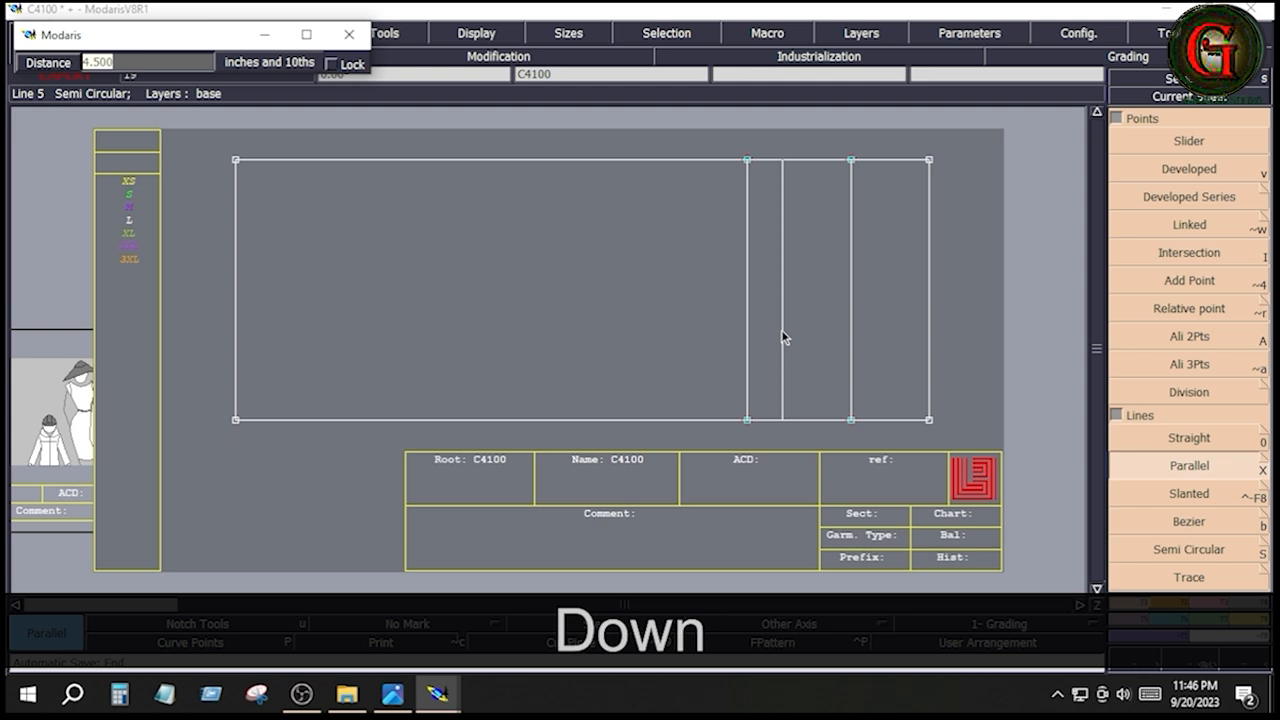
pyautogui.write('-')
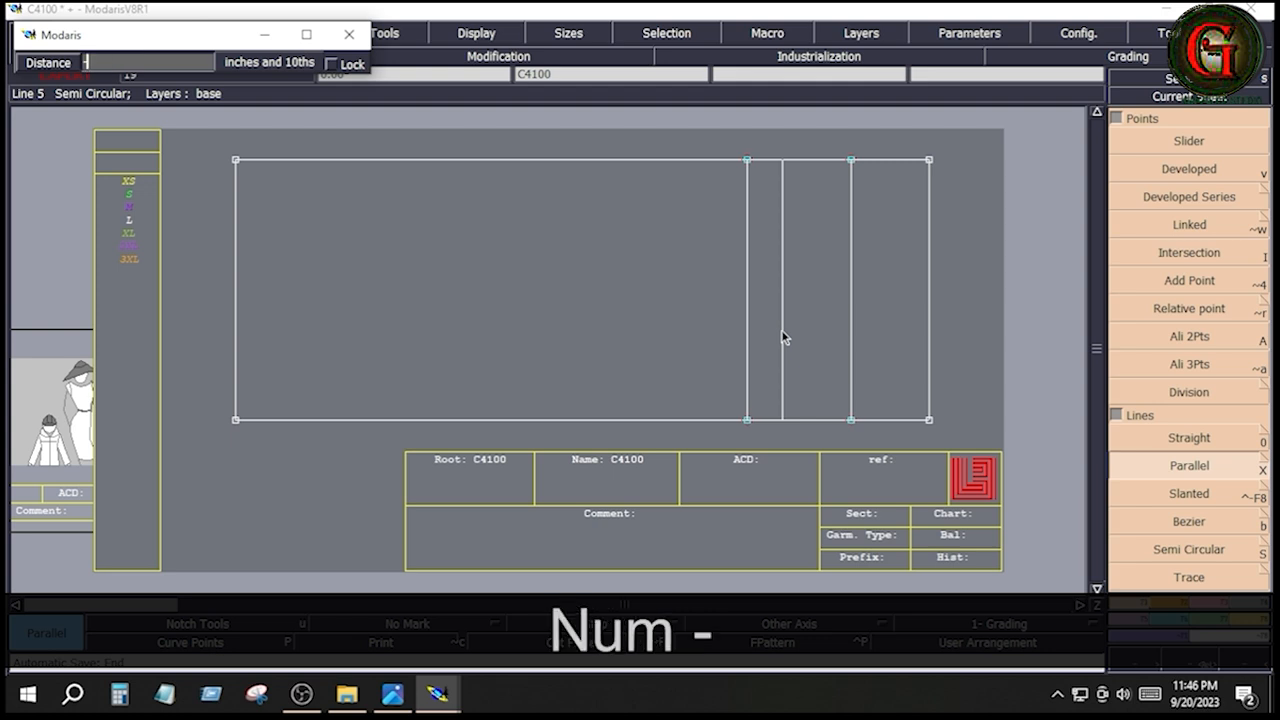
pyautogui.write('2.')
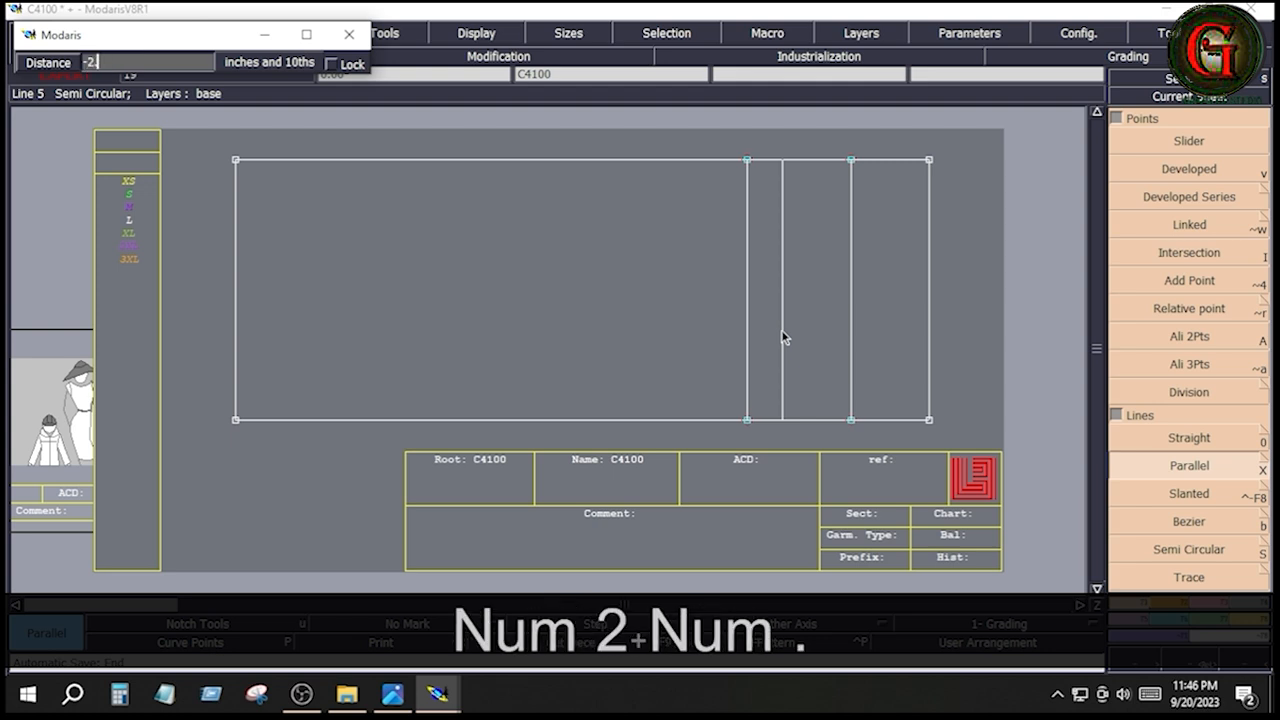
pyautogui.write('75')
pyautogui.press('Return')
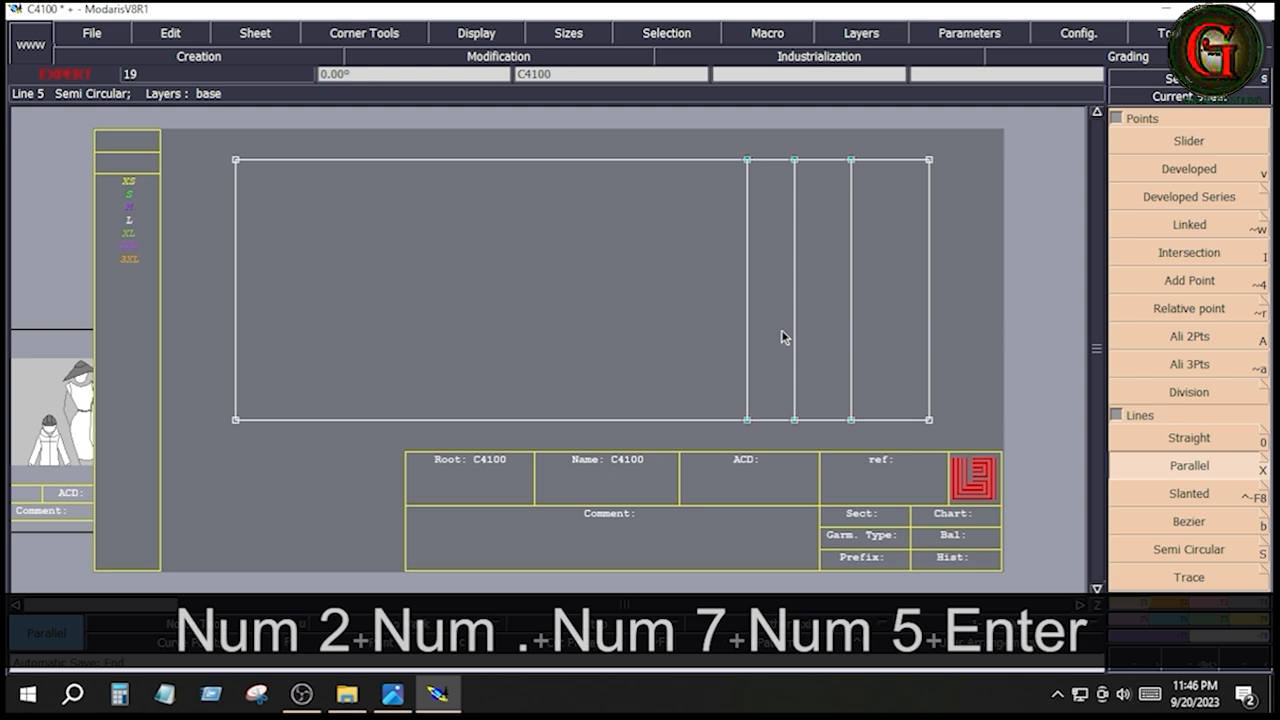
# Consult both measurement sheets and create a half thigh line parallel to the crotch line, 5.5 inches towards the hem.
pyautogui.click(392, 697)
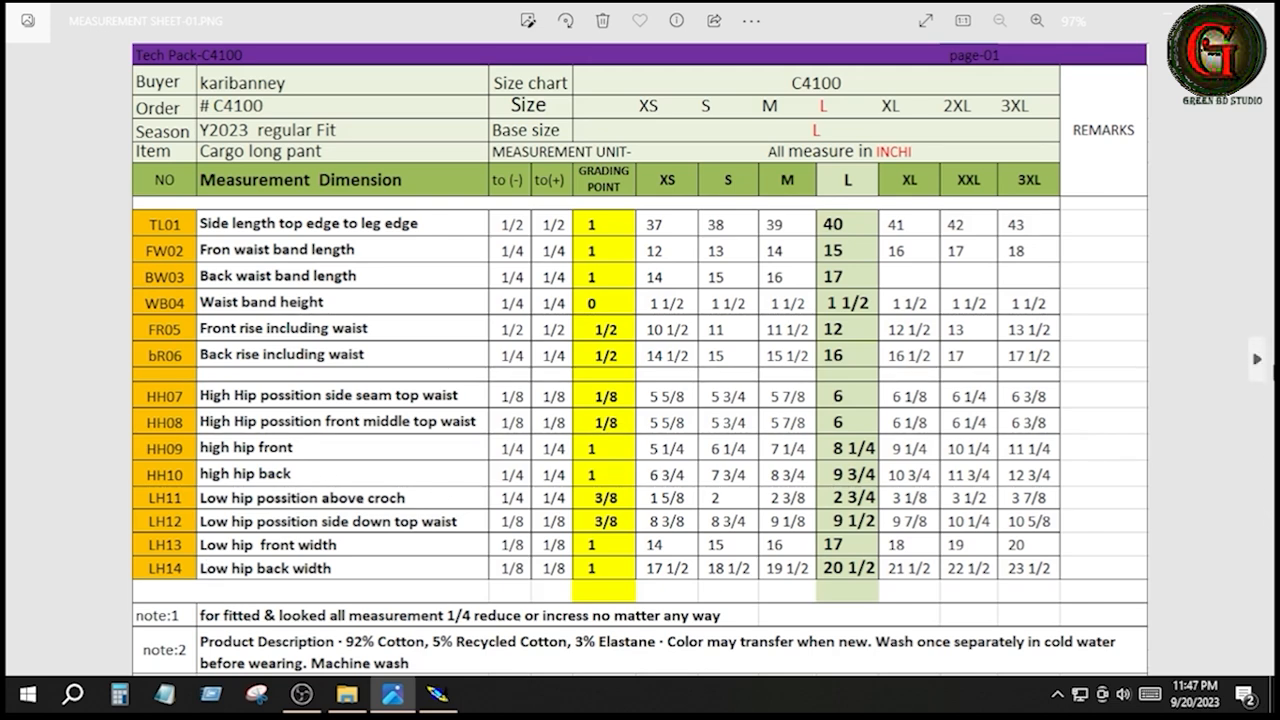
pyautogui.click(1257, 358)
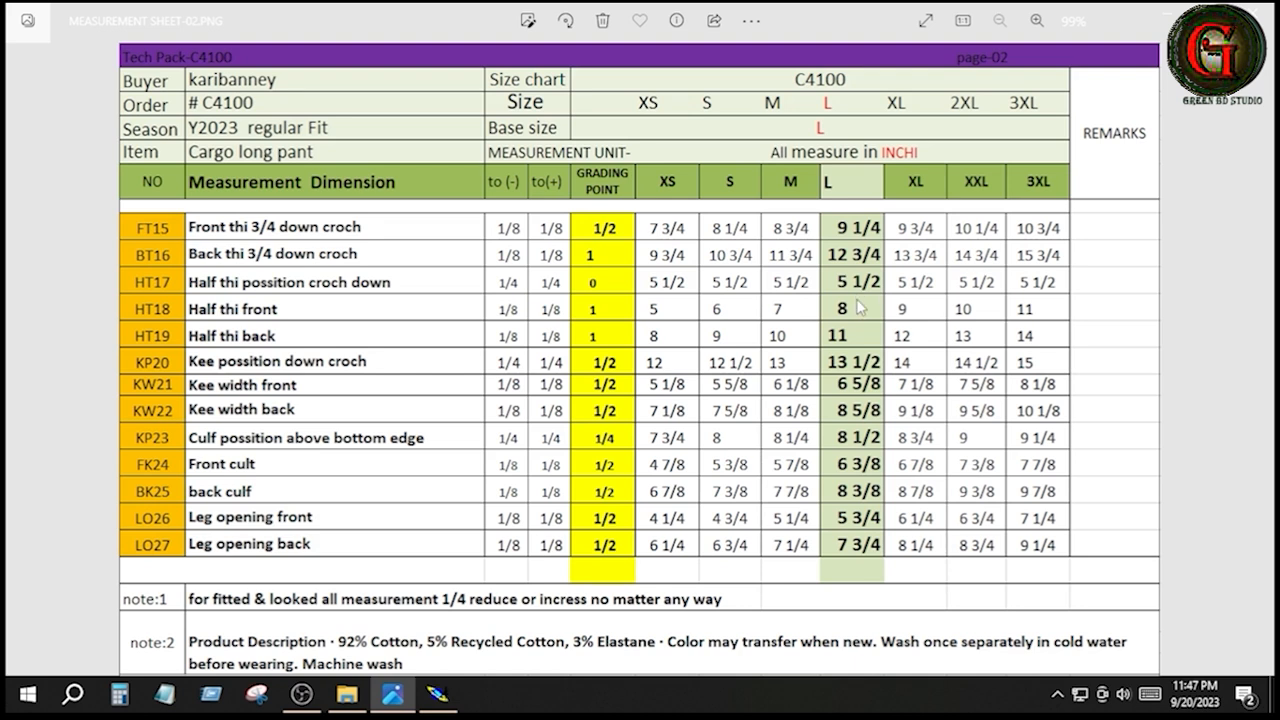
pyautogui.click(437, 694)
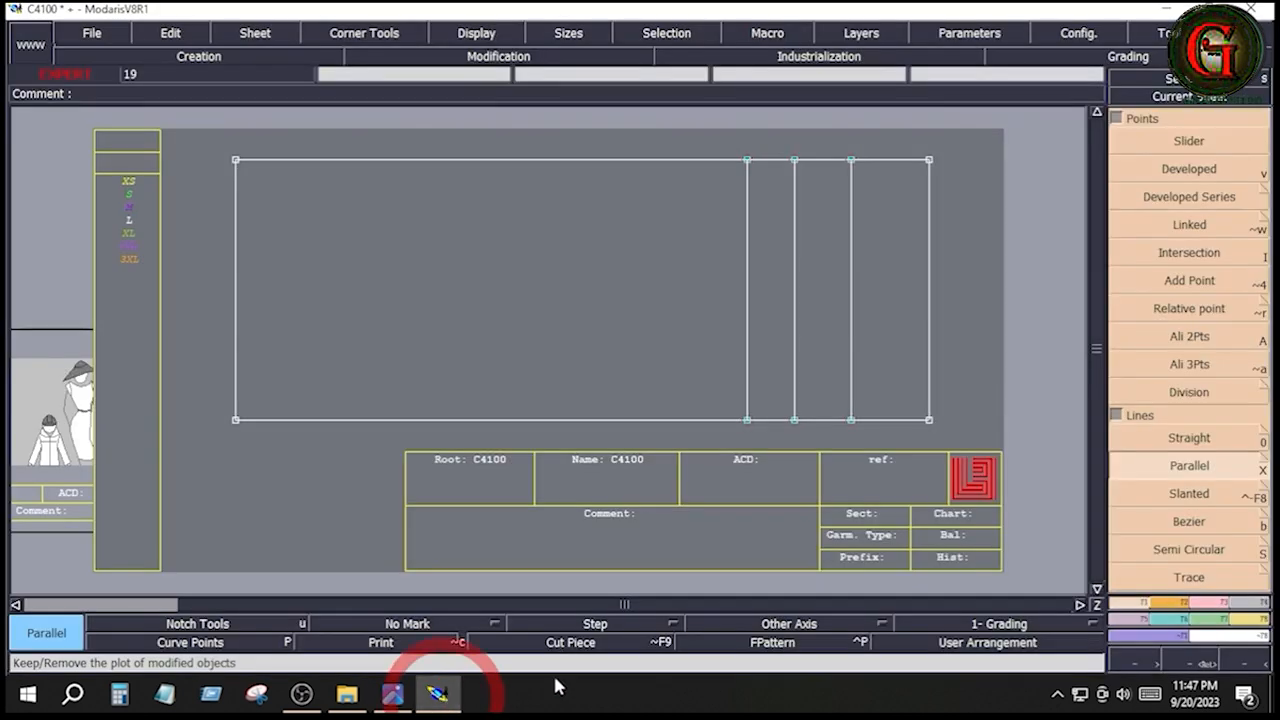
pyautogui.click(1198, 470)
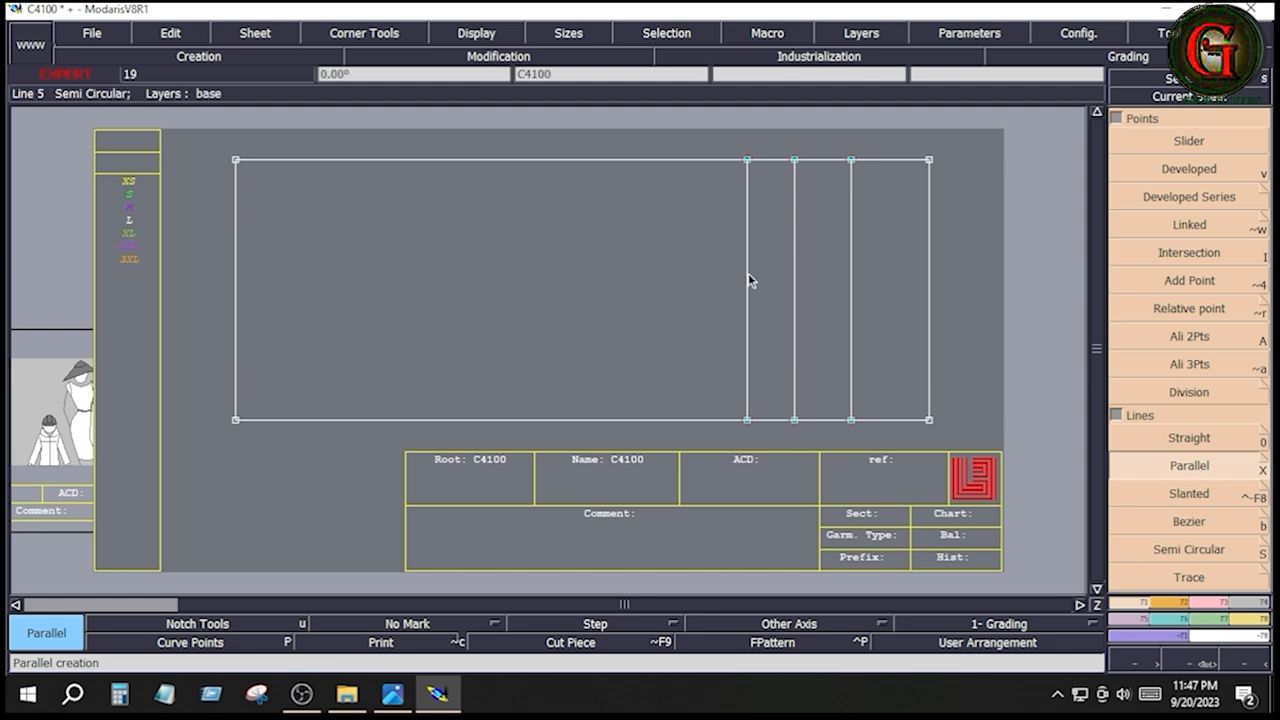
pyautogui.click(748, 286)
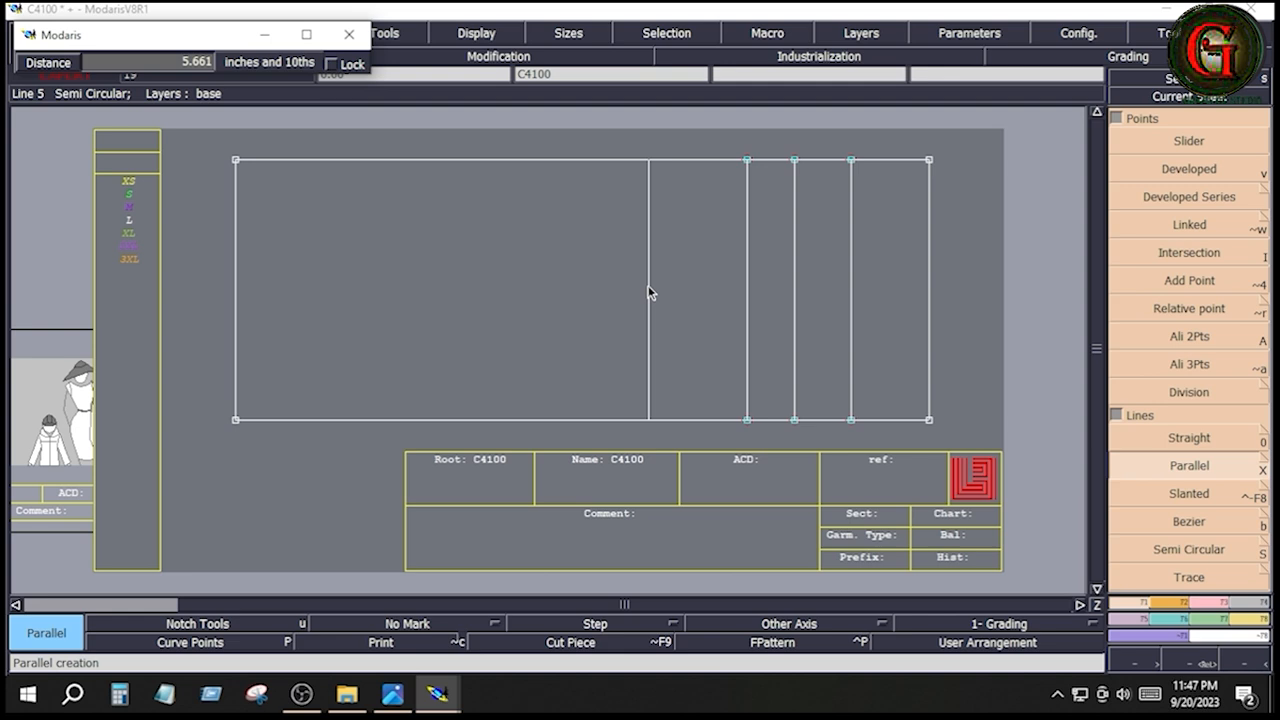
pyautogui.press('Down')
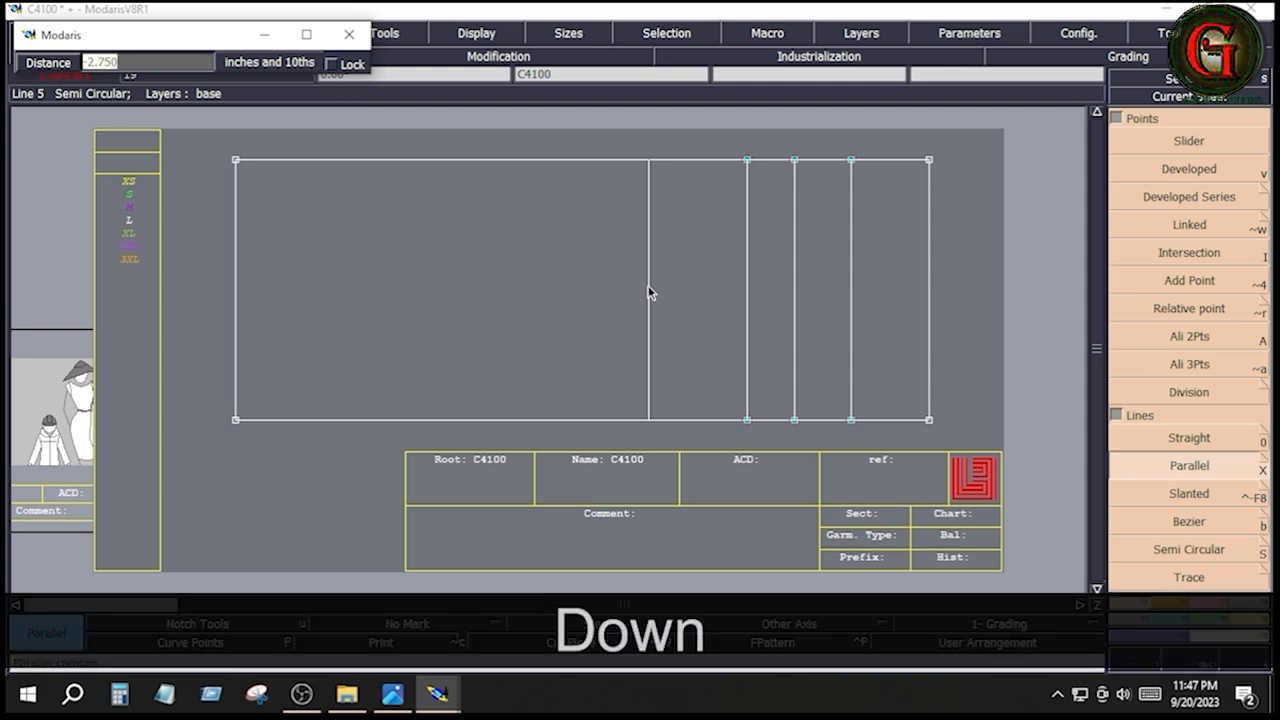
pyautogui.write('5.')
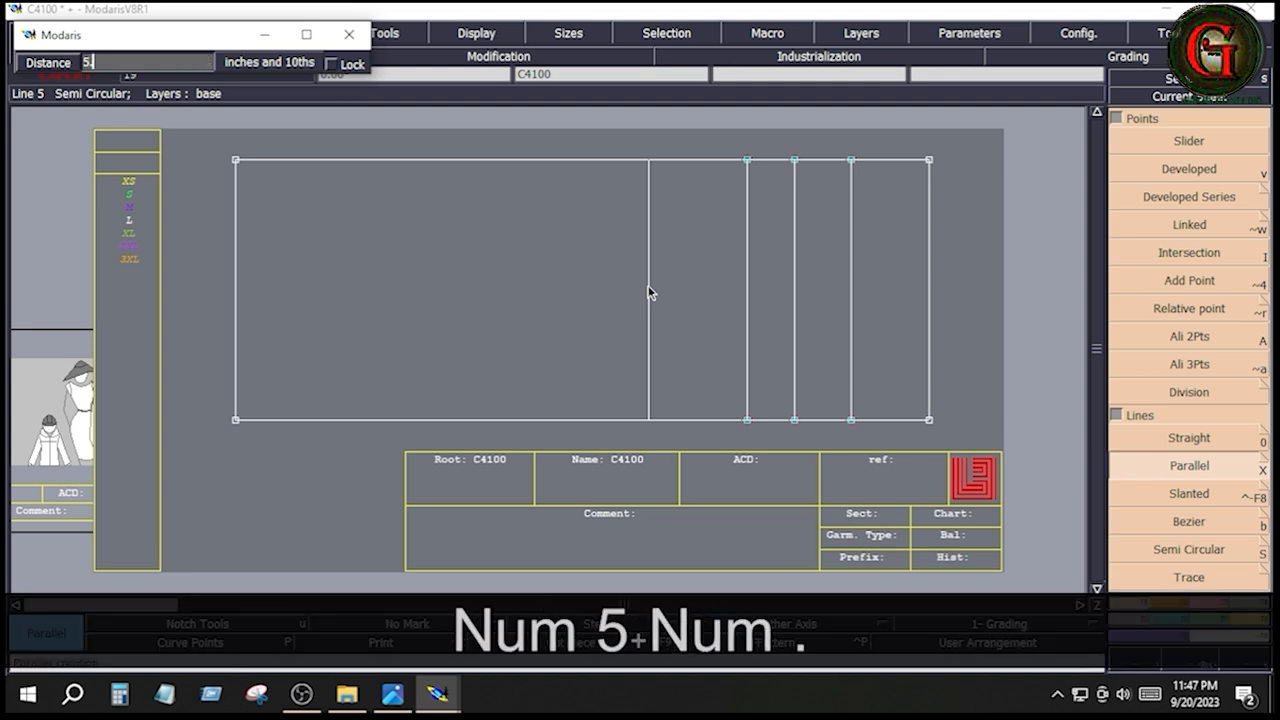
pyautogui.write('5')
pyautogui.press('Return')
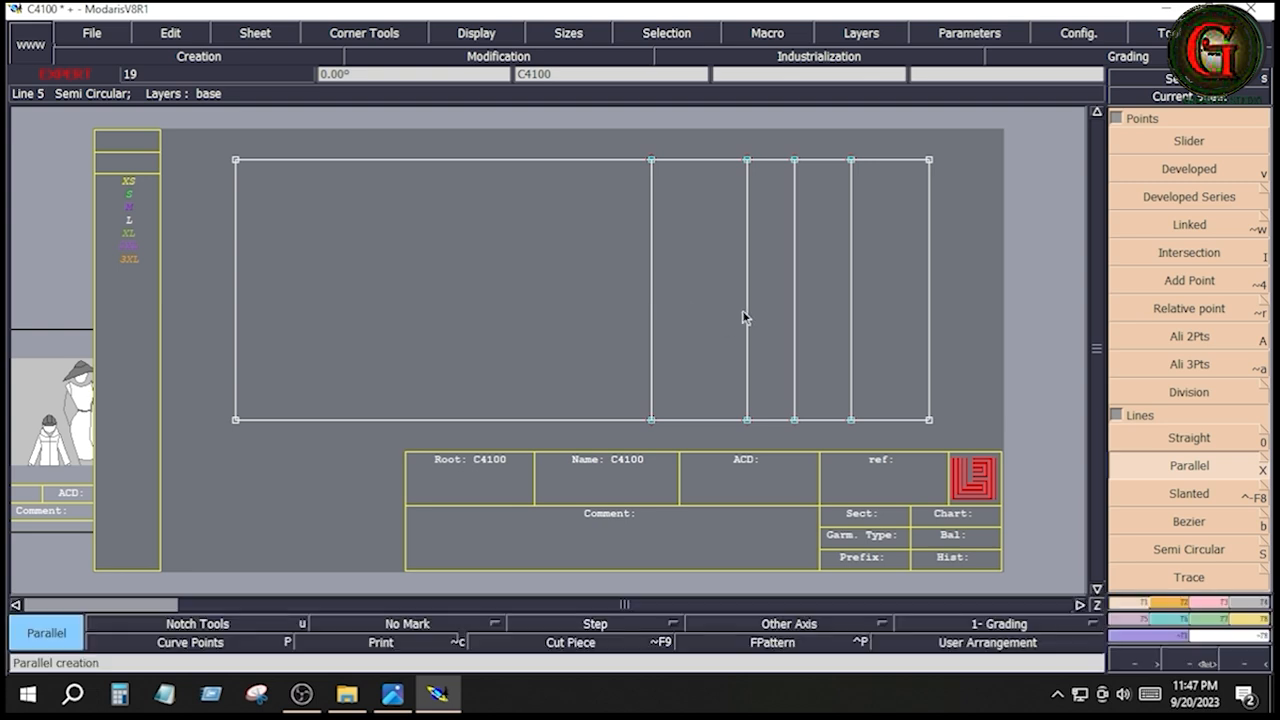
# Create a knee line parallel to the crotch line, 13.5 inches towards the hem.
pyautogui.click(747, 305)
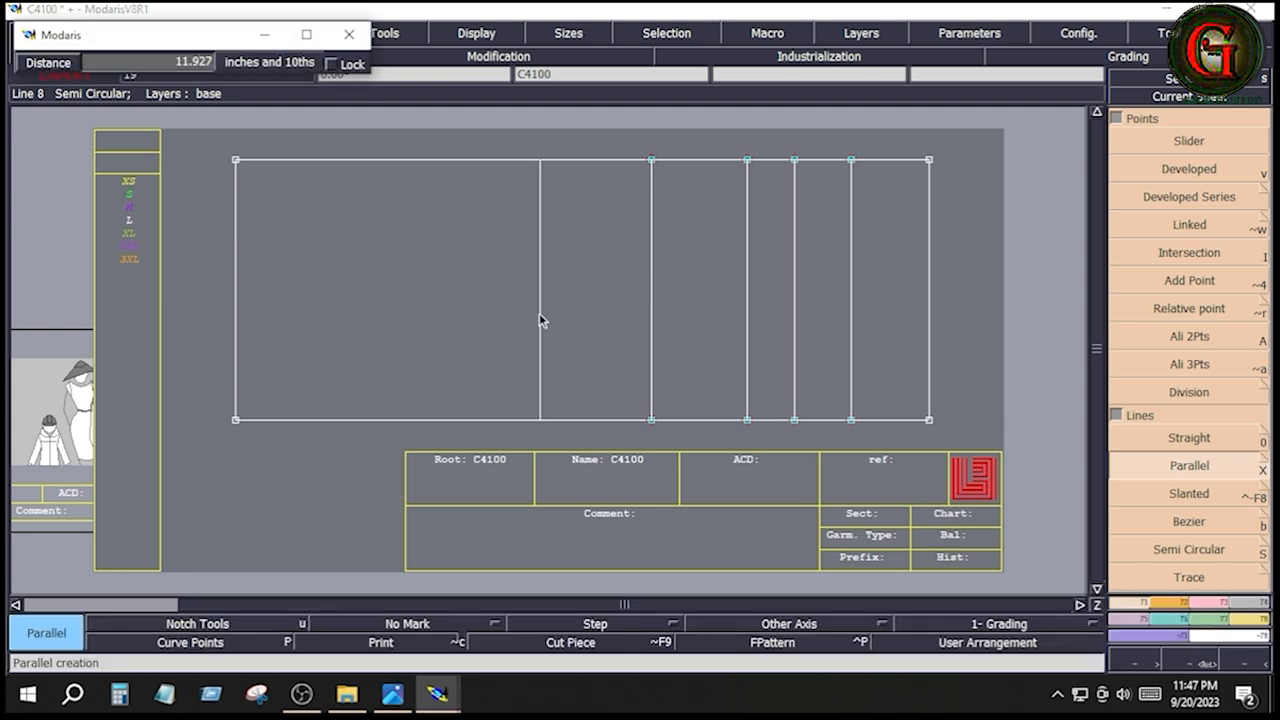
pyautogui.press('Down')
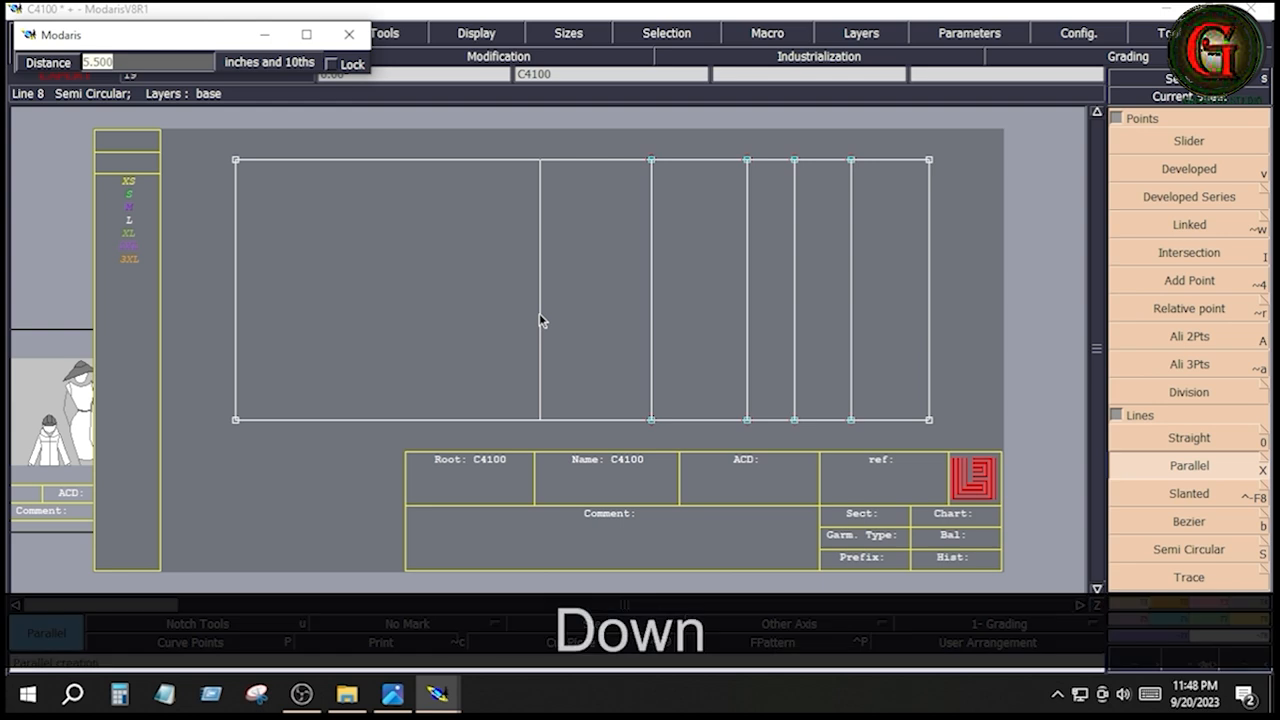
pyautogui.write('13.5')
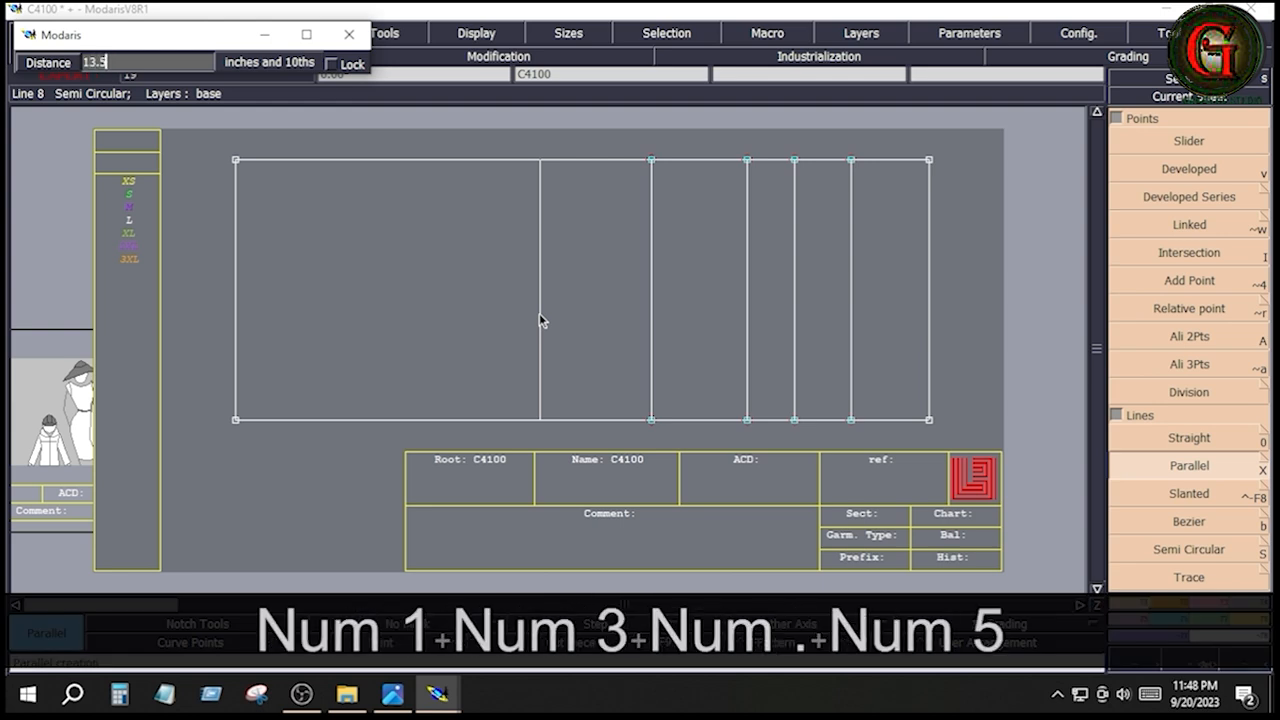
pyautogui.press('Return')
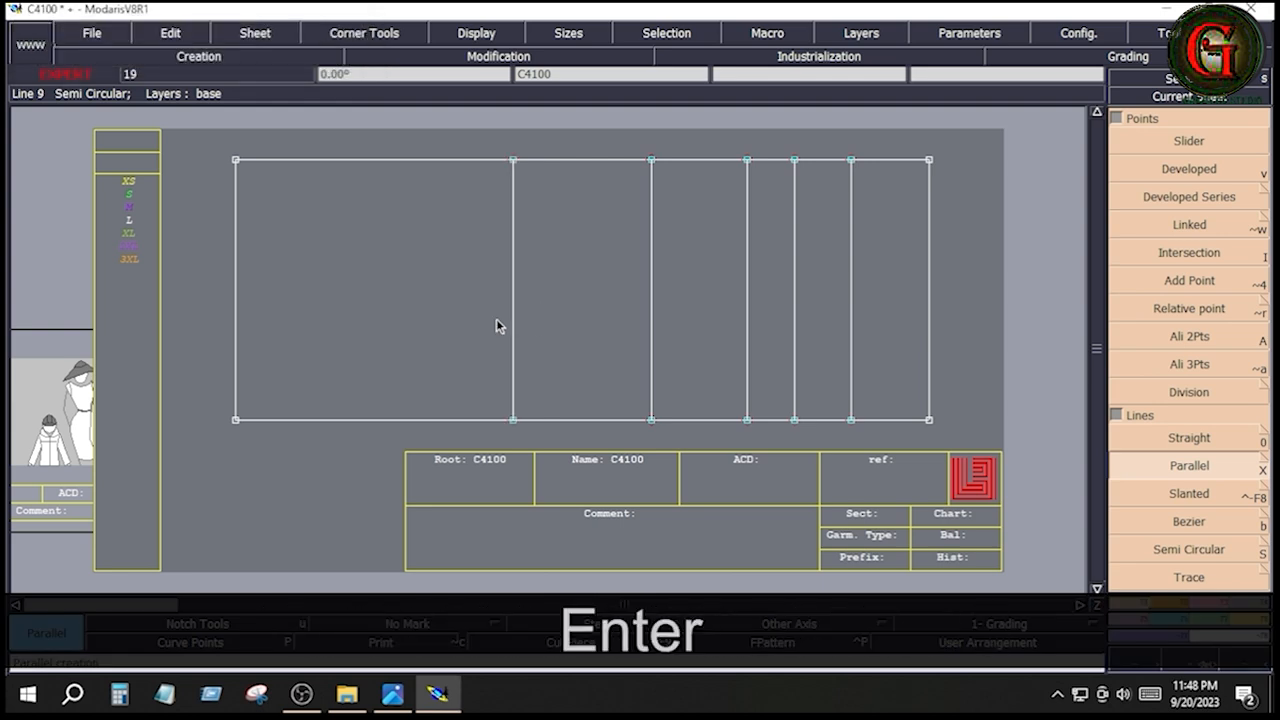
# Create a calf line parallel to the rectangle's left hem edge, 8.5 inches inside it.
pyautogui.click(234, 294)
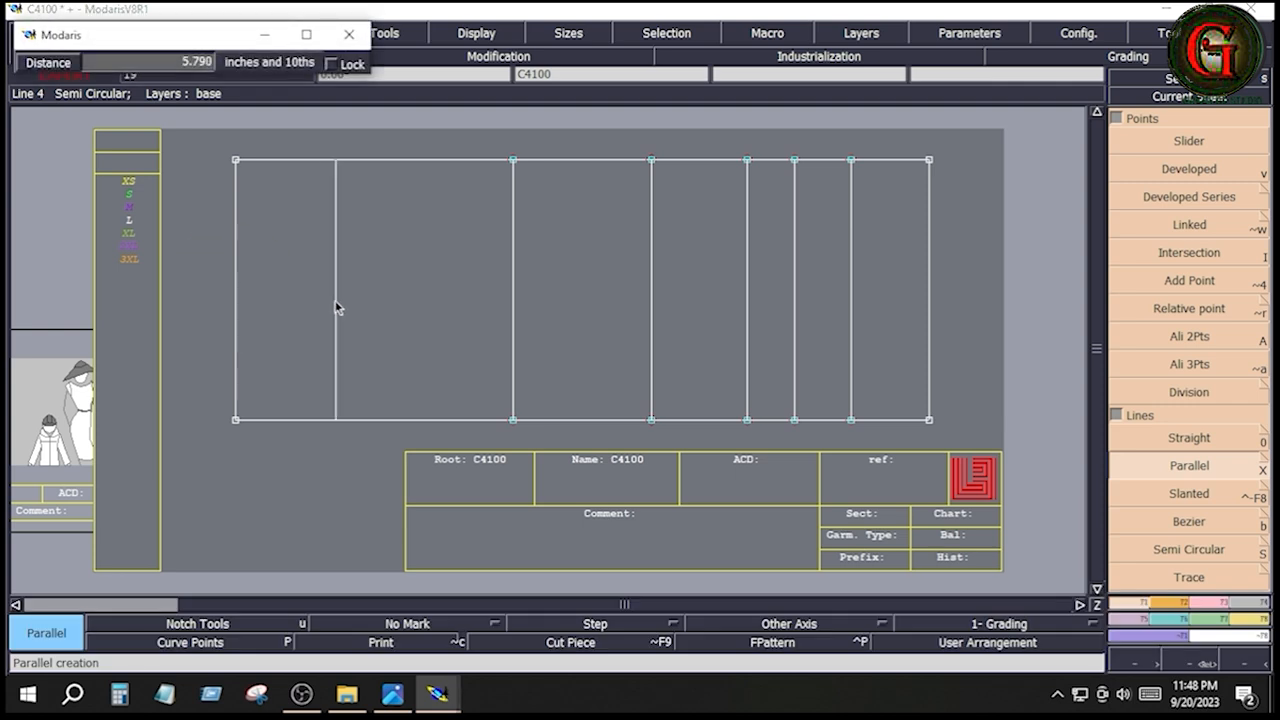
pyautogui.press('Down')
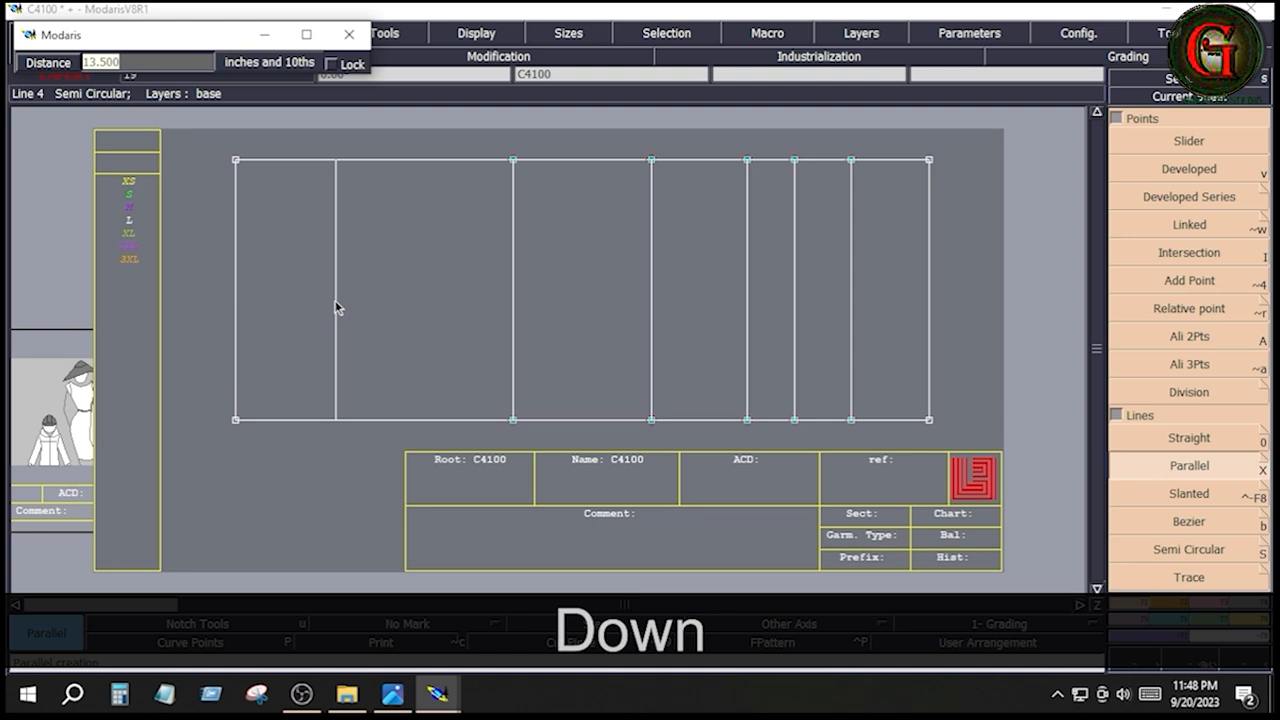
pyautogui.write('8.5')
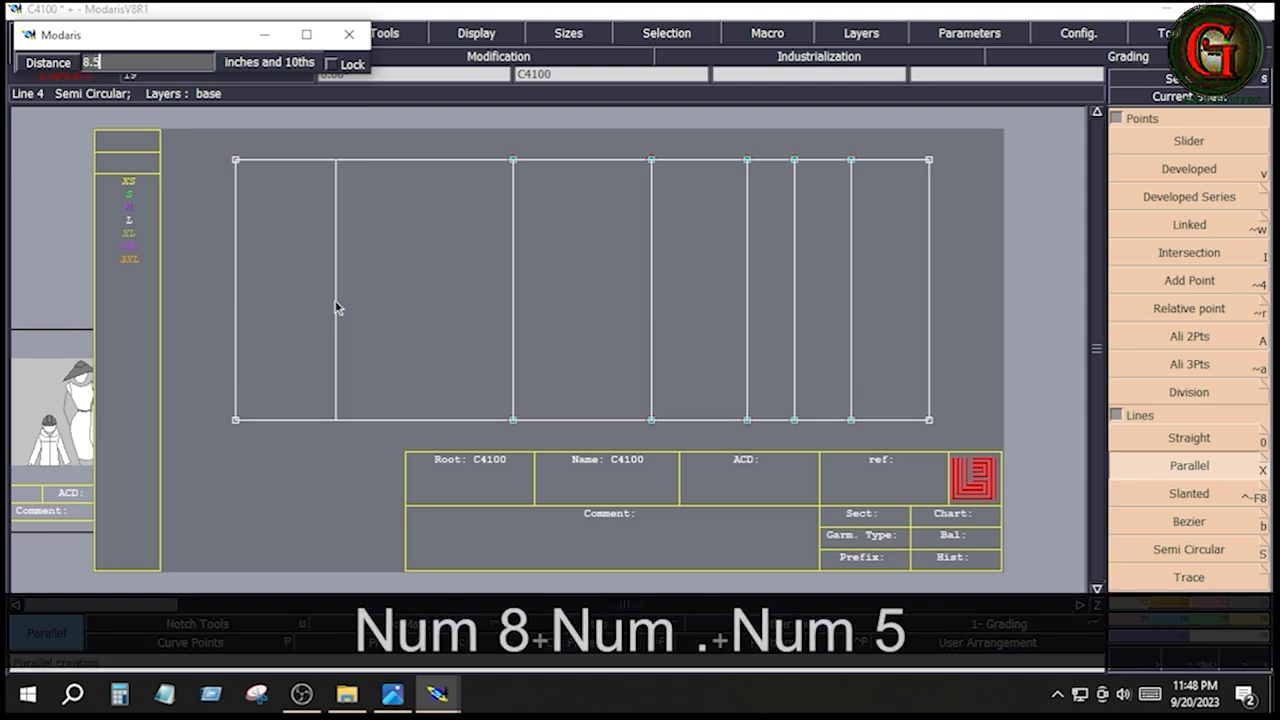
pyautogui.press('Return')
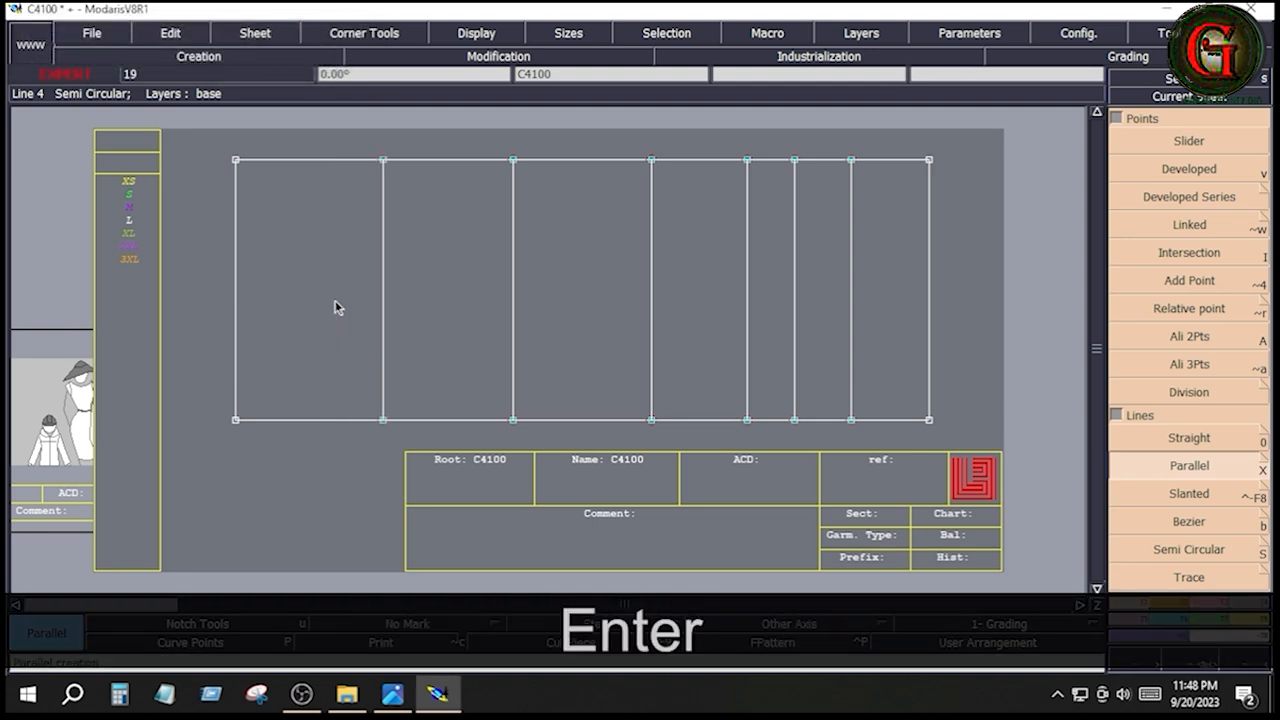
# Check the second measurement sheet and divide the rectangle's waist edge between its two corner points into 2 equal parts.
pyautogui.click(392, 694)
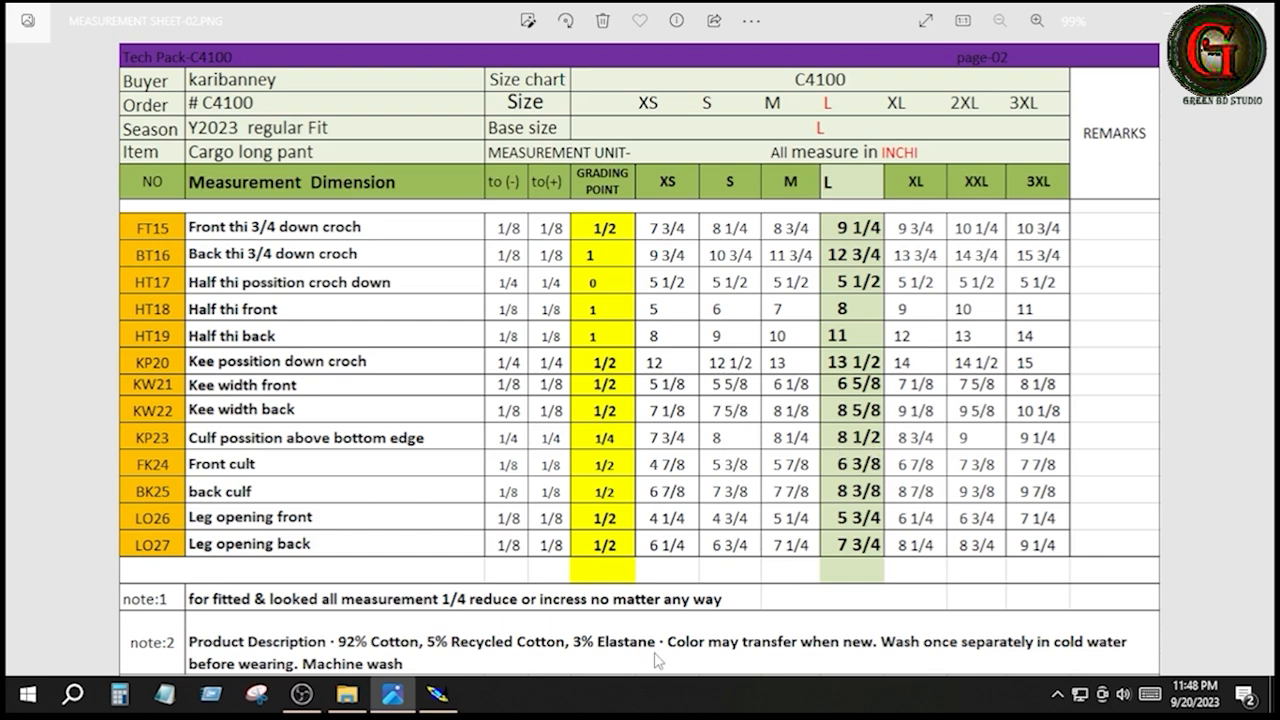
pyautogui.click(437, 694)
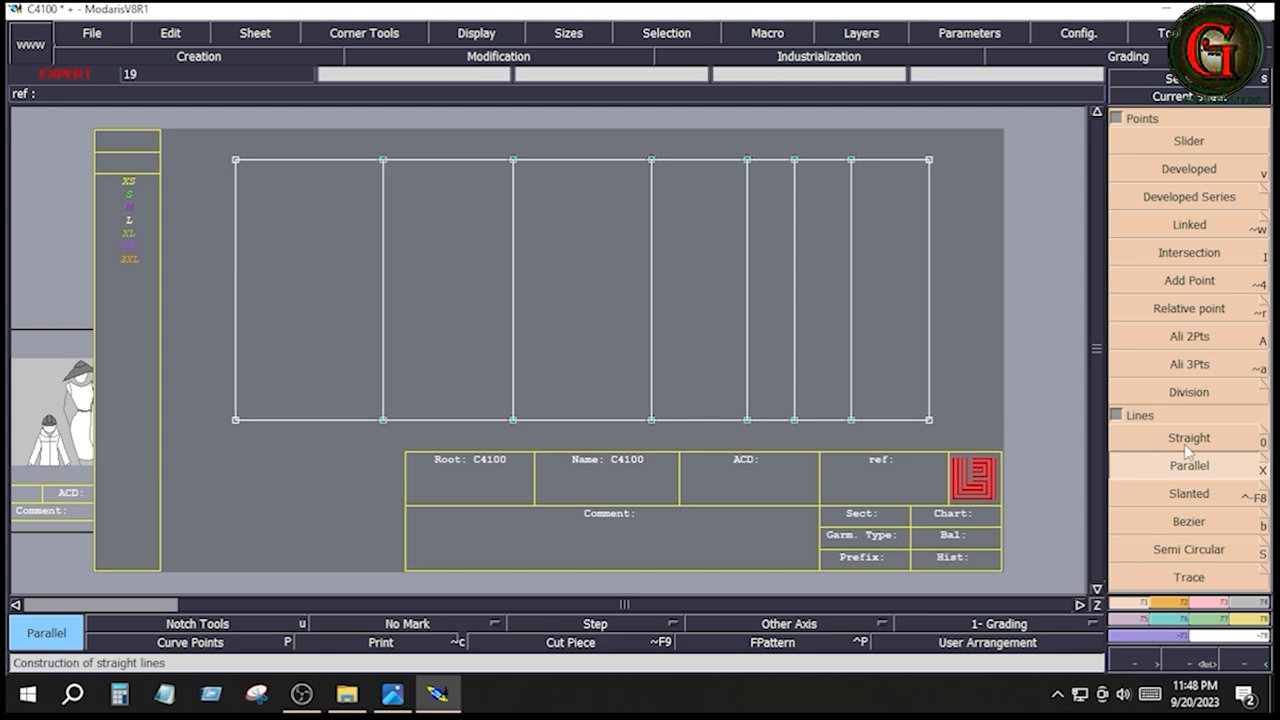
pyautogui.click(1192, 394)
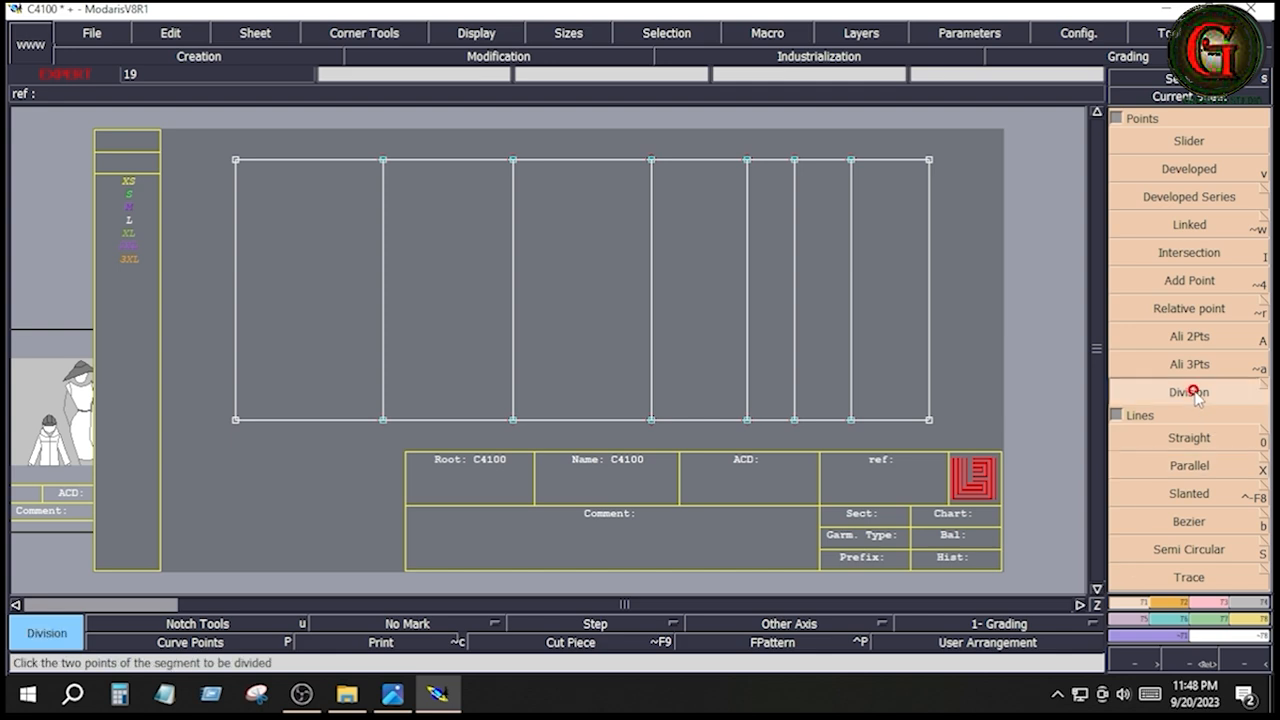
pyautogui.click(929, 160)
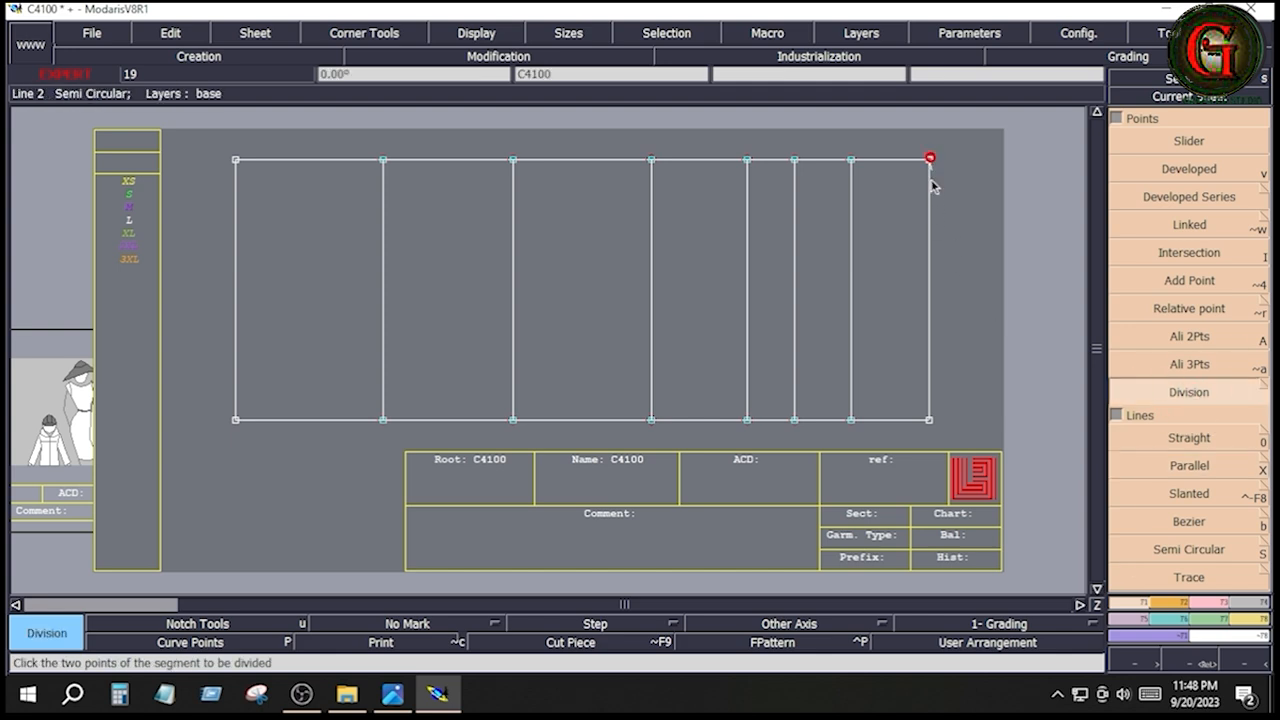
pyautogui.click(929, 421)
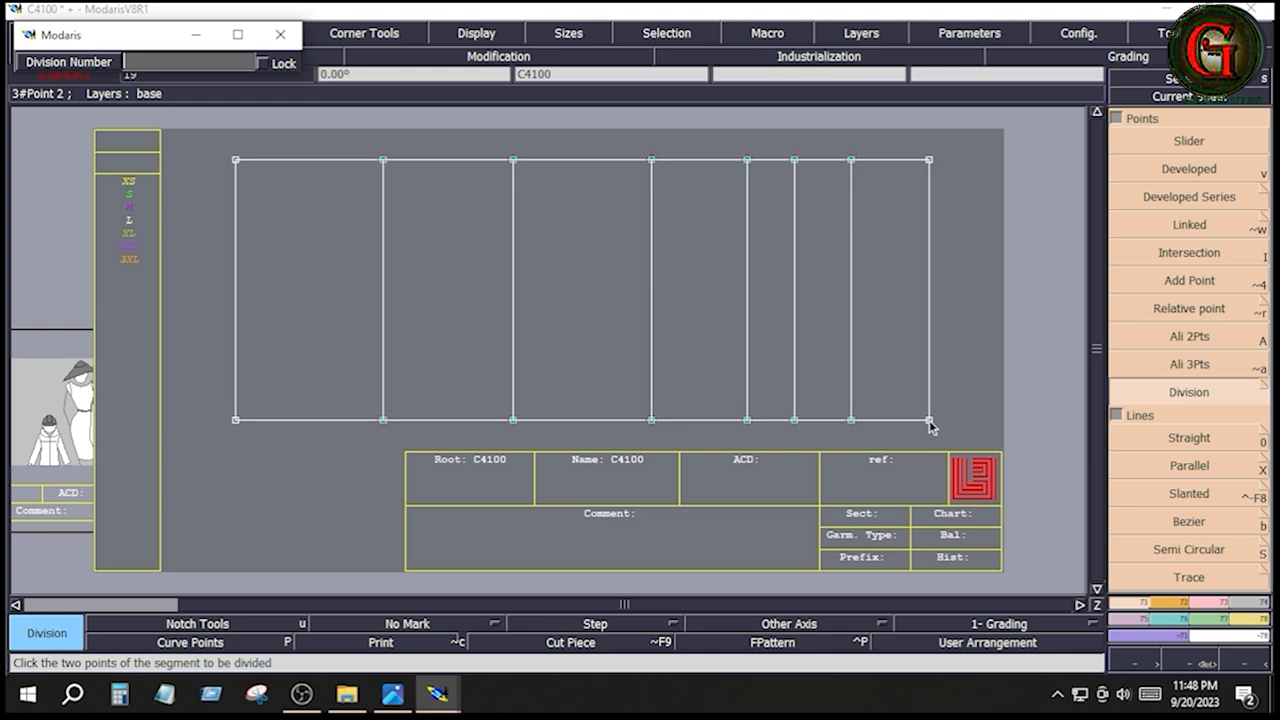
pyautogui.write('2')
pyautogui.press('Return')
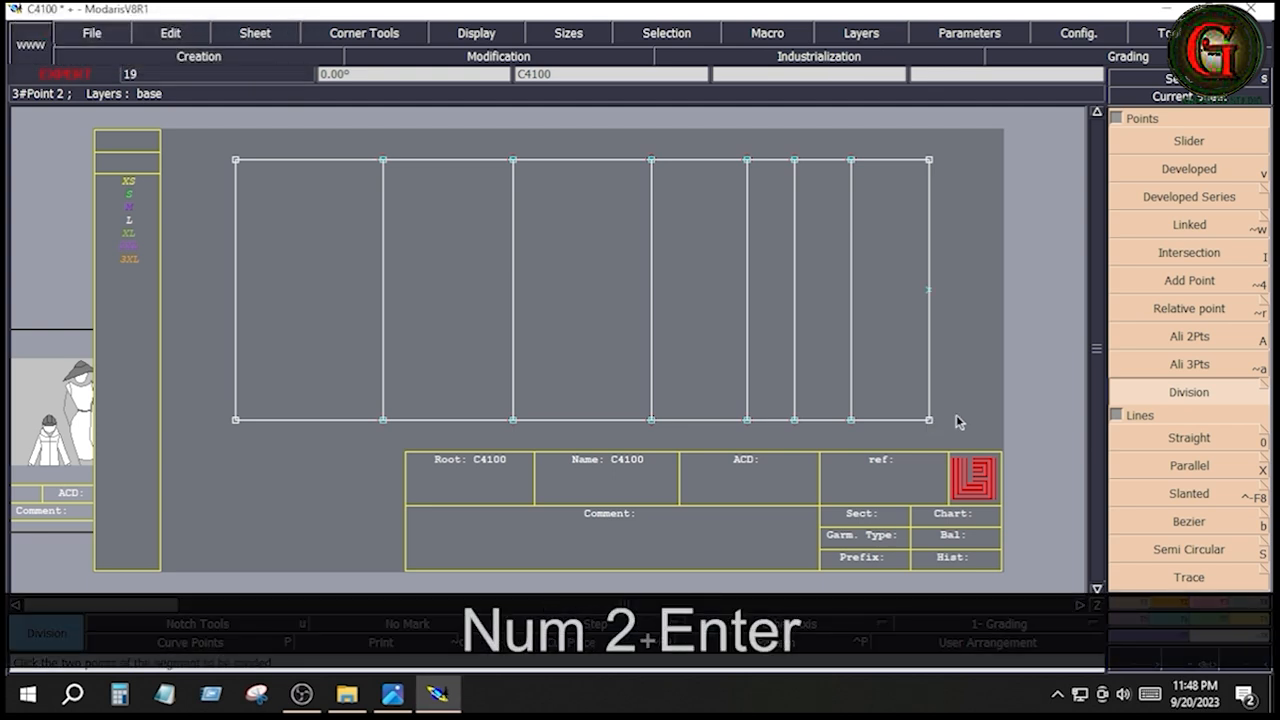
# Draw a straight horizontal centre line with the Bezier tool from the waist edge's midpoint to the hem edge.
pyautogui.click(1202, 531)
pyautogui.click(929, 290)
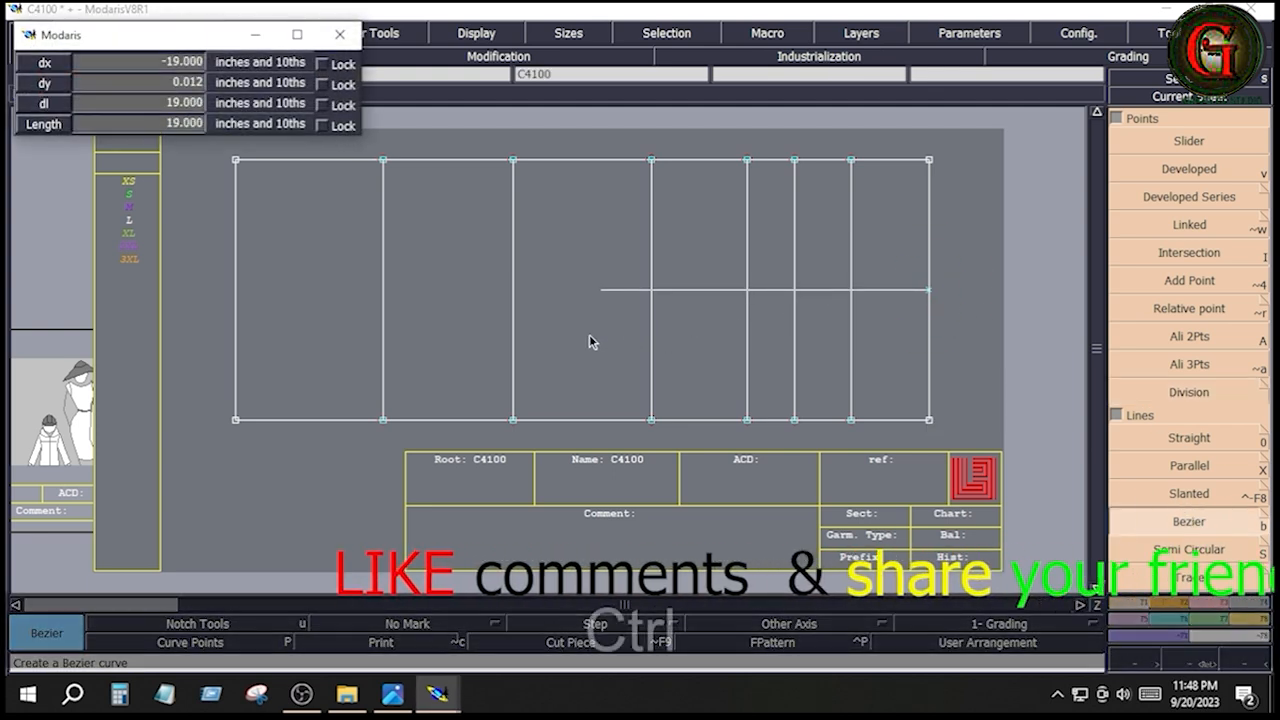
pyautogui.keyDown('ctrl'); pyautogui.click(236, 292); pyautogui.keyUp('ctrl')
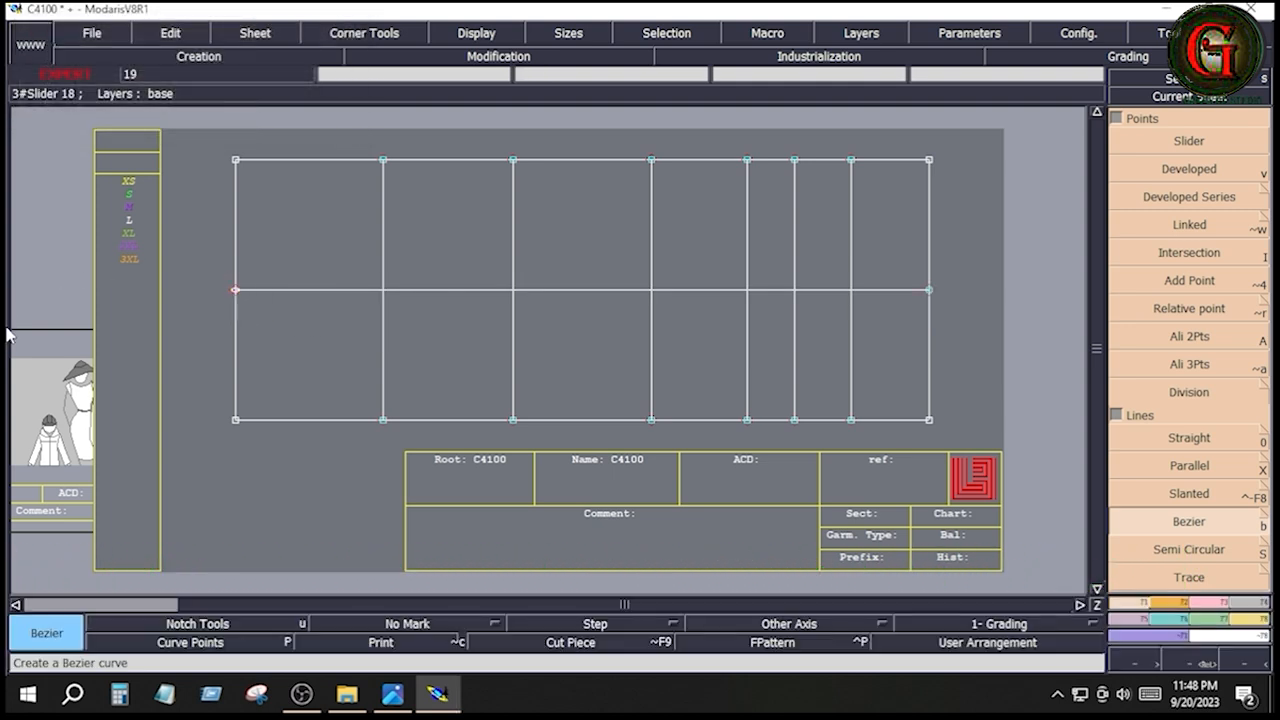
# Save the C4100 model in its save directory.
pyautogui.click(95, 34)
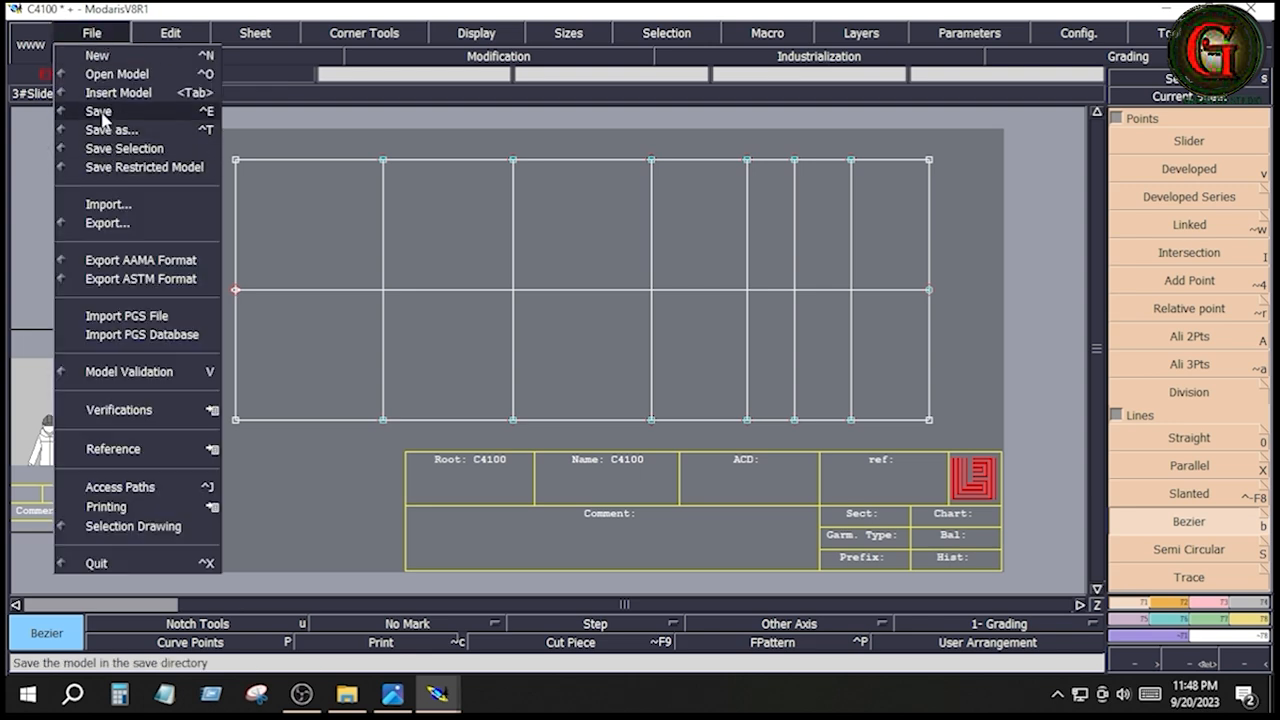
pyautogui.click(102, 112)
pyautogui.click(526, 459)
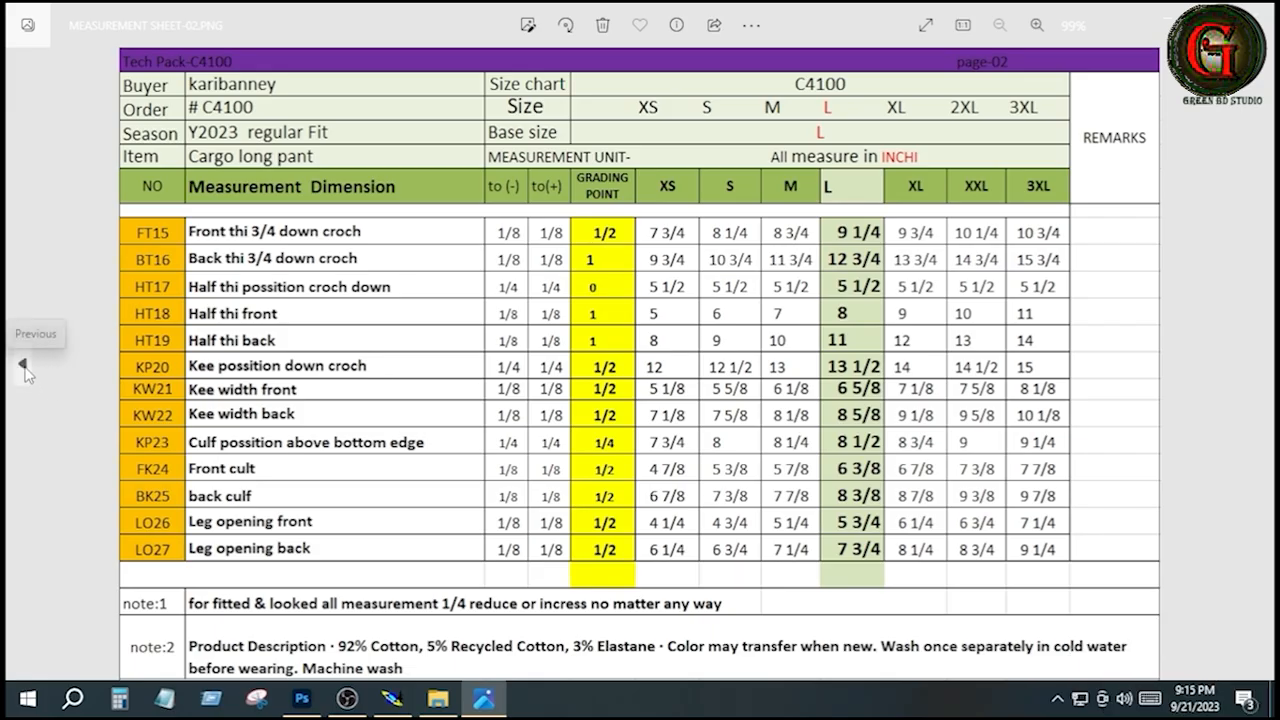
# Consult both measurement sheets and create a thigh line parallel to the crotch line, 0.75 inches towards the hem.
pyautogui.click(22, 363)
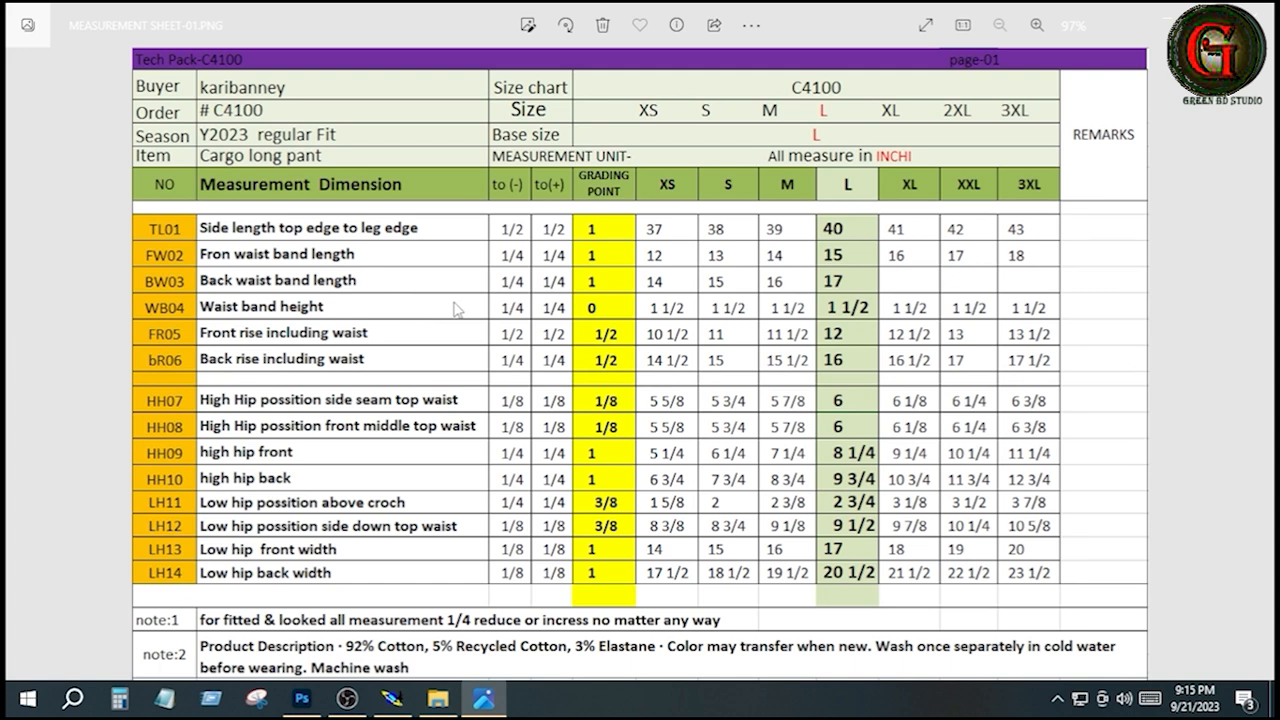
pyautogui.press('Right')
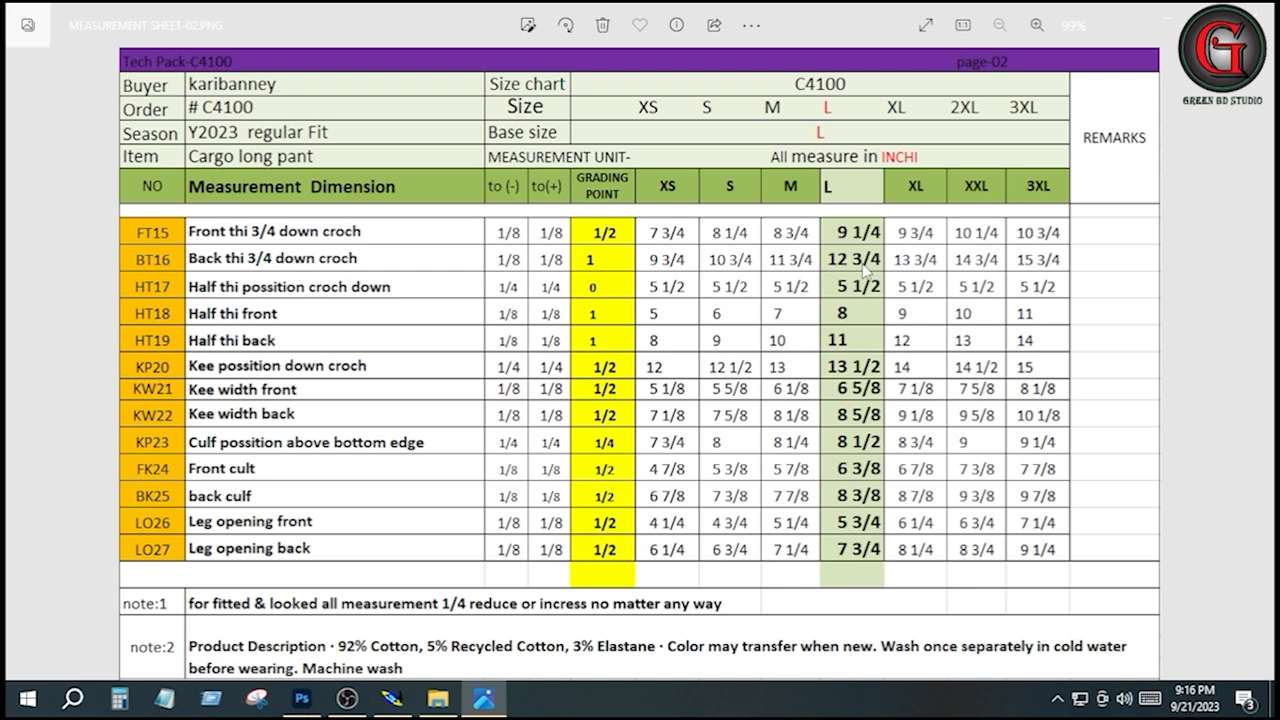
pyautogui.click(392, 698)
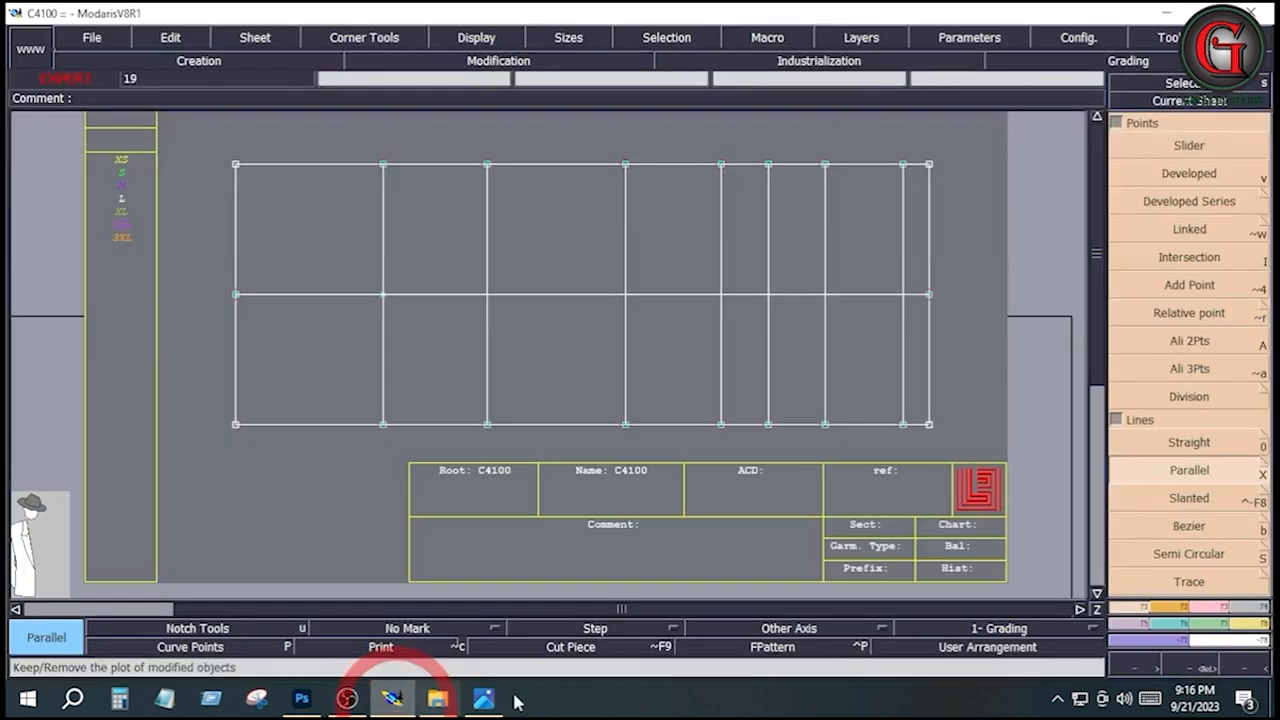
pyautogui.click(1187, 471)
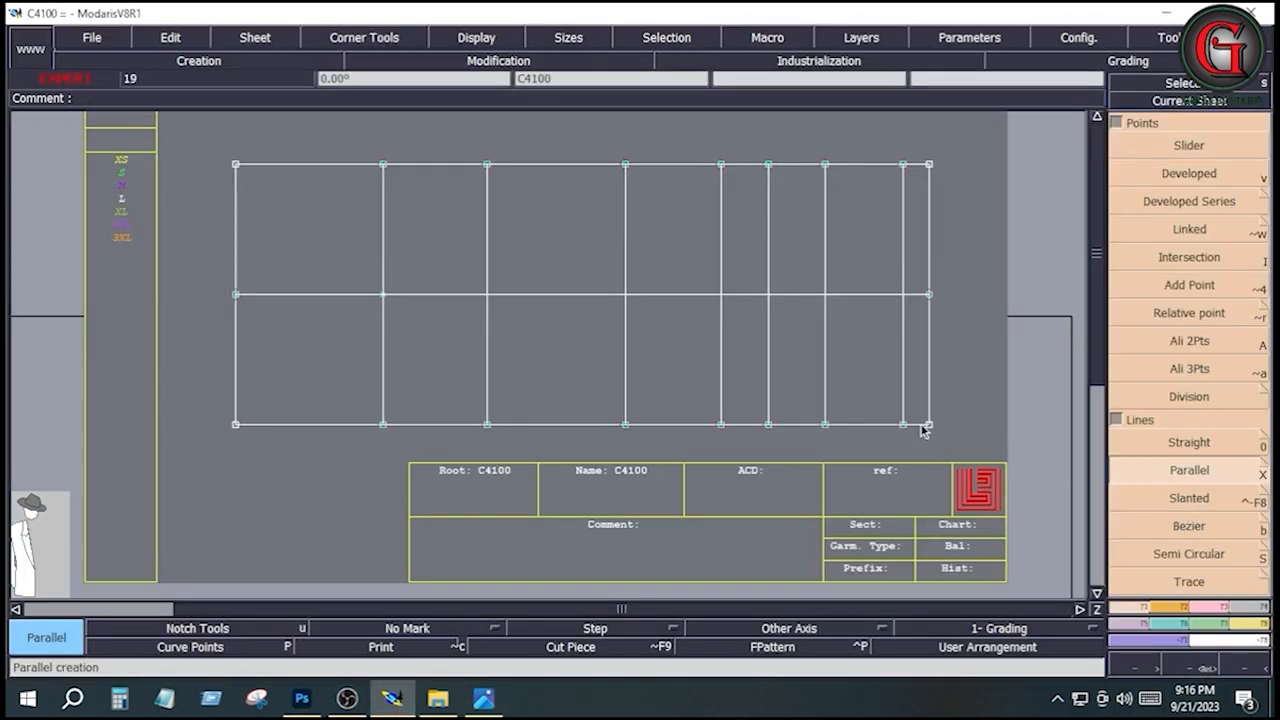
pyautogui.click(720, 349)
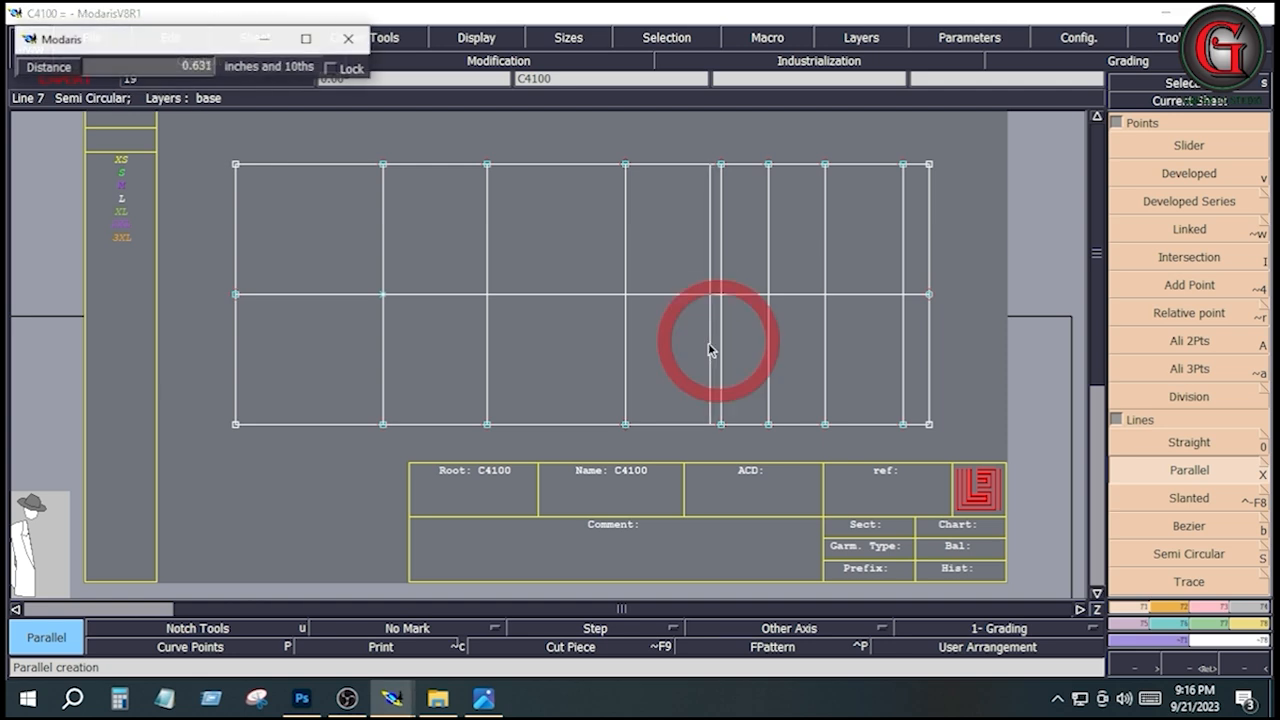
pyautogui.press('Down')
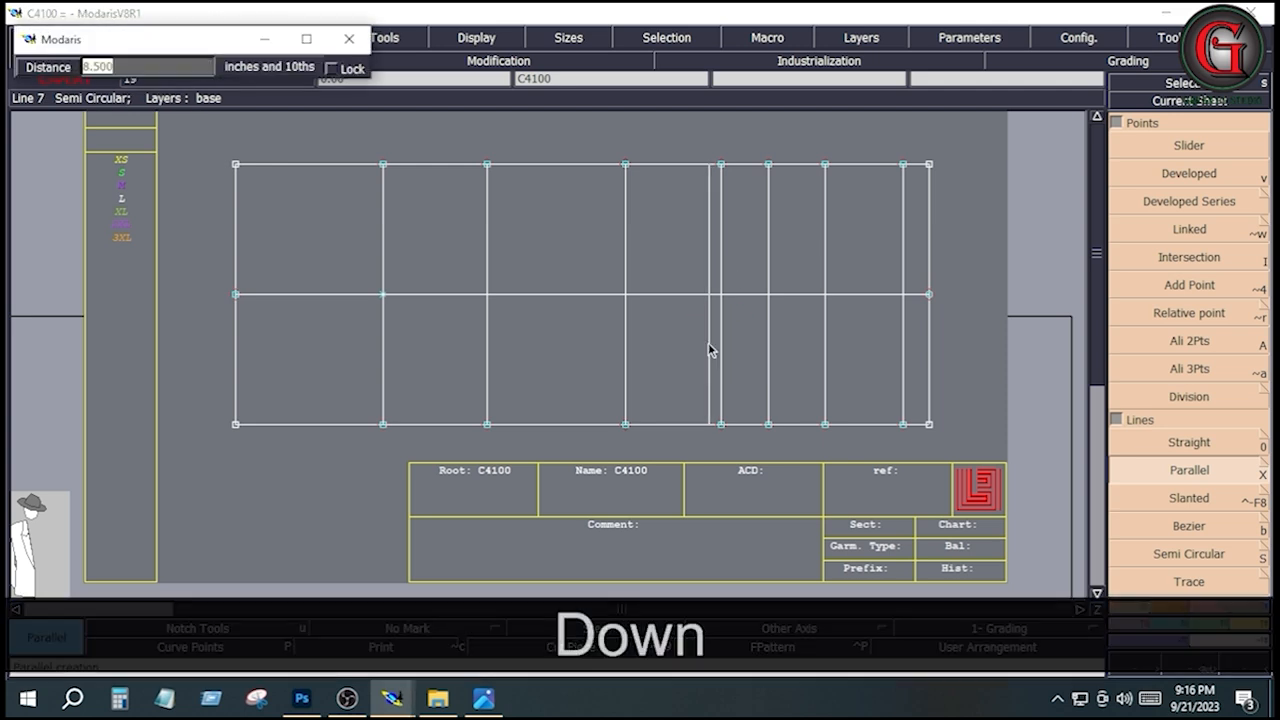
pyautogui.write('.75')
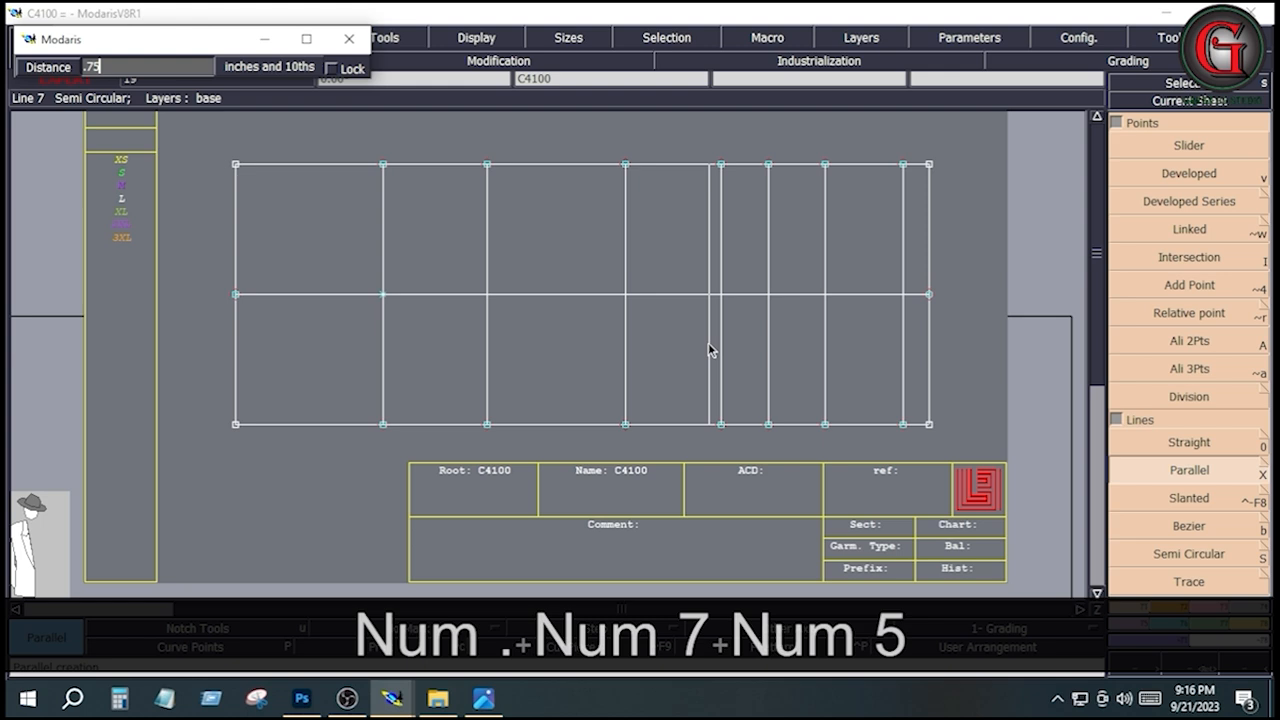
pyautogui.press('Return')
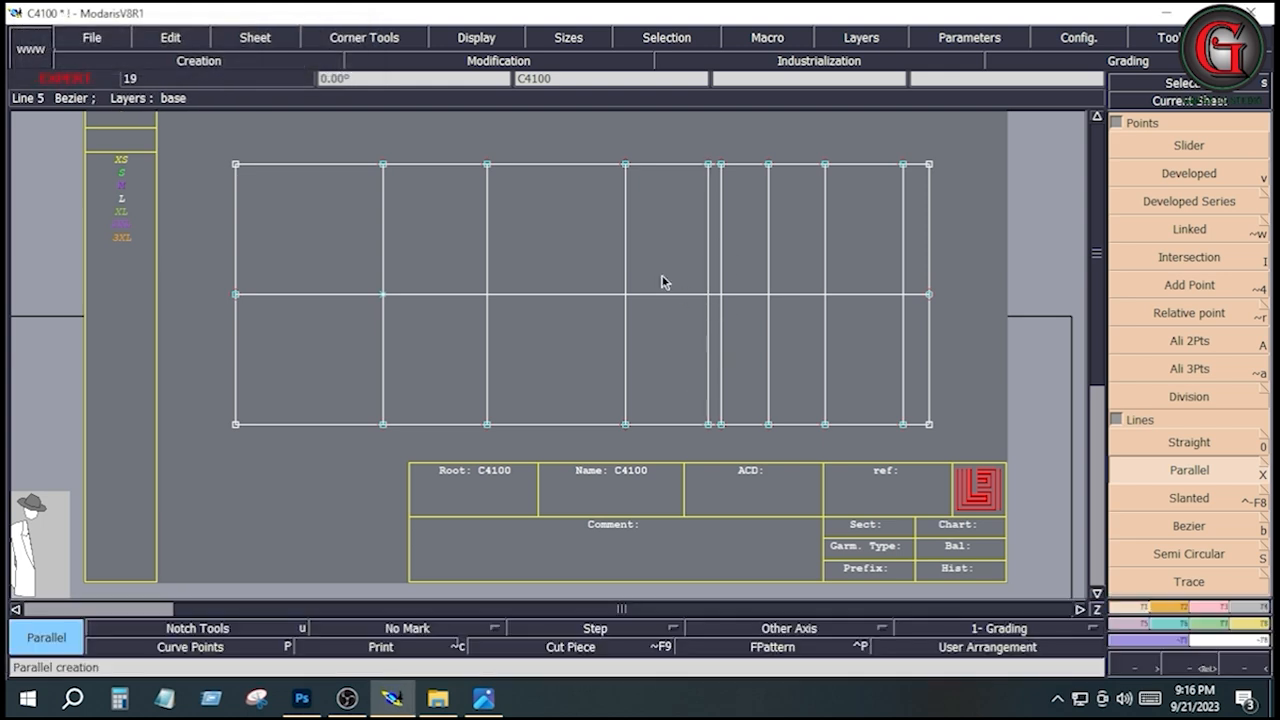
# Look up the size L front thigh measurement below the crotch and divide 9.25 by 2 in Calculator.
pyautogui.press('Return')
pyautogui.click(672, 126)
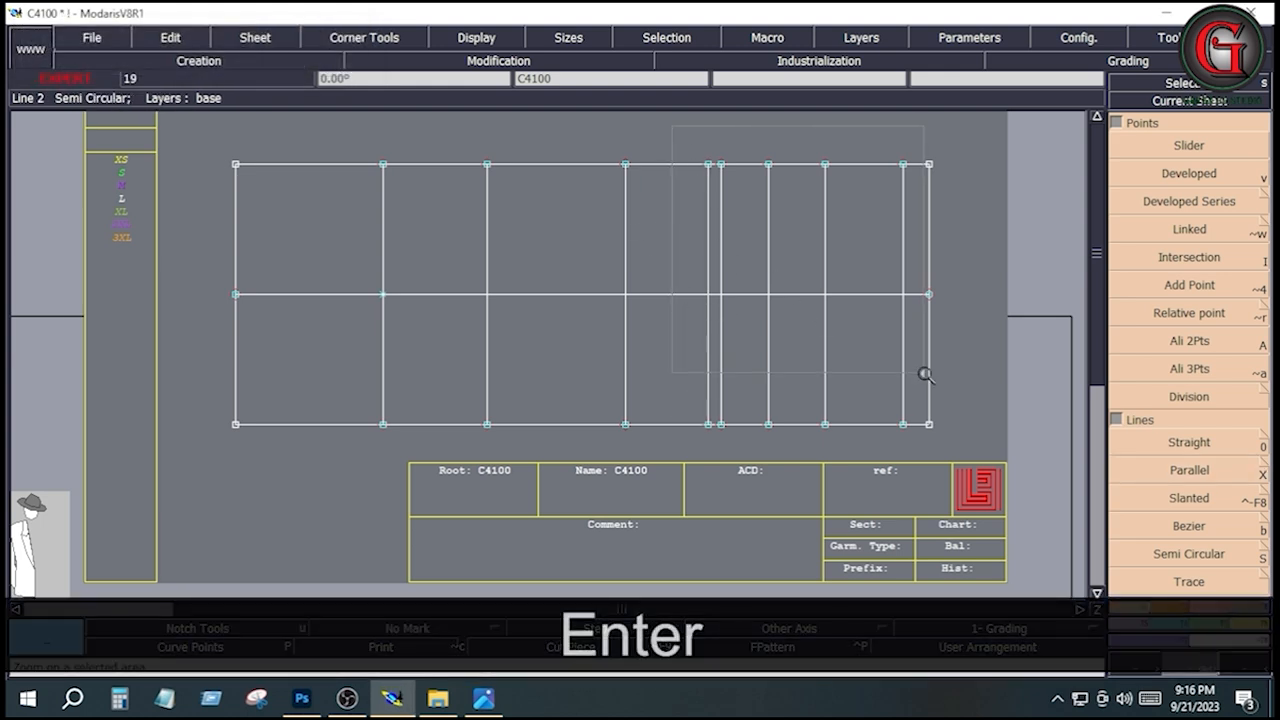
pyautogui.click(940, 443)
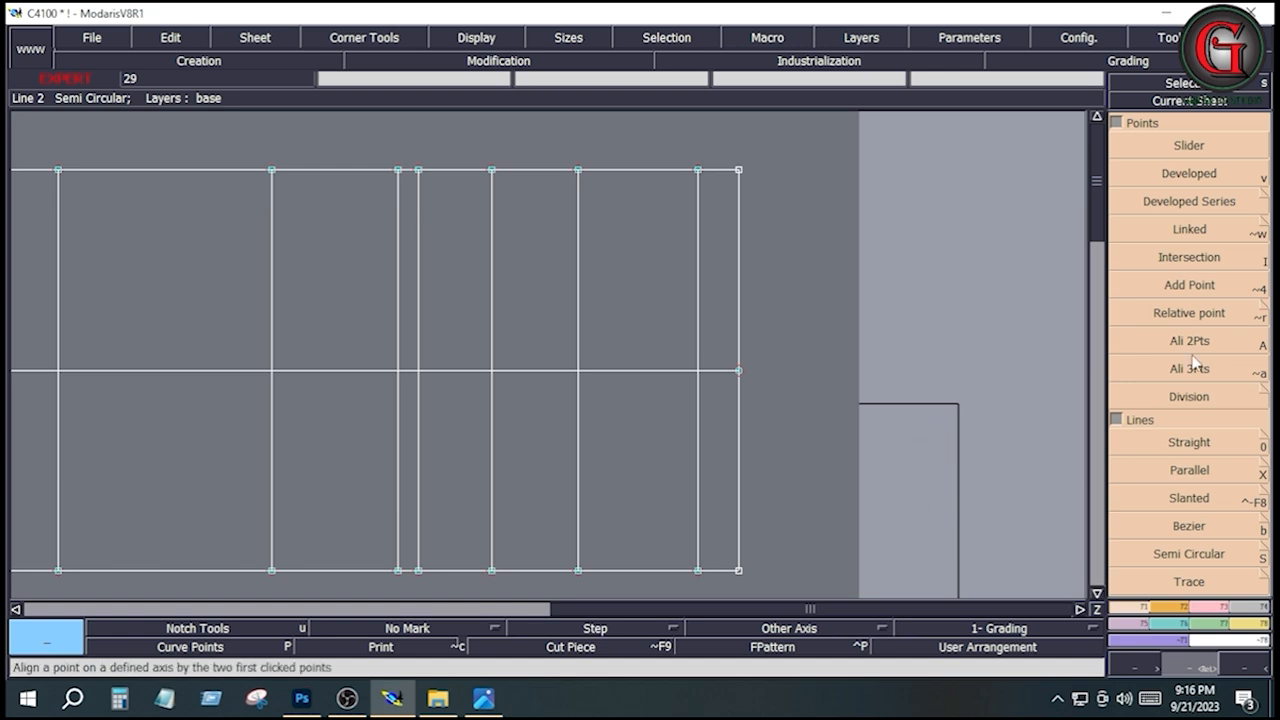
pyautogui.click(1165, 173)
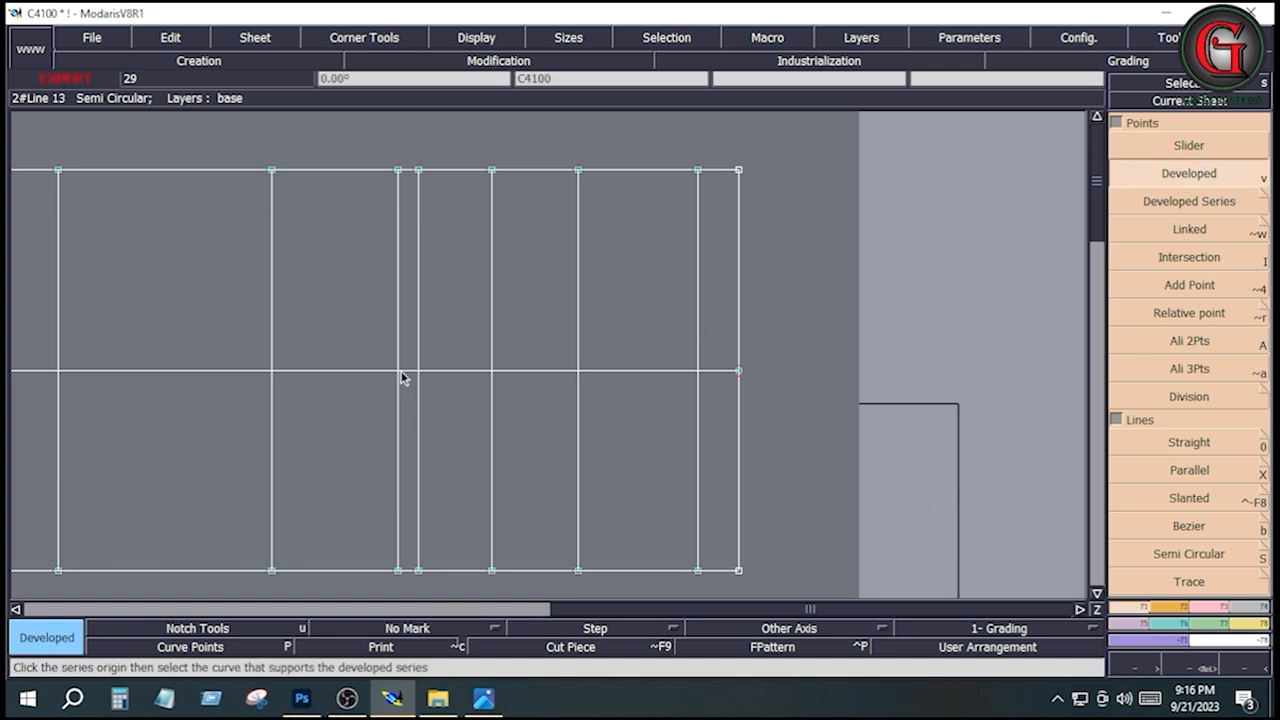
pyautogui.click(483, 698)
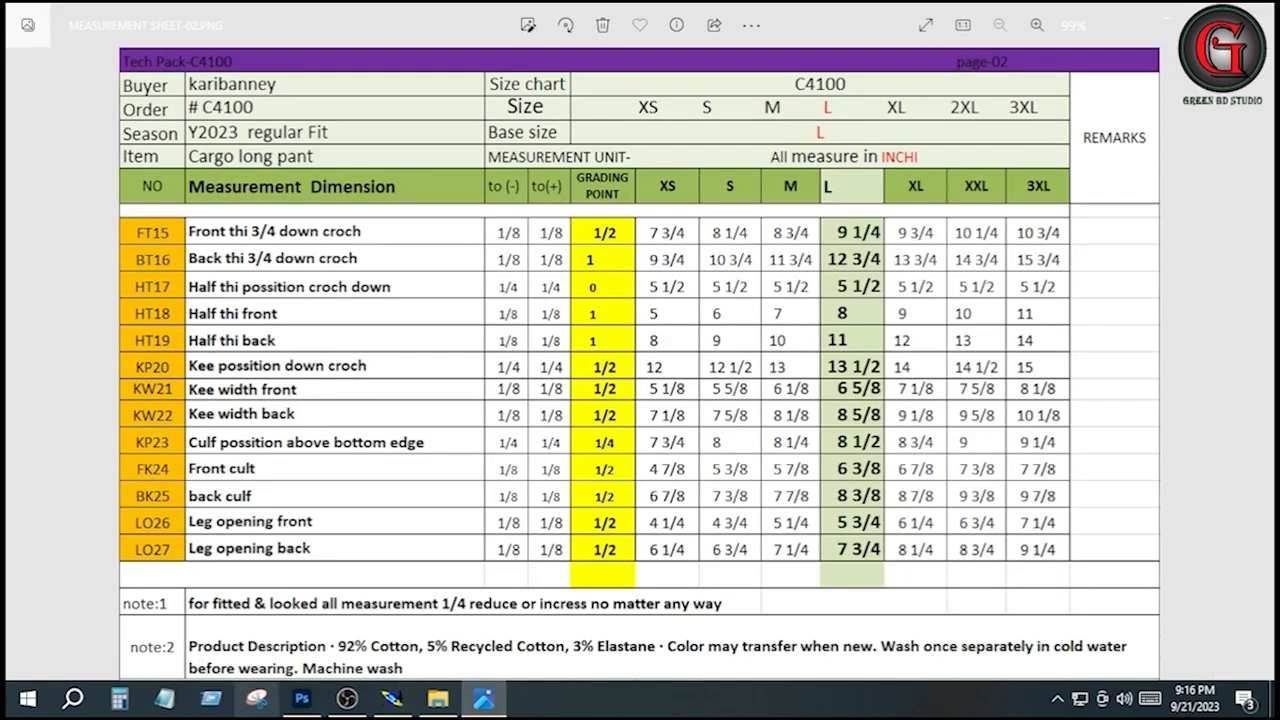
pyautogui.click(119, 698)
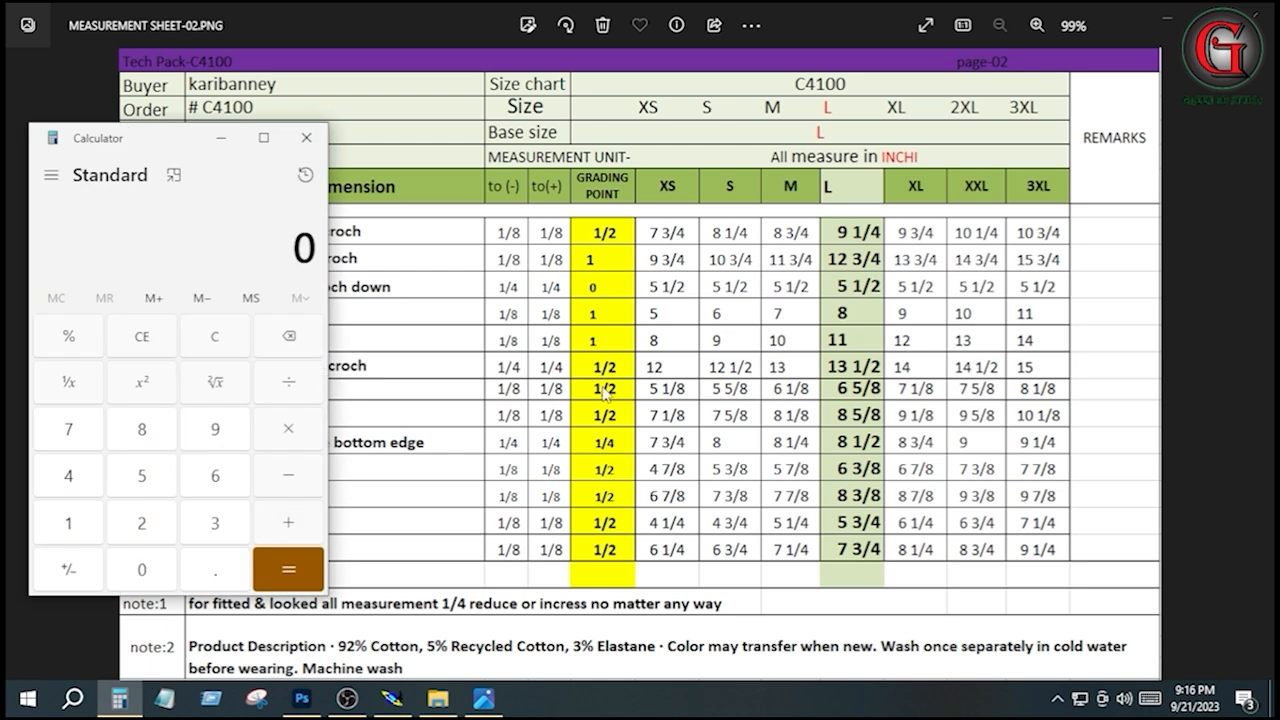
pyautogui.click(220, 431)
pyautogui.click(214, 570)
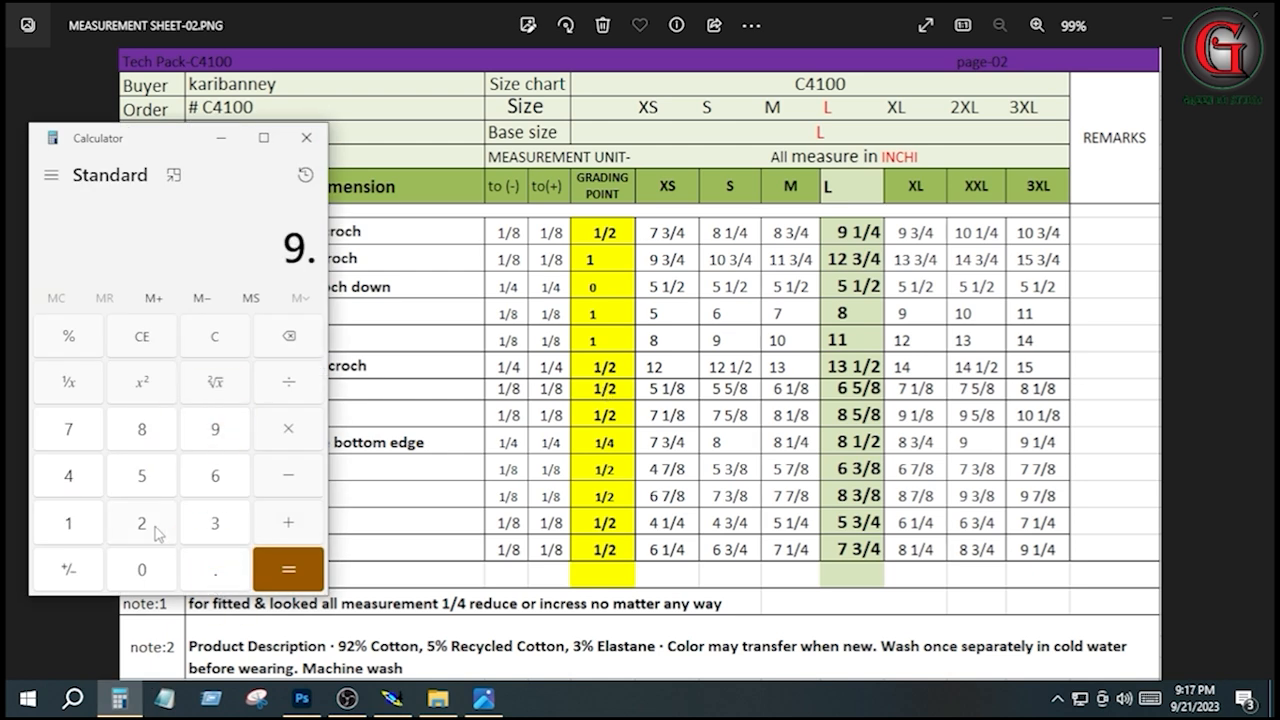
pyautogui.click(141, 522)
pyautogui.click(148, 480)
pyautogui.click(294, 382)
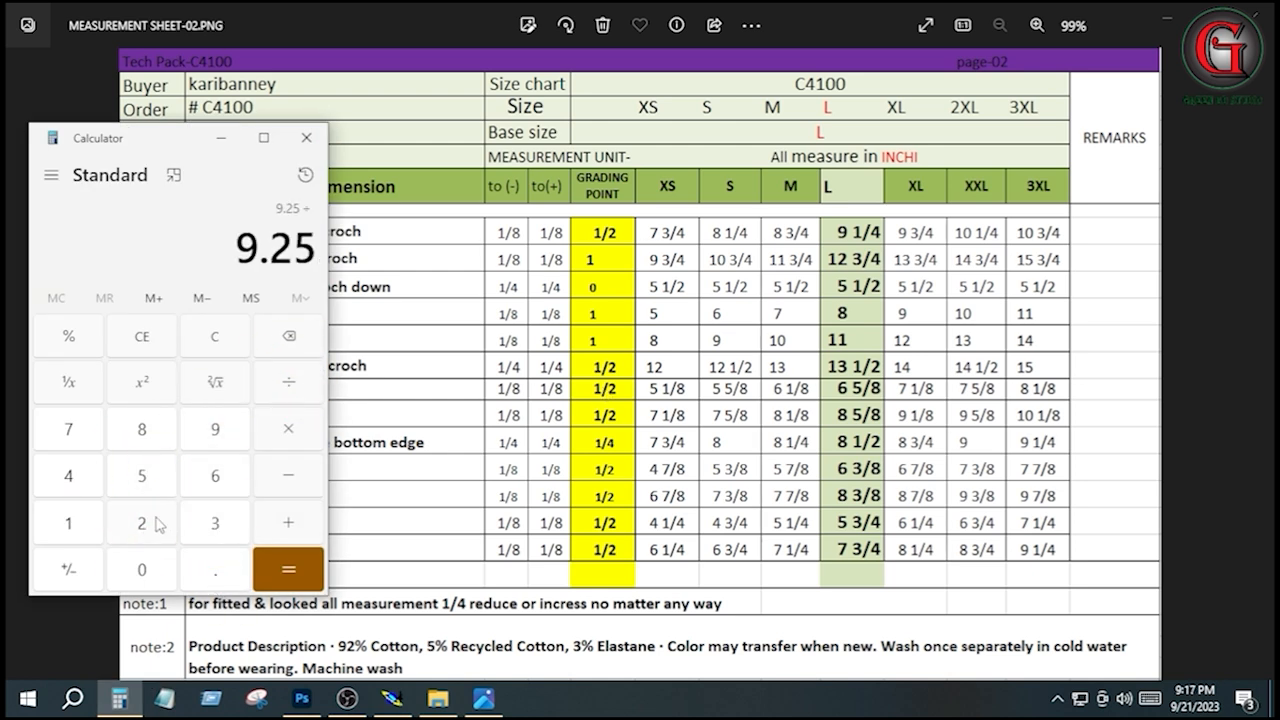
pyautogui.click(142, 521)
pyautogui.click(303, 572)
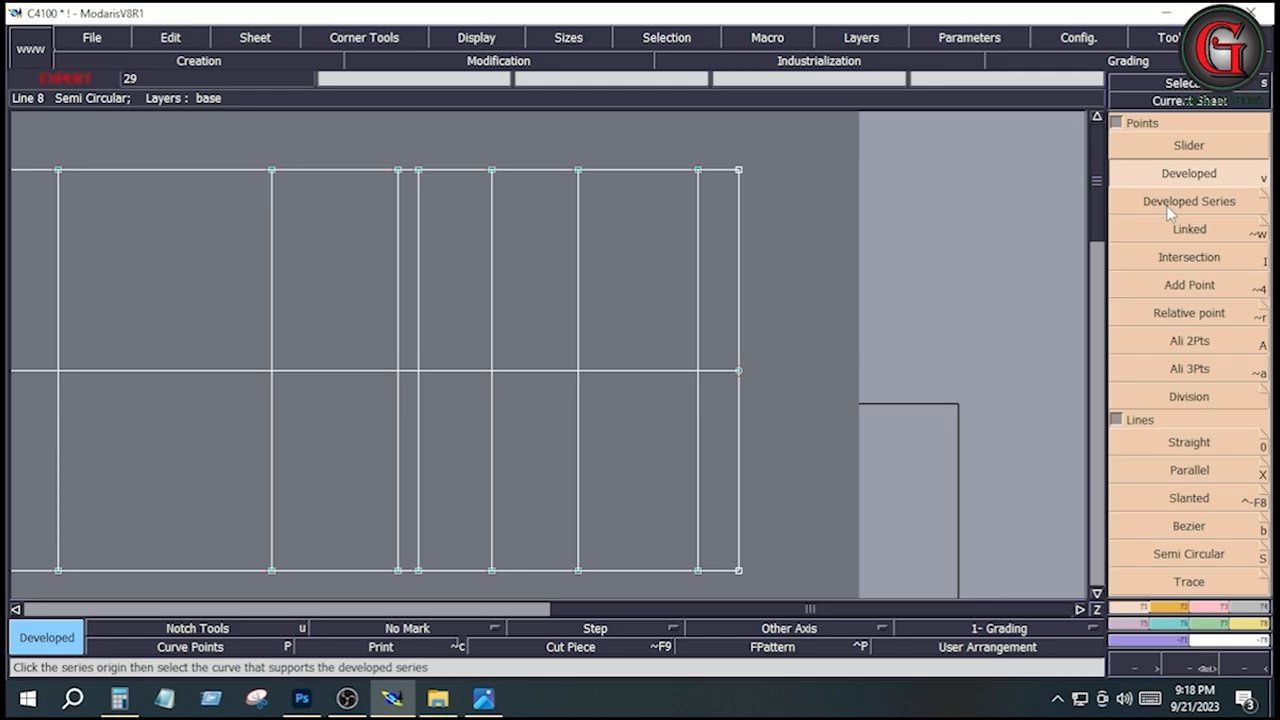
# Return to Modaris and create a developed point on the new thigh line, 4.625 inches above the centre line.
pyautogui.click(392, 698)
pyautogui.click(1190, 173)
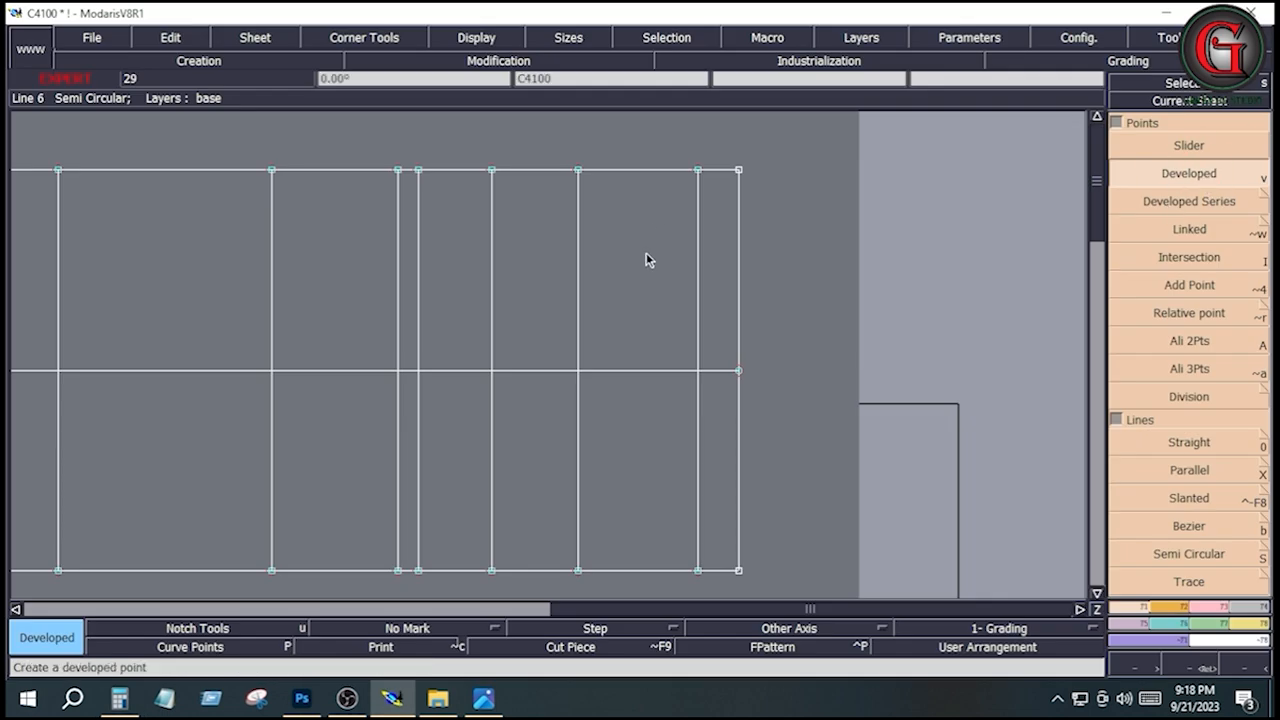
pyautogui.click(399, 372)
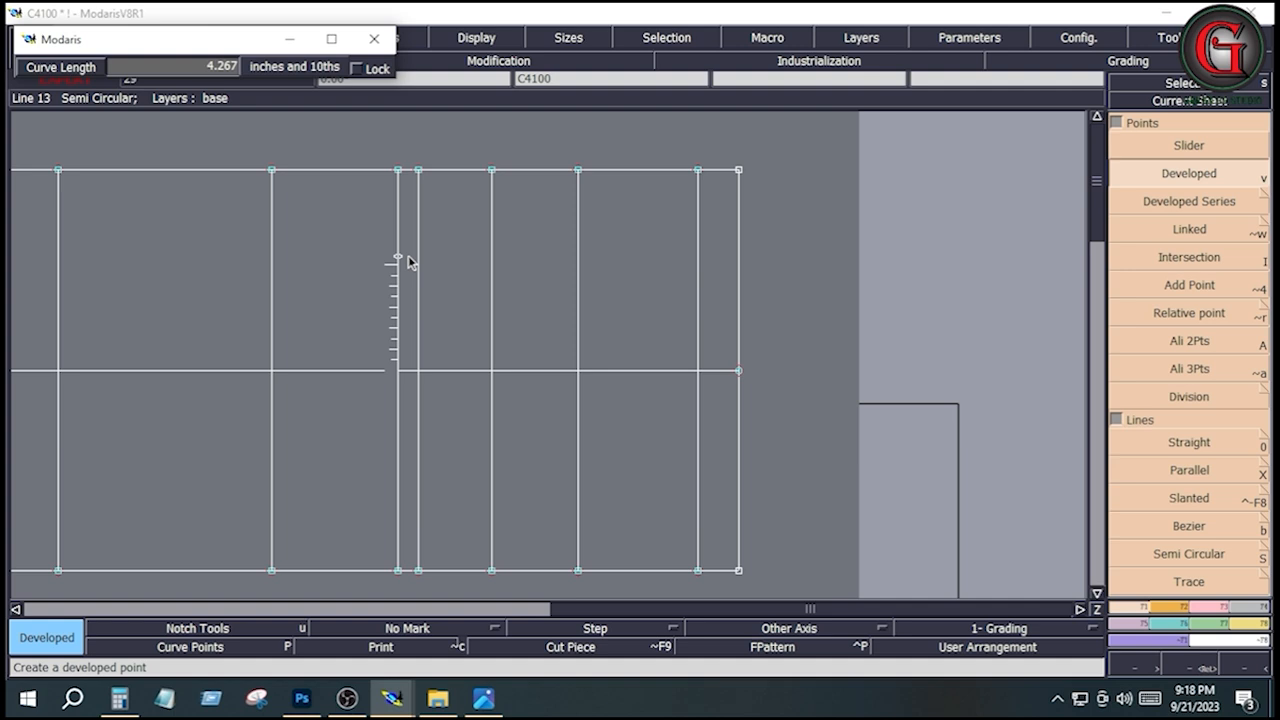
pyautogui.press('Down')
pyautogui.write('4')
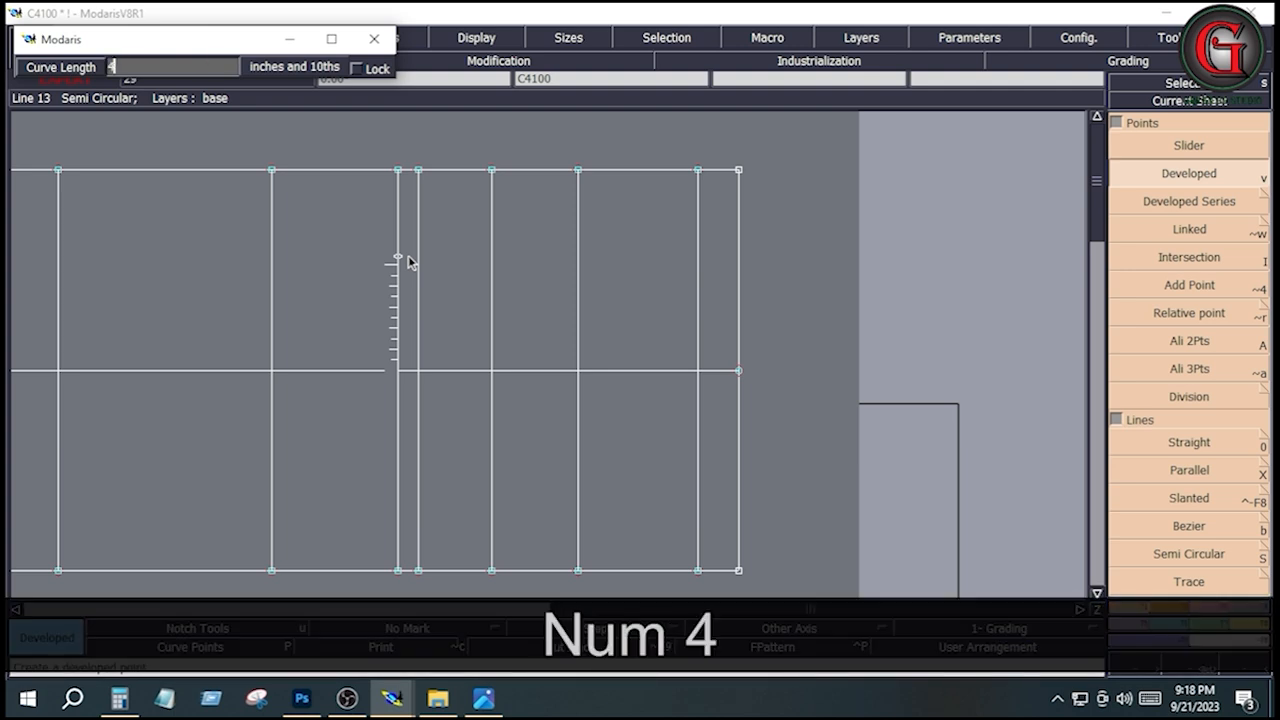
pyautogui.write('.625')
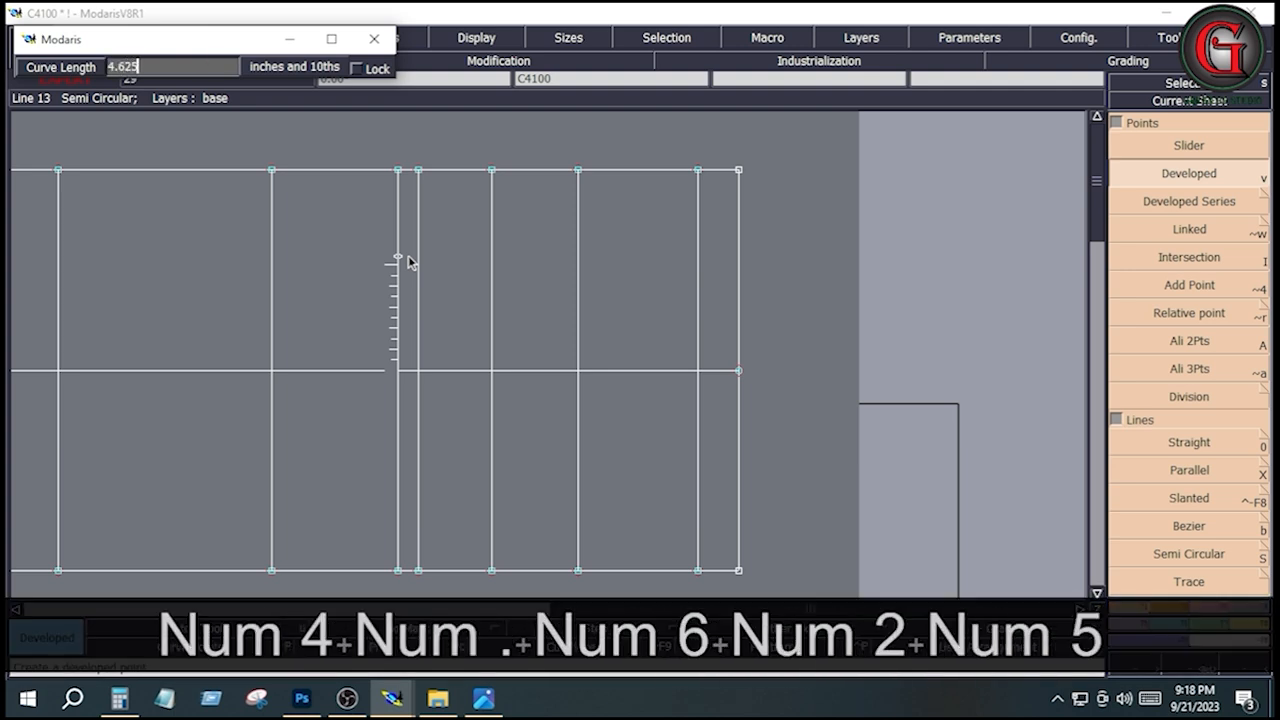
pyautogui.press('Return')
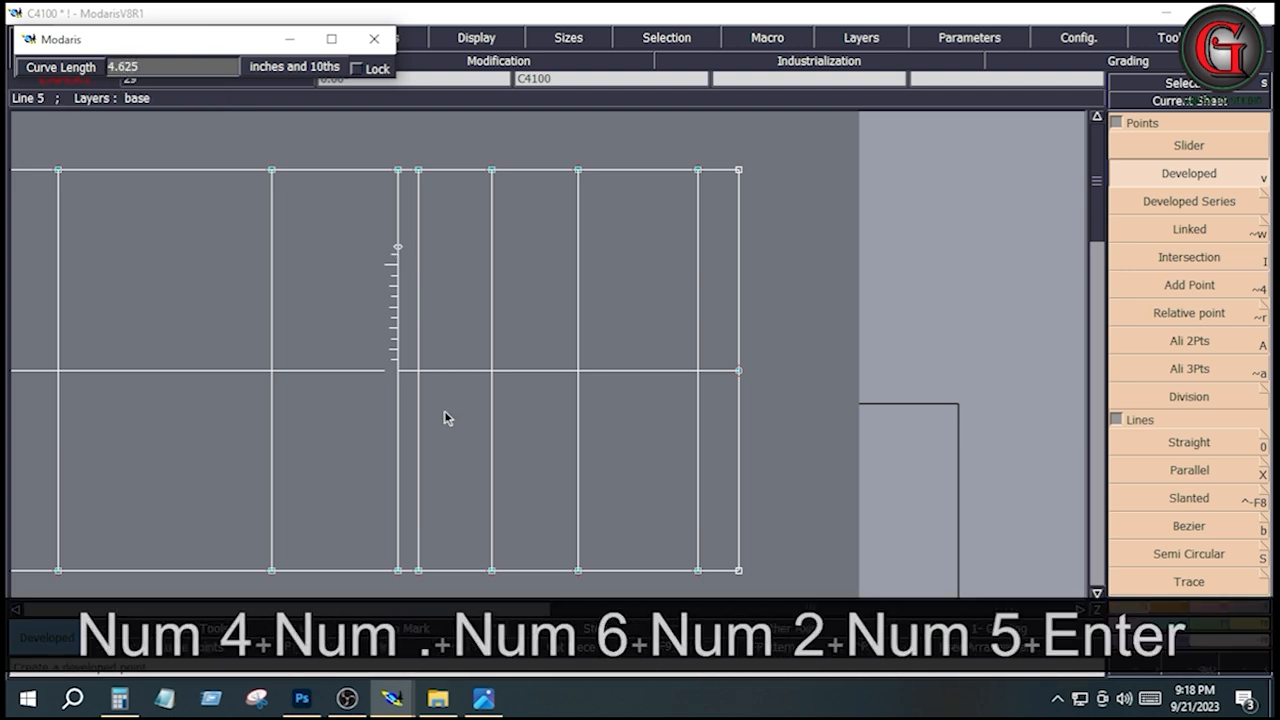
# Create a developed point on the thigh line, 4.625 inches below the centre line, using a curve length of -4.625.
pyautogui.click(399, 373)
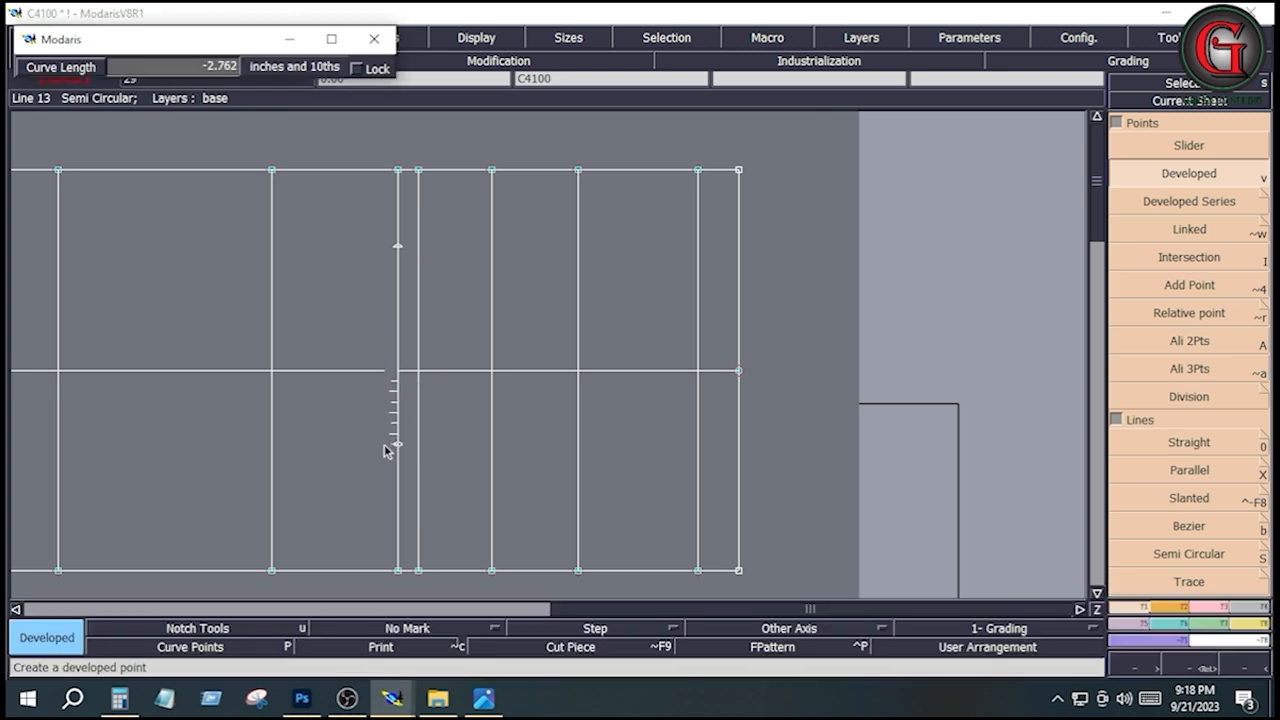
pyautogui.press('Down')
pyautogui.write('-')
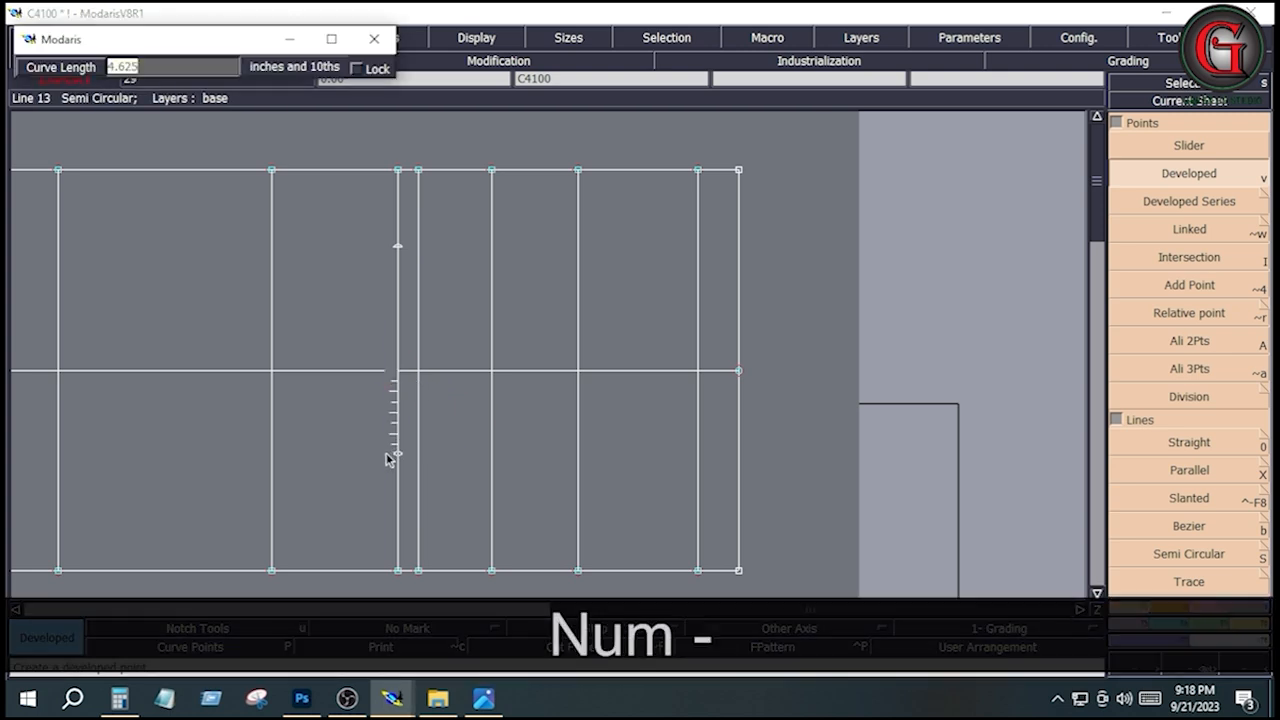
pyautogui.write('4.')
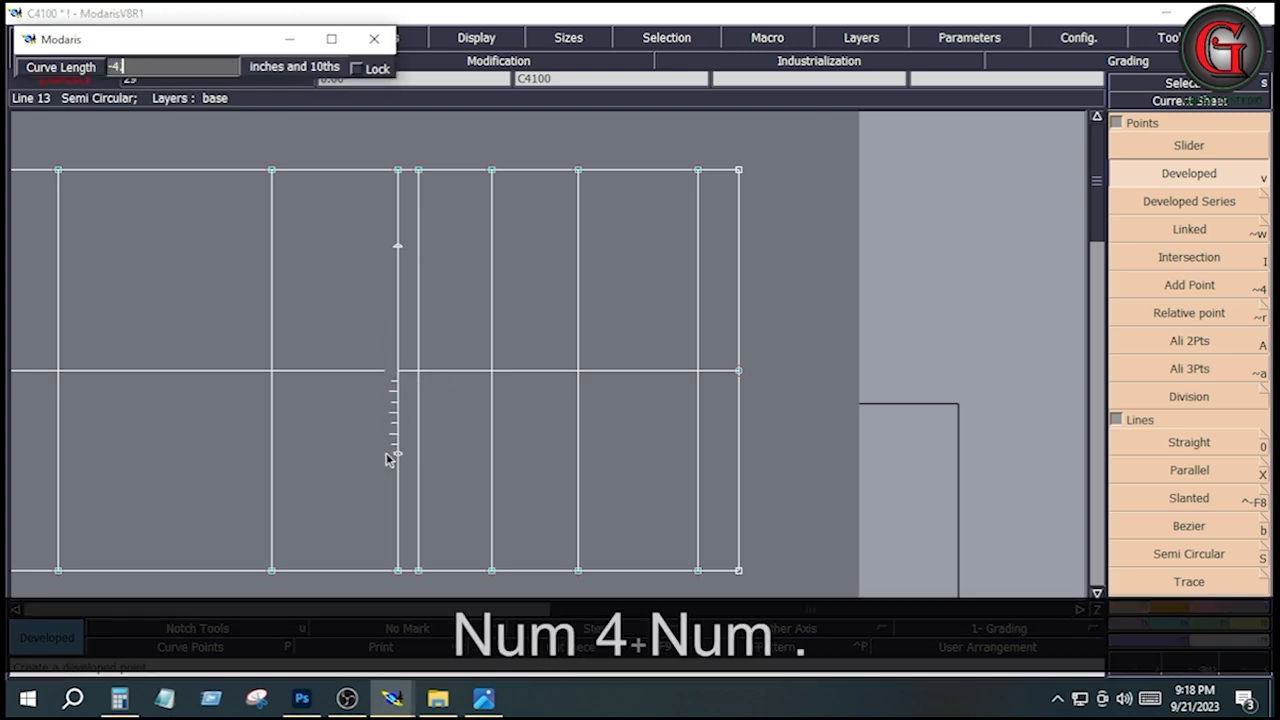
pyautogui.write('625')
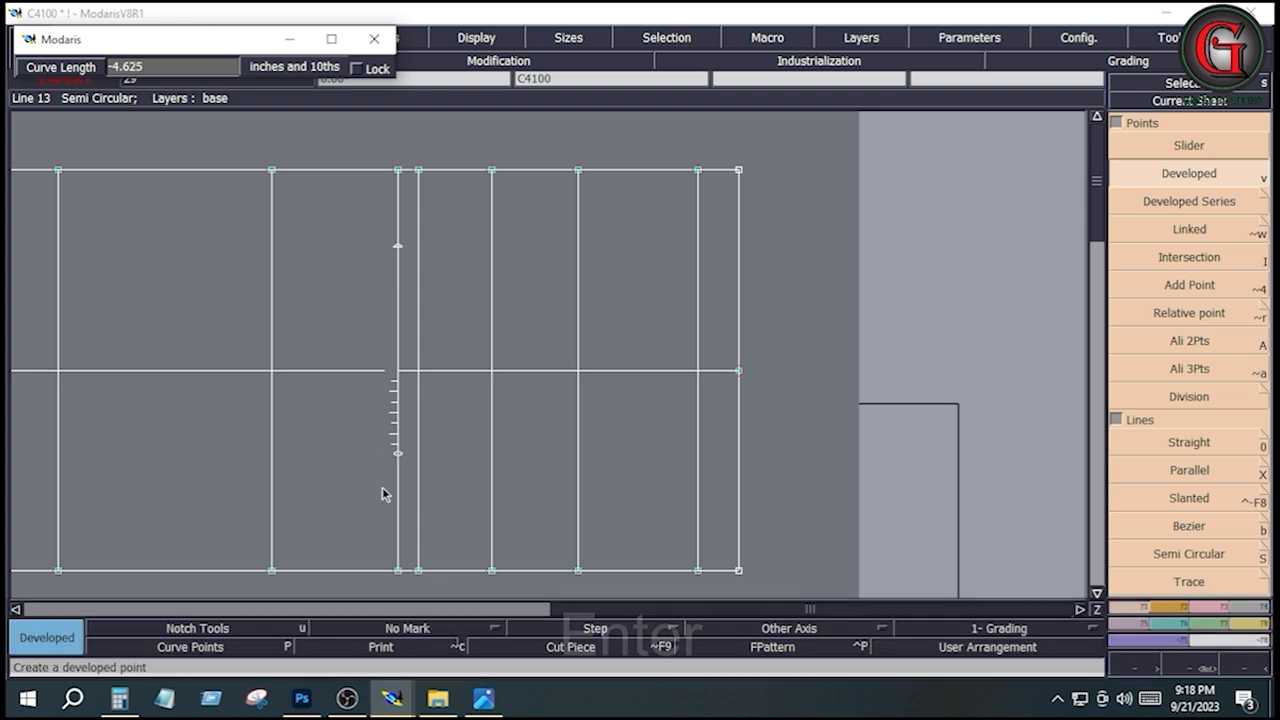
pyautogui.press('Return')
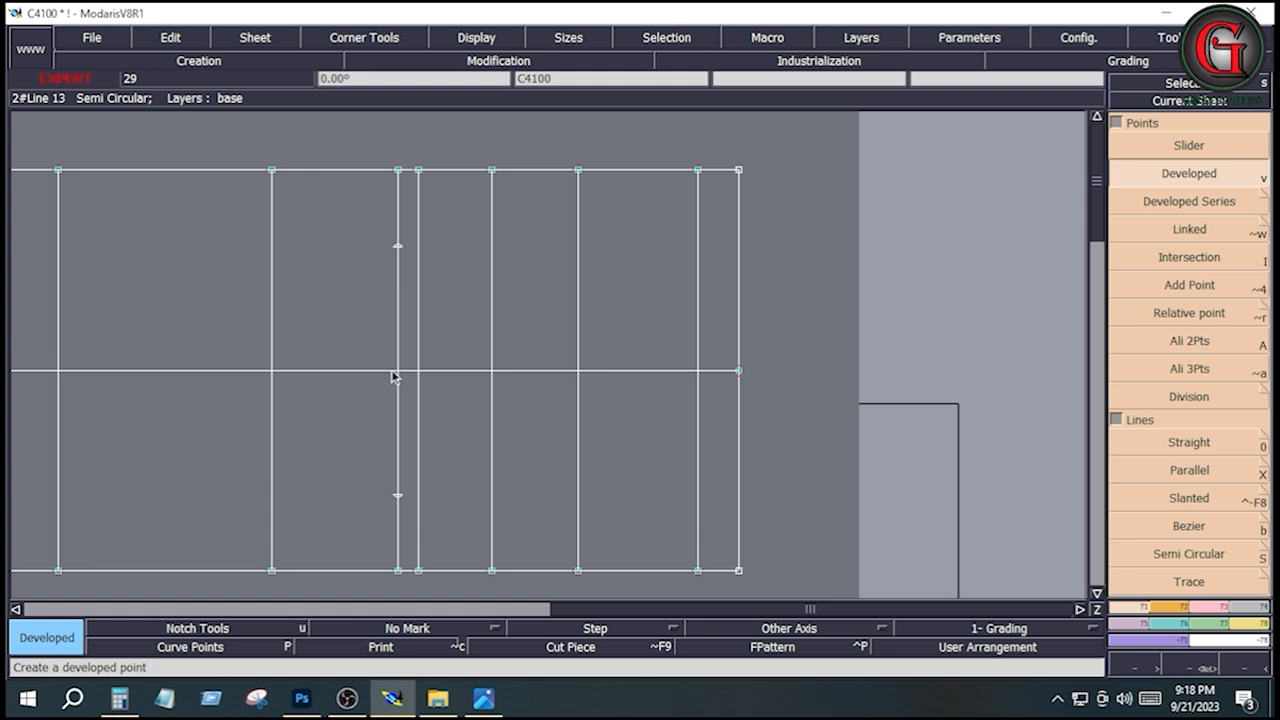
# Add a developed point on the thigh line 1 inch below the lower width point, with curve length -1.
pyautogui.click(1188, 177)
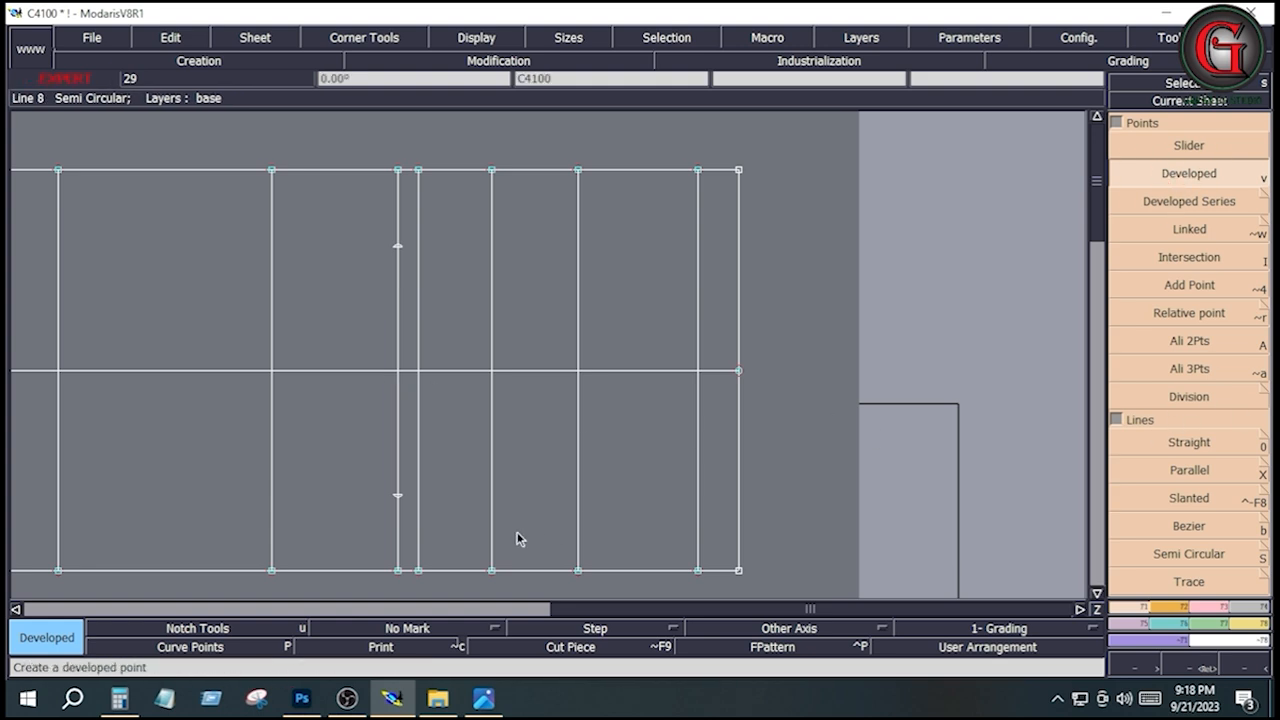
pyautogui.click(401, 494)
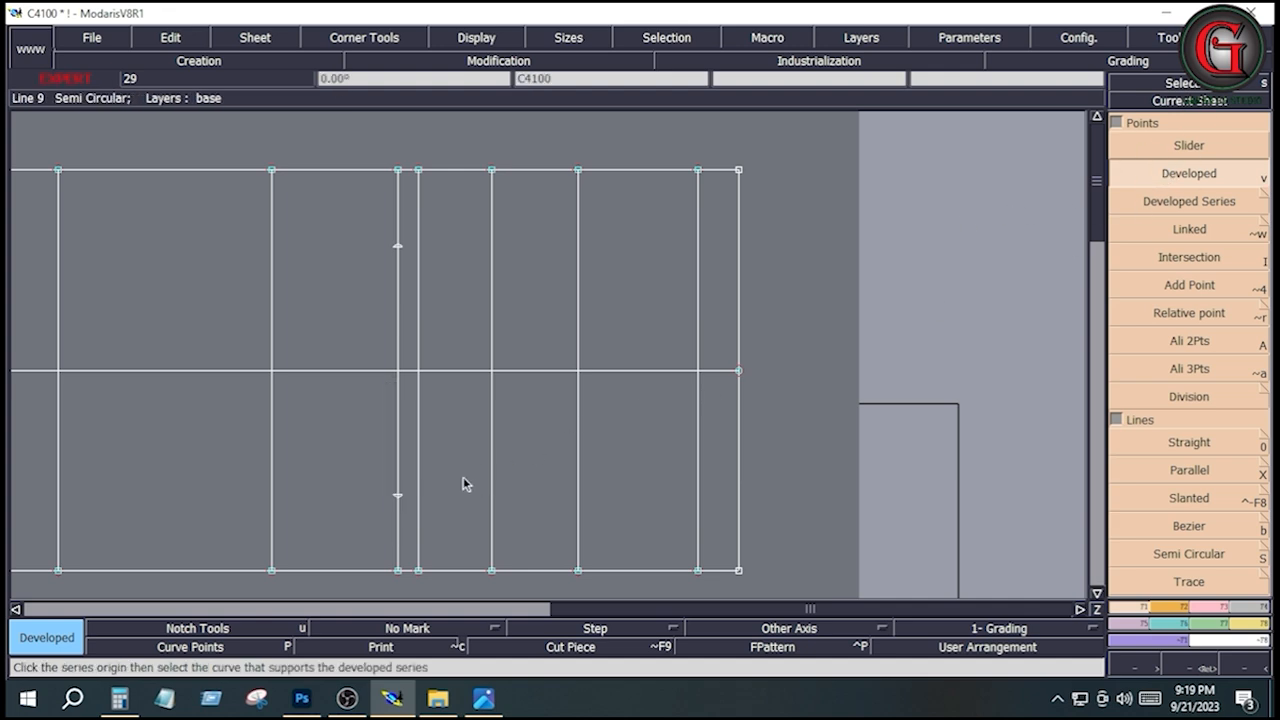
pyautogui.click(398, 495)
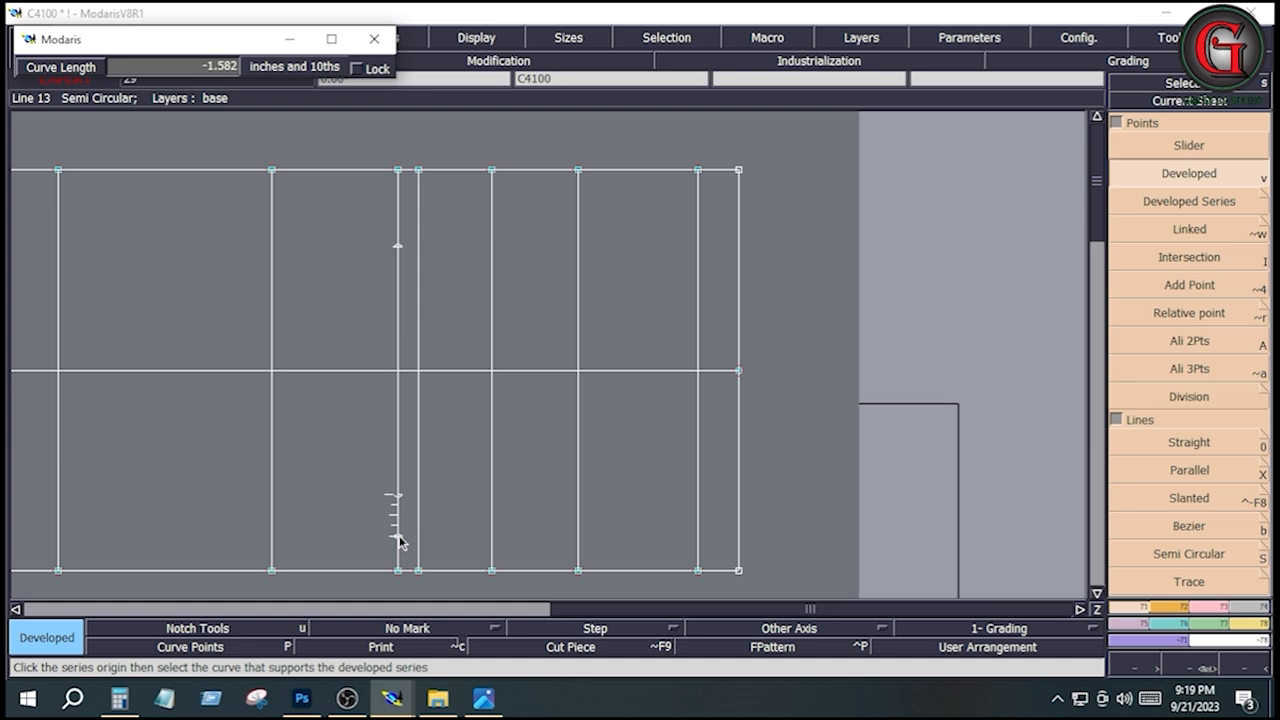
pyautogui.press('Down')
pyautogui.write('-1')
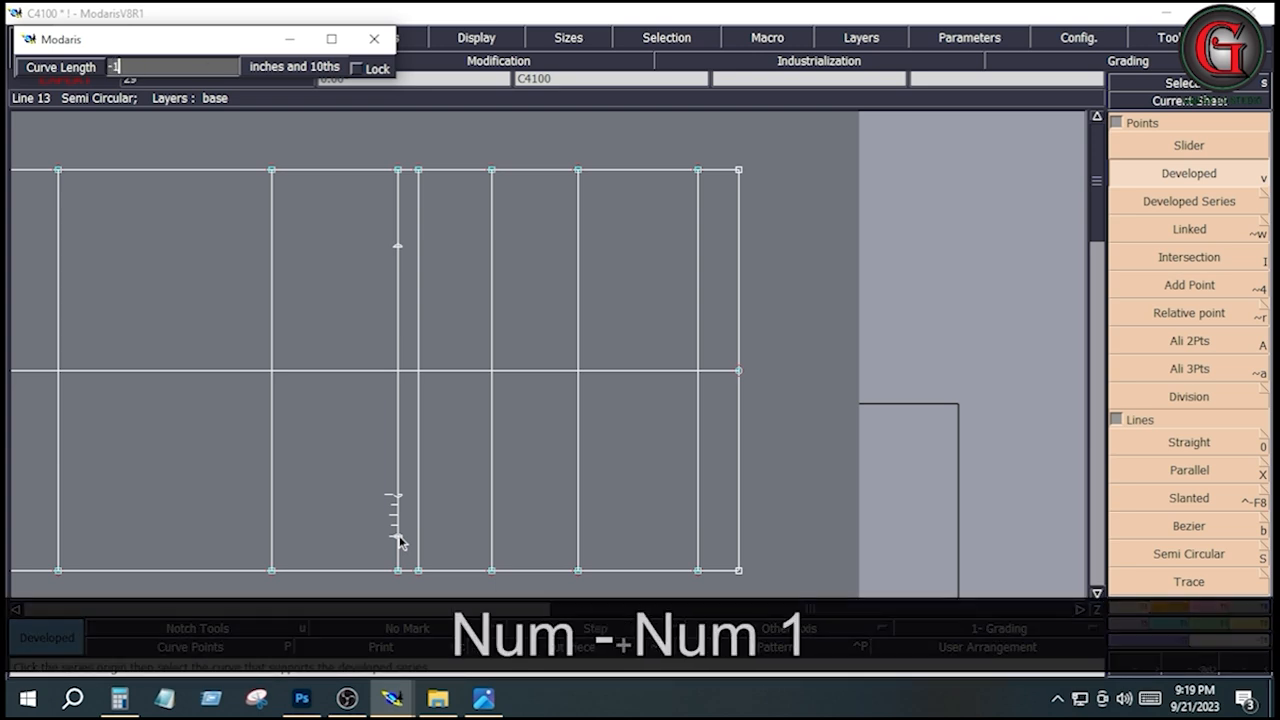
pyautogui.press('Return')
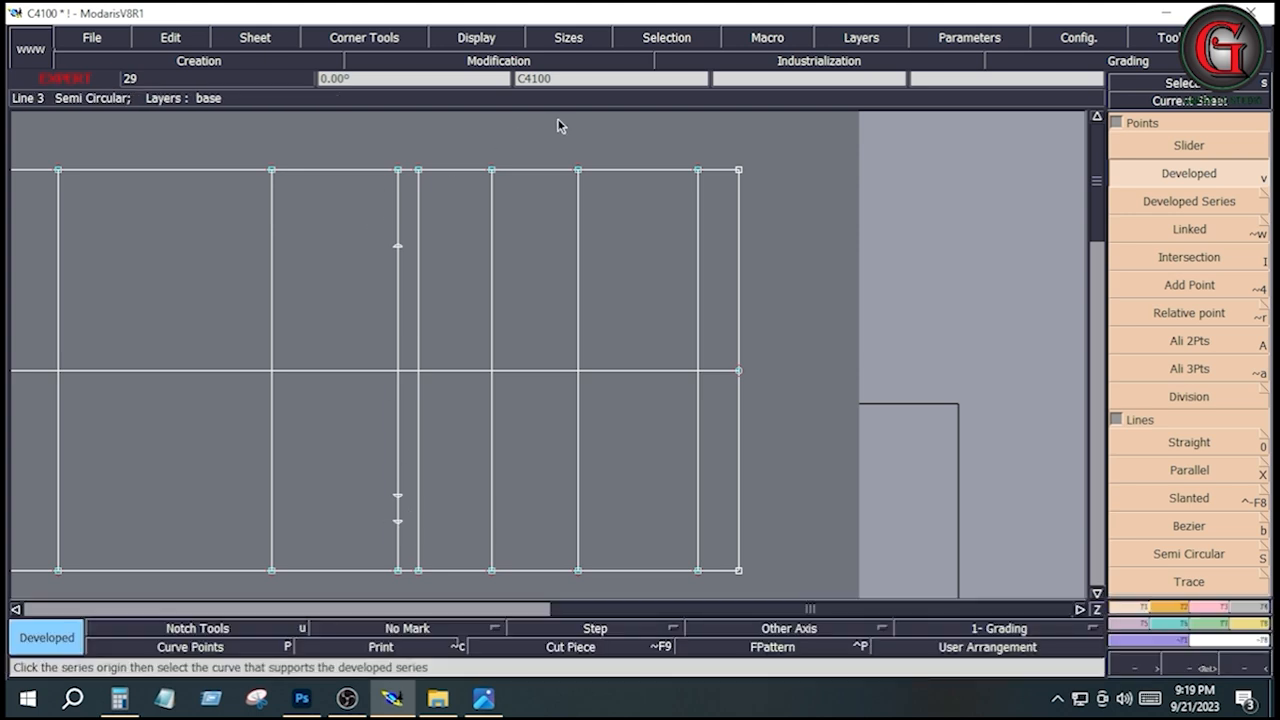
# Create a developed point on the thigh line 12.75 inches above its lowest developed point.
pyautogui.click(398, 522)
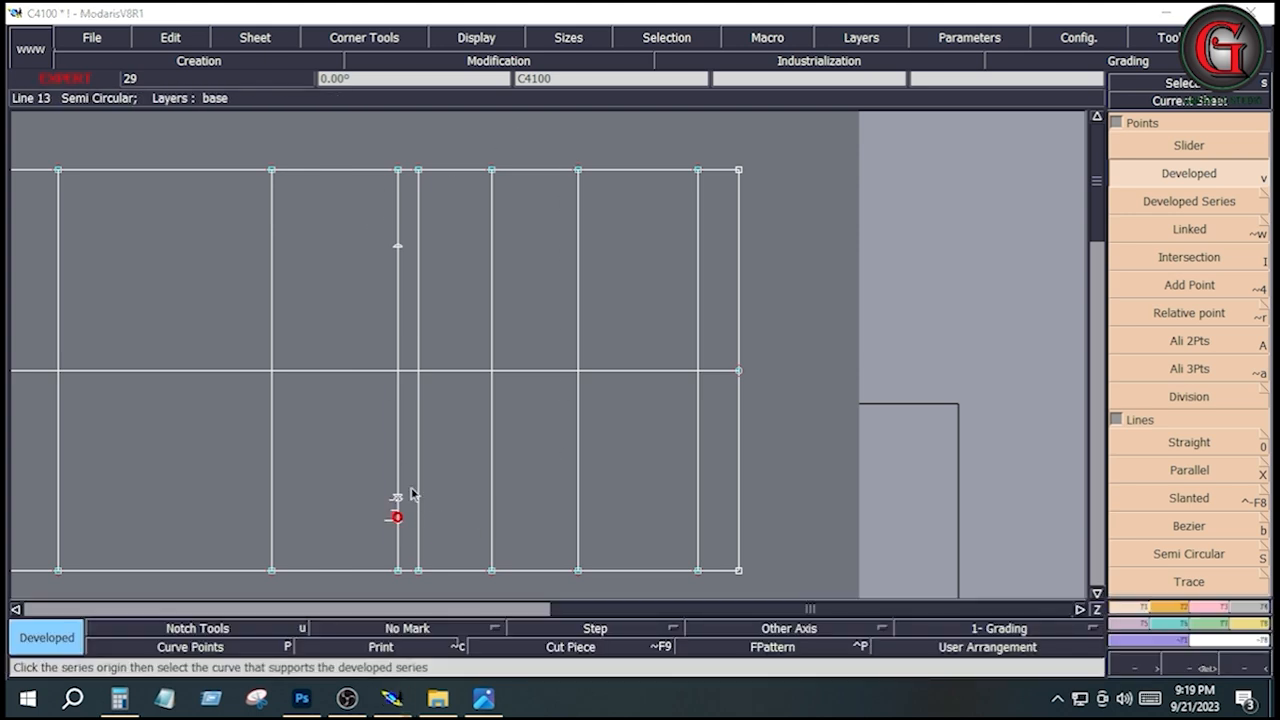
pyautogui.press('Down')
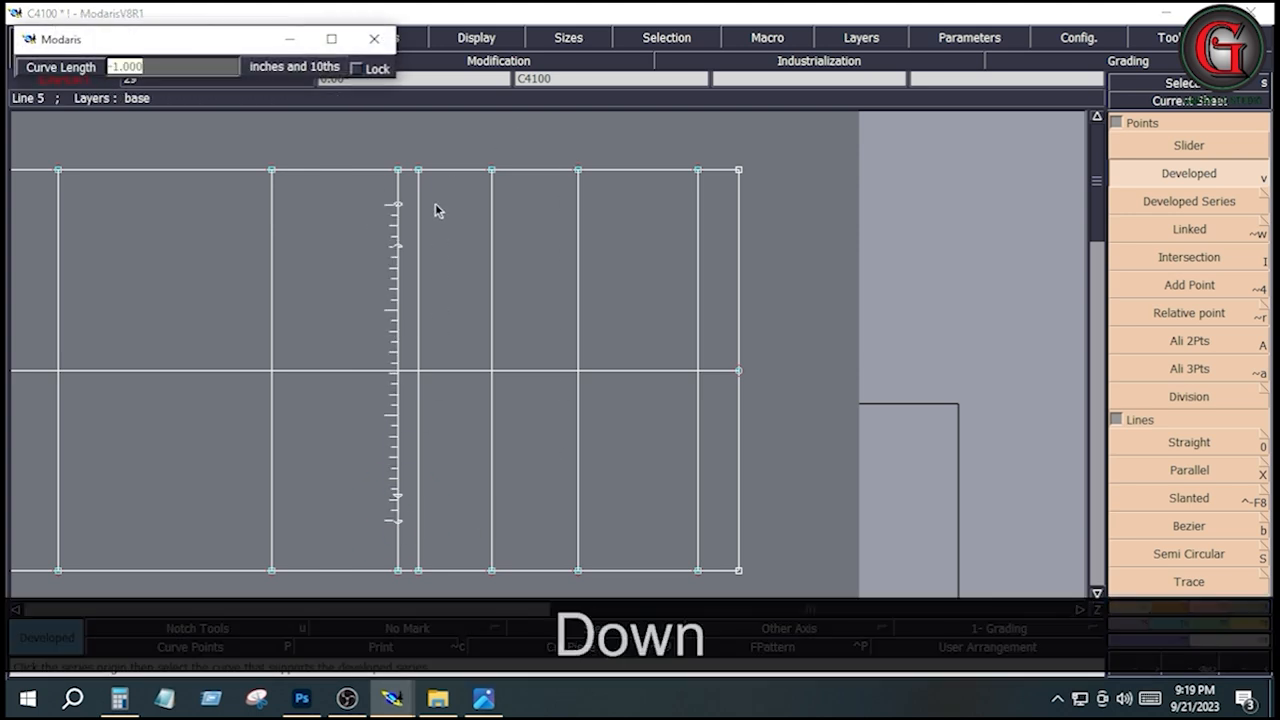
pyautogui.write('12')
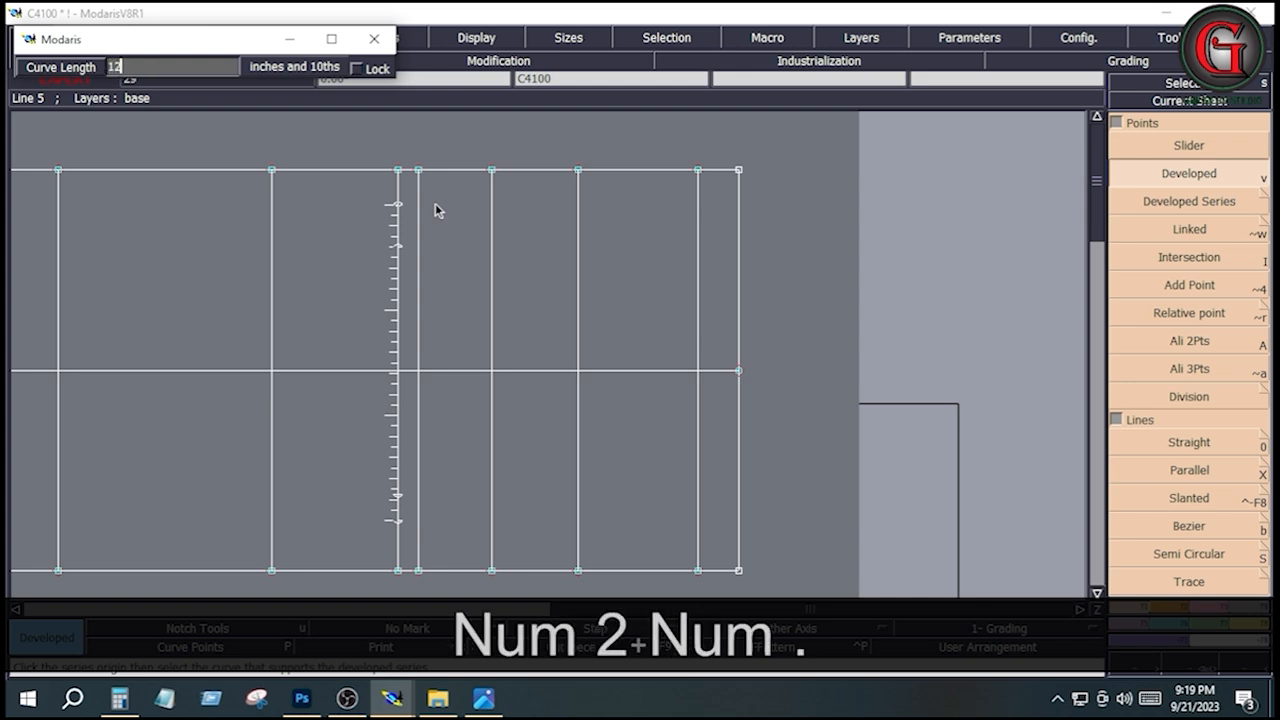
pyautogui.write('.75')
pyautogui.press('Return')
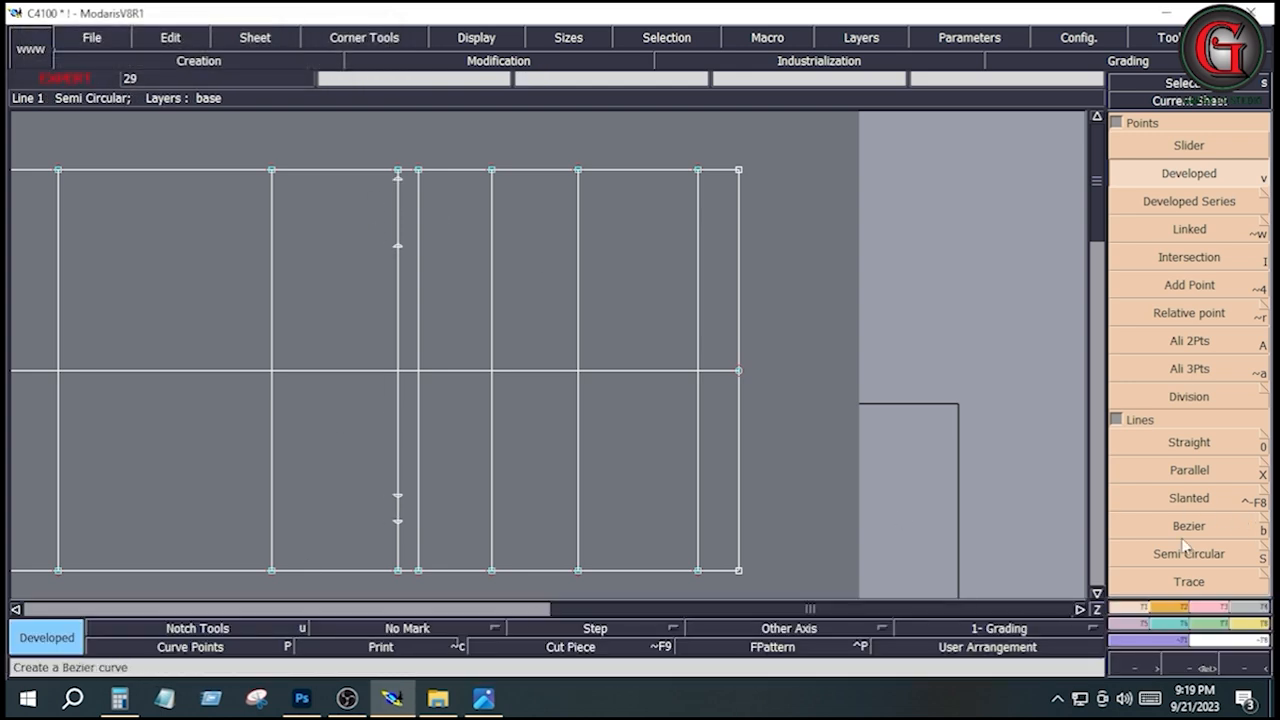
# Insert the four developed points into the thigh line with Insert Point.
pyautogui.click(1252, 625)
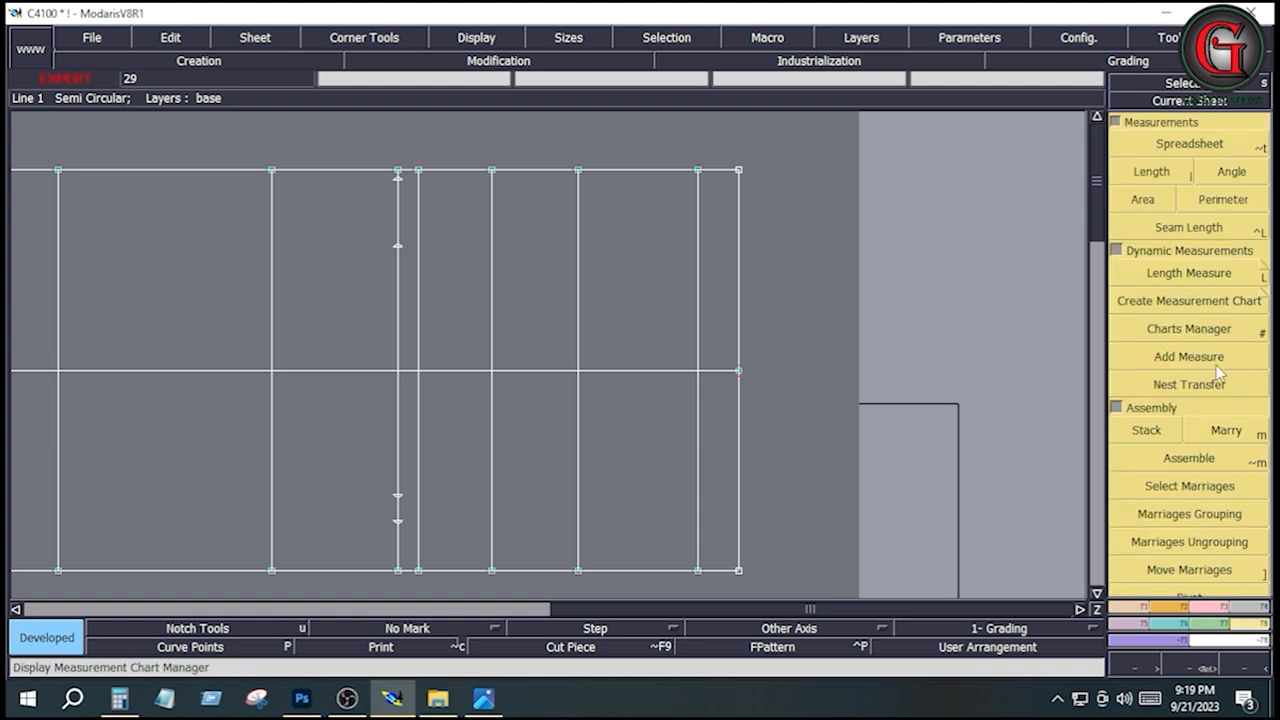
pyautogui.click(1215, 607)
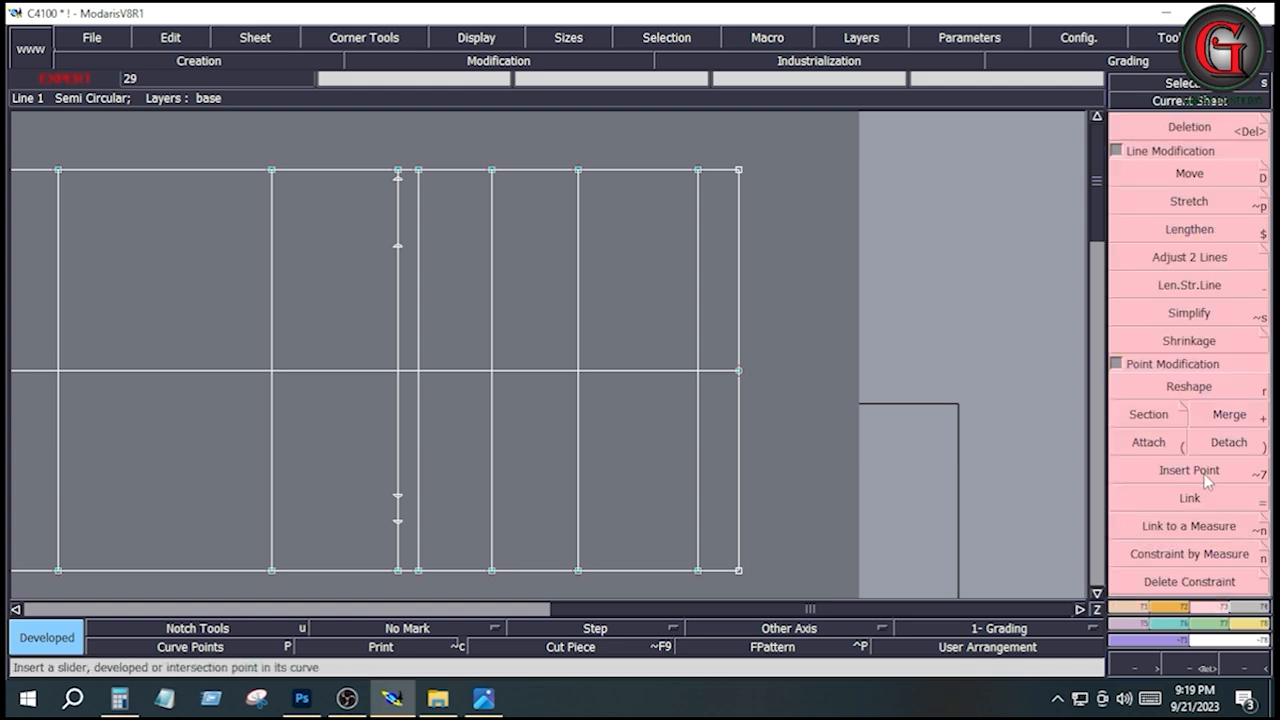
pyautogui.click(1201, 470)
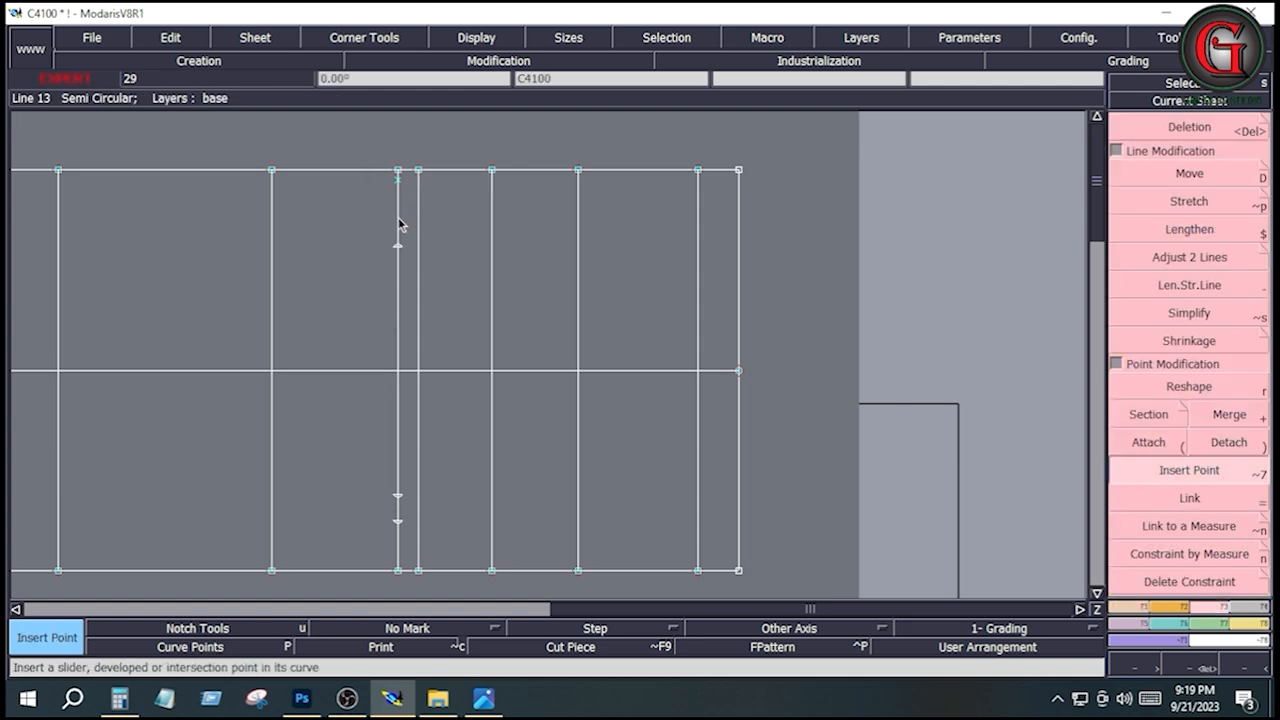
pyautogui.click(399, 252)
pyautogui.click(399, 506)
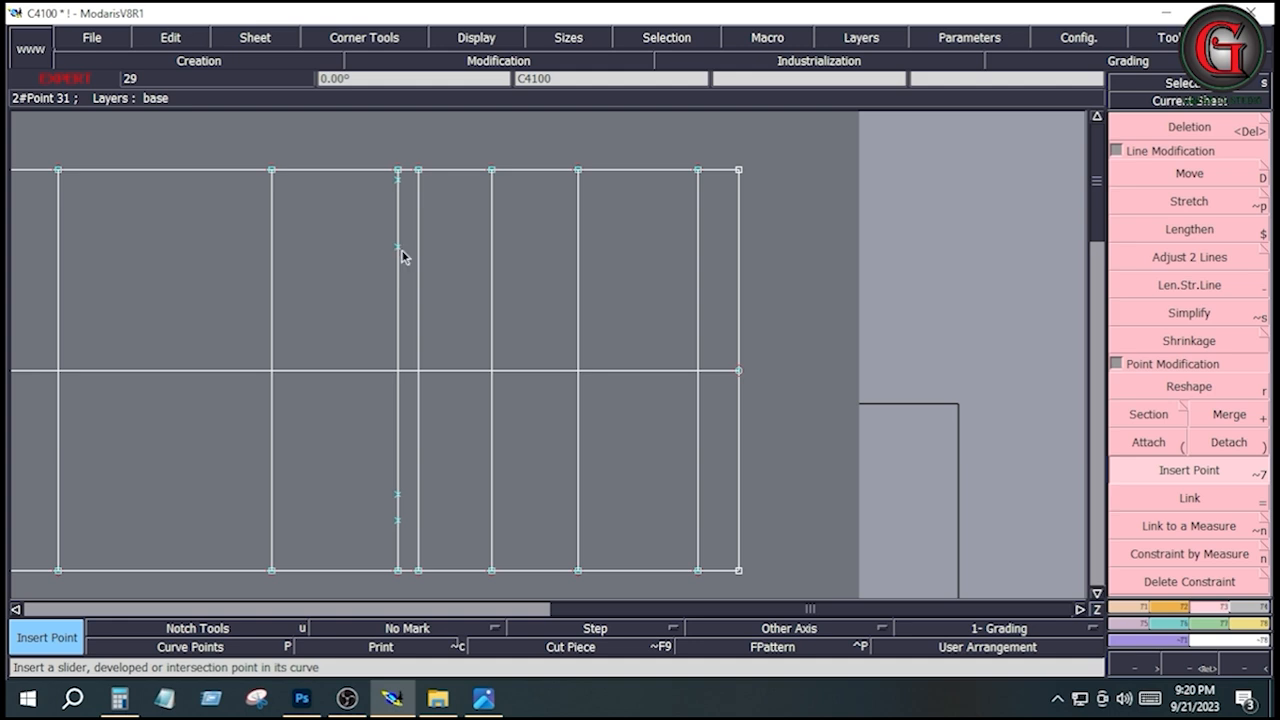
# Create a developed point on the thigh line 1 inch below the upper 4.625-inch width point, with curve length -1.
pyautogui.press('v')
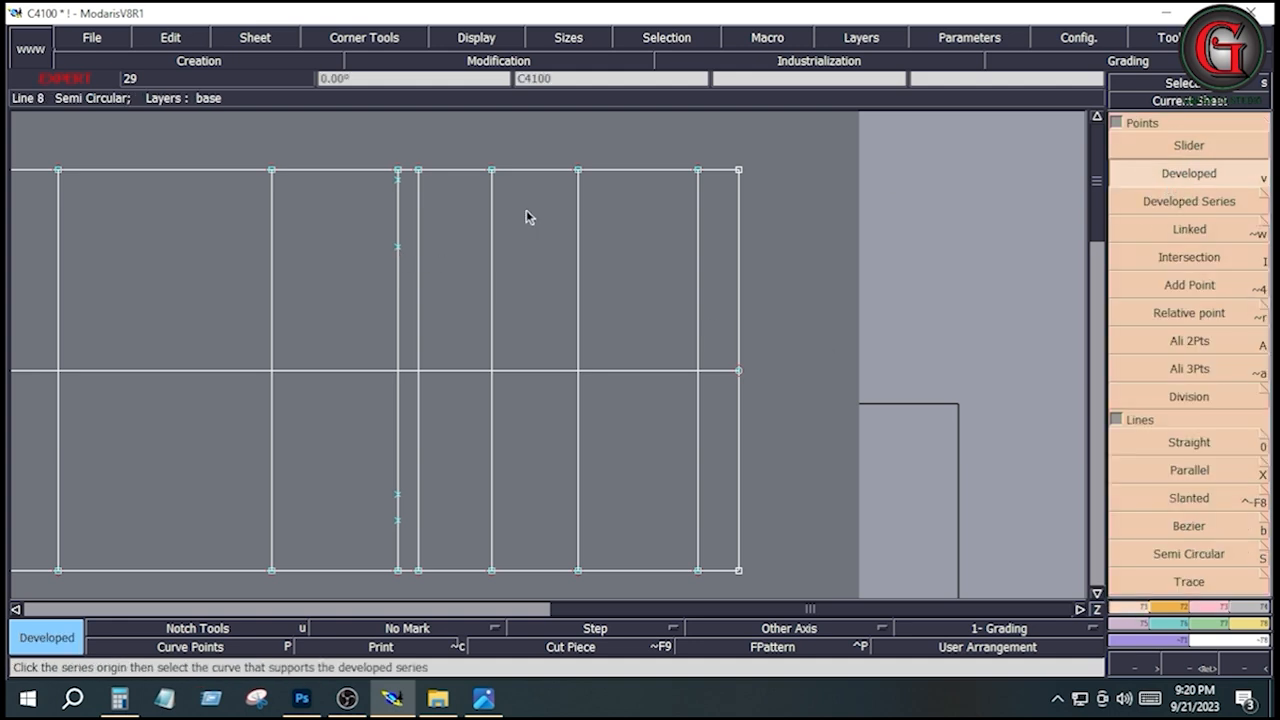
pyautogui.click(398, 253)
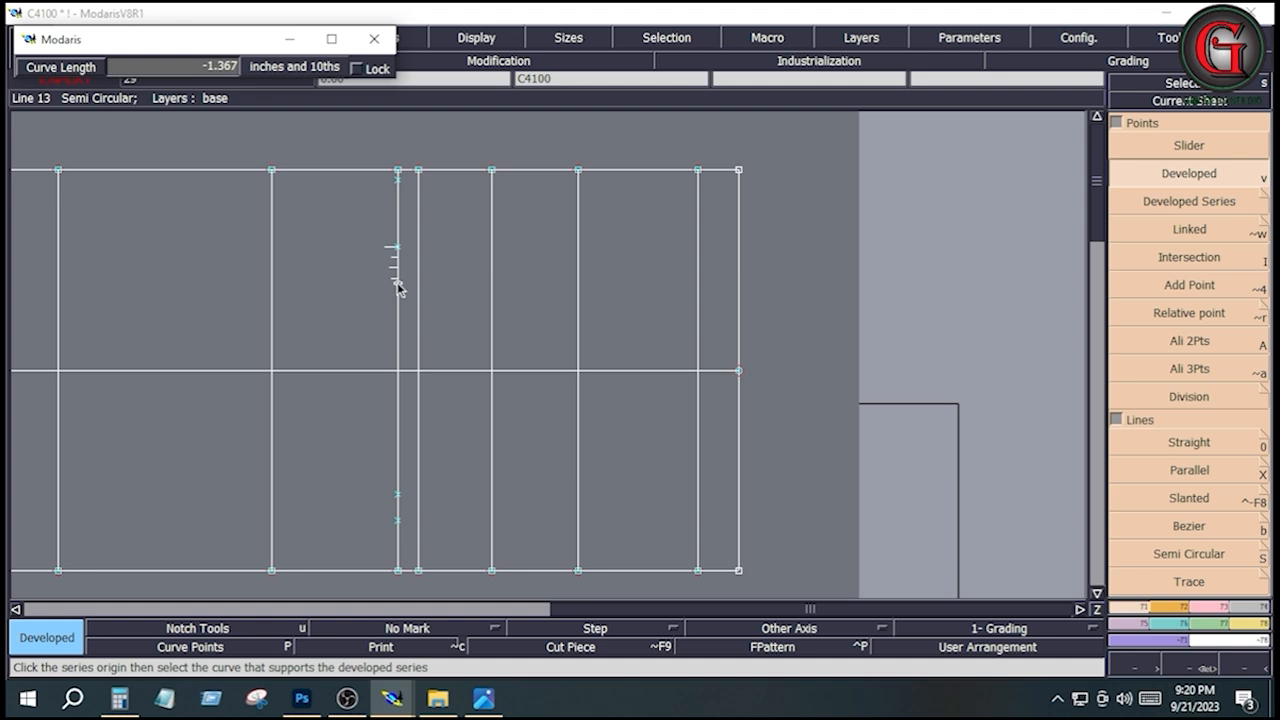
pyautogui.press('Down')
pyautogui.write('-')
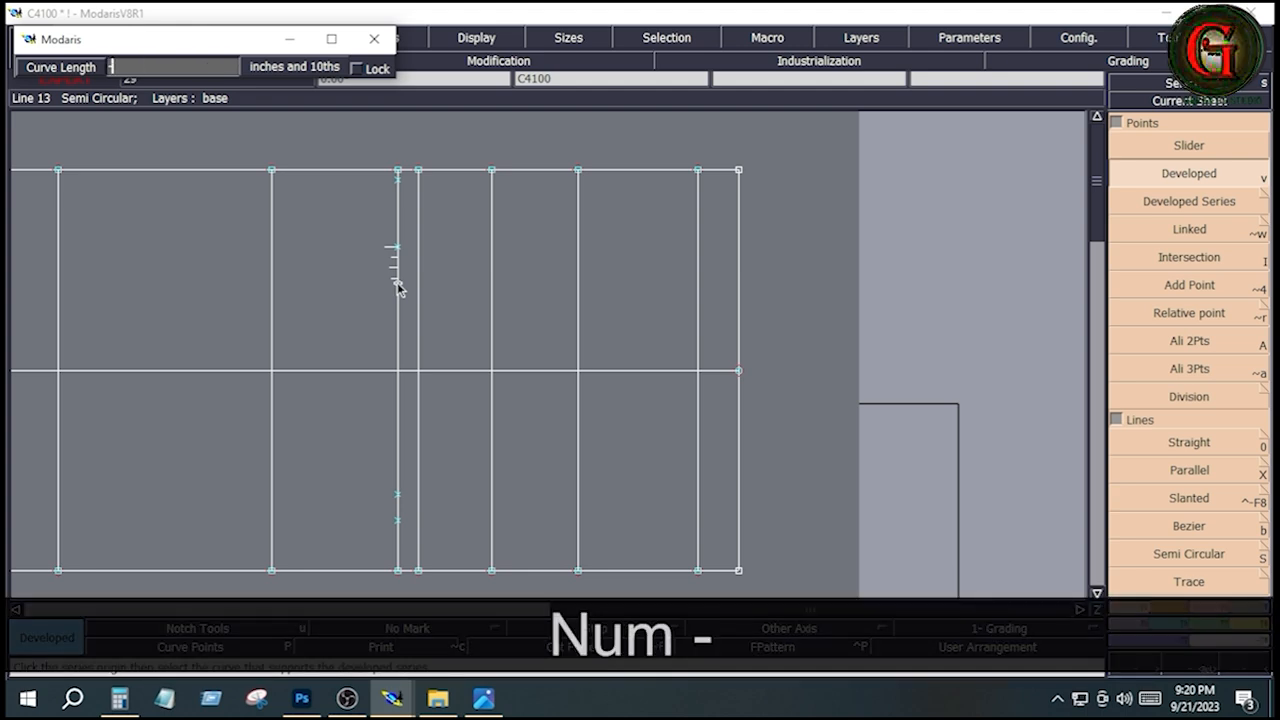
pyautogui.write('1')
pyautogui.press('Return')
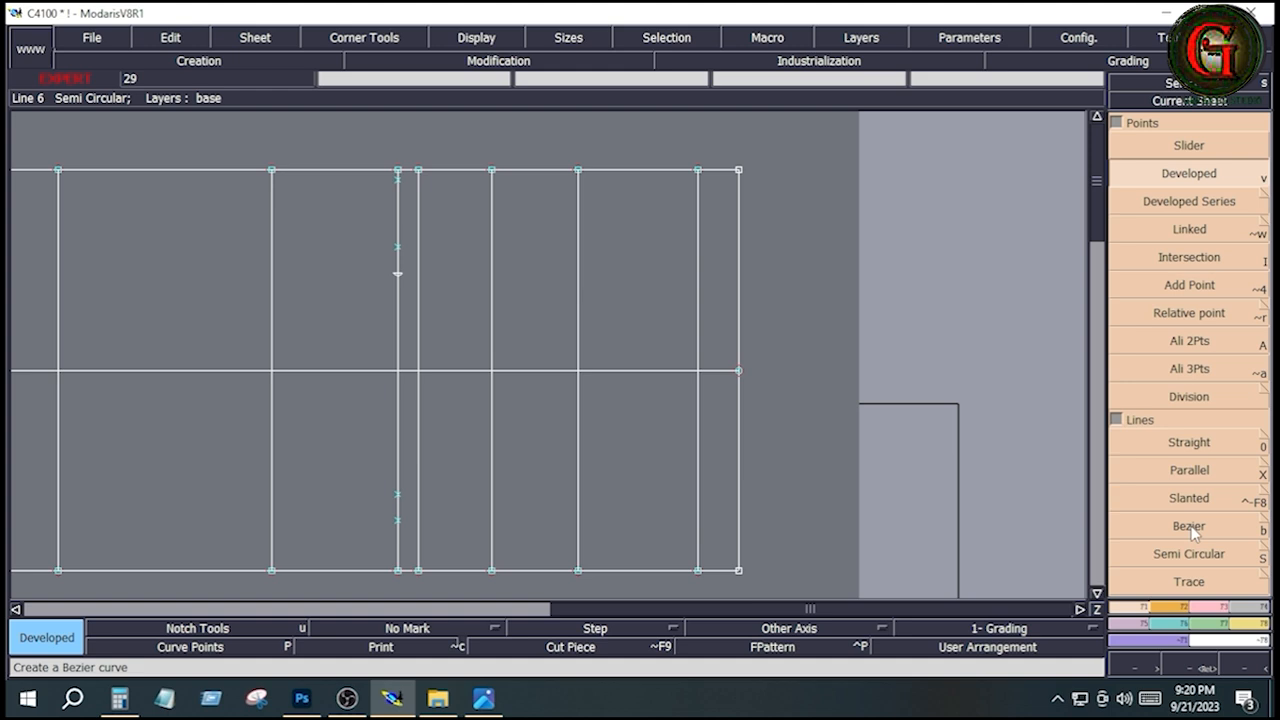
# Draw a horizontal Bezier line from the new thigh-line point to the first construction line beyond the crotch line.
pyautogui.click(1189, 526)
pyautogui.click(397, 274)
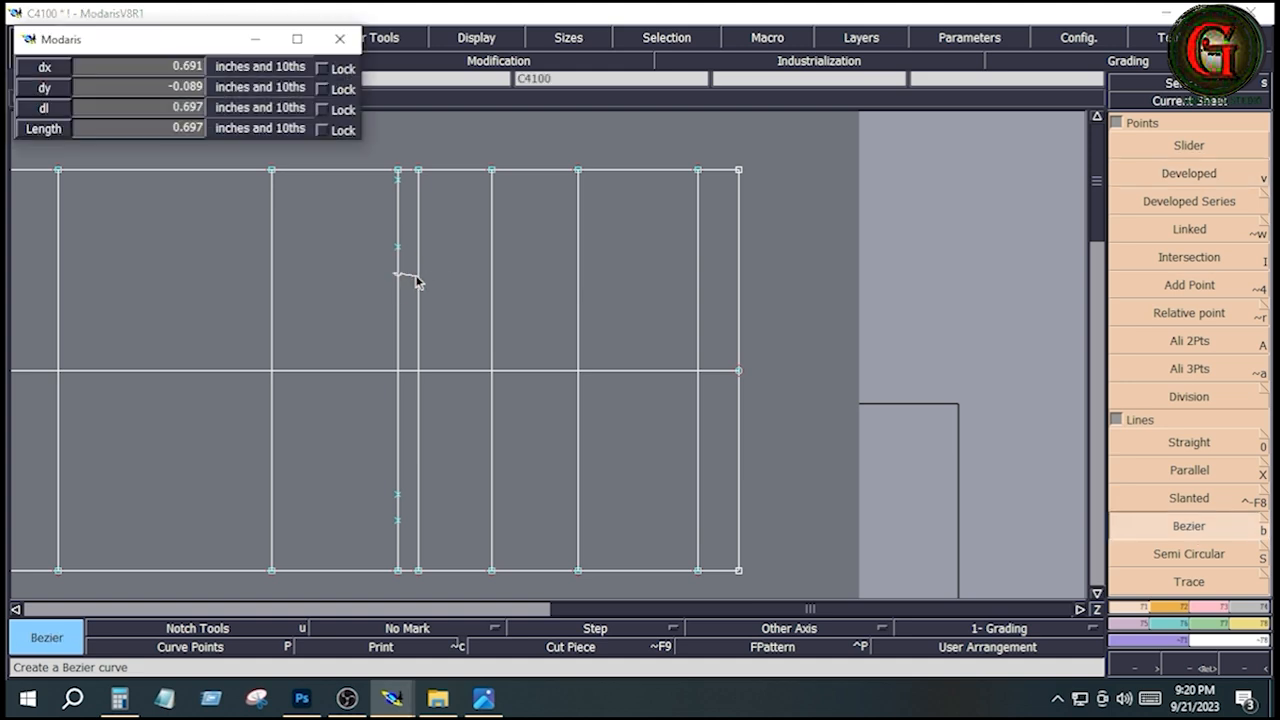
pyautogui.keyDown('ctrl'); pyautogui.click(477, 276); pyautogui.keyUp('ctrl')
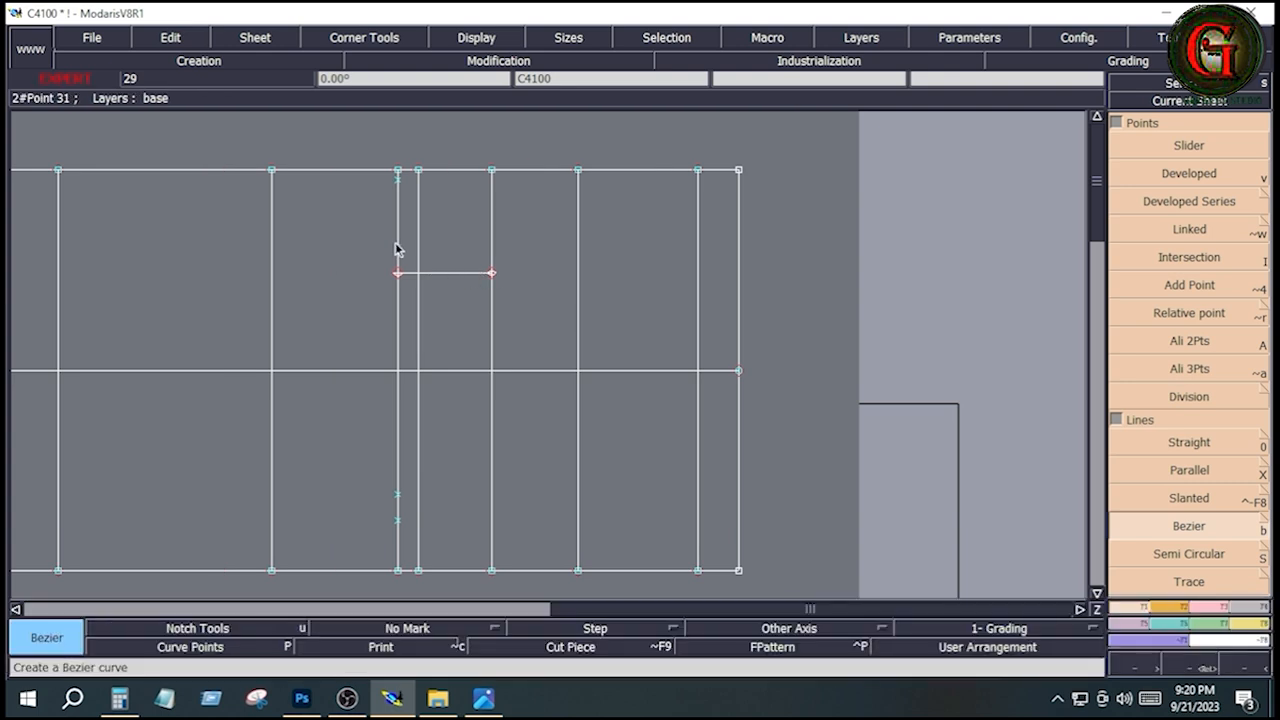
pyautogui.click(397, 249)
# Try a developed point with curve length 0.375 at the horizontal line's waist-side end, and undo it.
pyautogui.press('v')
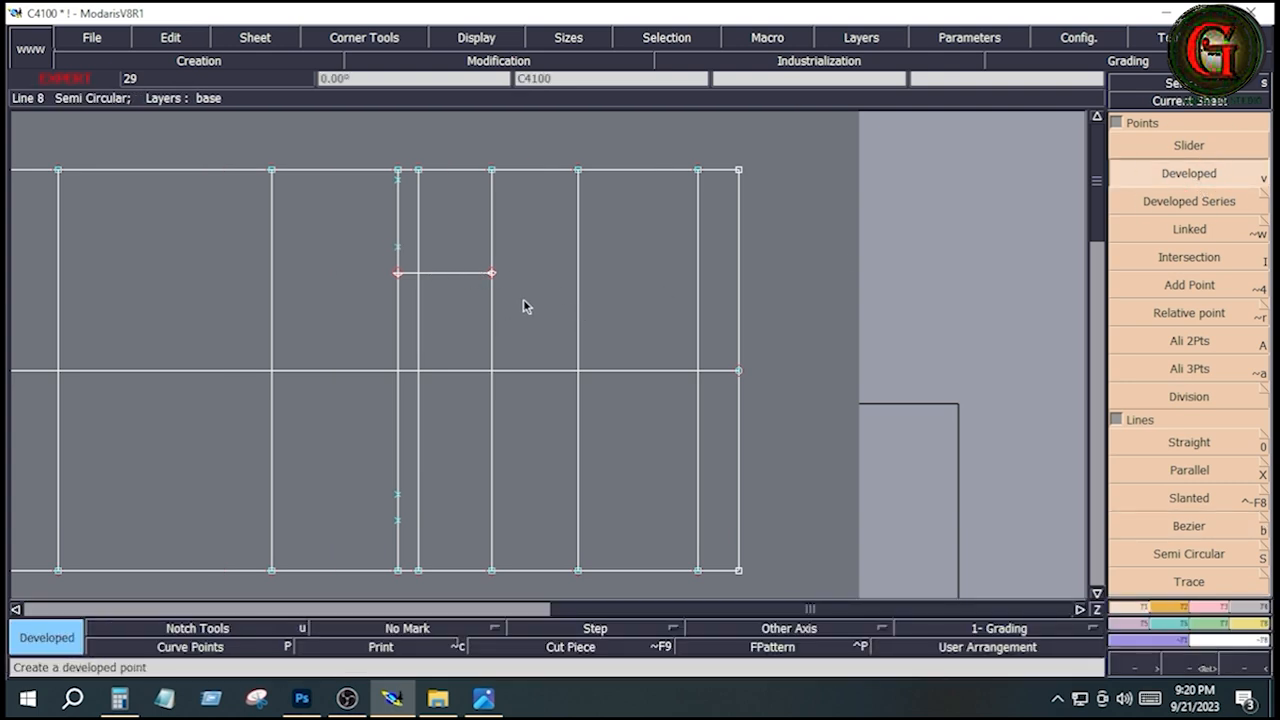
pyautogui.click(500, 293)
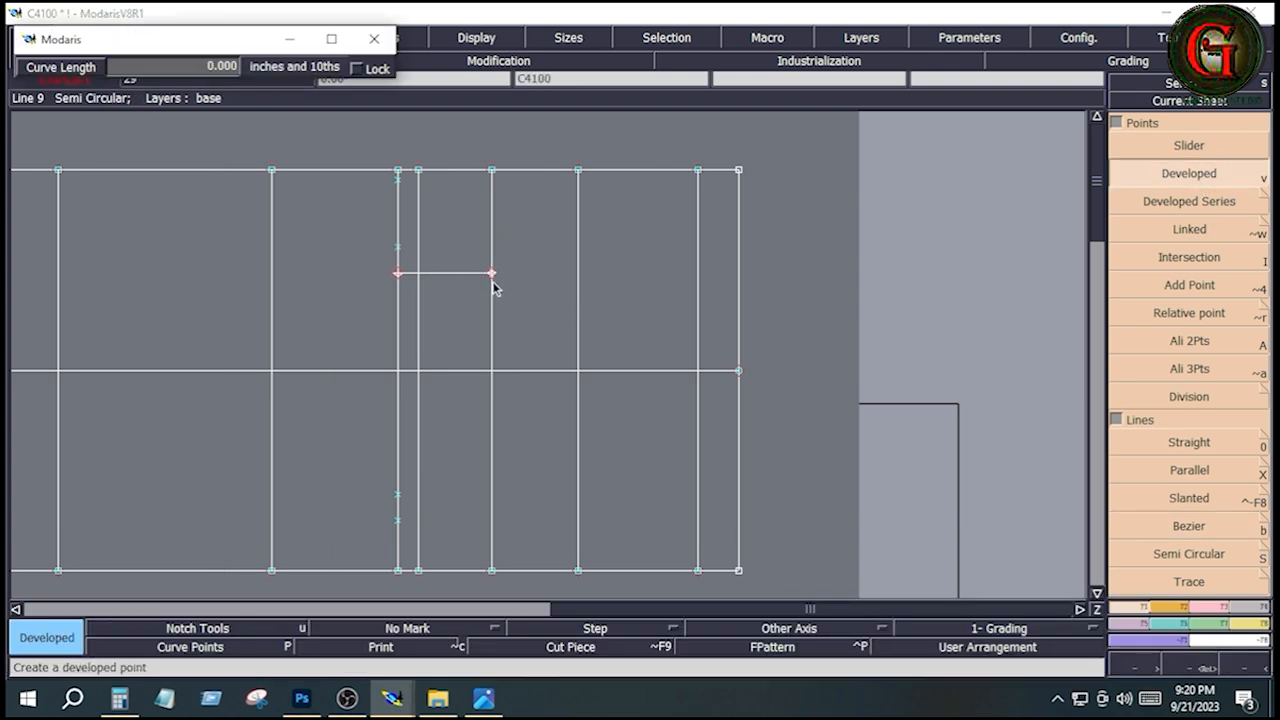
pyautogui.press('space')
pyautogui.press('space')
pyautogui.press('Down')
pyautogui.write('.')
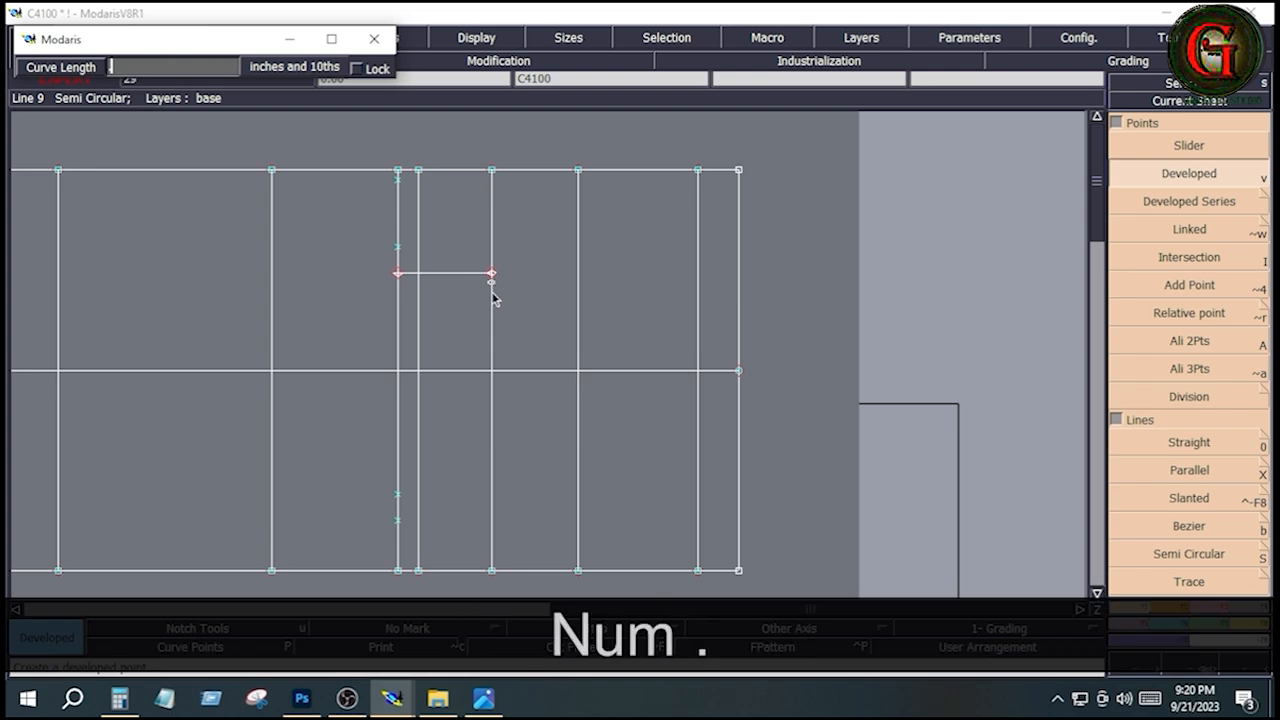
pyautogui.write('375')
pyautogui.press('Return')
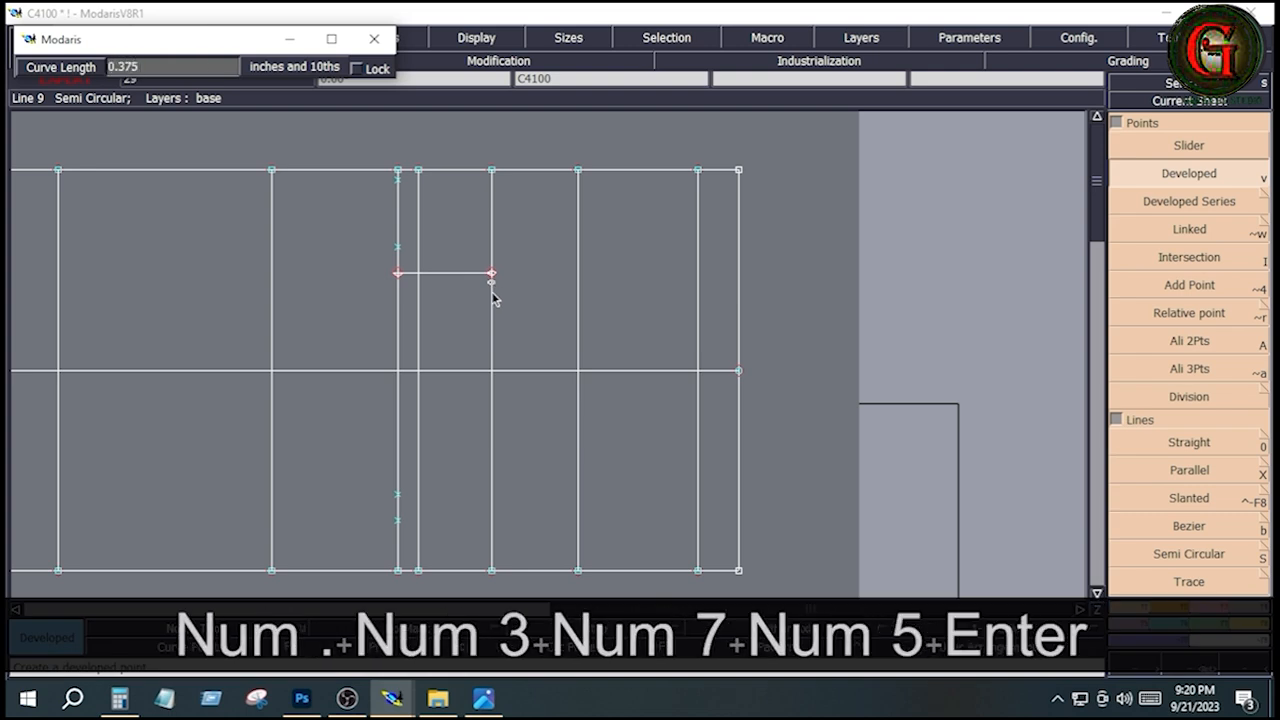
pyautogui.hotkey('ctrl', 'z')
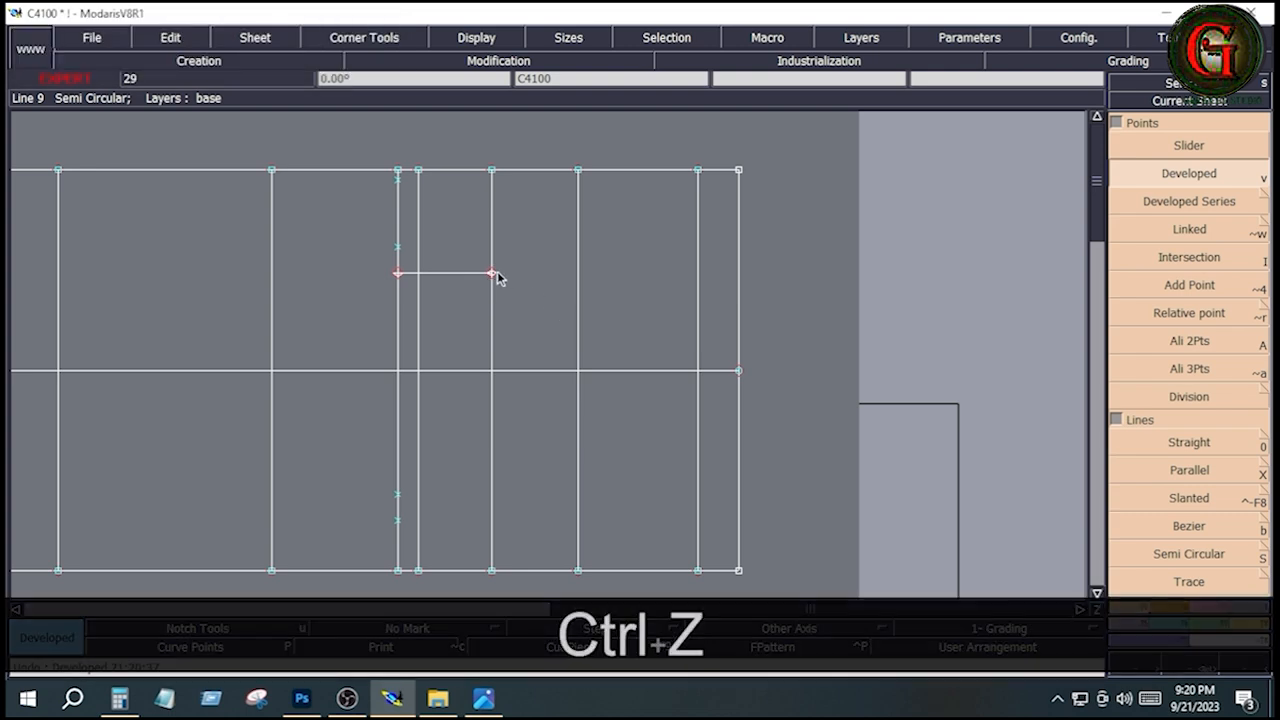
# Create a developed point 0.375 inches below the horizontal line's waist-side end, with curve length -0.375.
pyautogui.click(493, 303)
pyautogui.press('space')
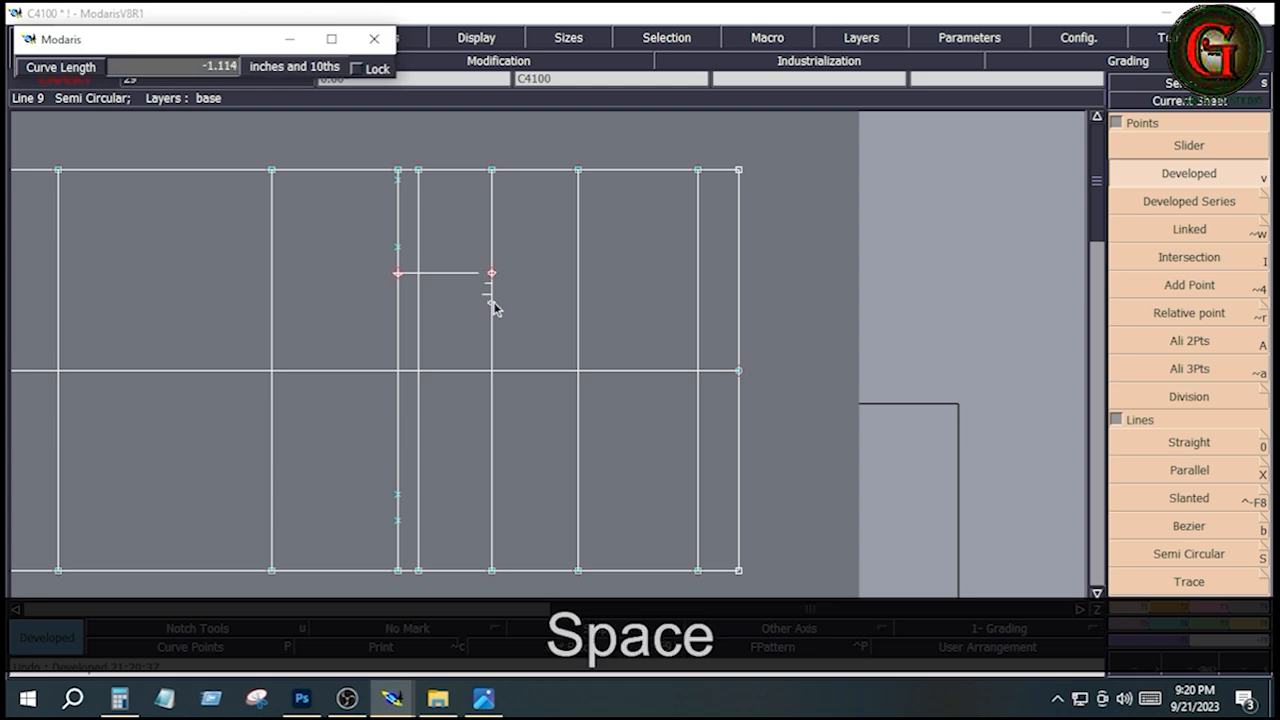
pyautogui.press('Down')
pyautogui.write('-')
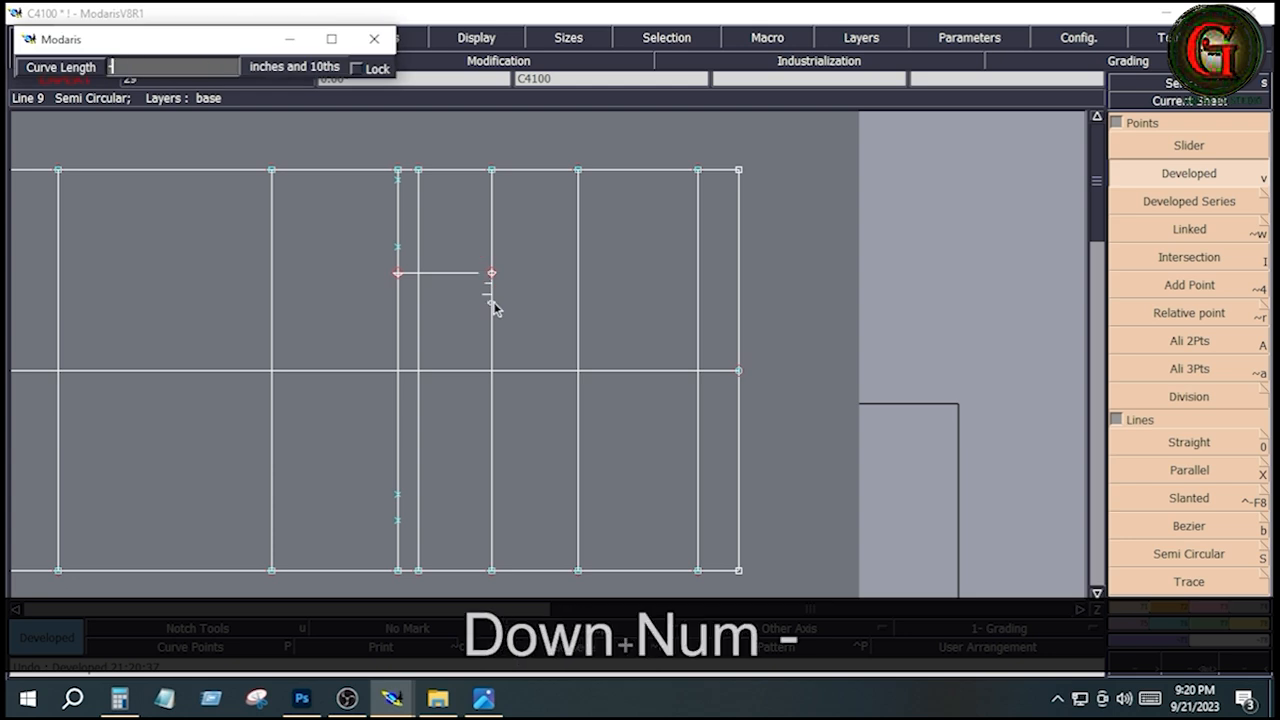
pyautogui.write('0.375')
pyautogui.press('Return')
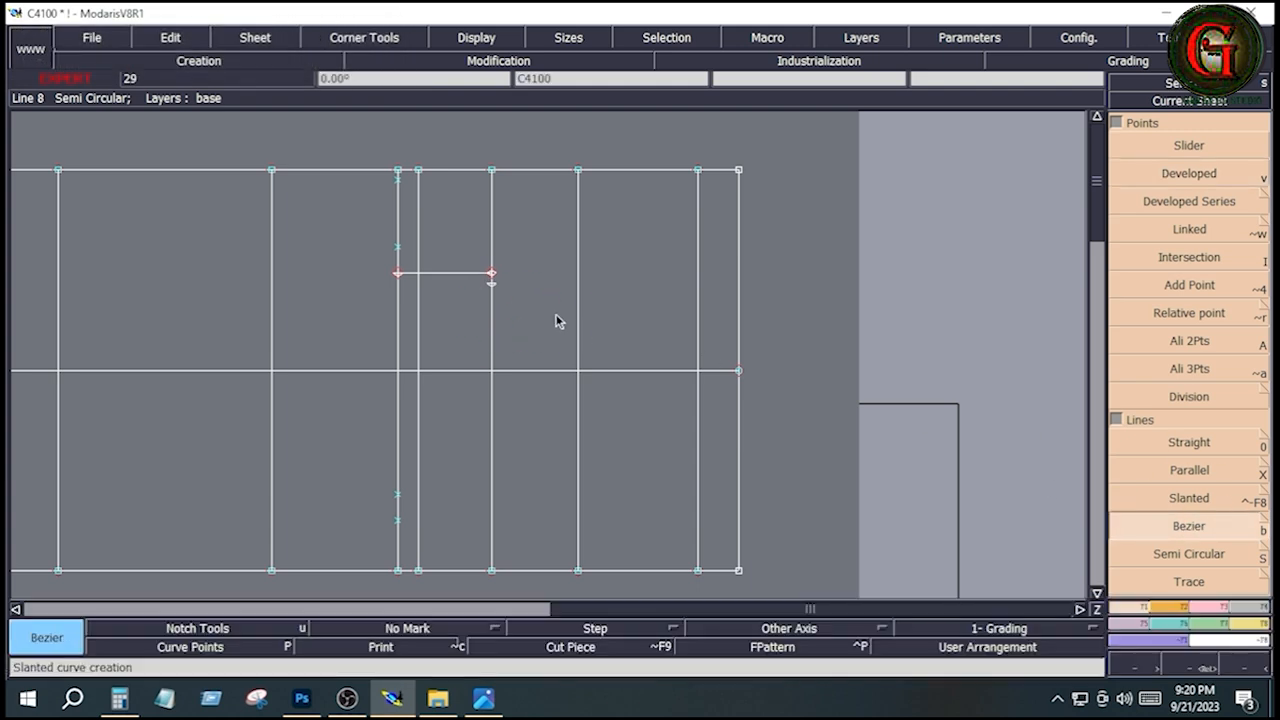
# Draw a horizontal Bezier line from the 0.375-inch point to the last construction line before the waist-side edge.
pyautogui.click(491, 285)
pyautogui.press('ctrl')
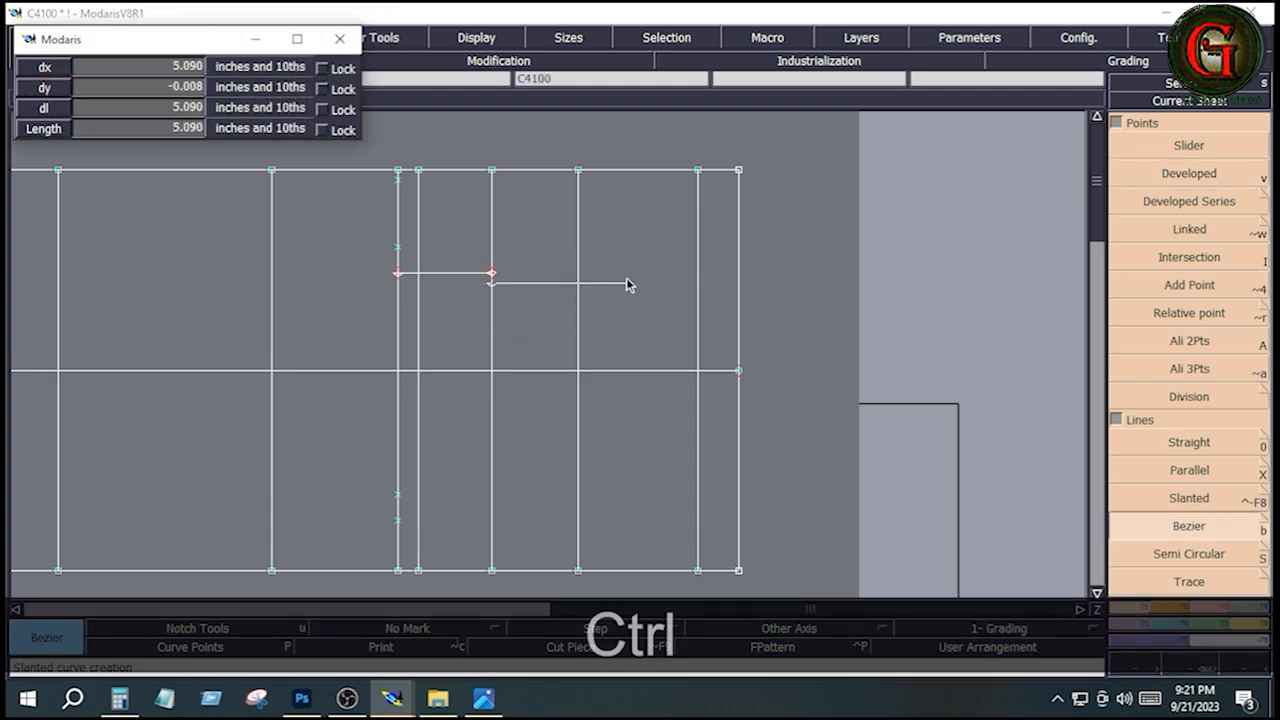
pyautogui.click(697, 288)
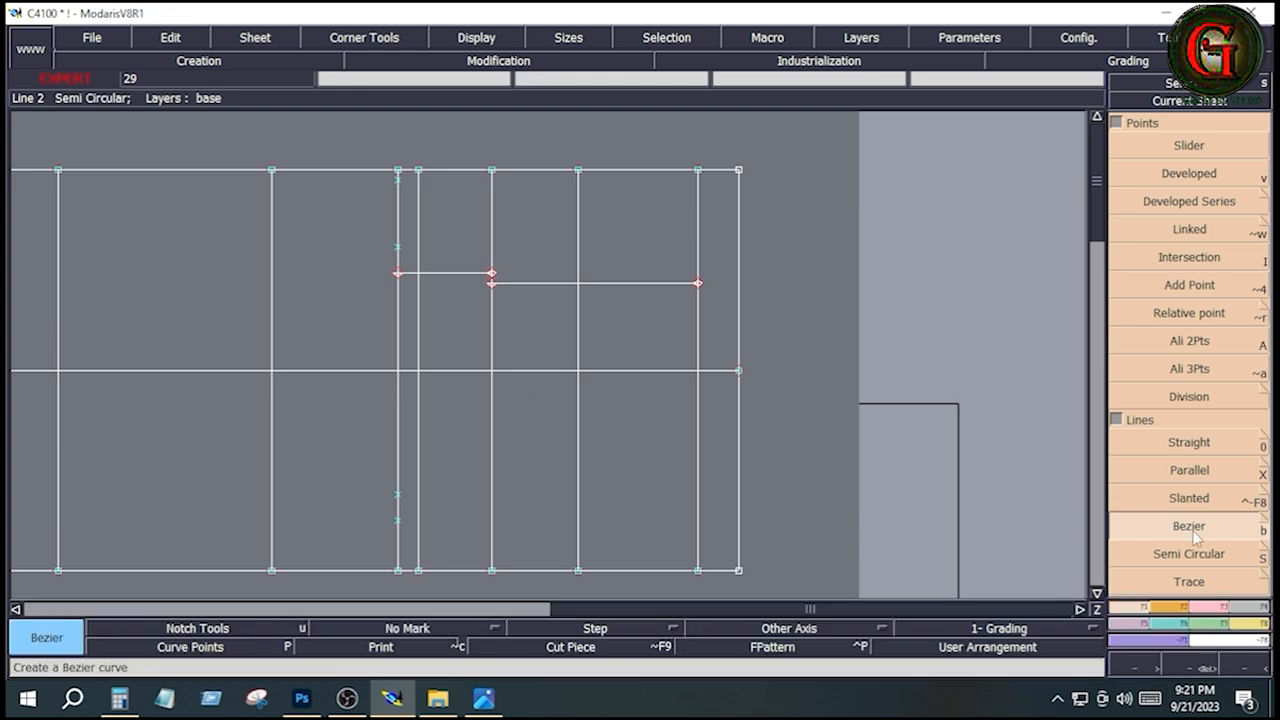
# Draw a Bezier line from the thigh-line point above the guide, through the first guide's waist-side end, to the second guide's waist-side end.
pyautogui.click(1191, 526)
pyautogui.press('Return')
pyautogui.moveTo(366, 217); pyautogui.dragTo(742, 325)
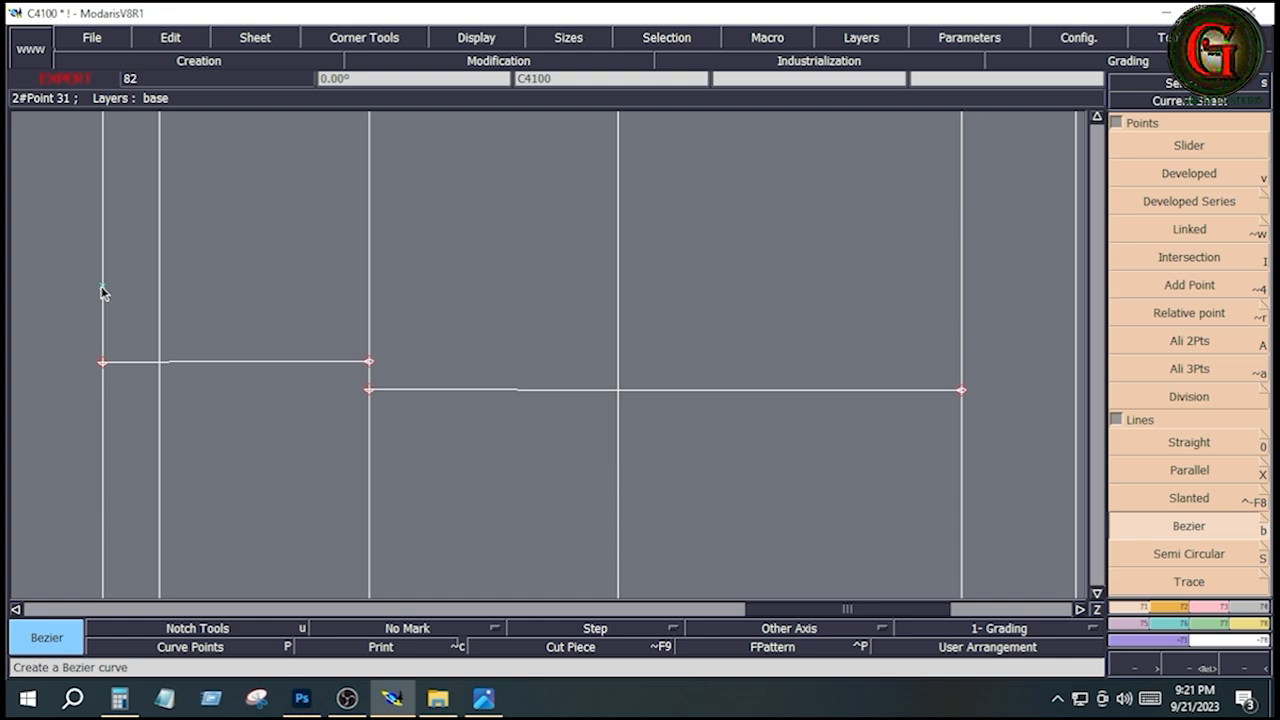
pyautogui.click(101, 286)
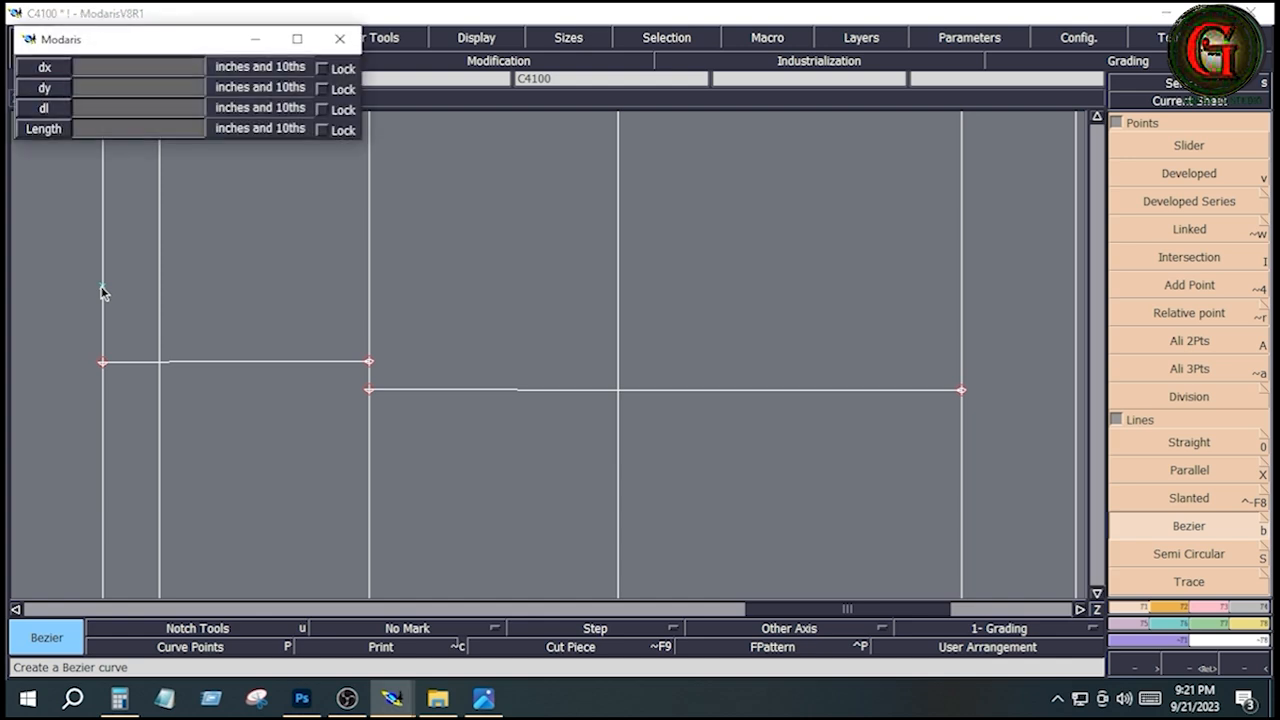
pyautogui.click(370, 366)
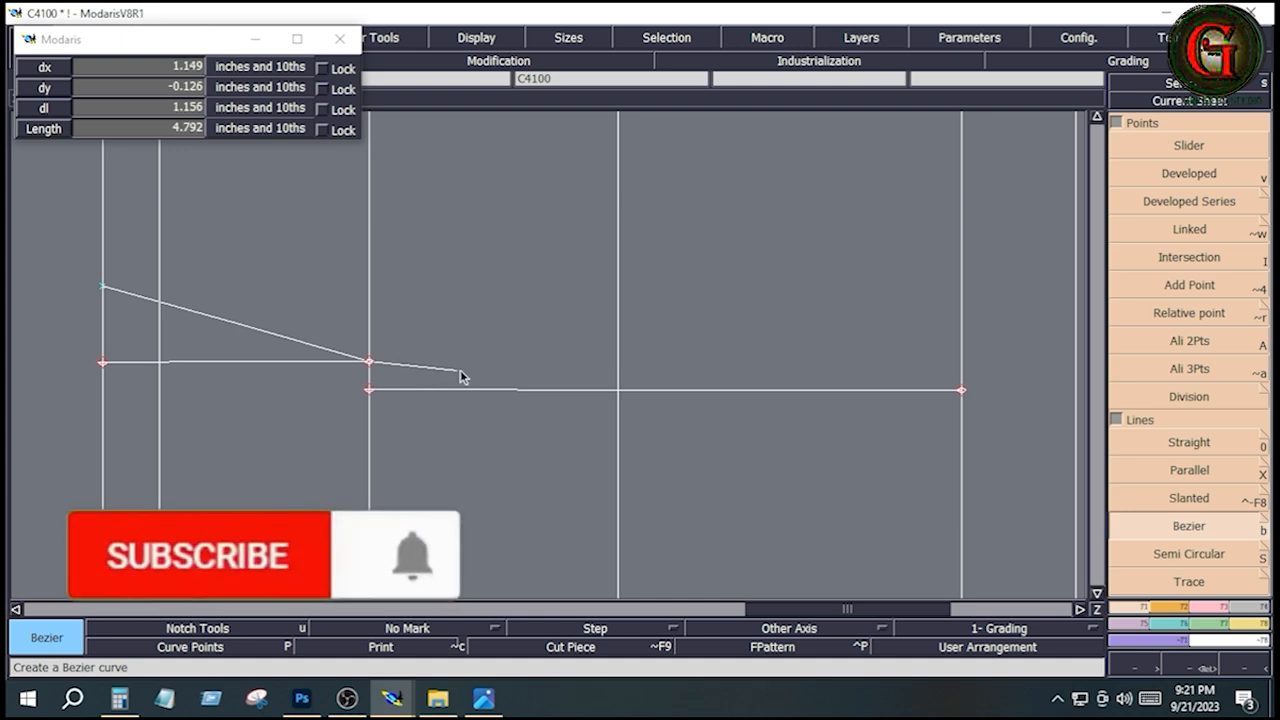
pyautogui.click(961, 391)
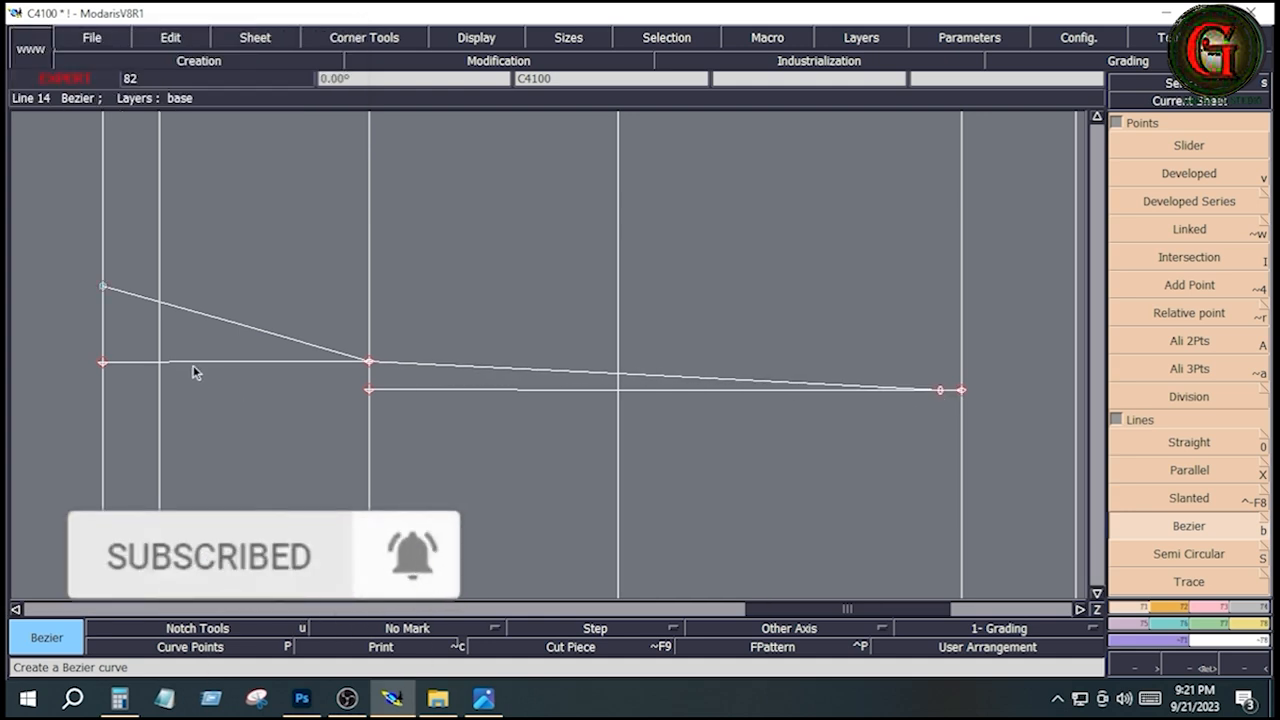
# Delete both horizontal guide lines and their leftover points below the new rise line.
pyautogui.press('Delete')
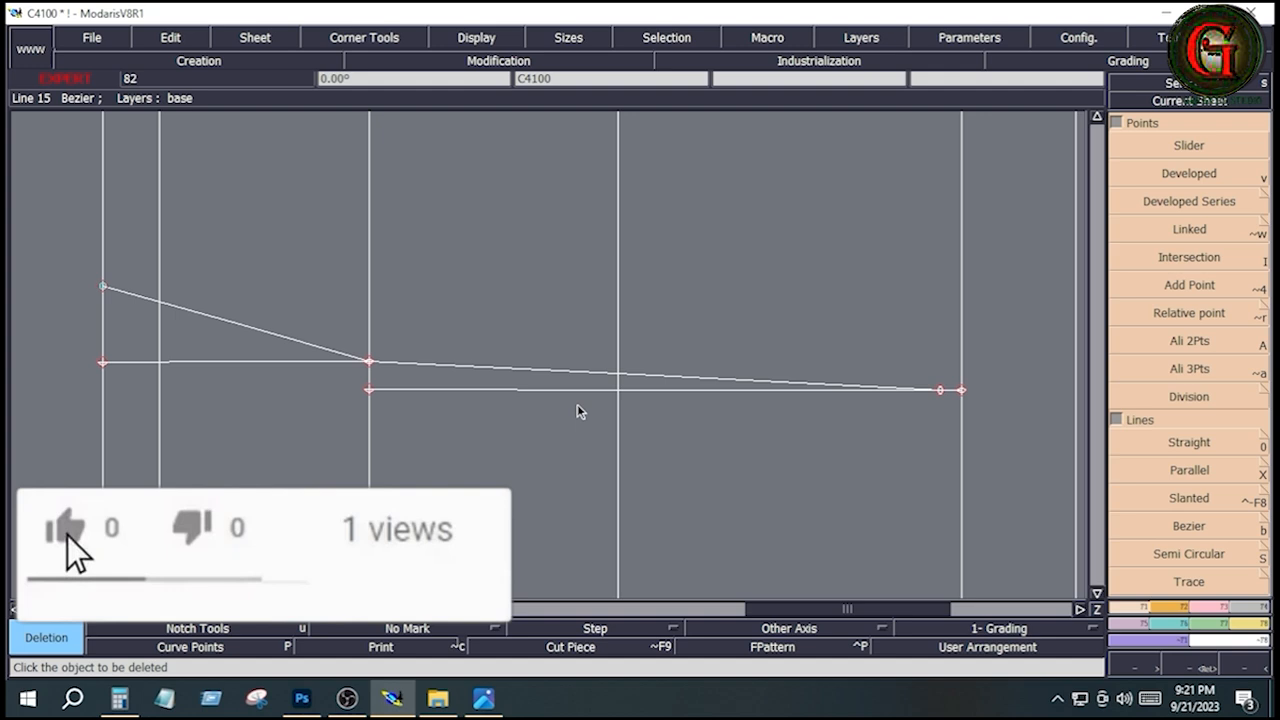
pyautogui.click(576, 390)
pyautogui.click(256, 363)
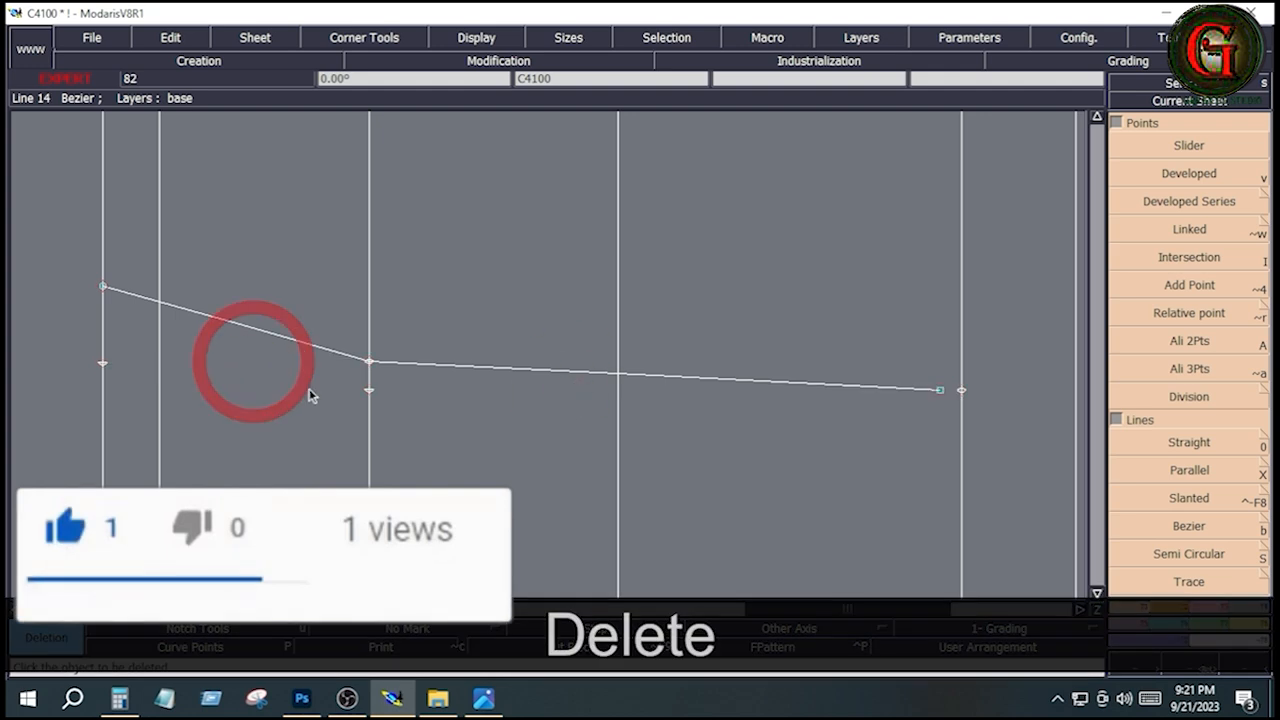
pyautogui.click(99, 362)
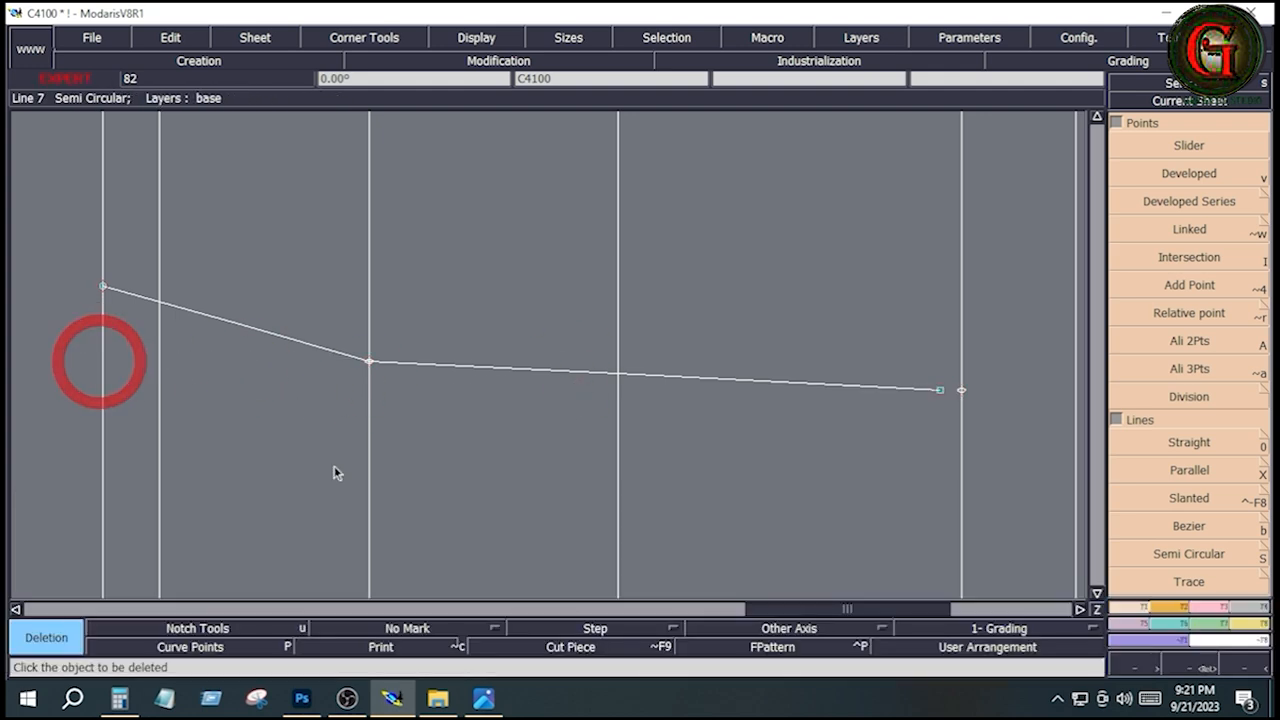
# Insert the leftover guide point at the rise line's bend into the curve and display the curve handles.
pyautogui.click(1217, 612)
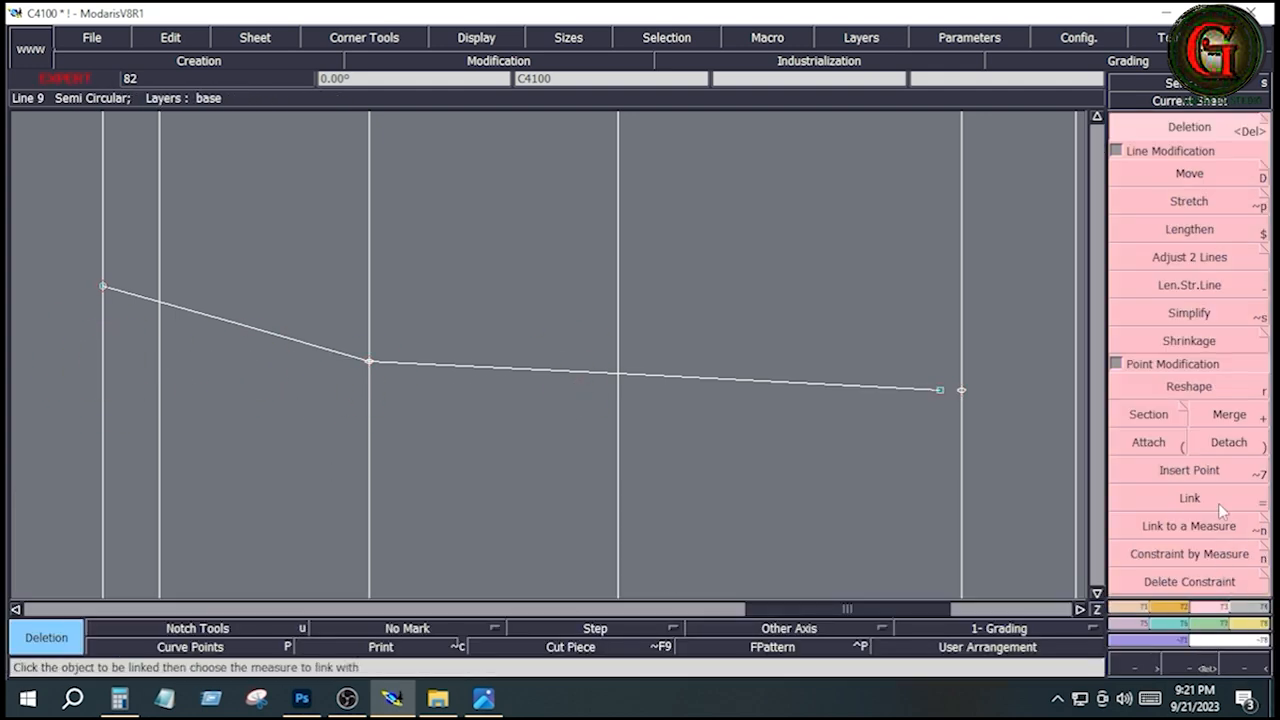
pyautogui.click(1189, 470)
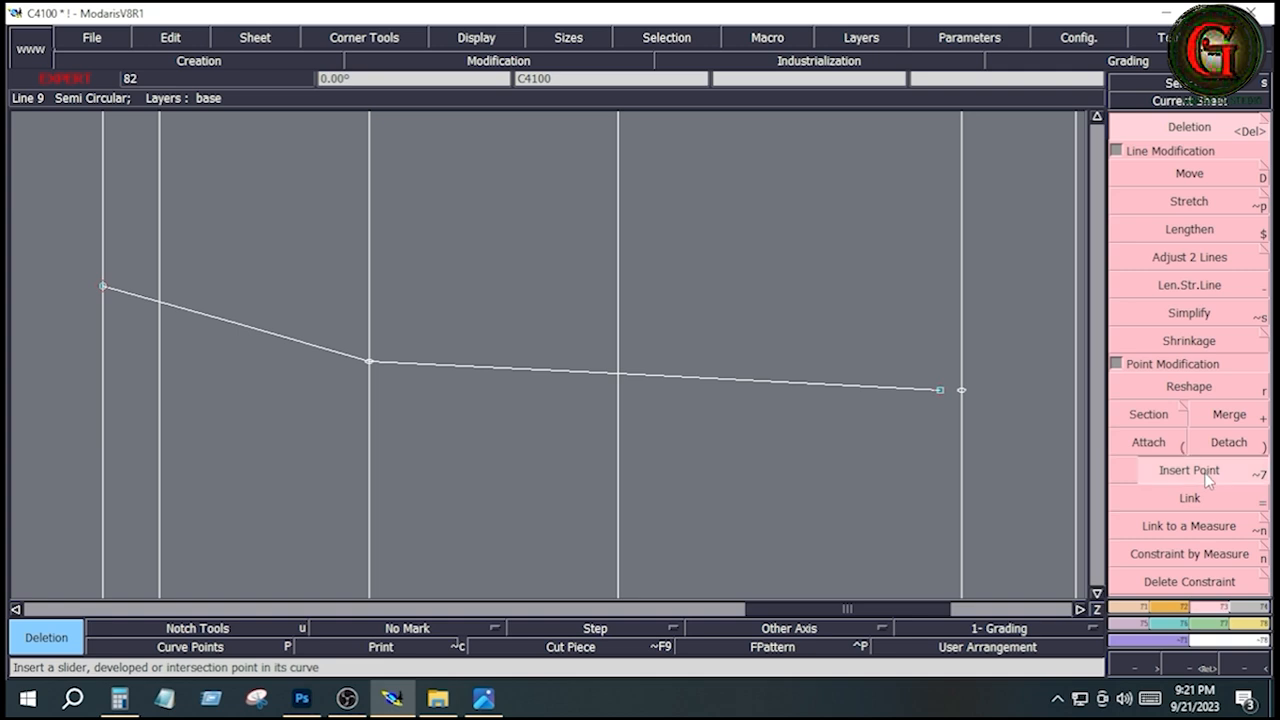
pyautogui.click(370, 362)
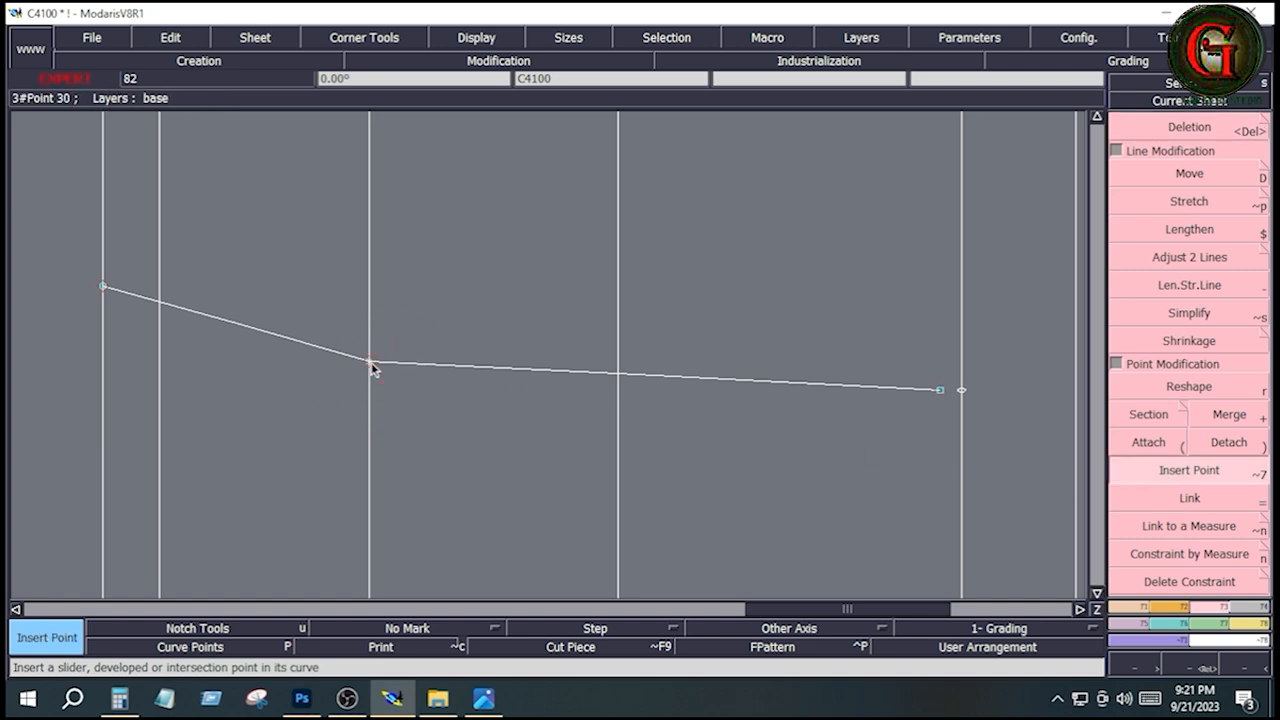
pyautogui.click(476, 37)
pyautogui.click(494, 409)
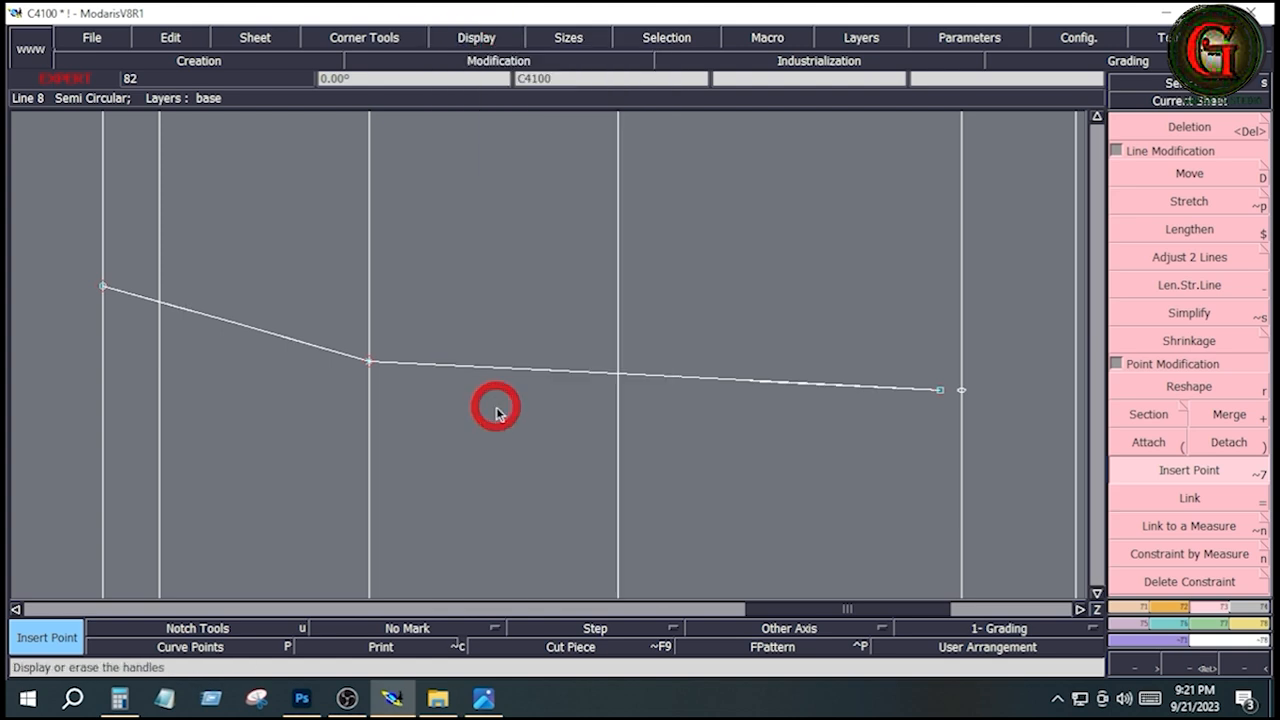
# Reshape the rise line's handles into a smooth curve sweeping steeply from the crotch end and running nearly straight toward the waist.
pyautogui.click(1198, 384)
pyautogui.click(180, 313)
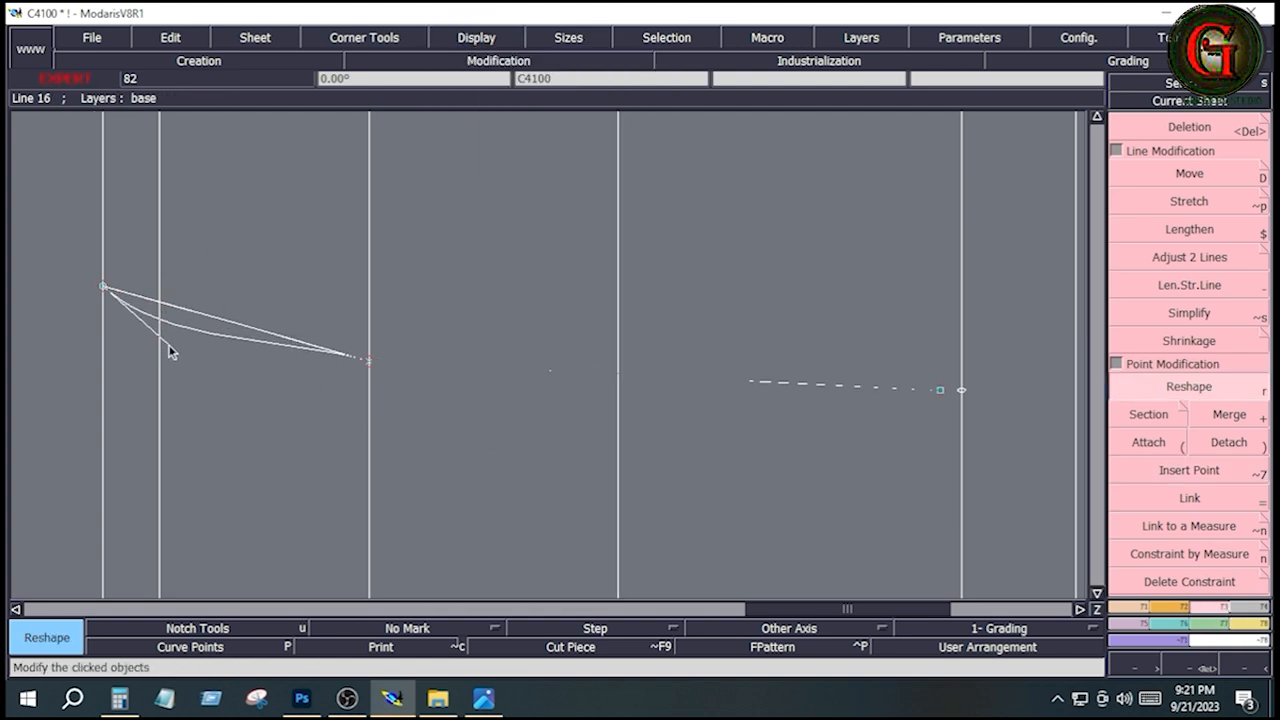
pyautogui.click(143, 360)
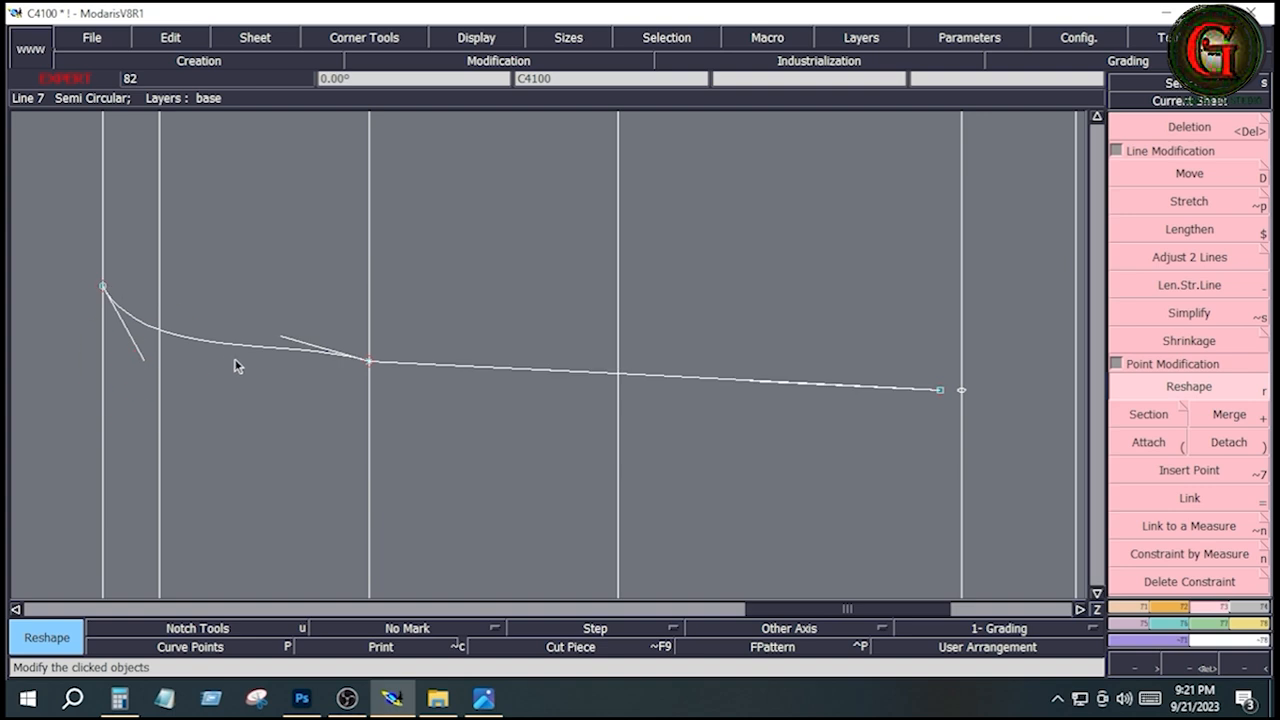
pyautogui.click(287, 352)
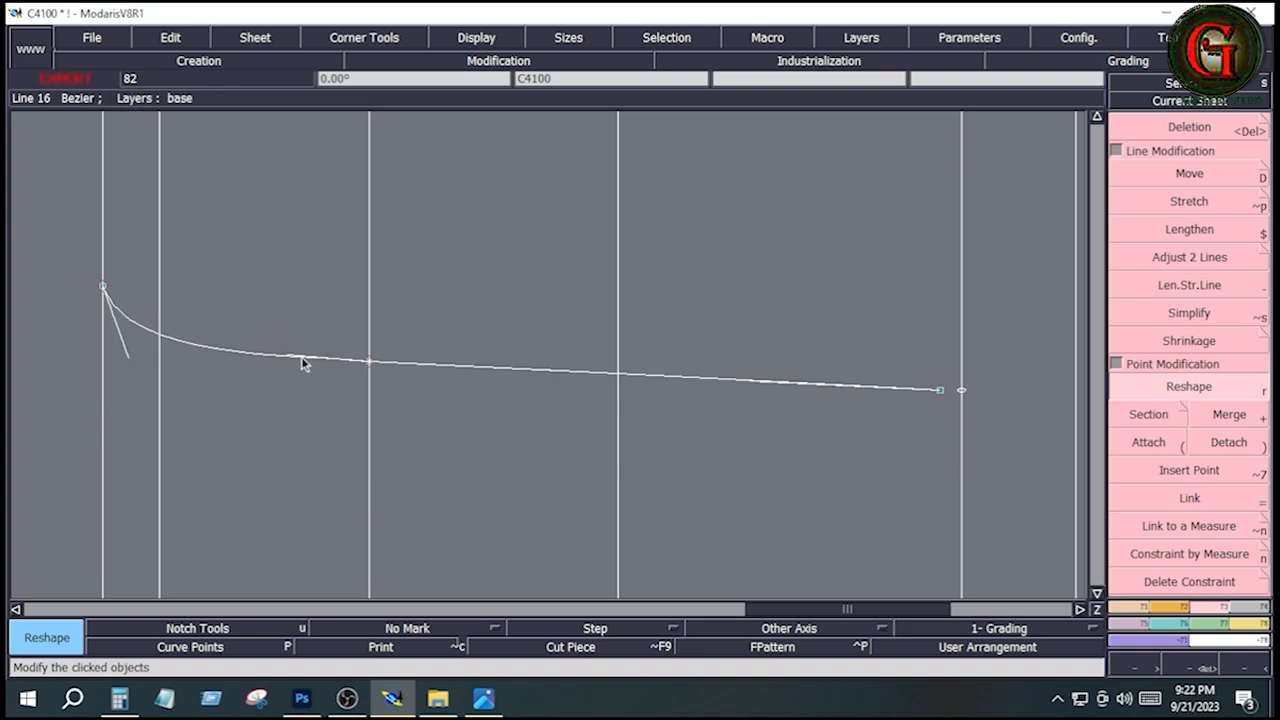
pyautogui.click(289, 356)
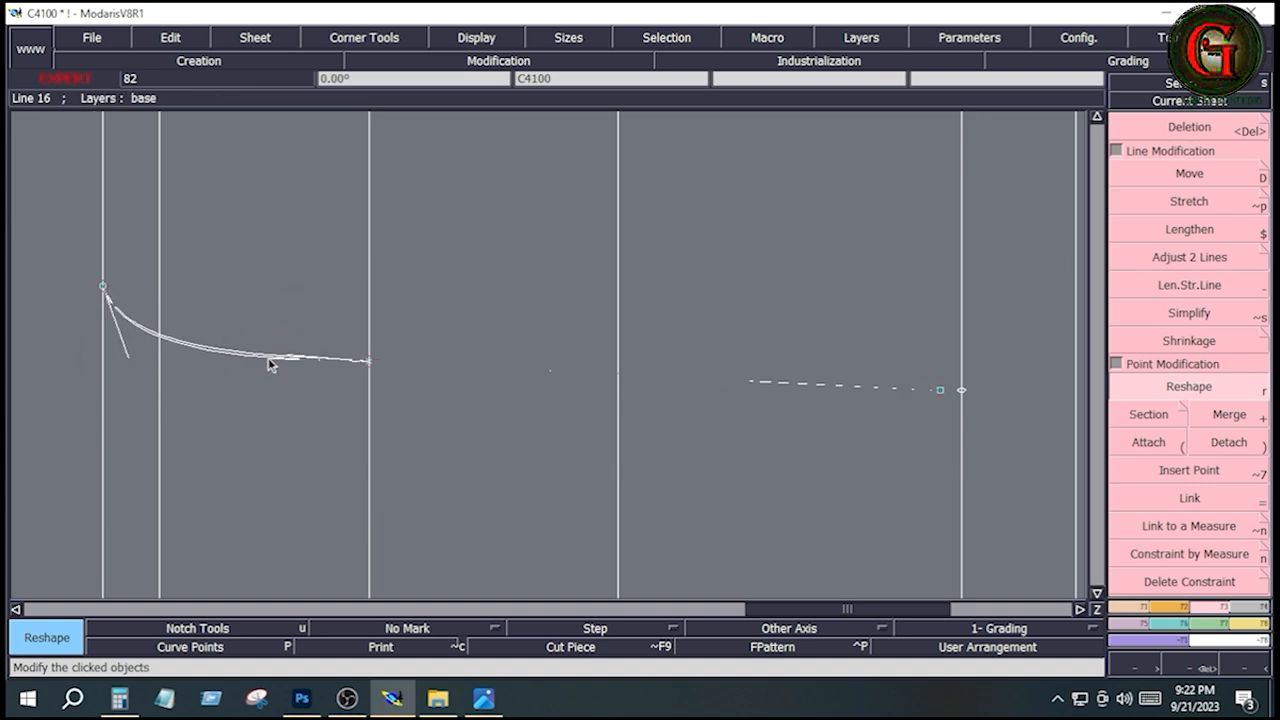
pyautogui.click(268, 362)
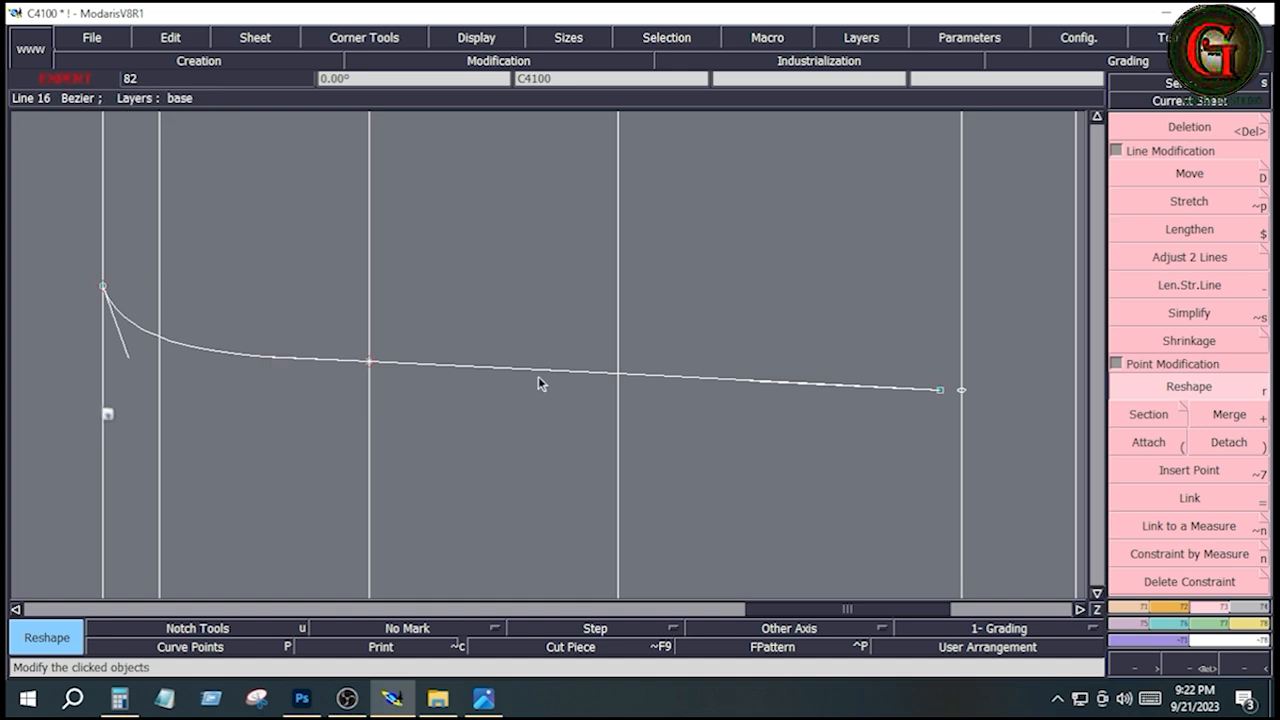
pyautogui.click(757, 389)
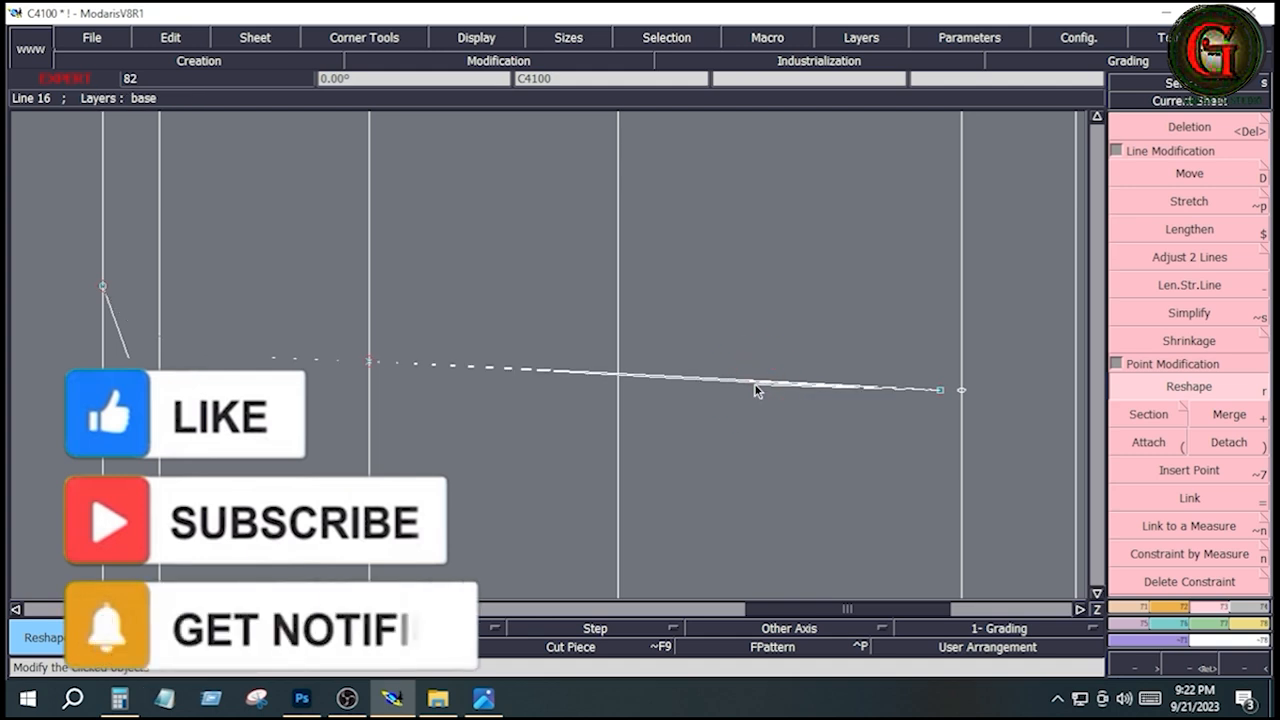
pyautogui.click(750, 381)
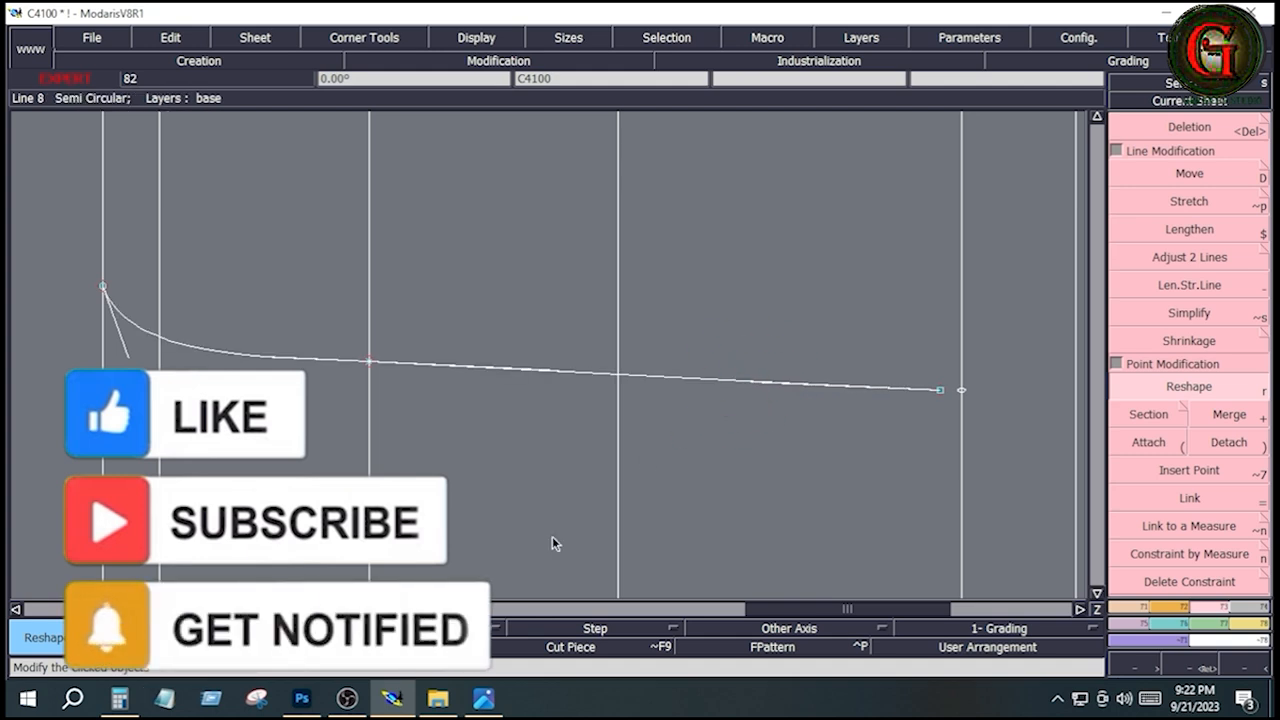
# Consult the measurement sheet image's previous page, and create a developed point on the rise curve 10.5 inches from its crotch end.
pyautogui.click(483, 697)
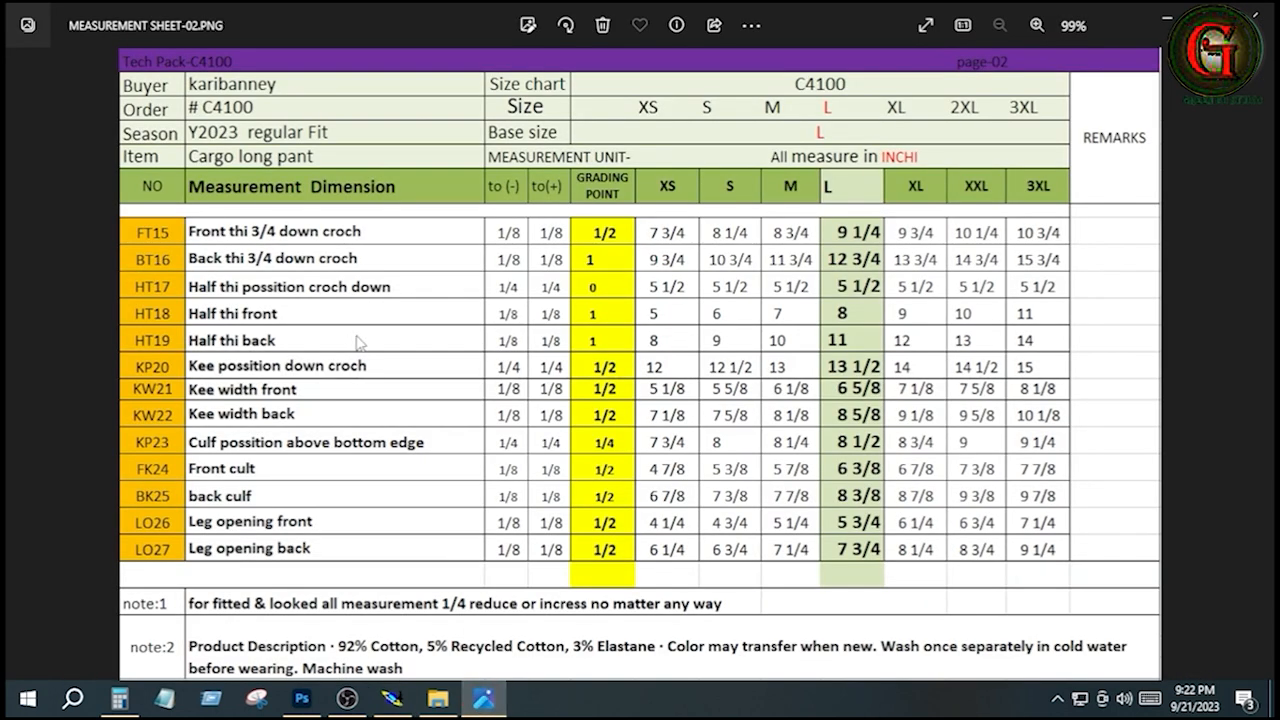
pyautogui.press('Left')
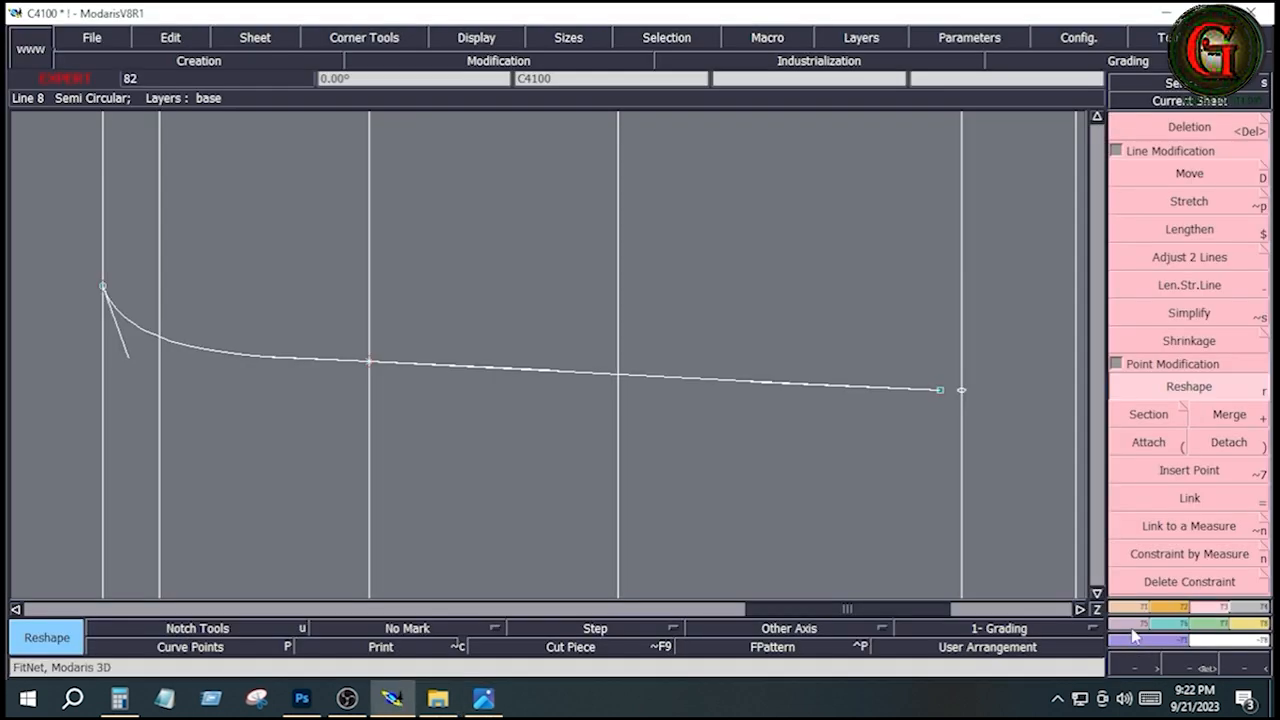
pyautogui.click(392, 698)
pyautogui.press('F1')
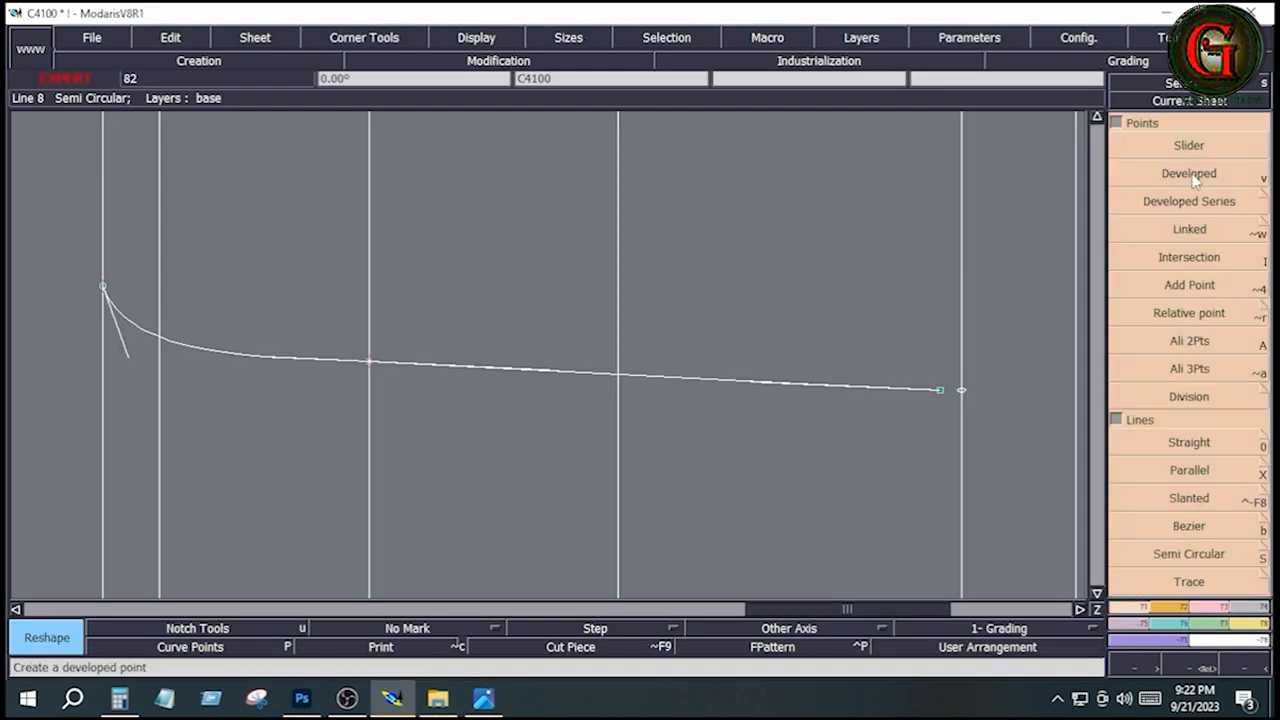
pyautogui.click(1189, 173)
pyautogui.click(103, 287)
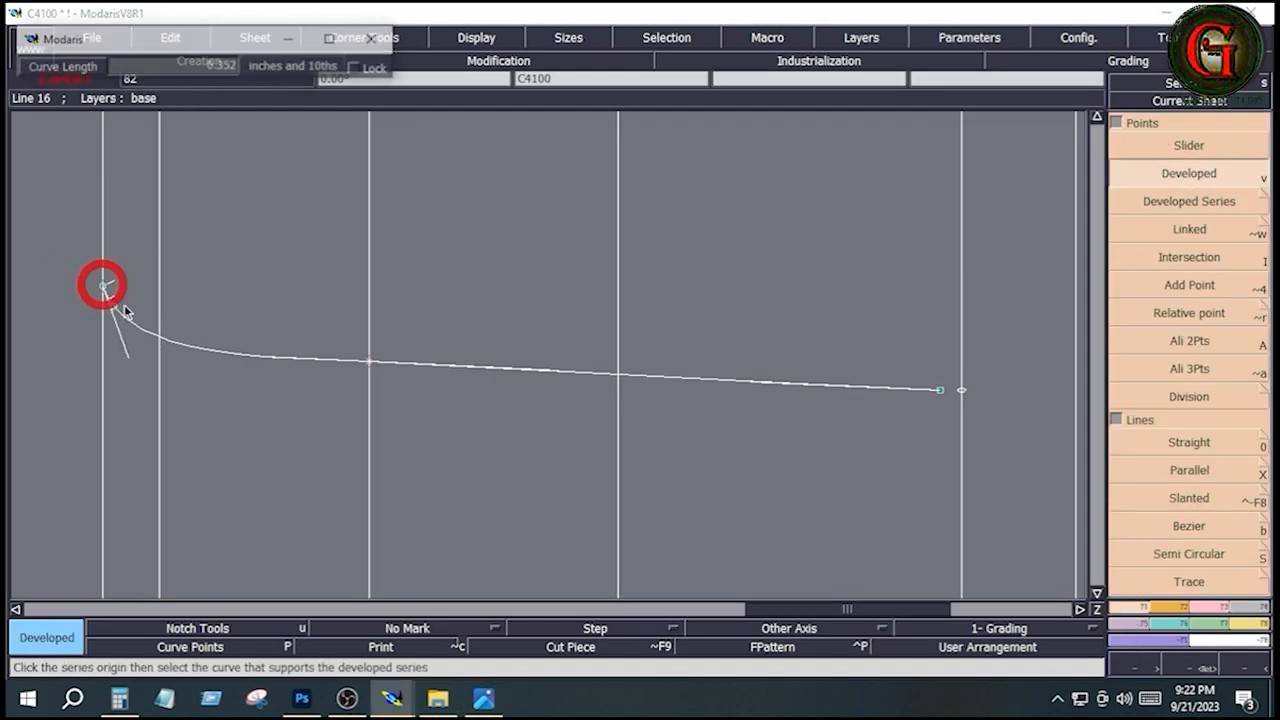
pyautogui.press('Down')
pyautogui.write('10.5')
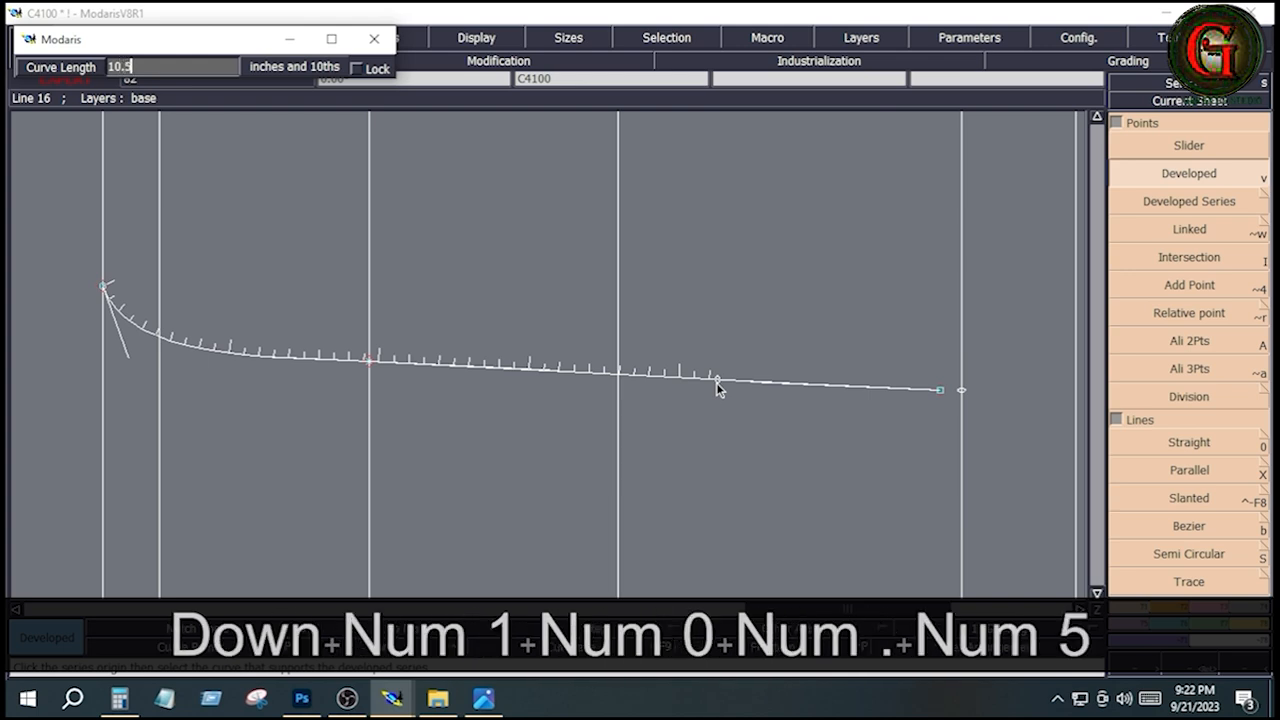
pyautogui.press('Return')
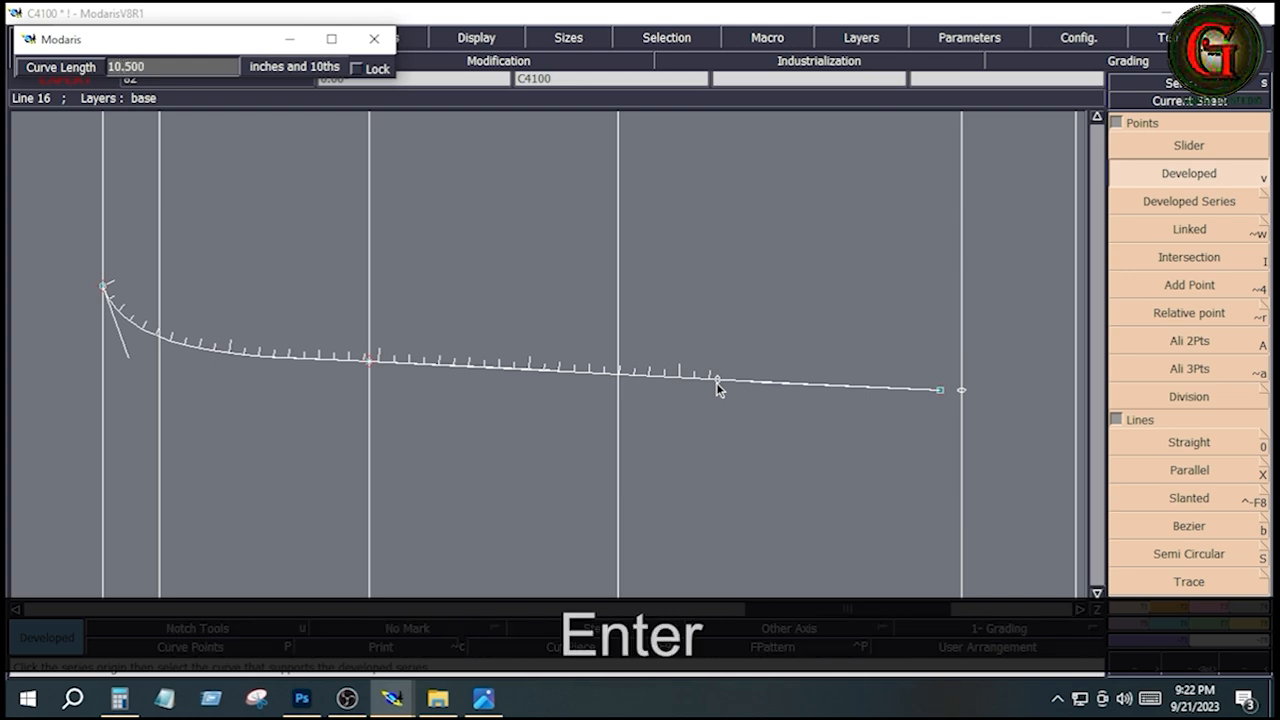
pyautogui.click(803, 443)
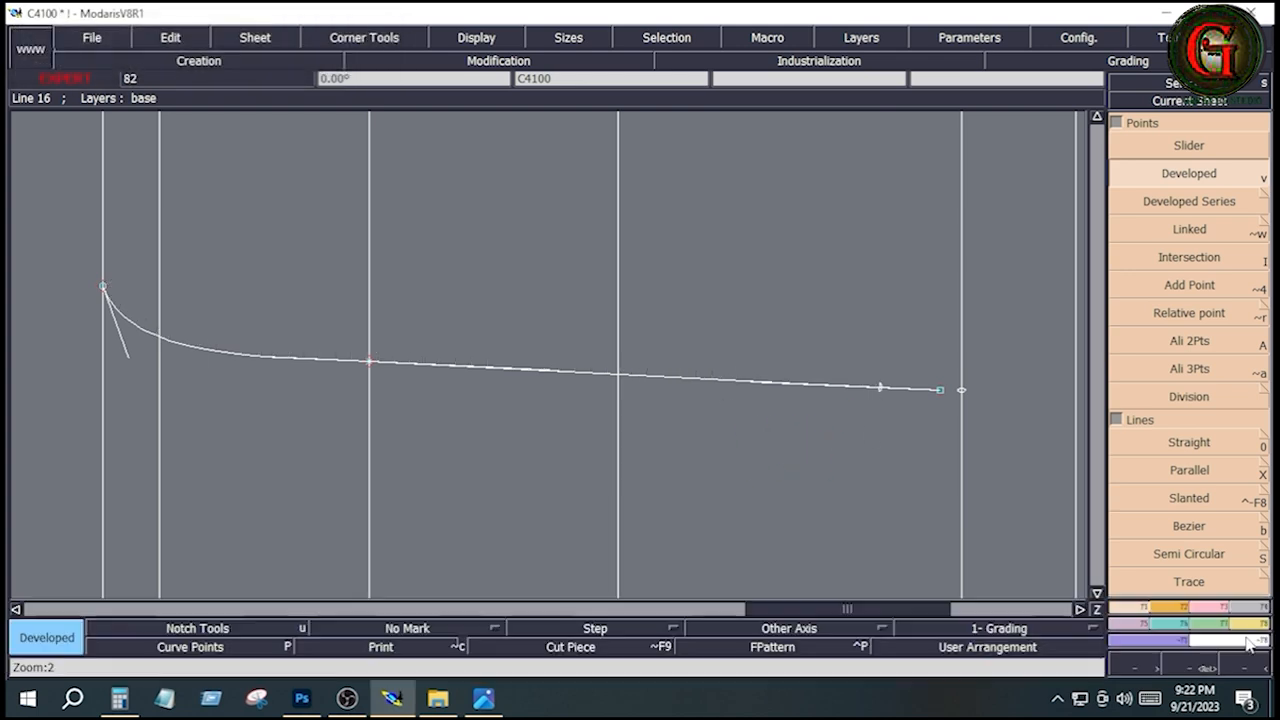
# Trim the rise curve at the 10.5-inch point by inserting that point, sectioning there, and deleting the leftover segment and guide point.
pyautogui.click(1223, 609)
pyautogui.click(1198, 473)
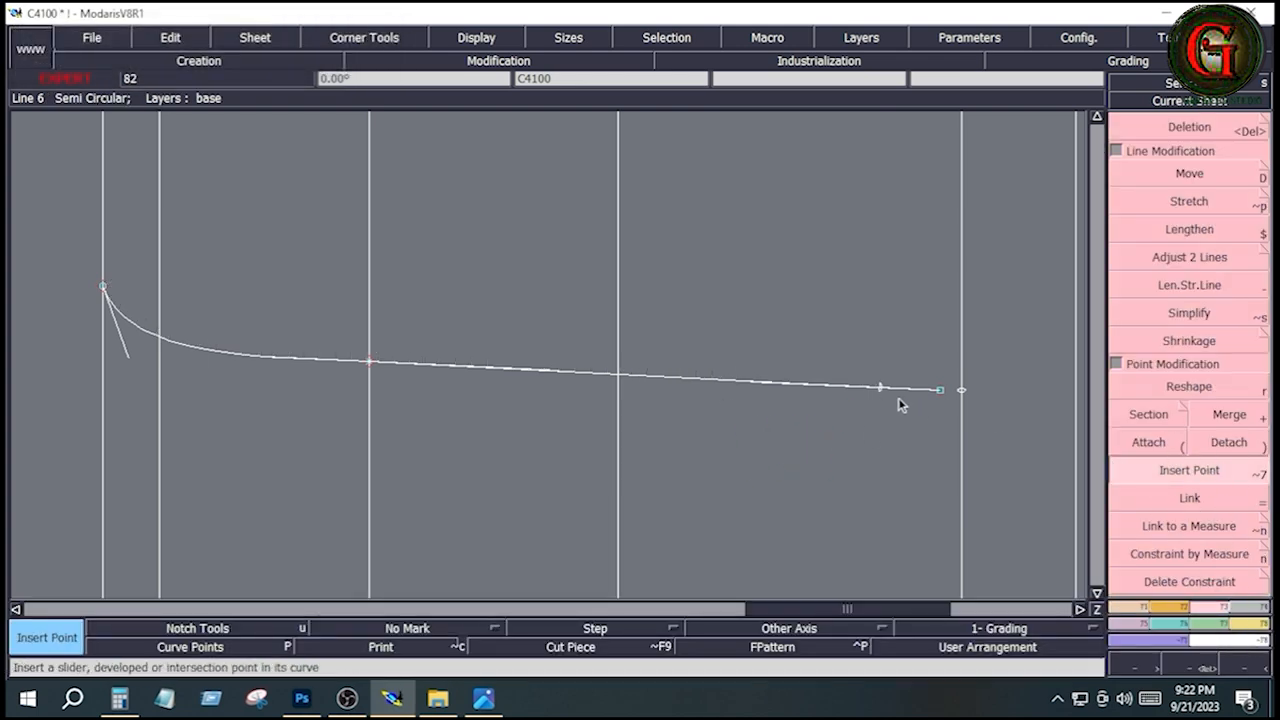
pyautogui.click(878, 389)
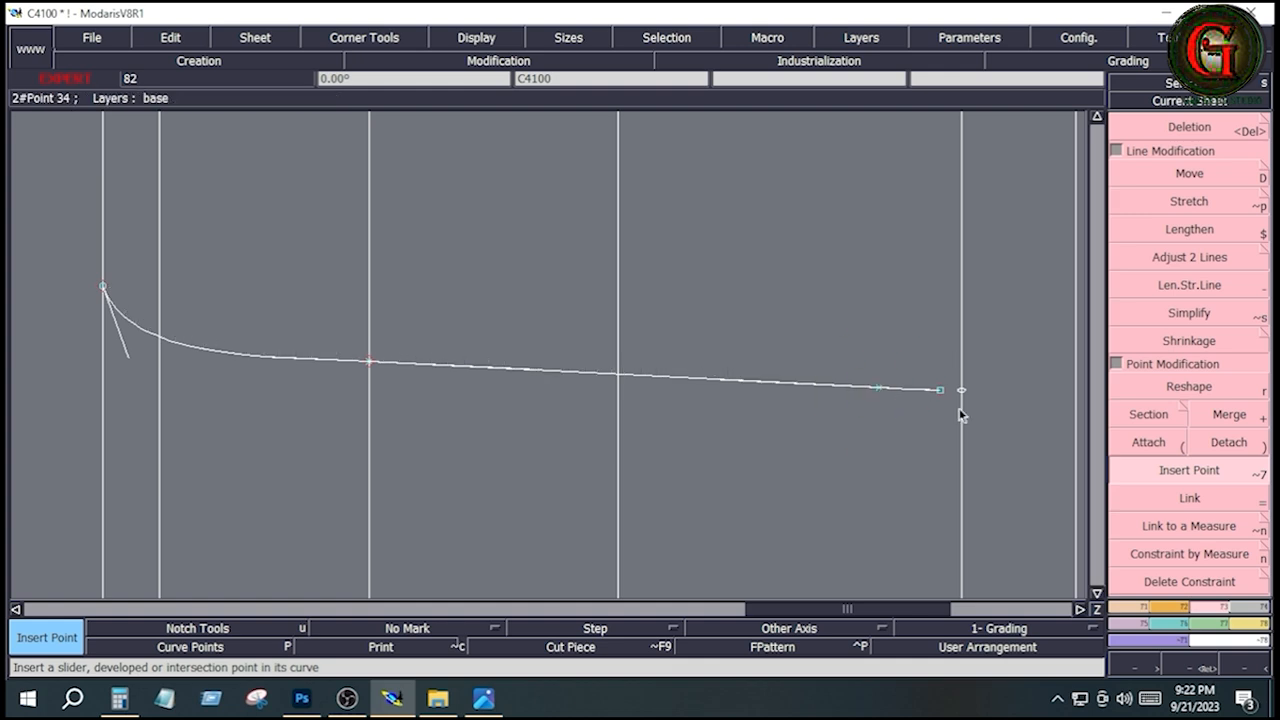
pyautogui.click(1157, 416)
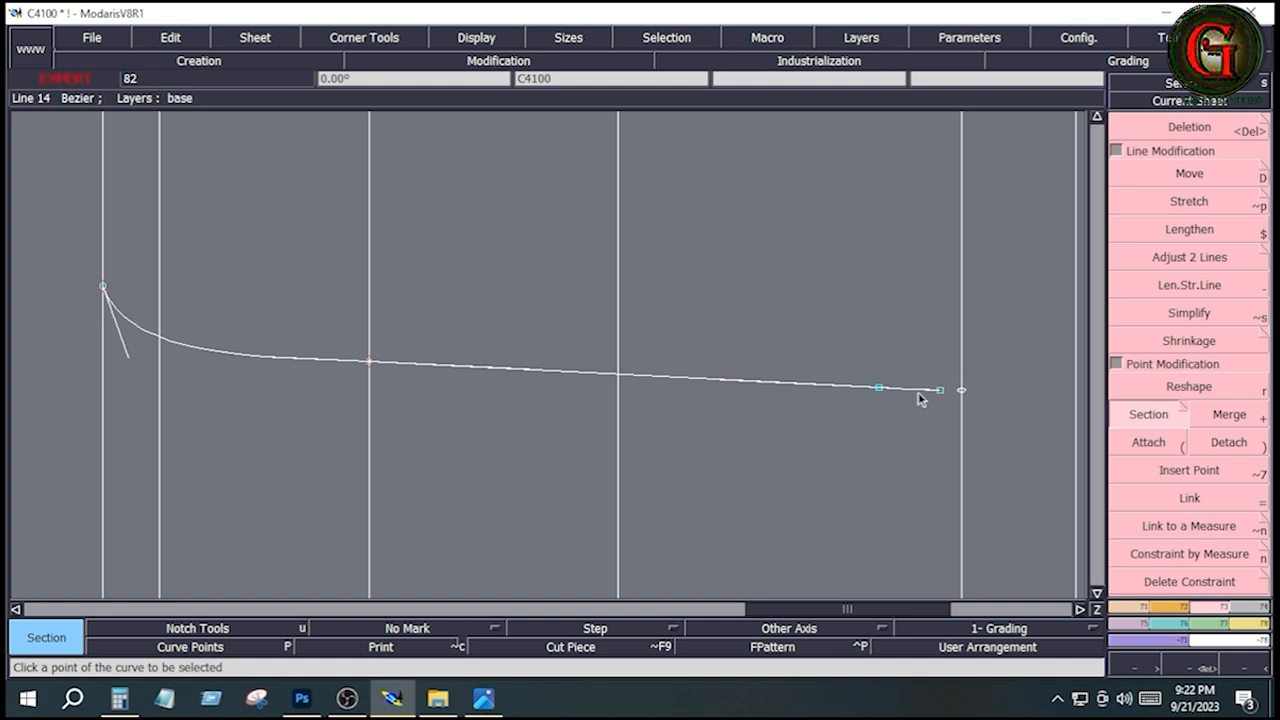
pyautogui.press('Delete')
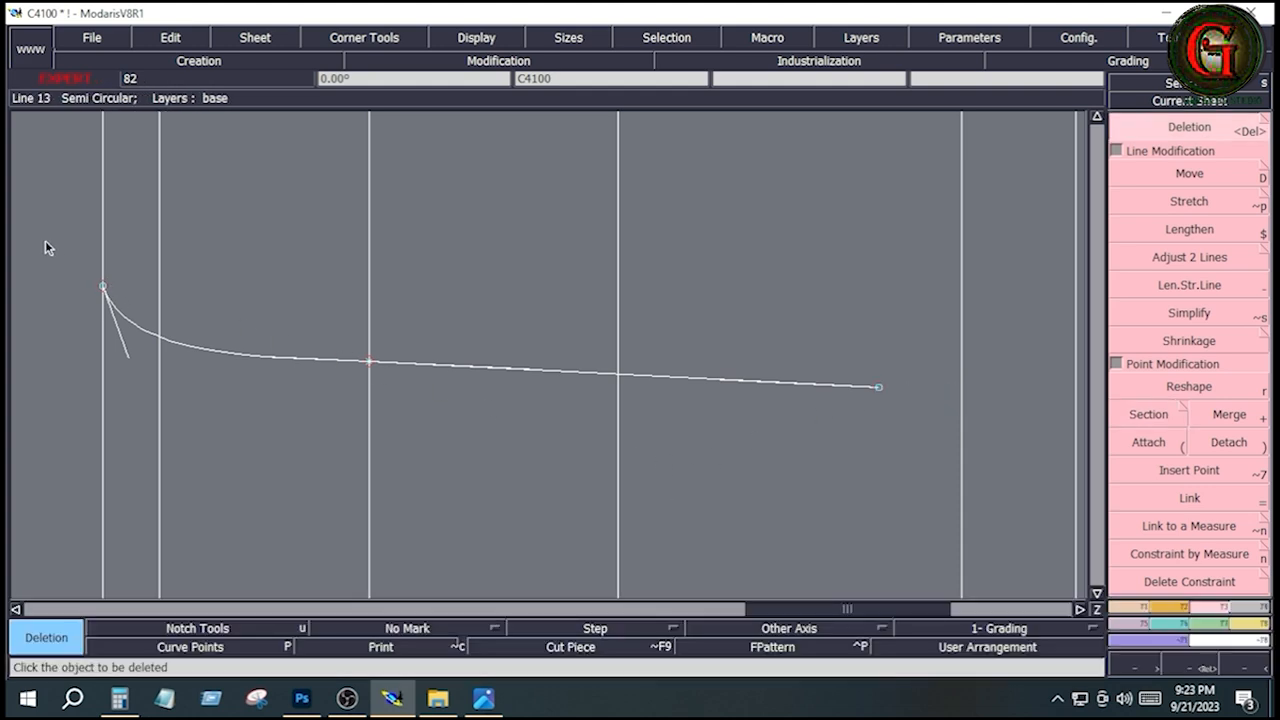
# Select the finished rise curve and save the C4100 model, continuing past the anomaly warnings.
pyautogui.moveTo(41, 240); pyautogui.dragTo(917, 457)
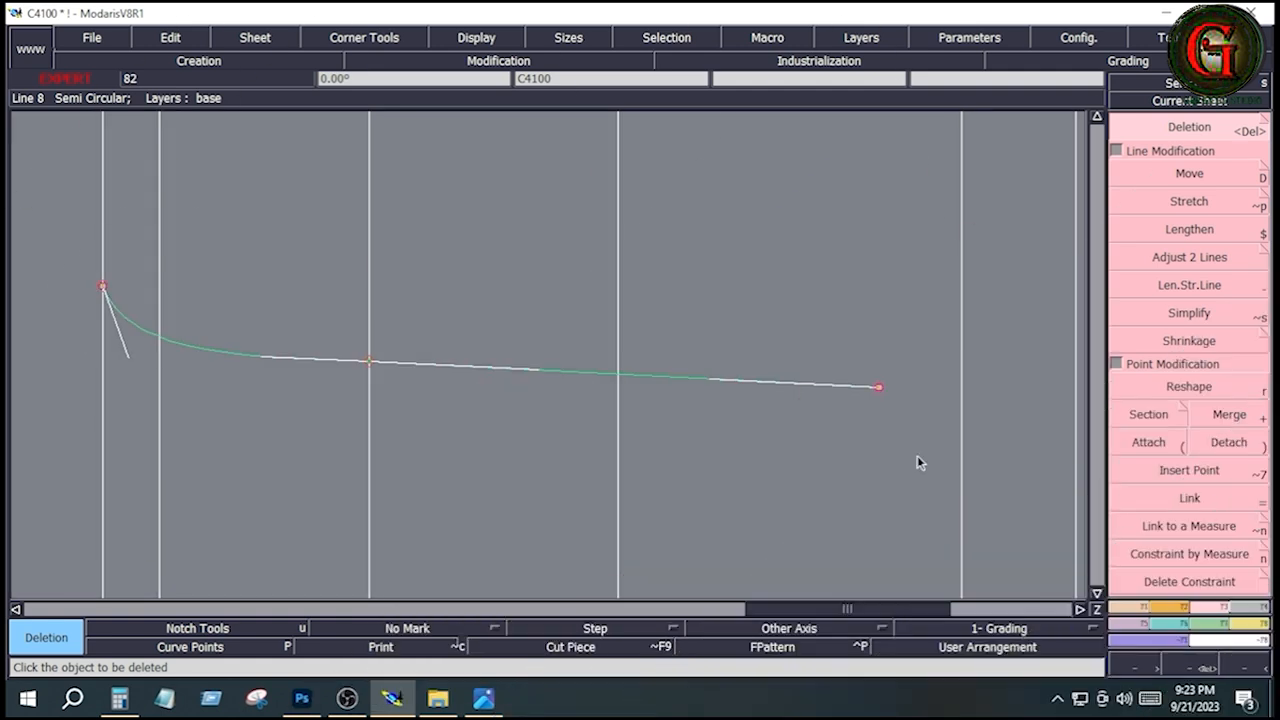
pyautogui.click(92, 38)
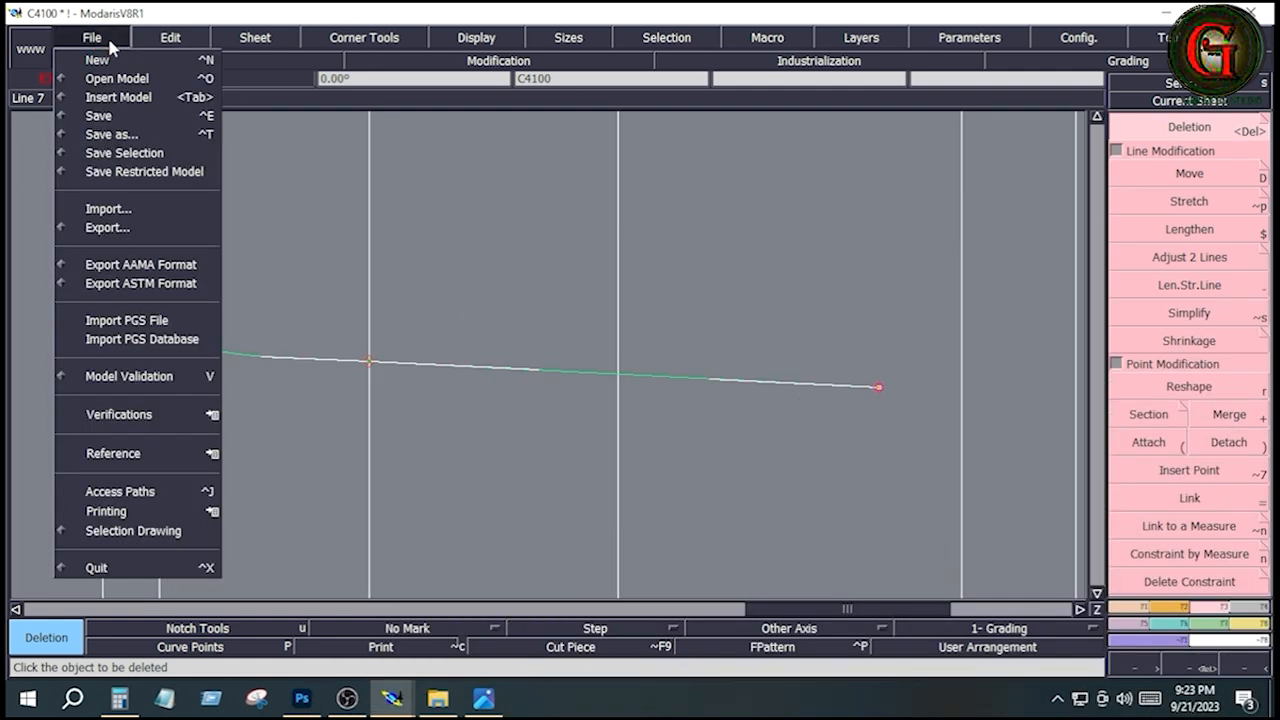
pyautogui.click(98, 116)
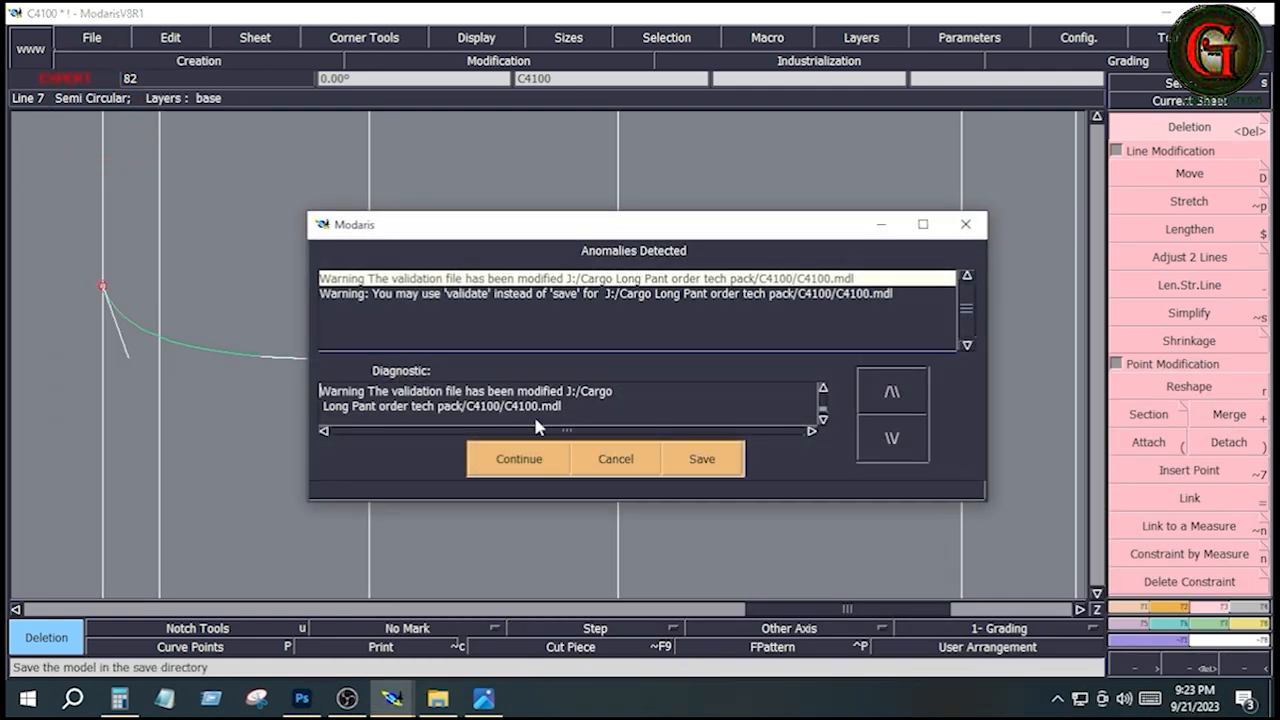
pyautogui.click(531, 468)
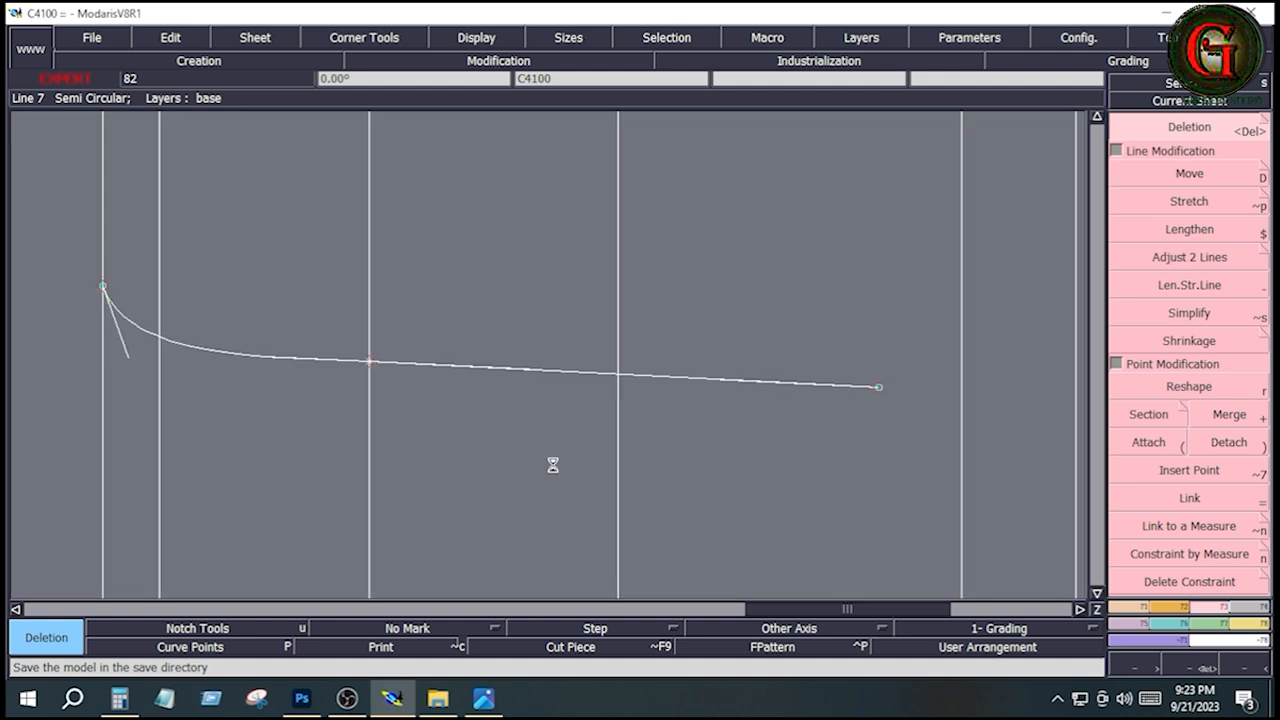
pyautogui.press('Home')
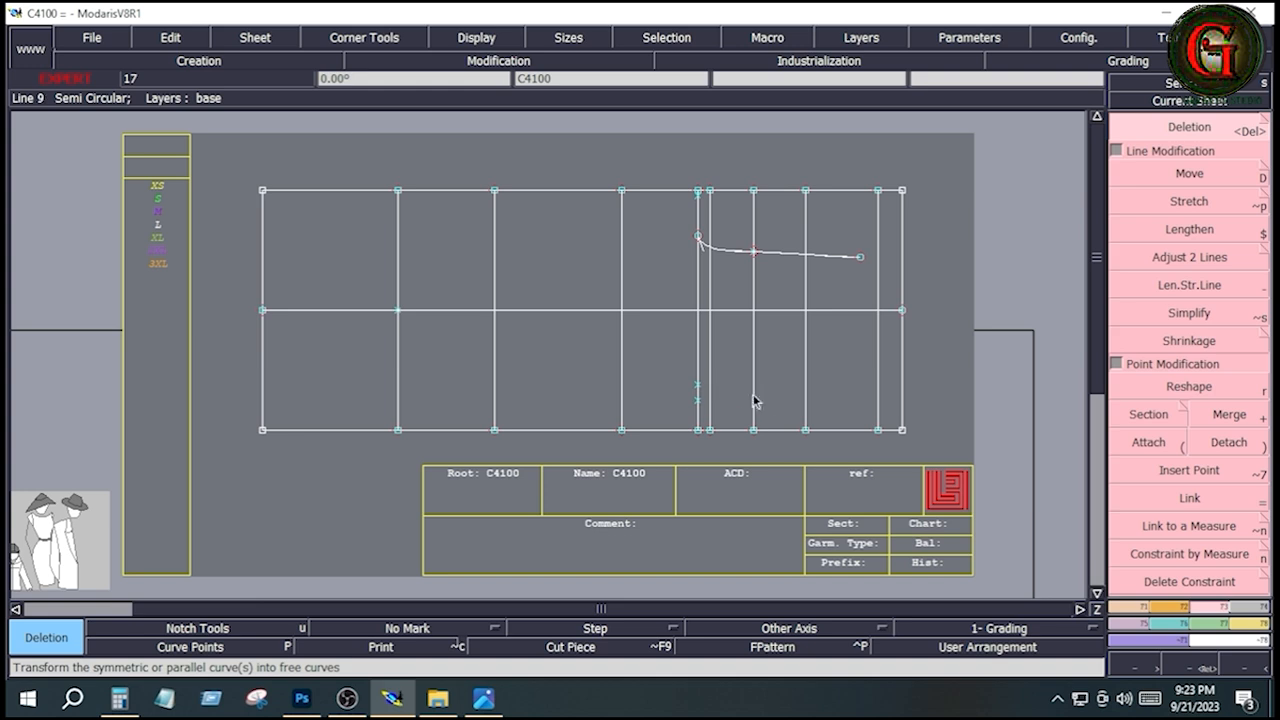
pyautogui.press('Return')
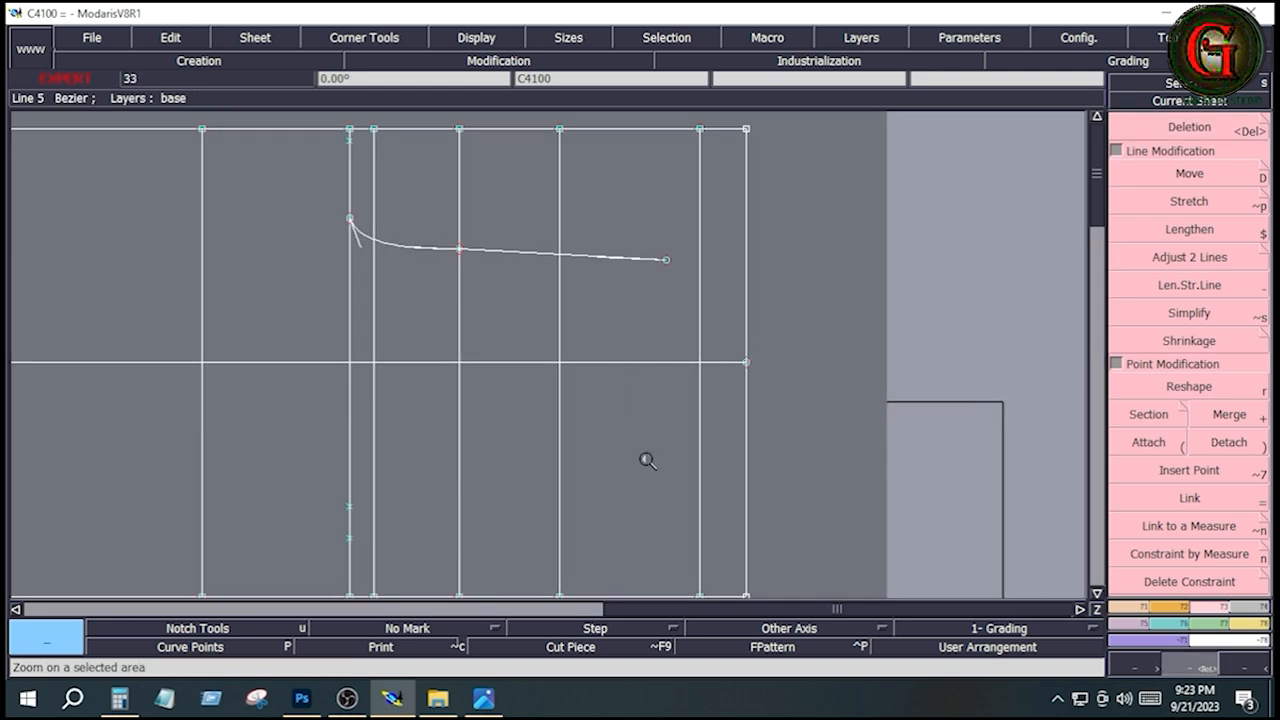
# Draw a vertical Bezier guide line down from the waist end of the rise curve, ending just short of the pattern frame's lower edge.
pyautogui.click(1140, 608)
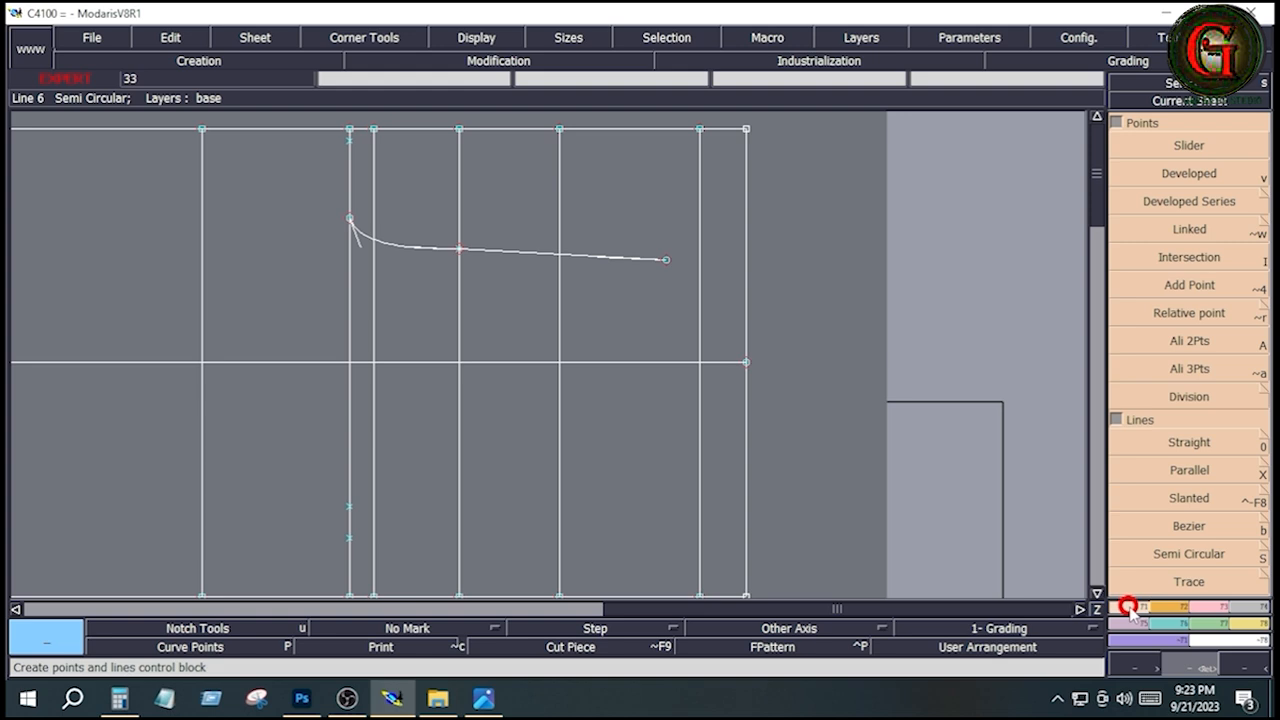
pyautogui.click(1187, 528)
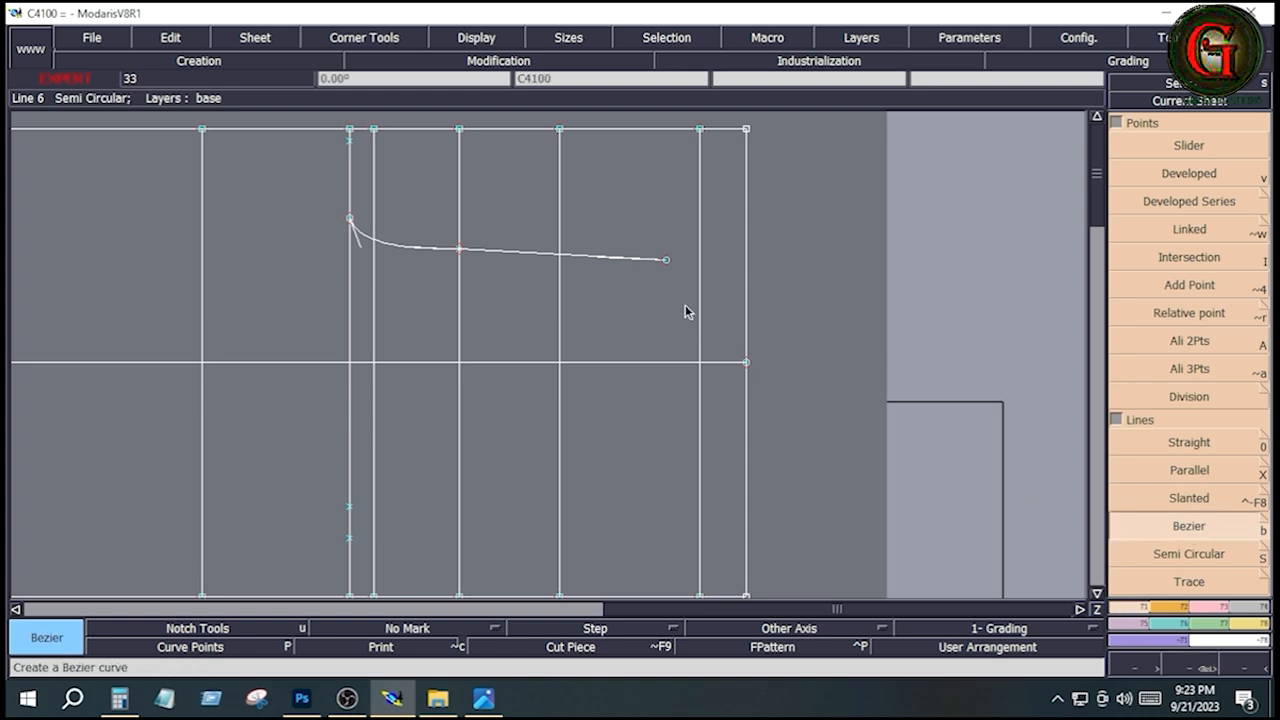
pyautogui.click(667, 262)
pyautogui.press('ctrl')
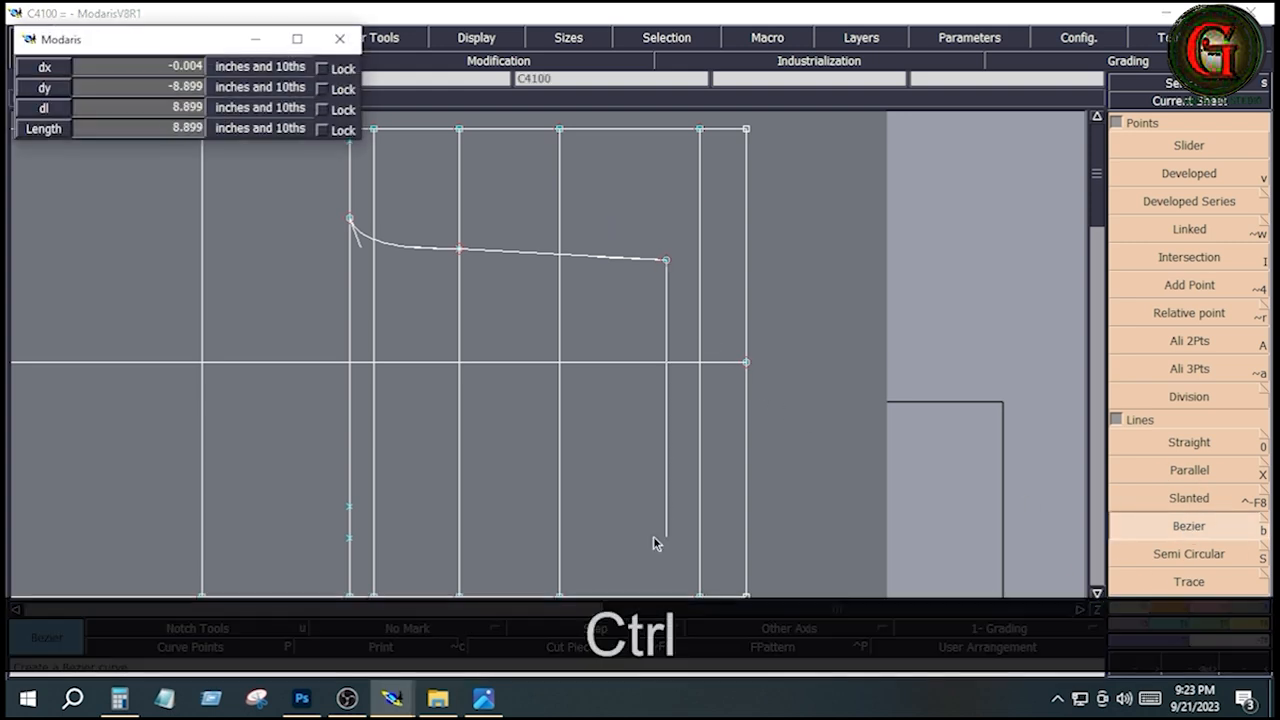
pyautogui.hotkey('ctrl', 'z')
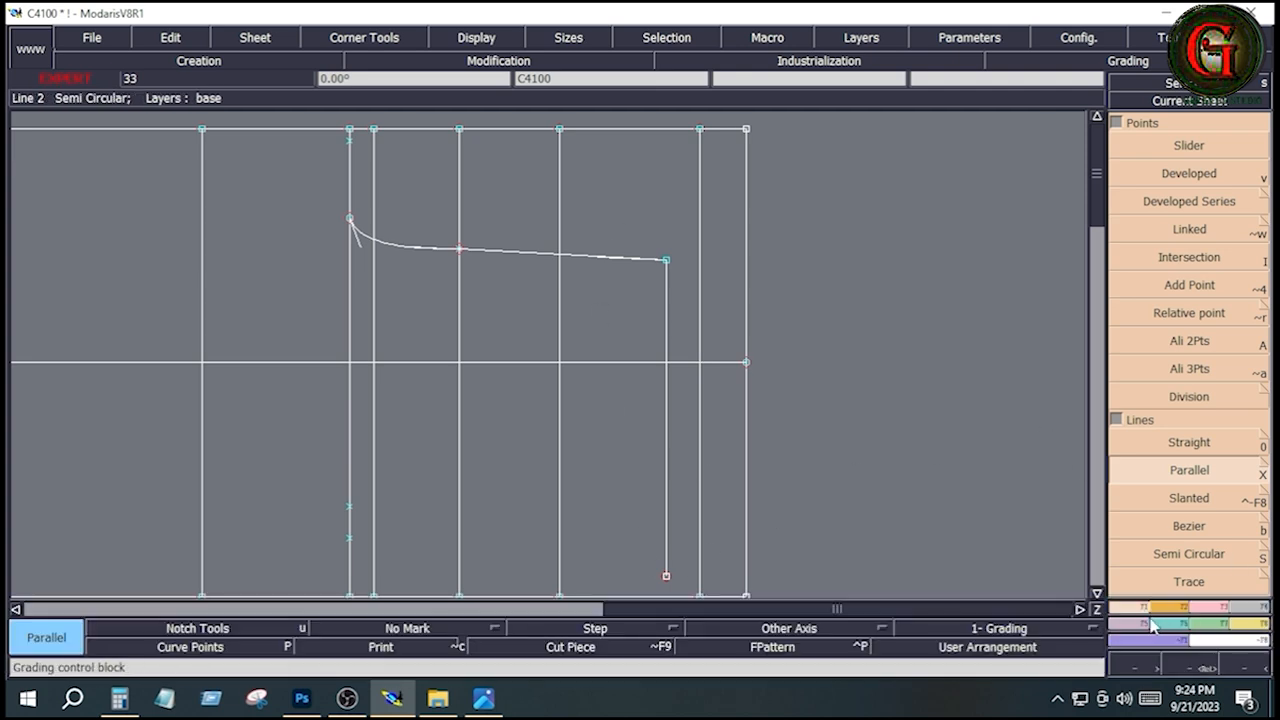
# Check the measurement sheet image, and draw a 7.5-inch Bezier waist edge from the rise curve's waist end to the vertical waist line.
pyautogui.click(483, 703)
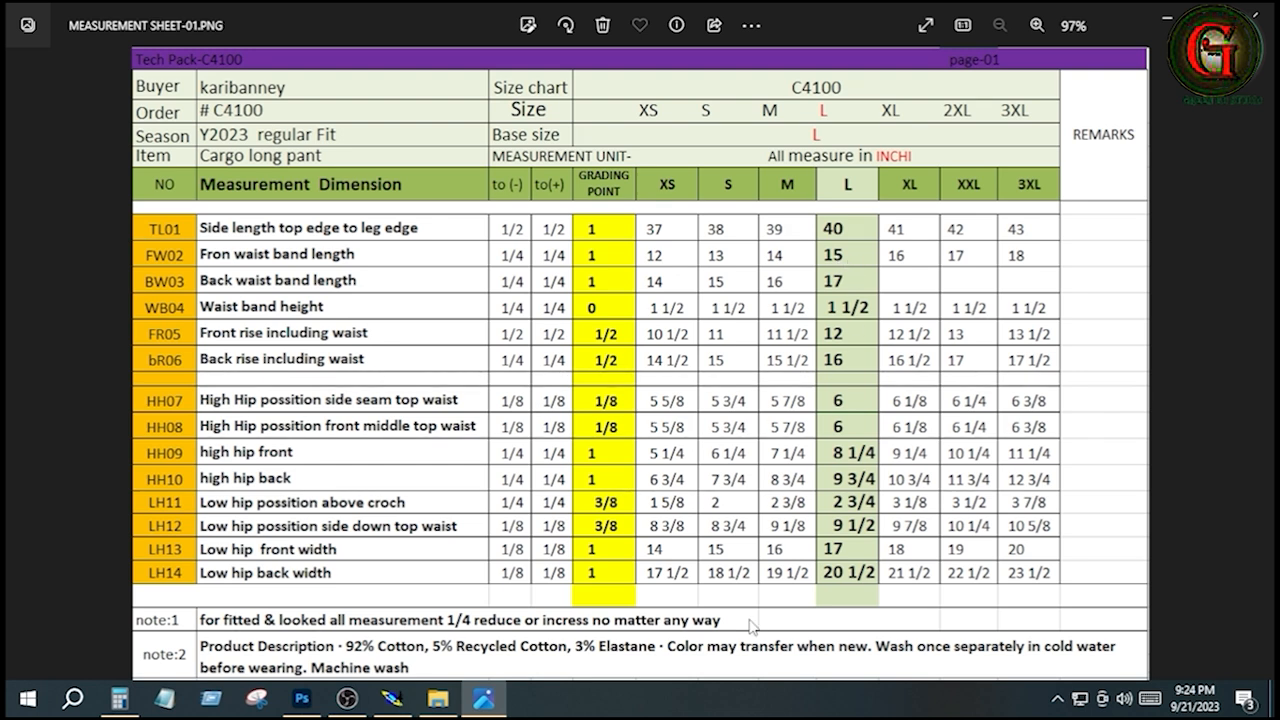
pyautogui.click(391, 698)
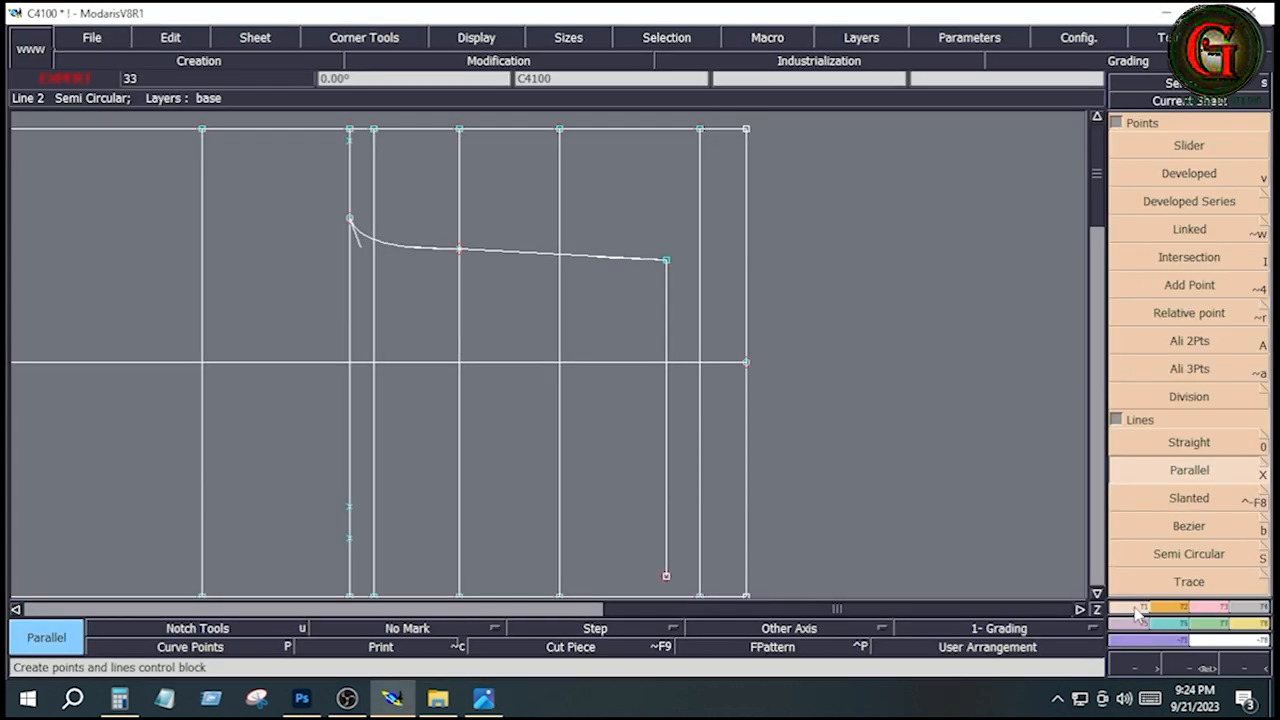
pyautogui.click(1189, 526)
pyautogui.click(666, 260)
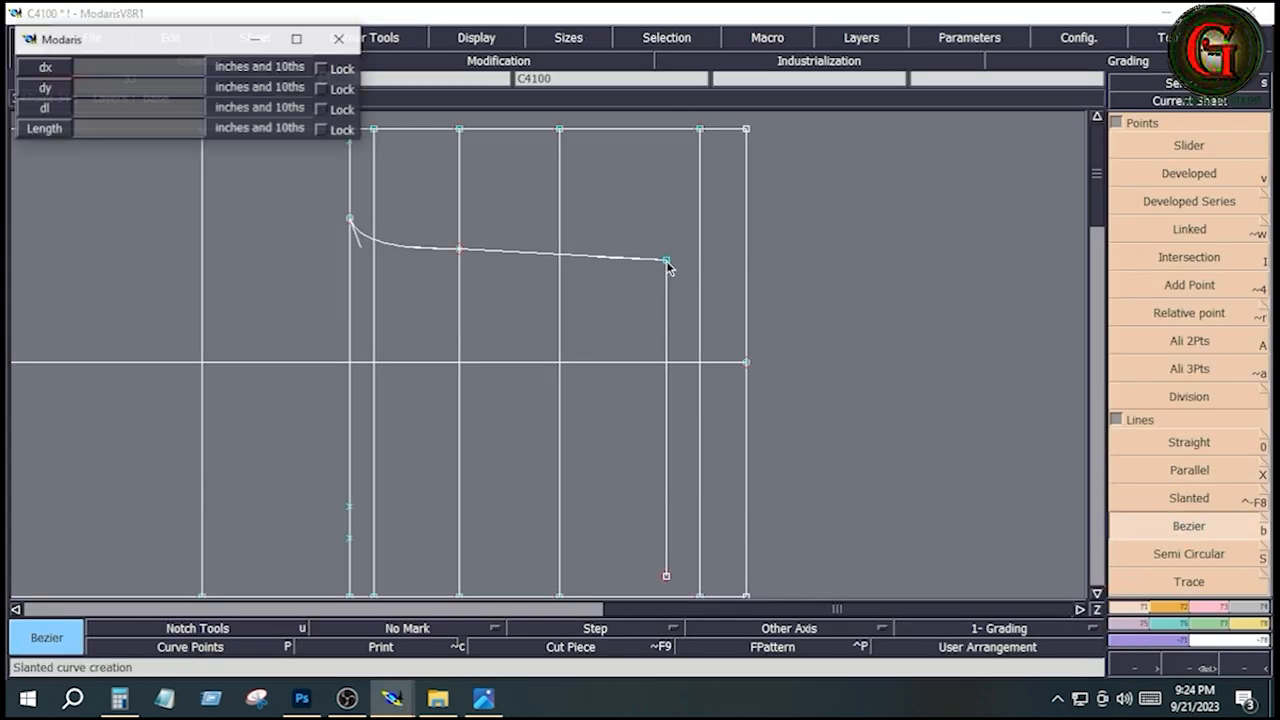
pyautogui.click(124, 112)
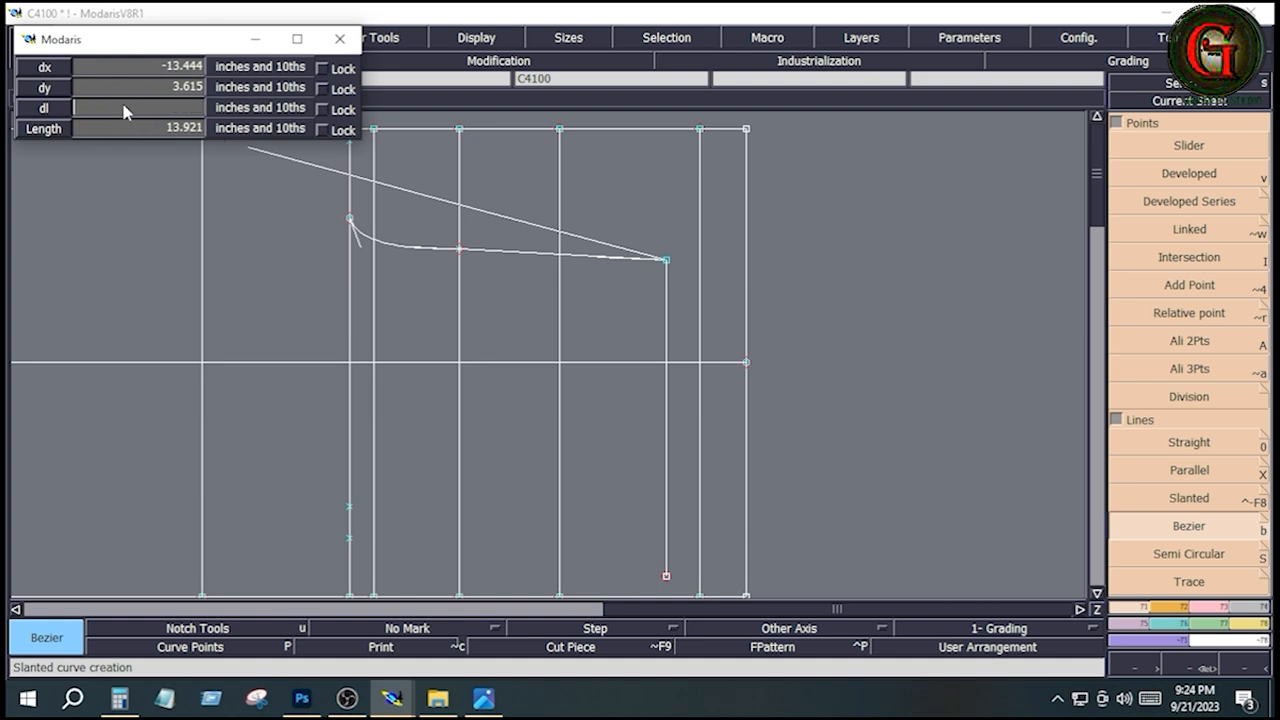
pyautogui.write('7.5')
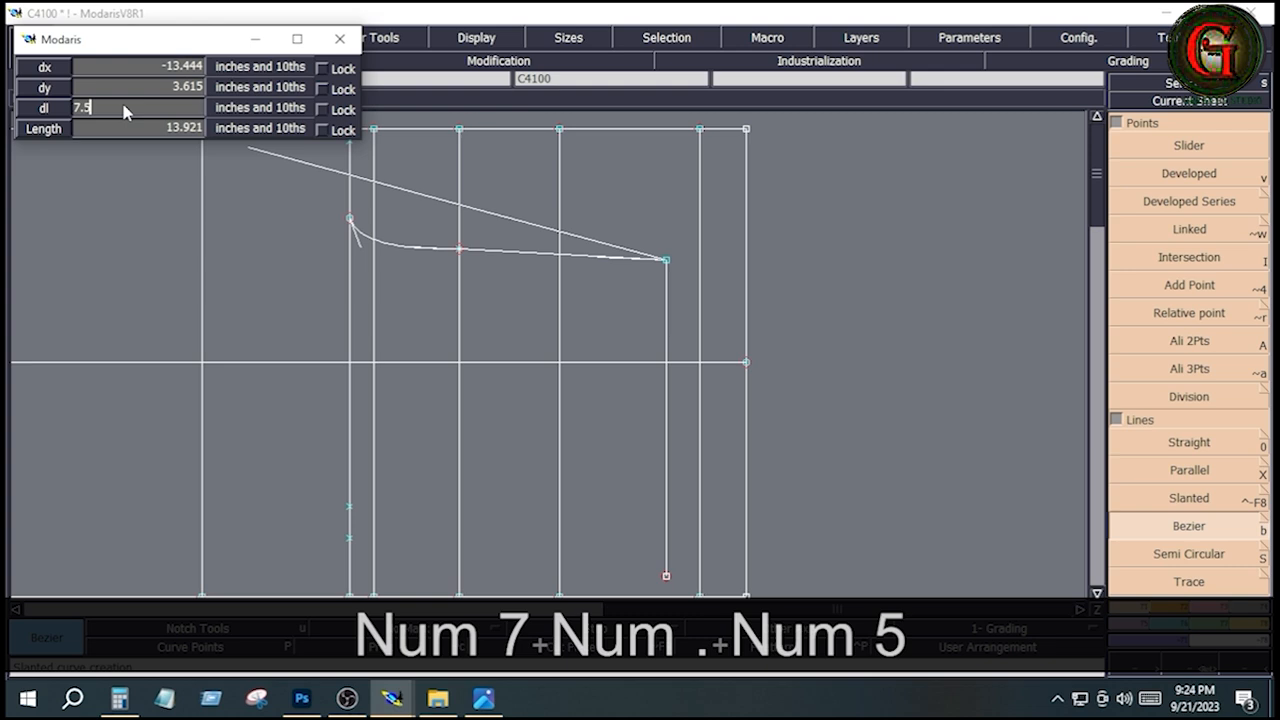
pyautogui.press('Return')
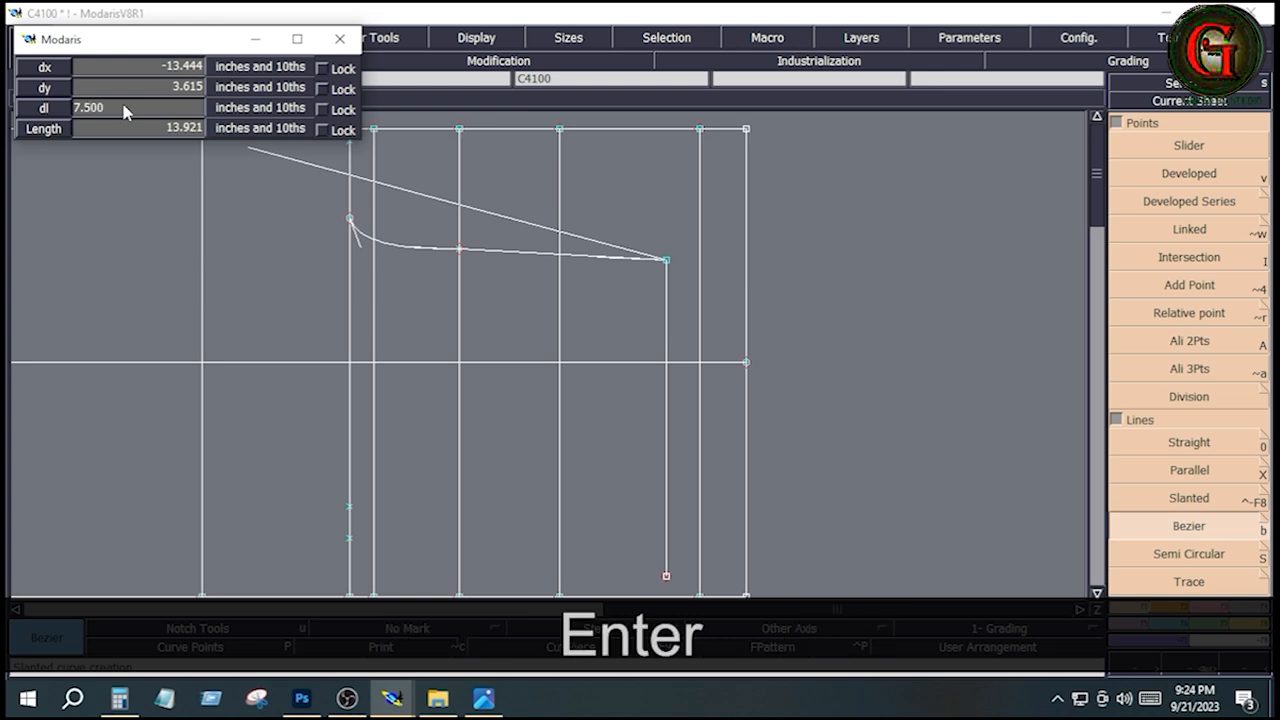
pyautogui.click(697, 489)
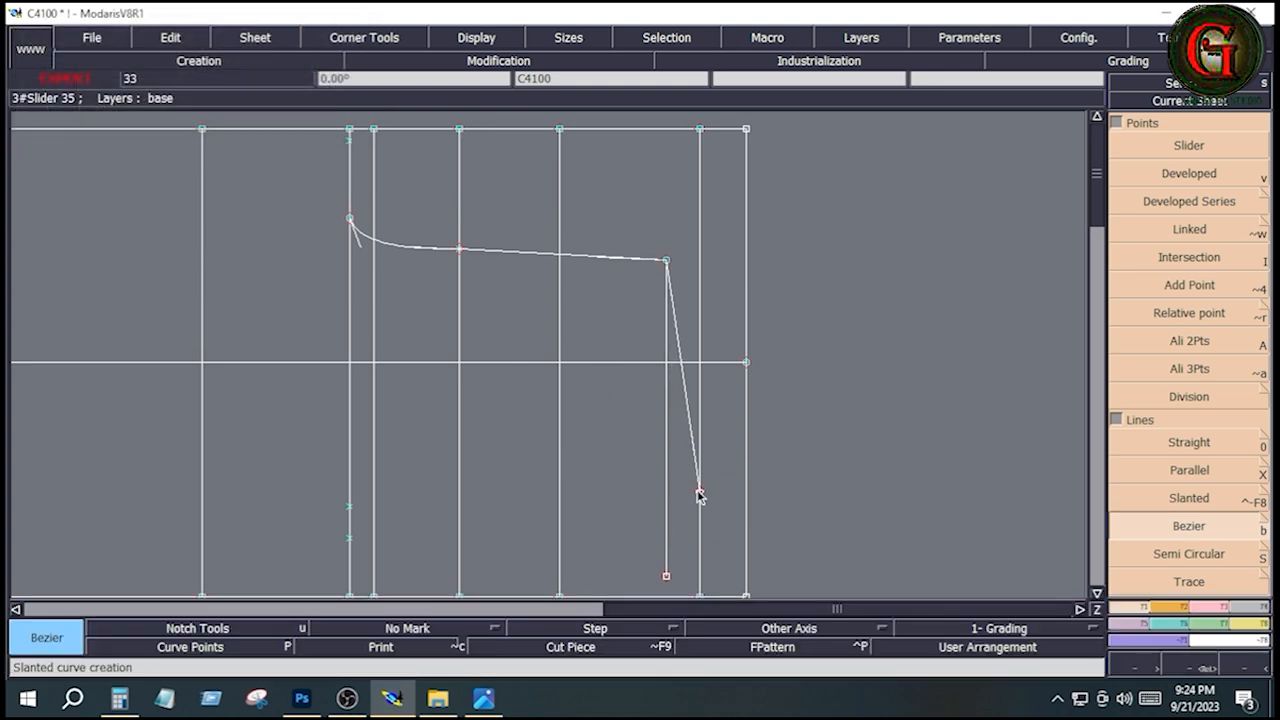
# Reshape the waist edge into a smooth inward curve that leaves the rise end vertically and bends toward the side end.
pyautogui.click(1215, 607)
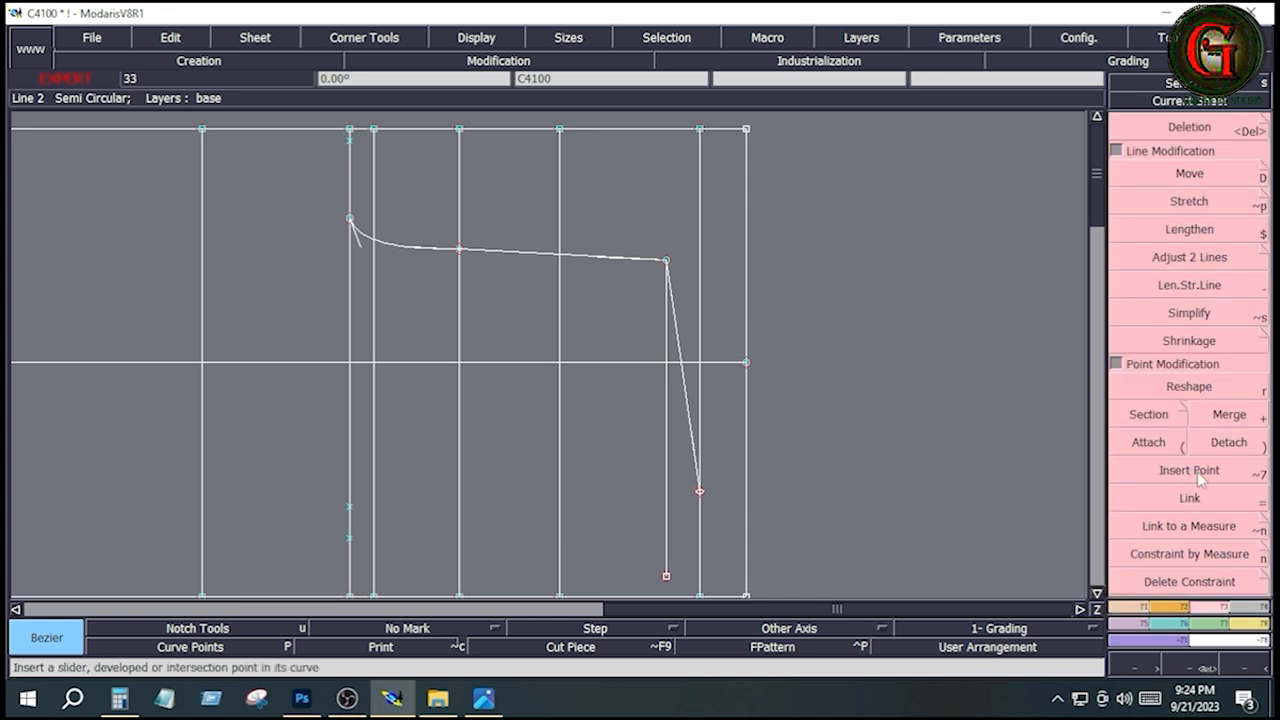
pyautogui.click(1190, 388)
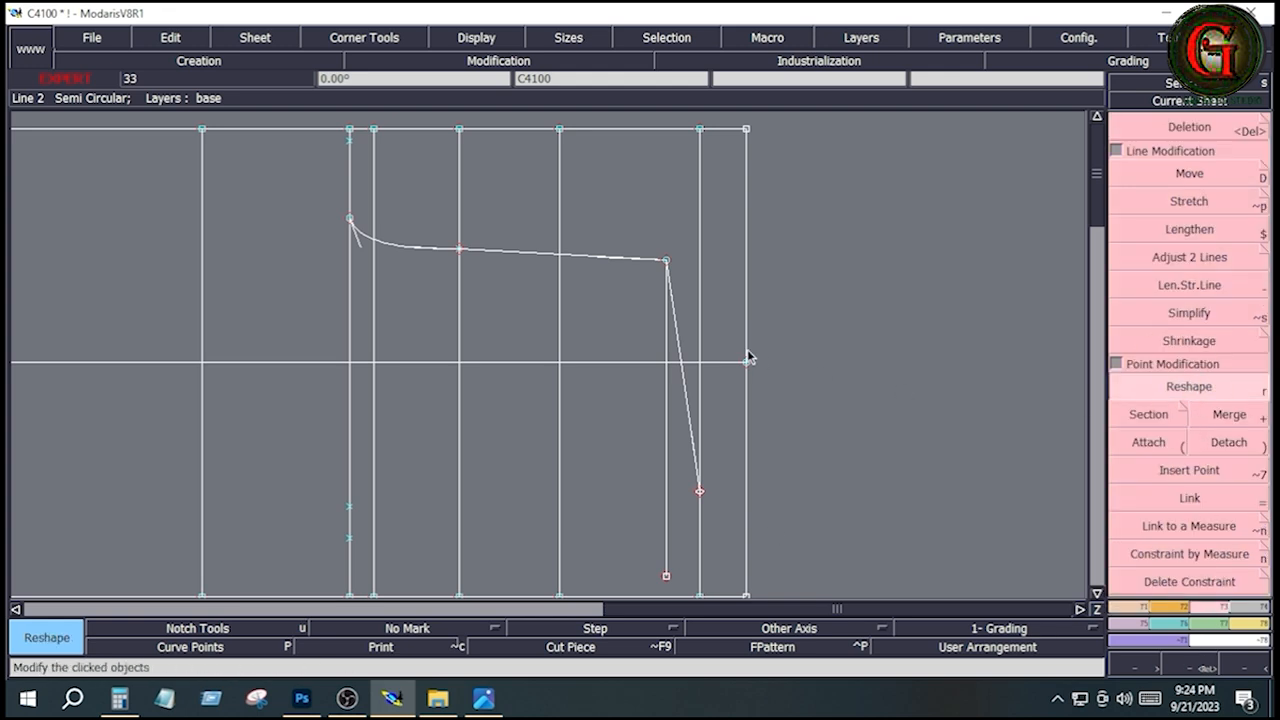
pyautogui.click(678, 341)
pyautogui.click(667, 365)
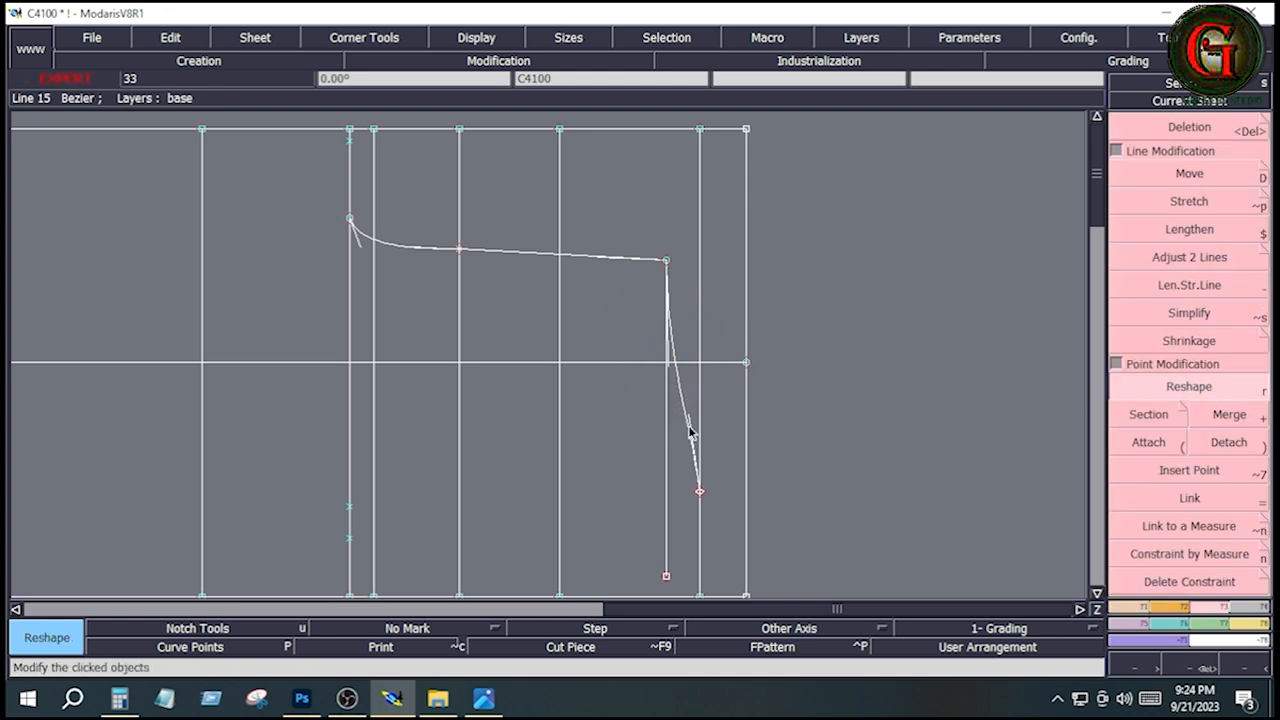
pyautogui.click(679, 448)
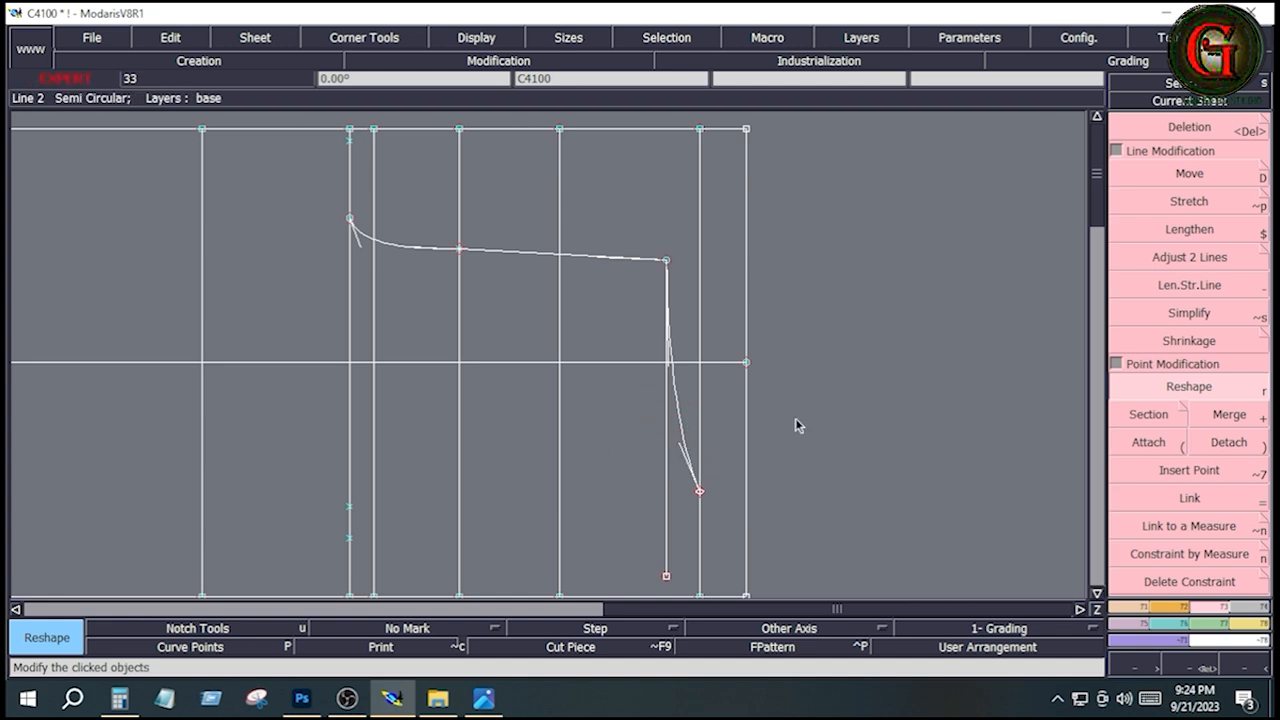
# Insert the waist edge's side end point into the waist line, and delete the vertical guide line from the rise end.
pyautogui.click(1170, 472)
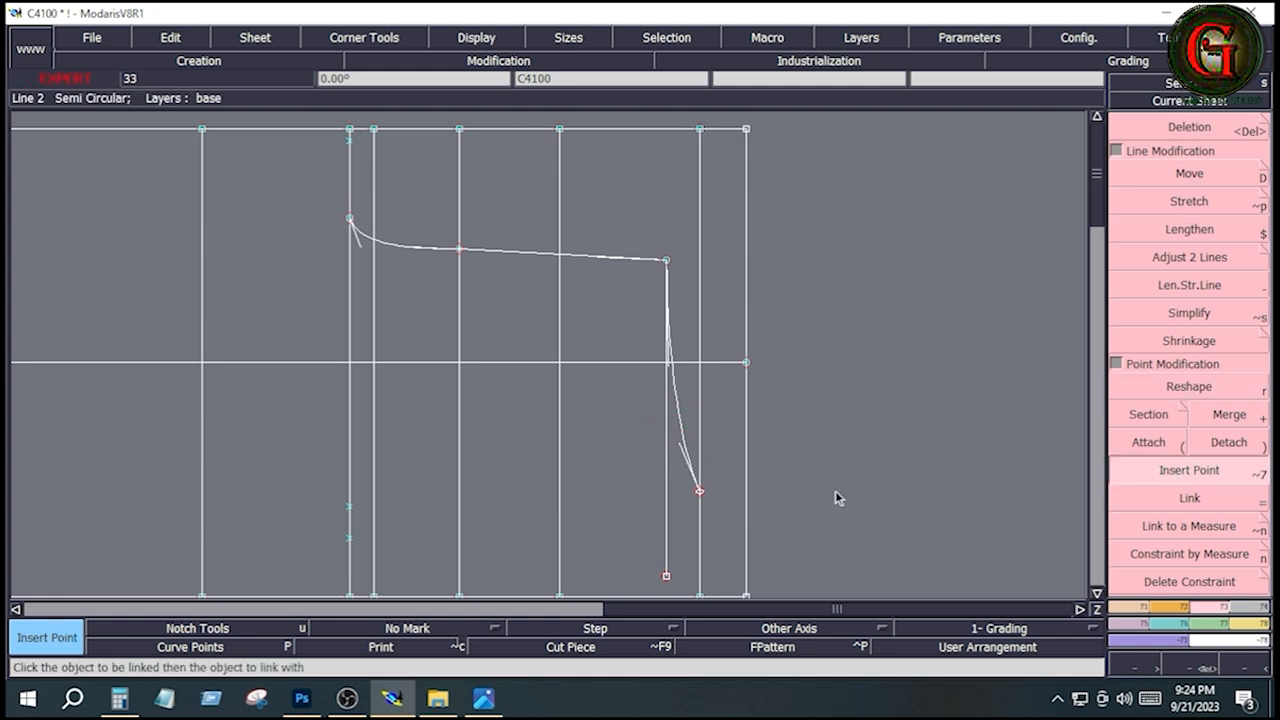
pyautogui.press('Delete')
pyautogui.click(664, 467)
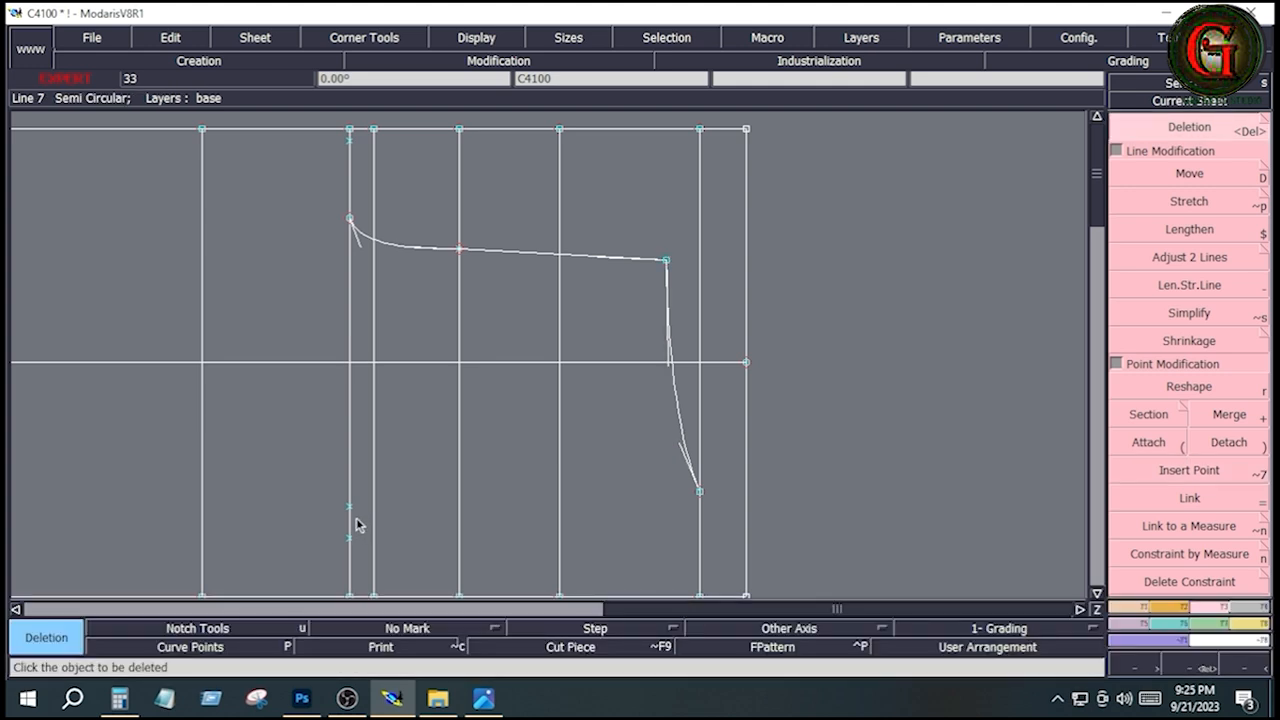
pyautogui.moveTo(309, 484); pyautogui.dragTo(395, 535)
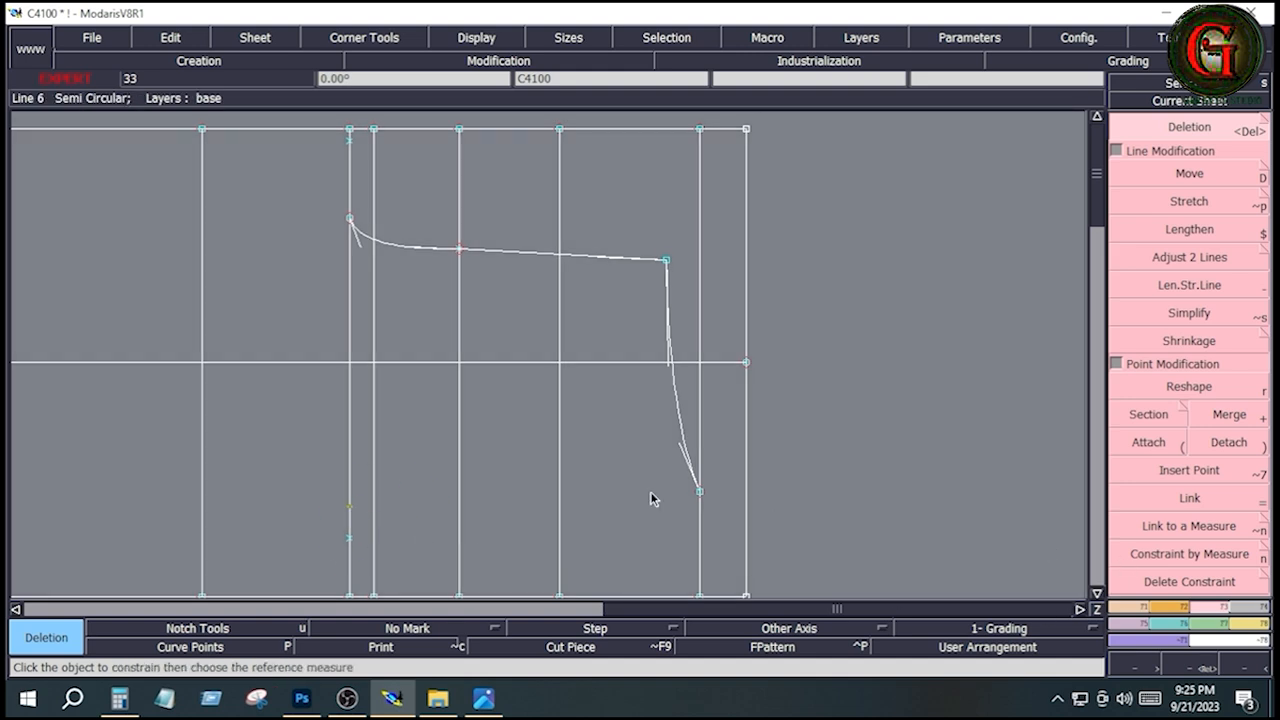
pyautogui.click(559, 473)
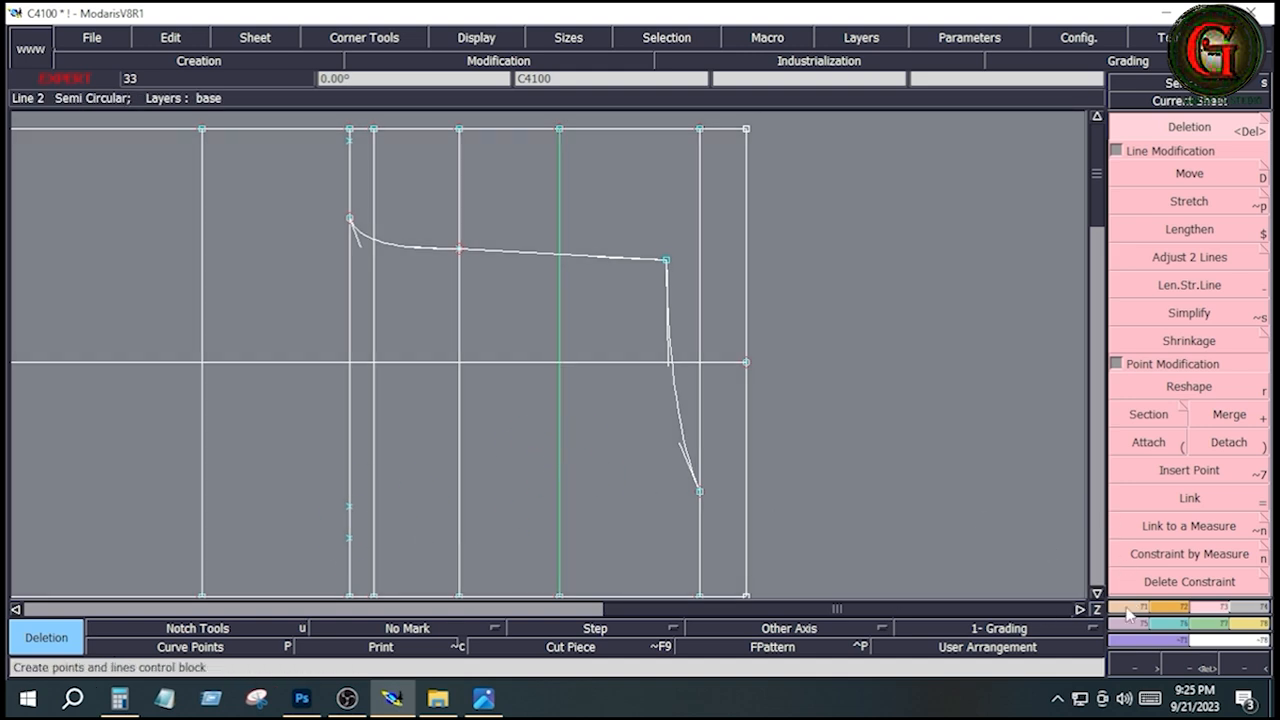
# Draw the side seam as two Bezier lines, about 3.6 inches horizontally from the crotch-level mark to the low hip line, and on to the waist corner.
pyautogui.click(1125, 606)
pyautogui.click(1204, 527)
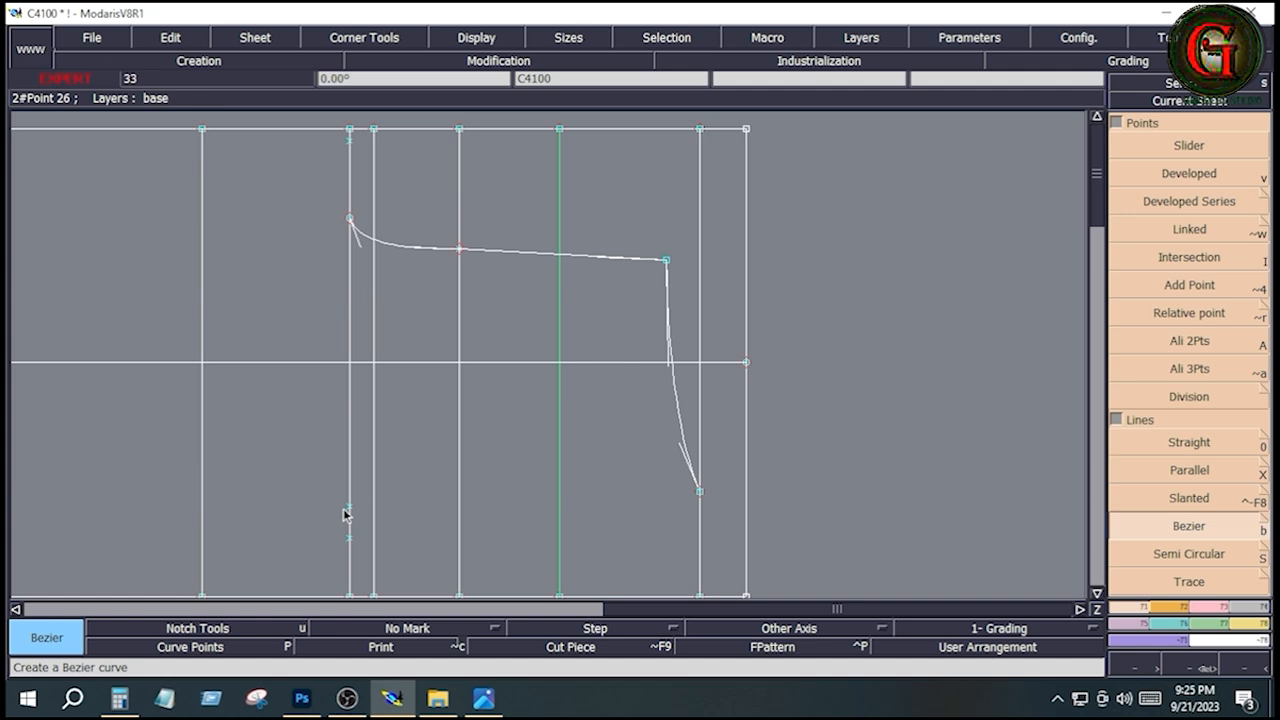
pyautogui.click(350, 507)
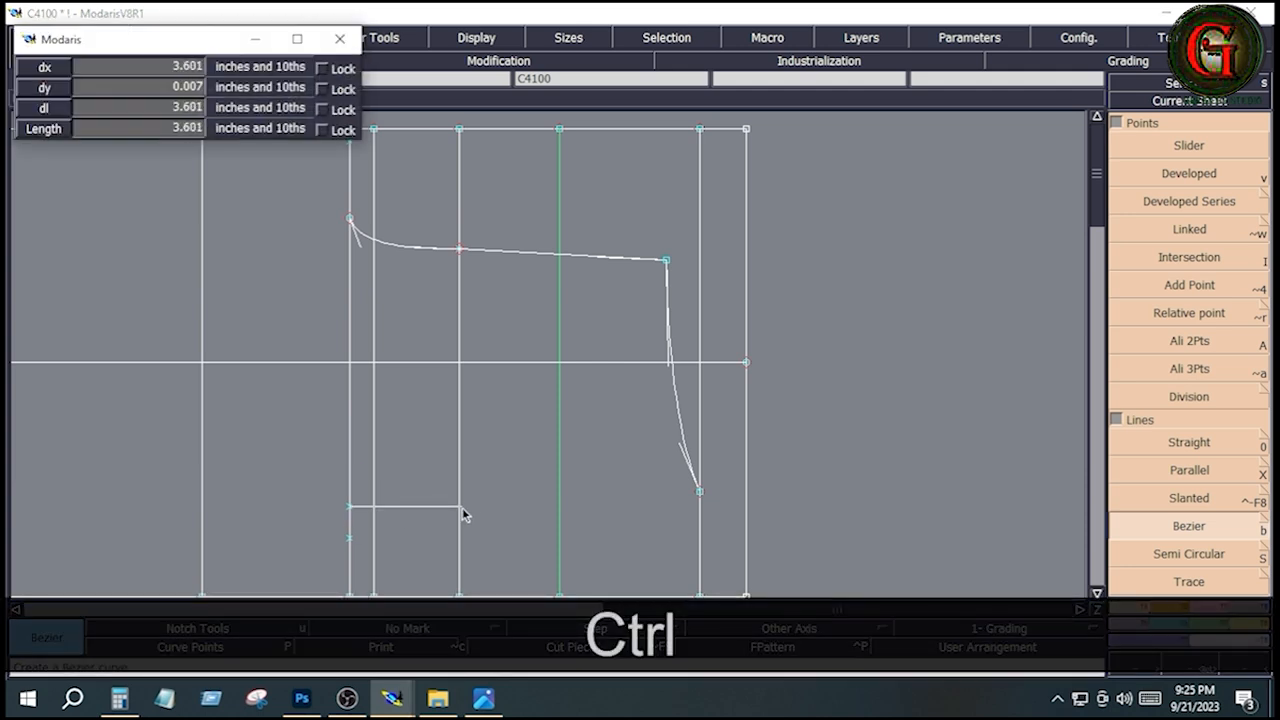
pyautogui.click(459, 510)
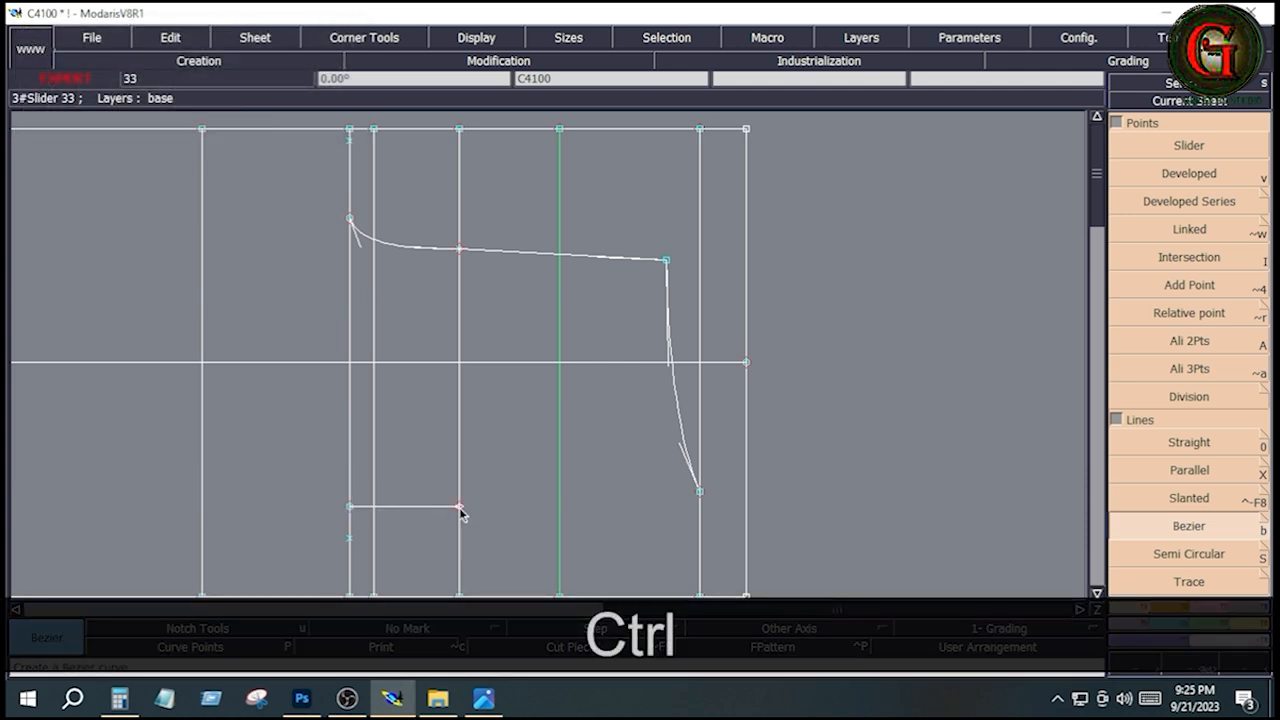
pyautogui.click(459, 508)
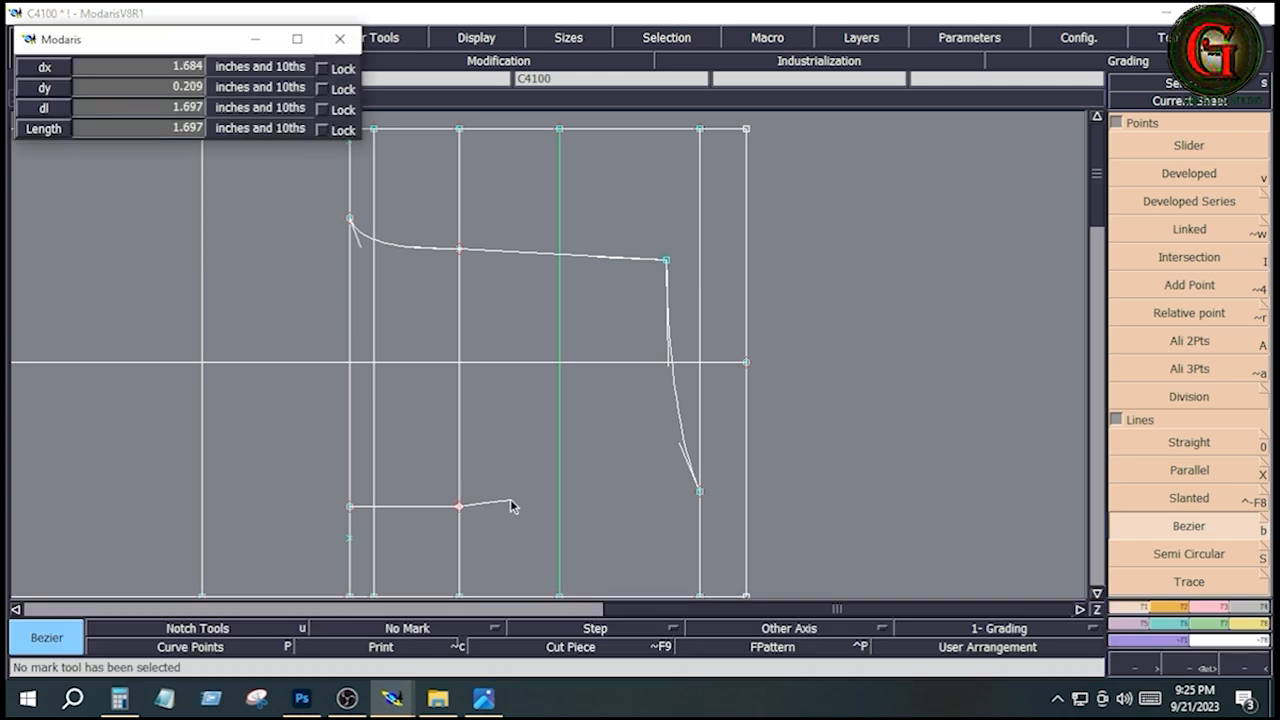
pyautogui.click(699, 492)
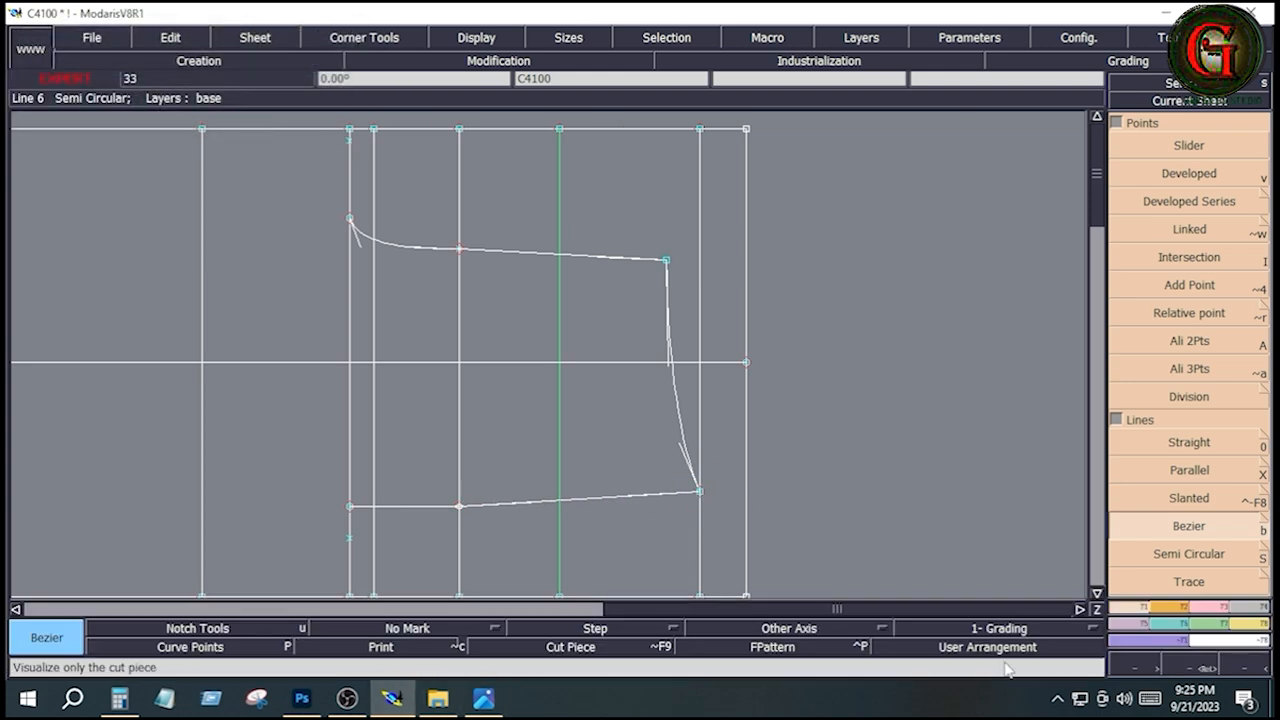
# Shift the side seam's junction point along the low hip line by -0.125 inches, and insert it into that line.
pyautogui.click(1221, 608)
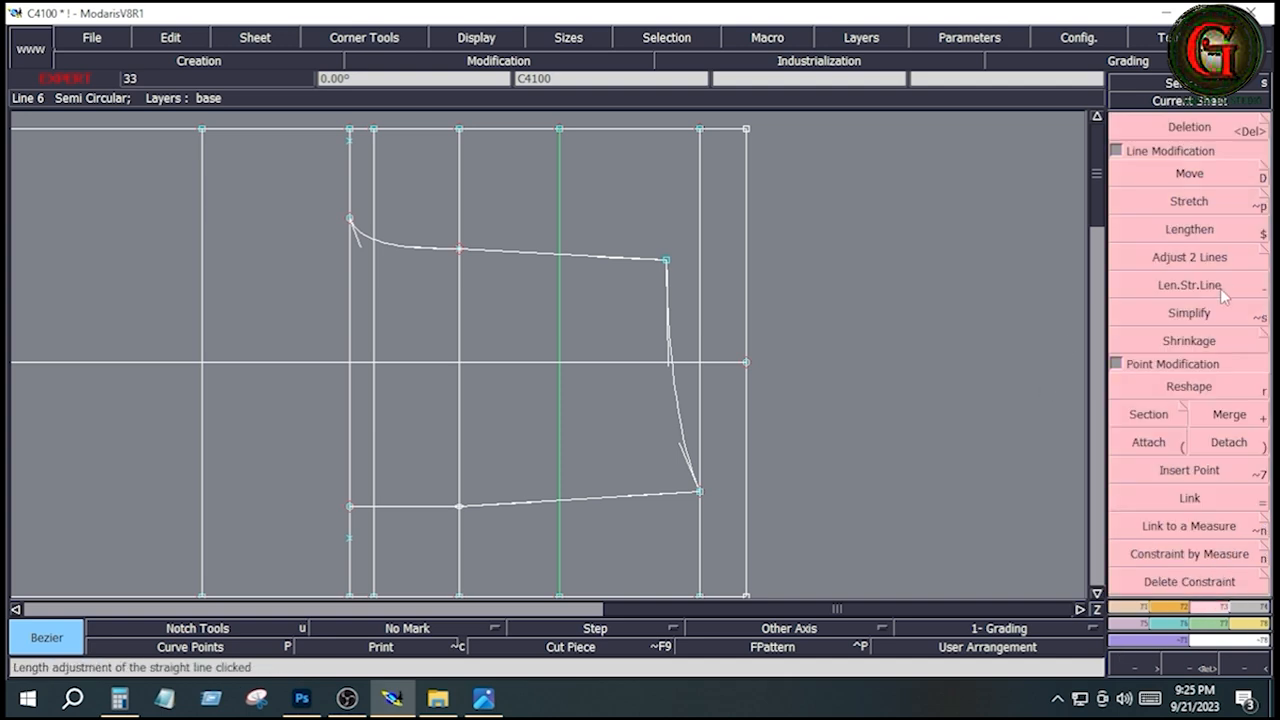
pyautogui.click(1189, 386)
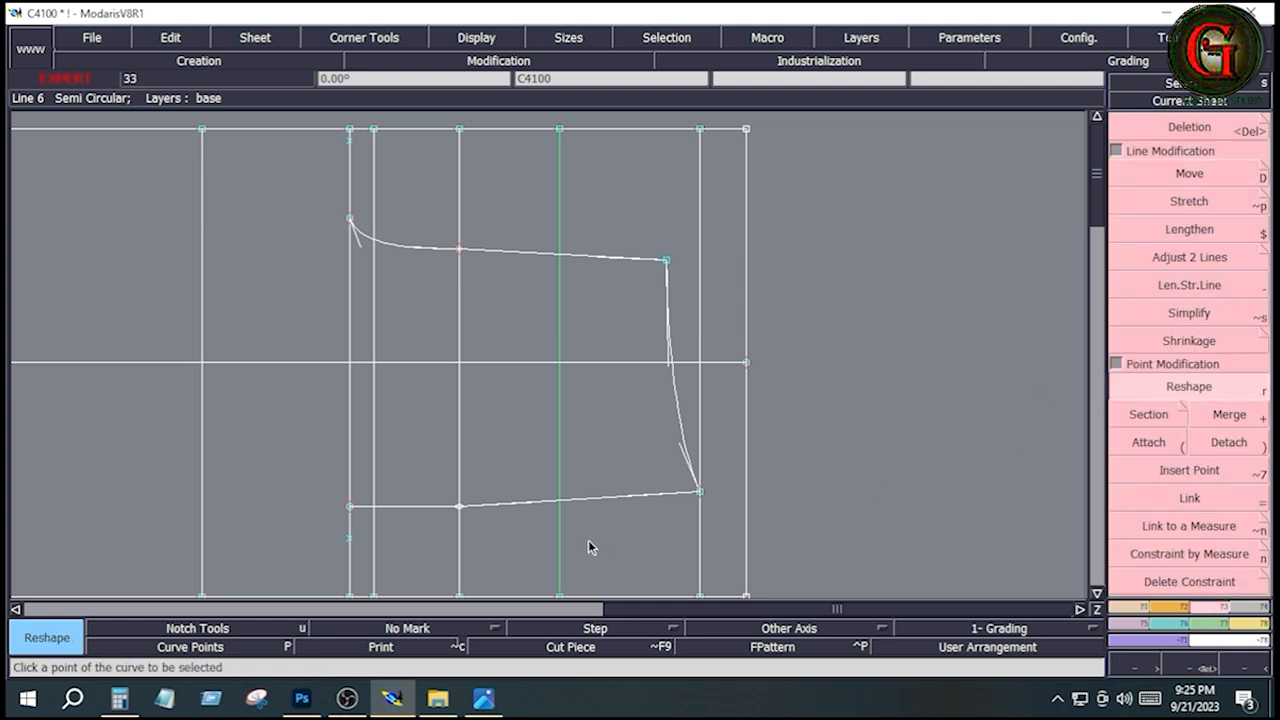
pyautogui.click(459, 506)
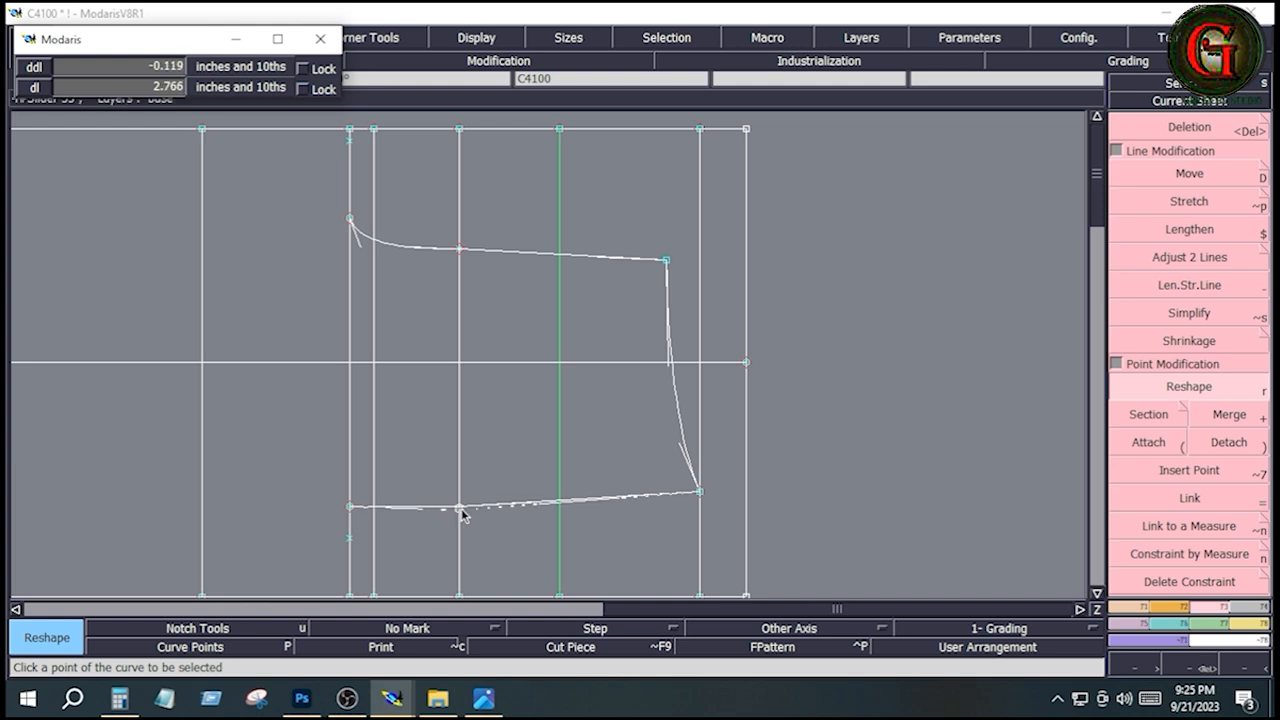
pyautogui.press('Down')
pyautogui.write('-')
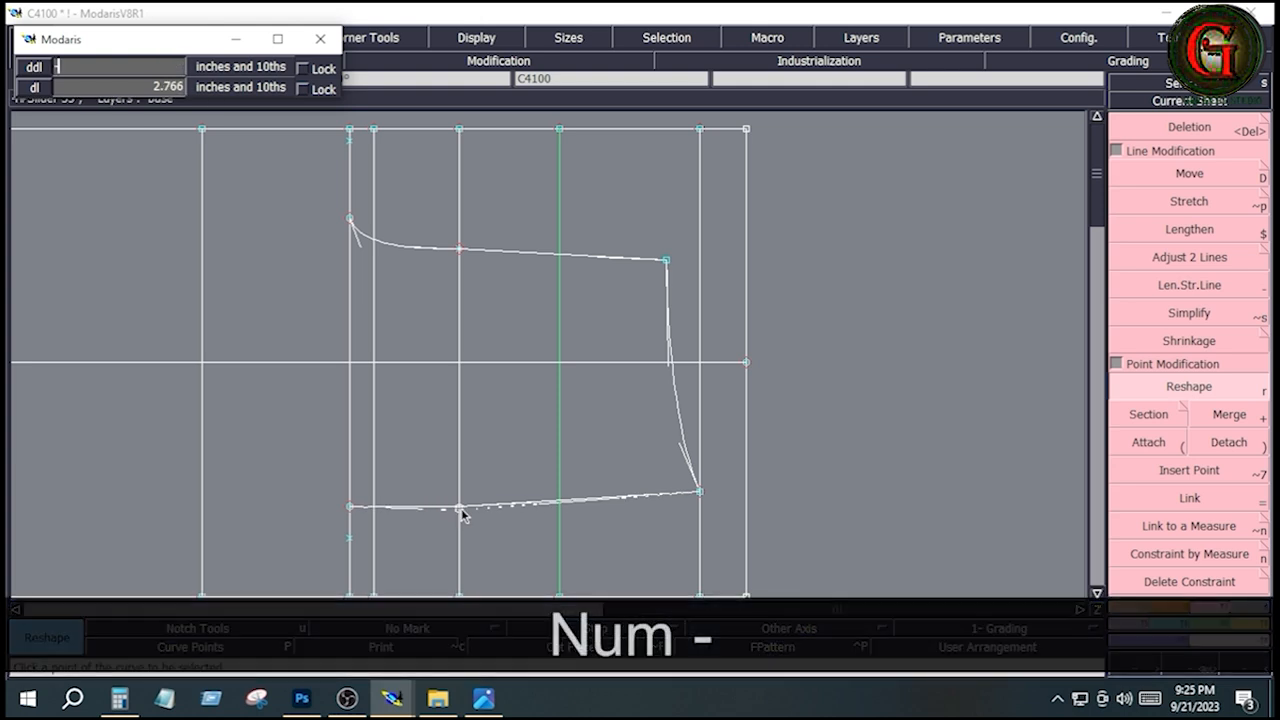
pyautogui.write('.125')
pyautogui.press('Down')
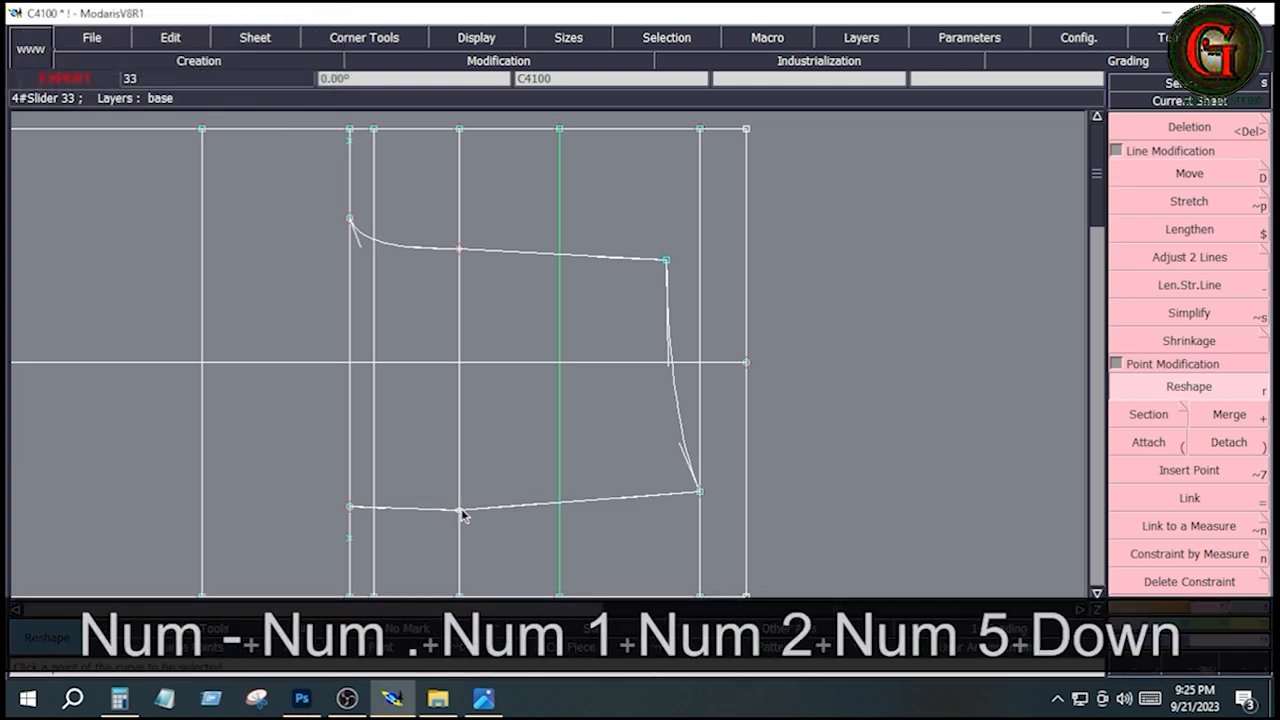
pyautogui.click(1190, 470)
pyautogui.click(461, 512)
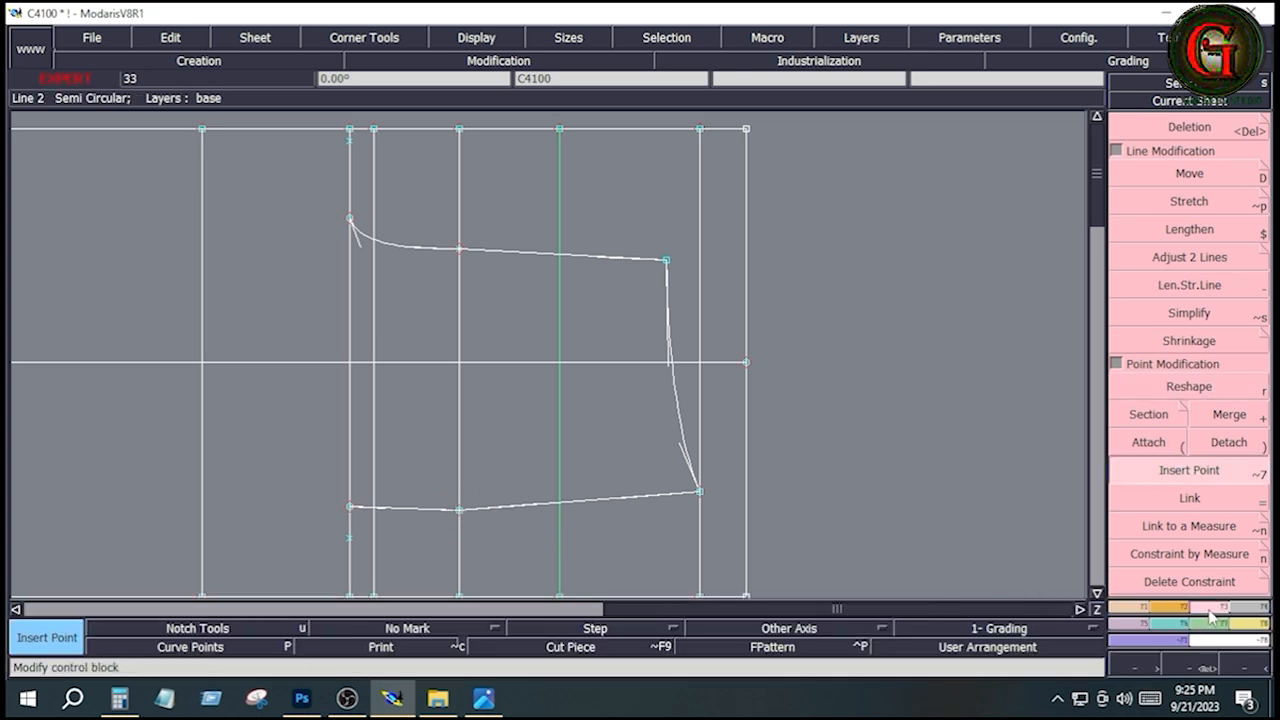
# Reshape both side seam segments into one smooth, slightly outward curve from the crotch-level mark through the low hip point to the waist corner.
pyautogui.click(1189, 386)
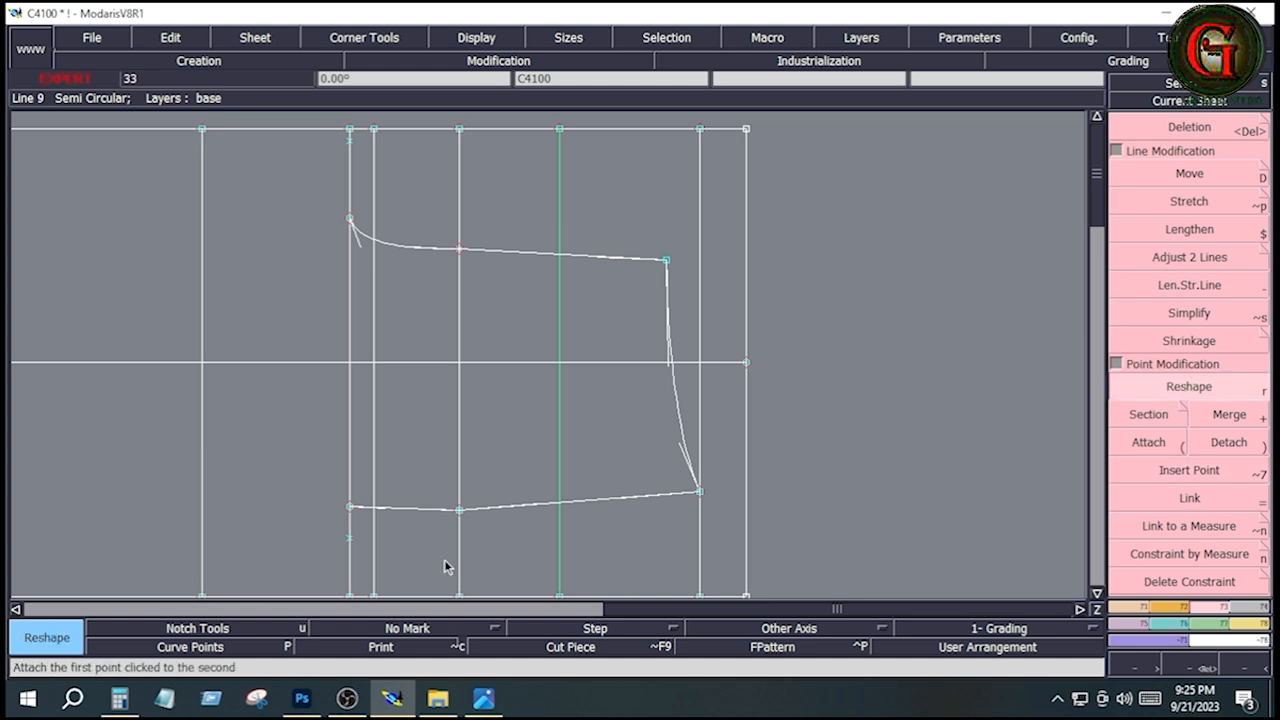
pyautogui.click(389, 507)
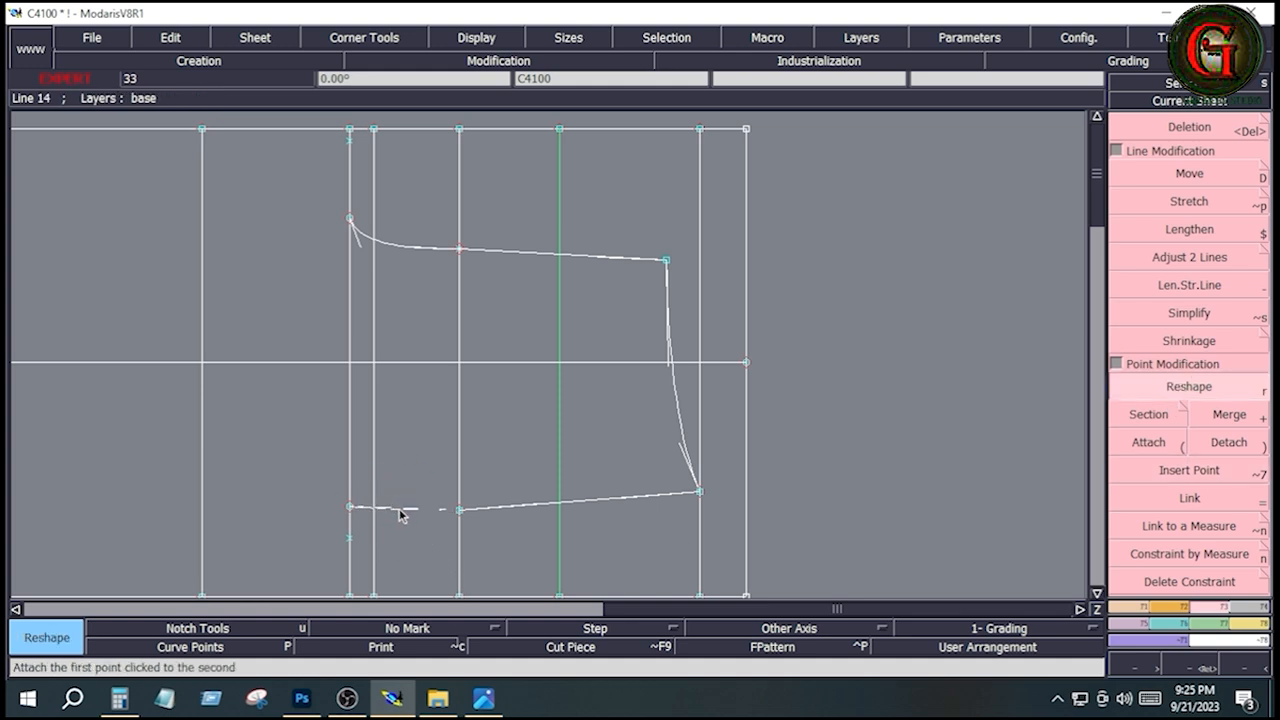
pyautogui.click(500, 510)
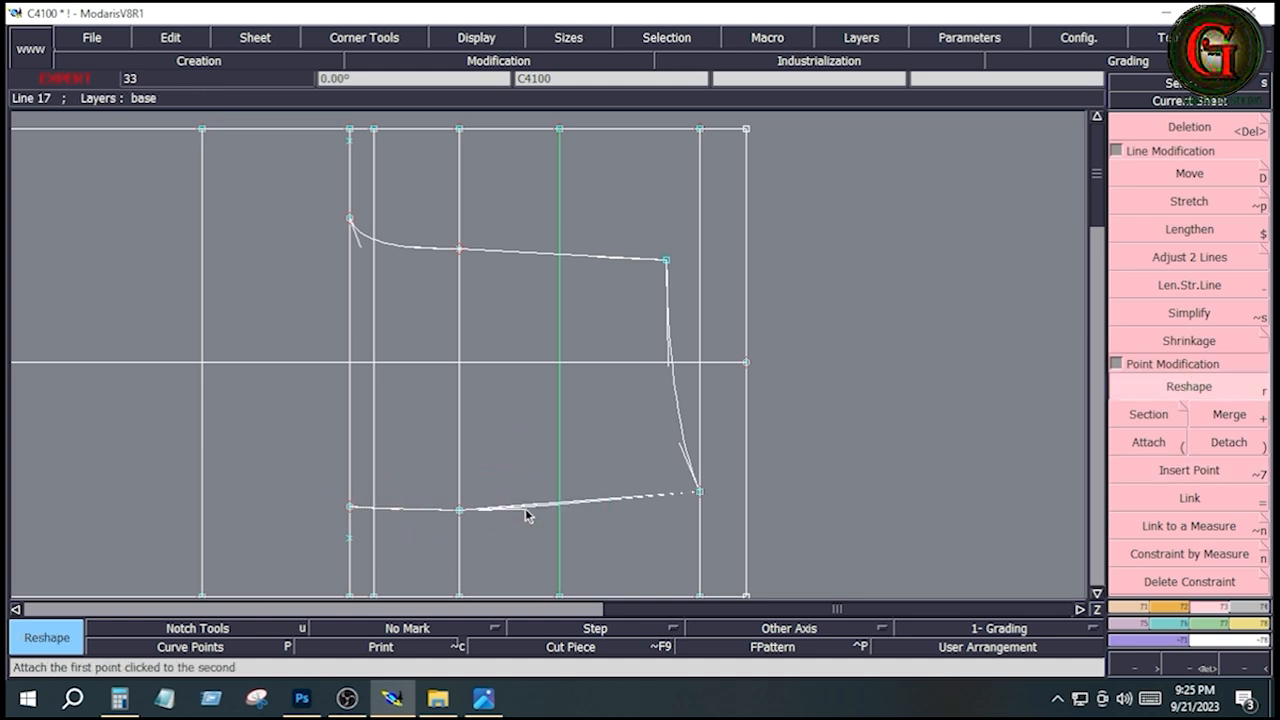
pyautogui.click(525, 508)
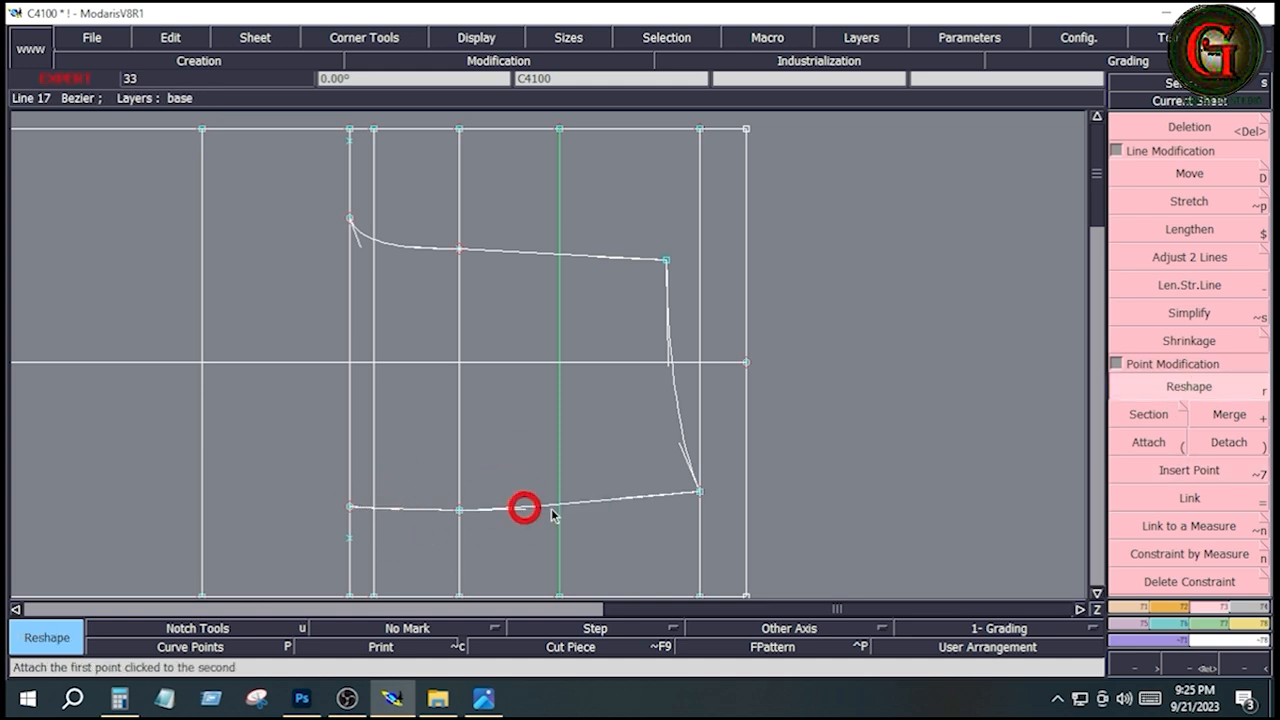
pyautogui.click(612, 506)
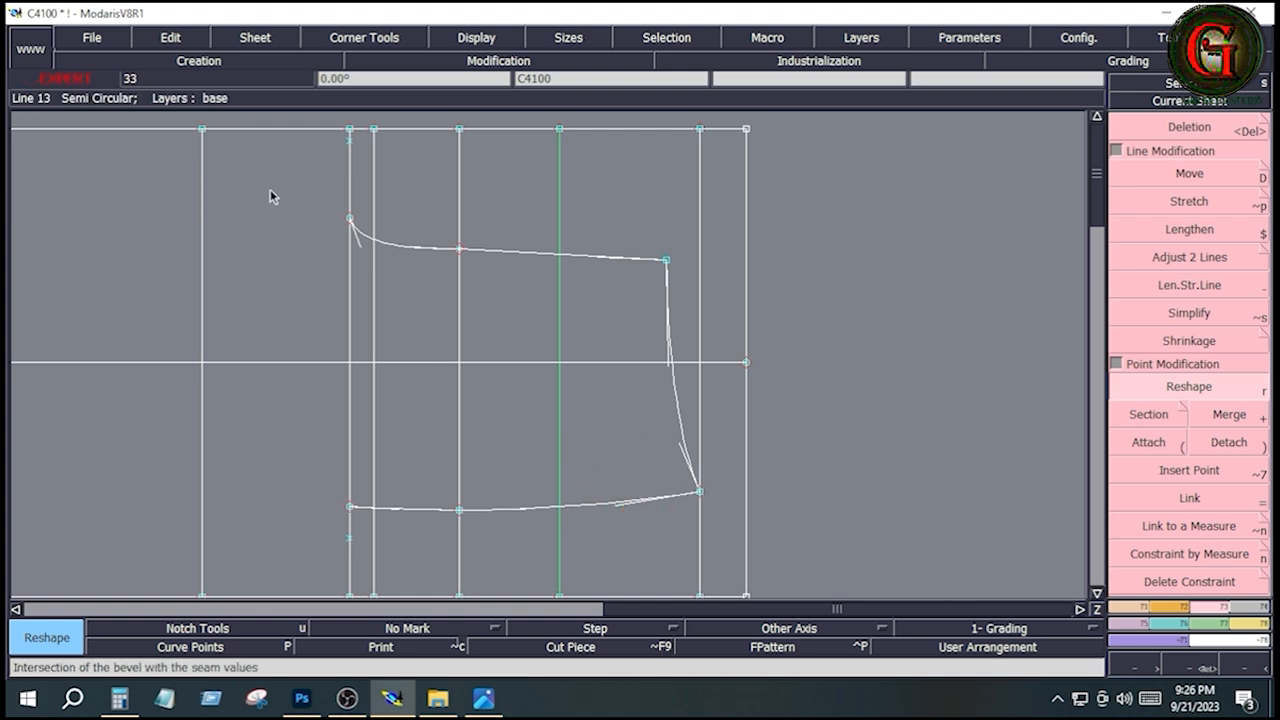
pyautogui.moveTo(262, 184); pyautogui.dragTo(793, 540)
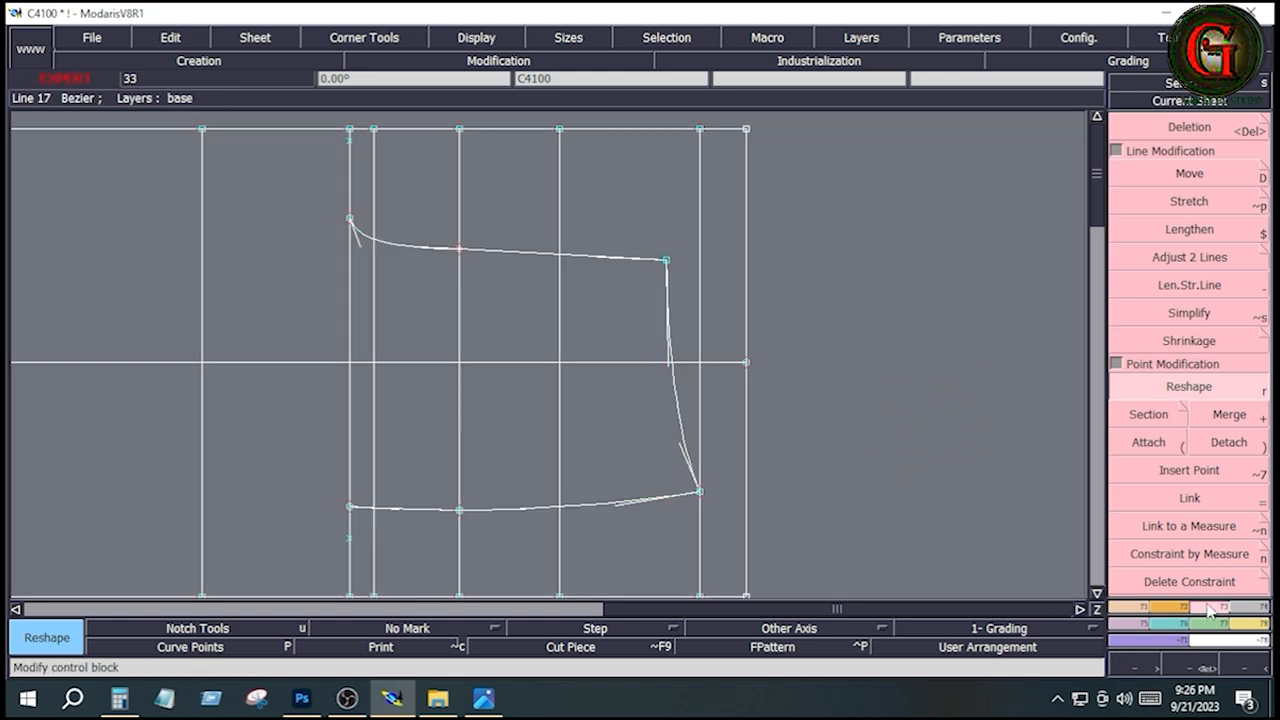
# Create a dynamic length measure between the upper and lower curve points along the vertical construction line crossing the middle of the piece.
pyautogui.click(1245, 627)
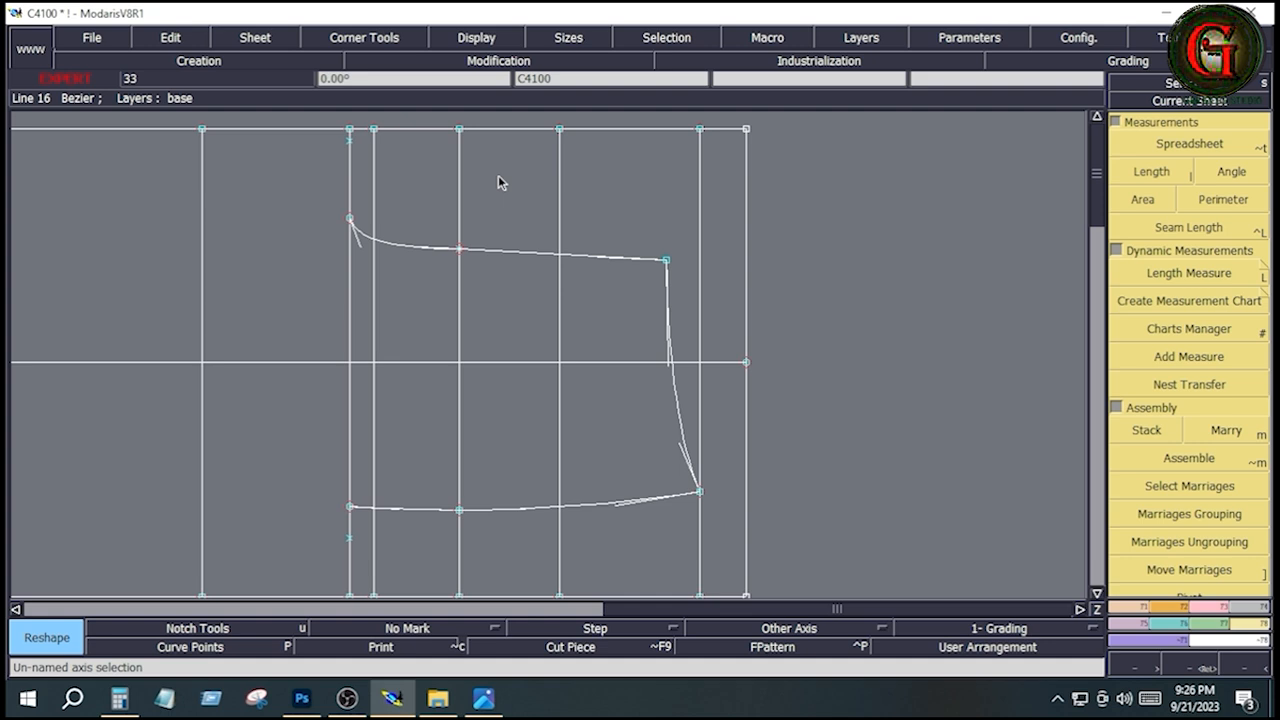
pyautogui.click(1246, 283)
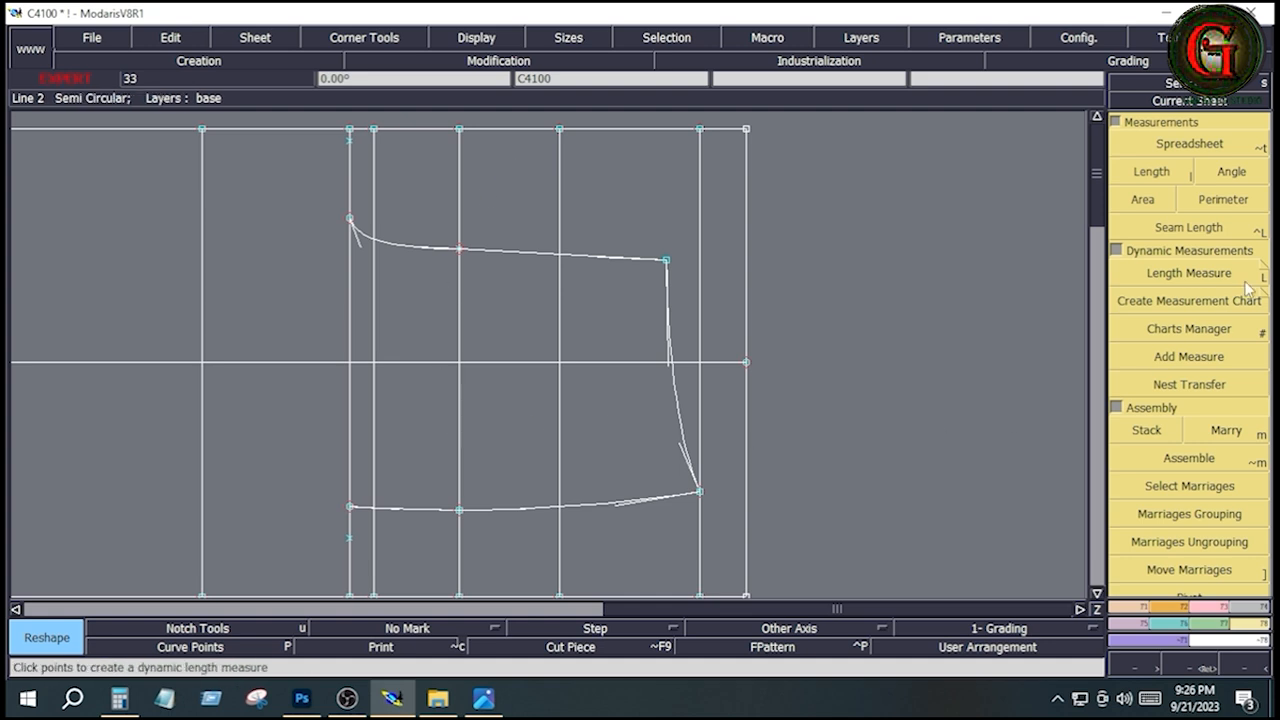
pyautogui.click(1249, 284)
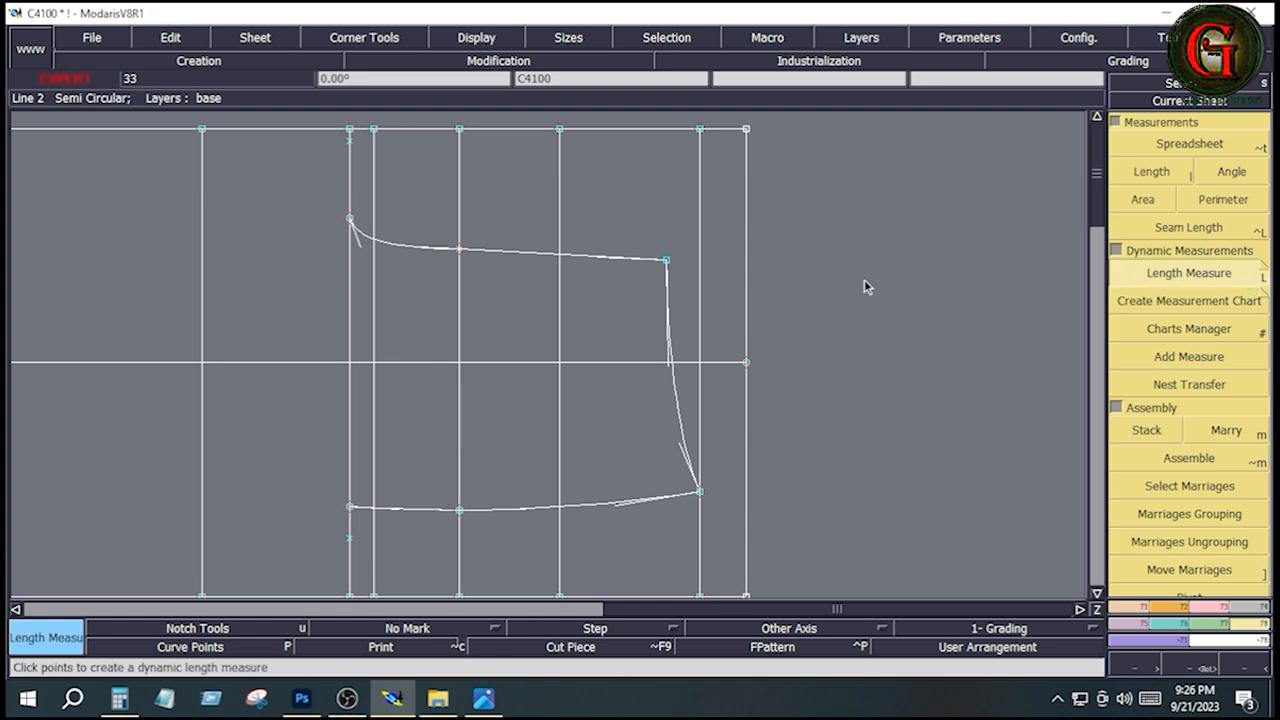
pyautogui.click(458, 248)
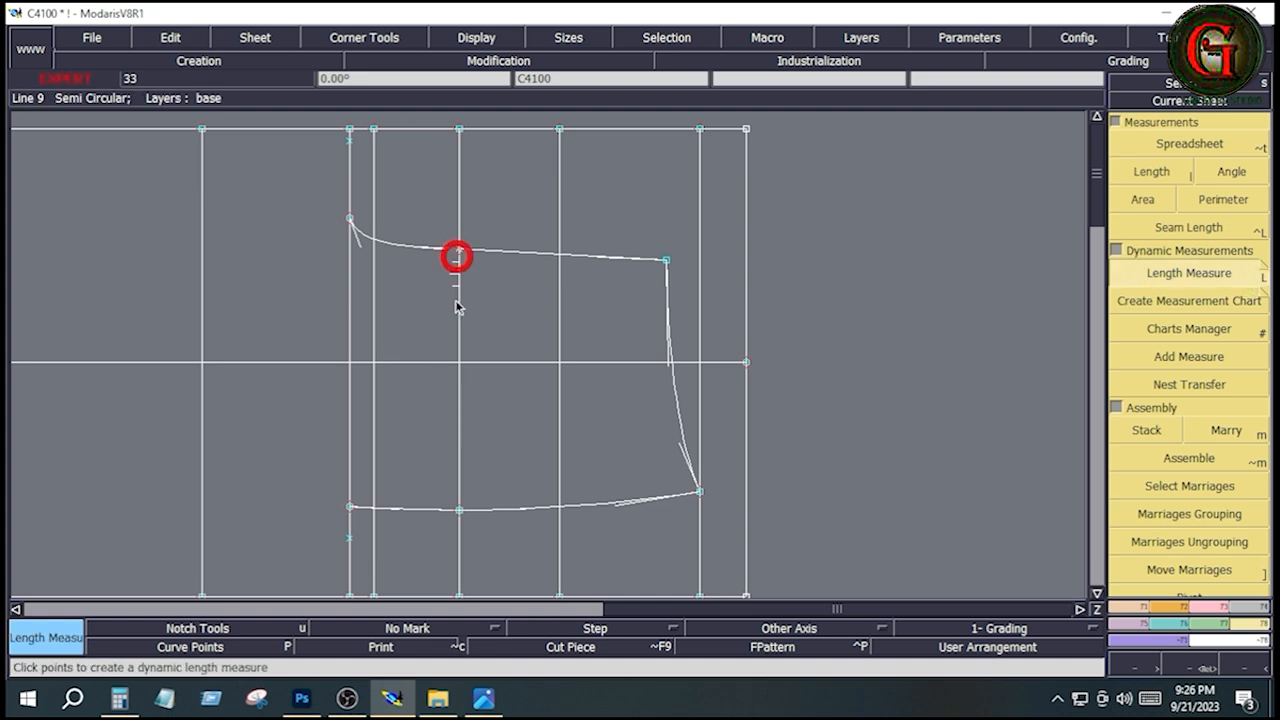
pyautogui.click(463, 508)
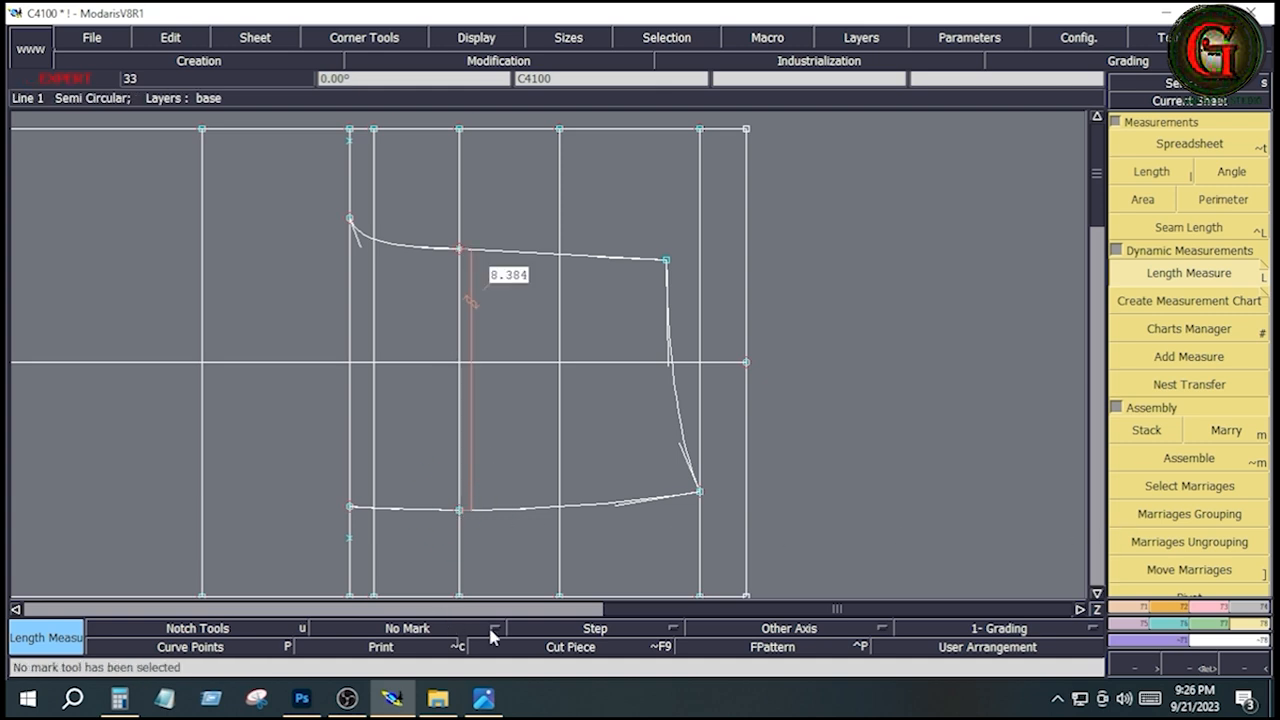
pyautogui.click(499, 705)
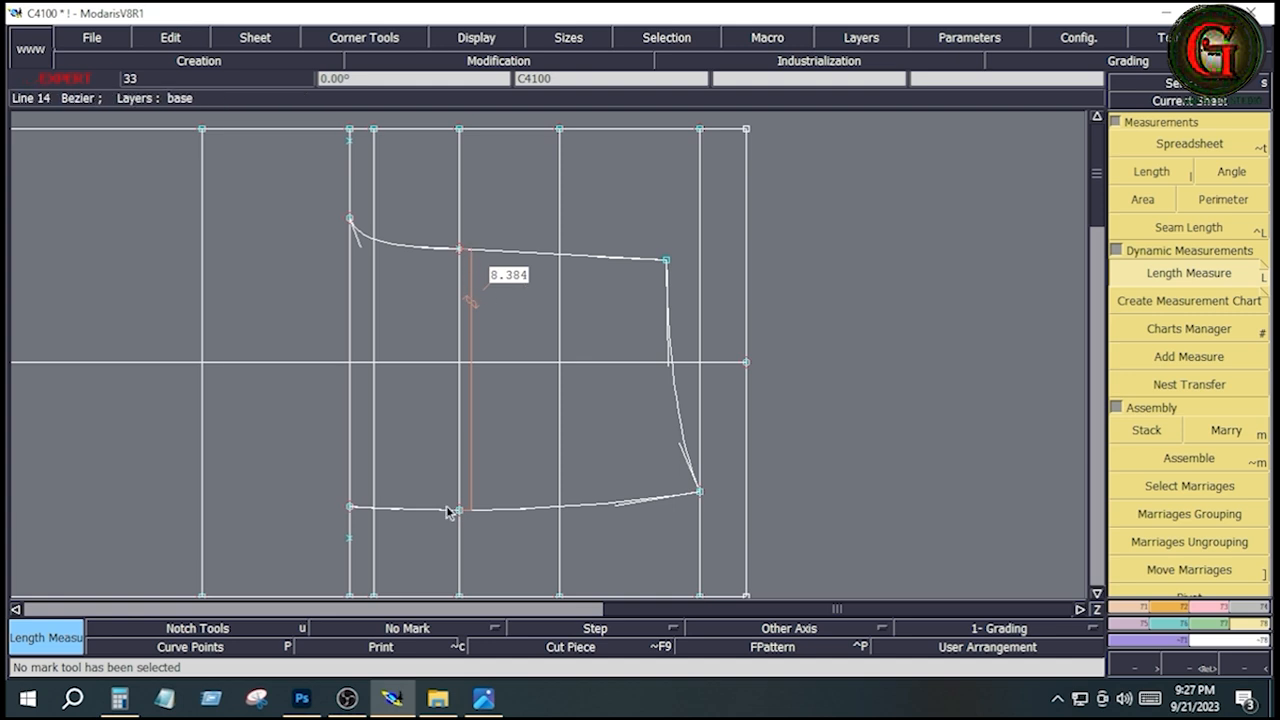
# Reshape the upper curve's middle point until the vertical measure below it is about 8.5 inches.
pyautogui.click(1219, 607)
pyautogui.click(1184, 388)
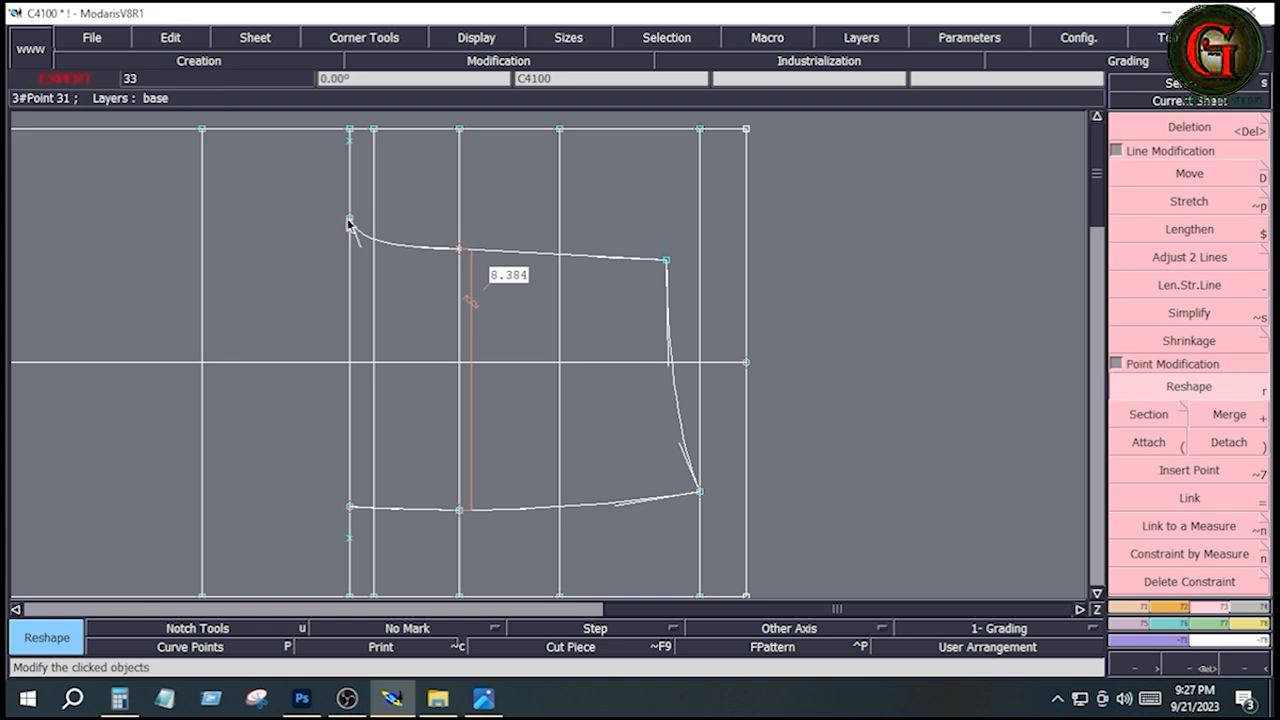
pyautogui.click(459, 249)
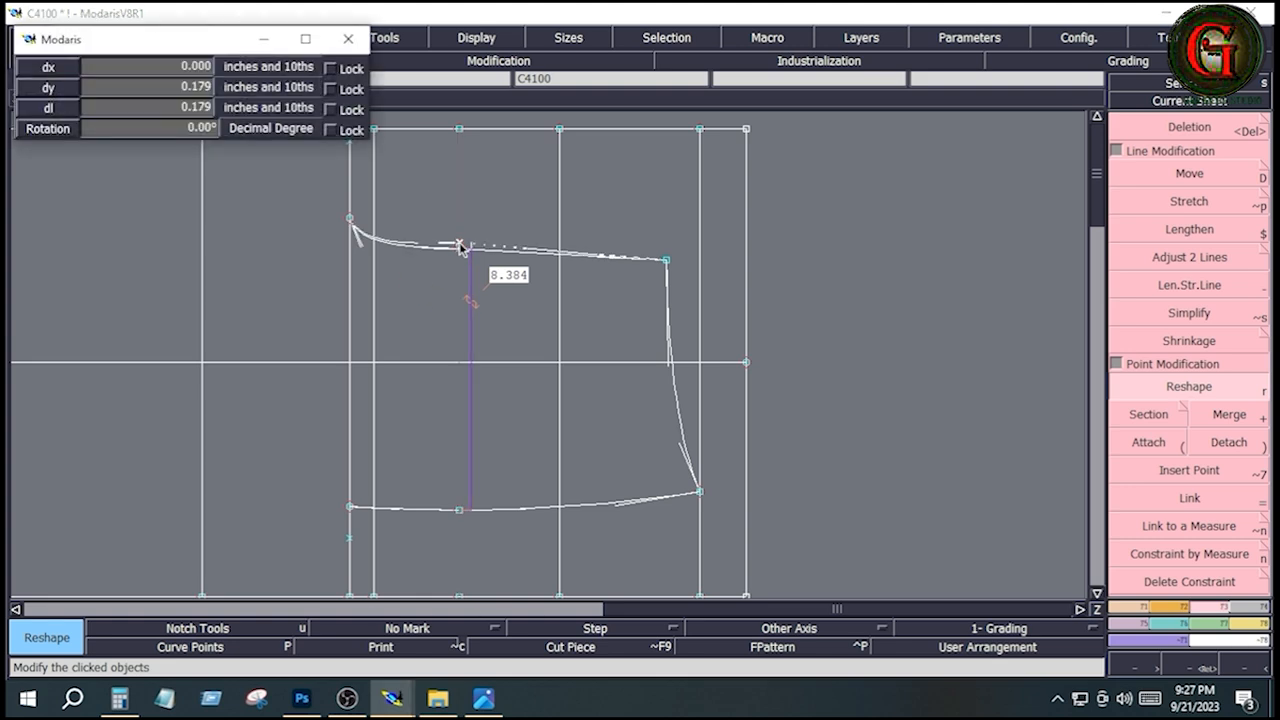
pyautogui.click(459, 247)
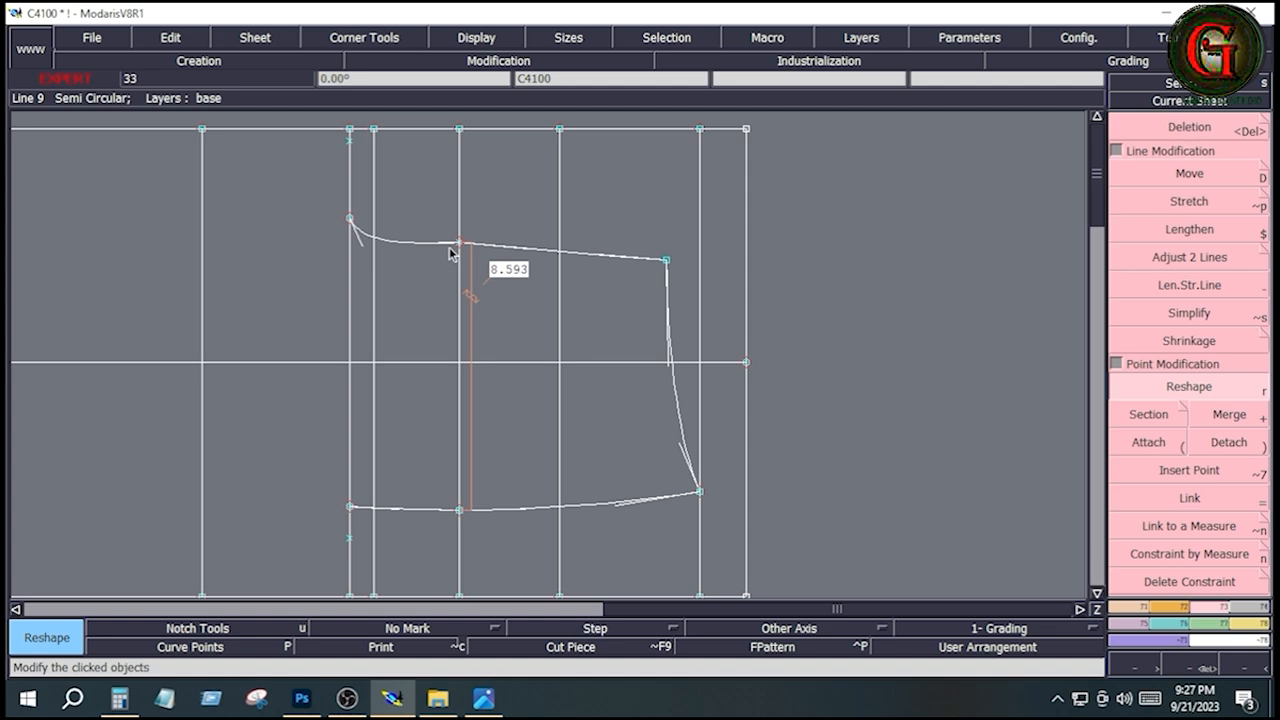
pyautogui.click(457, 248)
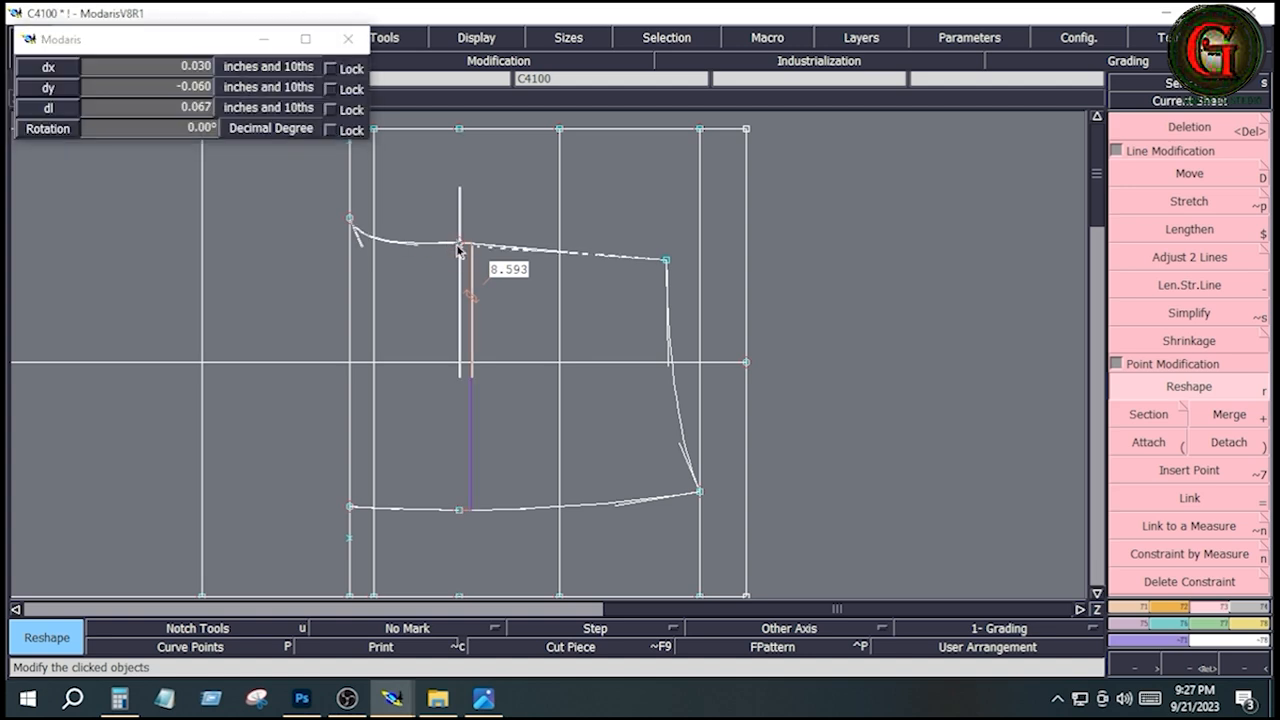
pyautogui.click(458, 251)
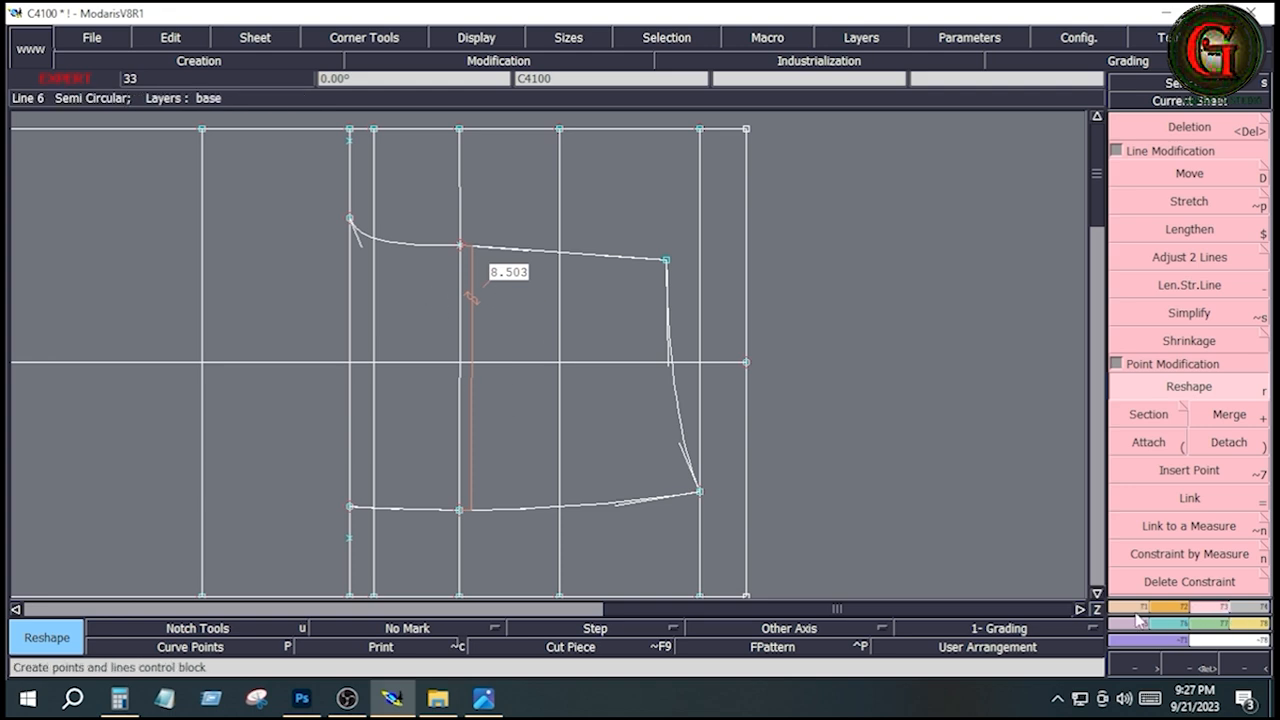
# Align the upper curve's middle point vertically on its construction line with Ali 2Pts.
pyautogui.hotkey('alt', 'a')
pyautogui.click(461, 510)
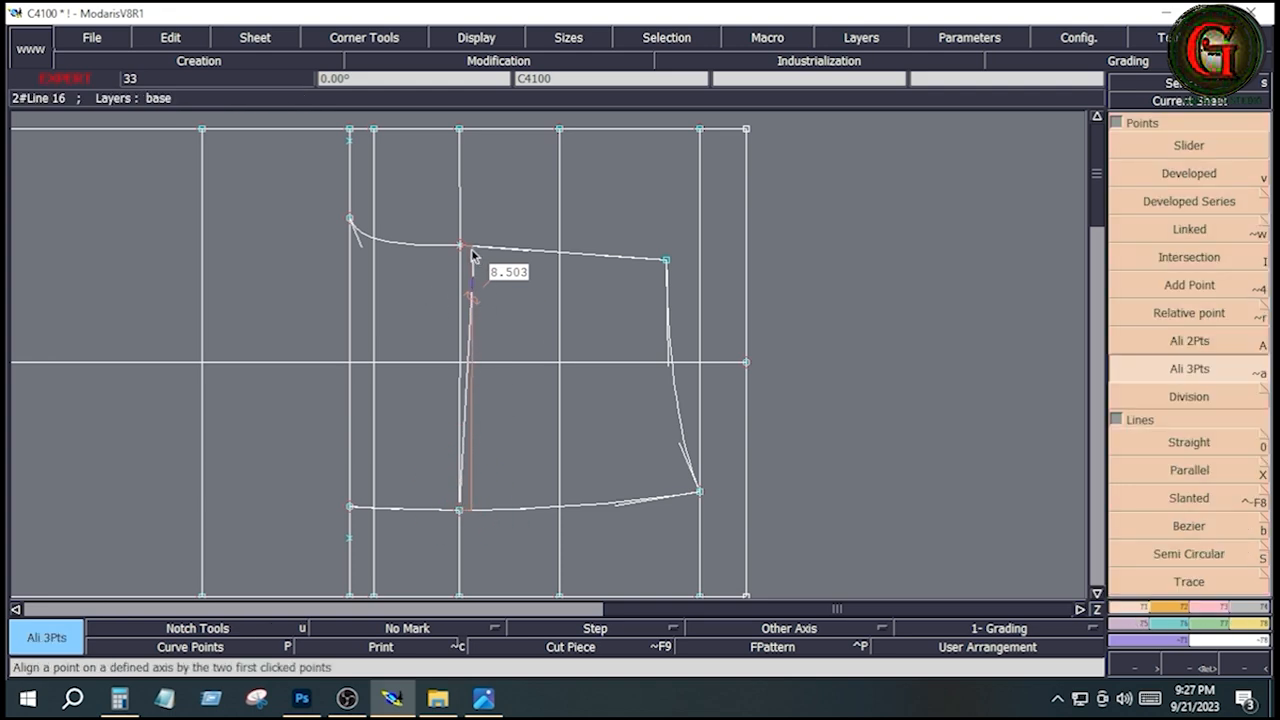
pyautogui.click(1176, 343)
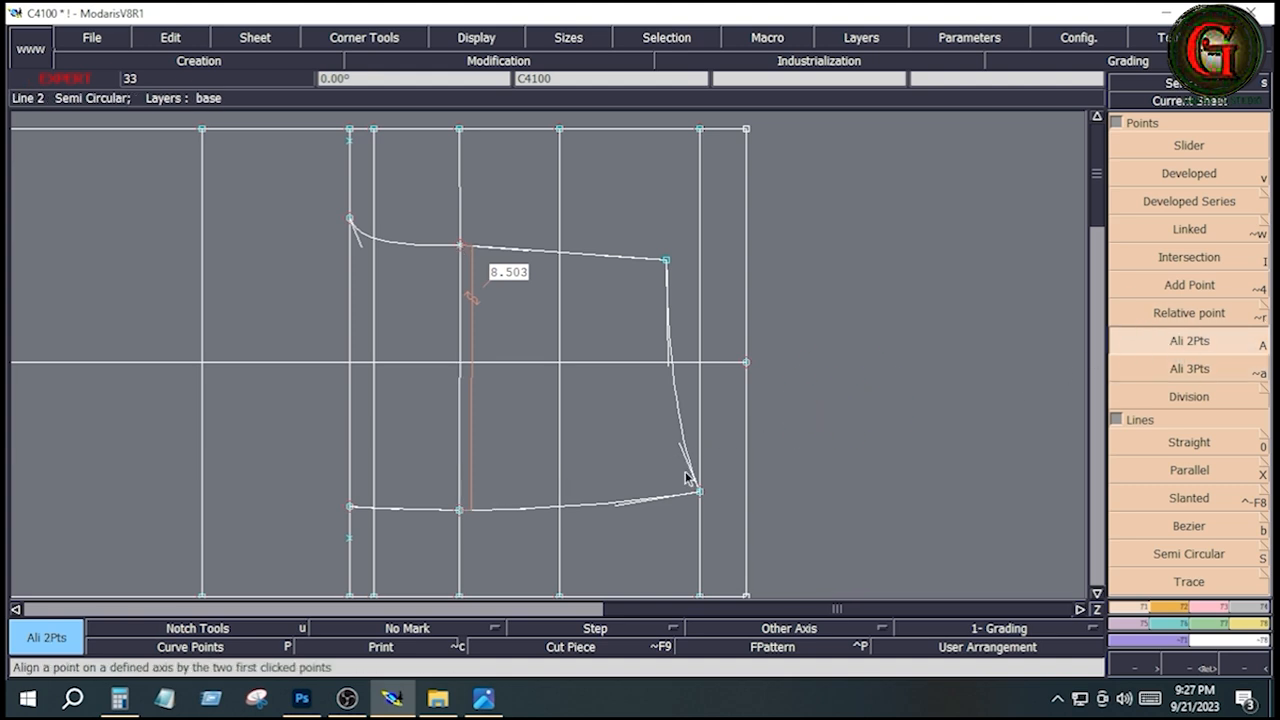
pyautogui.click(458, 245)
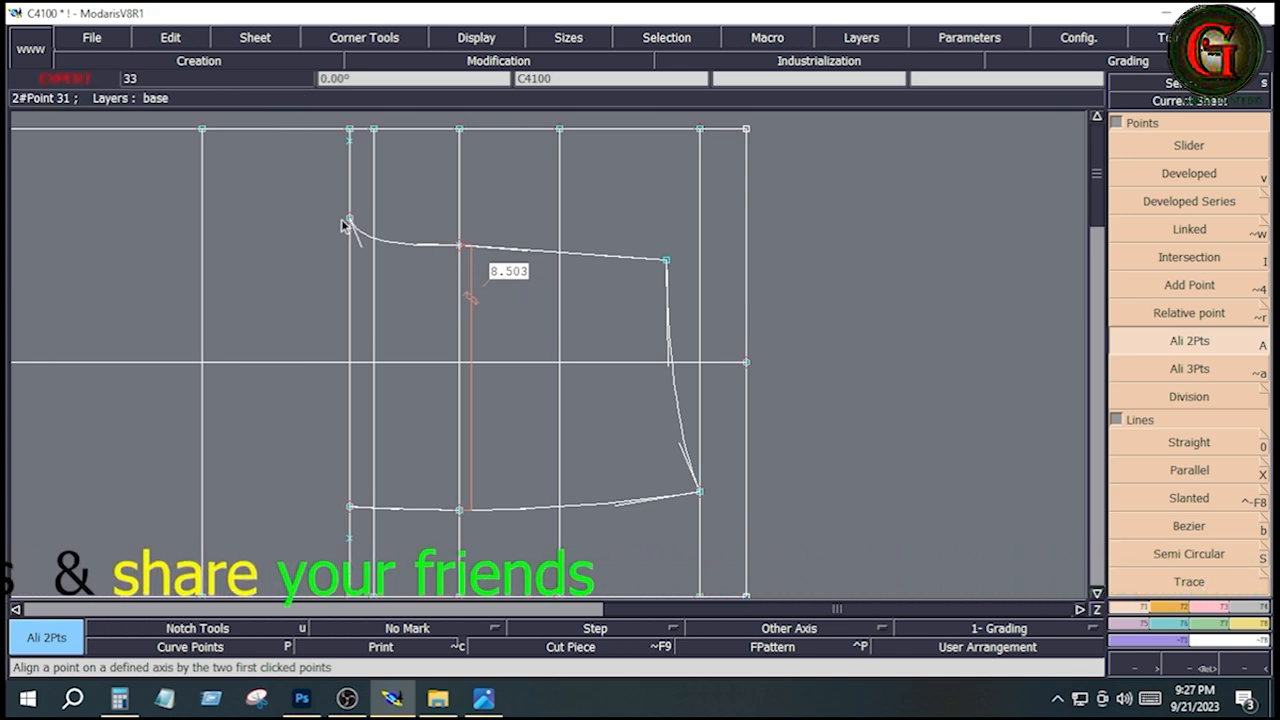
# Reshape the upper curve by adjusting the tangent handles at its left end and on both sides of its middle point.
pyautogui.press('Return')
pyautogui.click(316, 185)
pyautogui.click(696, 316)
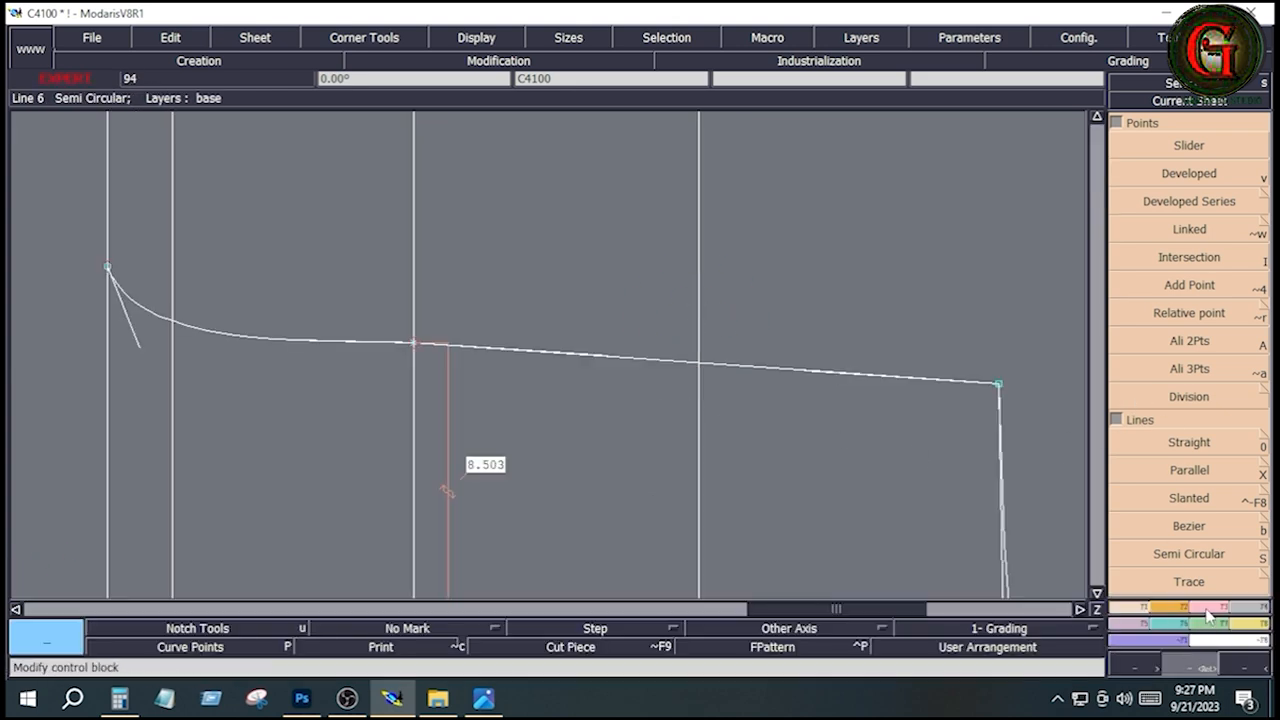
pyautogui.click(1207, 614)
pyautogui.click(1197, 383)
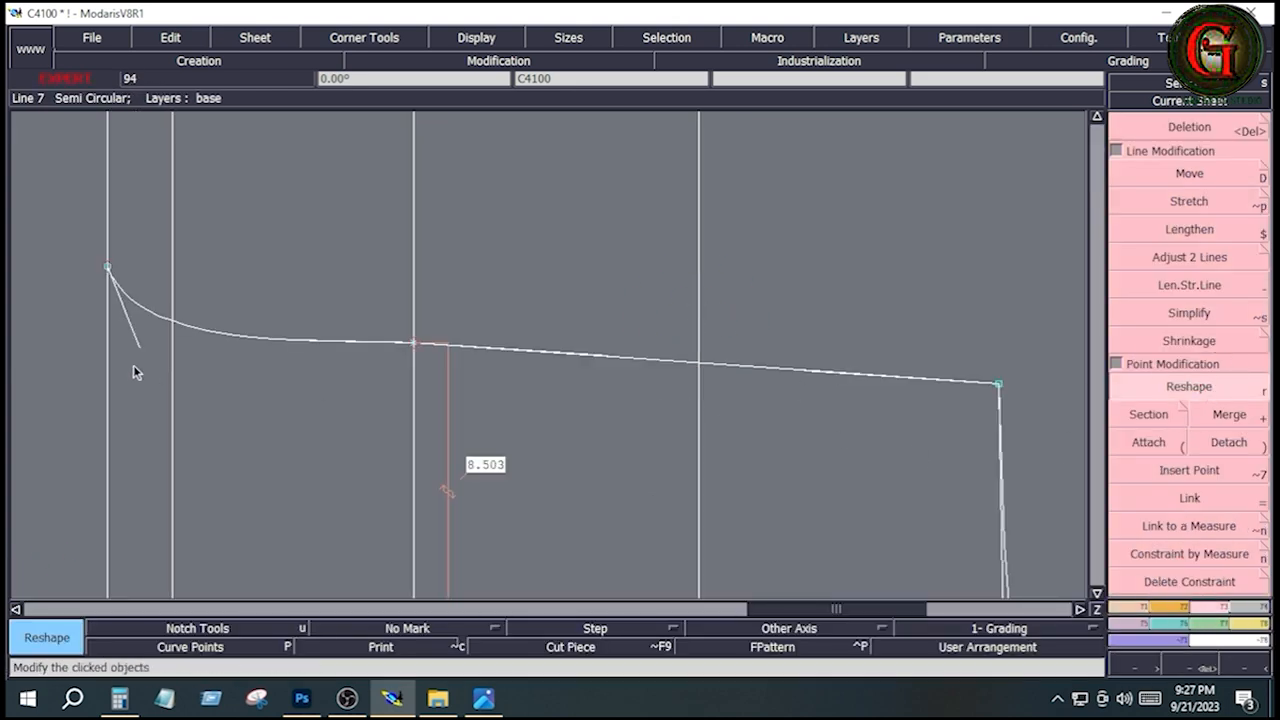
pyautogui.moveTo(138, 348); pyautogui.dragTo(147, 344)
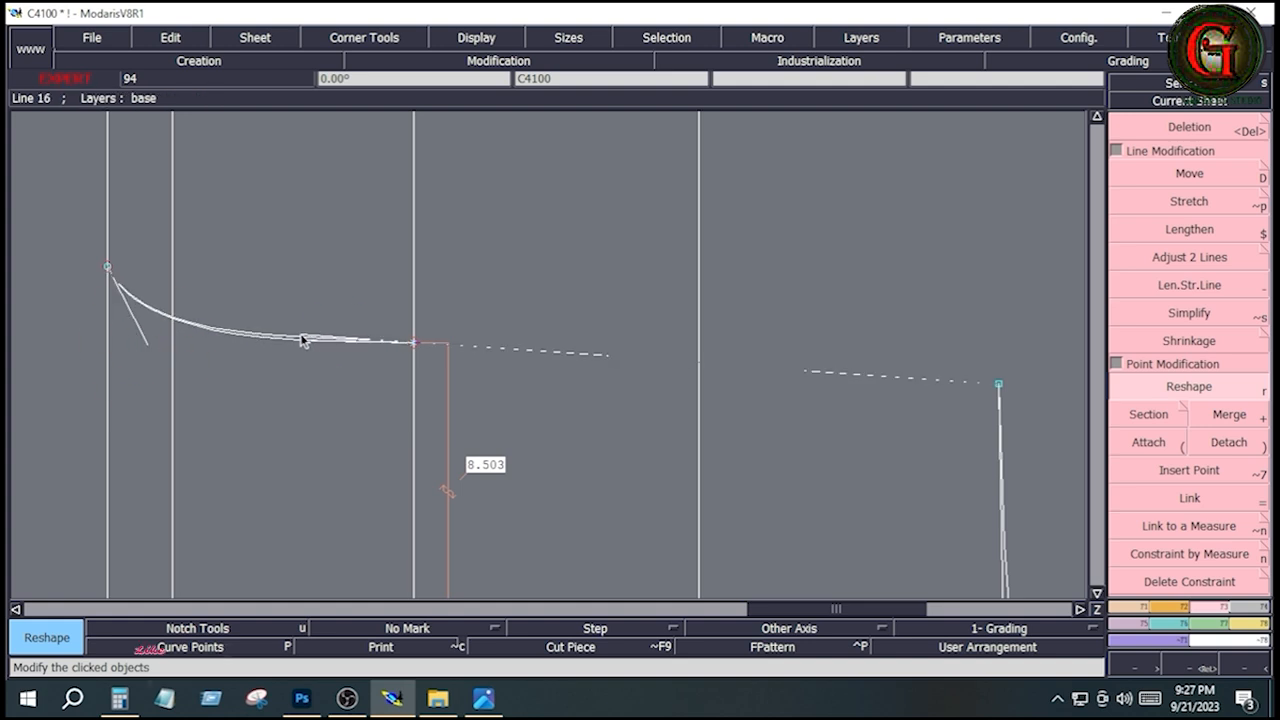
pyautogui.click(310, 338)
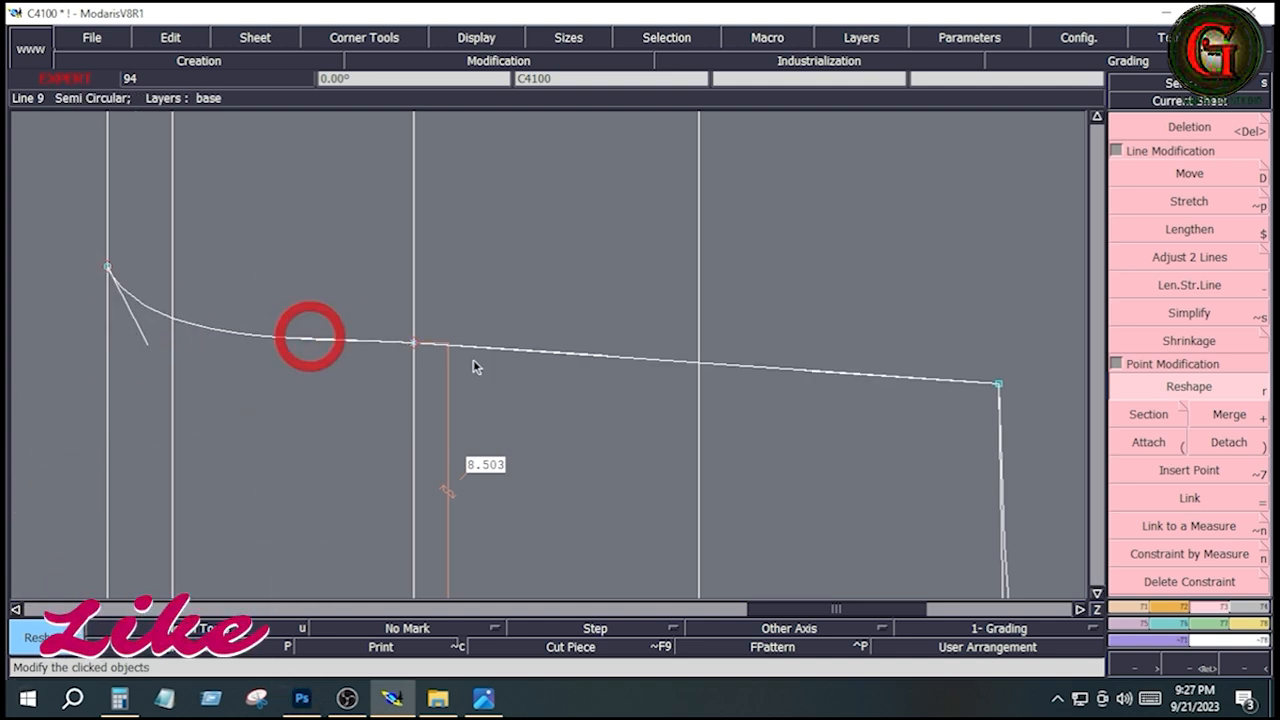
pyautogui.click(602, 356)
pyautogui.click(622, 354)
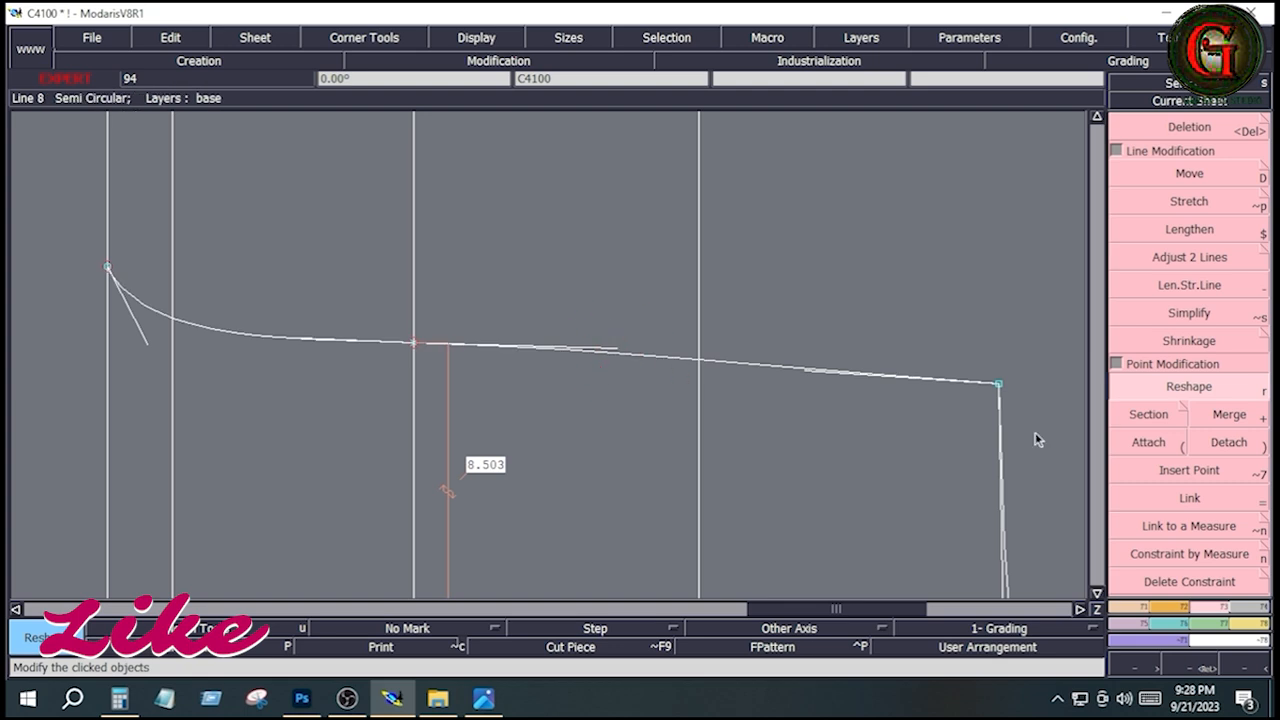
# Move the upper curve's right end point by dx 0 and dy 0.125 inches.
pyautogui.press('(')
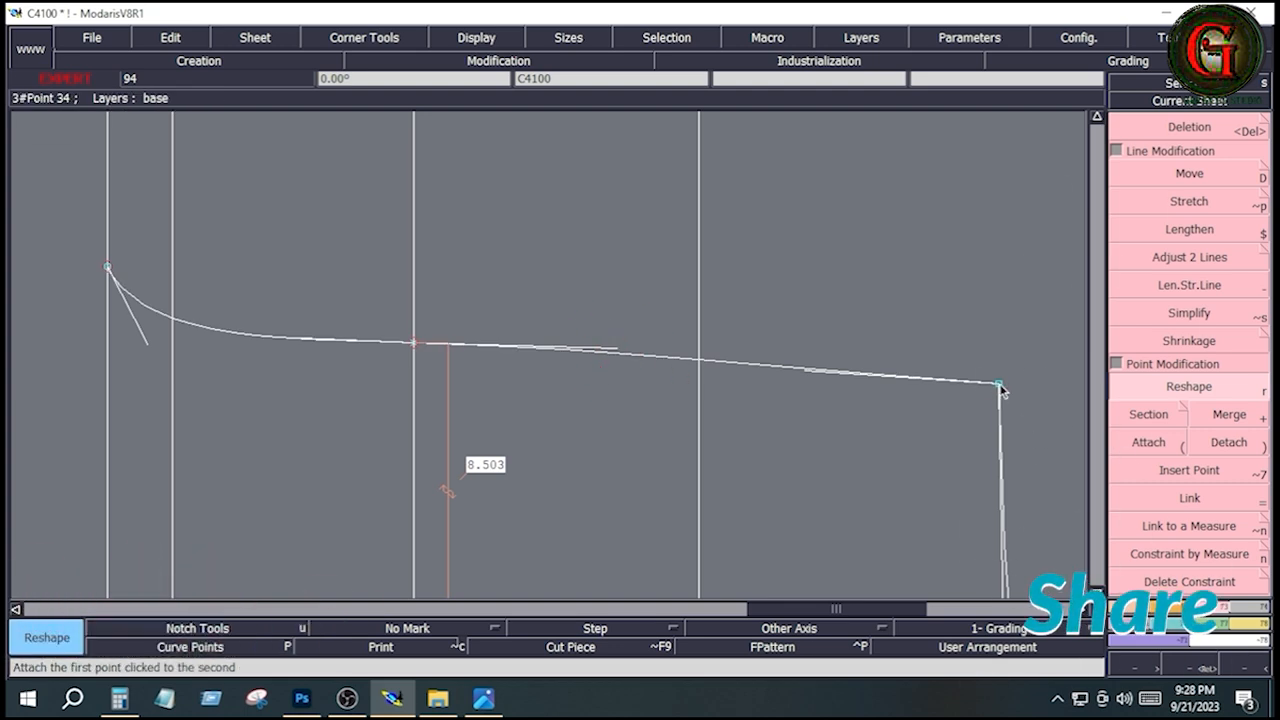
pyautogui.click(1000, 387)
pyautogui.write('0')
pyautogui.press('Down')
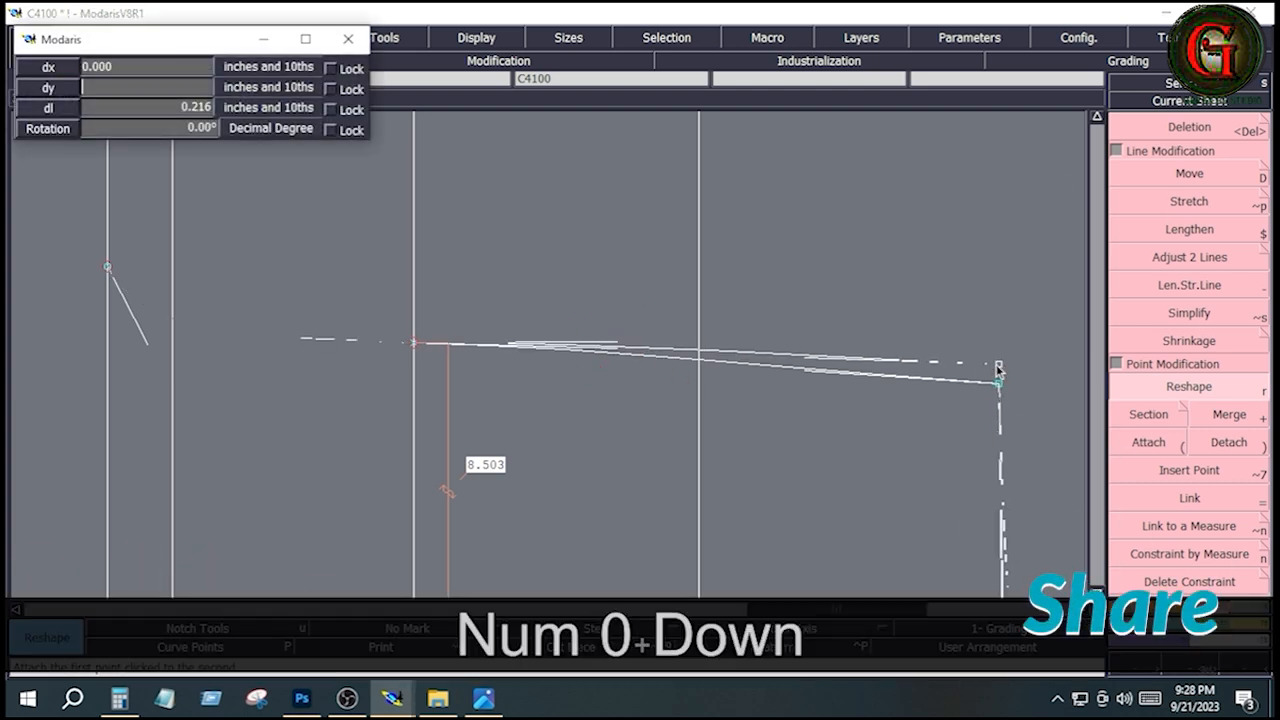
pyautogui.write('.125')
pyautogui.press('Down')
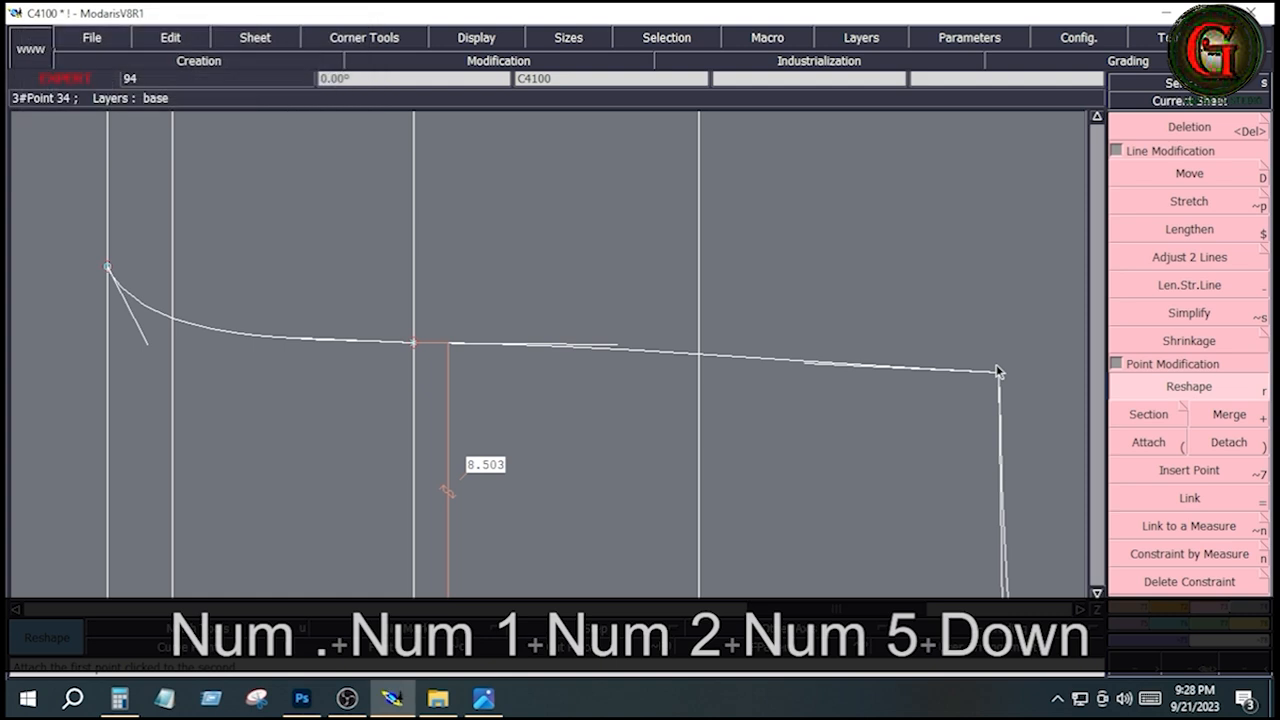
# Smooth the upper curve by refining its tangent handles around the middle point, near the right end and at the left end.
pyautogui.hotkey('ctrl', 'w')
pyautogui.click(602, 350)
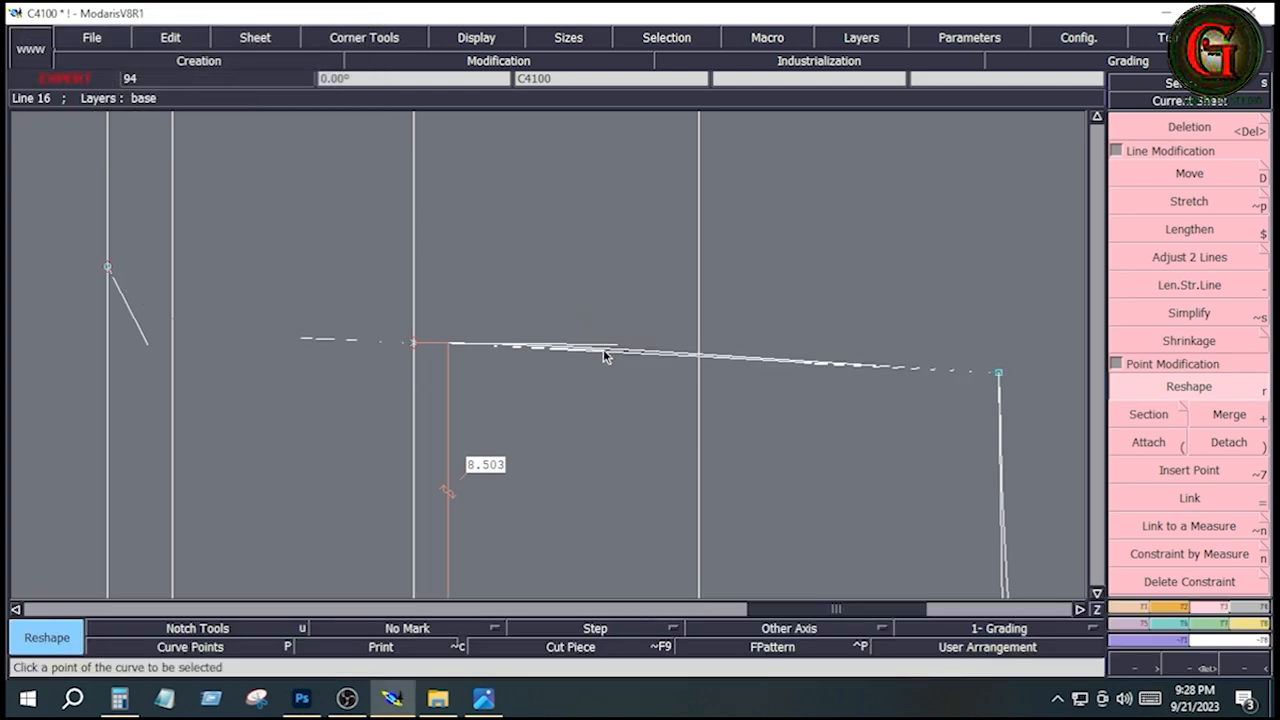
pyautogui.click(603, 349)
pyautogui.click(808, 363)
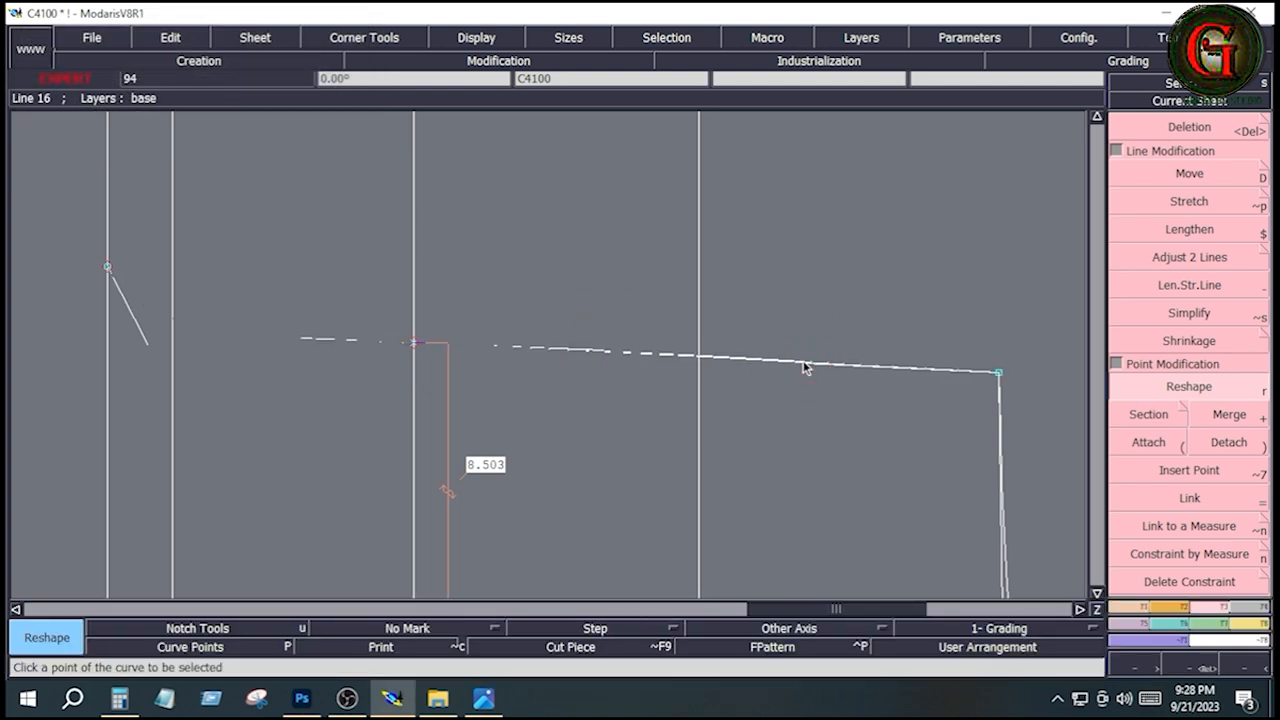
pyautogui.click(801, 360)
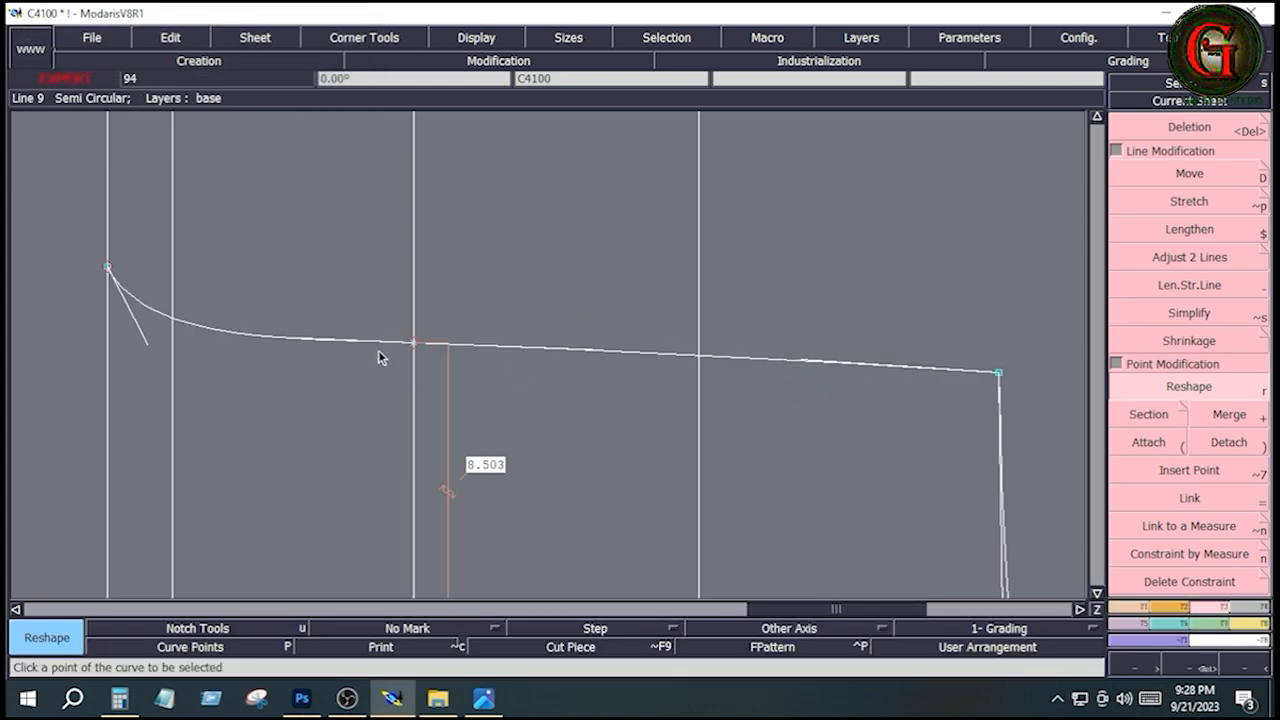
pyautogui.click(306, 340)
pyautogui.click(299, 335)
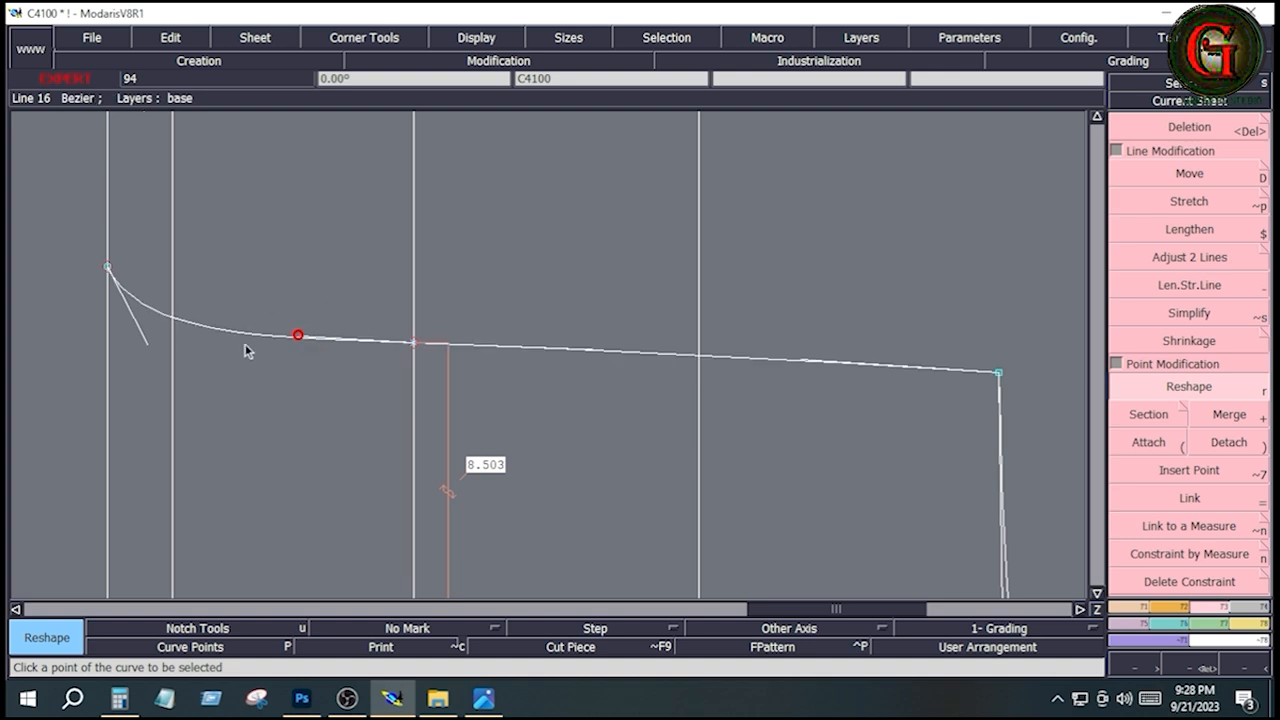
pyautogui.click(143, 338)
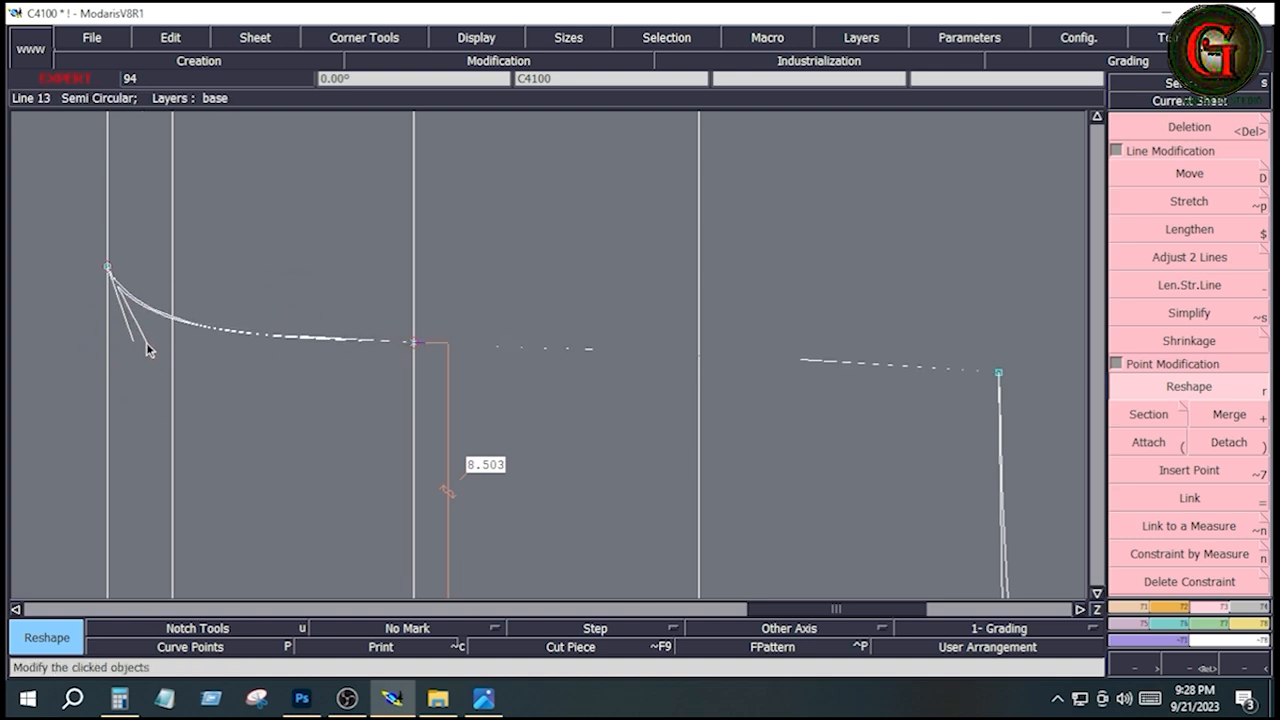
pyautogui.click(148, 343)
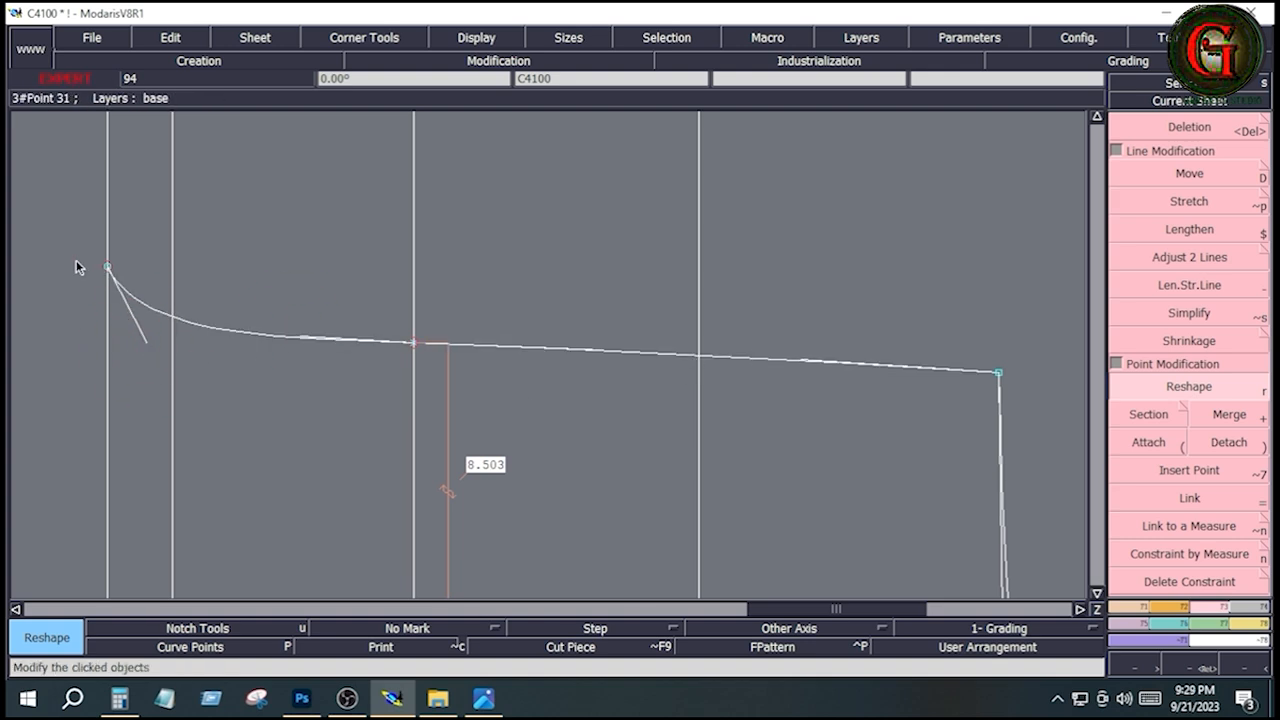
# Add a dynamic length measure along the whole upper curve and move its right end point to make the length about 10.5 inches.
pyautogui.click(1237, 623)
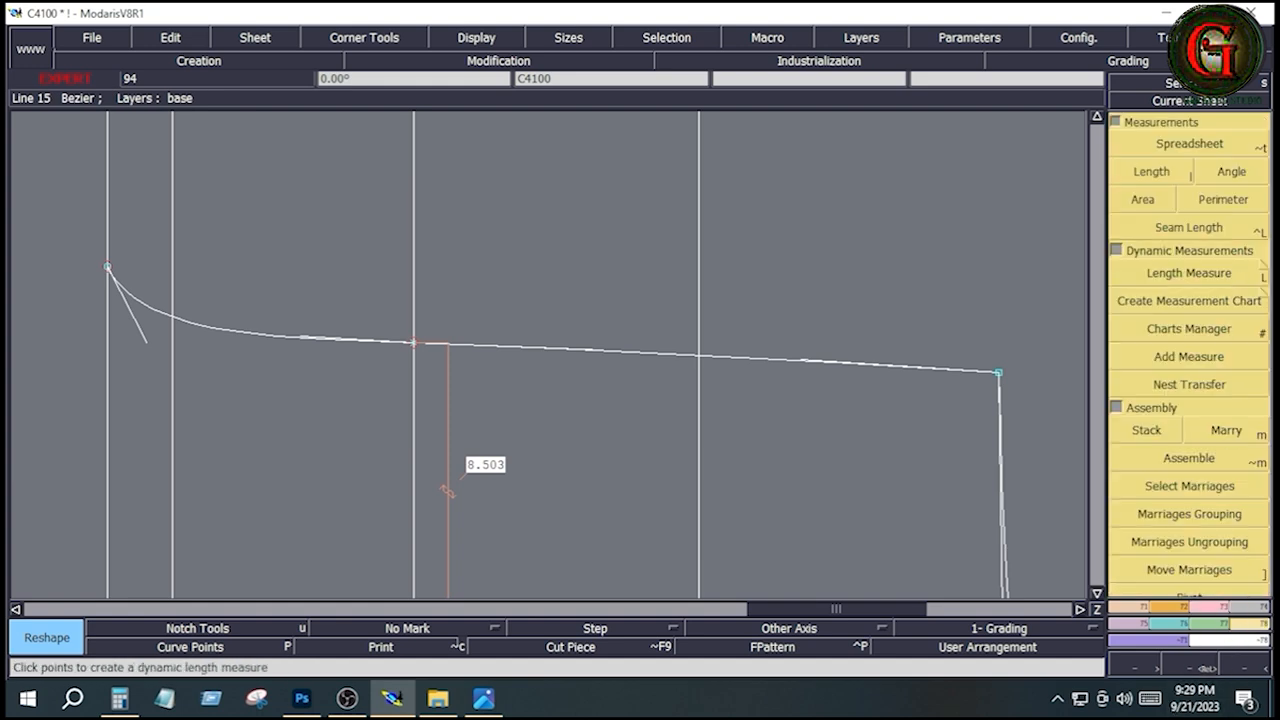
pyautogui.click(1267, 277)
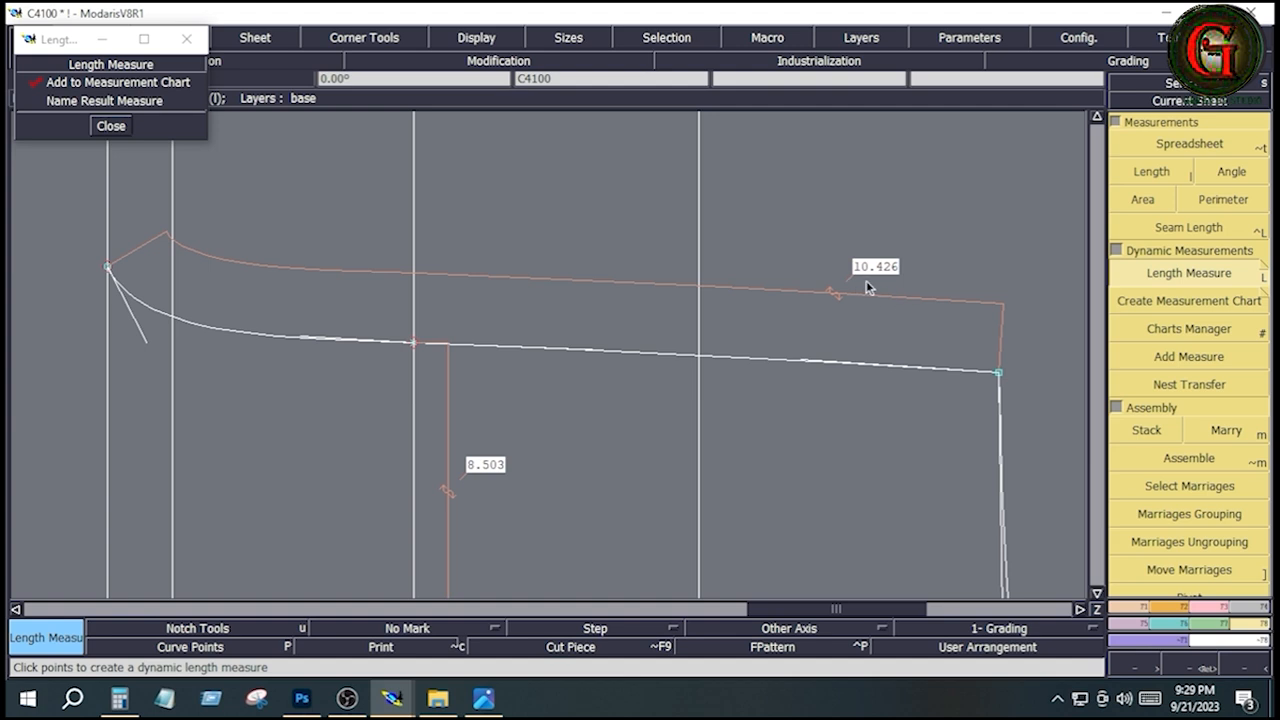
pyautogui.click(1217, 609)
pyautogui.click(1211, 388)
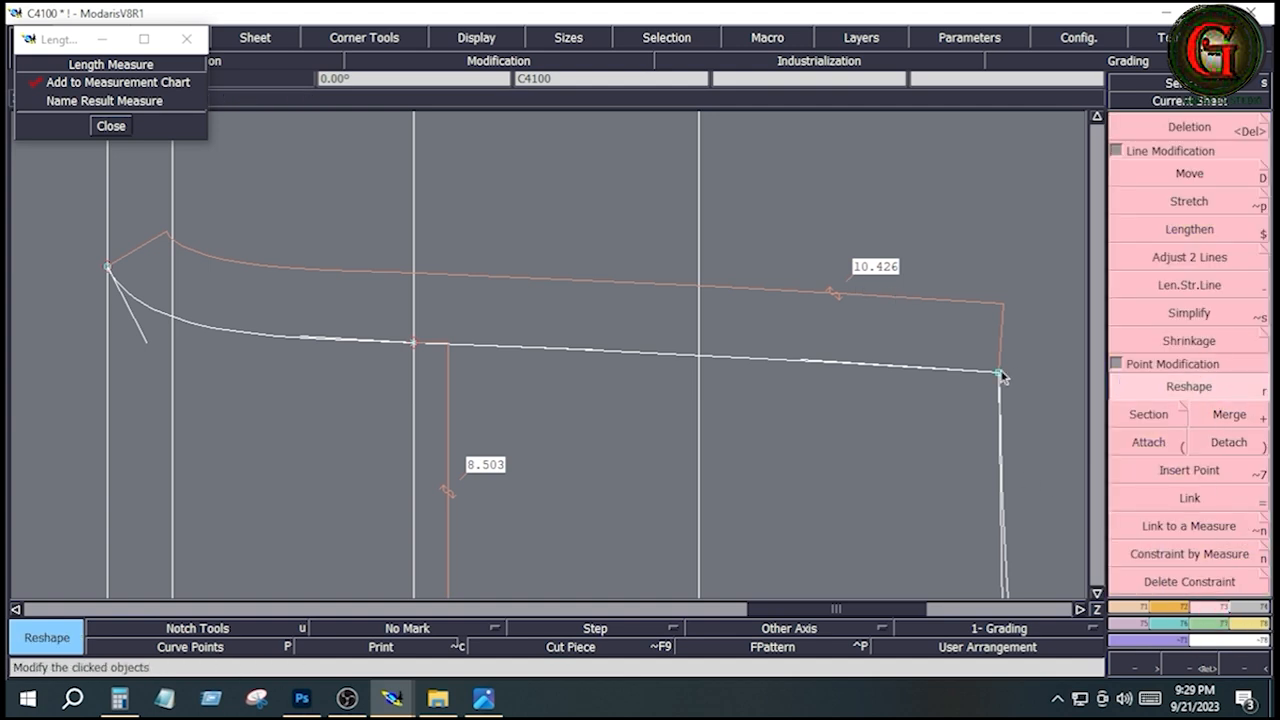
pyautogui.moveTo(1002, 375); pyautogui.dragTo(1006, 370)
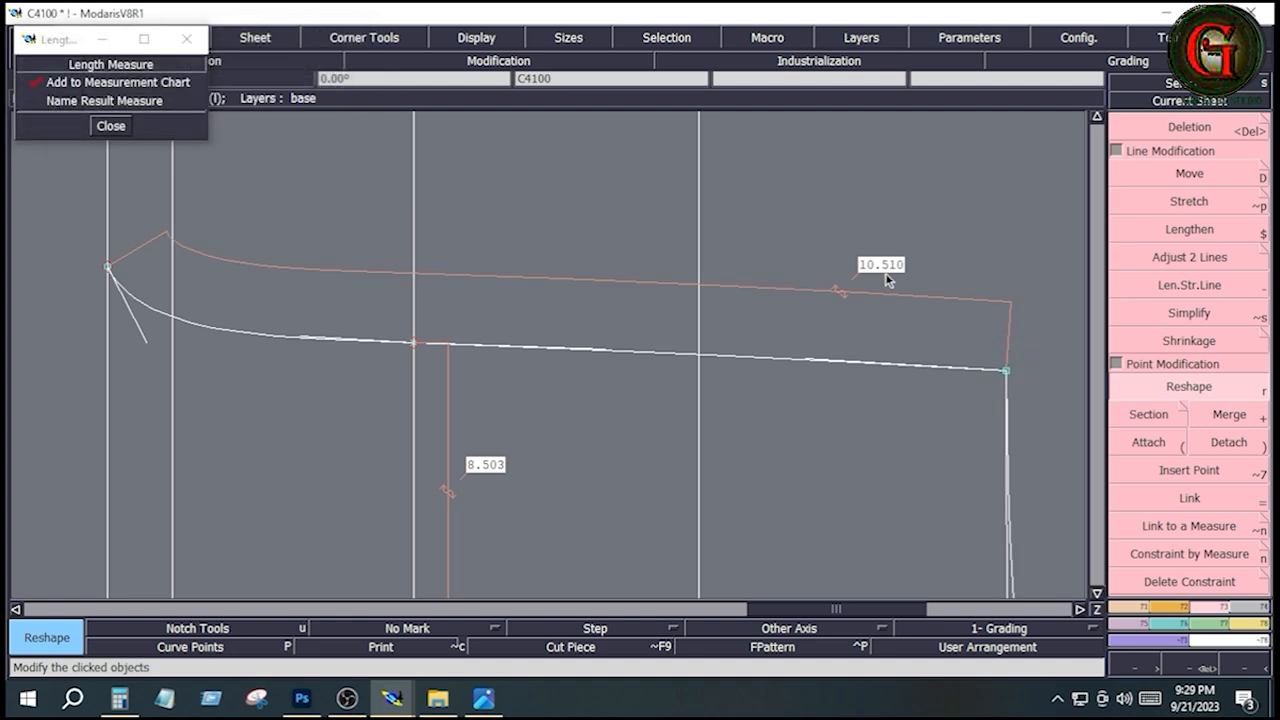
# Add a dynamic length measure along the piece's right side curve, from its upper corner to its lower corner.
pyautogui.press('Home')
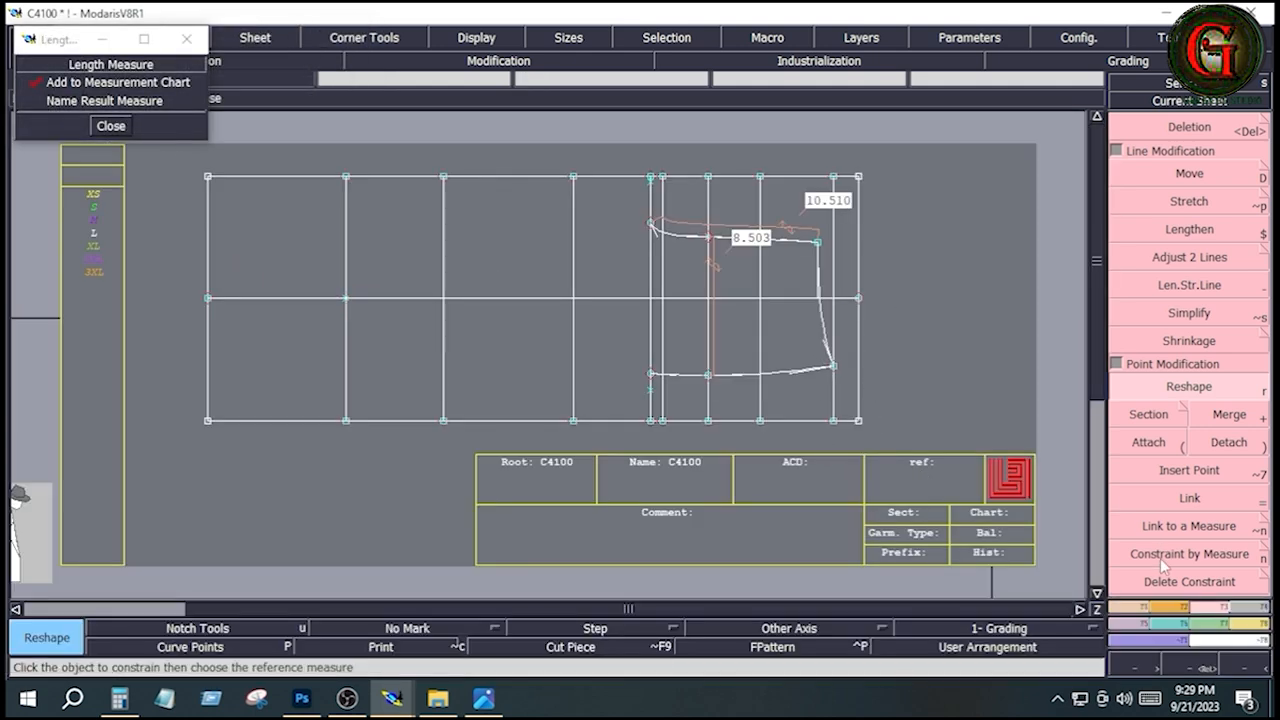
pyautogui.click(1249, 624)
pyautogui.click(1252, 273)
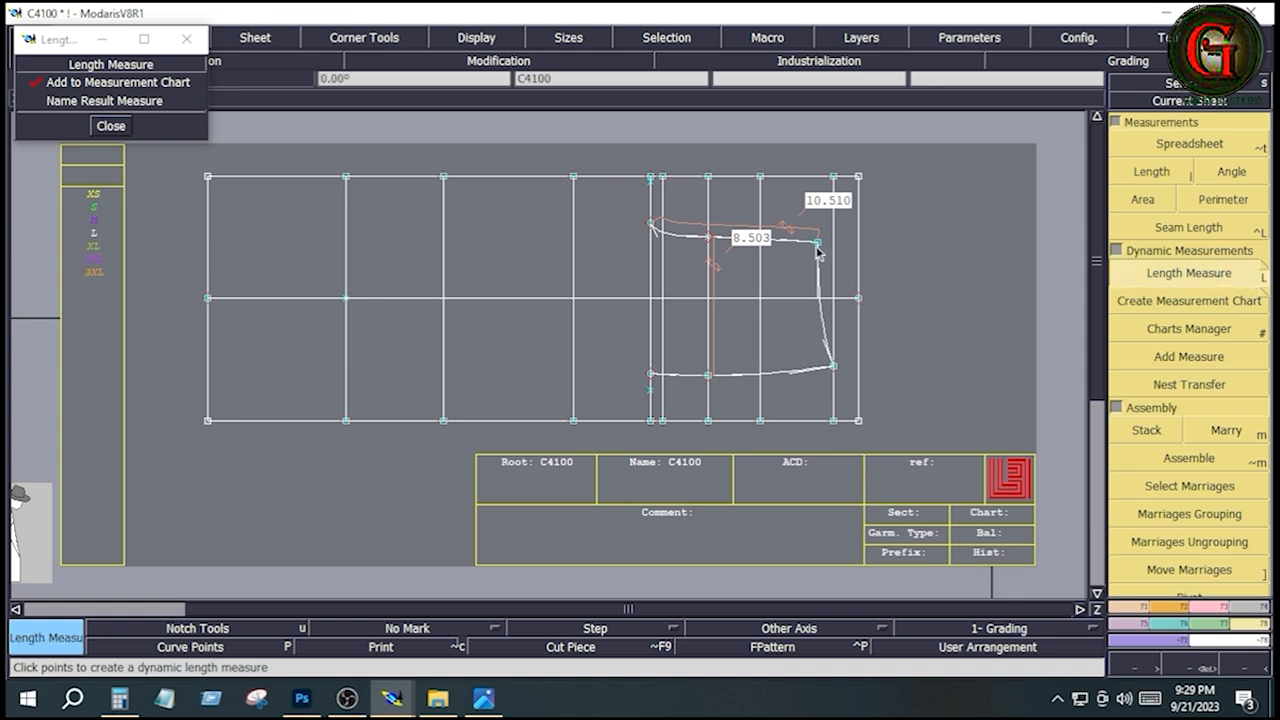
pyautogui.click(833, 366)
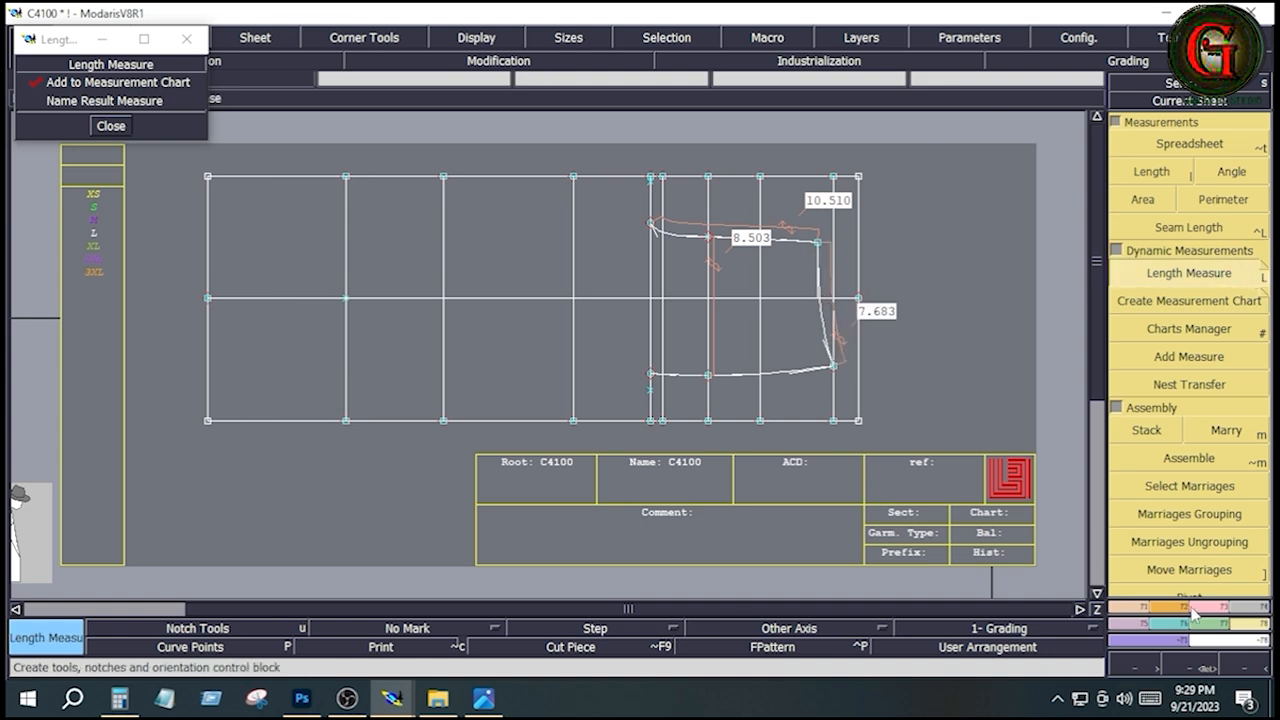
# Reshape the piece's lower right corner point straight up to shorten the right side curve to about 7.56 inches, and close the length measure options.
pyautogui.click(1224, 606)
pyautogui.click(1211, 394)
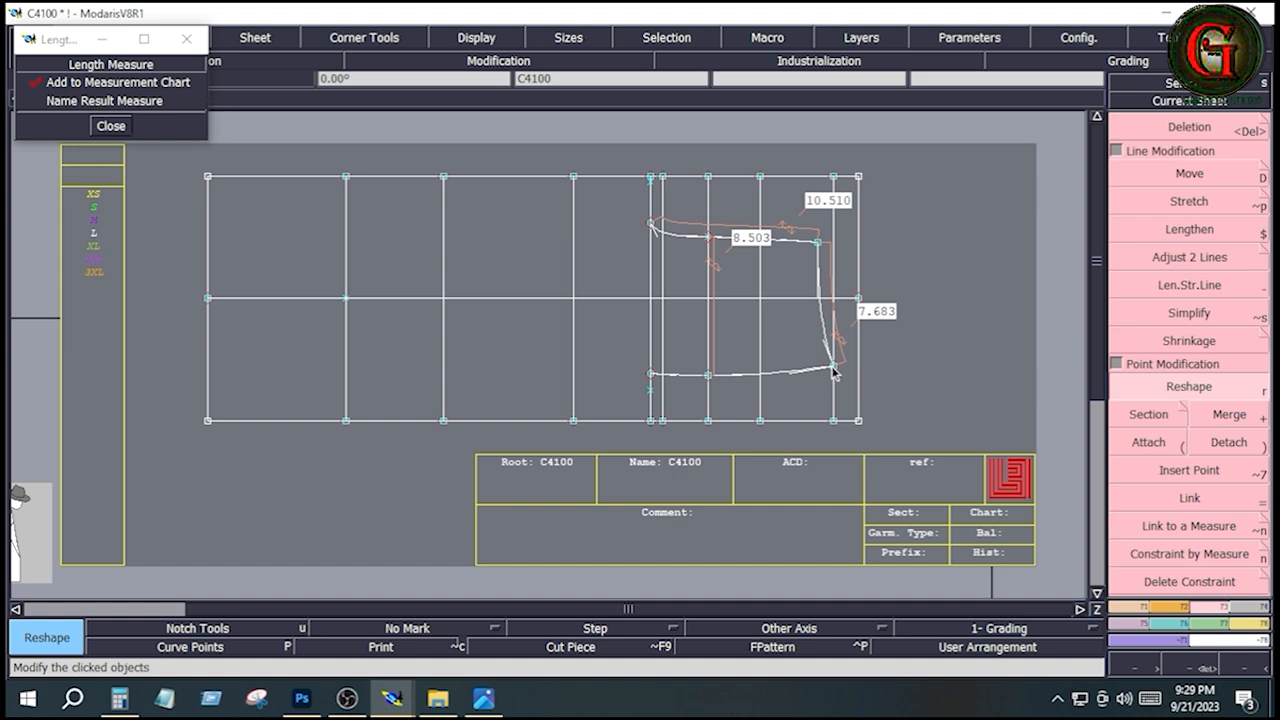
pyautogui.moveTo(834, 372); pyautogui.dragTo(834, 368)
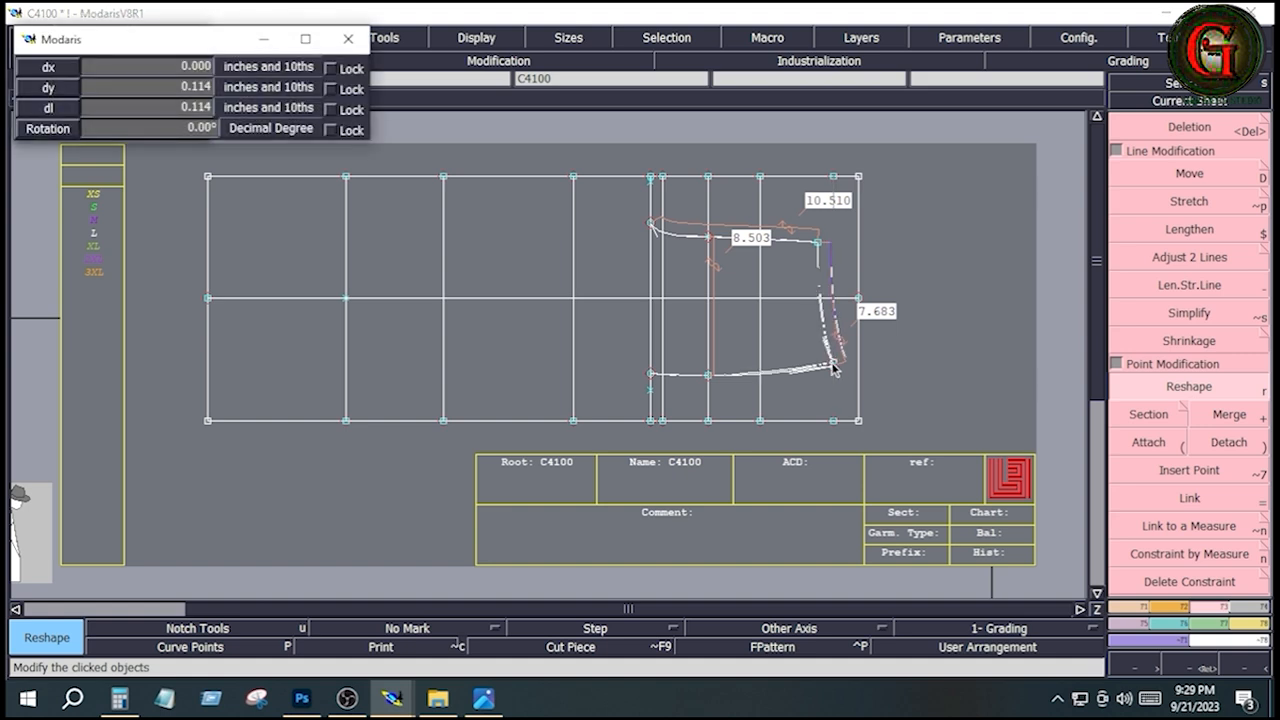
pyautogui.press('Down')
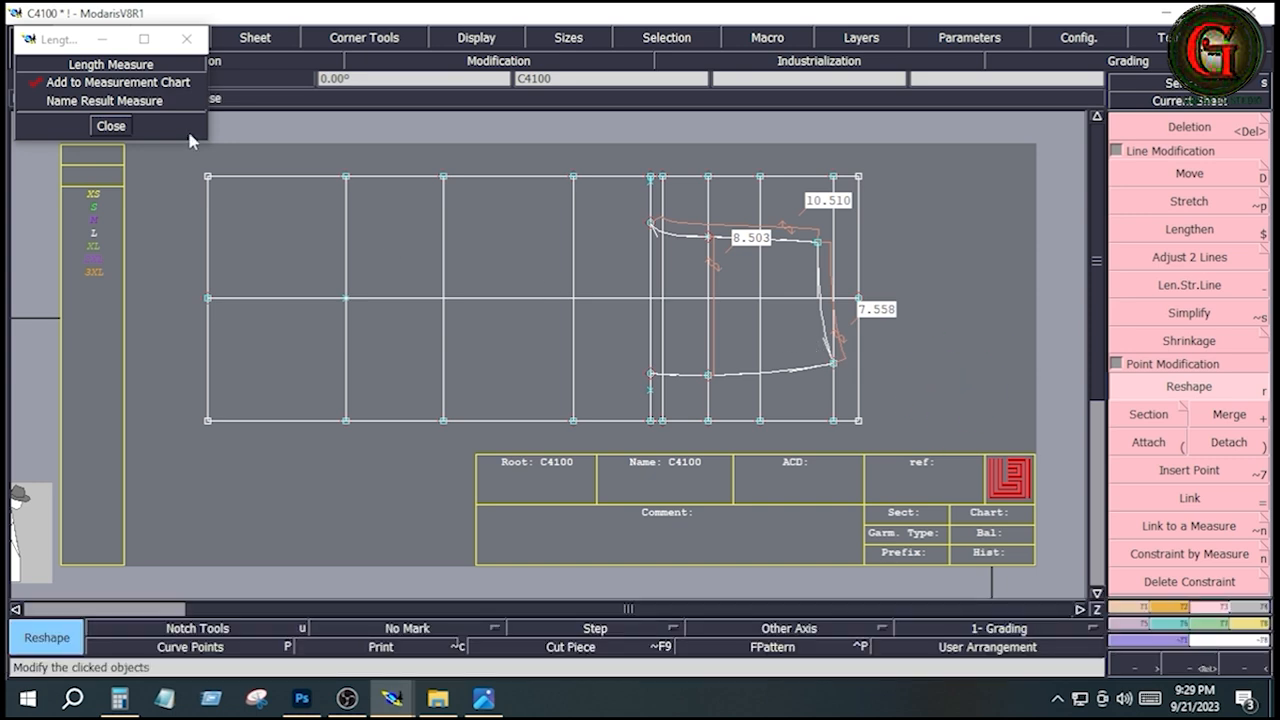
pyautogui.click(108, 126)
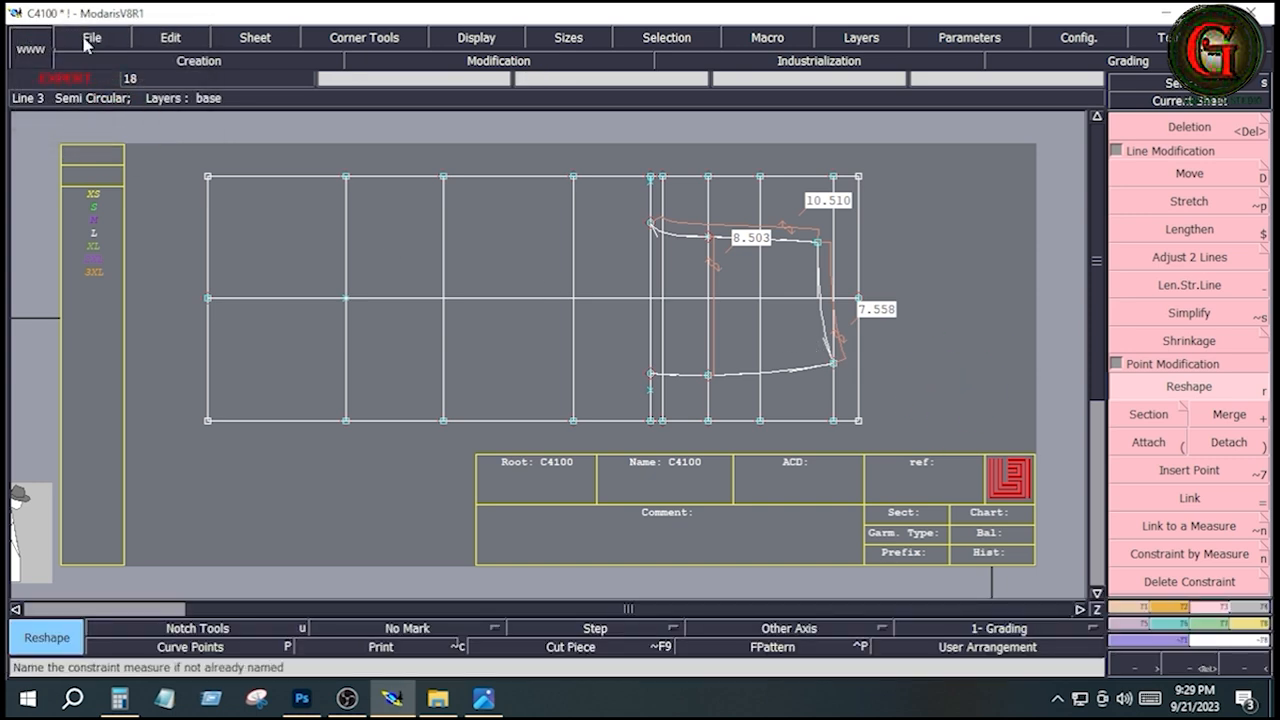
pyautogui.click(86, 42)
pyautogui.click(97, 117)
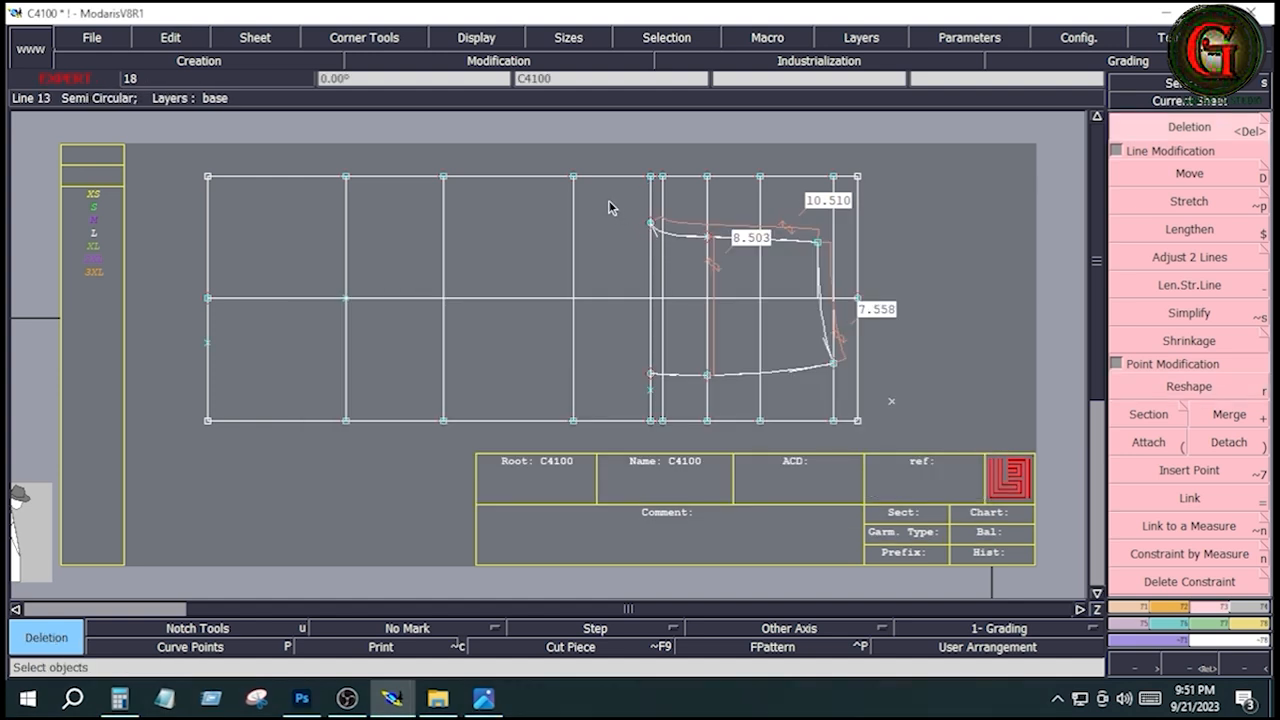
# Clear the selection around the curved piece and delete the stray point on the frame's left edge, just below the horizontal centre line.
pyautogui.moveTo(610, 202); pyautogui.dragTo(893, 400)
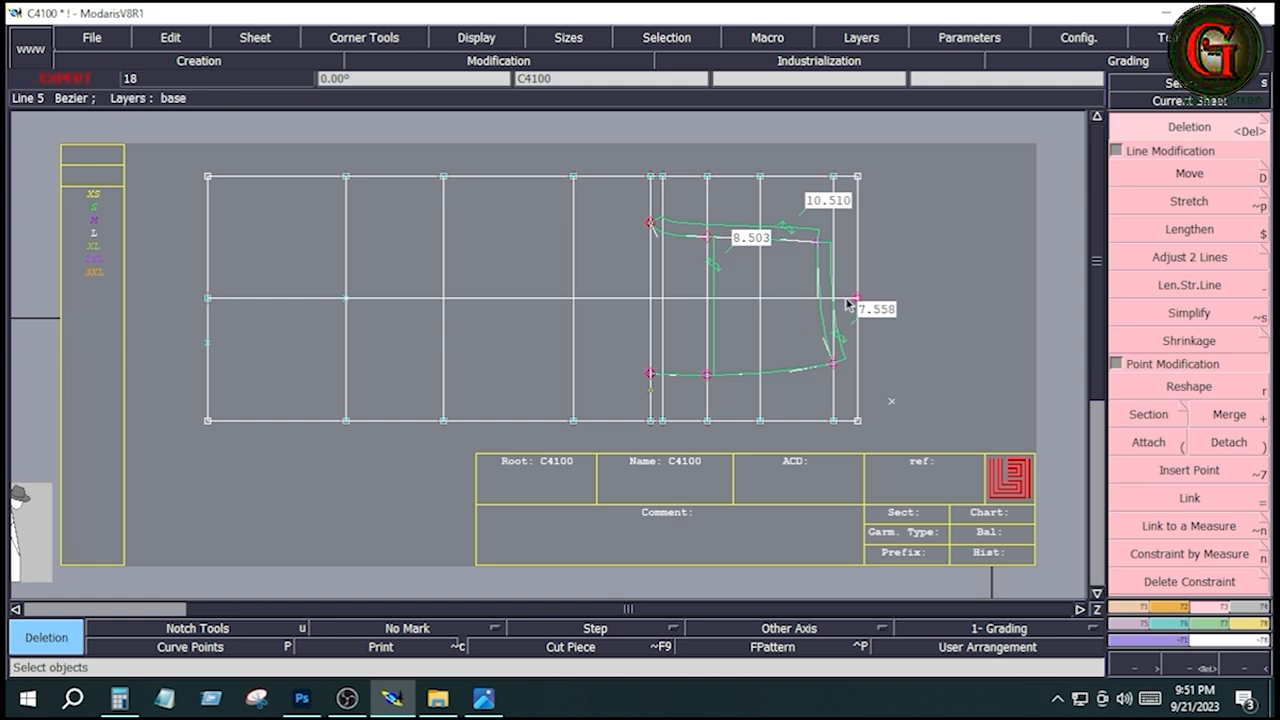
pyautogui.click(953, 276)
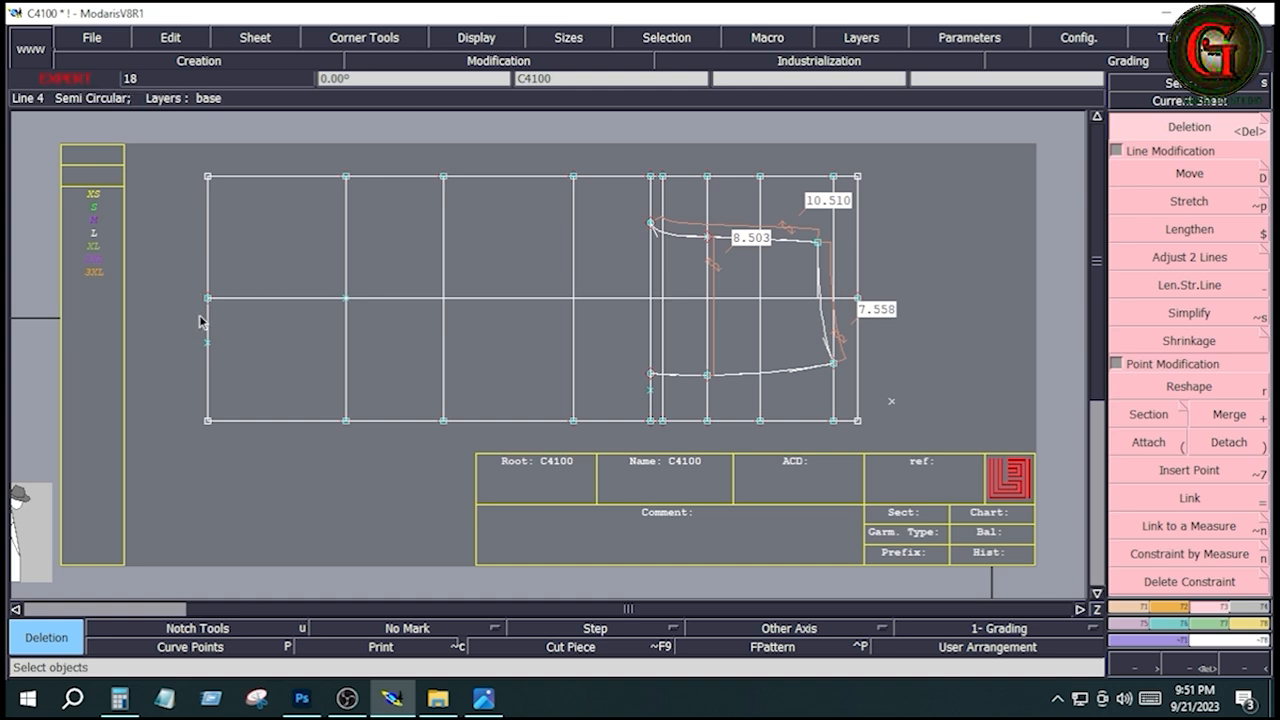
pyautogui.press('Delete')
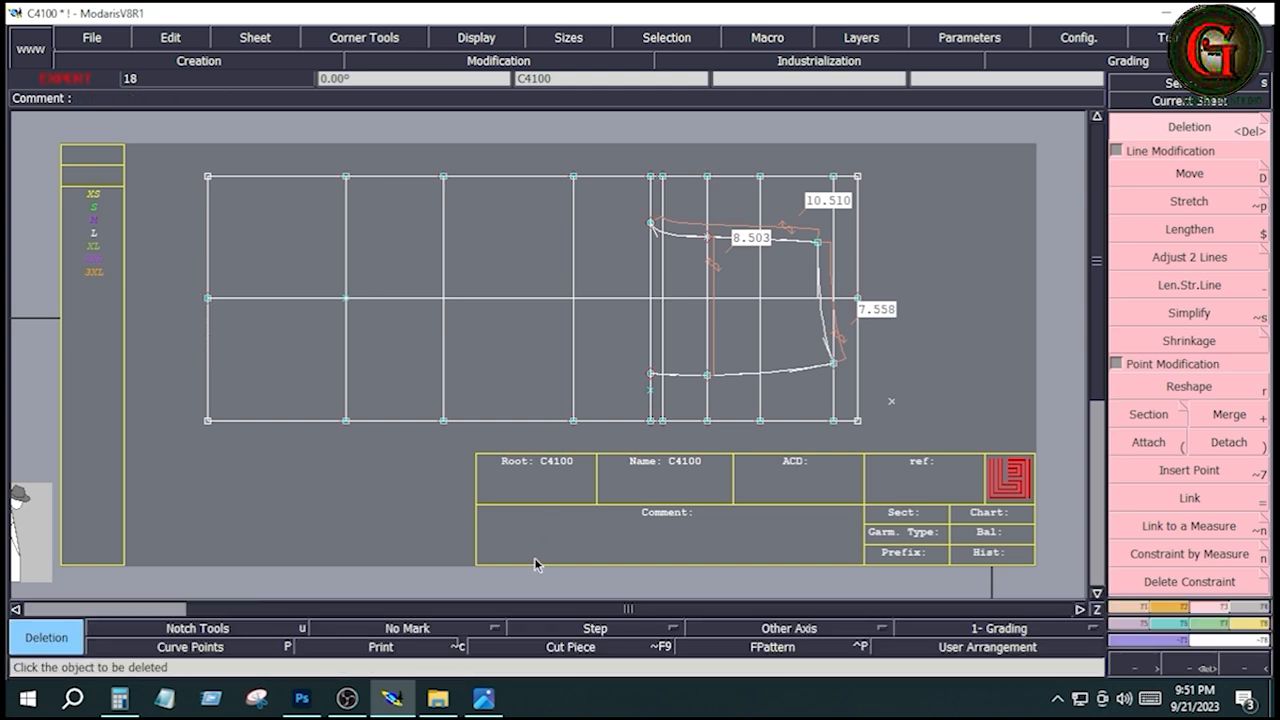
# Consult the measurement sheet for size L and add a developed point 4 inches above the centre line on the half thigh line.
pyautogui.click(486, 699)
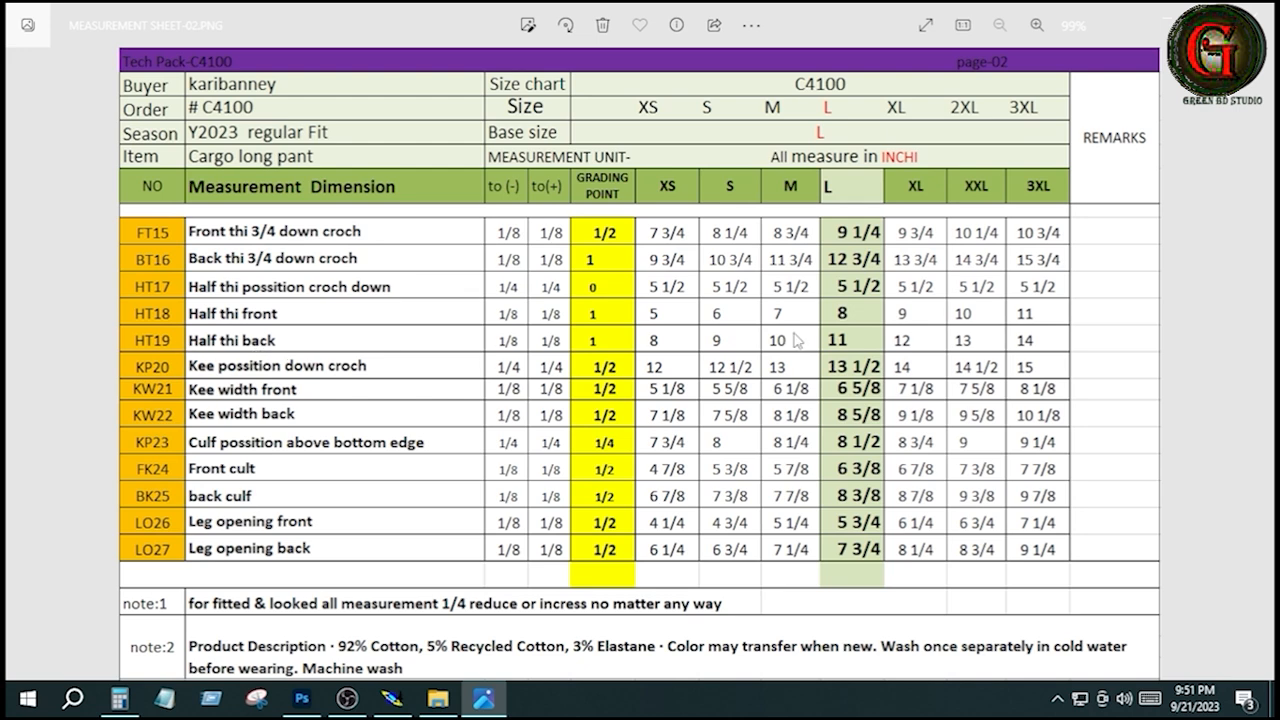
pyautogui.click(392, 699)
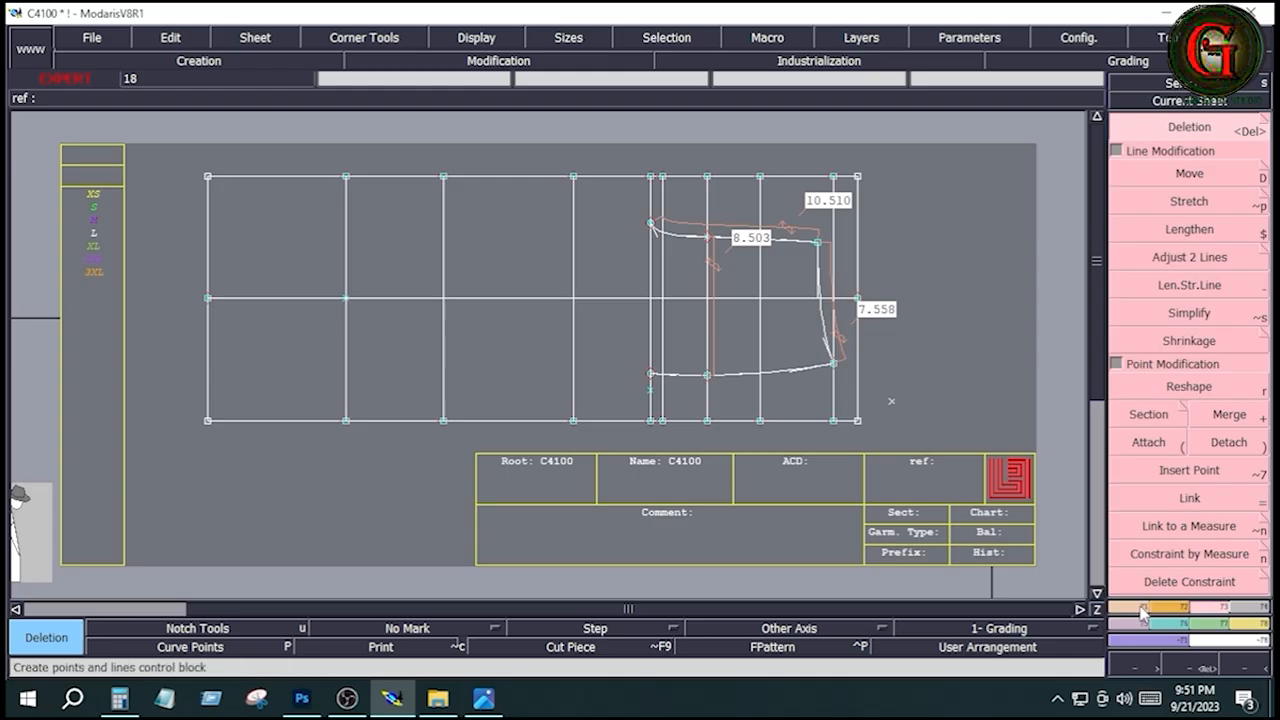
pyautogui.click(1138, 605)
pyautogui.click(1181, 170)
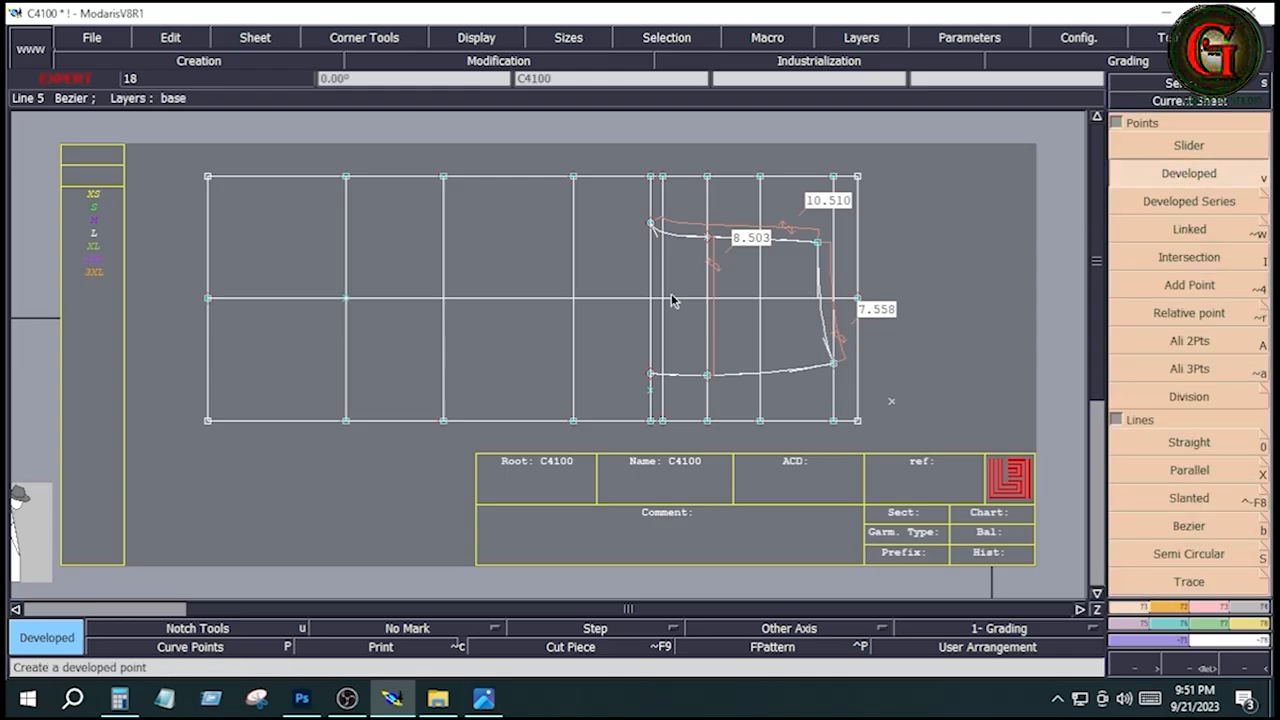
pyautogui.click(575, 305)
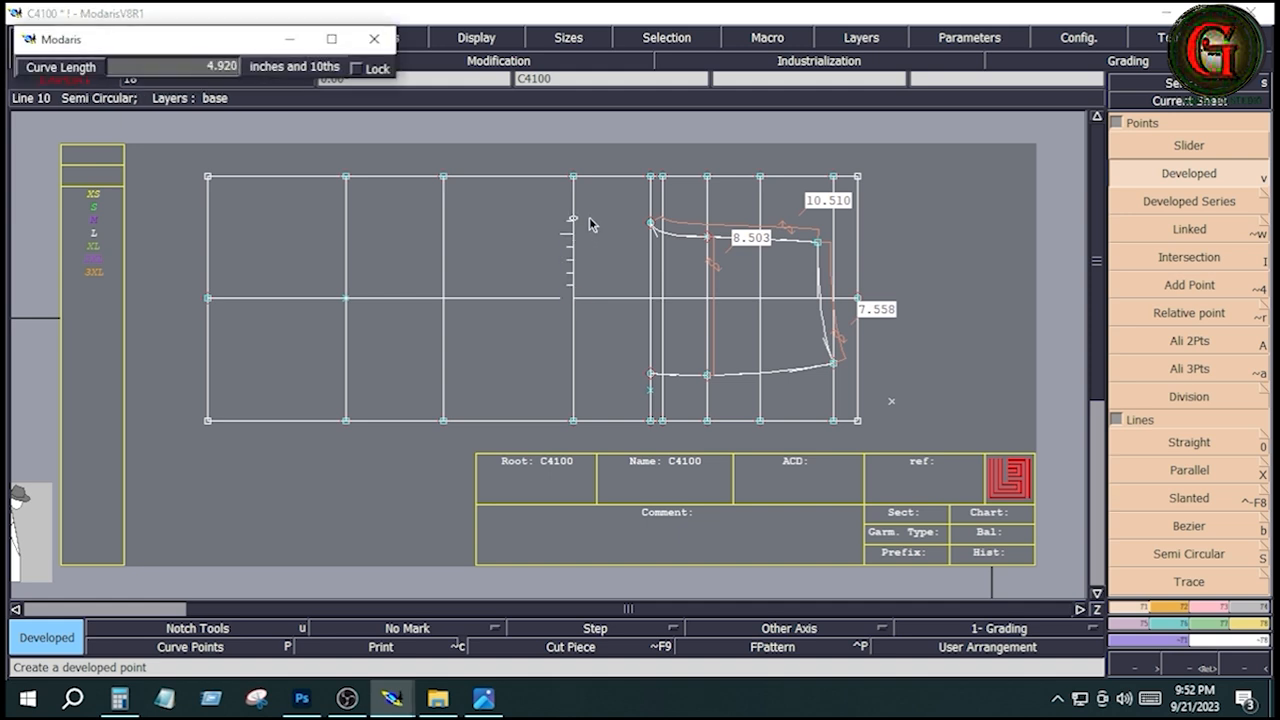
pyautogui.press('Down')
pyautogui.write('4')
pyautogui.press('Return')
# Add a developed point below the centre line on the half thigh line, with a curve length of -4 inches.
pyautogui.click(574, 301)
pyautogui.press('Down')
pyautogui.write('-')
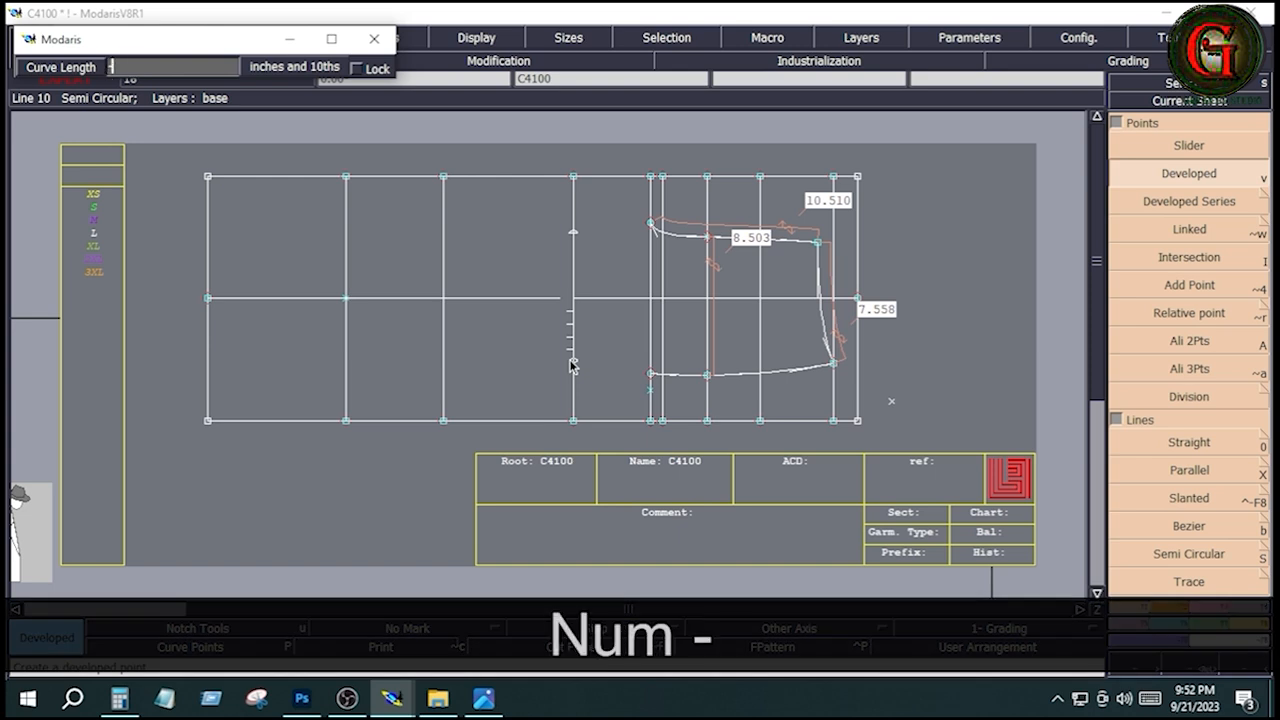
pyautogui.write('4')
pyautogui.press('Return')
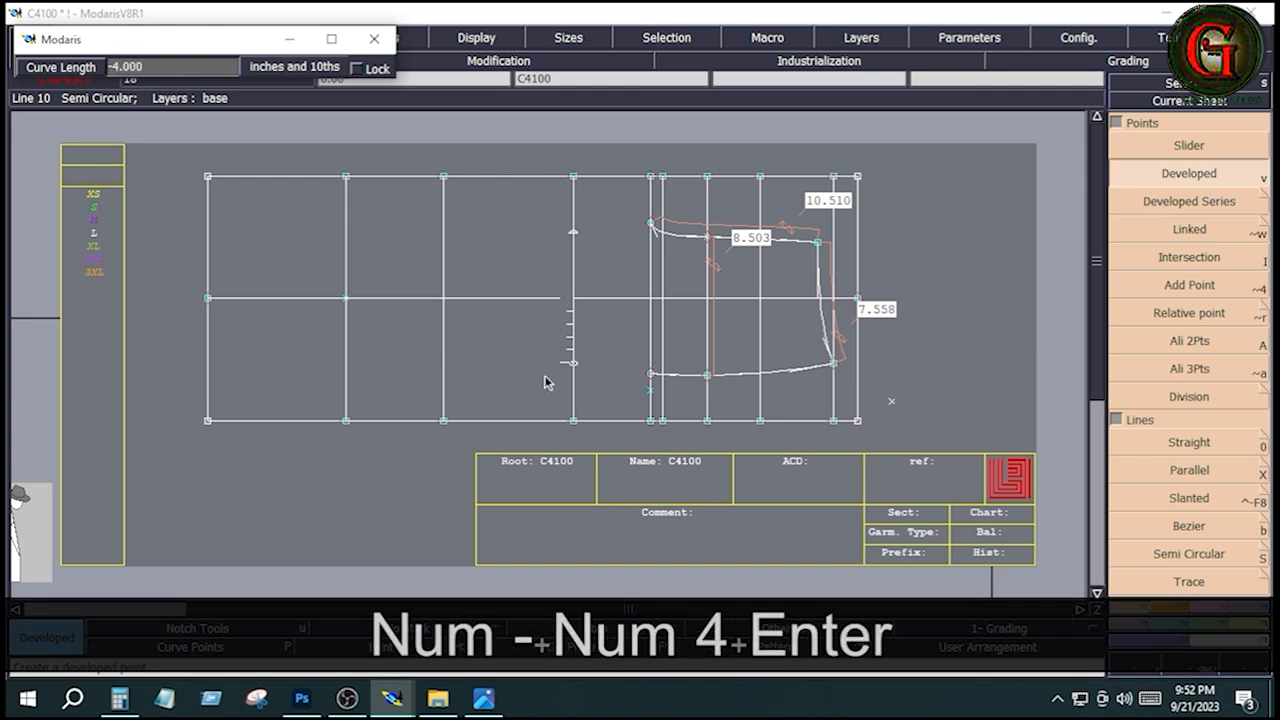
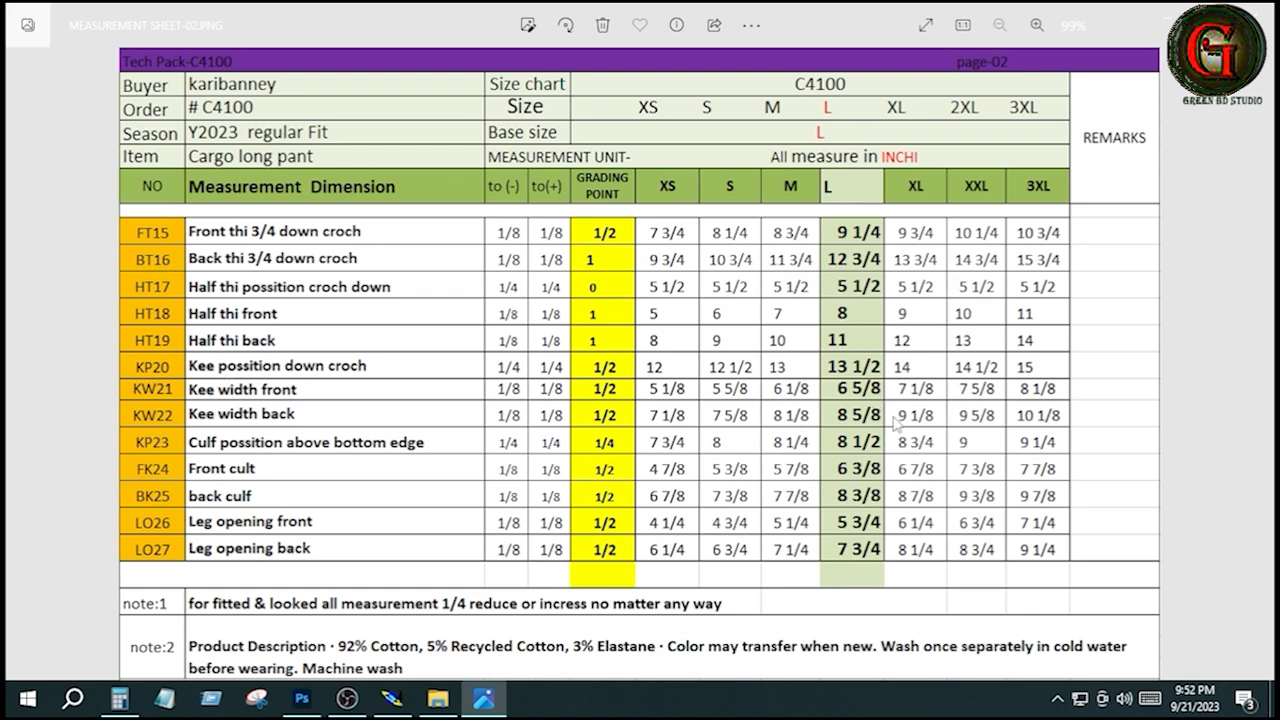
# Return to the Modaris pattern and add a developed point 3.312 inches above the centre line on the knee line.
pyautogui.click(391, 698)
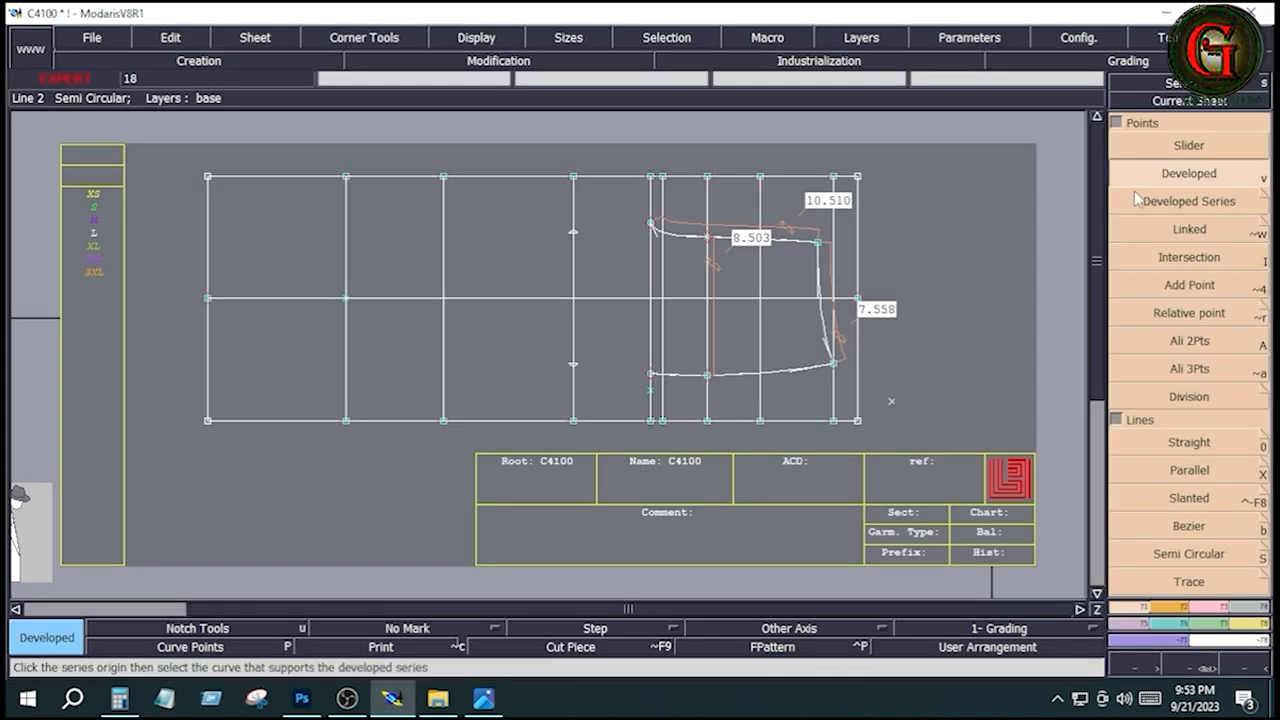
pyautogui.click(442, 299)
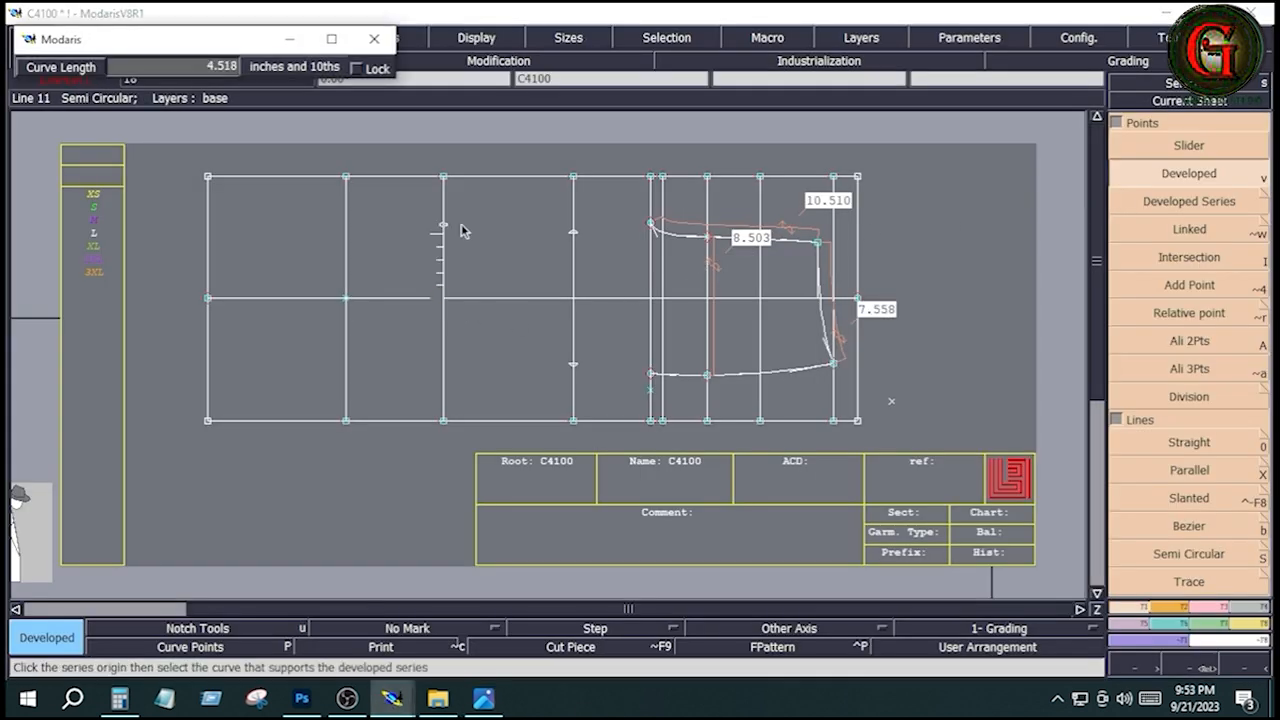
pyautogui.press('Down')
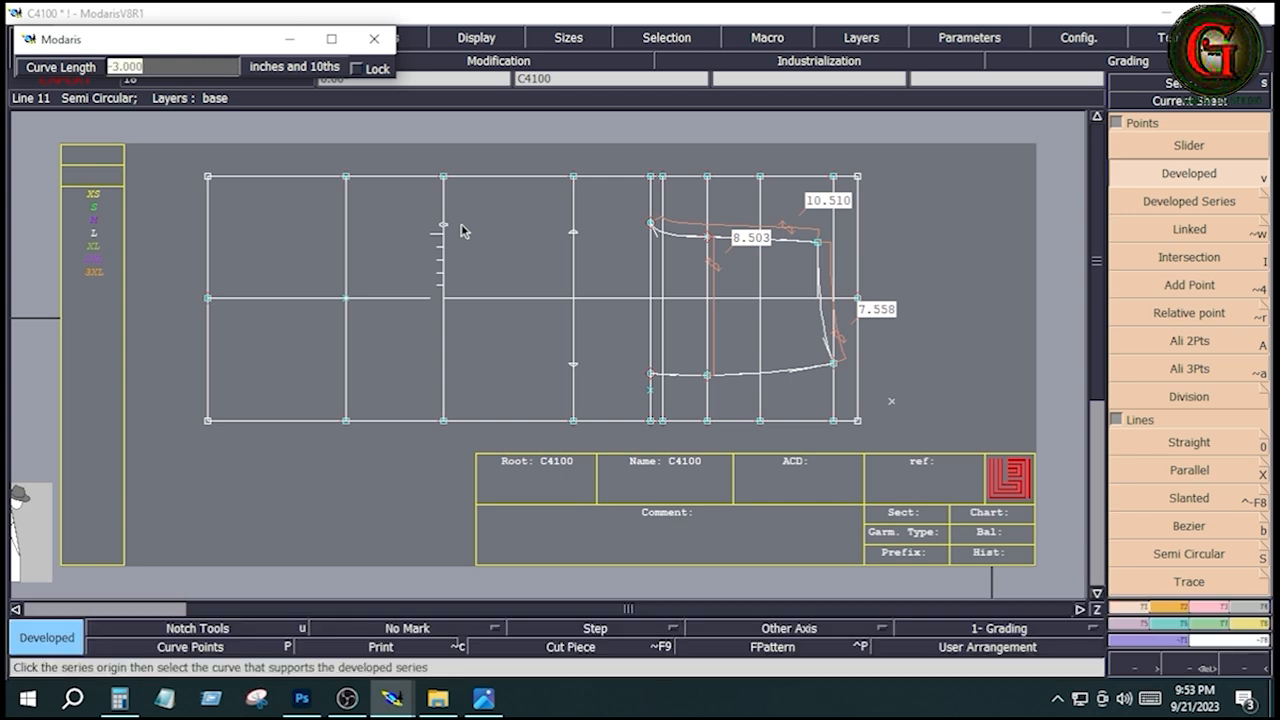
pyautogui.write('3.')
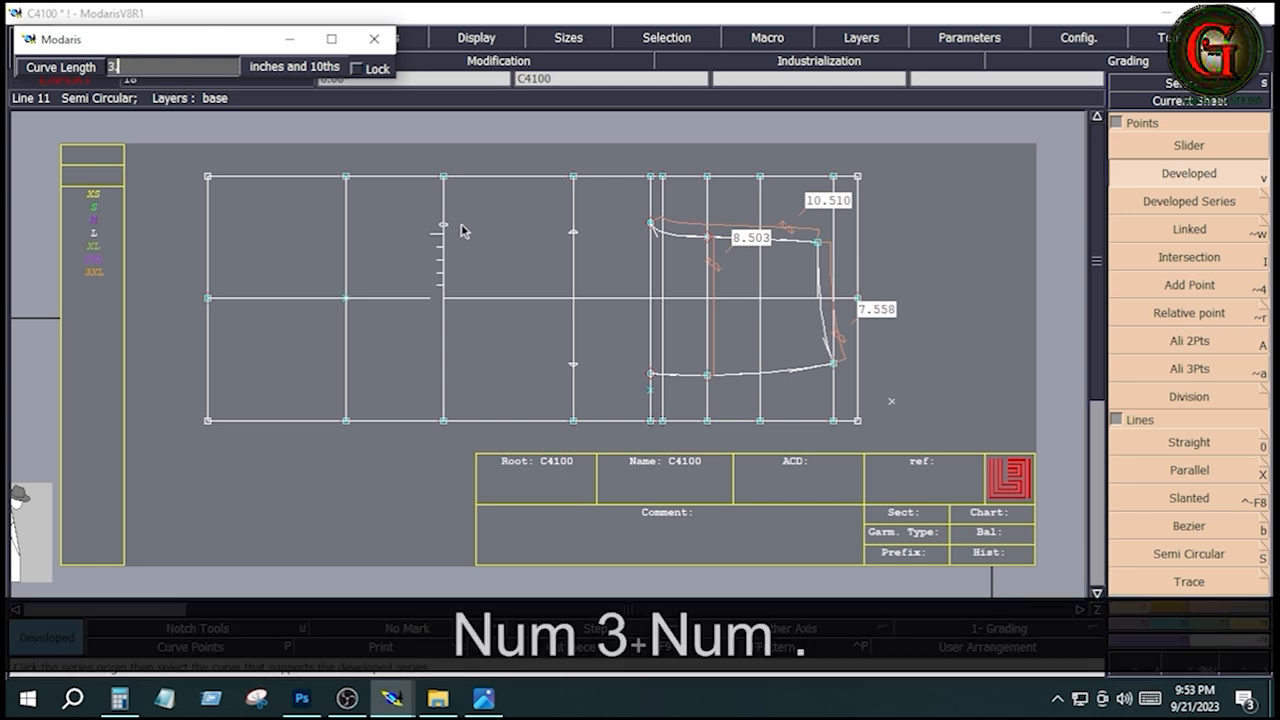
pyautogui.write('312')
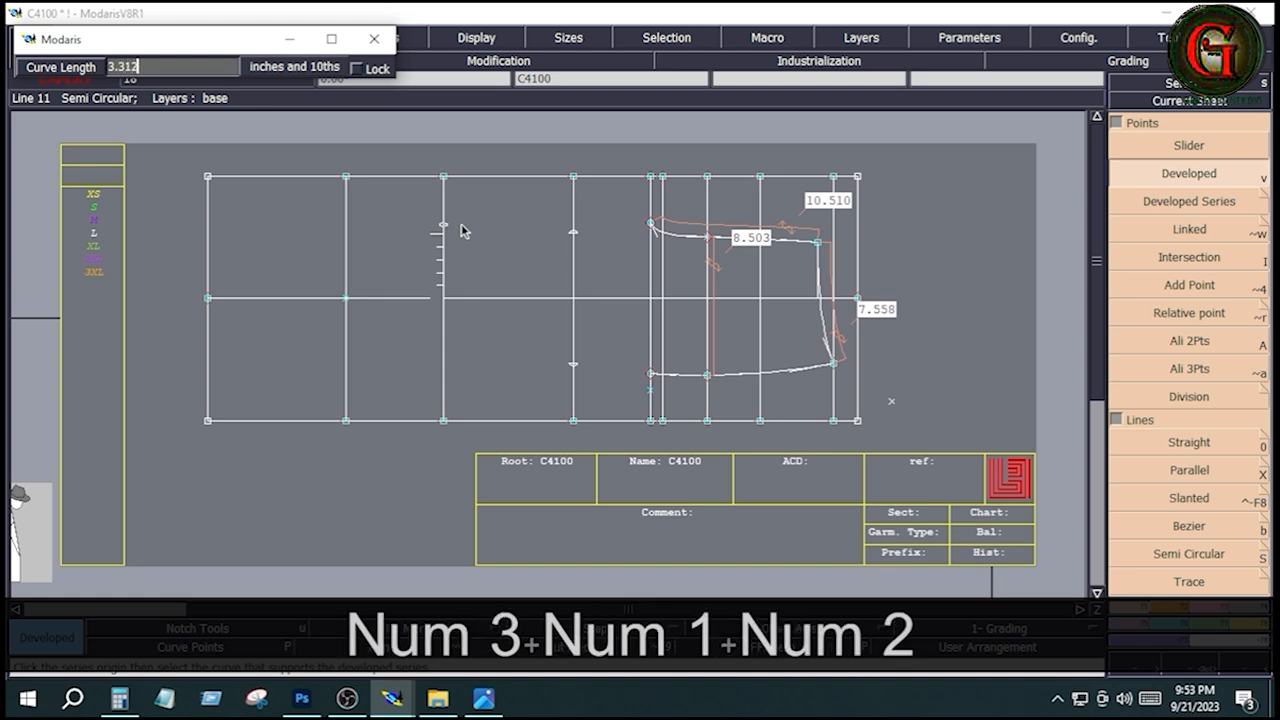
pyautogui.press('Return')
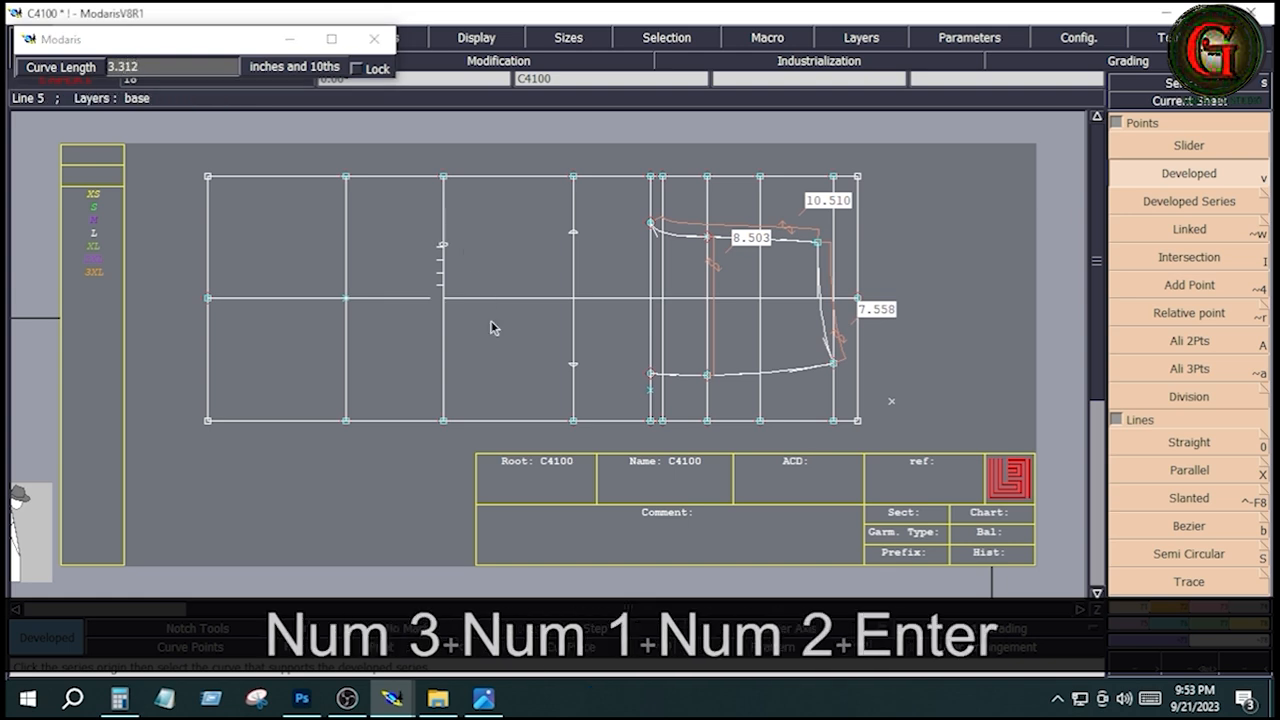
# Add a developed point below the centre line on the knee line, with a curve length of -3.312 inches.
pyautogui.click(444, 298)
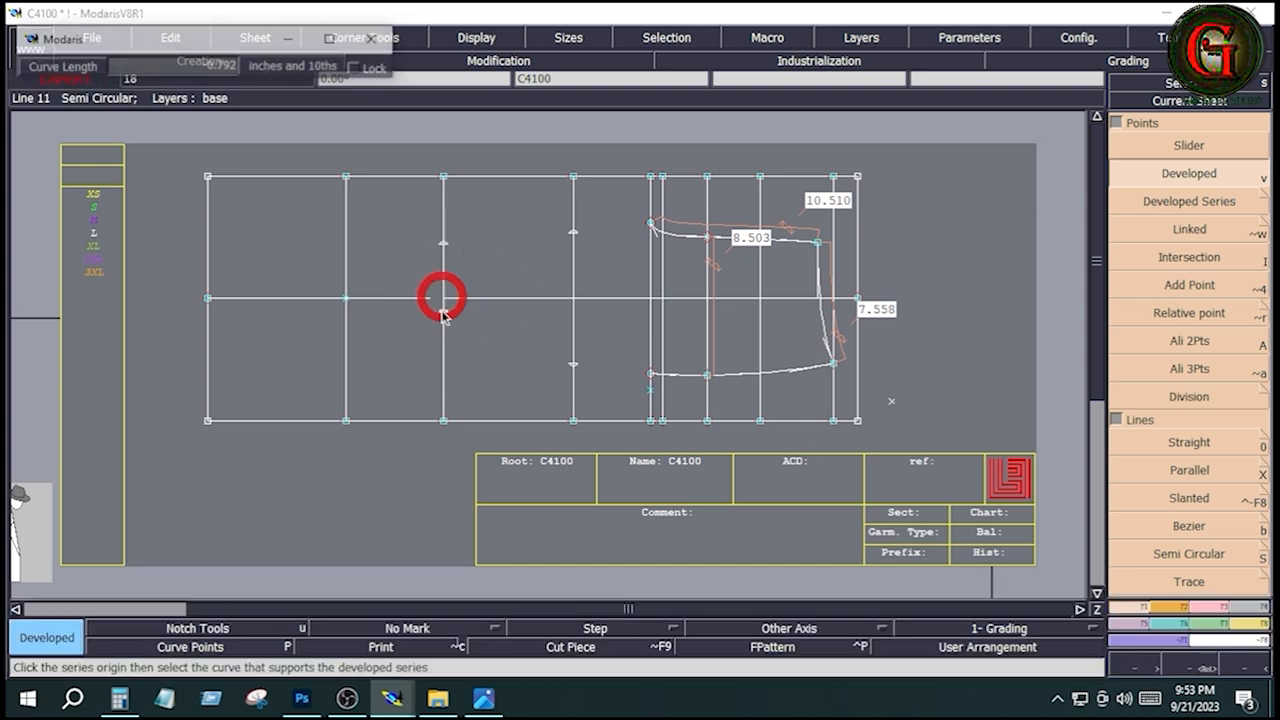
pyautogui.press('Down')
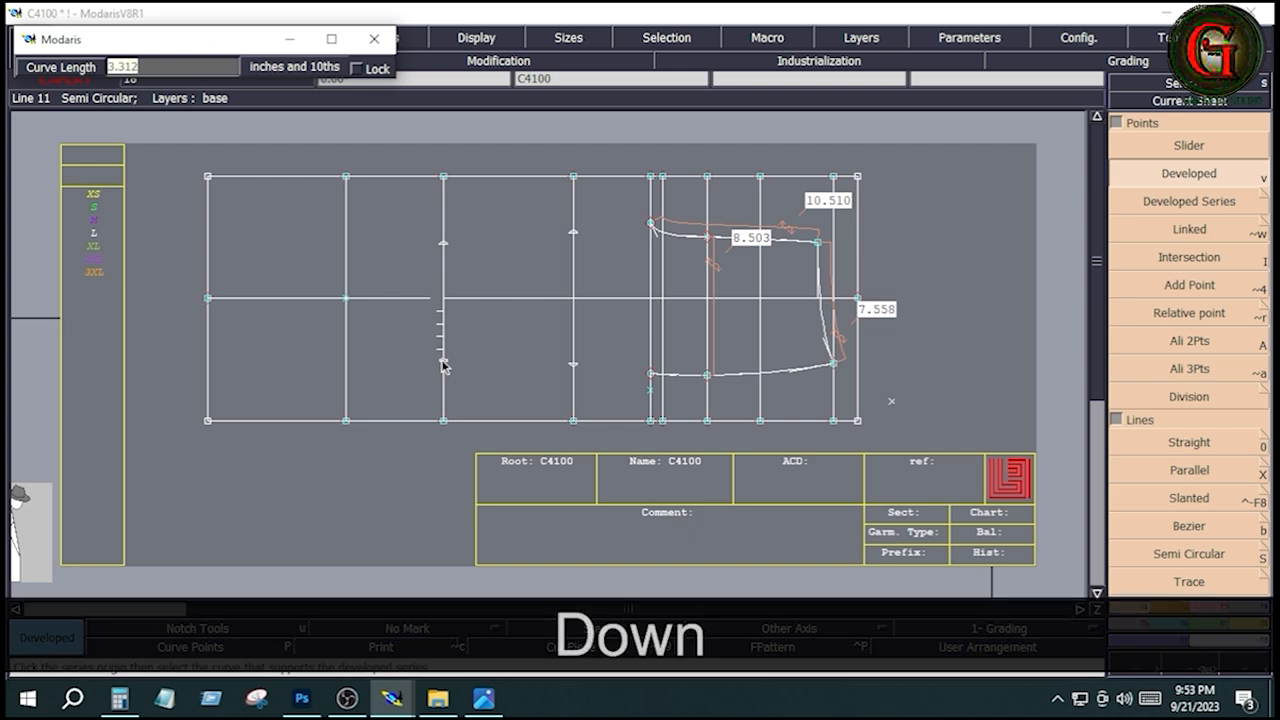
pyautogui.write('-3.312')
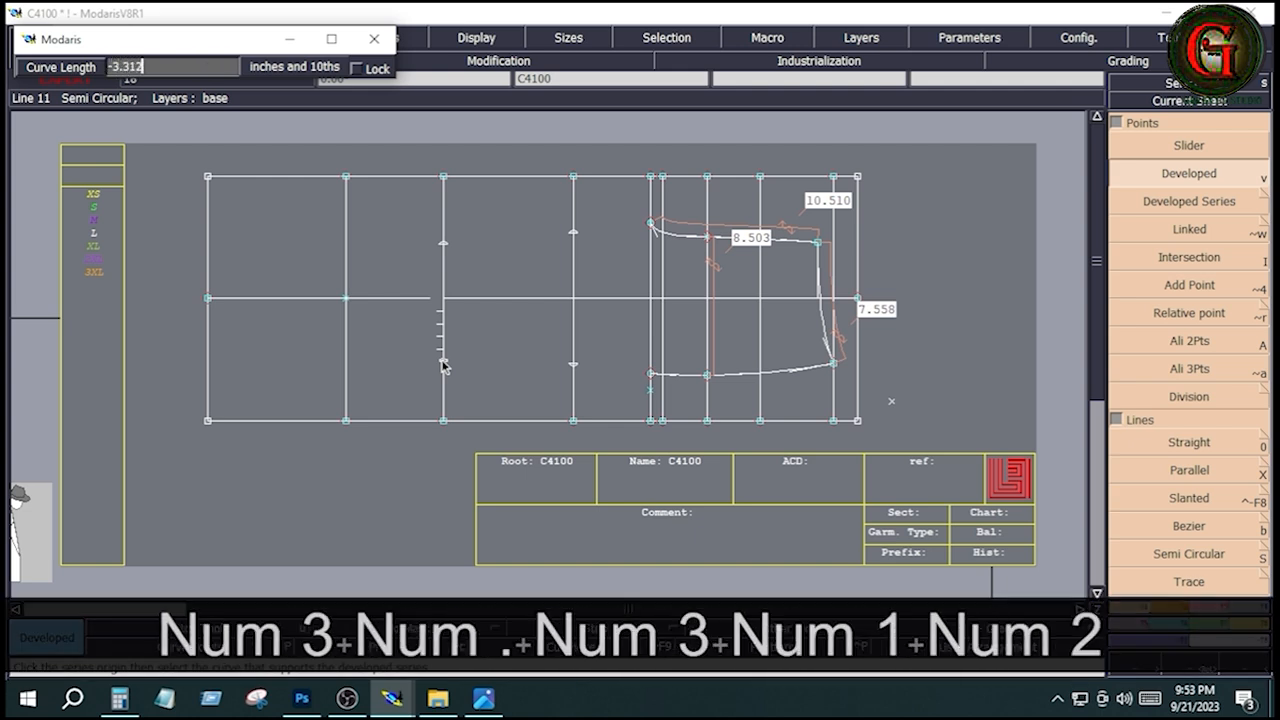
pyautogui.press('Return')
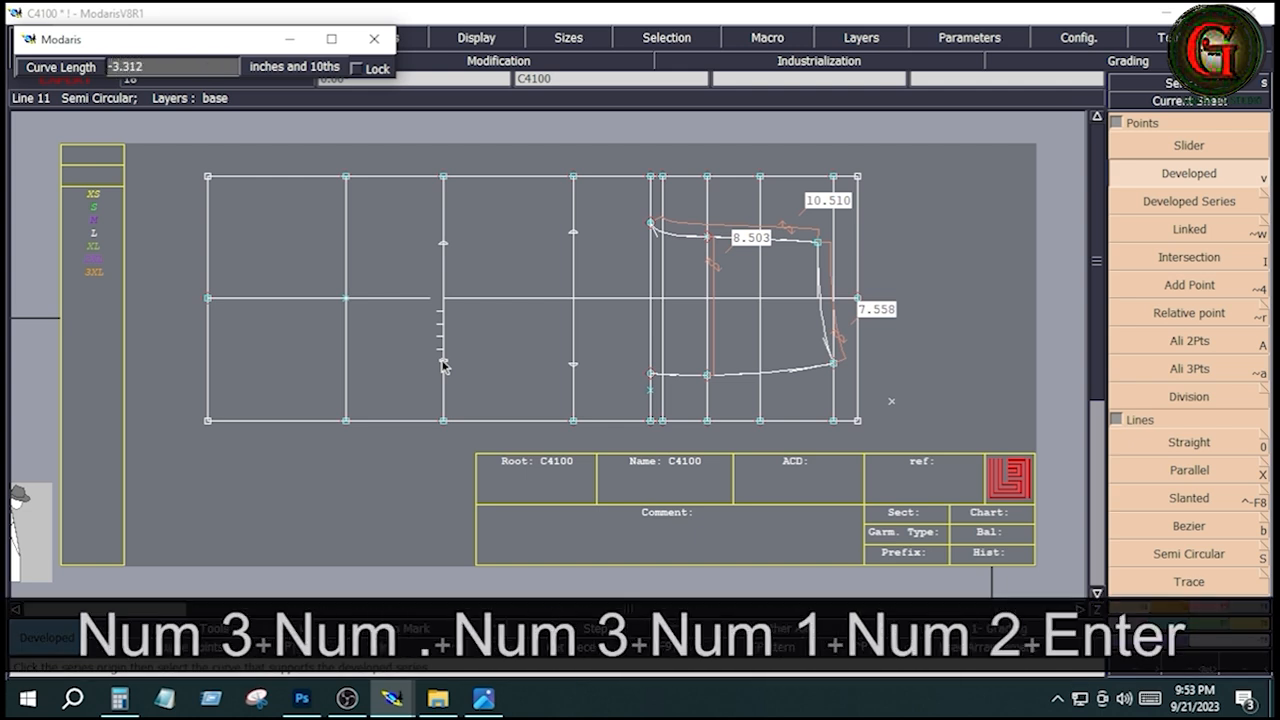
pyautogui.click(1250, 624)
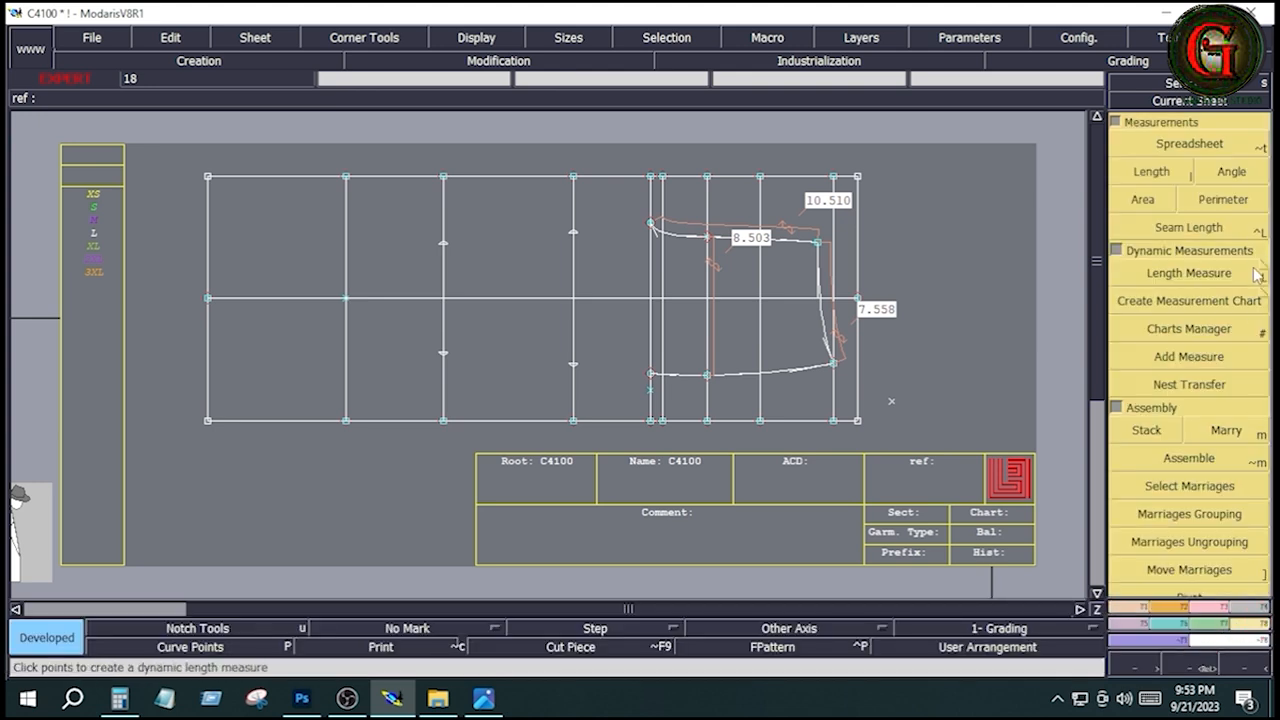
pyautogui.click(443, 247)
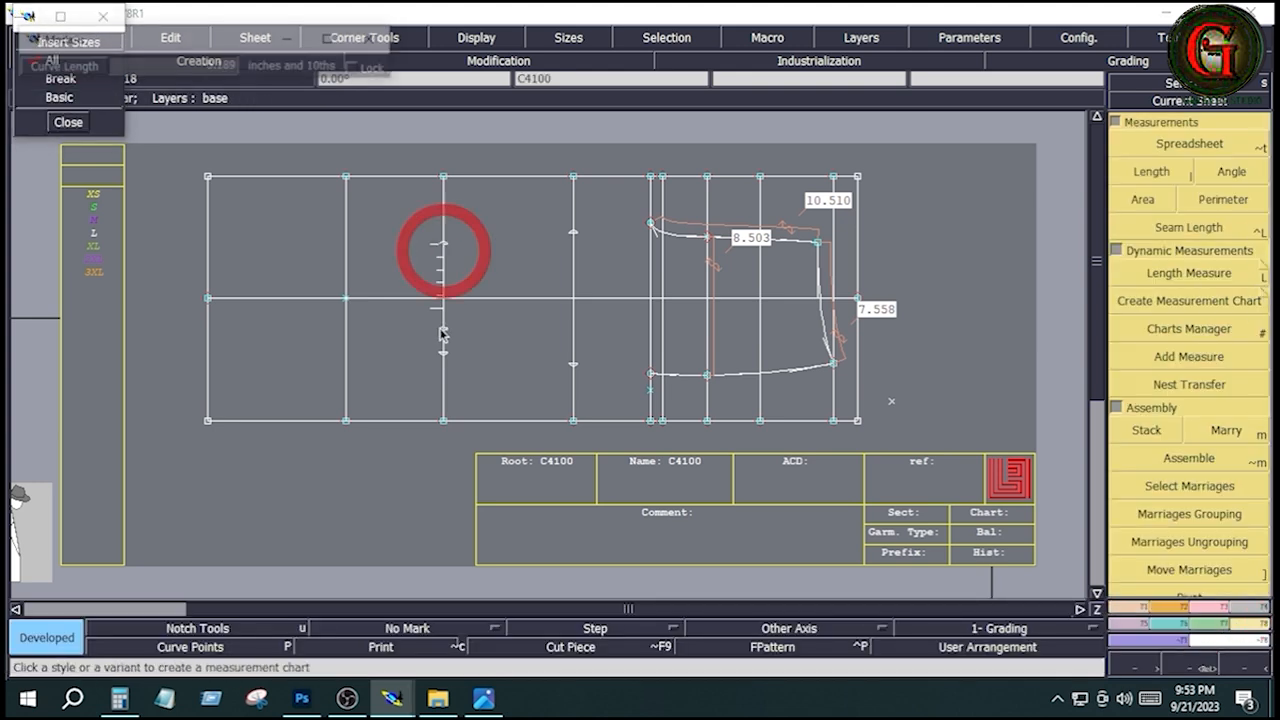
pyautogui.click(443, 358)
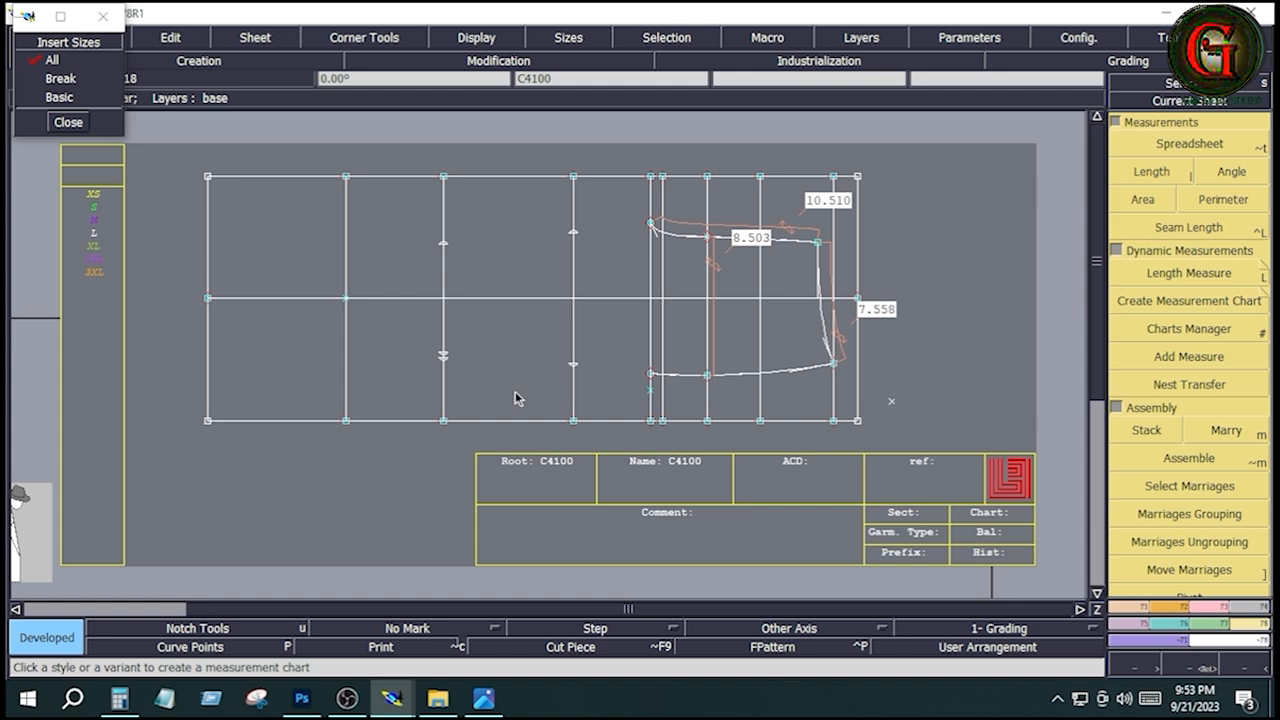
pyautogui.hotkey('ctrl', 'z')
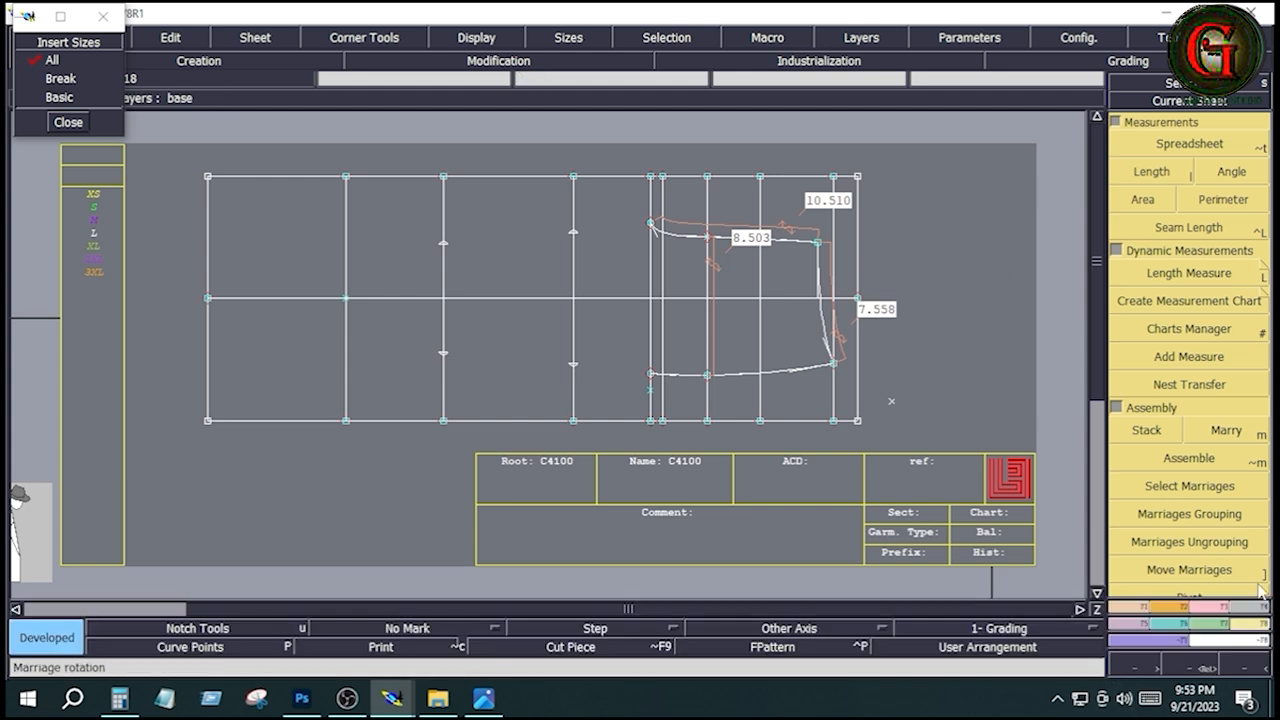
# Check the knee width with a dynamic length measure between the knee line's upper and lower points, and undo the measure.
pyautogui.click(1236, 273)
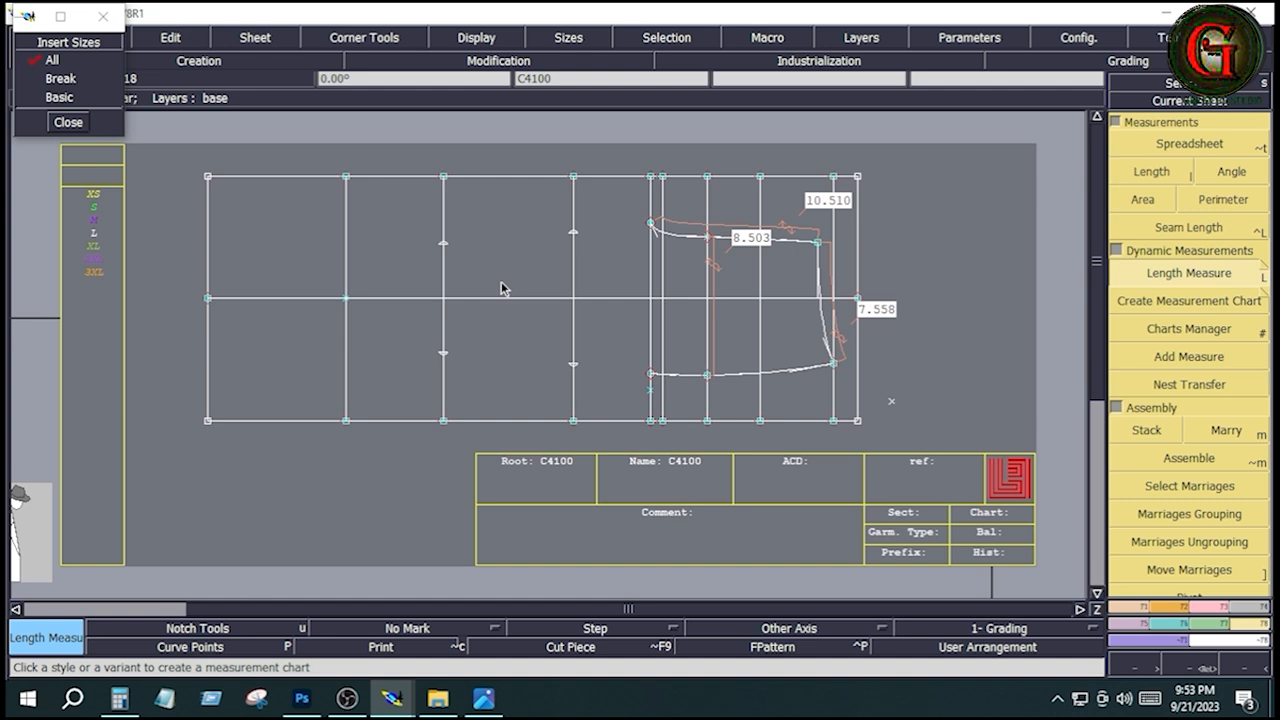
pyautogui.click(446, 243)
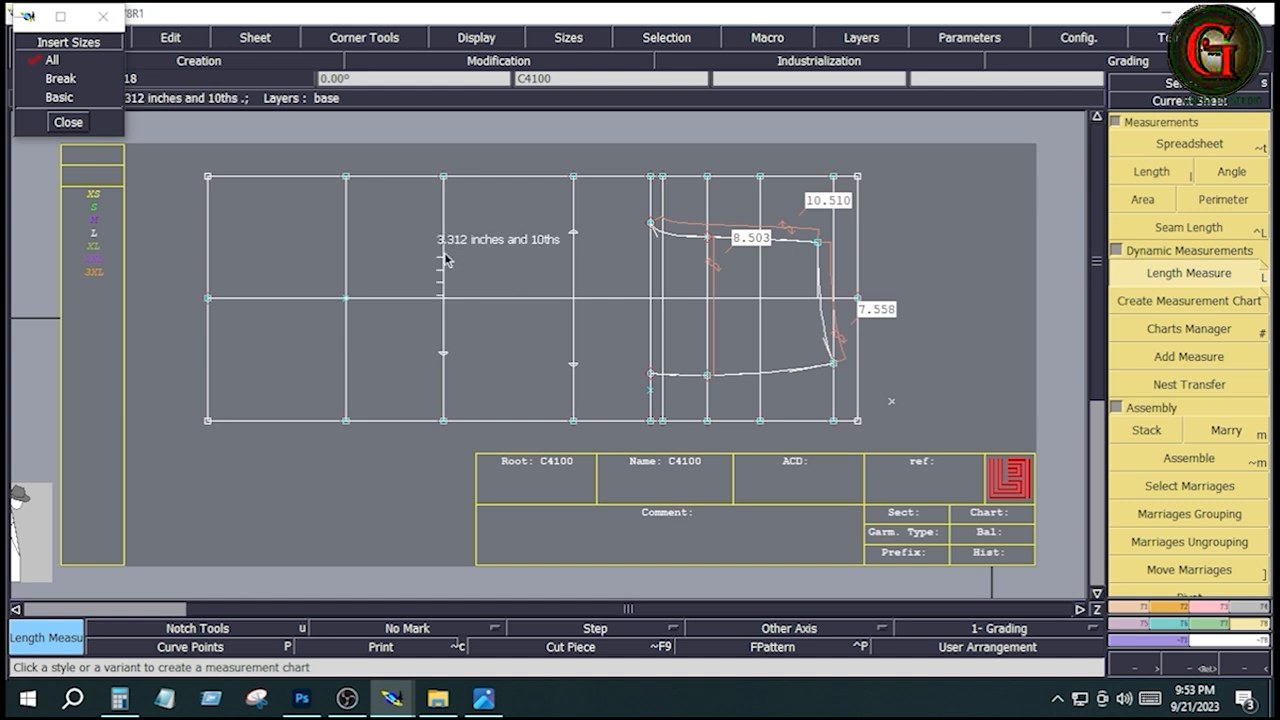
pyautogui.click(444, 352)
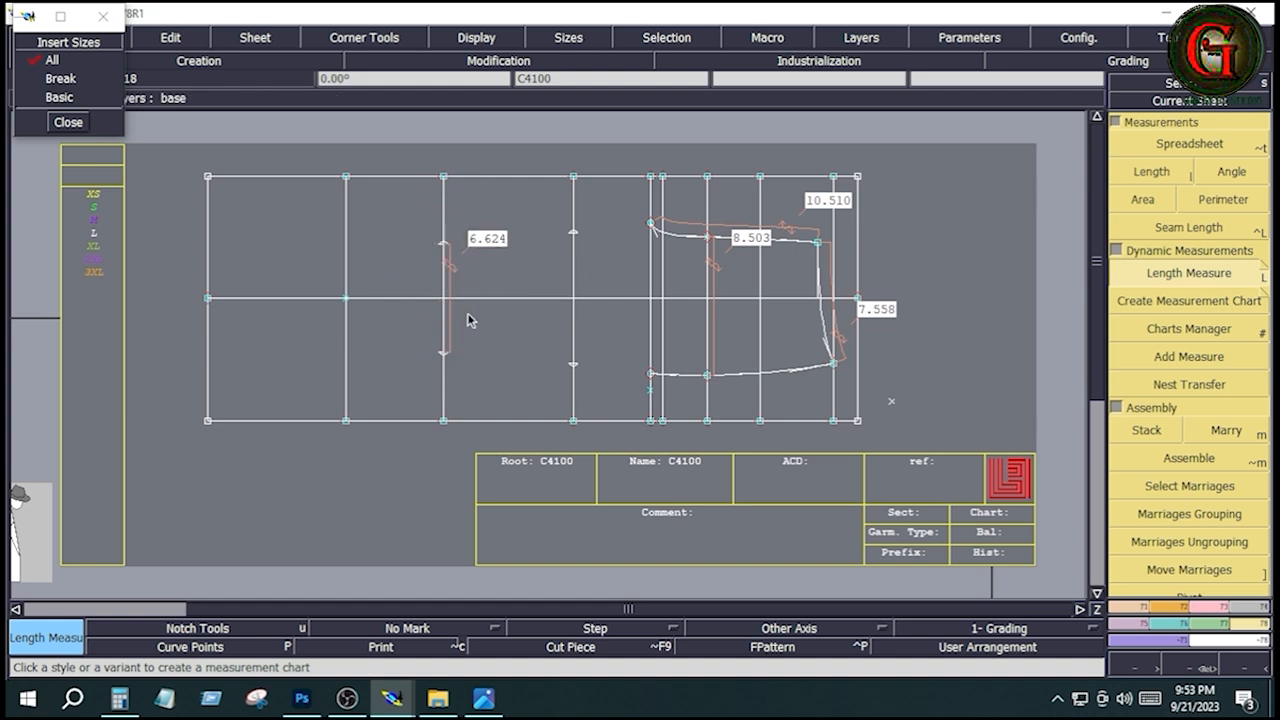
pyautogui.hotkey('ctrl', 'z')
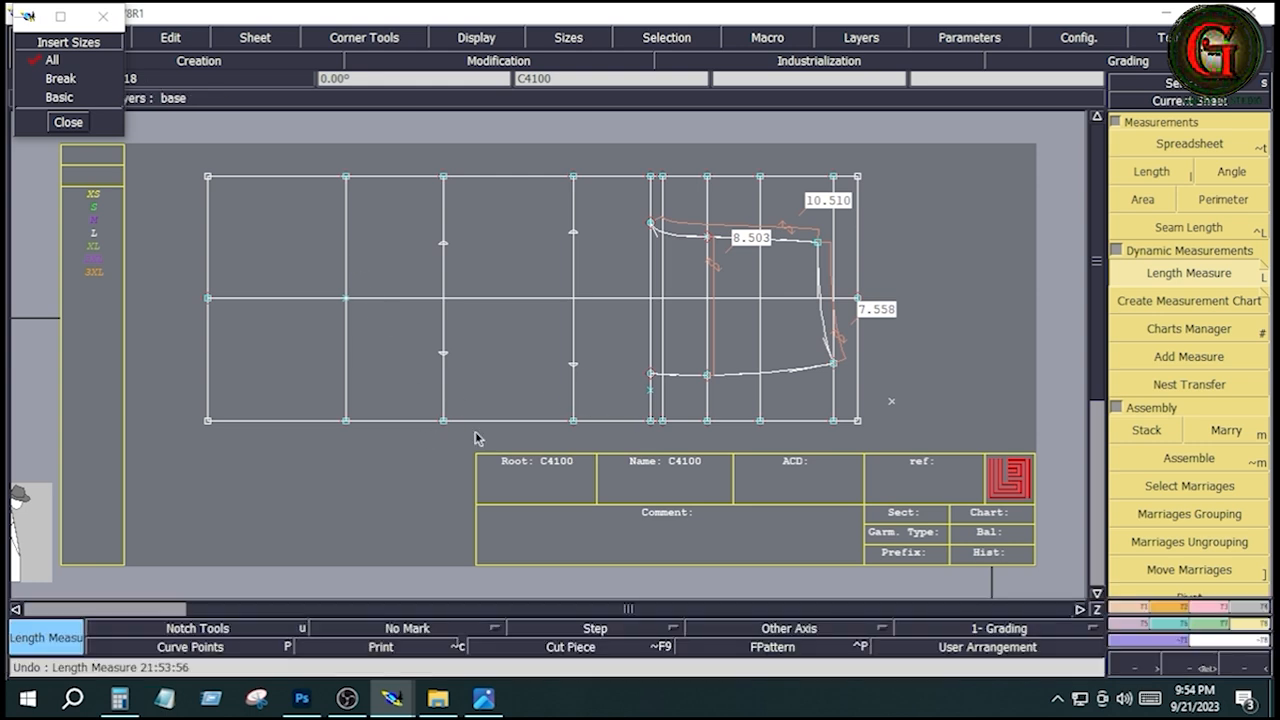
# Consult the measurement sheet, then add a developed point above the centre line on the culf line, with a curve length of -3.188 inches.
pyautogui.click(480, 700)
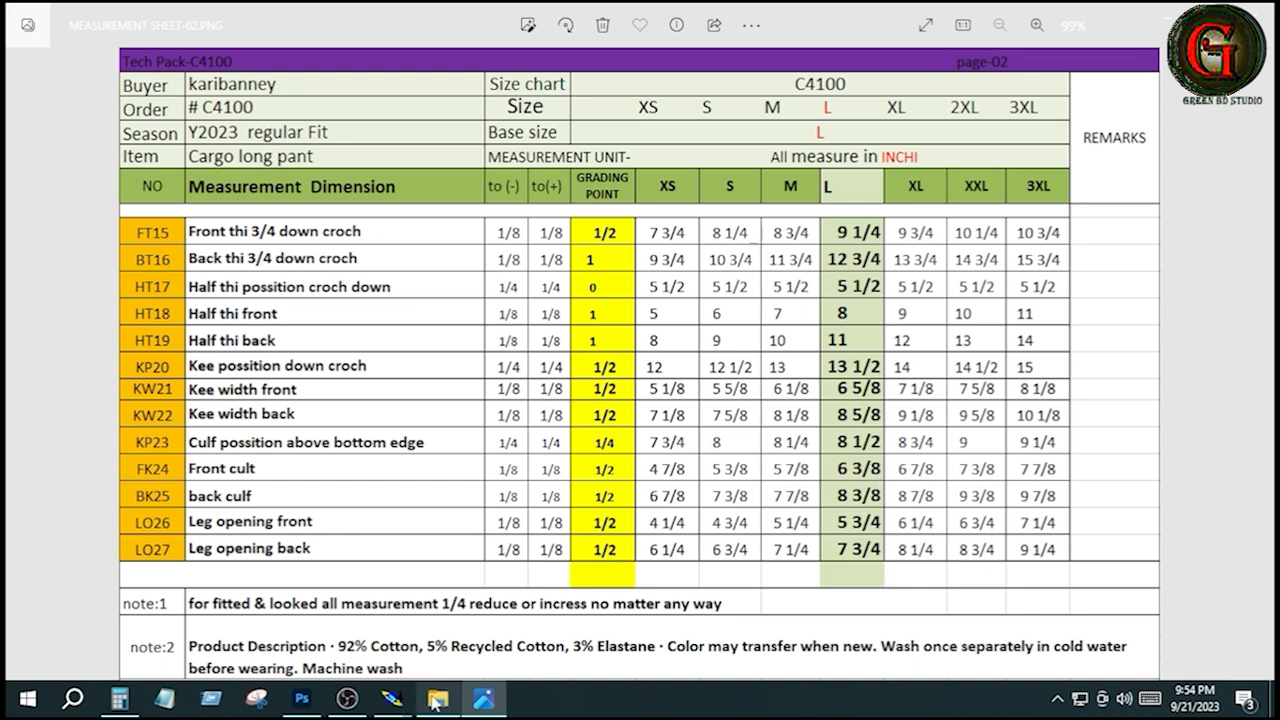
pyautogui.click(392, 698)
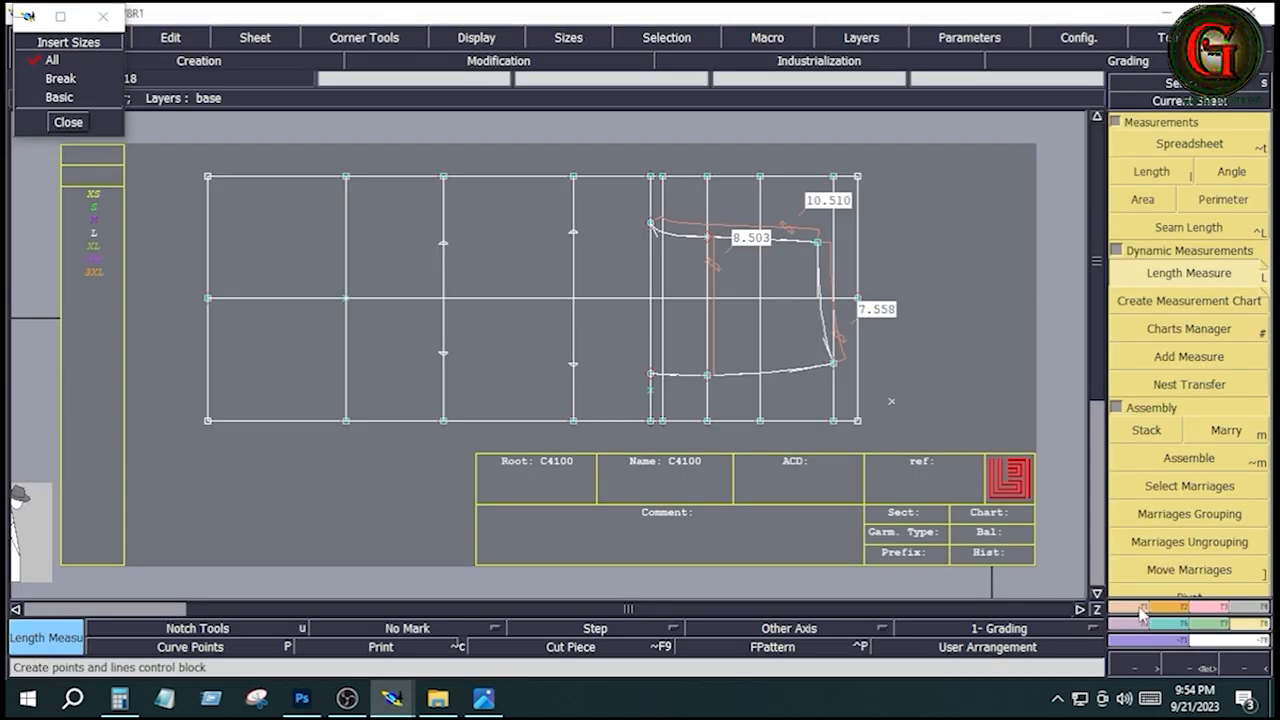
pyautogui.click(1140, 622)
pyautogui.click(1168, 173)
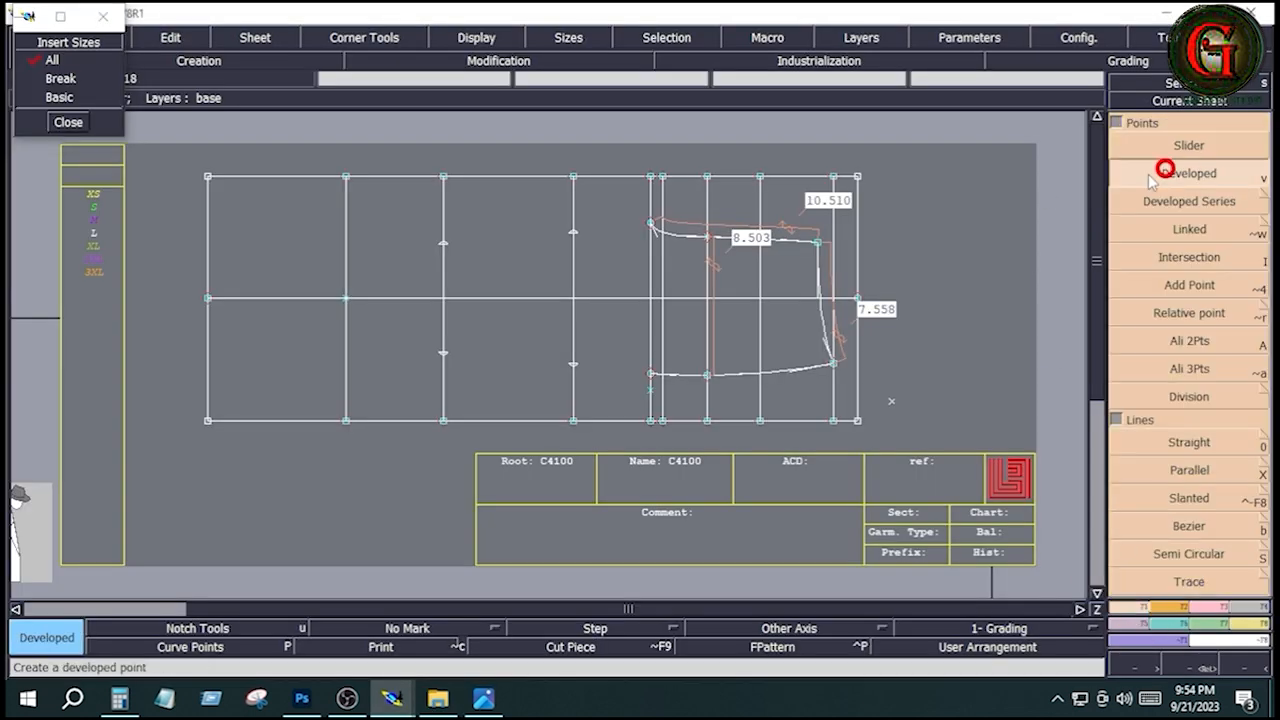
pyautogui.click(344, 292)
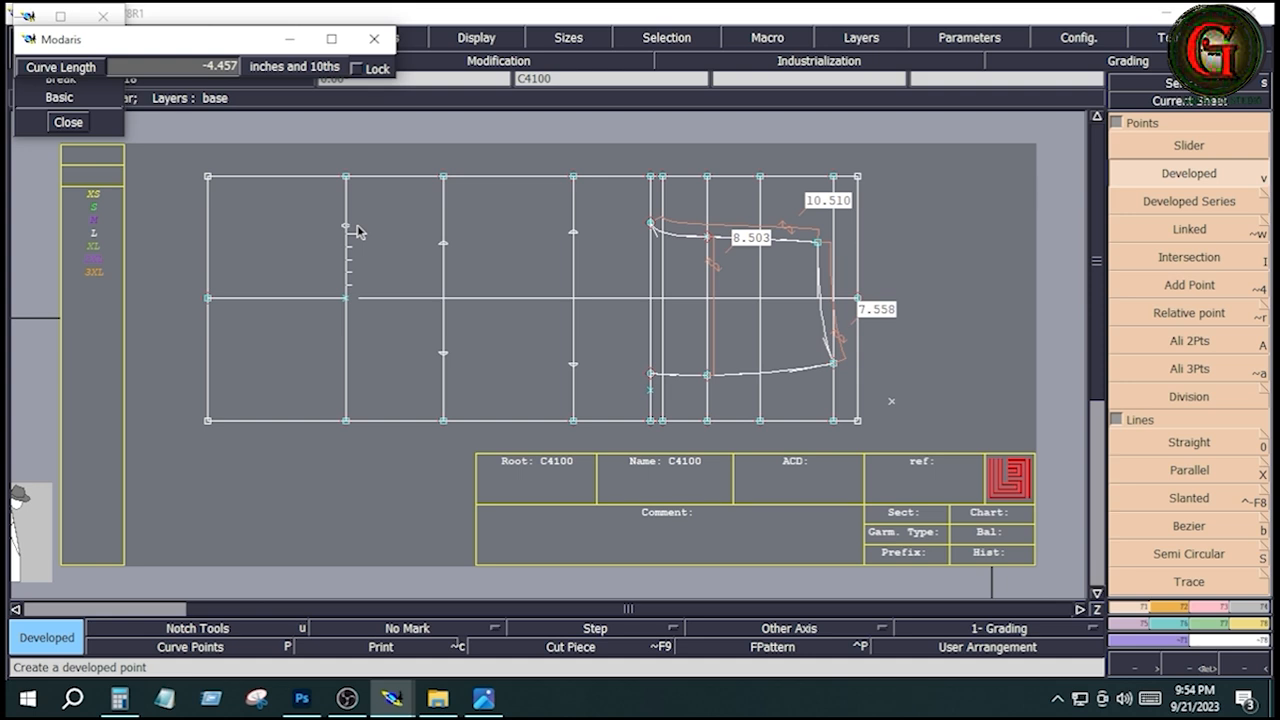
pyautogui.press('Down')
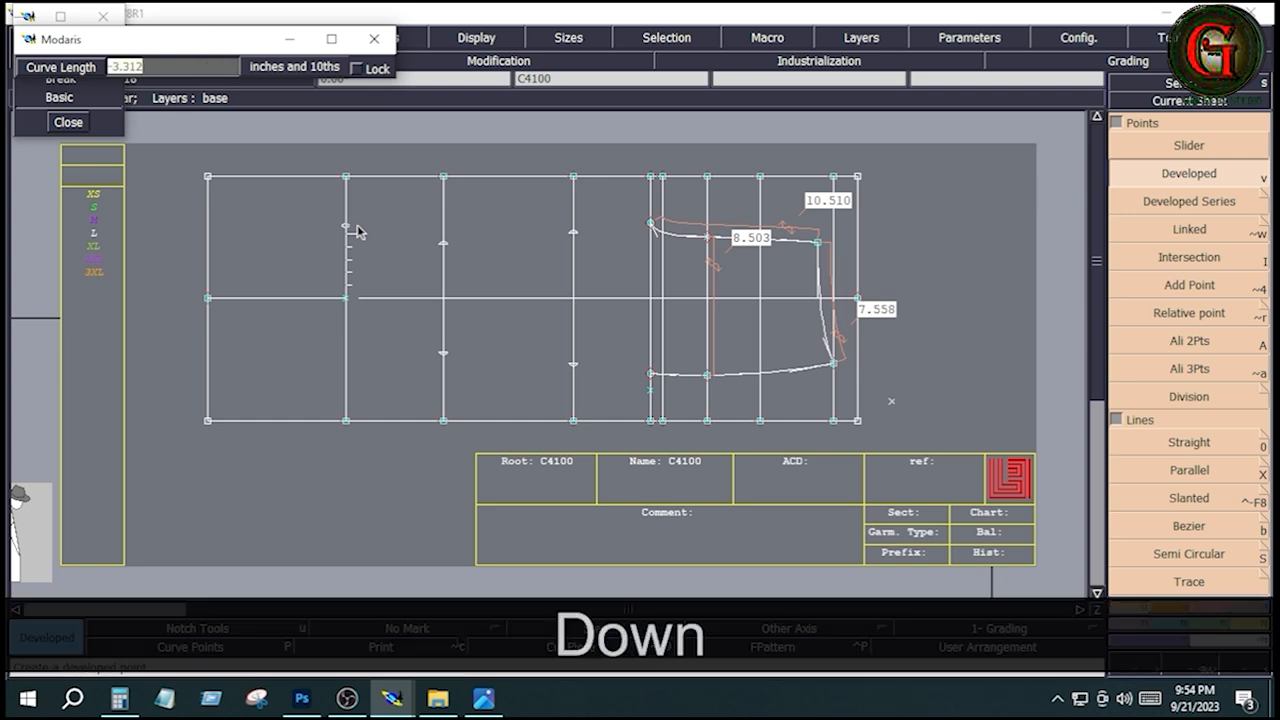
pyautogui.write('-3.')
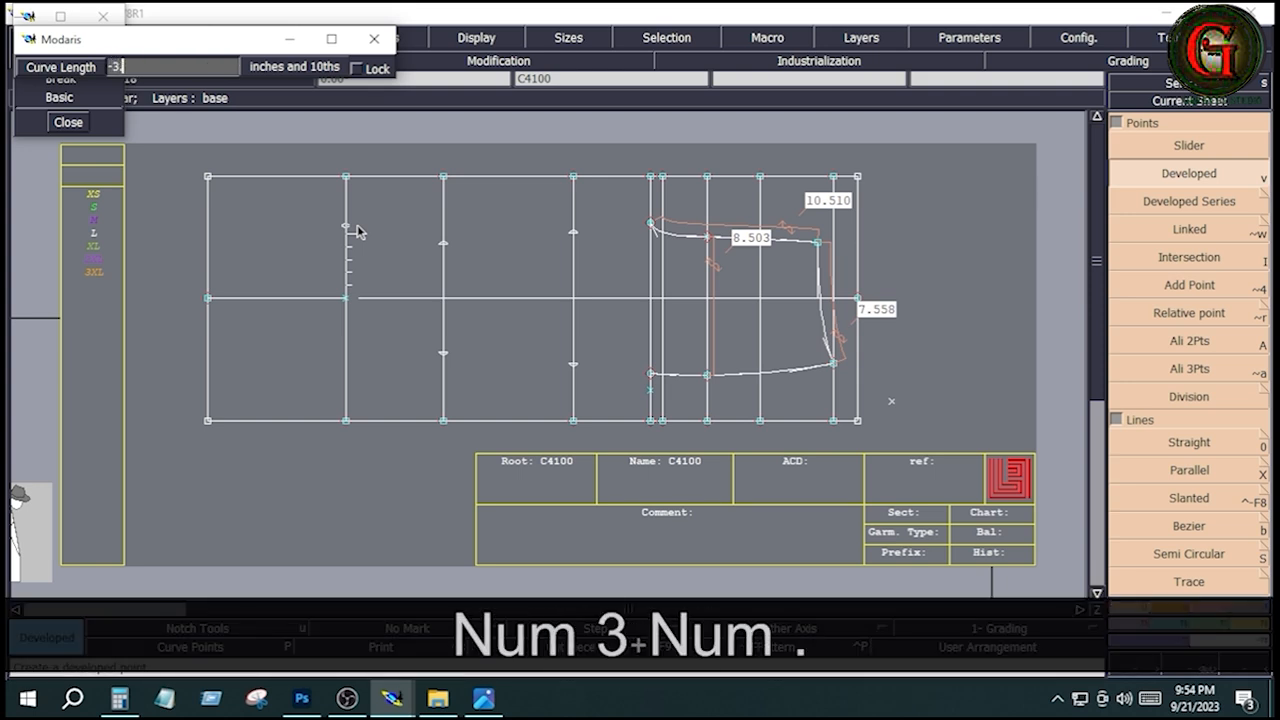
pyautogui.write('188')
pyautogui.press('Return')
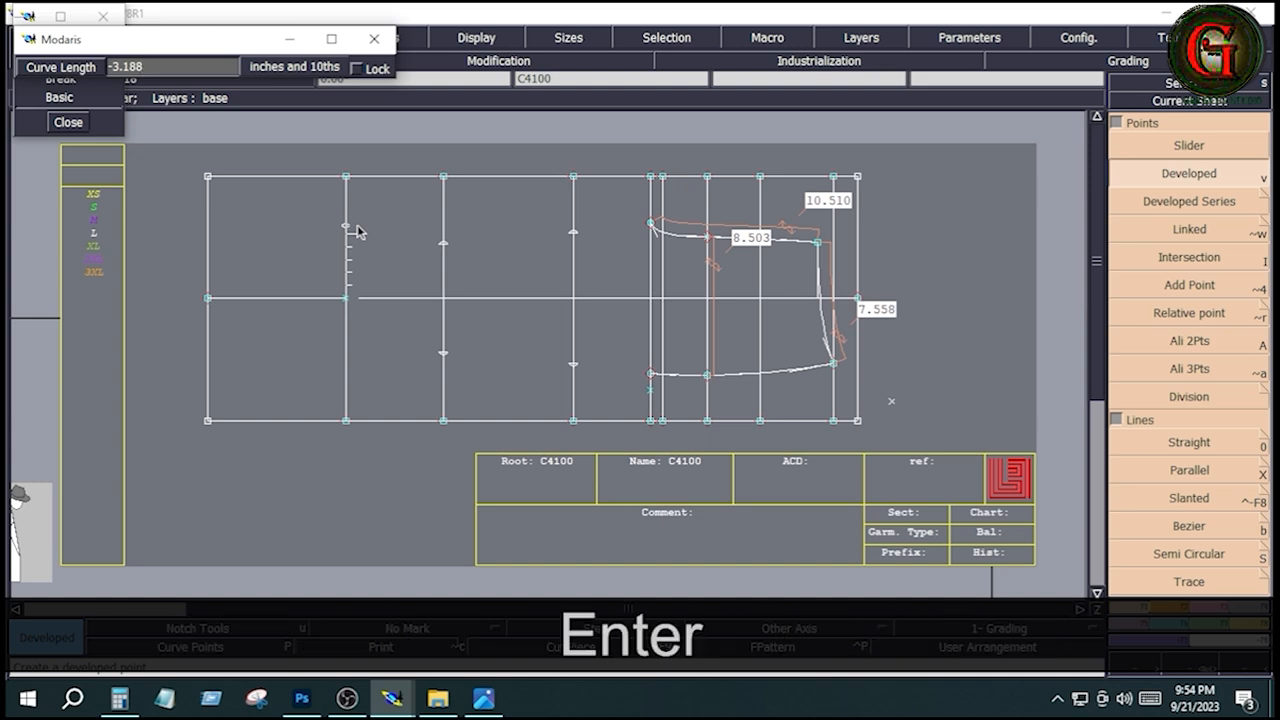
# Add a developed point below the centre line on the culf line, with a curve length of 3.188 inches.
pyautogui.click(352, 324)
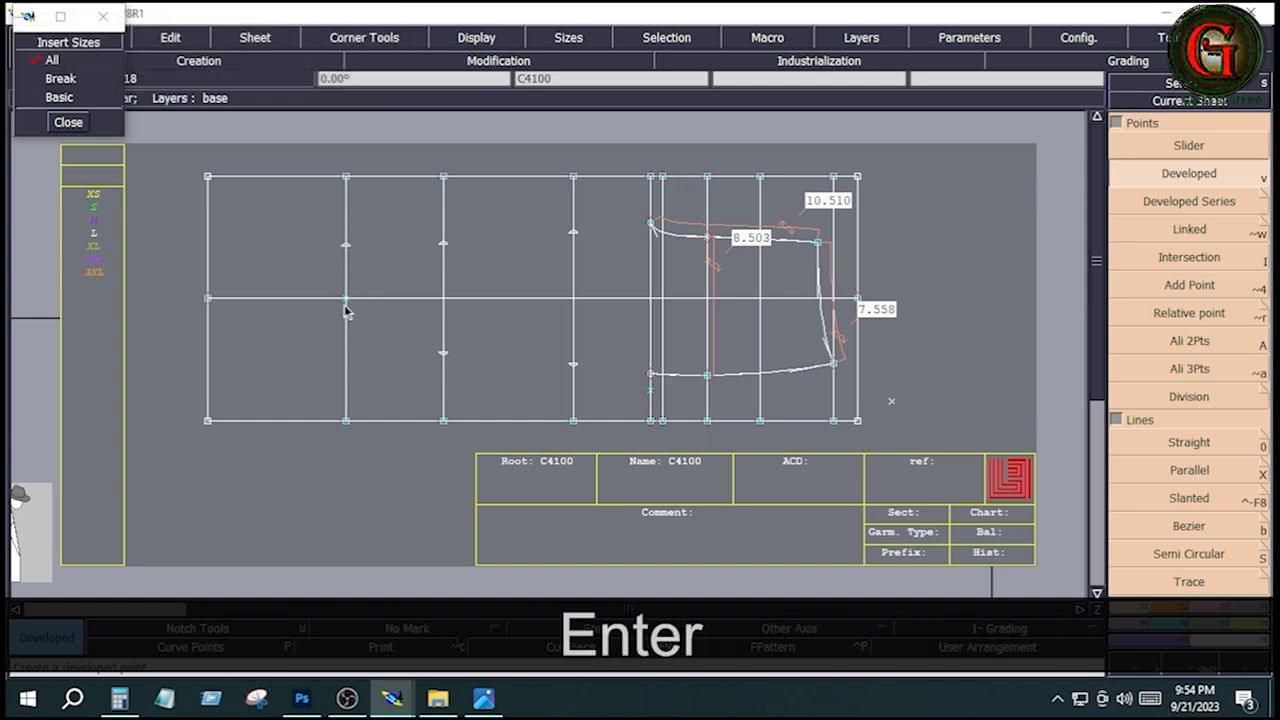
pyautogui.click(346, 301)
pyautogui.press('Down')
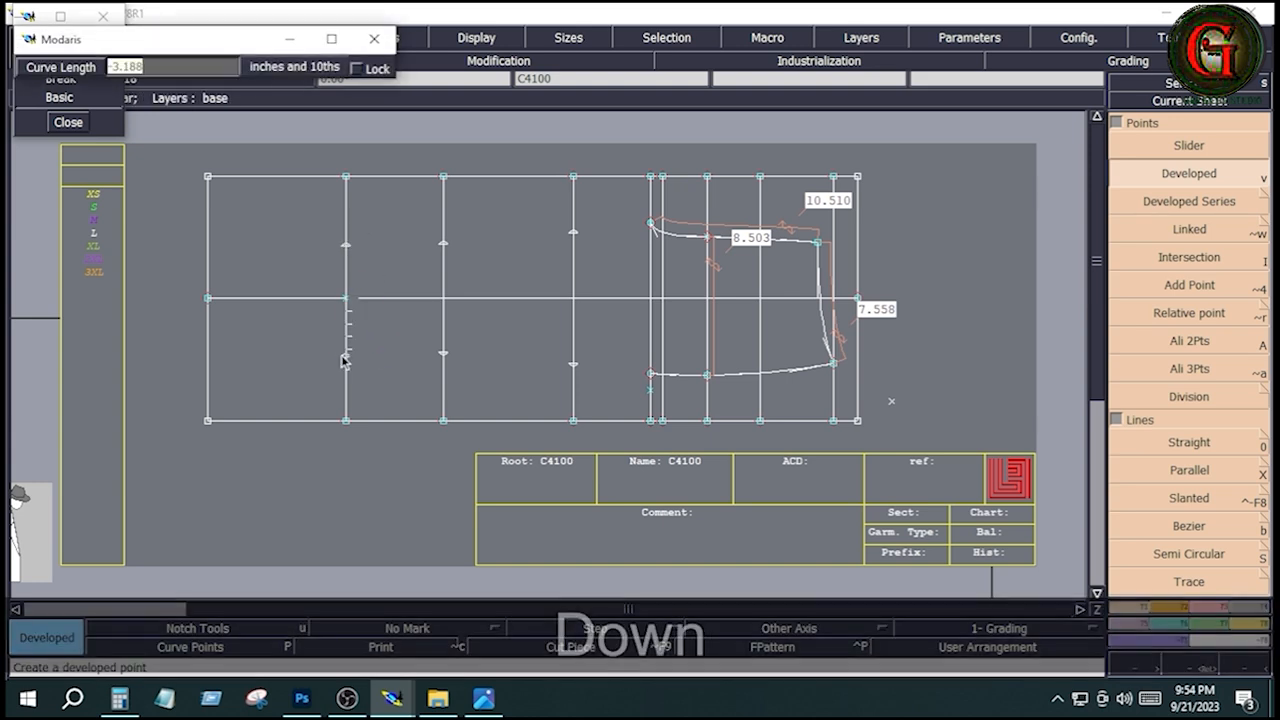
pyautogui.write('3.')
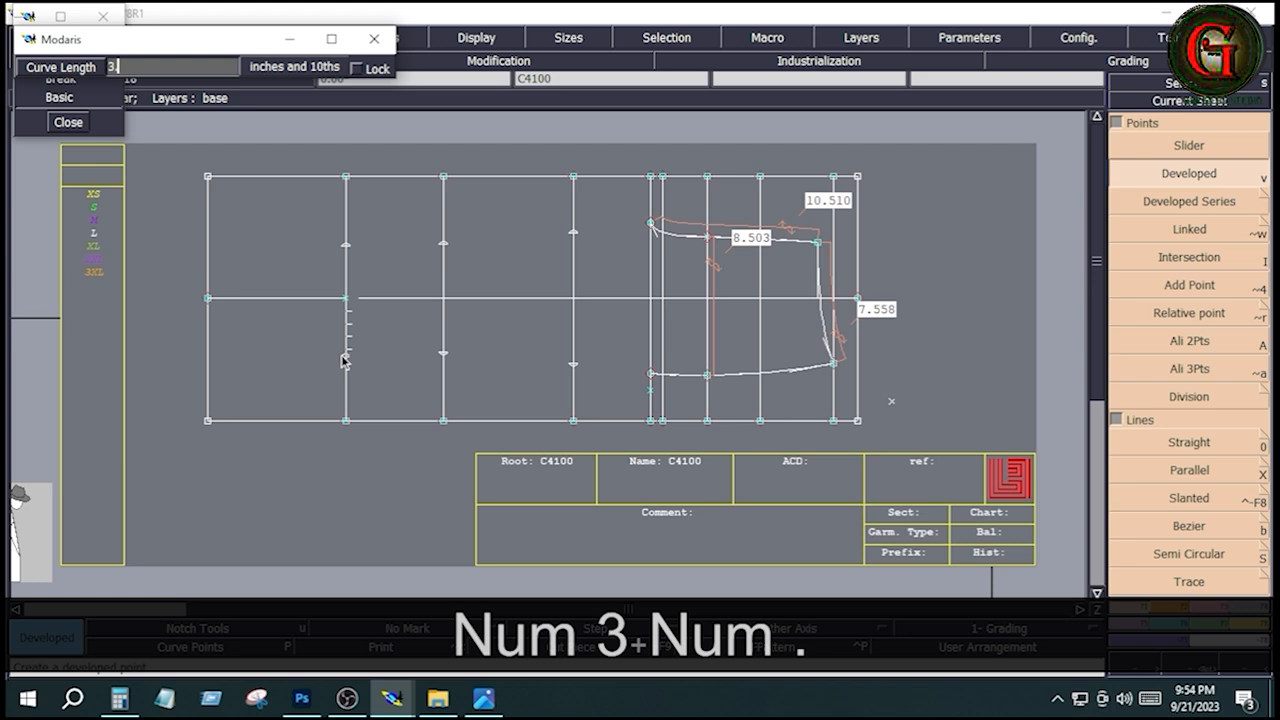
pyautogui.write('188')
pyautogui.press('Return')
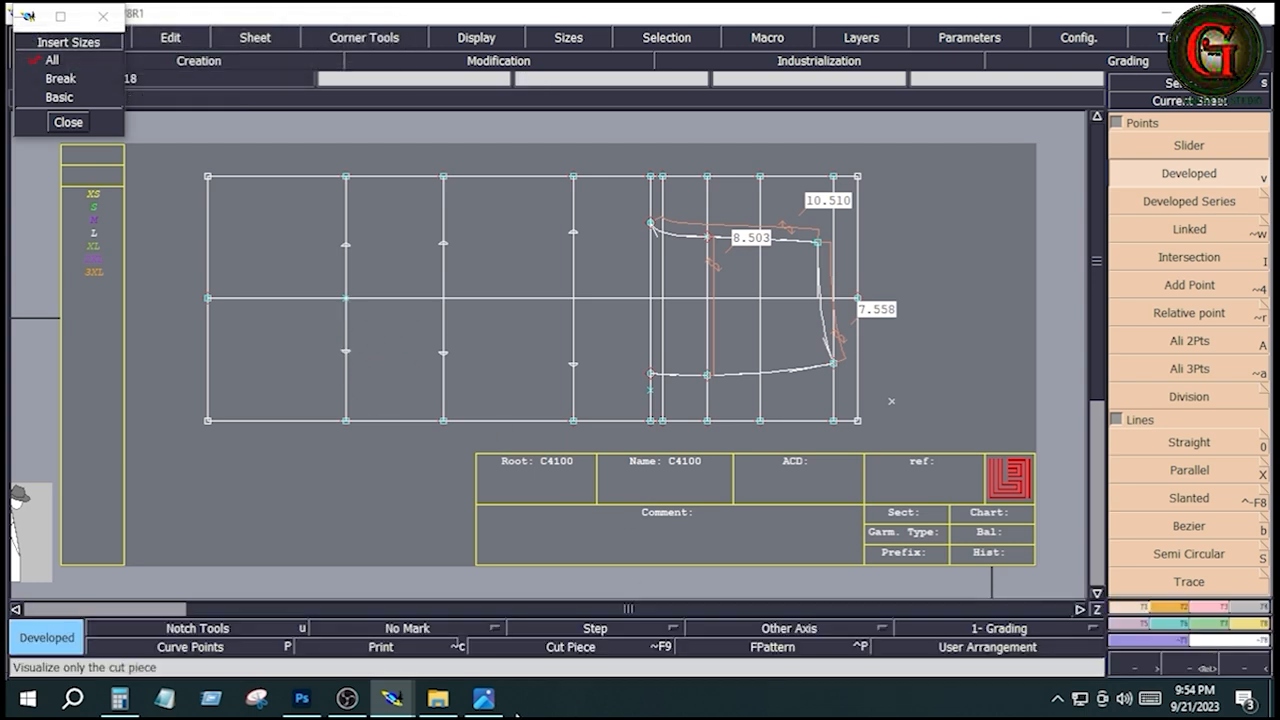
# Consult the measurement sheet's leg opening, and add a developed point below the centre line on the hem line, with a curve length of 2.875 inches.
pyautogui.click(484, 698)
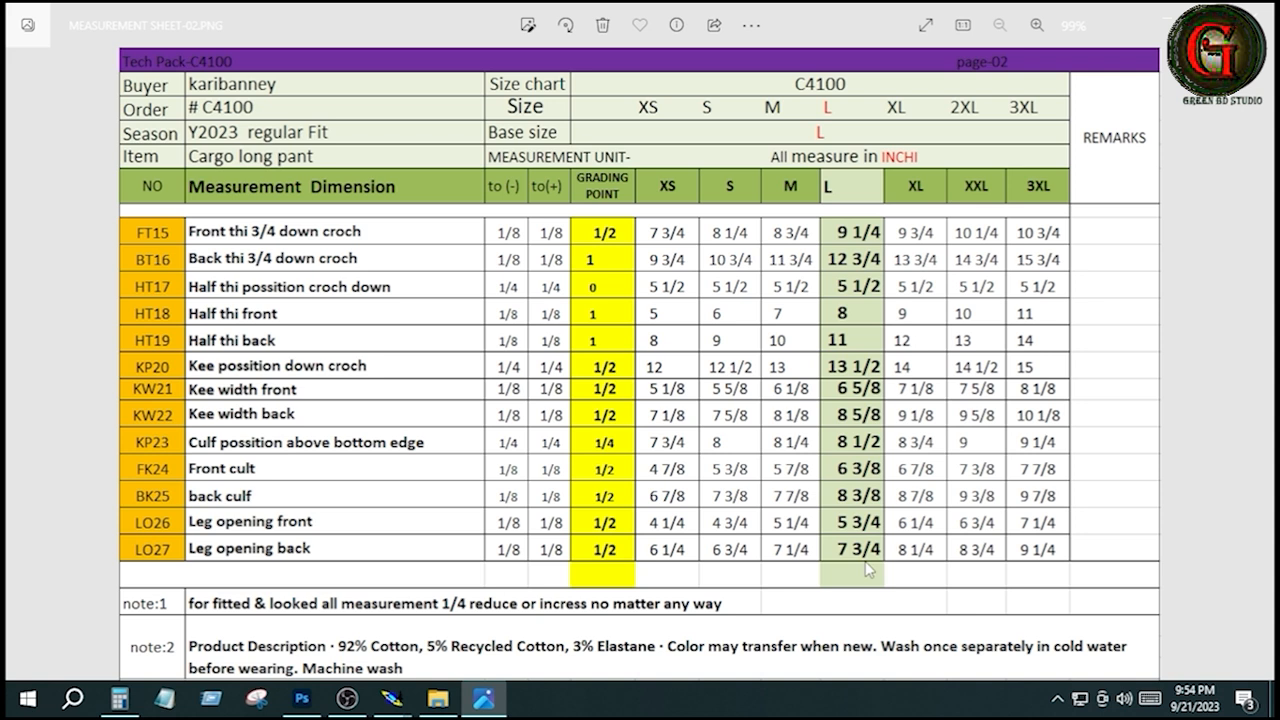
pyautogui.moveTo(391, 698)
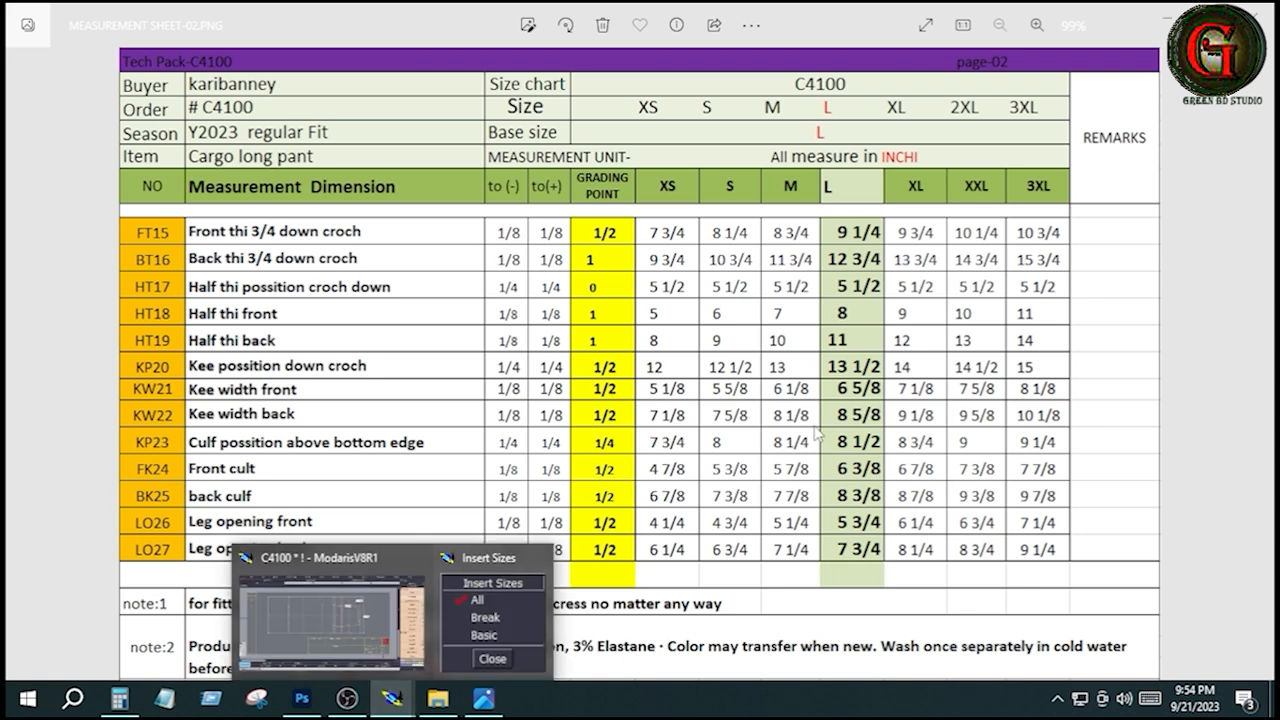
pyautogui.click(505, 600)
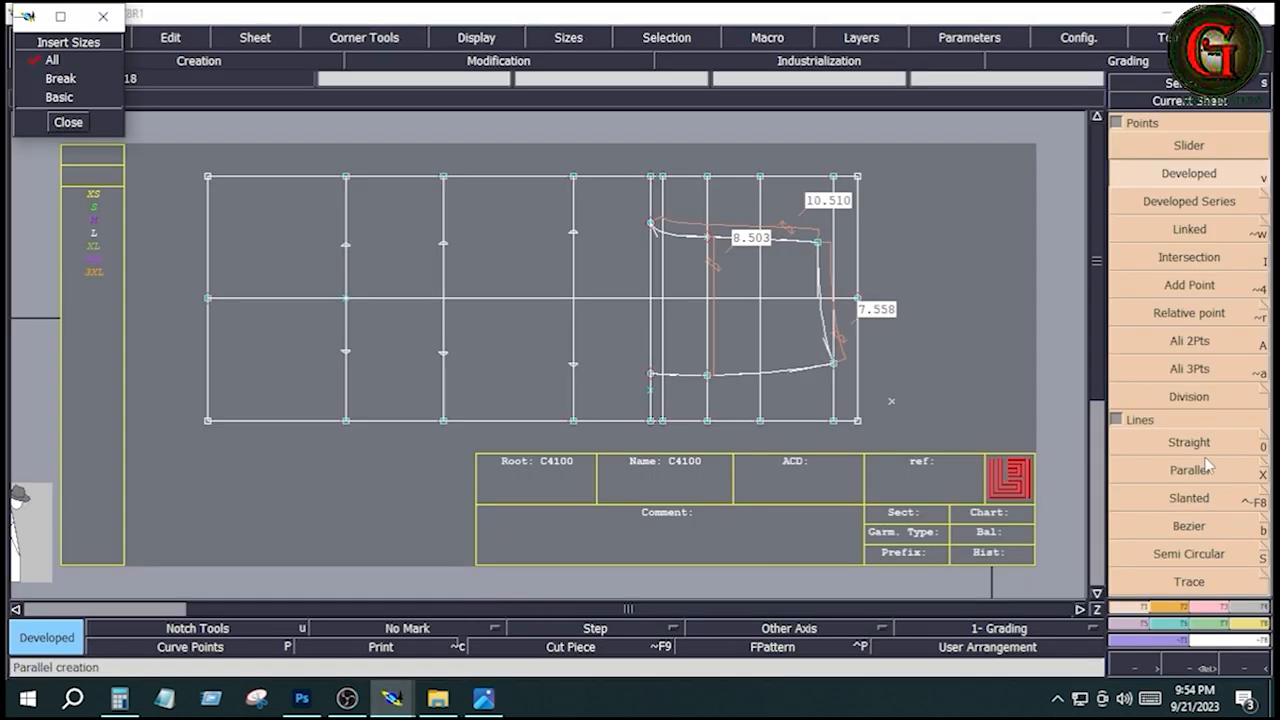
pyautogui.click(1203, 172)
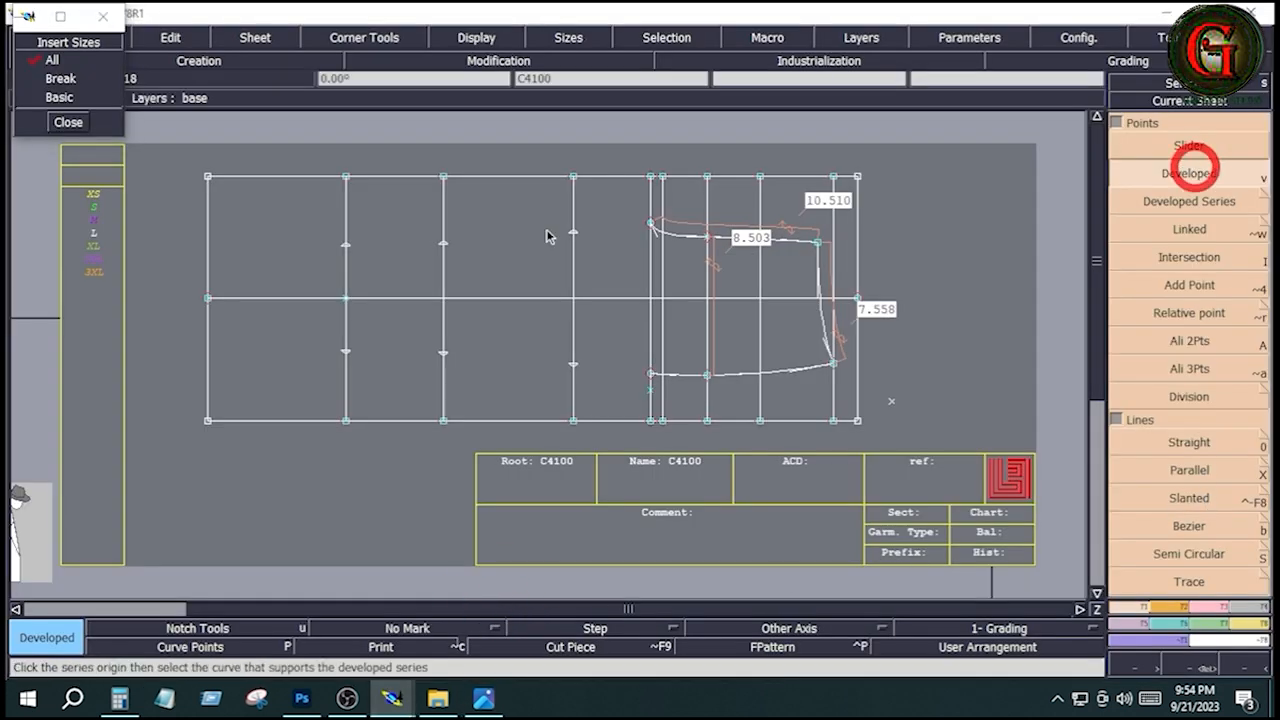
pyautogui.click(207, 300)
pyautogui.press('space')
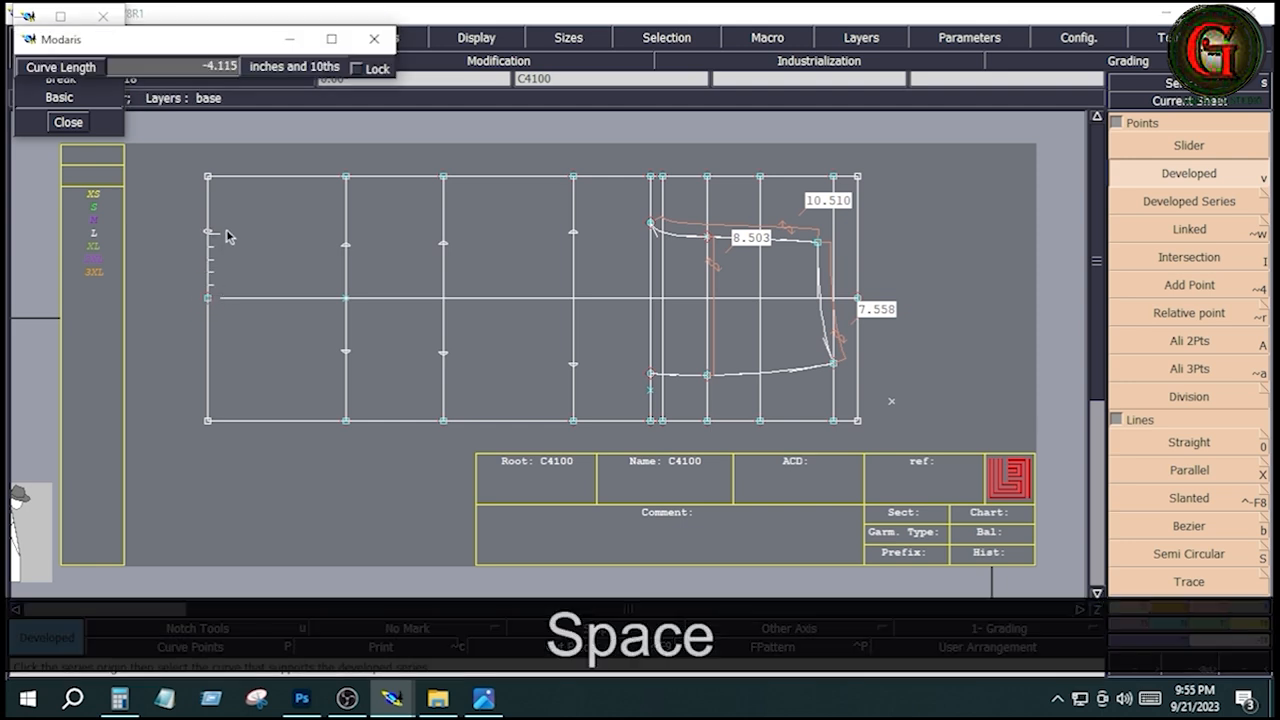
pyautogui.press('Down')
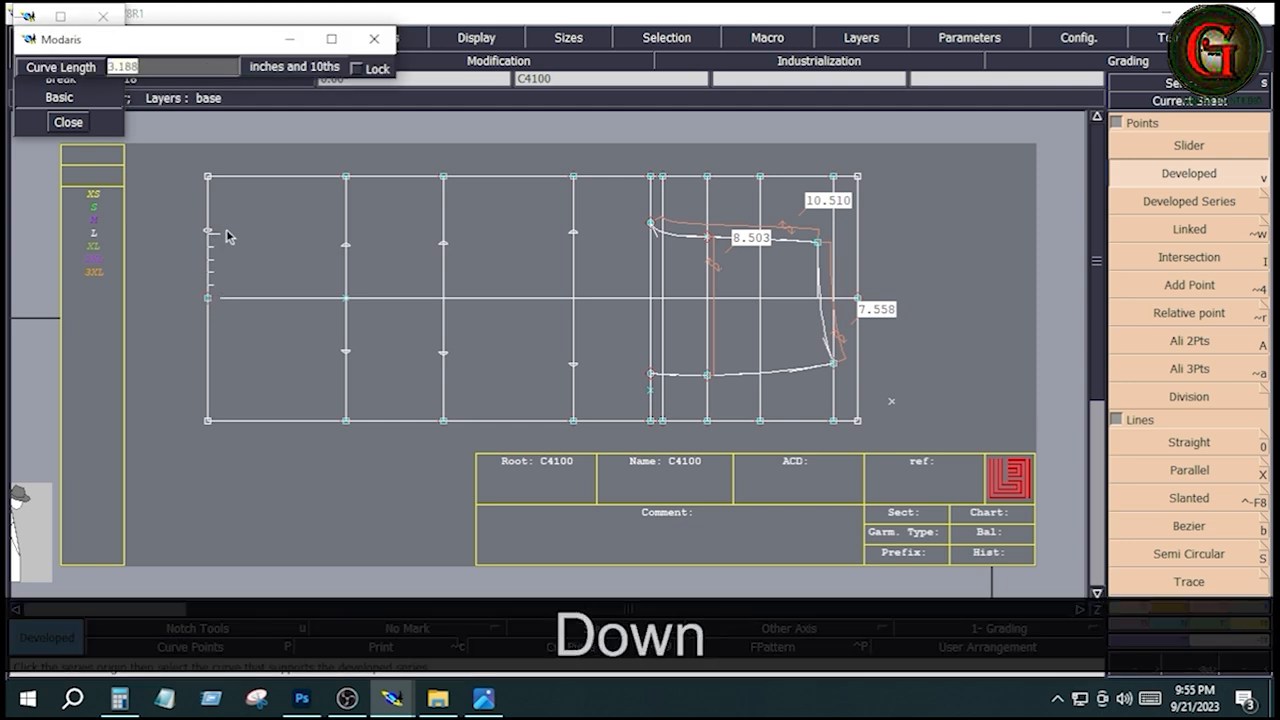
pyautogui.write('2.875')
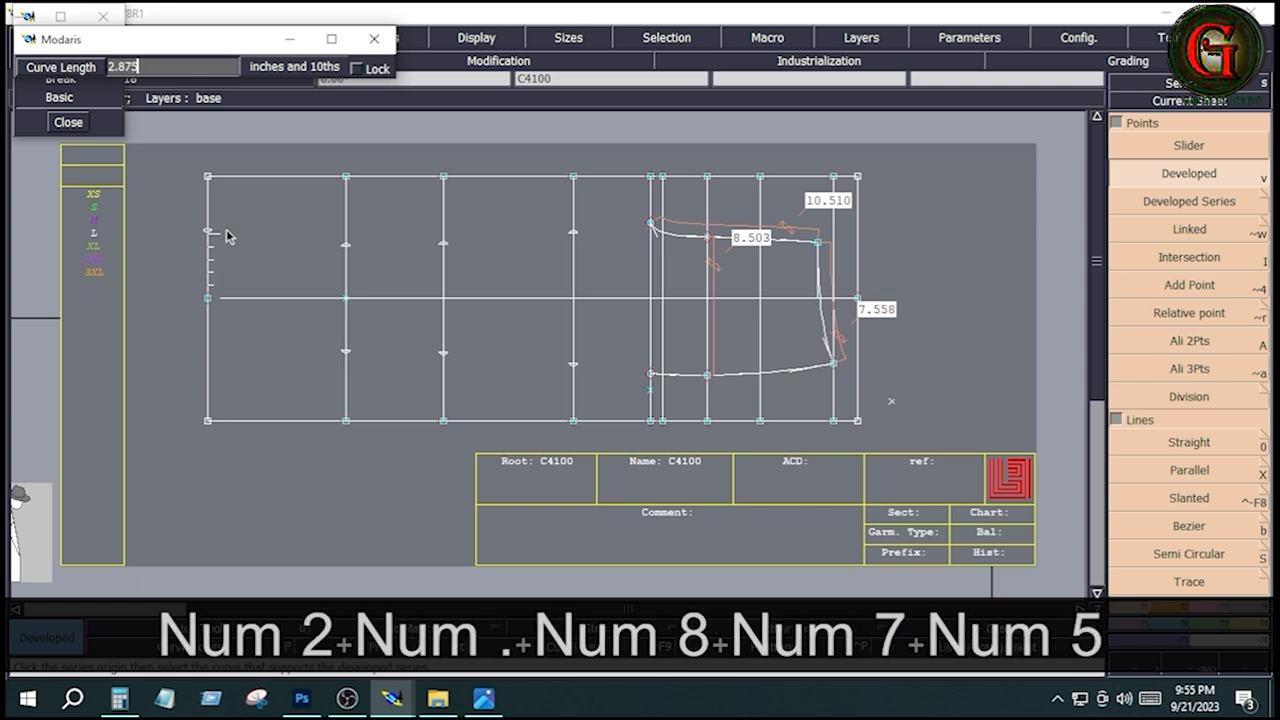
pyautogui.press('Return')
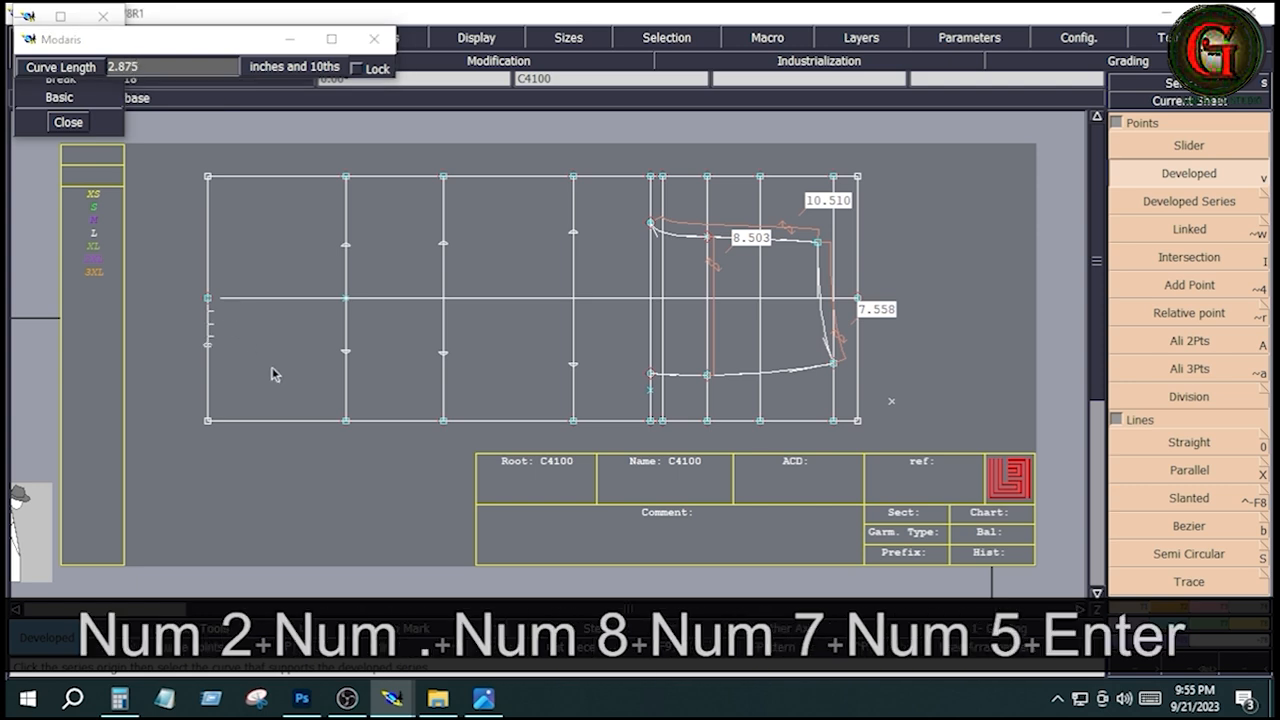
# Add a developed point above the centre line on the hem line, with a curve length of -2.875 inches.
pyautogui.click(208, 300)
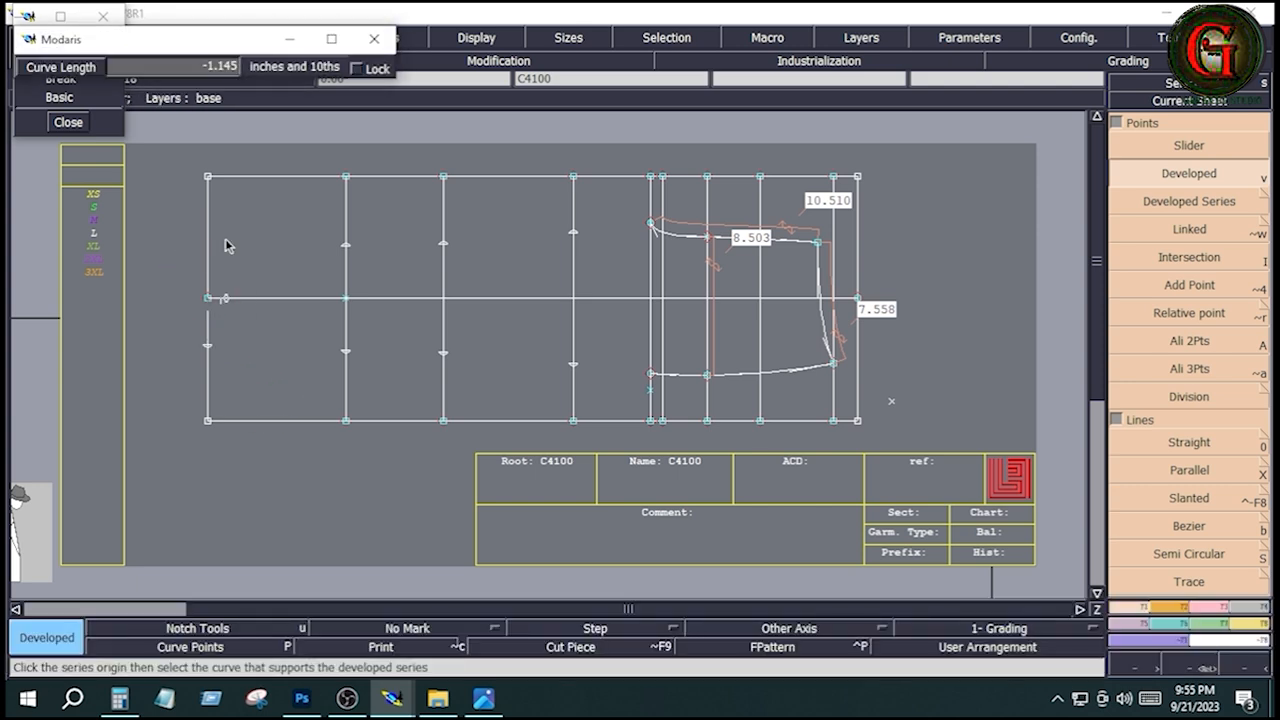
pyautogui.press('space')
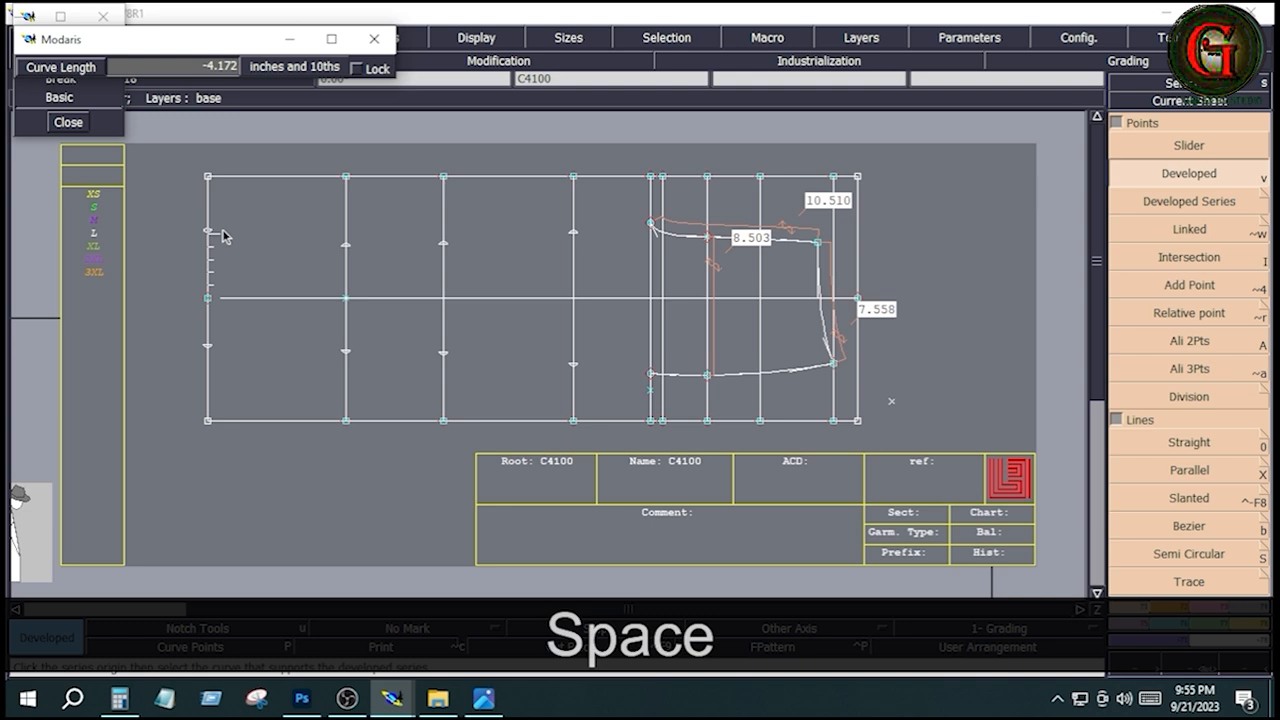
pyautogui.press('Down')
pyautogui.write('-')
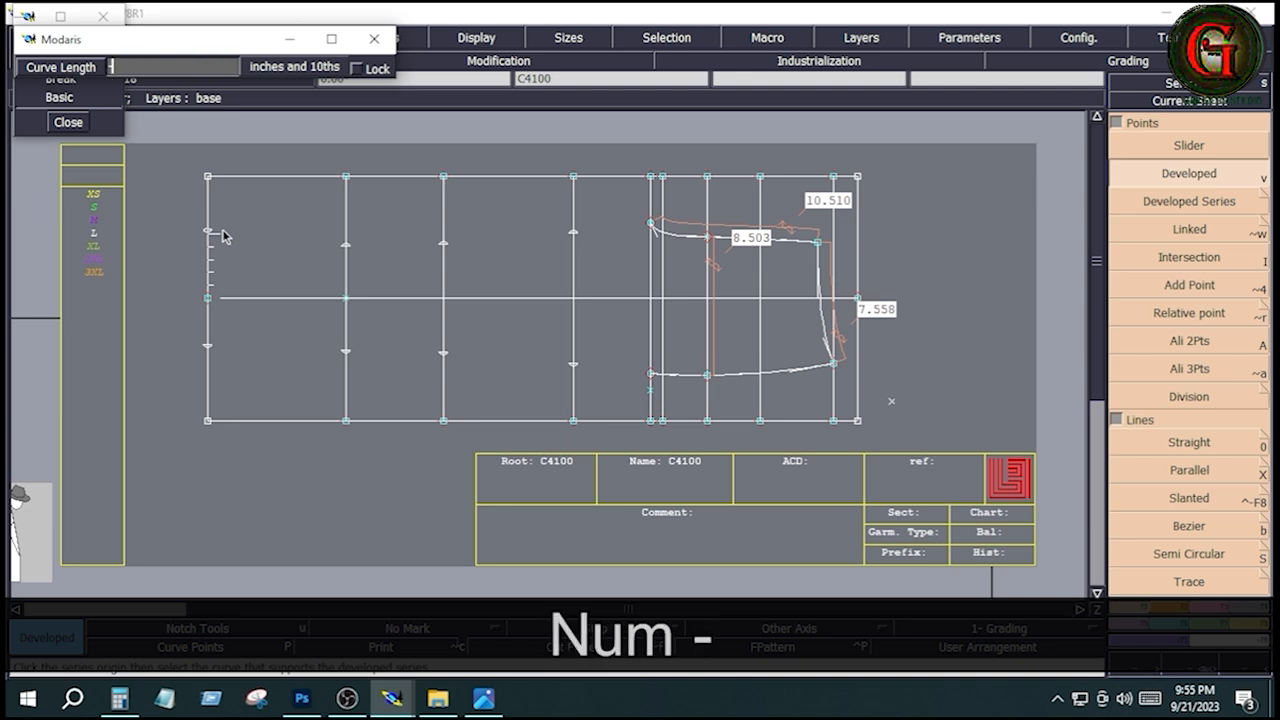
pyautogui.write('2.')
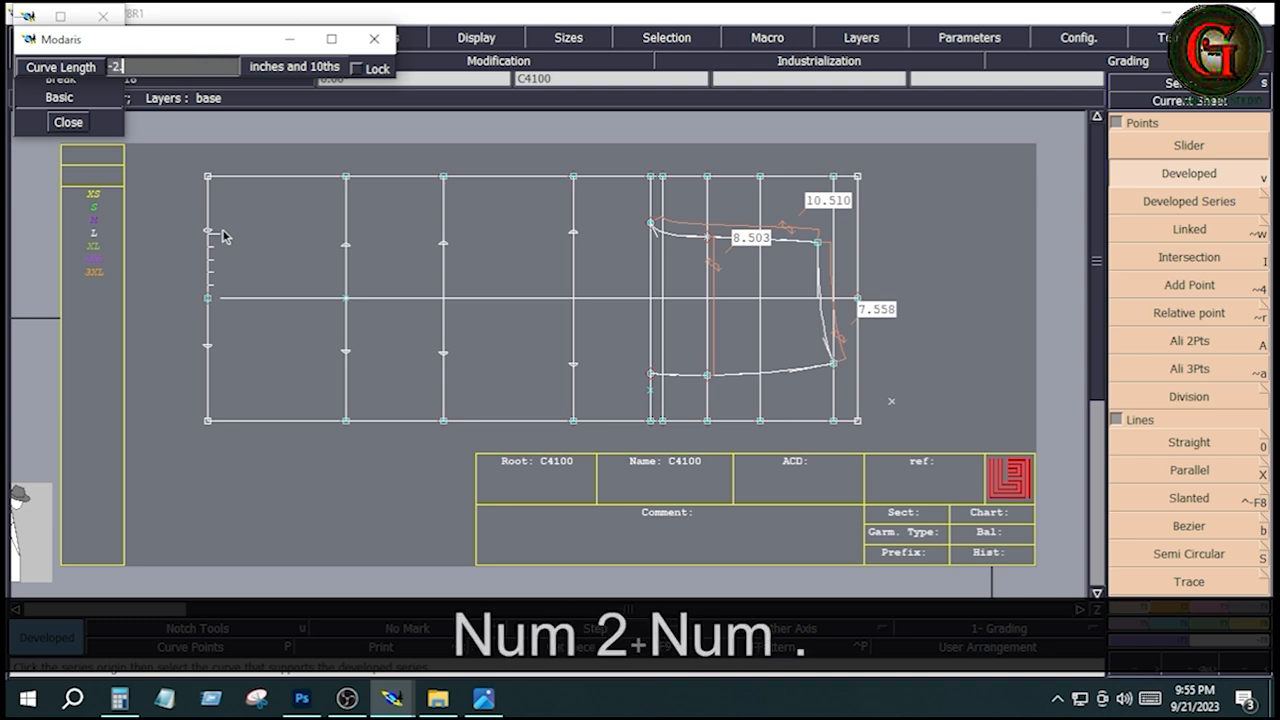
pyautogui.write('875')
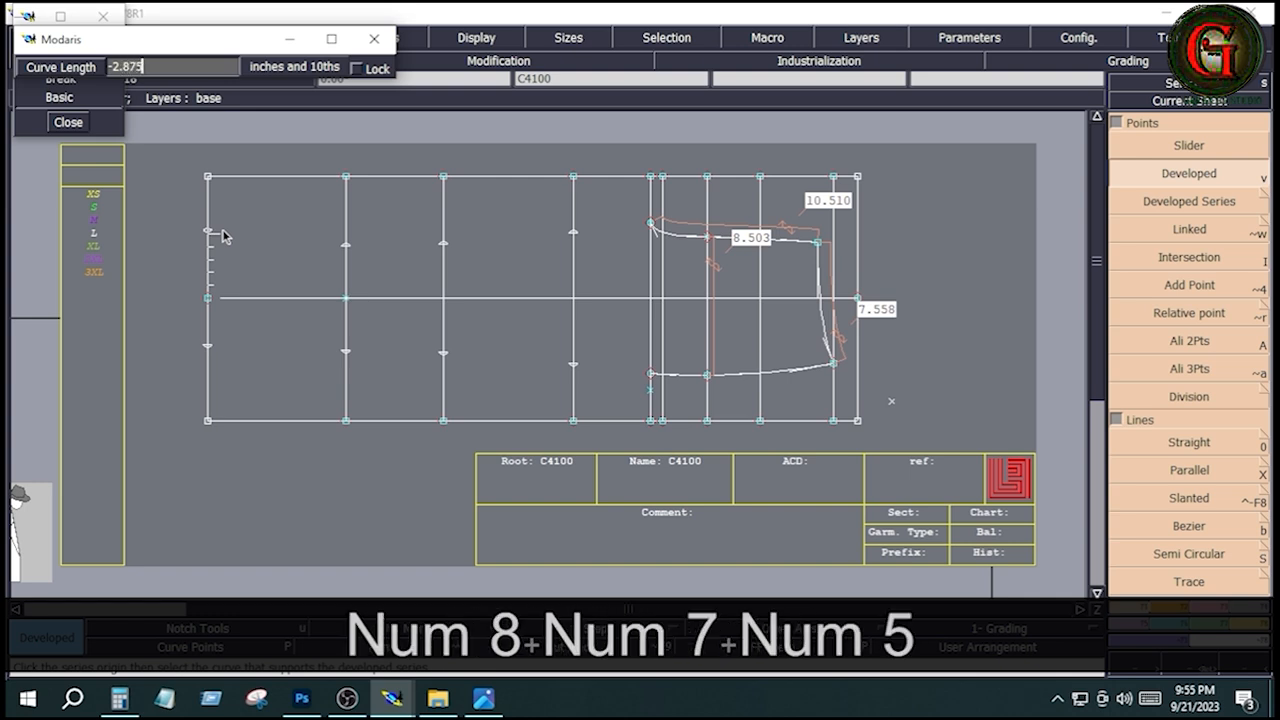
pyautogui.press('Return')
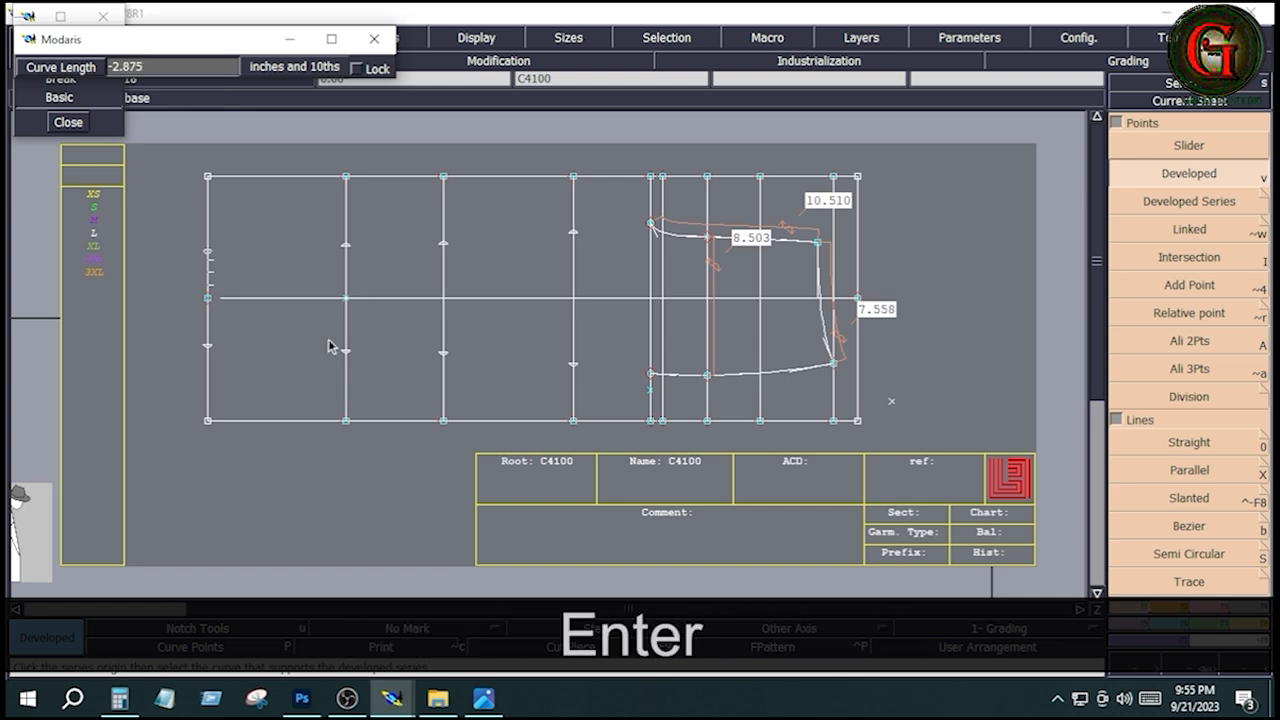
pyautogui.click(420, 329)
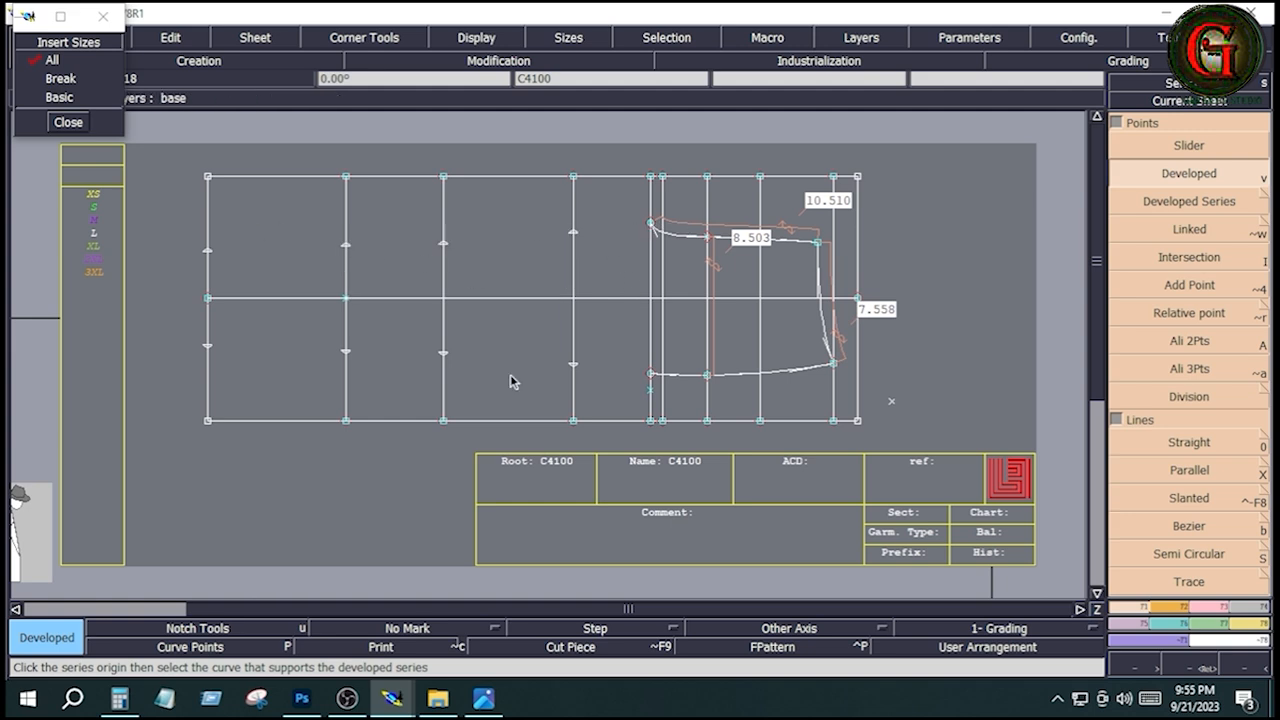
# Use Insert Point on the upper and lower developed points of the half thigh, knee, culf and hem lines.
pyautogui.scroll(-5, 1204, 598)
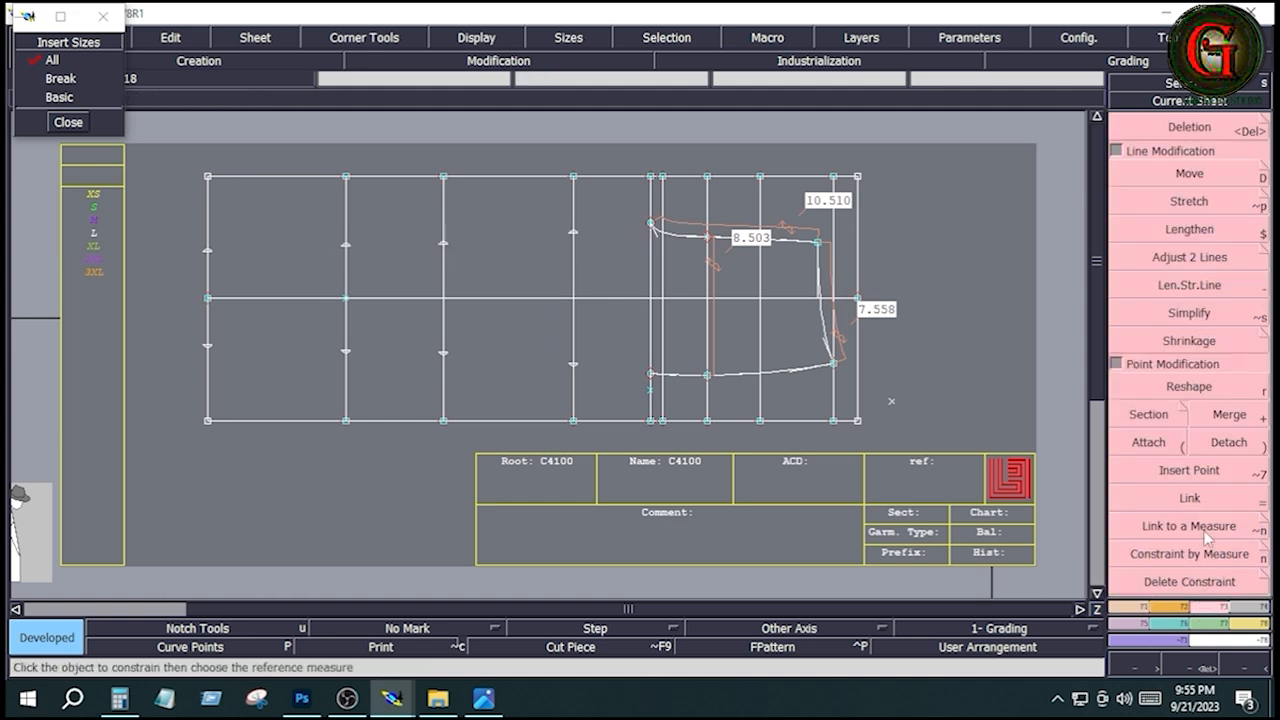
pyautogui.click(1194, 478)
pyautogui.click(572, 232)
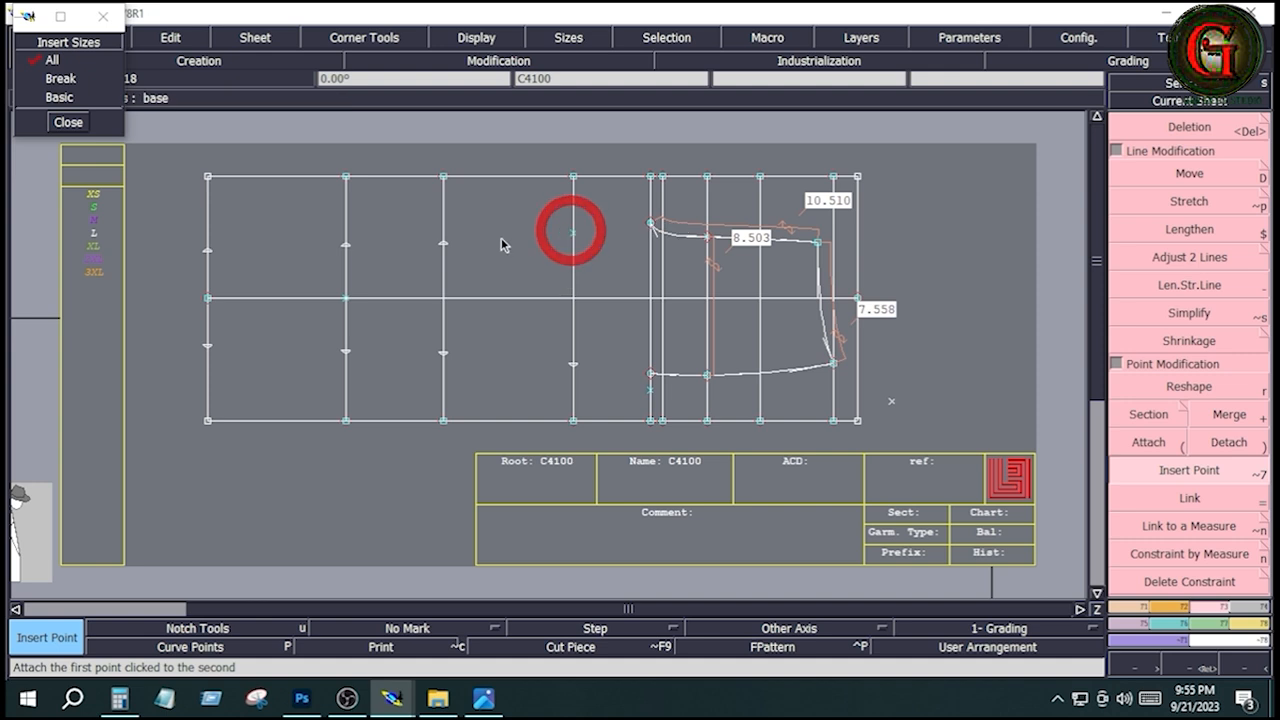
pyautogui.click(443, 244)
pyautogui.click(345, 245)
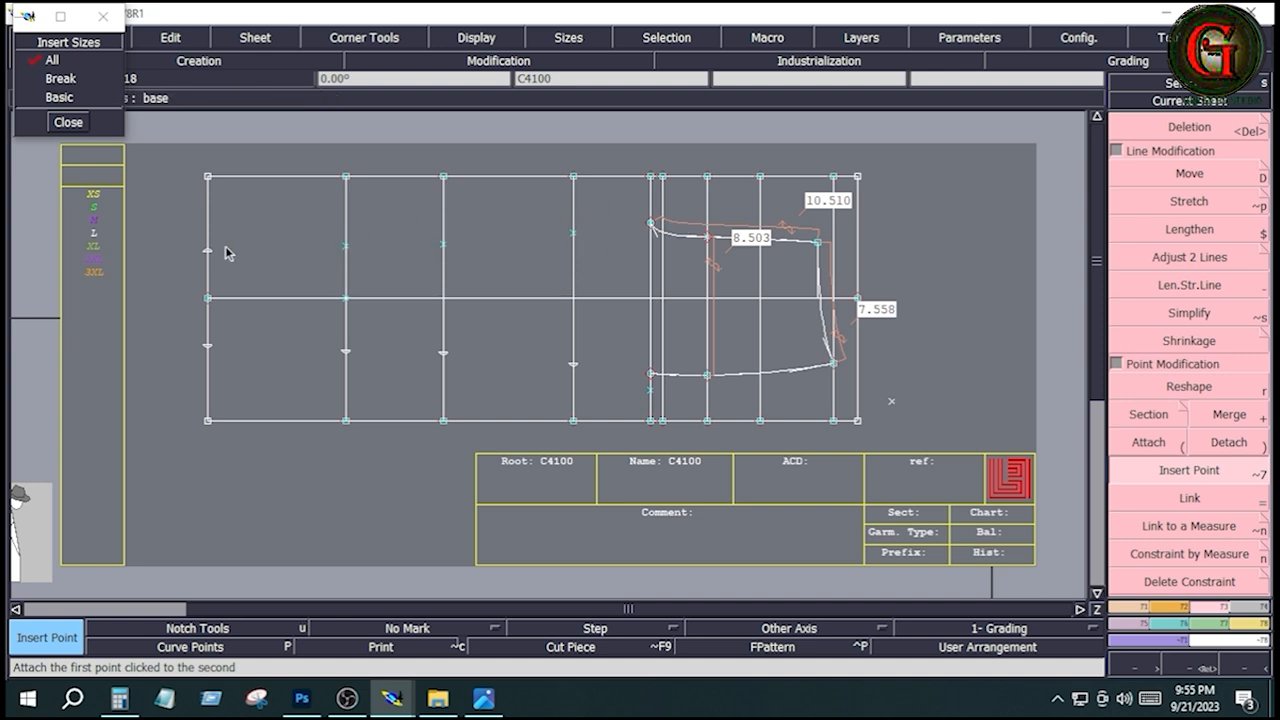
pyautogui.click(207, 251)
pyautogui.click(207, 344)
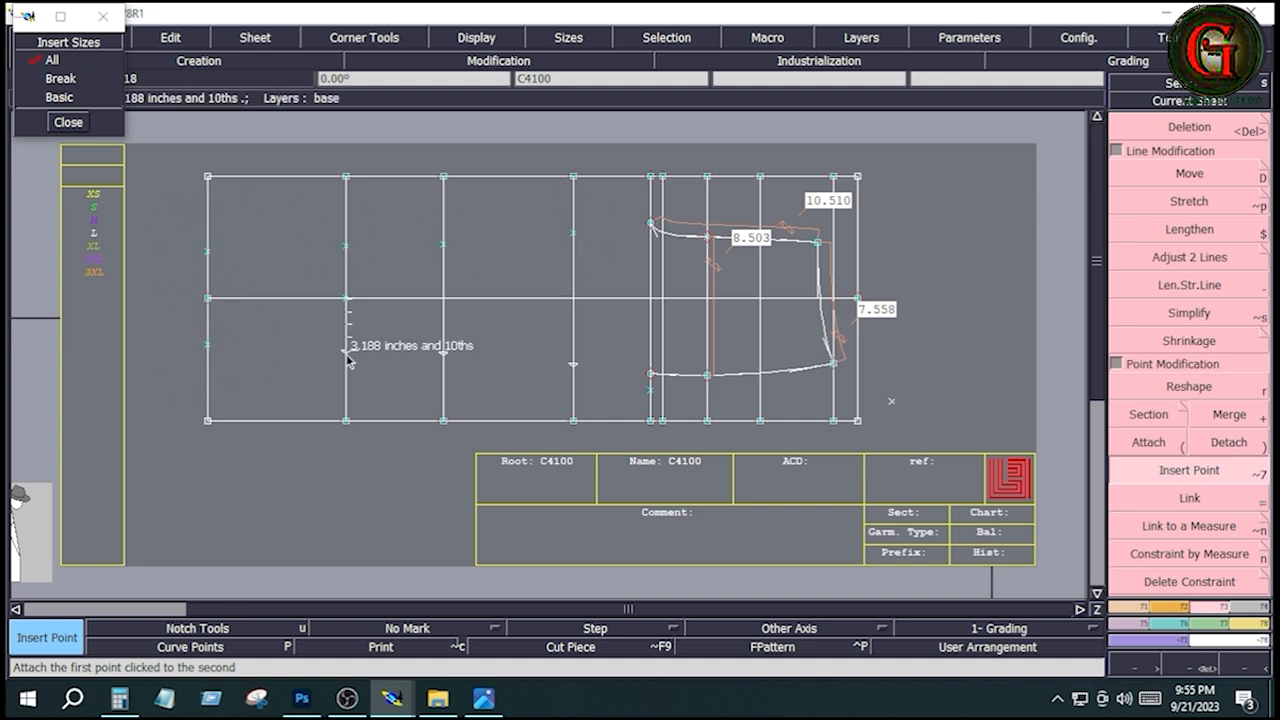
pyautogui.click(345, 350)
pyautogui.click(443, 352)
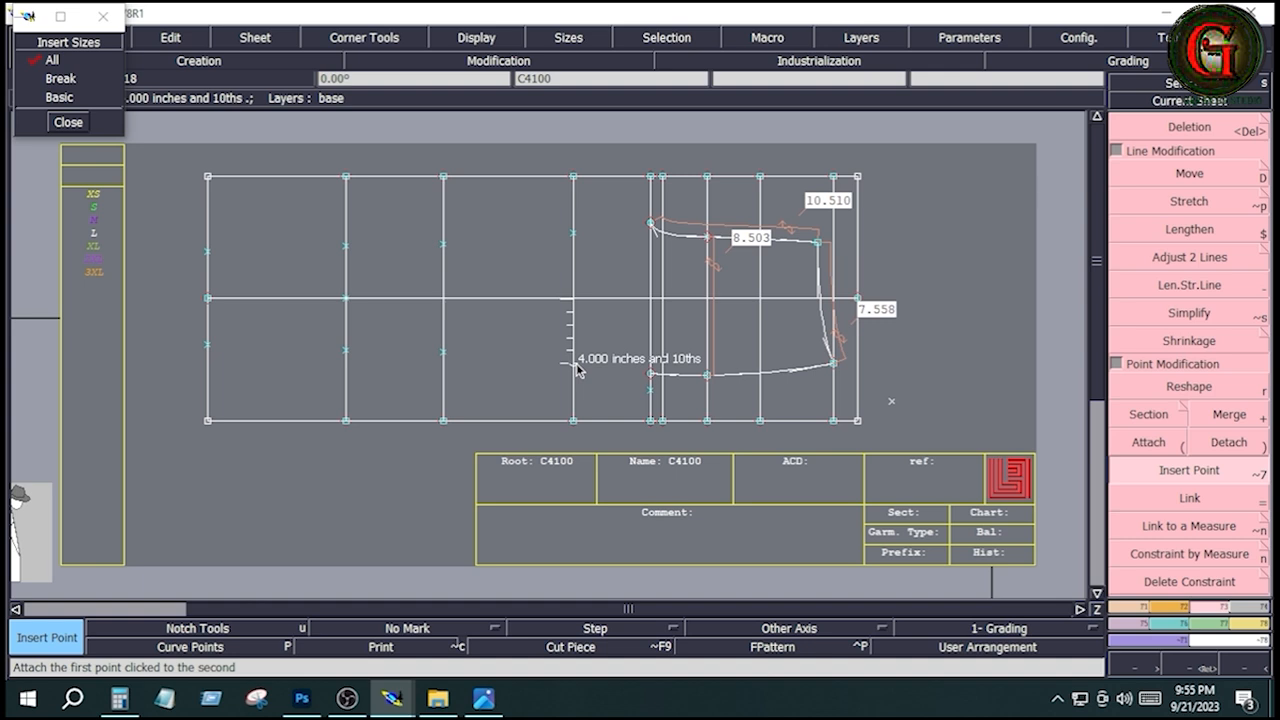
pyautogui.click(573, 363)
# Draw the lower leg seam as a Bezier curve from the hem through the culf, knee and half thigh points to the front outline's lower thigh point.
pyautogui.click(1135, 607)
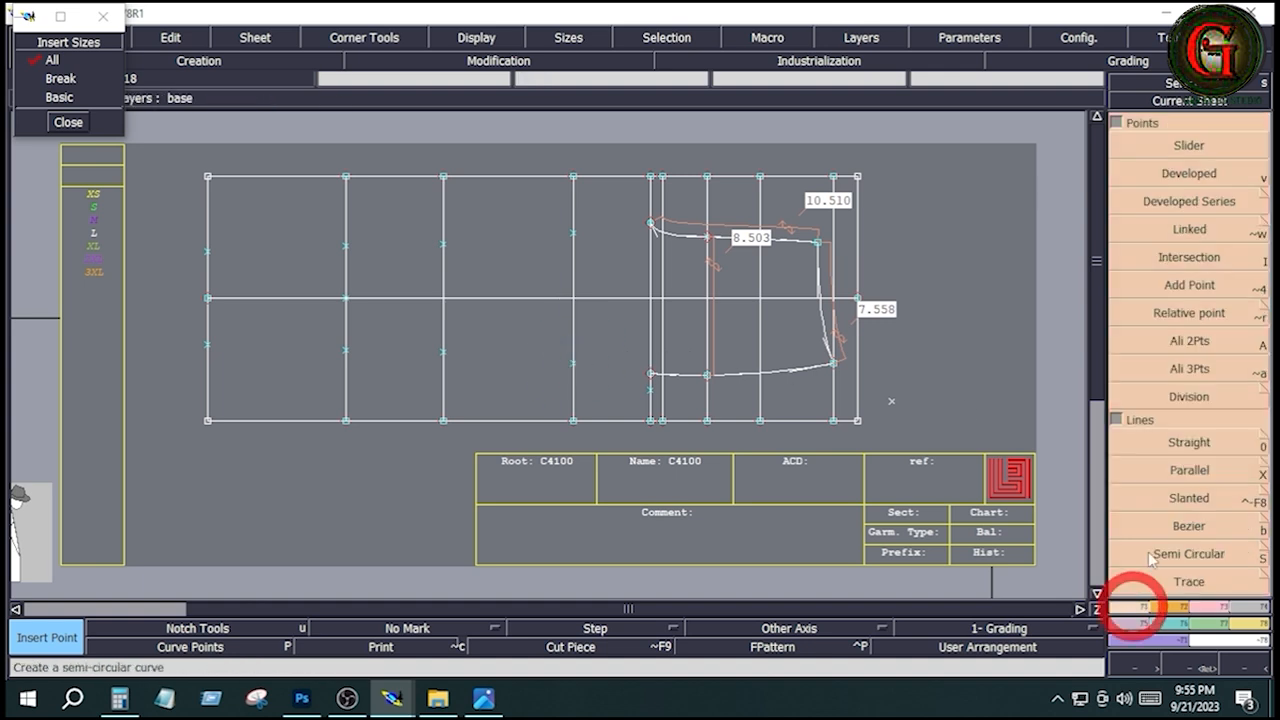
pyautogui.click(1192, 527)
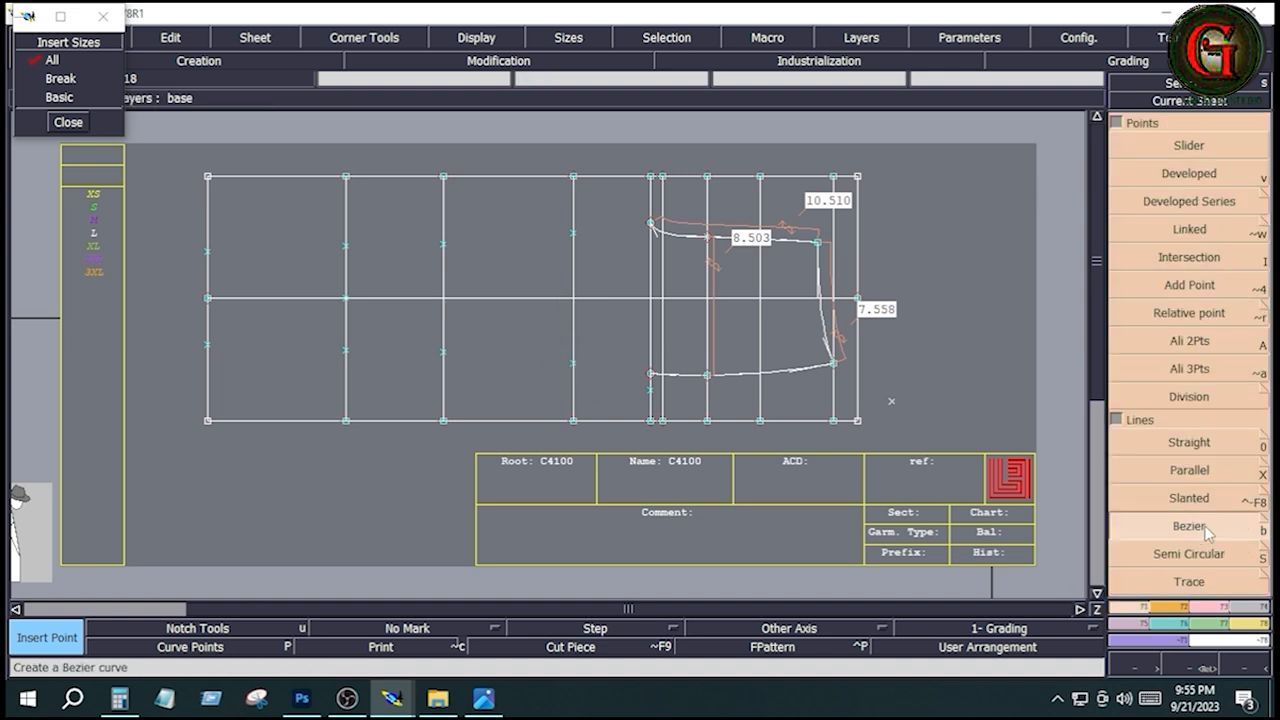
pyautogui.click(207, 345)
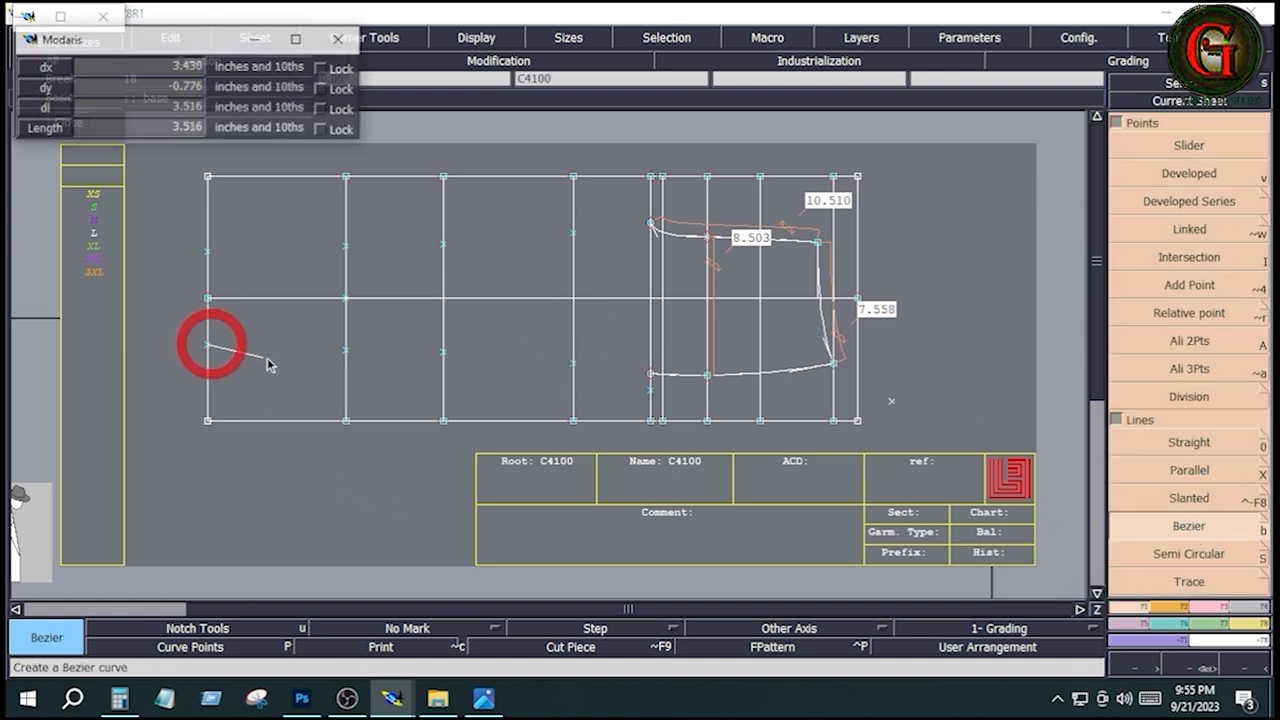
pyautogui.press('shift')
pyautogui.click(346, 351)
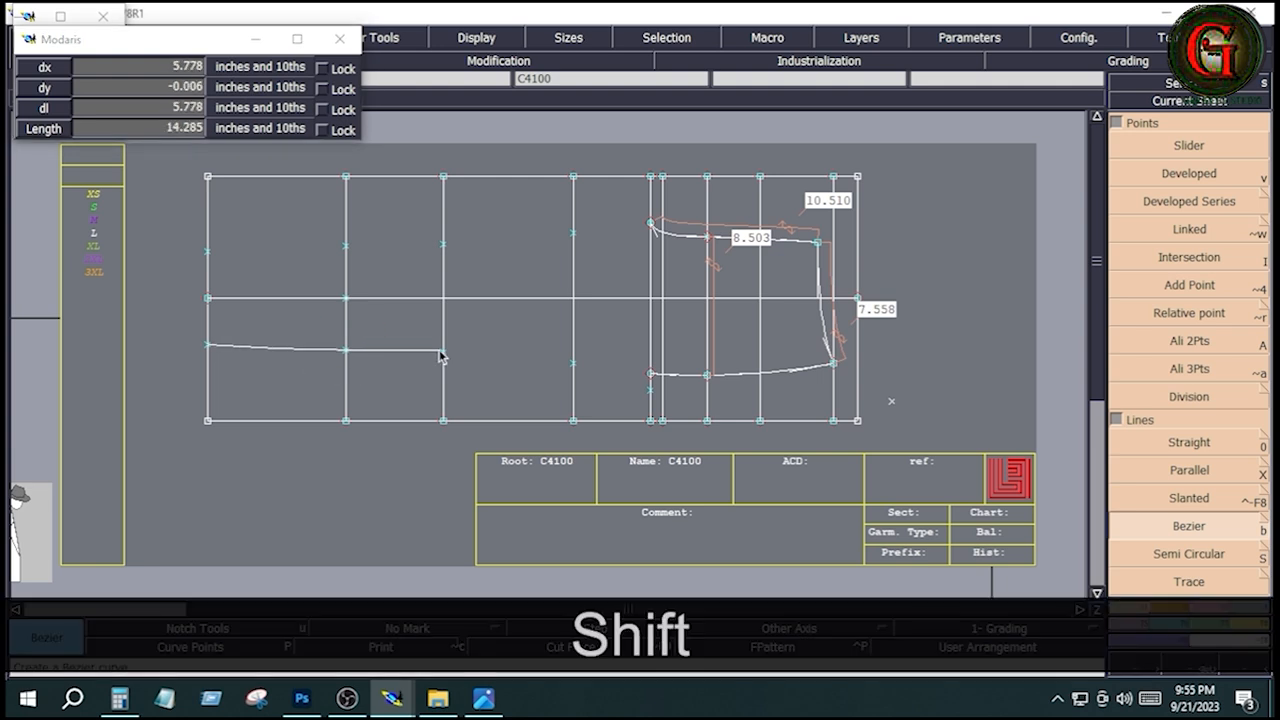
pyautogui.click(443, 352)
pyautogui.click(572, 364)
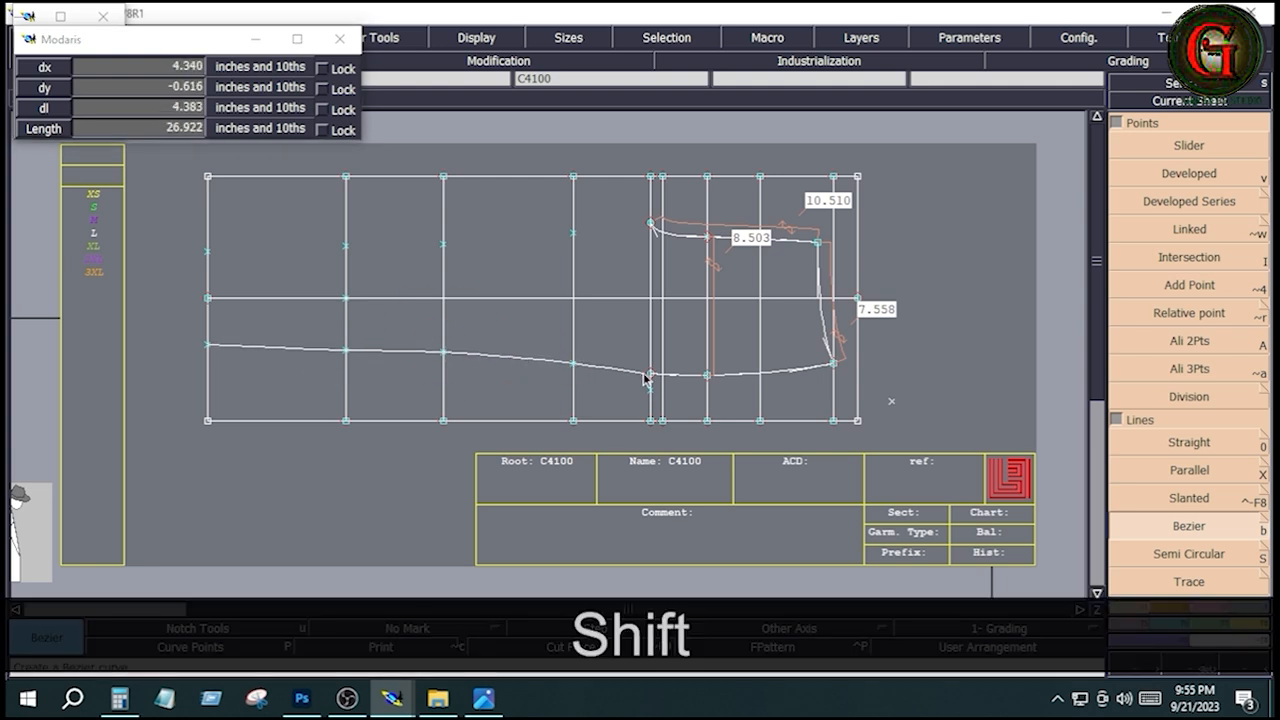
pyautogui.click(650, 373)
# Draw the upper leg seam as a Bezier curve from the upper thigh point through the half thigh, knee and culf points to the hem.
pyautogui.click(650, 224)
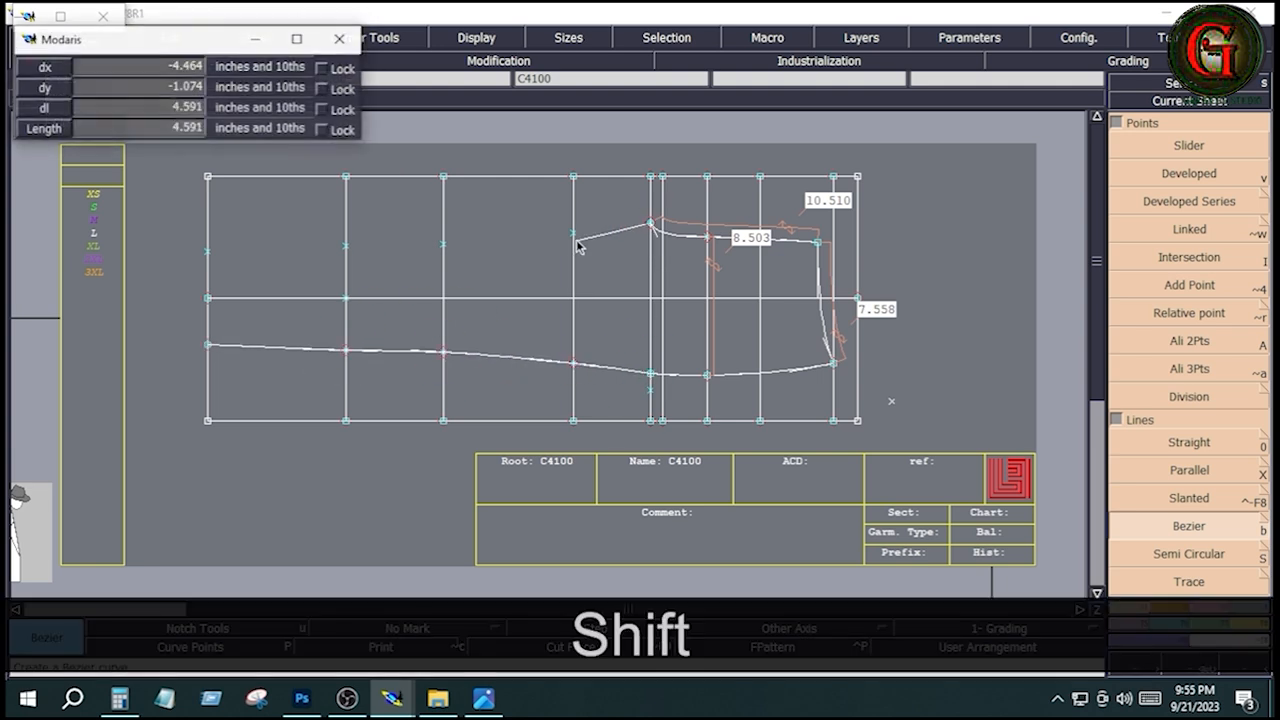
pyautogui.click(573, 233)
pyautogui.click(443, 244)
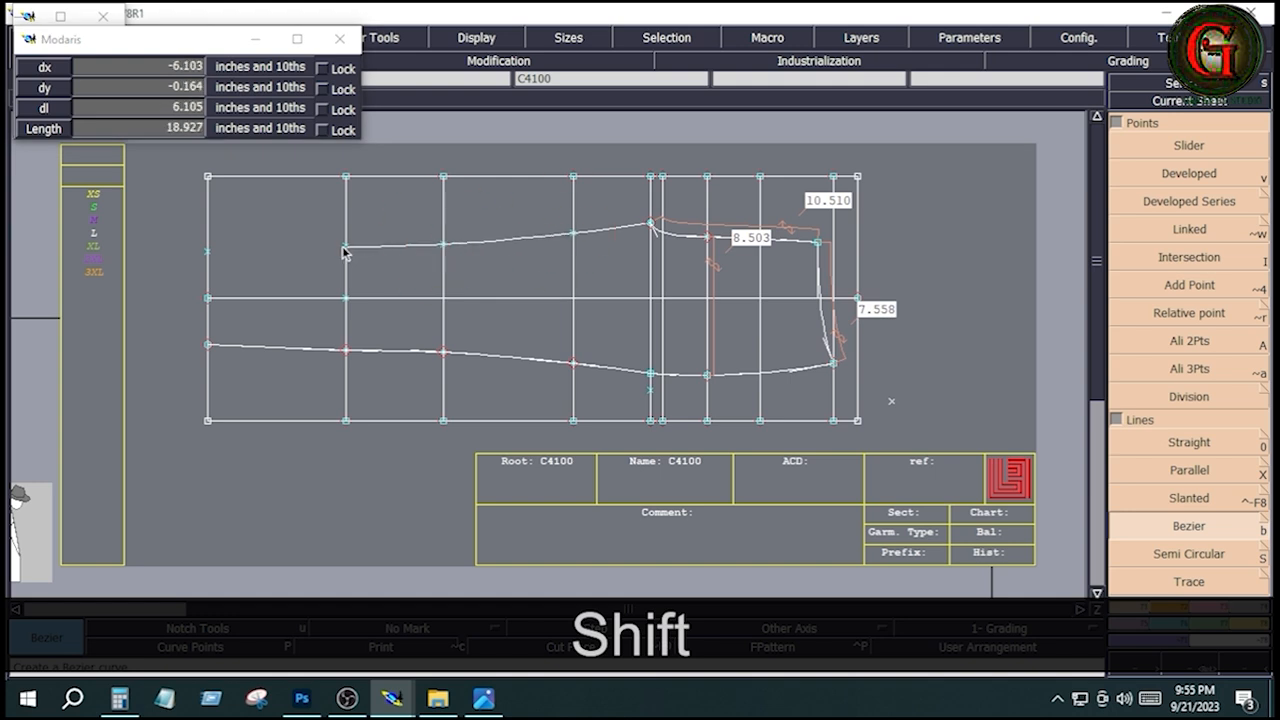
pyautogui.click(346, 246)
pyautogui.click(209, 252)
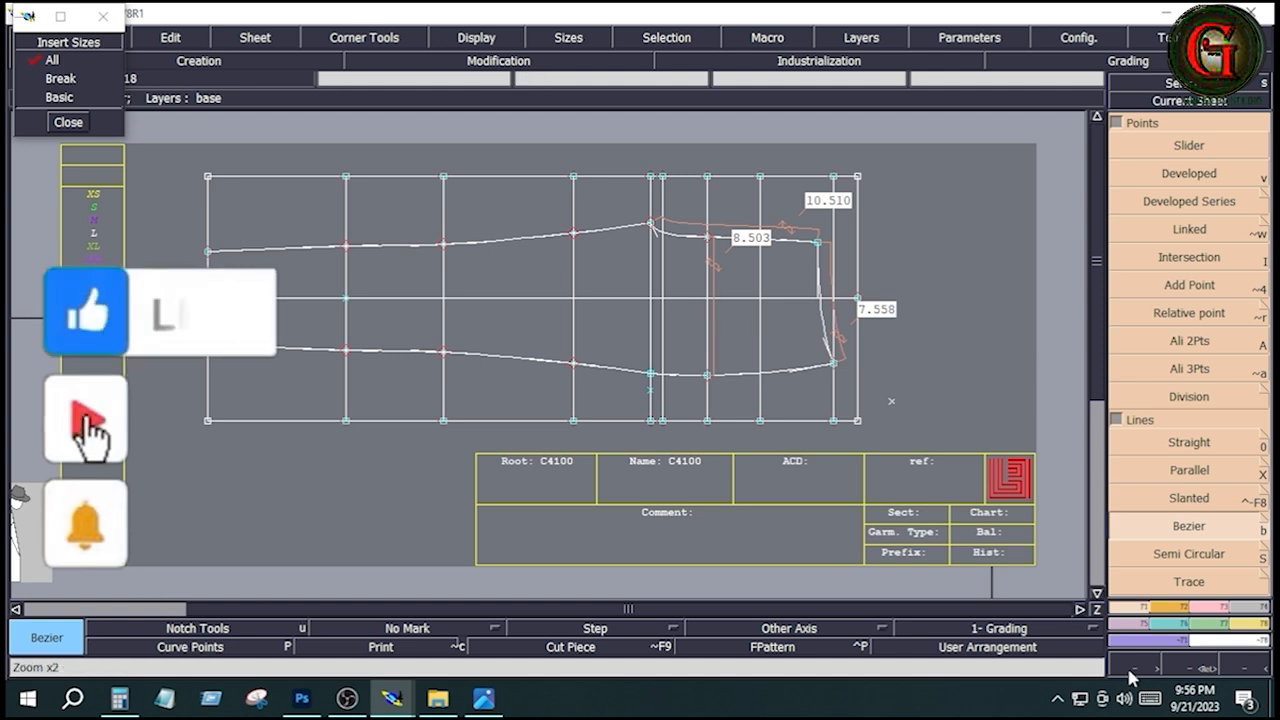
# Create a parallel of the lower leg seam on its outer side at a distance of -1 inch.
pyautogui.click(1188, 470)
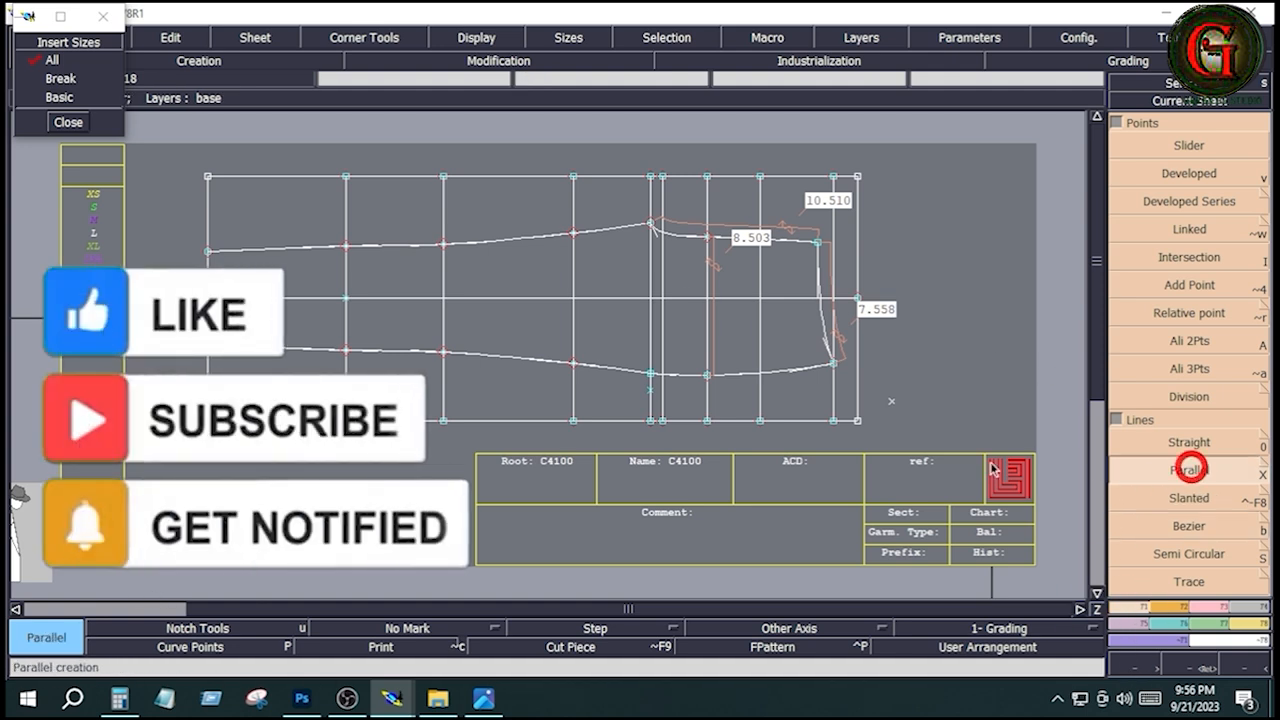
pyautogui.click(490, 363)
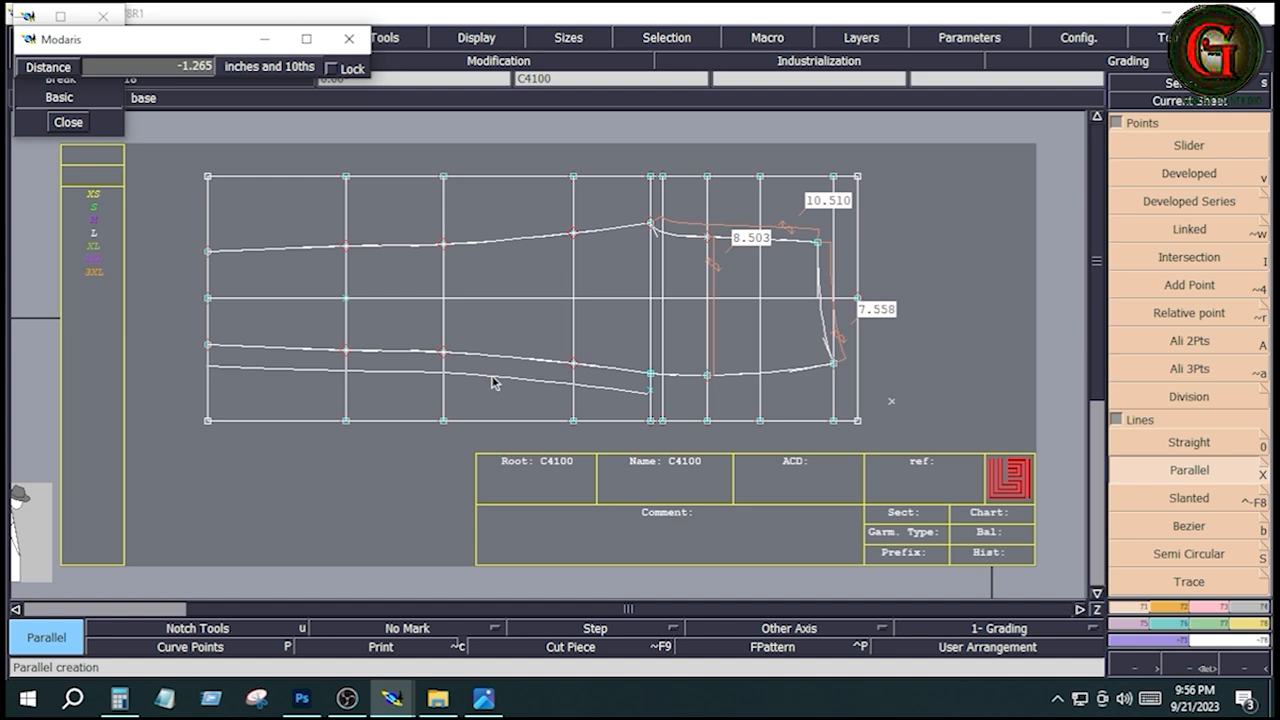
pyautogui.press('Down')
pyautogui.write('-')
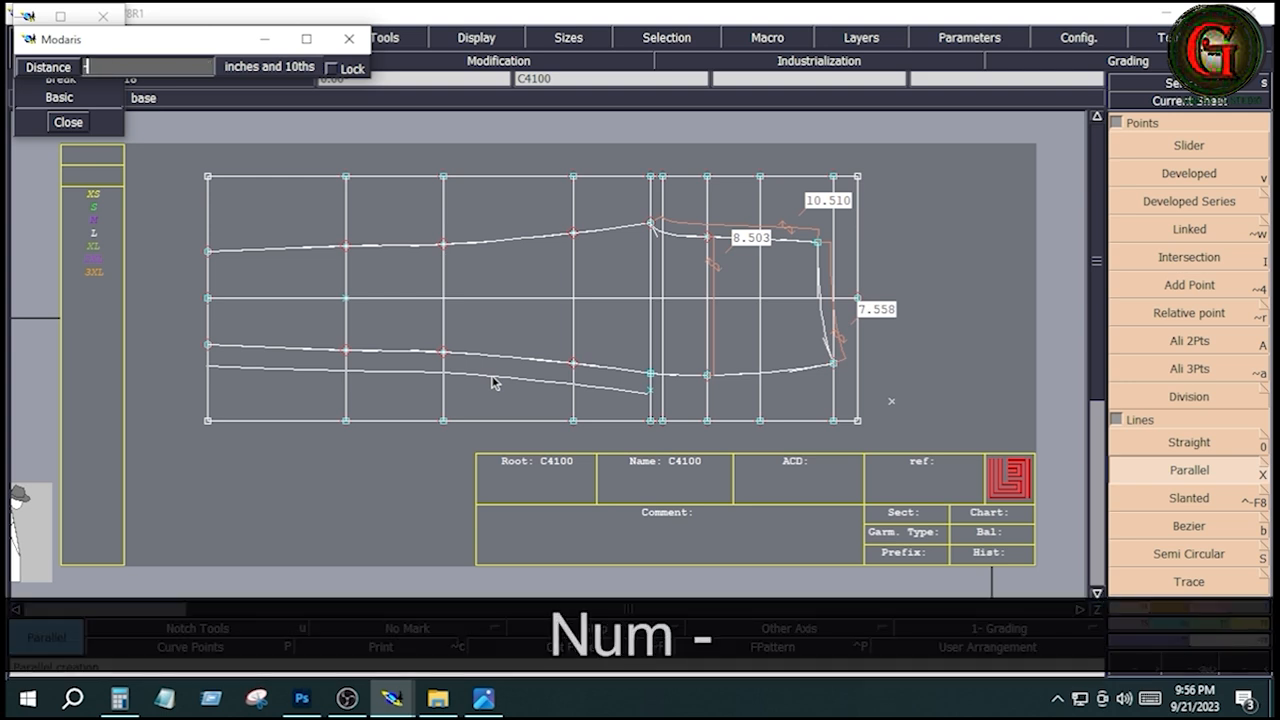
pyautogui.write('1')
pyautogui.press('Return')
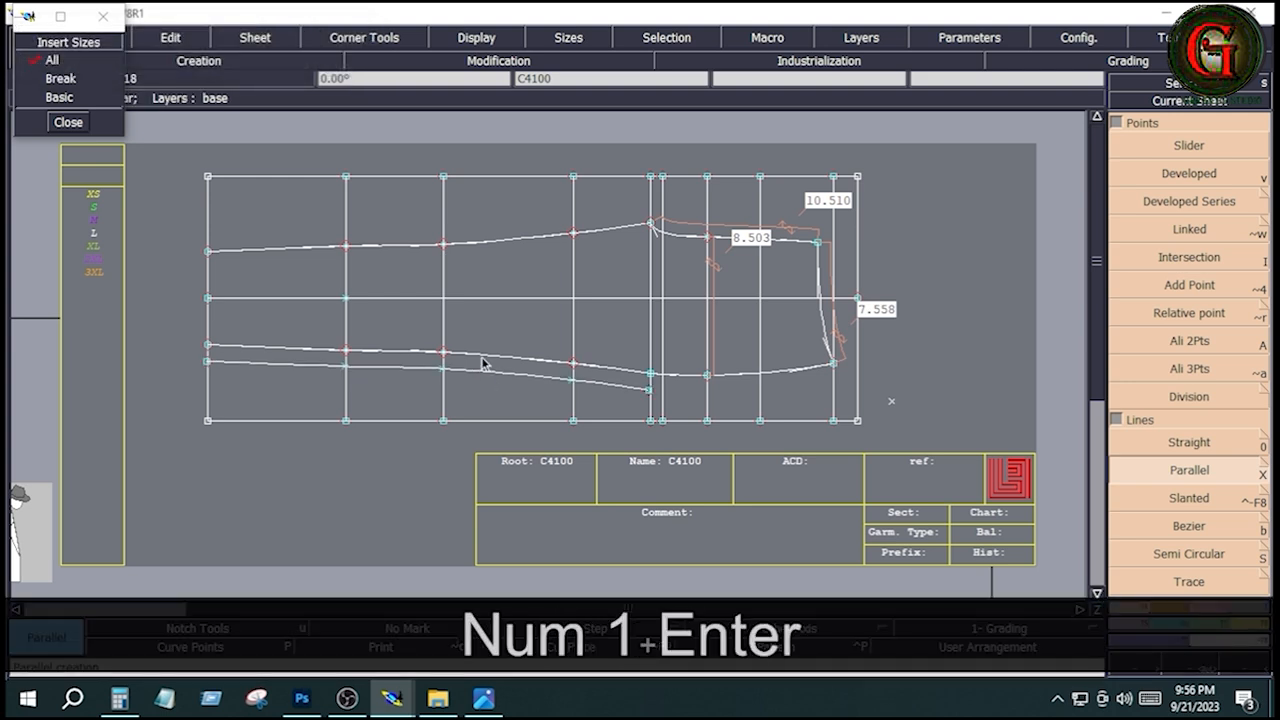
# Create a parallel of the upper leg seam on its outer side at a distance of -1 inch.
pyautogui.click(386, 244)
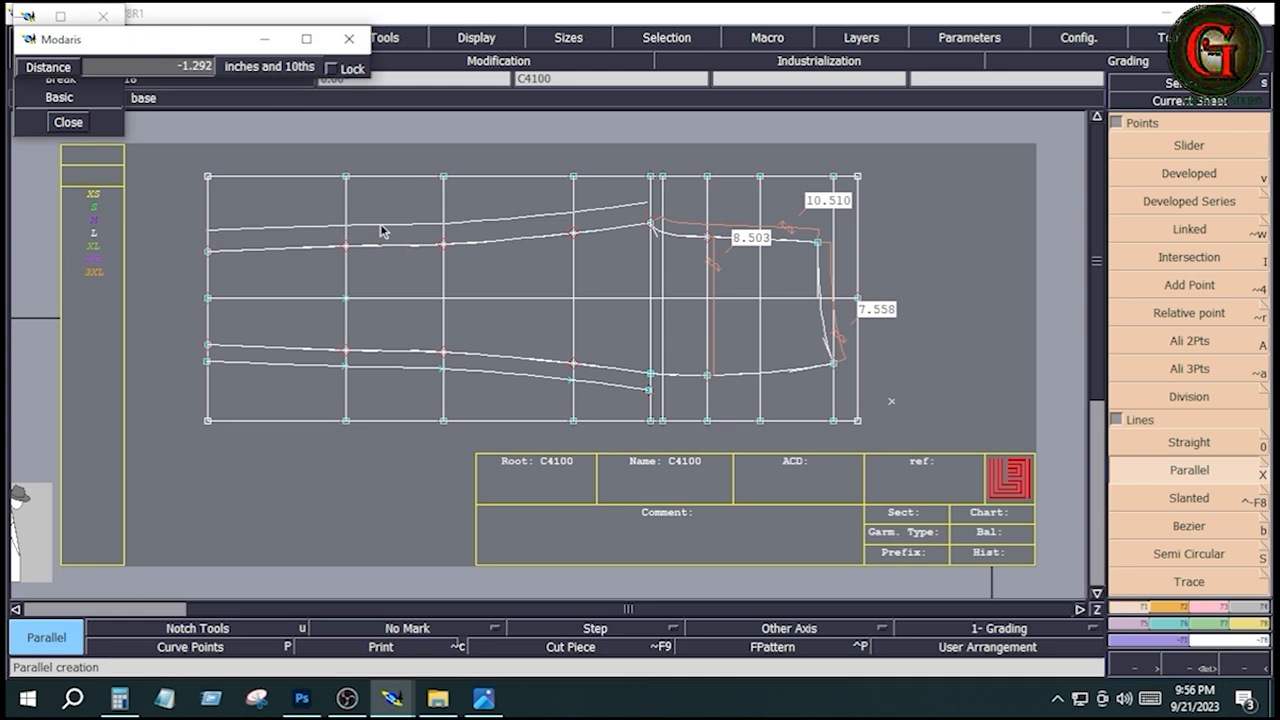
pyautogui.press('Down')
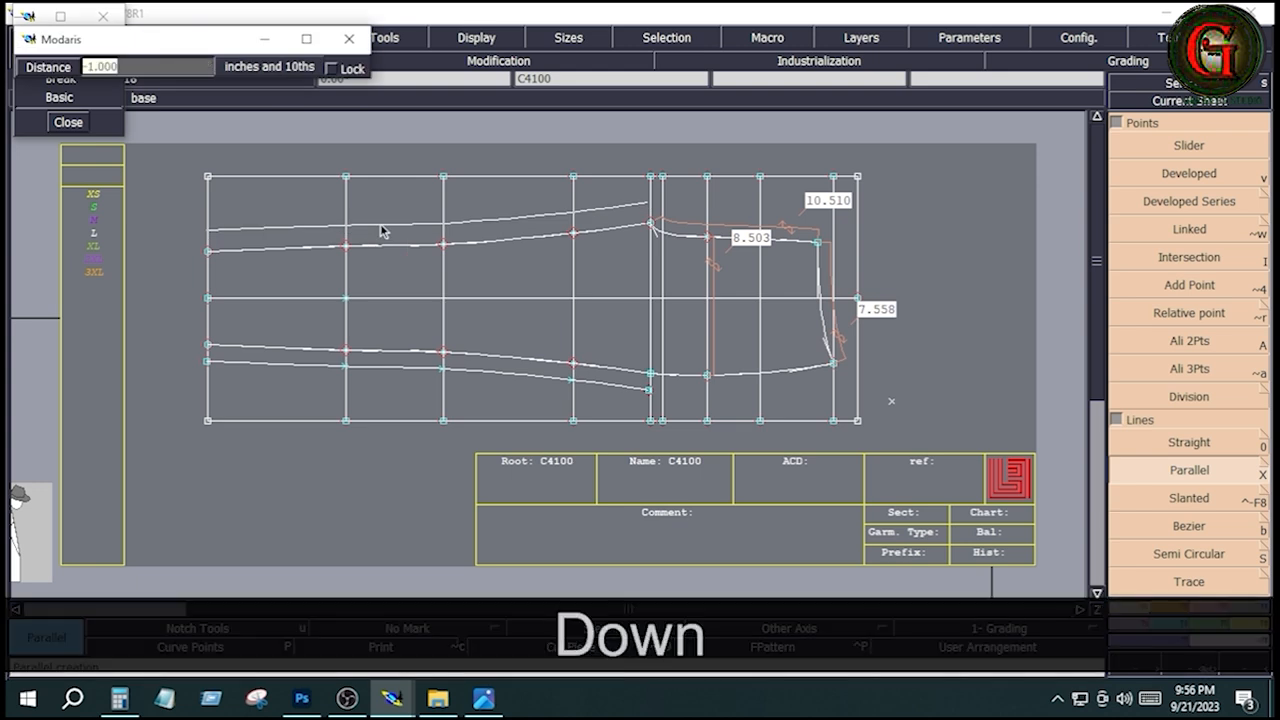
pyautogui.write('-1')
pyautogui.press('Return')
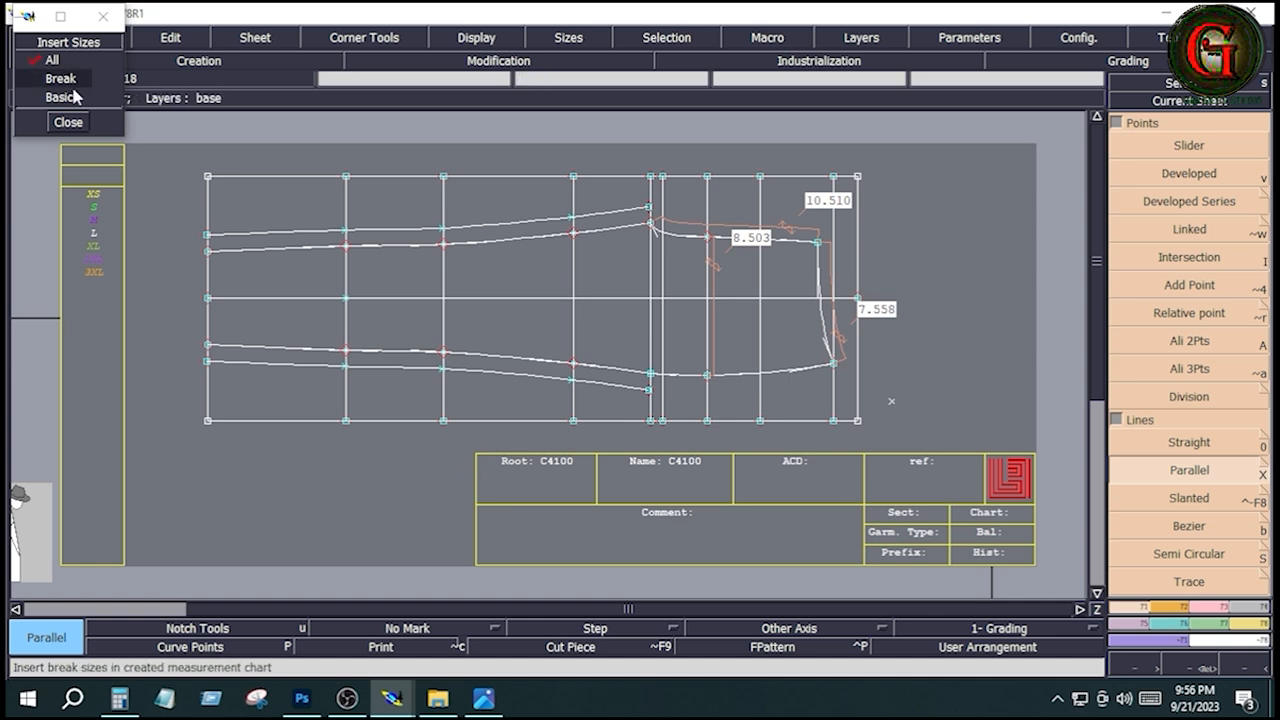
# Close the Insert Sizes window and save the C4100 model, continuing past the detected anomalies.
pyautogui.click(56, 122)
pyautogui.click(108, 40)
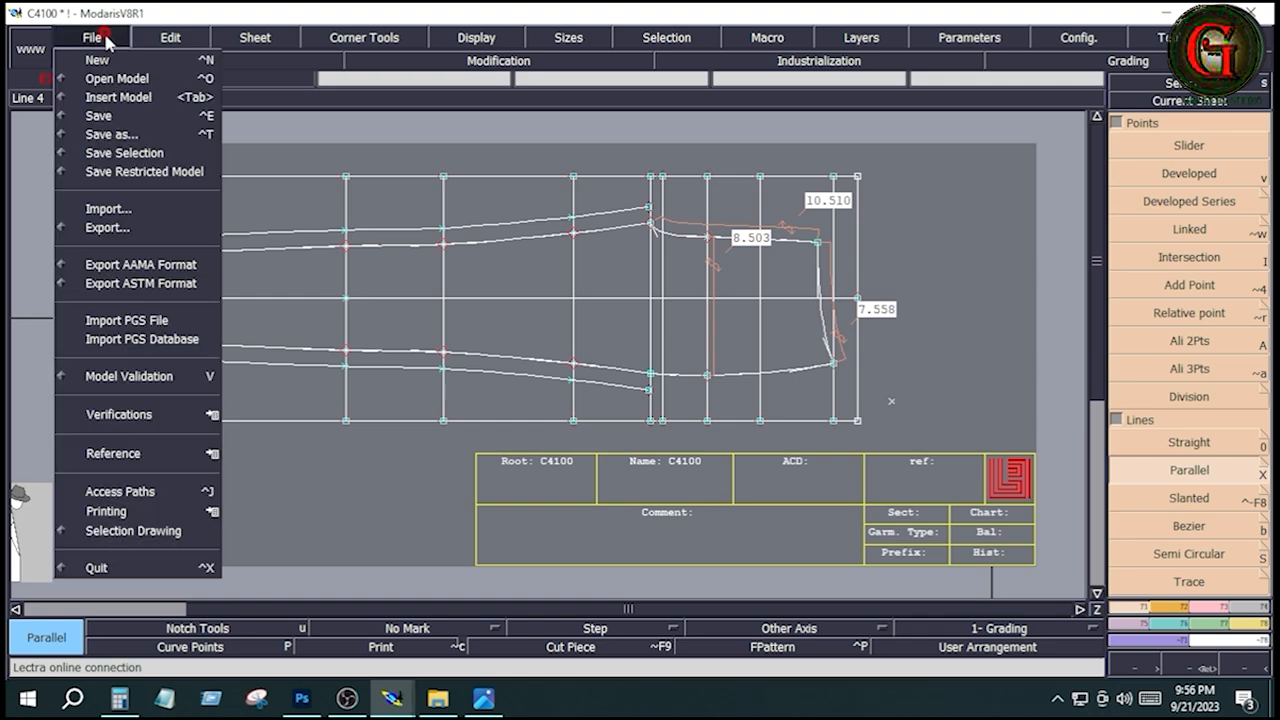
pyautogui.click(98, 116)
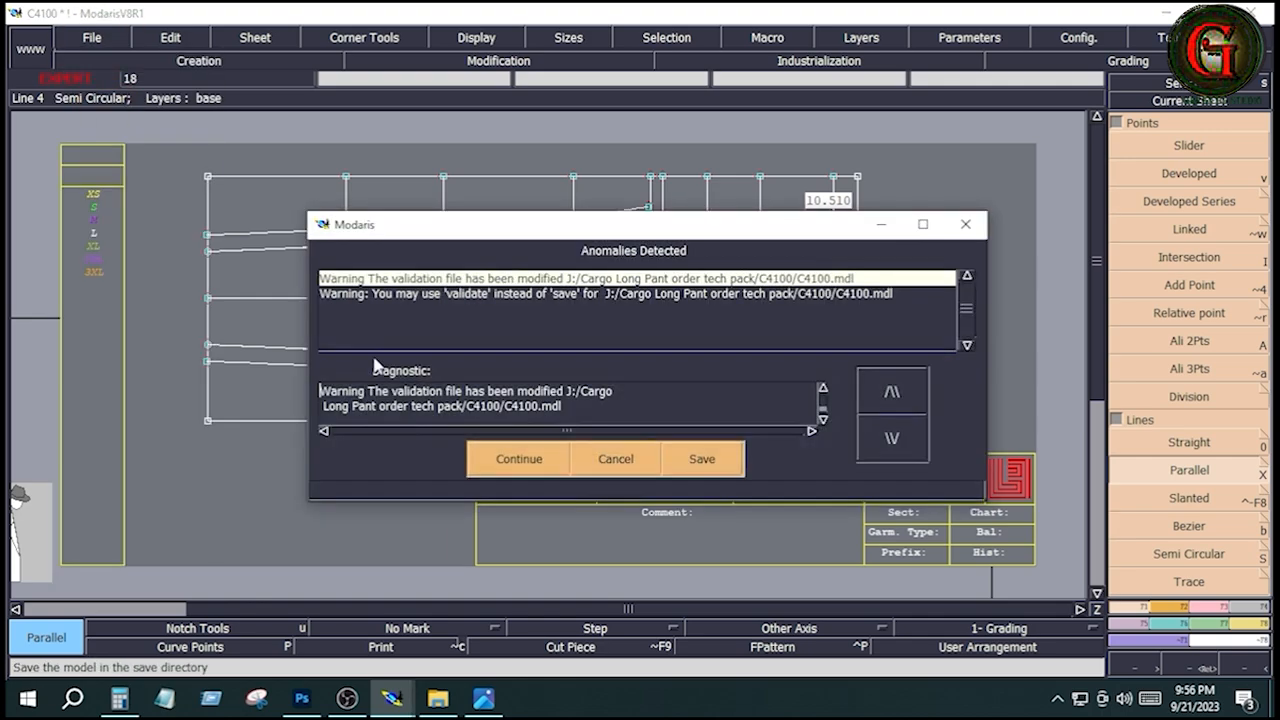
pyautogui.click(518, 459)
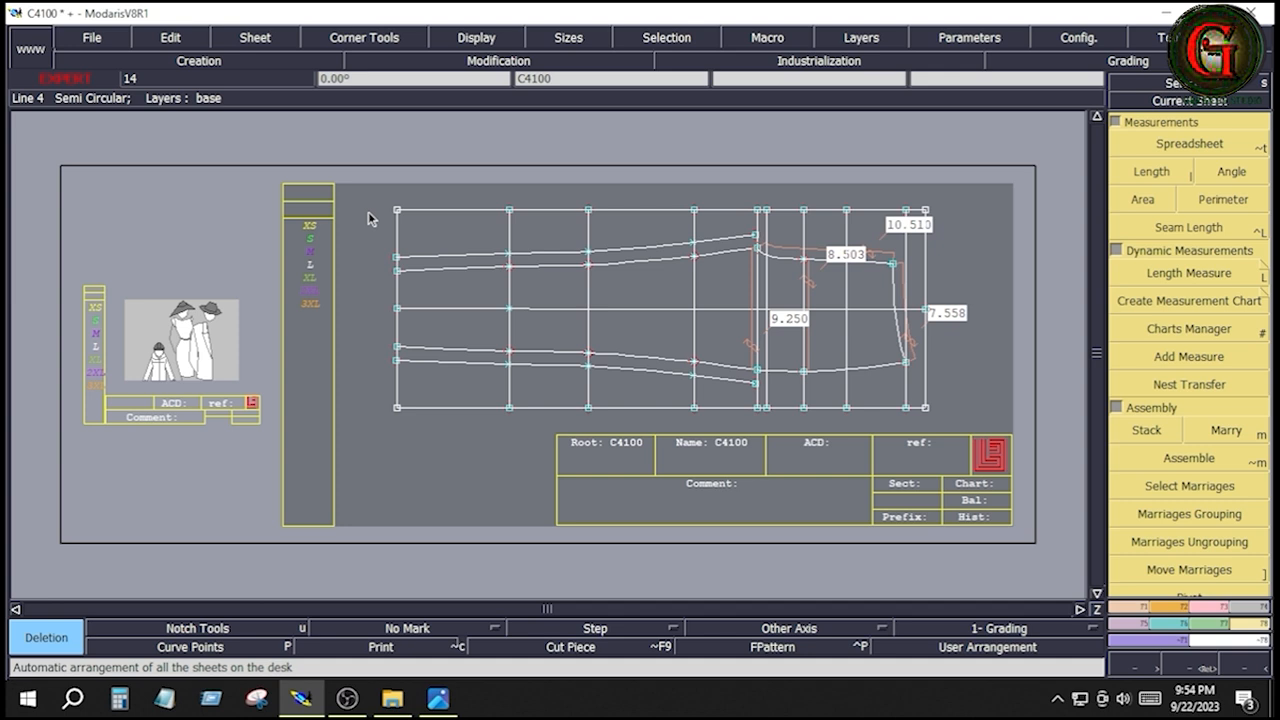
pyautogui.moveTo(361, 197); pyautogui.dragTo(785, 424)
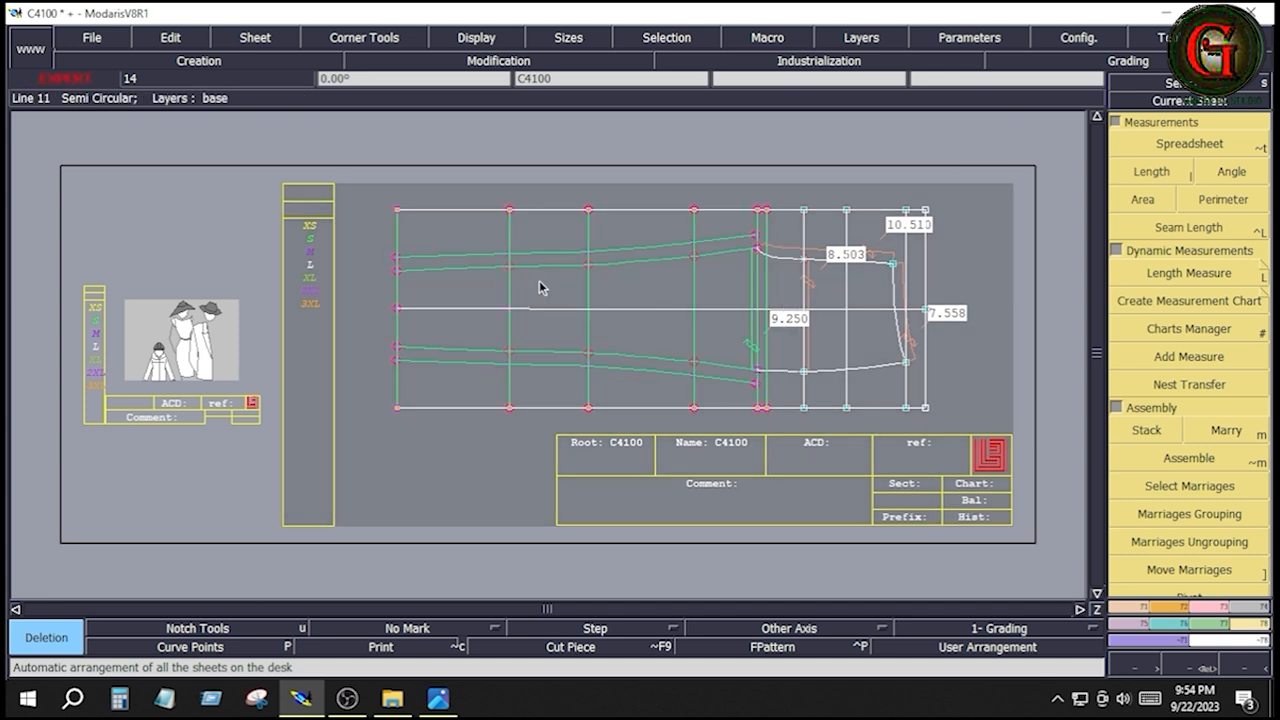
pyautogui.click(988, 250)
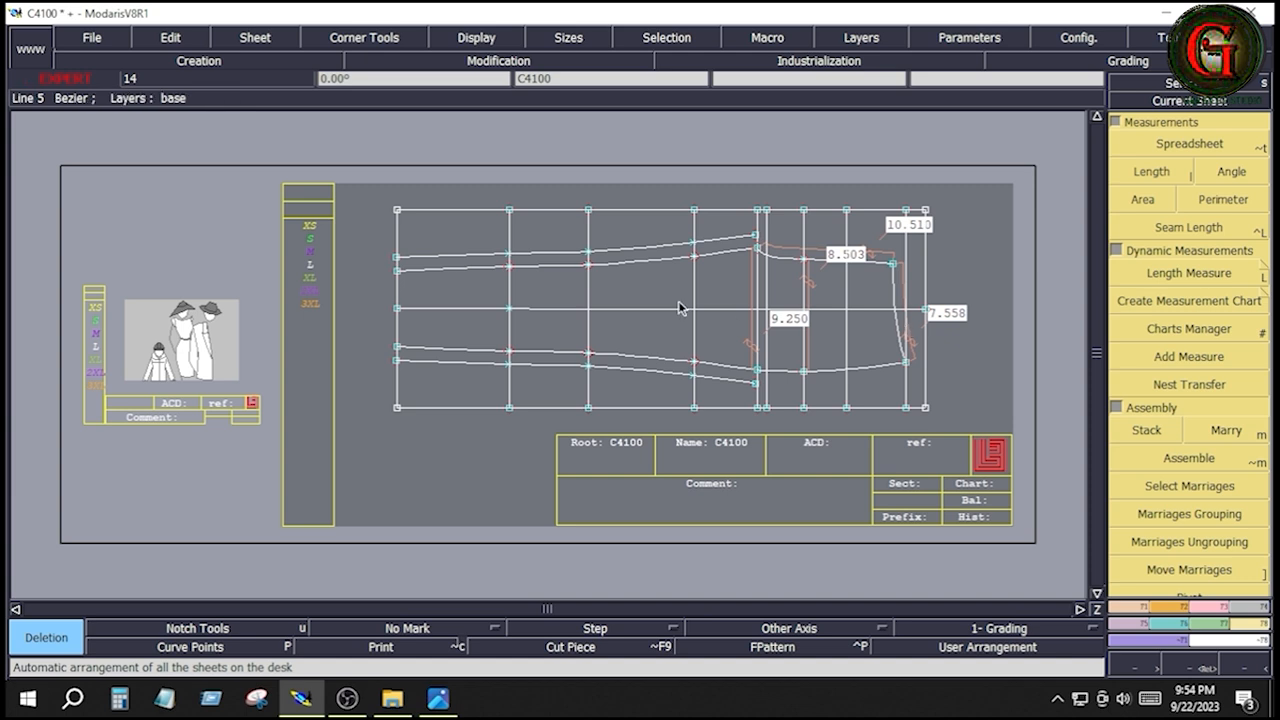
# Using the measurement sheet's back thigh width, add and insert a developed point on the thigh line, -12.75 inches from the lower parallel curve's end.
pyautogui.press('Return')
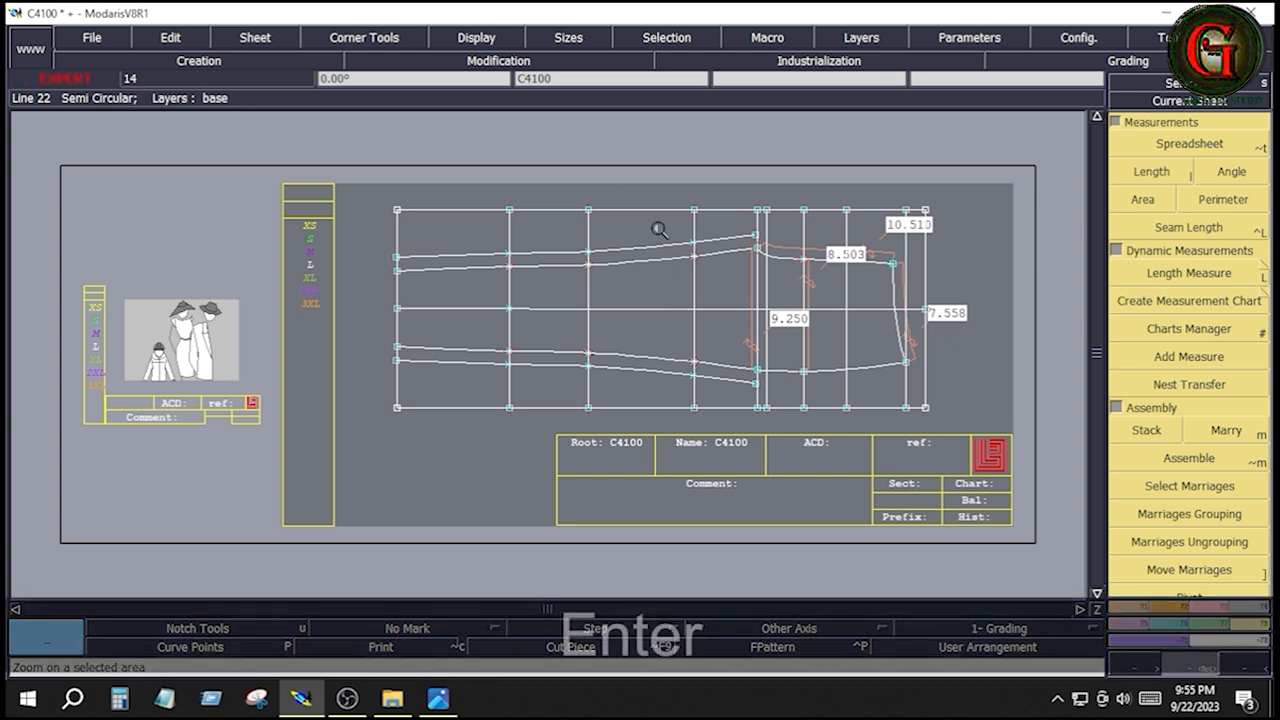
pyautogui.click(623, 211)
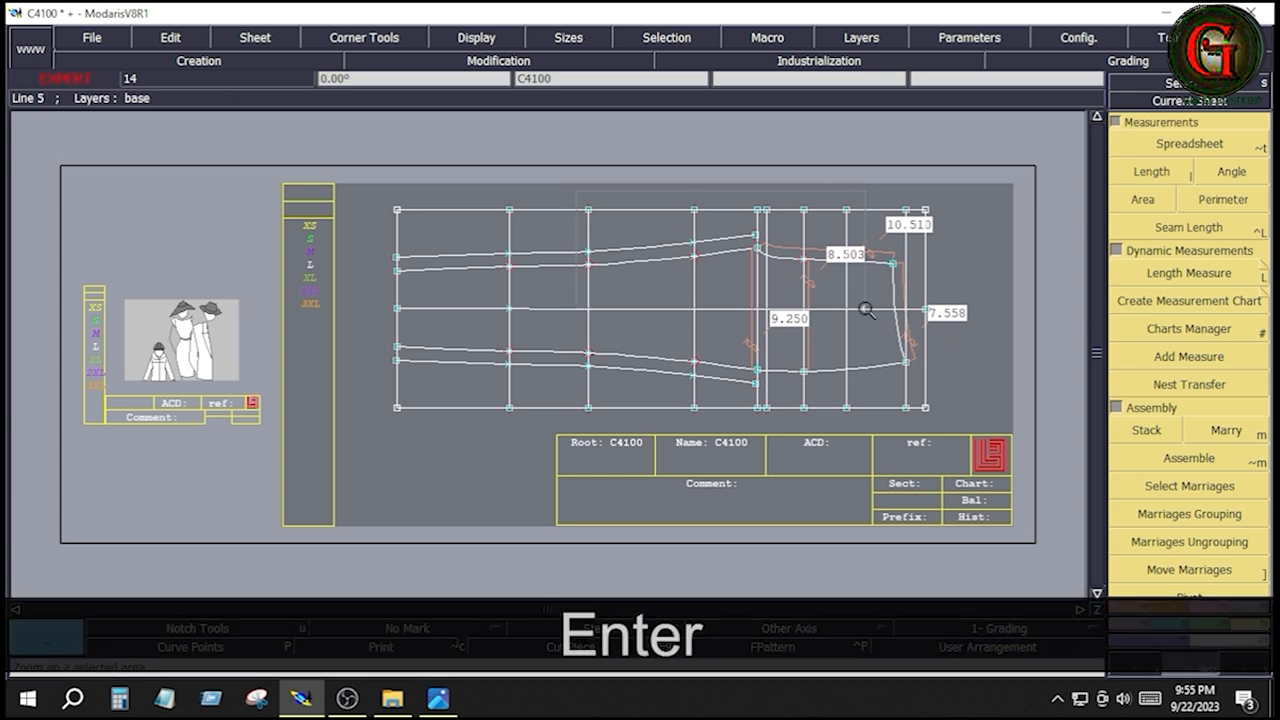
pyautogui.click(936, 424)
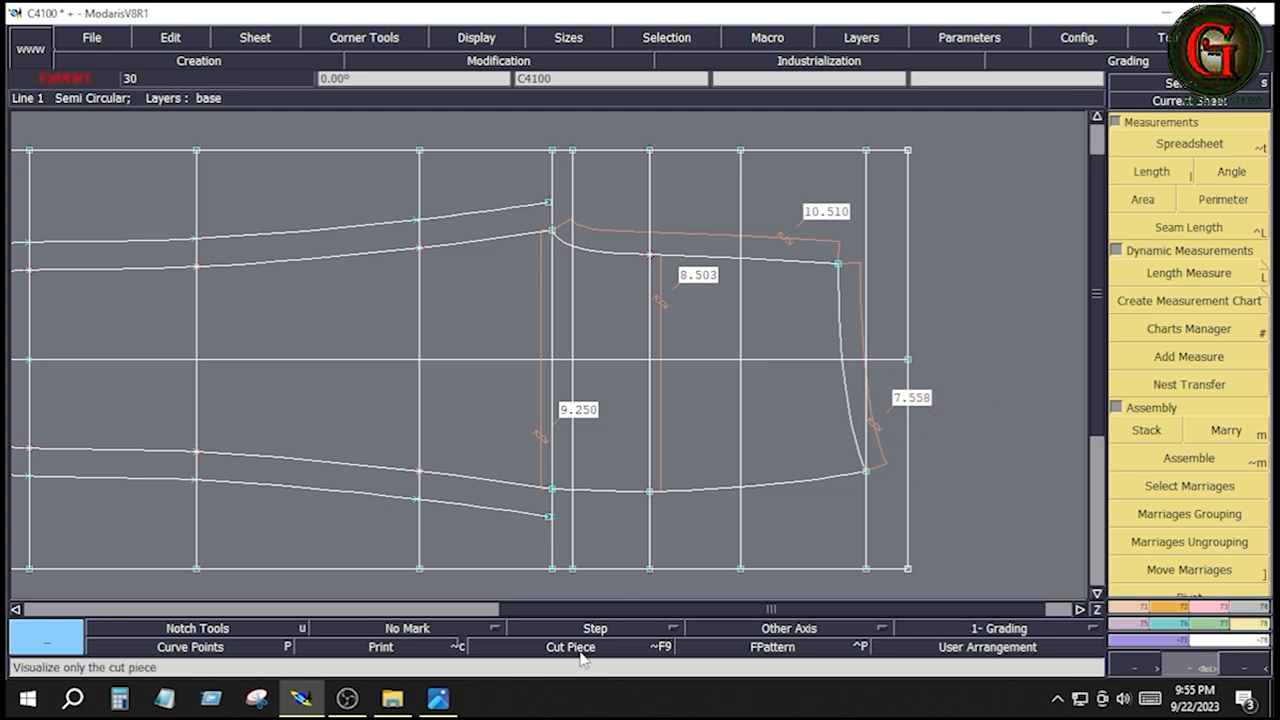
pyautogui.click(432, 702)
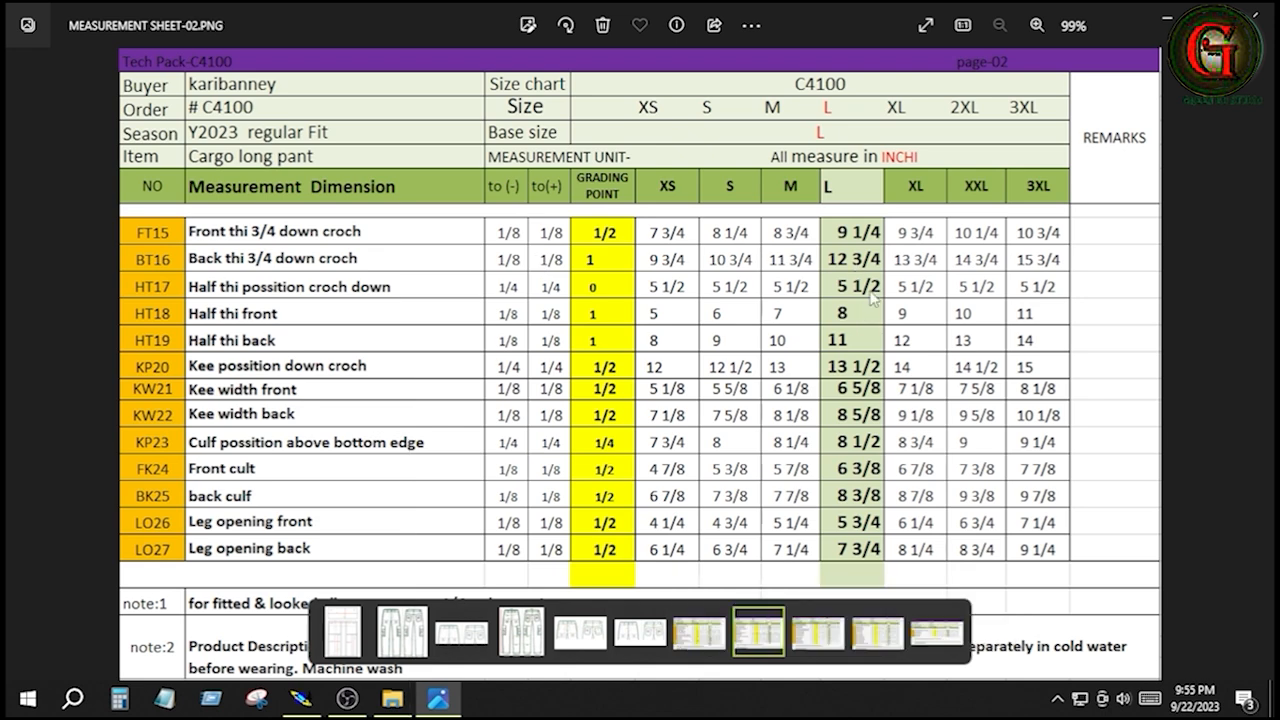
pyautogui.hotkey('alt', 'Tab')
pyautogui.click(1140, 608)
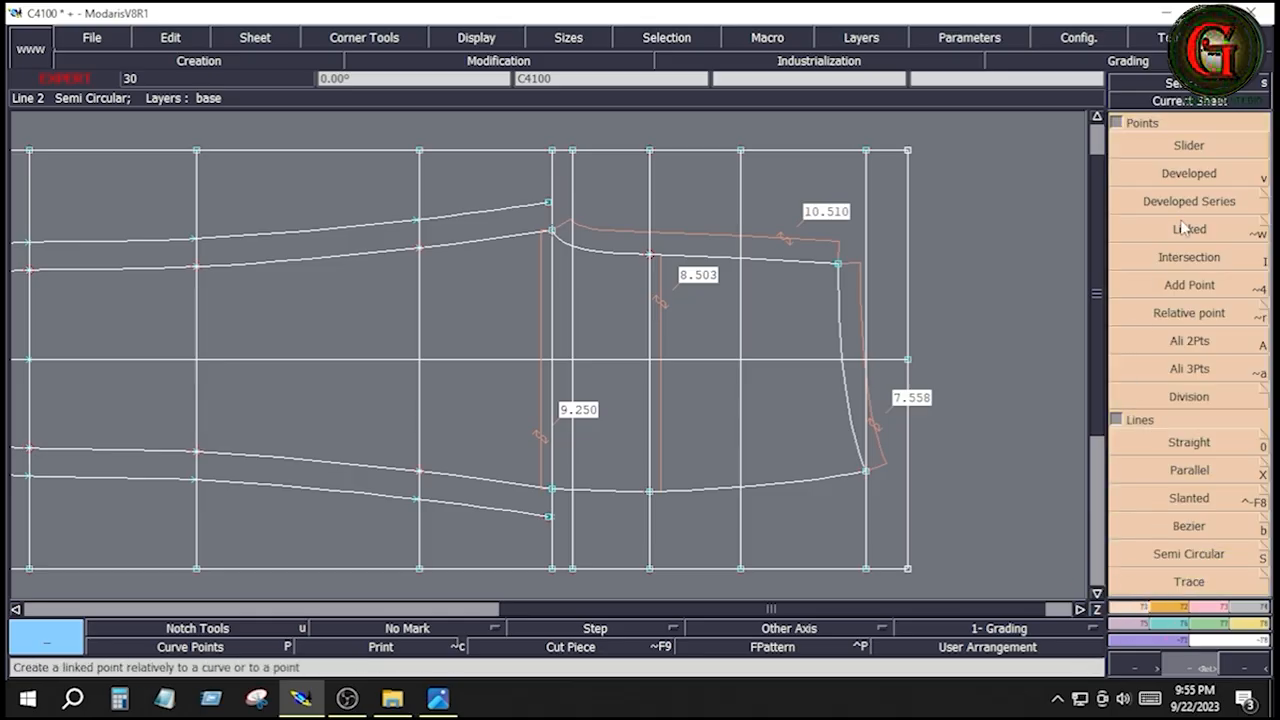
pyautogui.click(1192, 172)
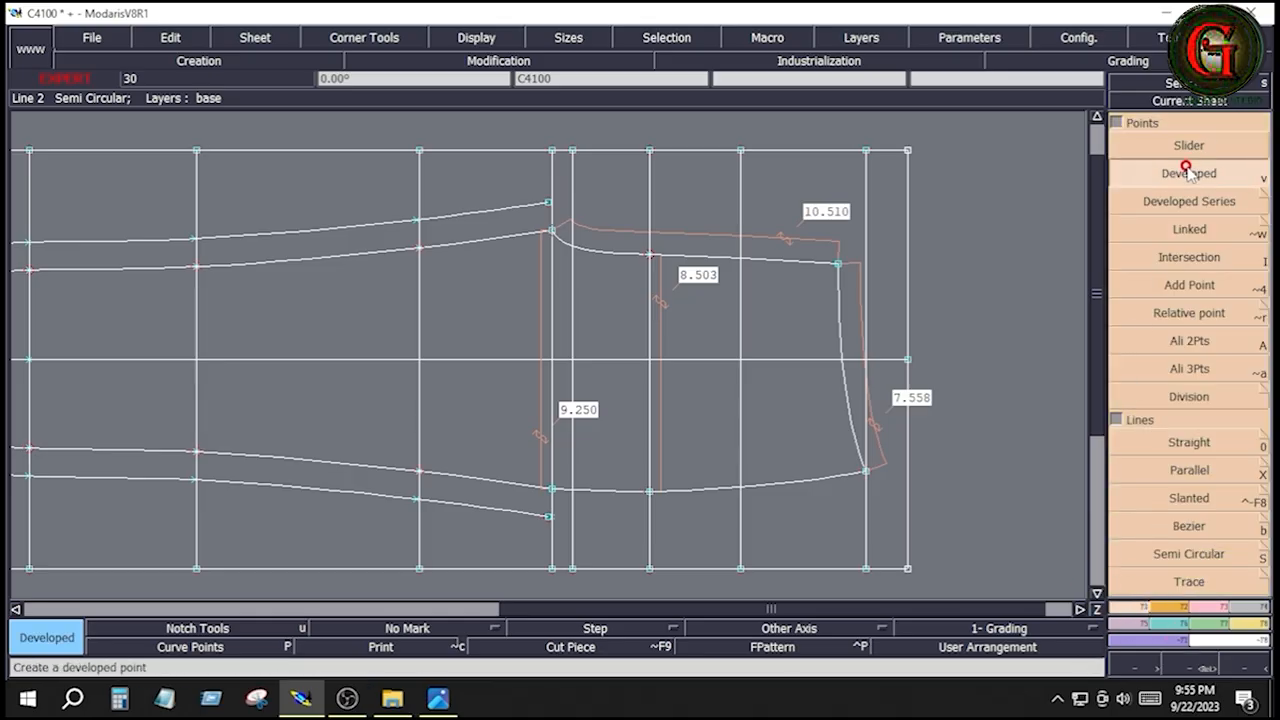
pyautogui.click(552, 518)
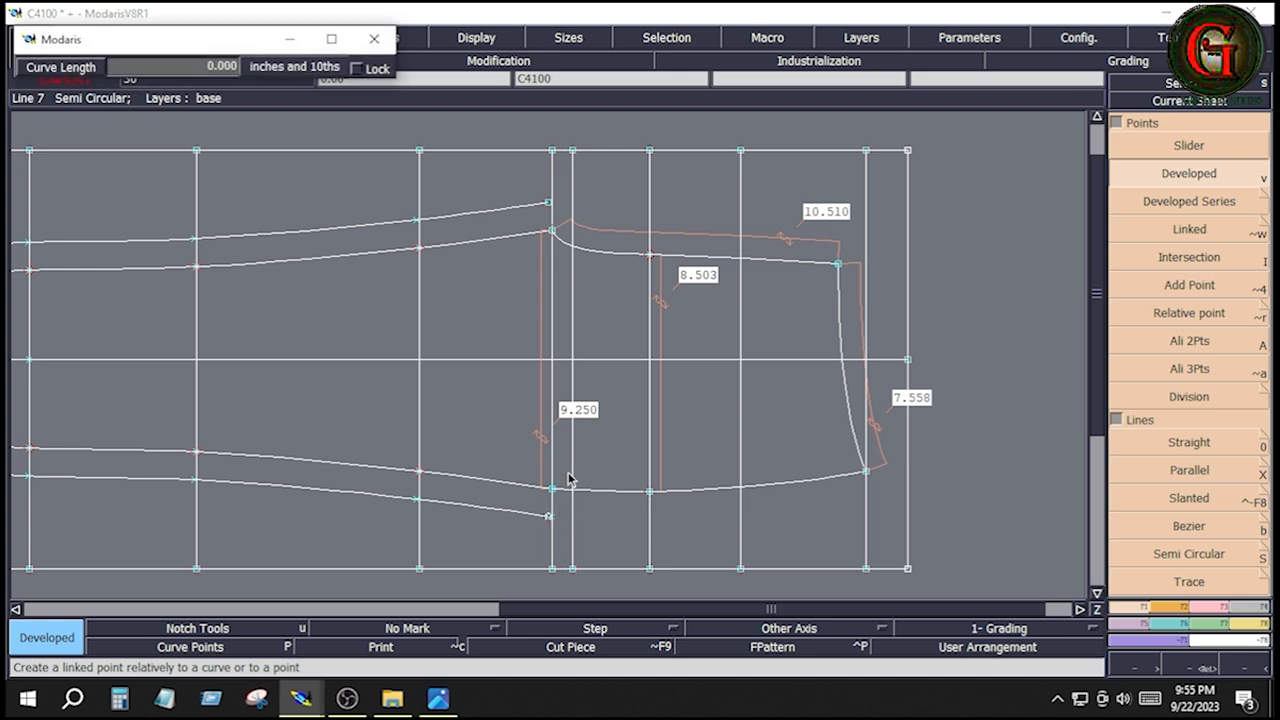
pyautogui.press('space')
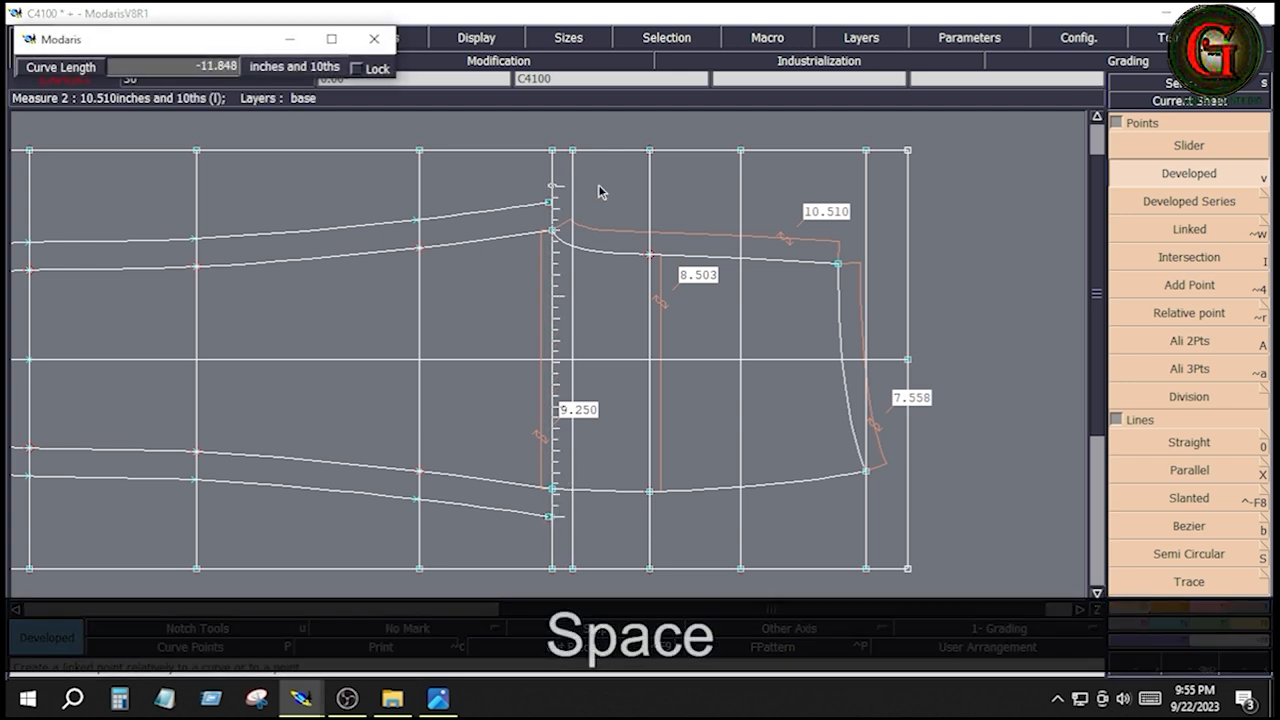
pyautogui.press('Down')
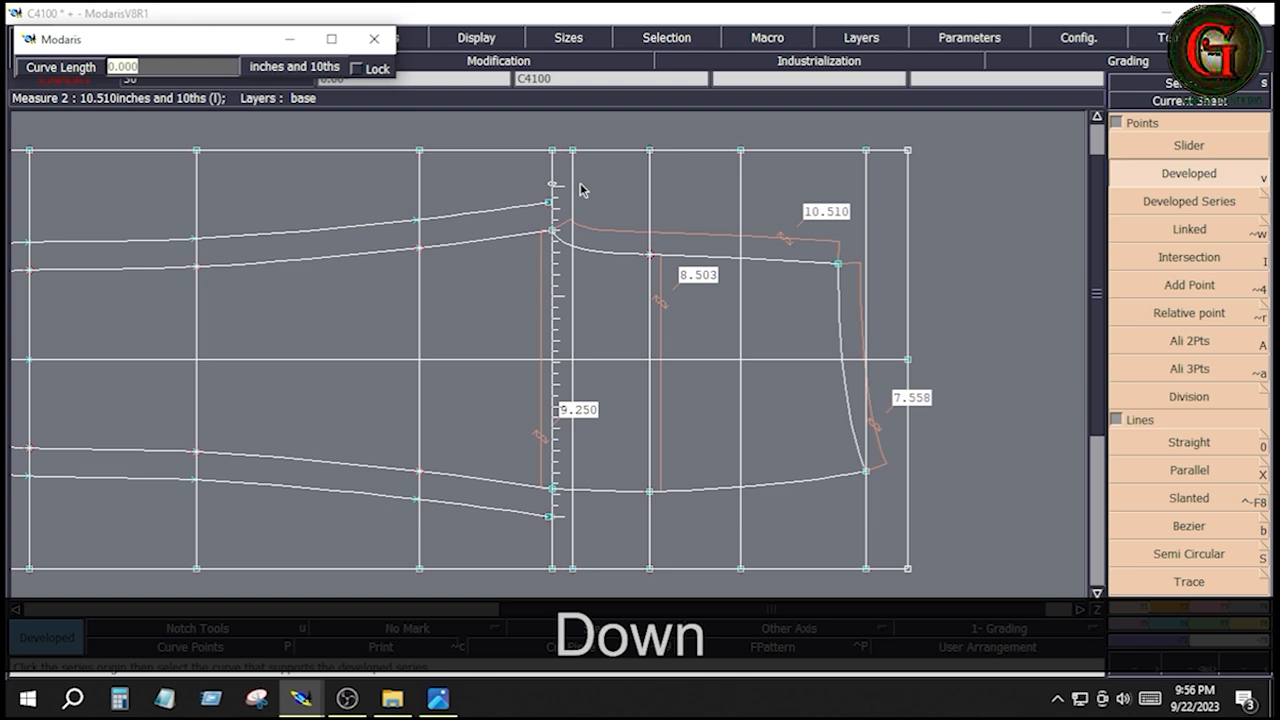
pyautogui.write('-12.')
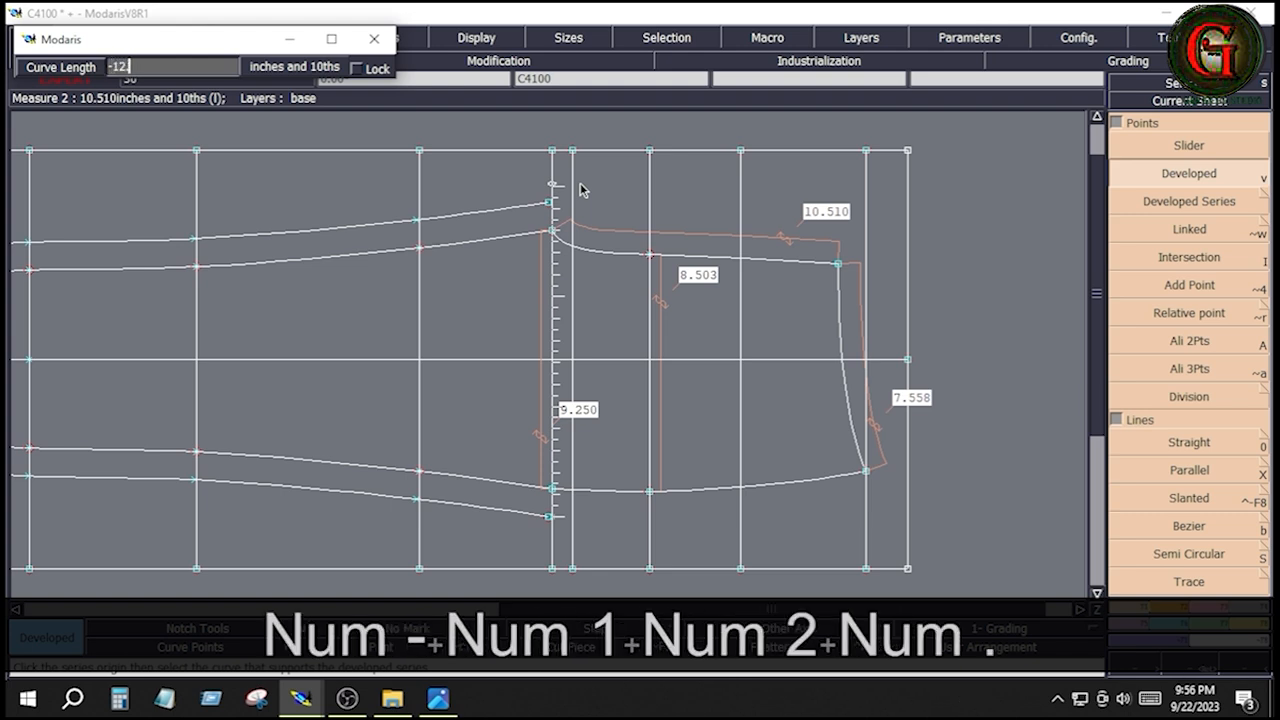
pyautogui.write('75')
pyautogui.press('Return')
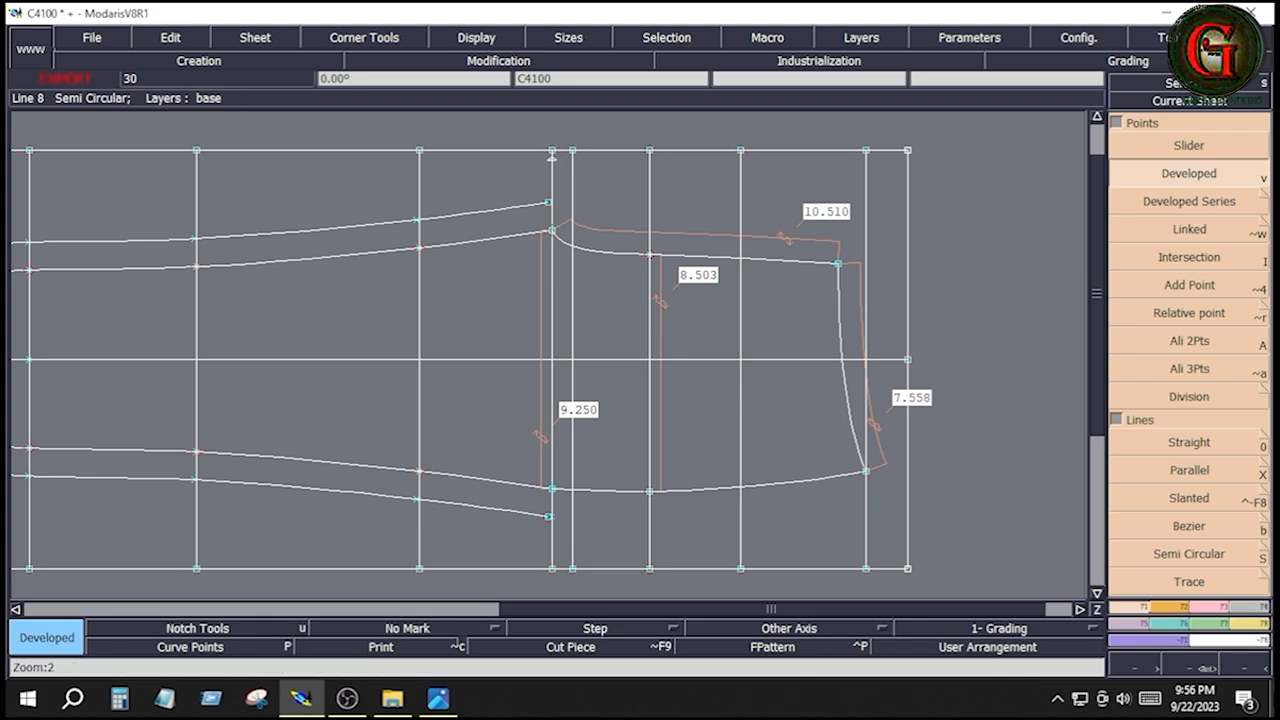
pyautogui.click(1208, 607)
pyautogui.click(1189, 470)
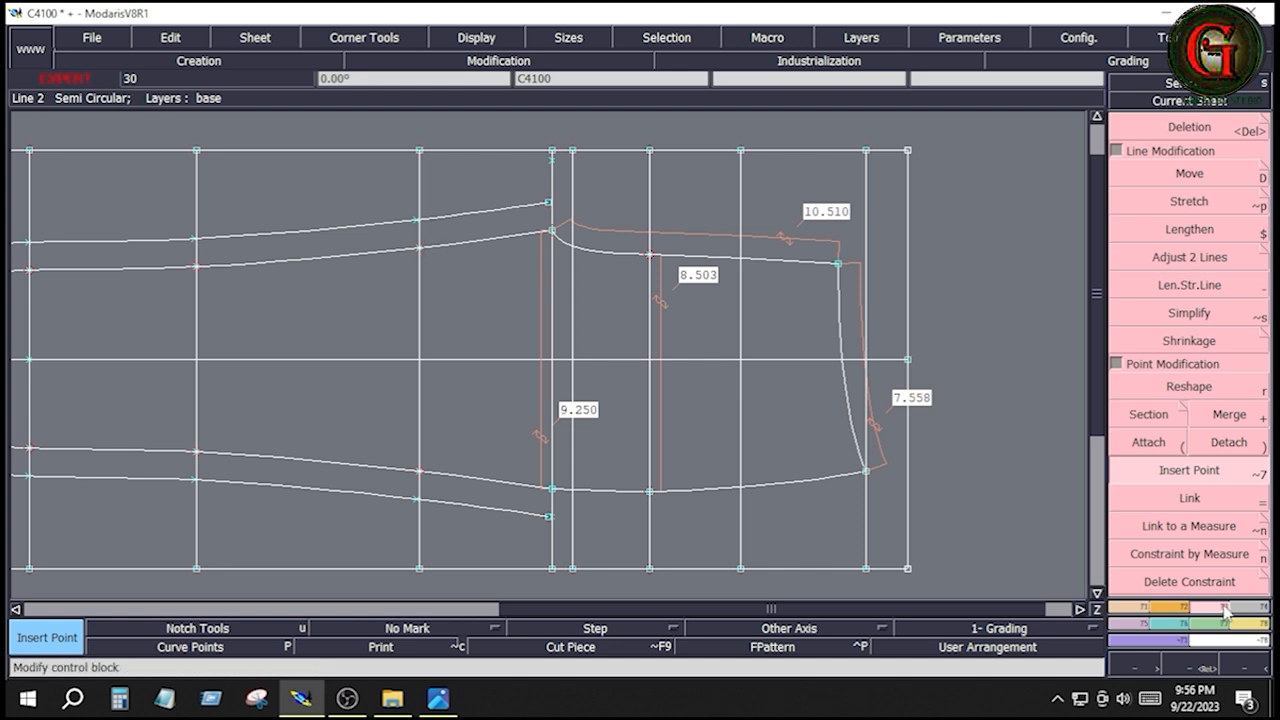
# Try to reshape the upper front leg seam by moving its half thigh point slightly inward.
pyautogui.click(1178, 385)
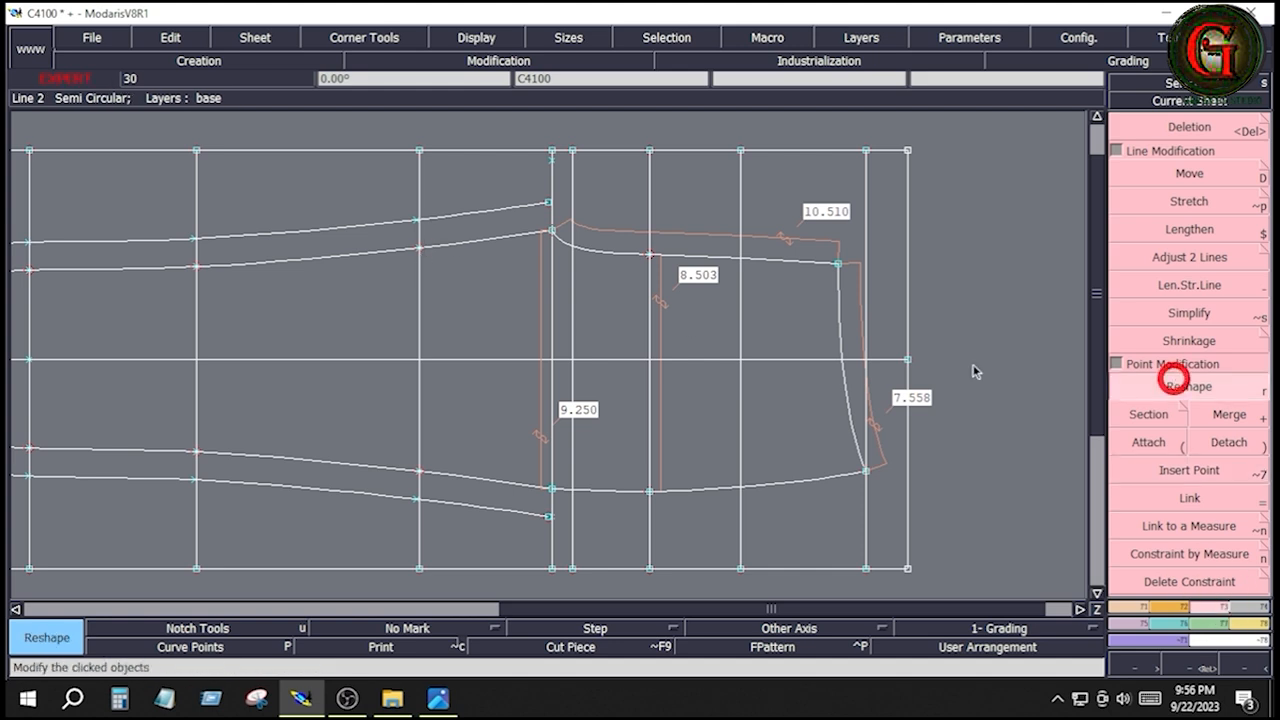
pyautogui.click(420, 248)
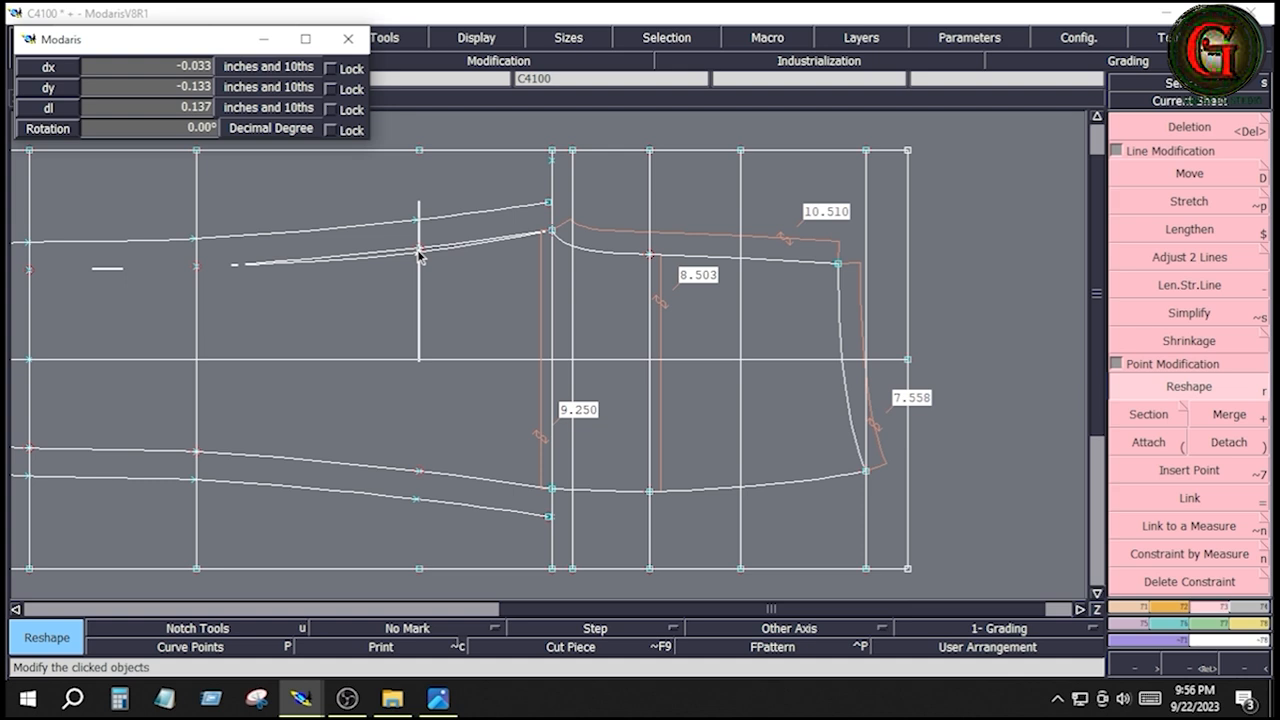
pyautogui.click(420, 255)
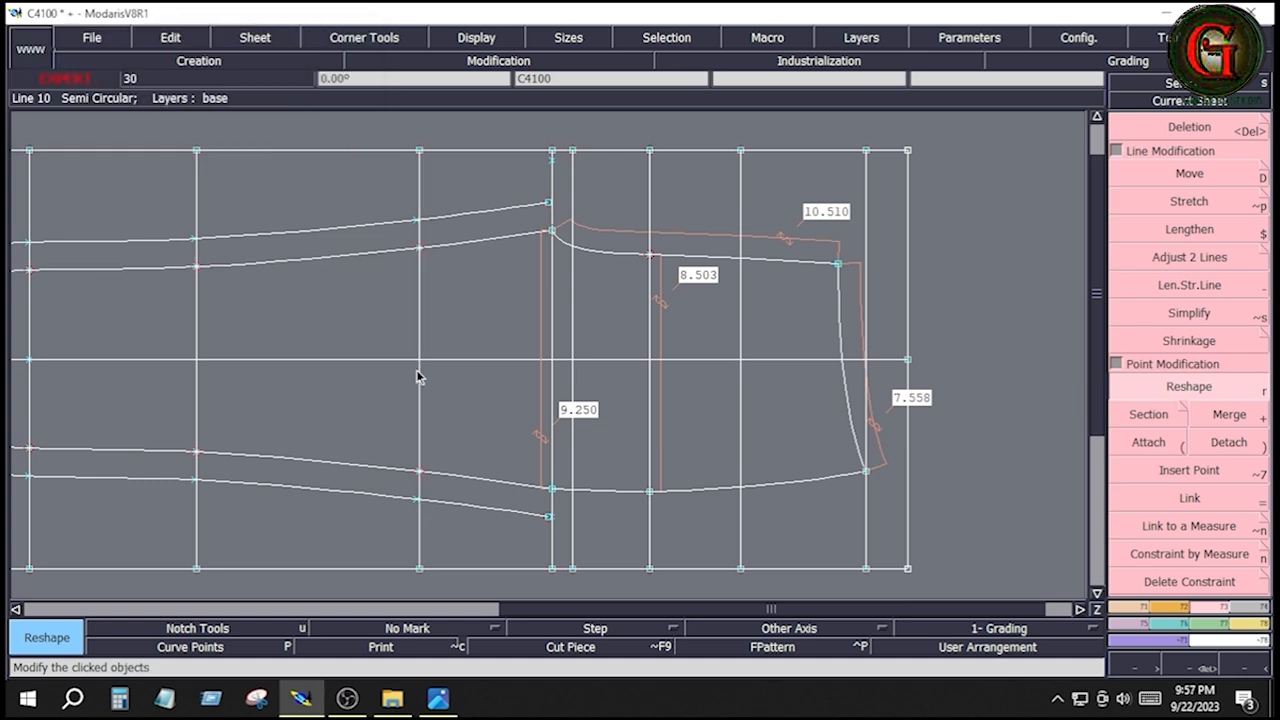
# Reshape the upper front leg seam by moving its half thigh point dx 0, dy -0.125 inch.
pyautogui.click(420, 254)
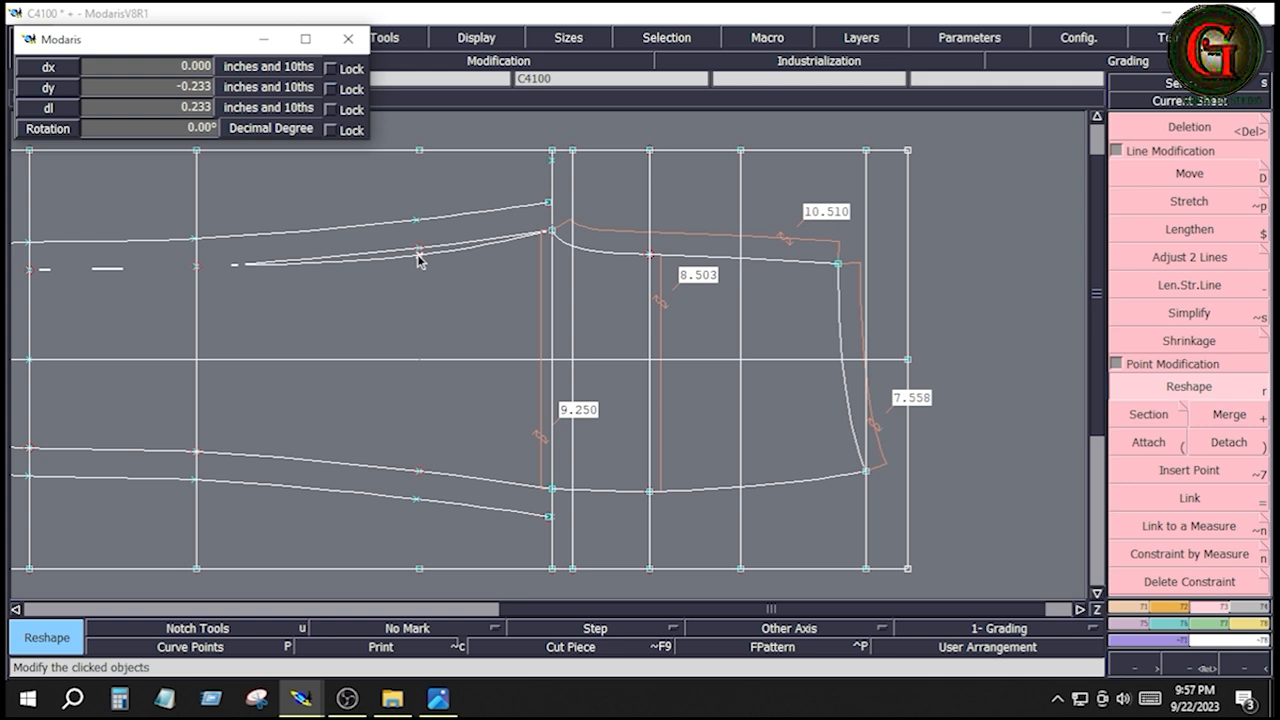
pyautogui.press('Down')
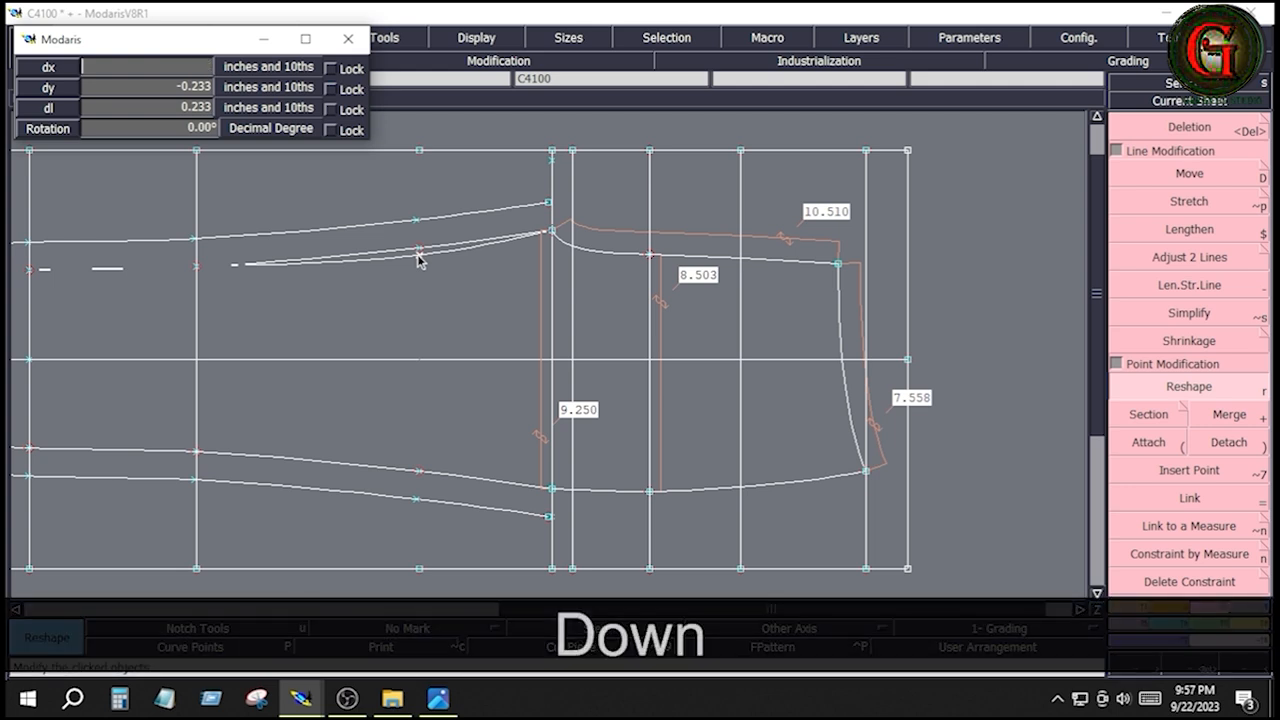
pyautogui.press('KP_0')
pyautogui.press('Down')
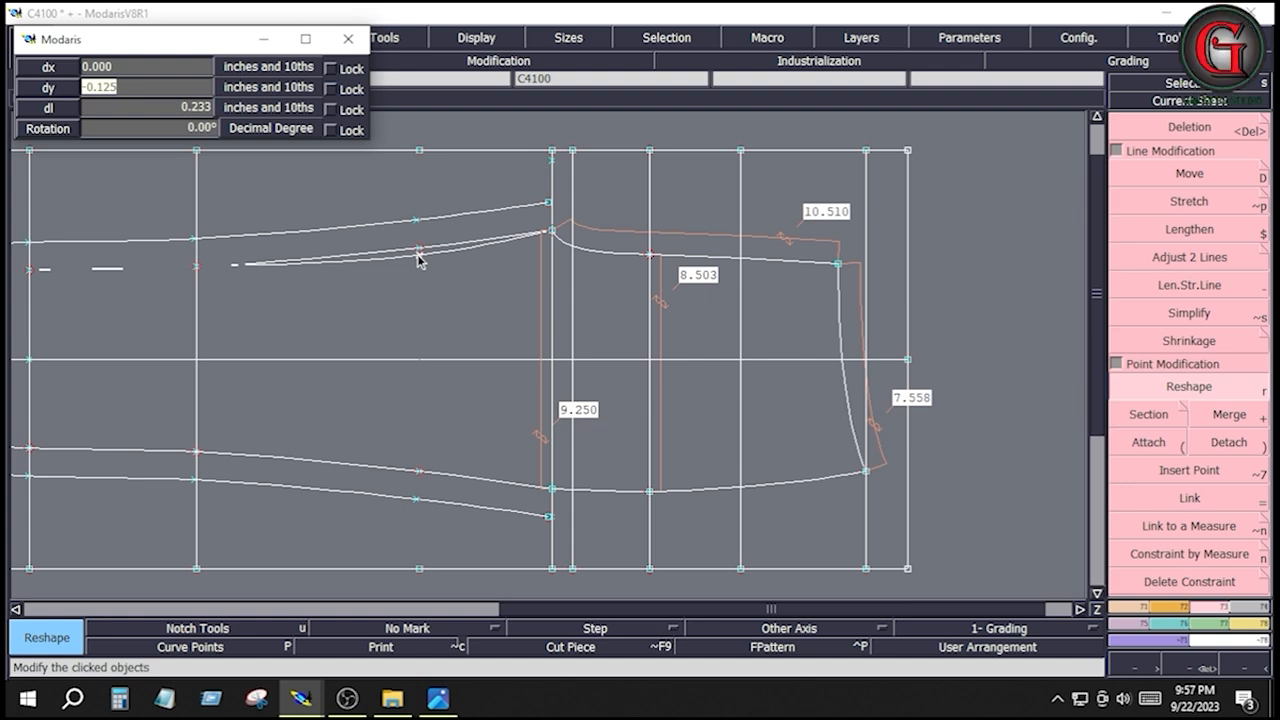
pyautogui.press('Down')
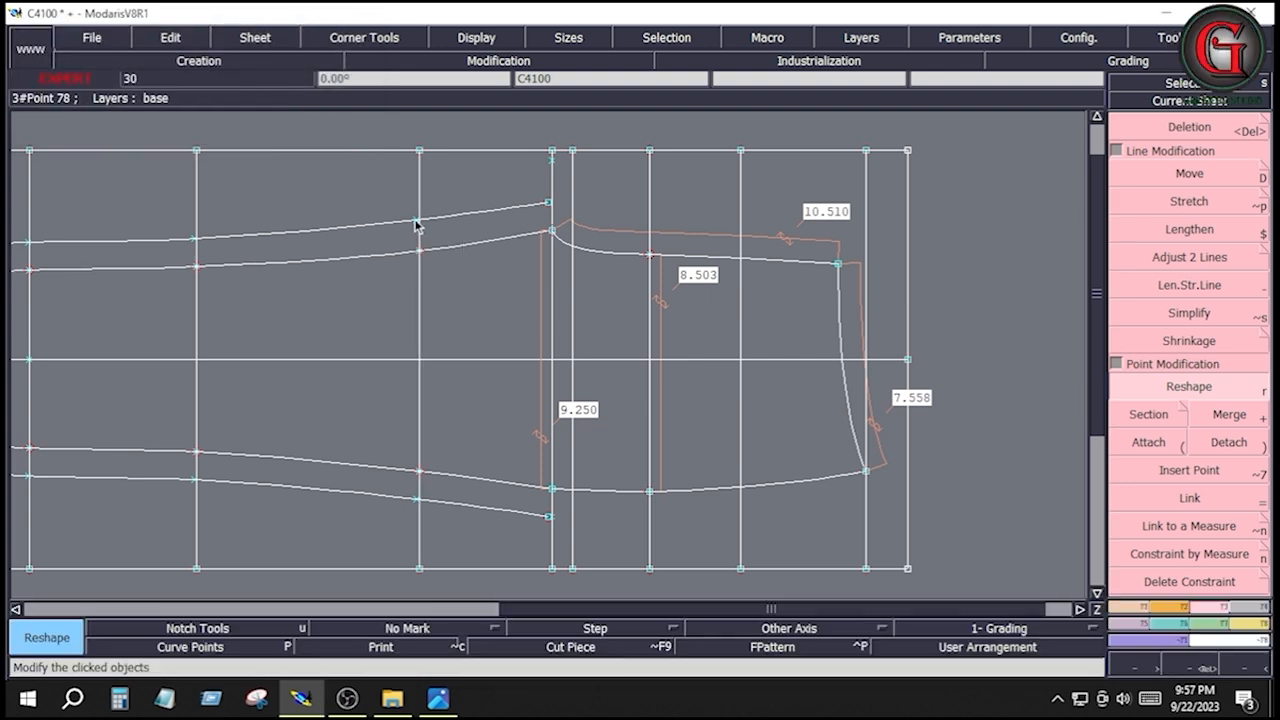
# Move the half thigh point of the upper back leg seam outward by dx 0, dy 0.125 inch.
pyautogui.click(417, 224)
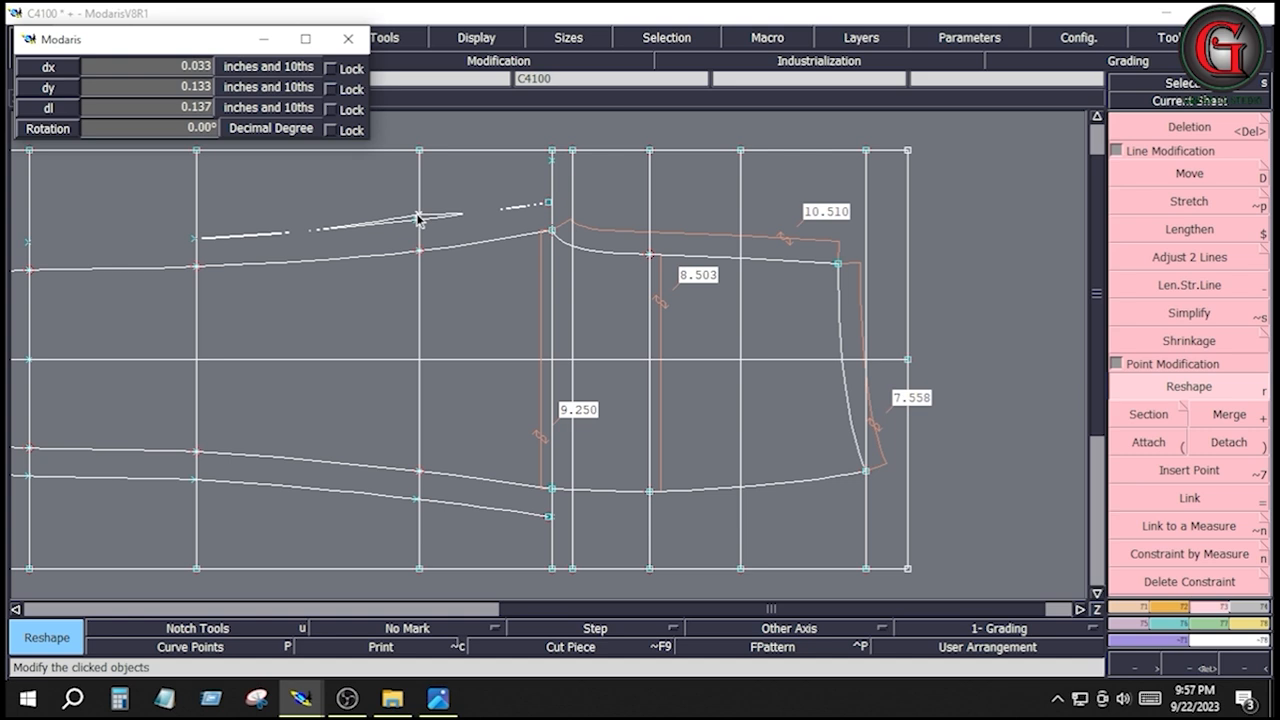
pyautogui.press('Down')
pyautogui.press('Down')
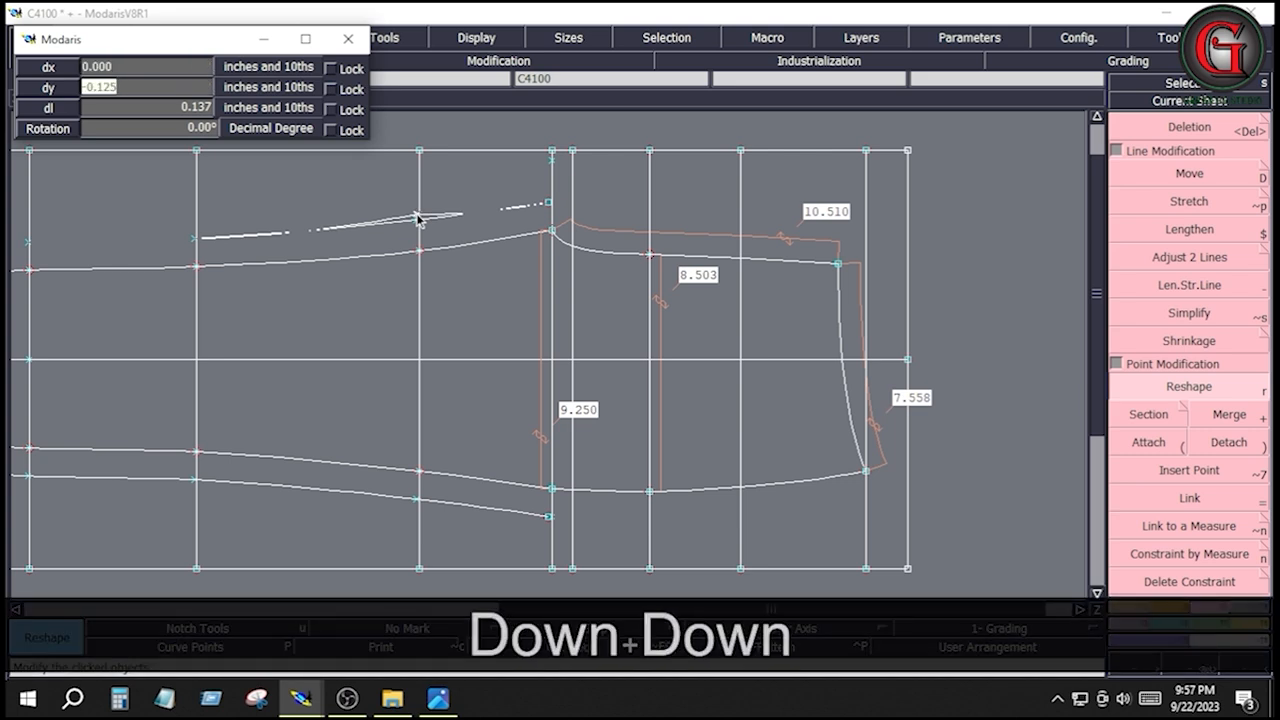
pyautogui.write('.125')
pyautogui.press('Return')
pyautogui.click(995, 457)
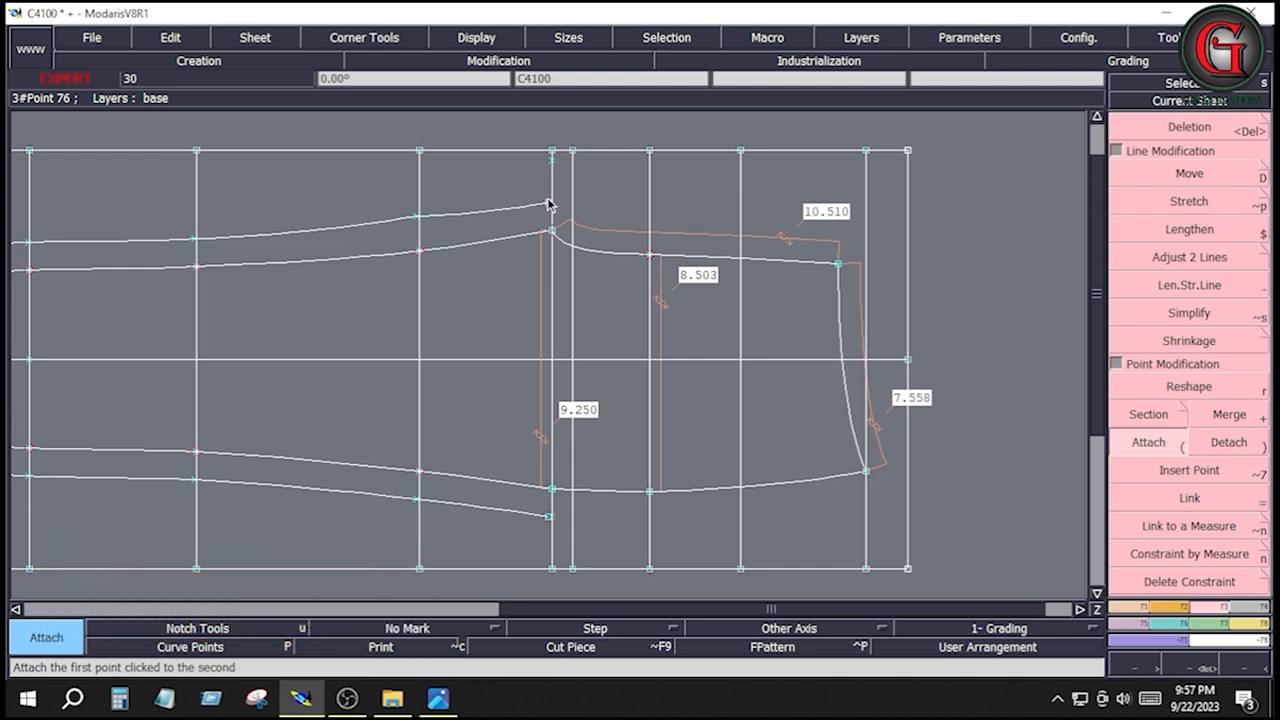
# Attach the end of the upper back leg seam to the developed point on the thigh line.
pyautogui.click(1150, 442)
pyautogui.click(550, 202)
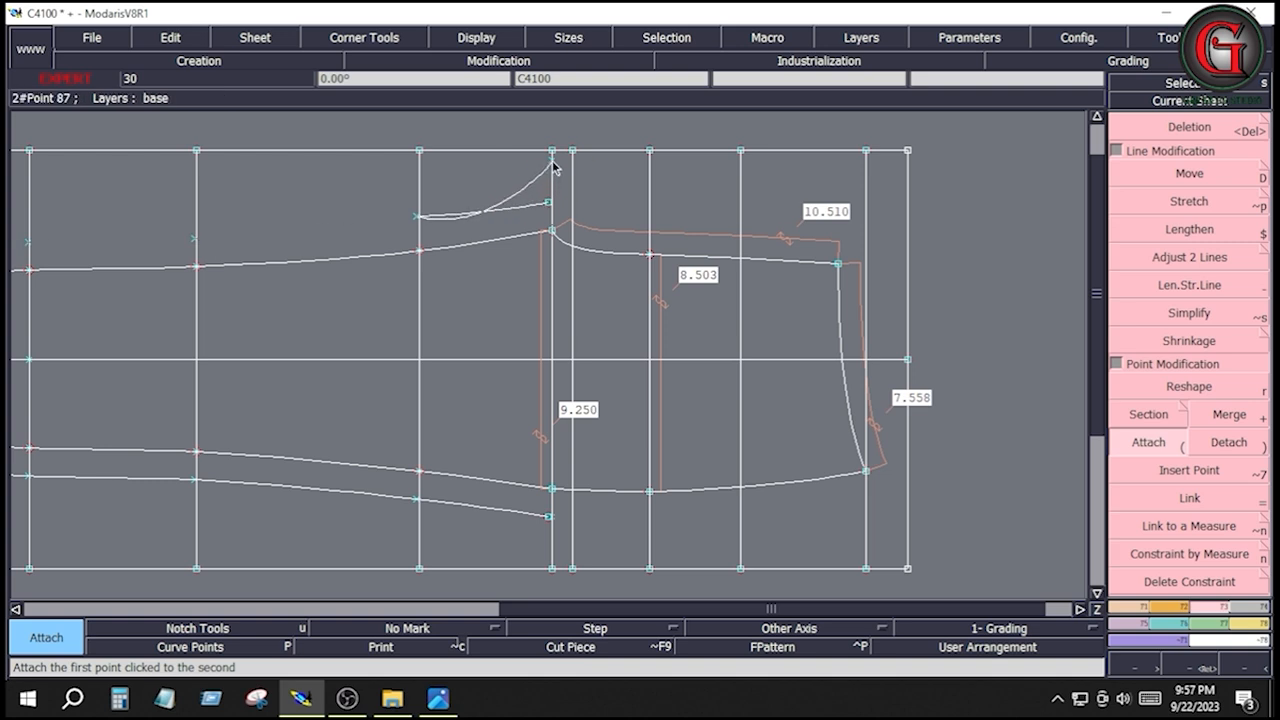
pyautogui.click(554, 164)
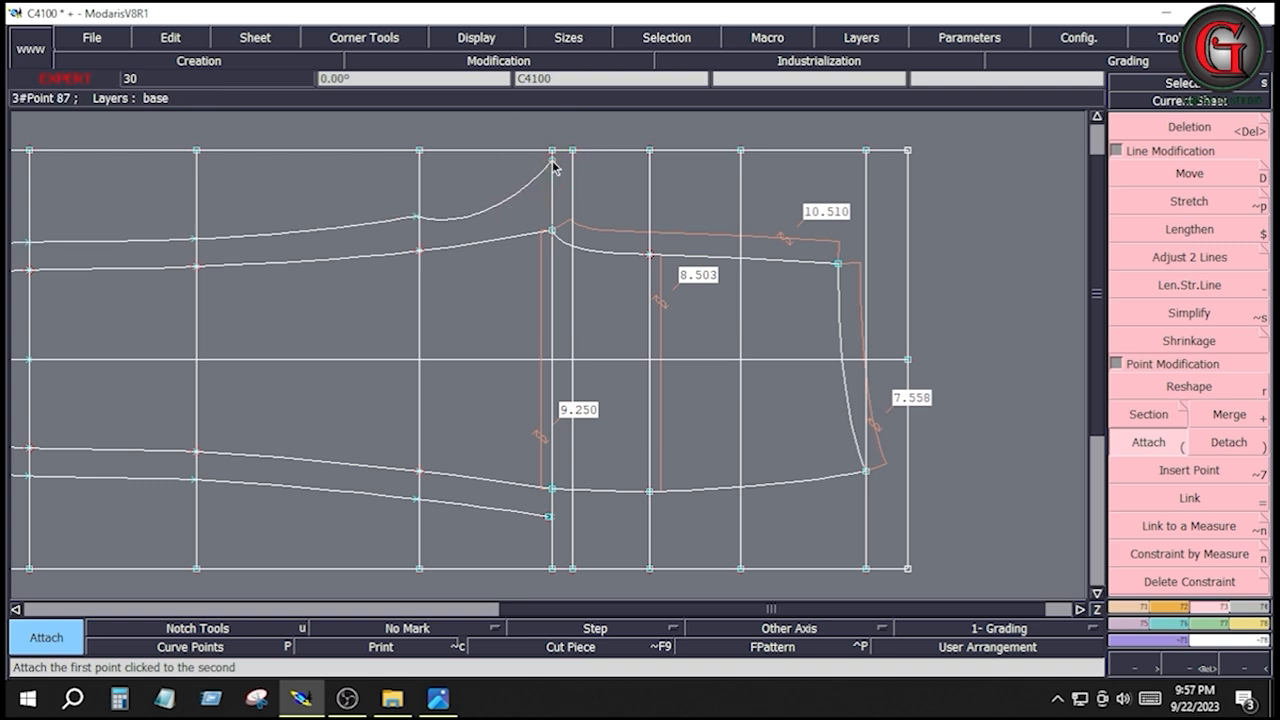
# Display the curve points and reshape the upper back seam between half thigh and thigh line into a smooth curve.
pyautogui.click(188, 648)
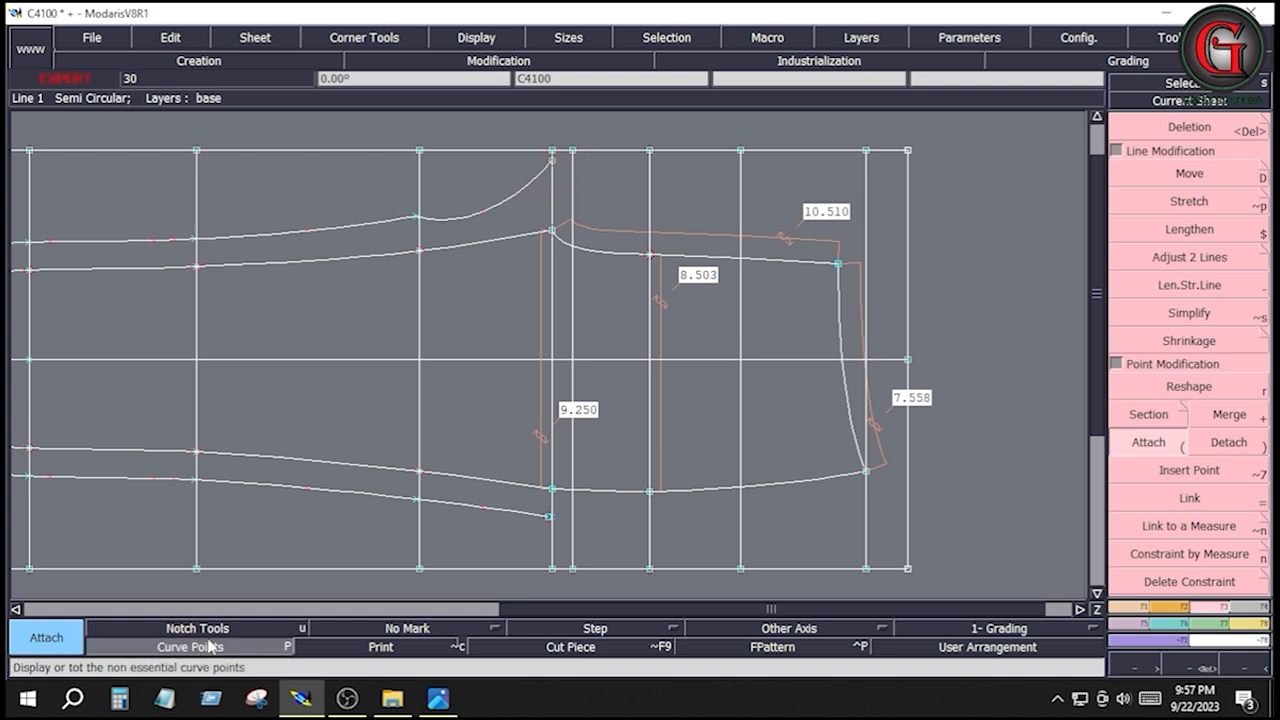
pyautogui.click(1175, 388)
pyautogui.moveTo(481, 211); pyautogui.dragTo(508, 195)
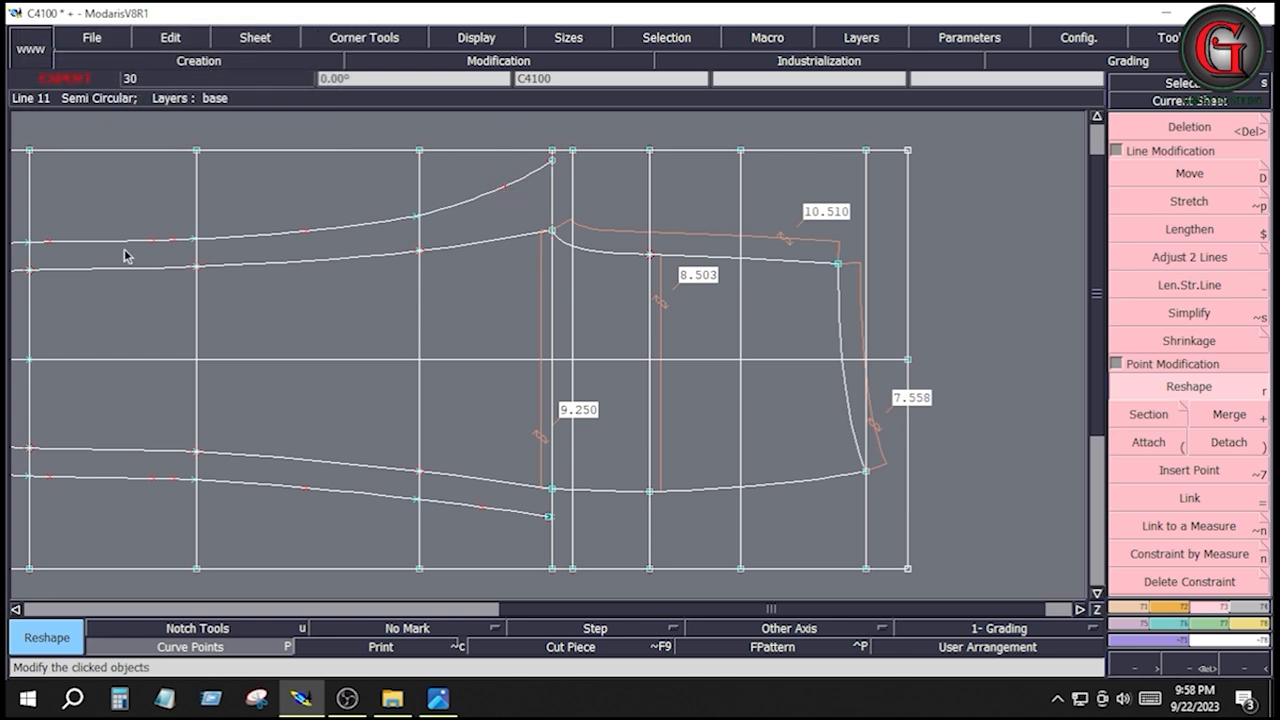
# Fine-tune the upper back leg seam by shifting its half thigh point and the curve points on either side of it.
pyautogui.click(418, 221)
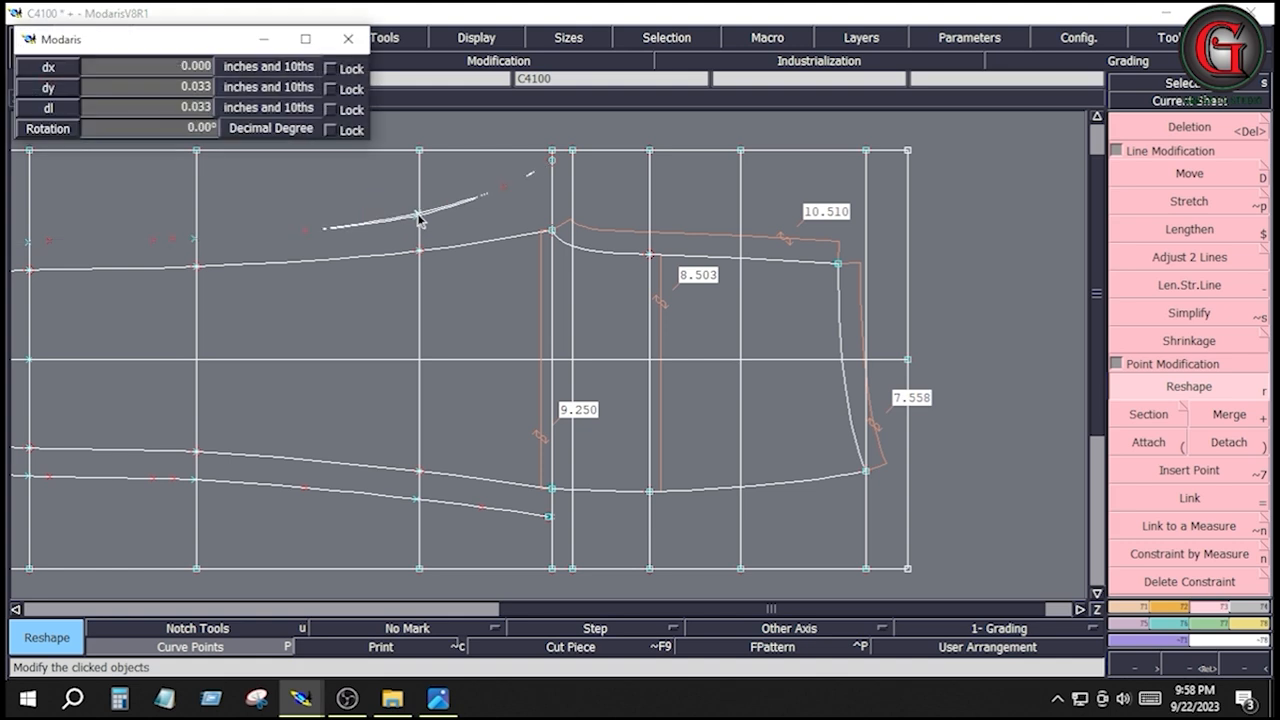
pyautogui.click(419, 211)
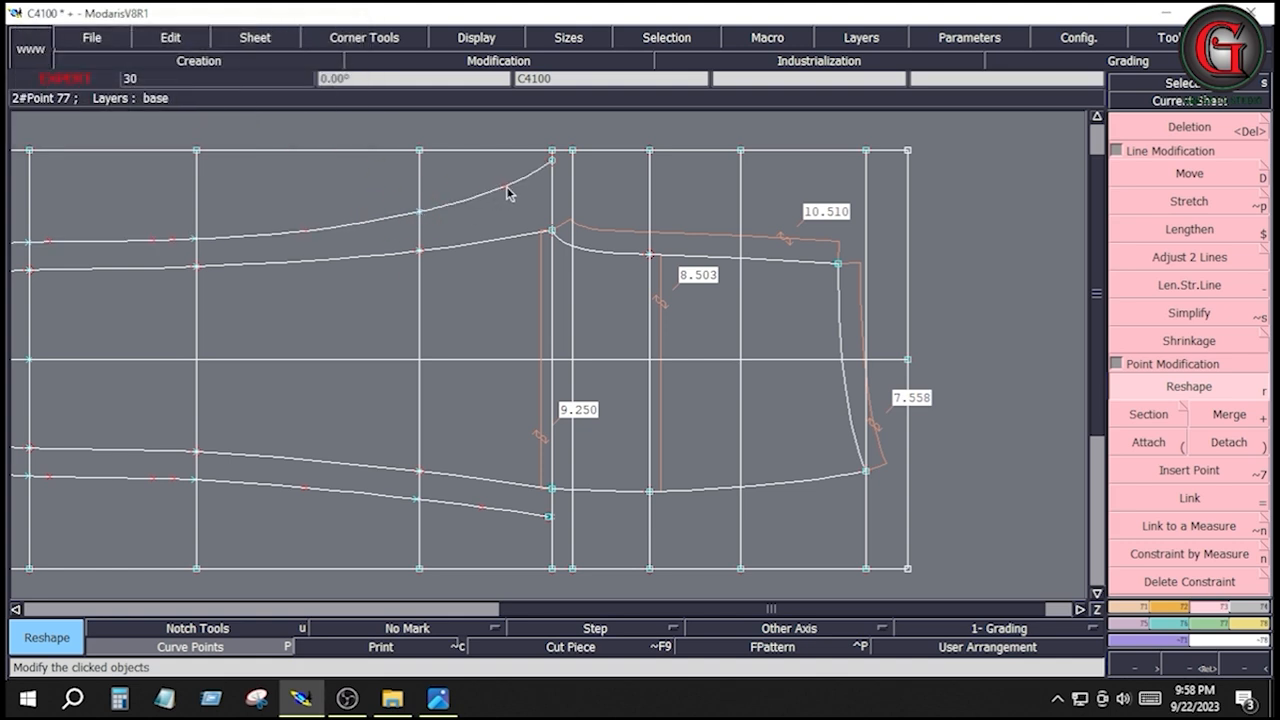
pyautogui.click(507, 190)
pyautogui.click(500, 184)
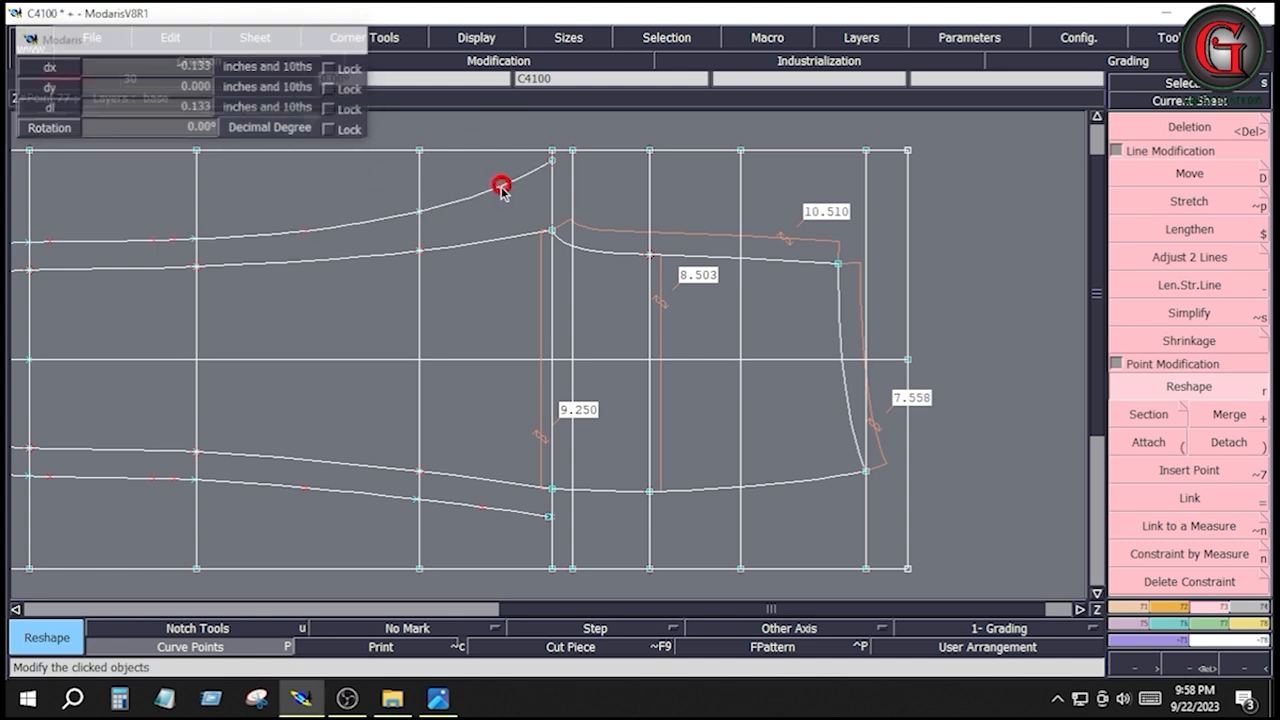
pyautogui.click(307, 236)
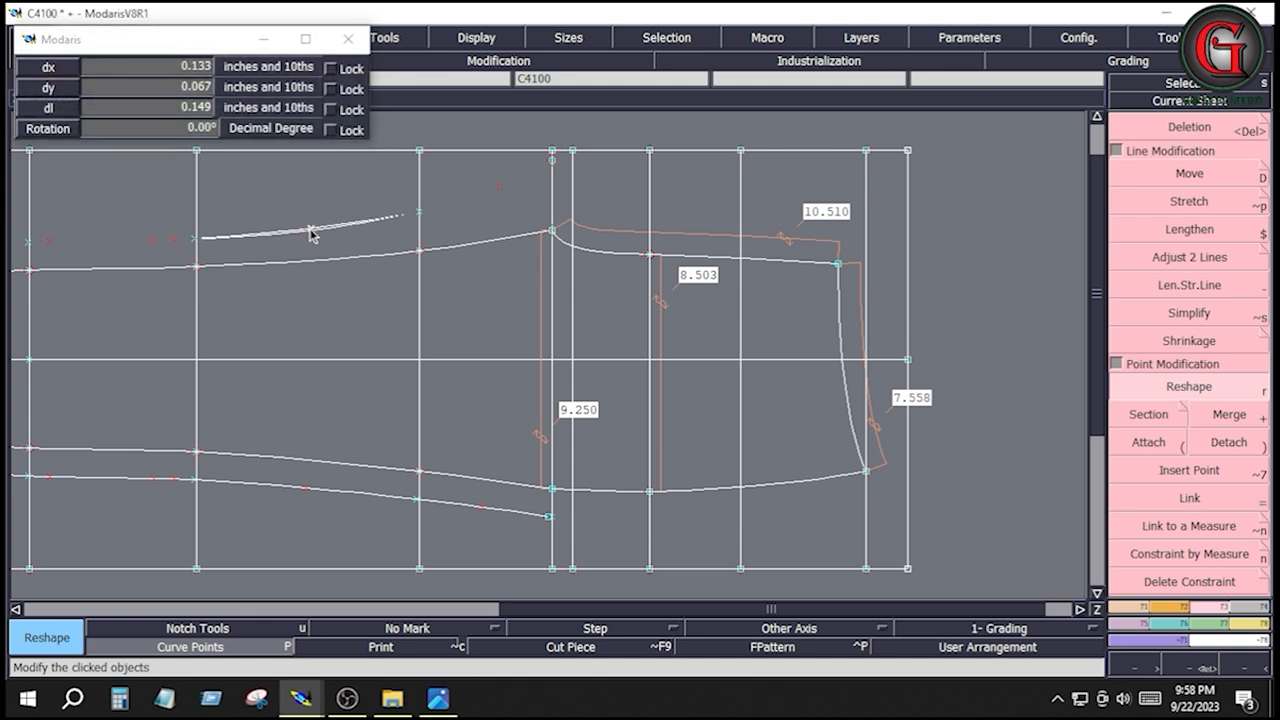
pyautogui.click(312, 232)
pyautogui.click(418, 214)
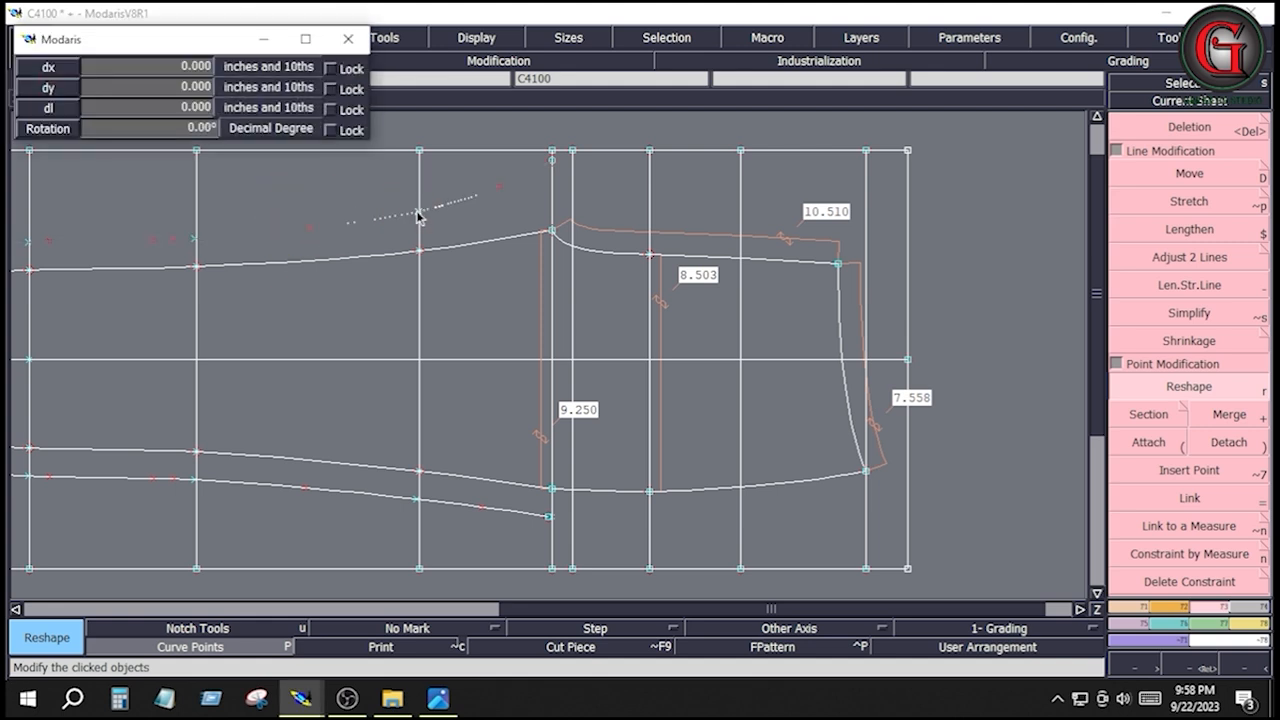
pyautogui.click(419, 214)
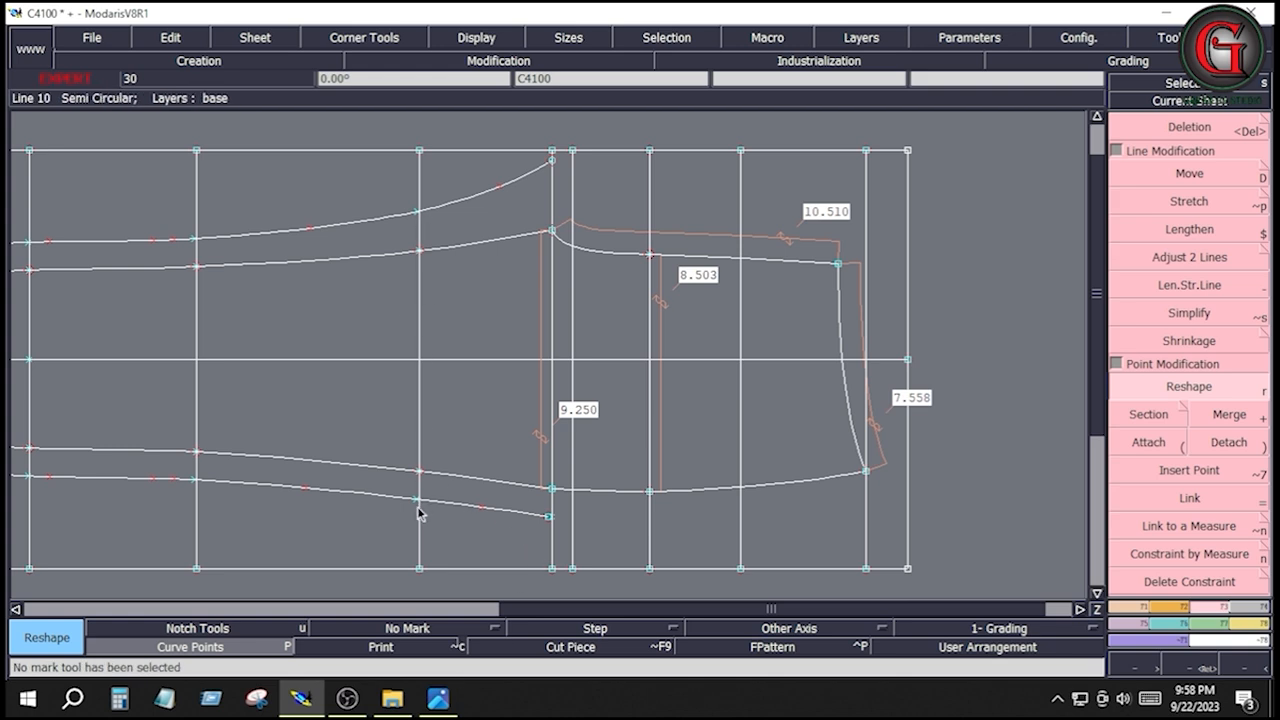
# Check the size L back thigh measurements in the measurement sheet and return to the pattern.
pyautogui.click(438, 703)
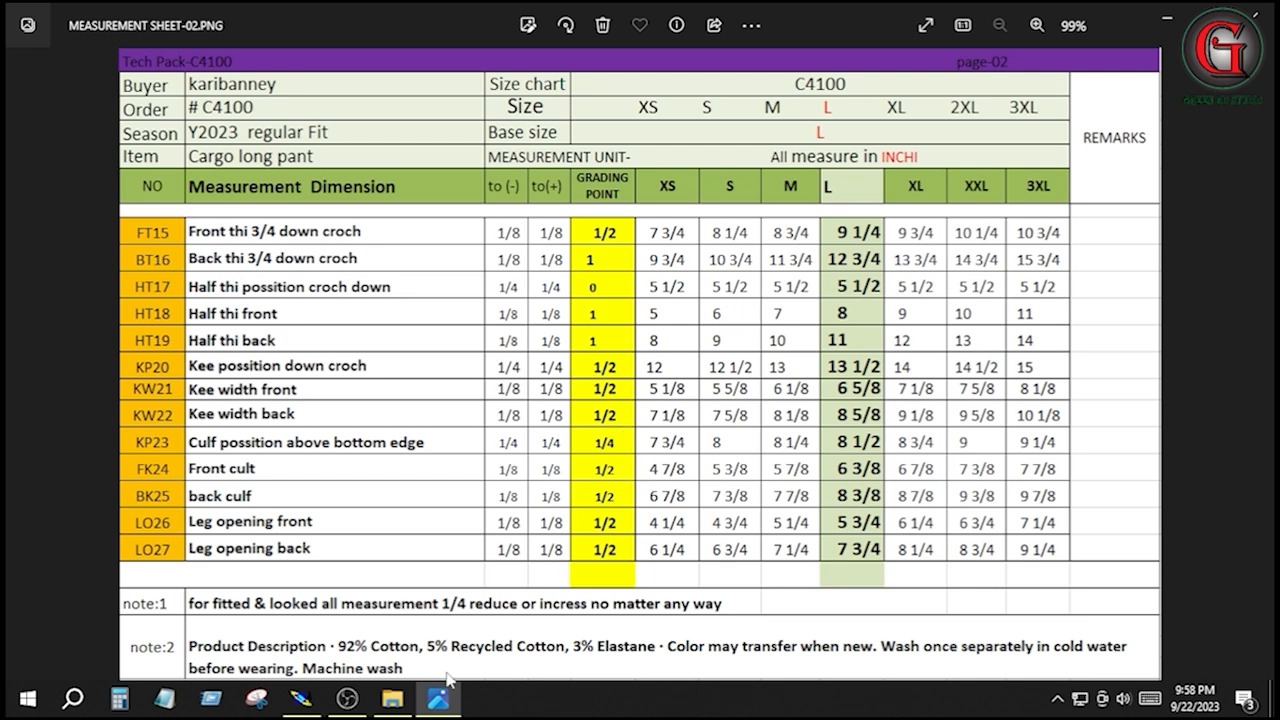
pyautogui.moveTo(405, 690)
pyautogui.click(300, 698)
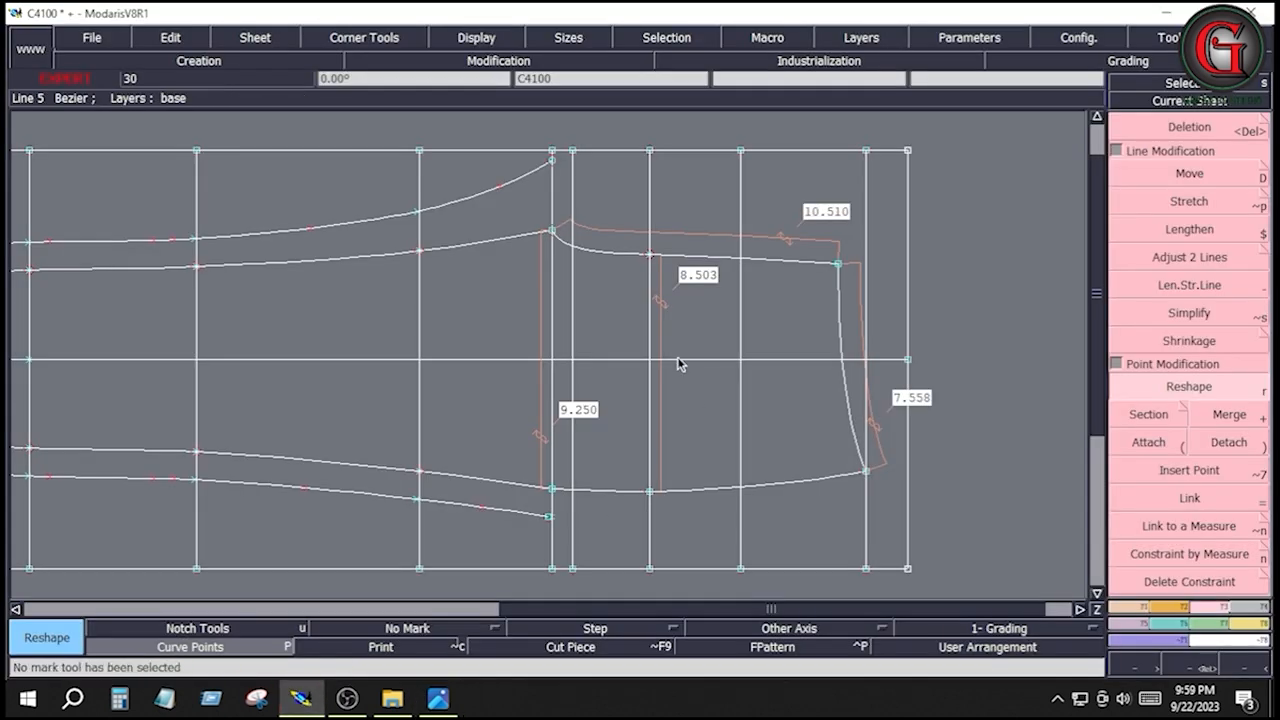
# Save the C4100 model, continuing past the detected anomalies.
pyautogui.click(88, 38)
pyautogui.click(105, 118)
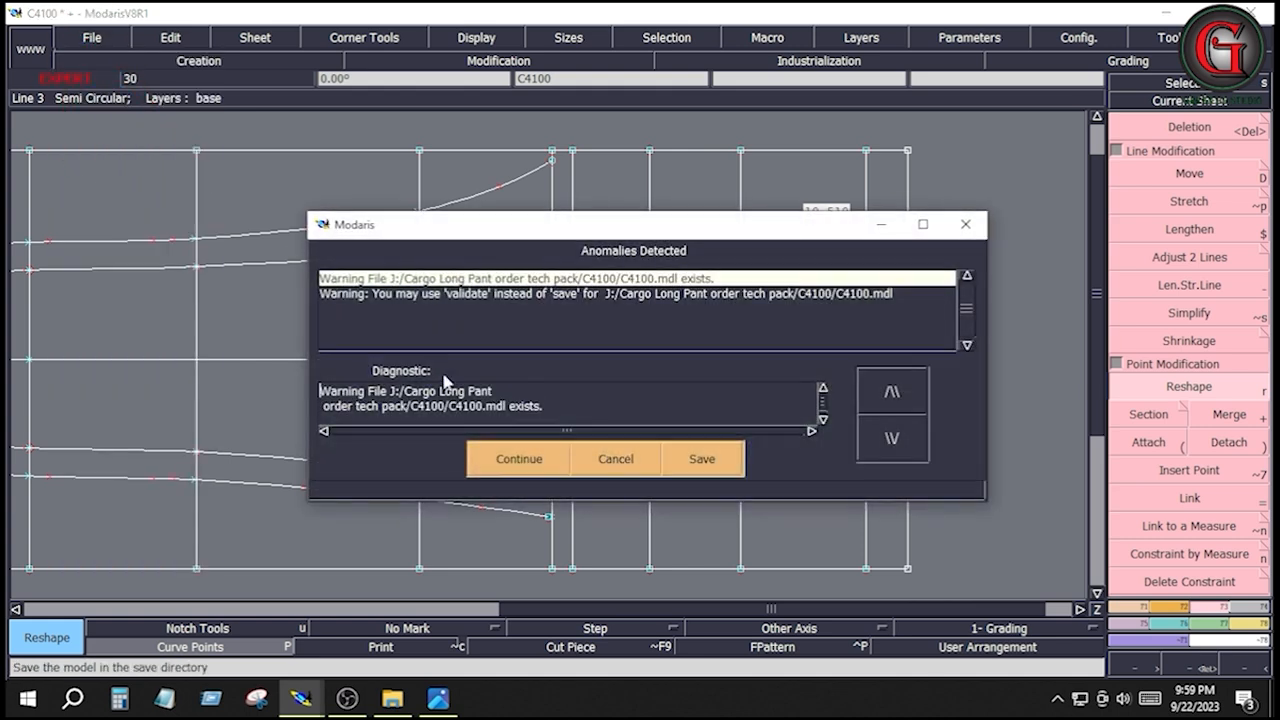
pyautogui.click(530, 460)
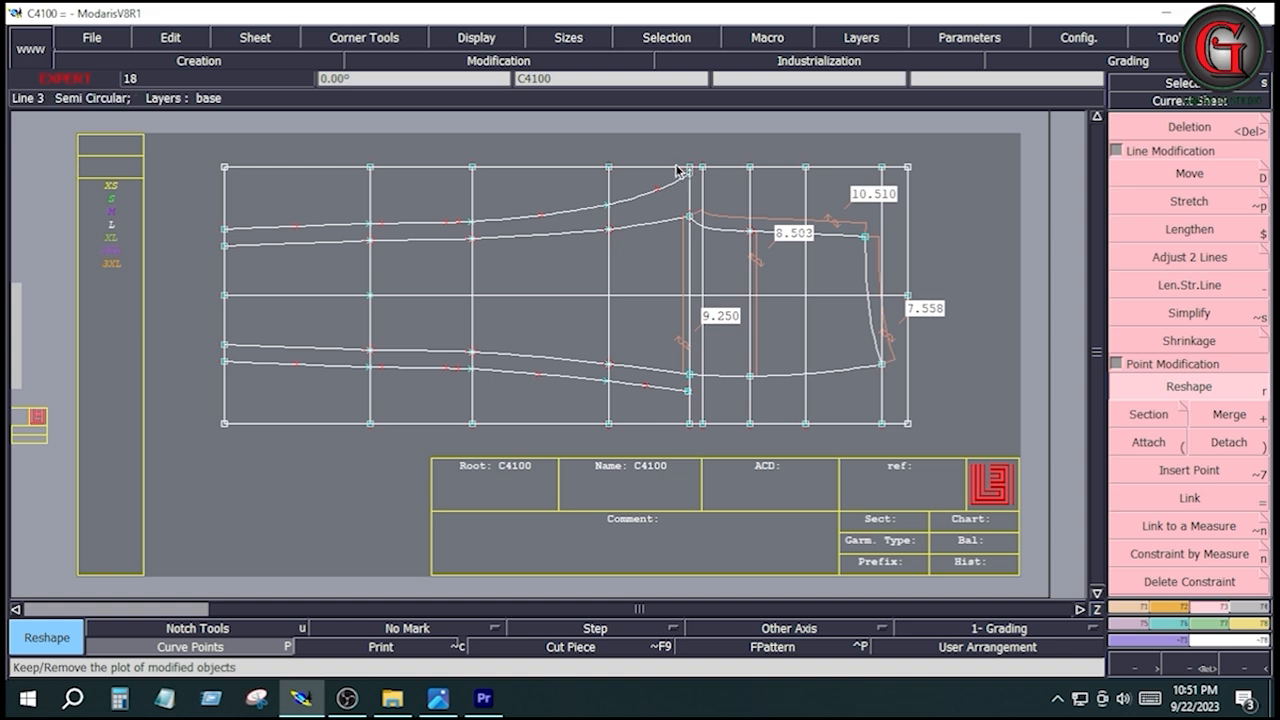
# Lengthen the upper front leg seam in a straight line by 0.75 inch beyond the thigh line at the crotch.
pyautogui.press('Return')
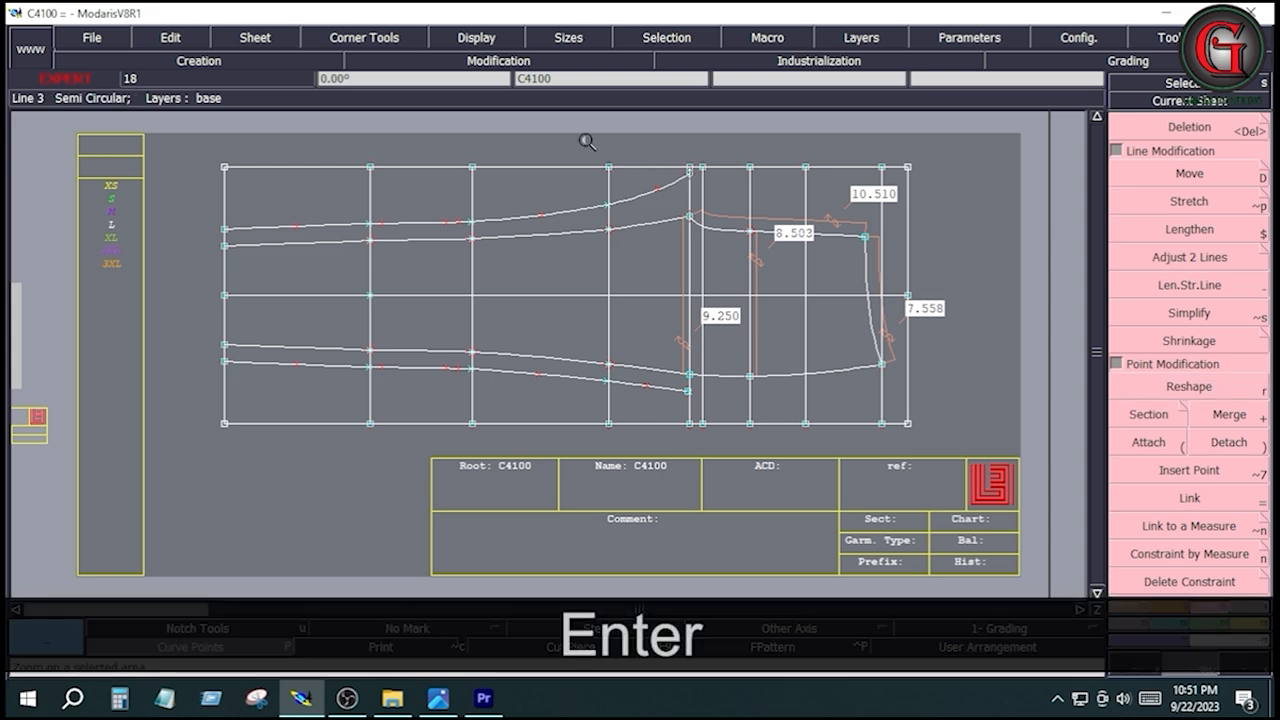
pyautogui.moveTo(586, 140); pyautogui.dragTo(895, 268)
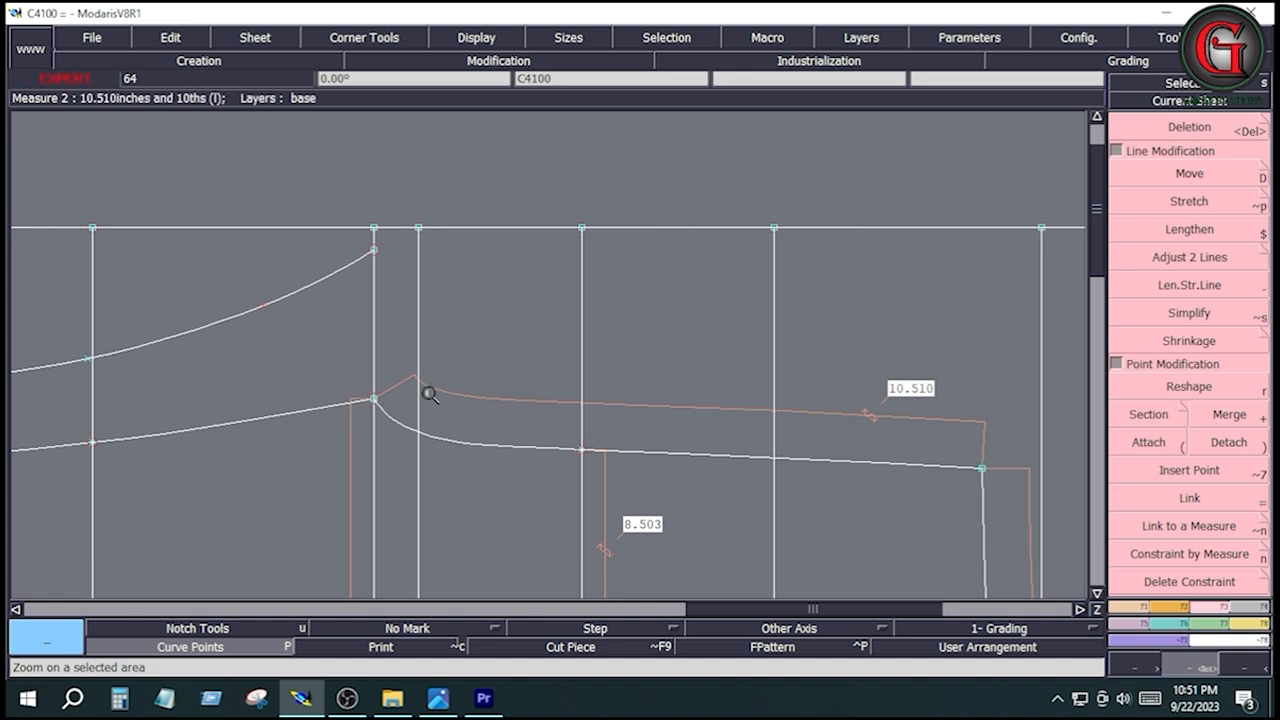
pyautogui.click(1213, 588)
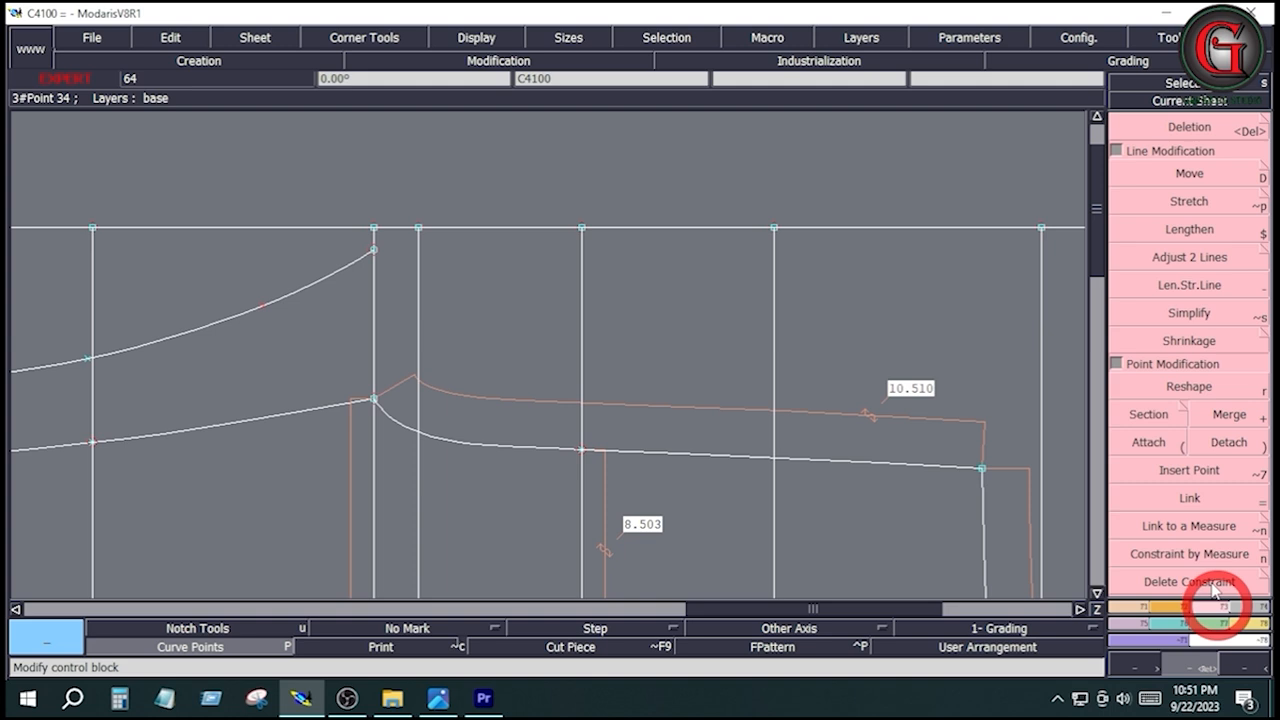
pyautogui.click(1188, 258)
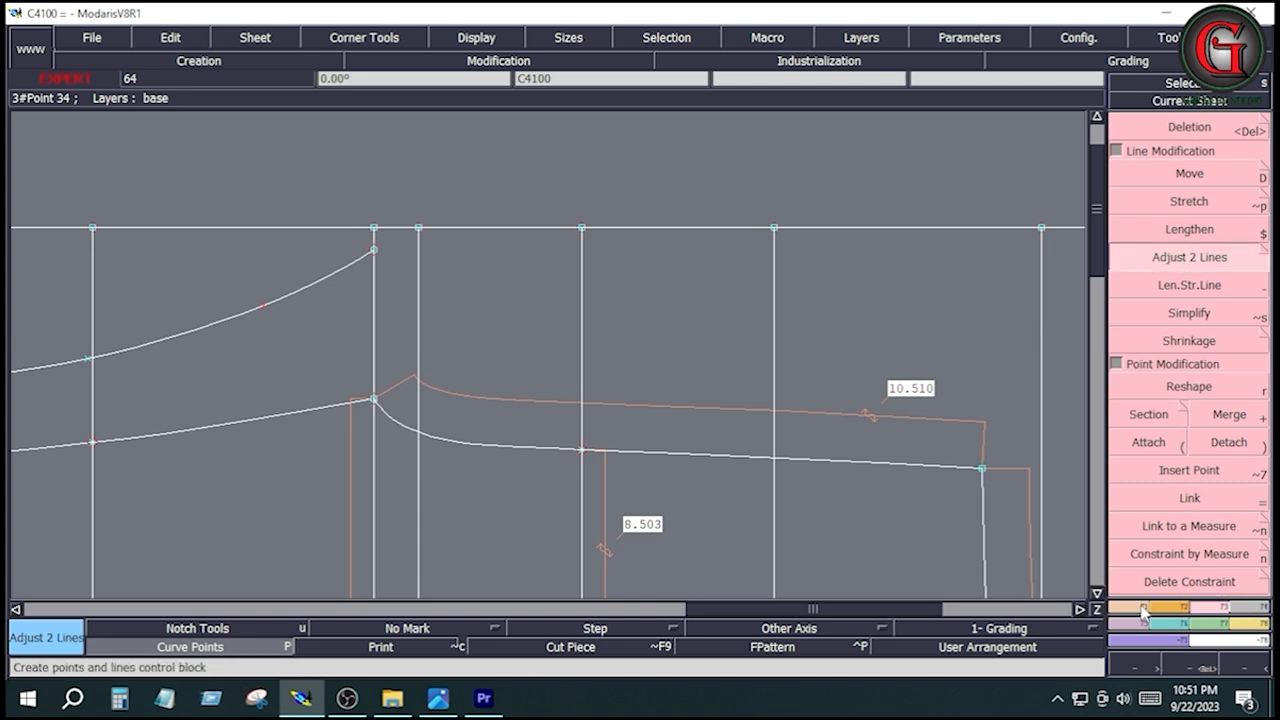
pyautogui.click(1189, 285)
pyautogui.click(349, 409)
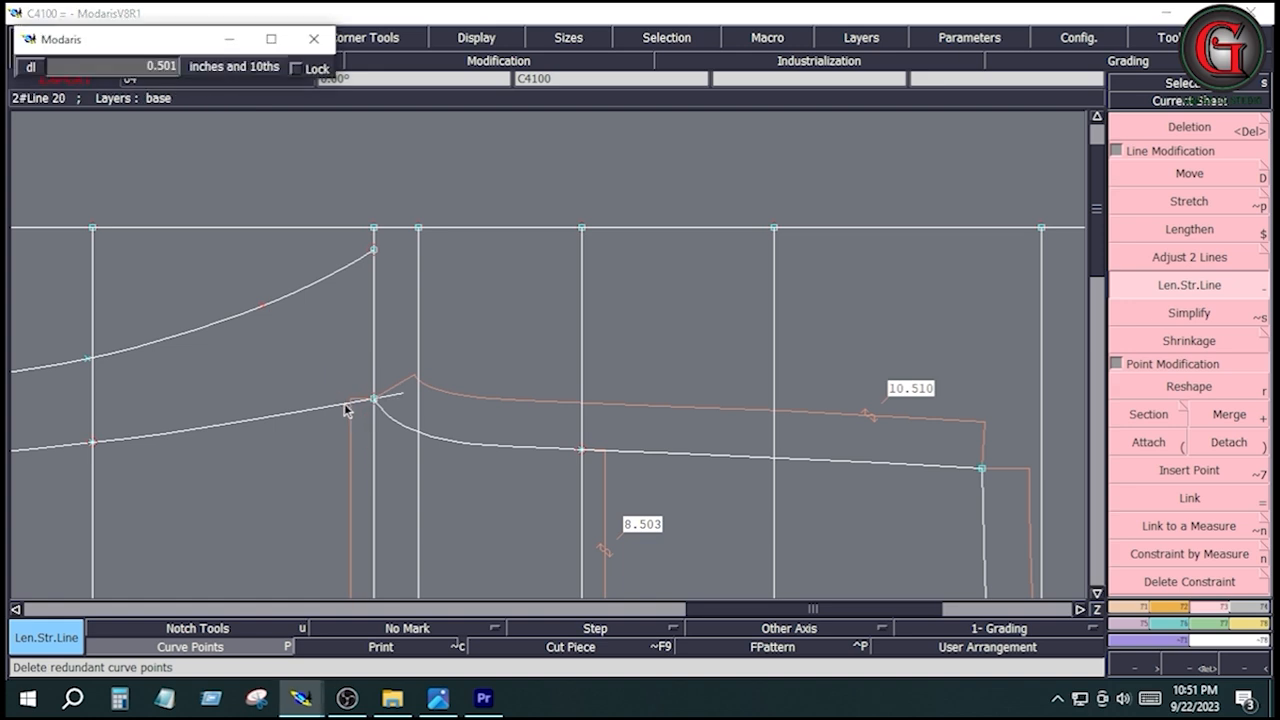
pyautogui.press('Down')
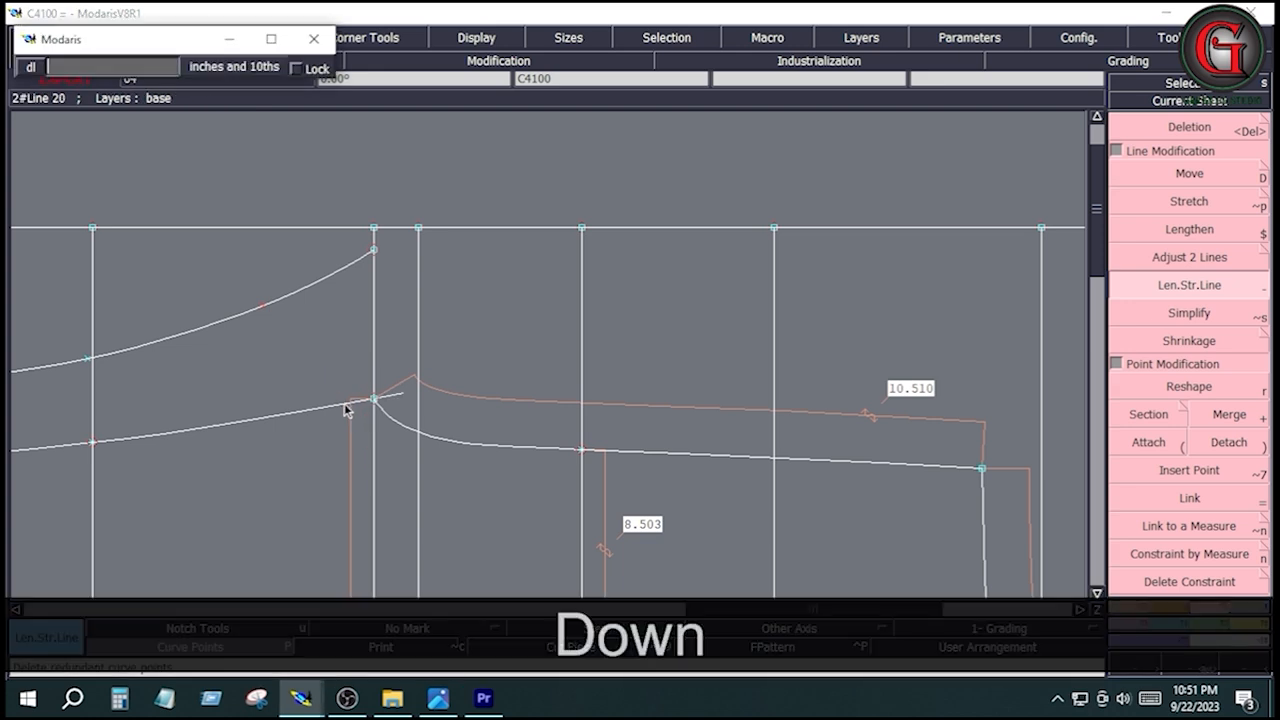
pyautogui.write('.75')
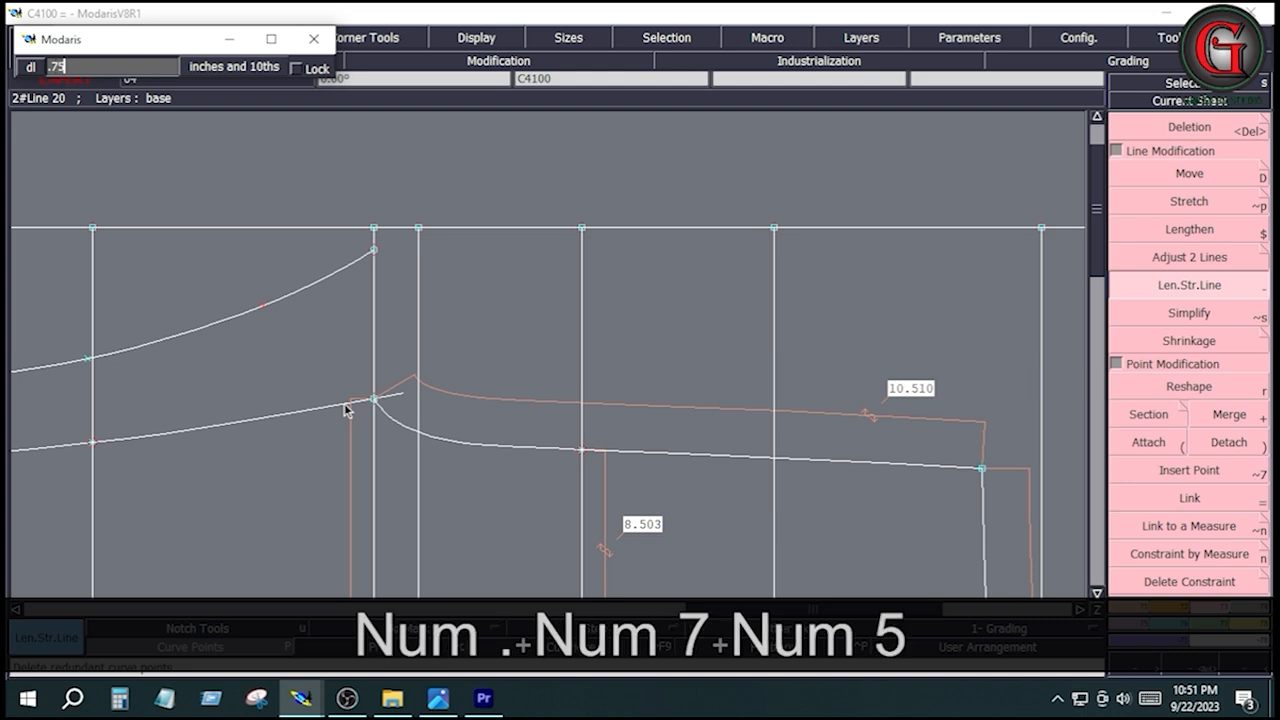
pyautogui.press('Return')
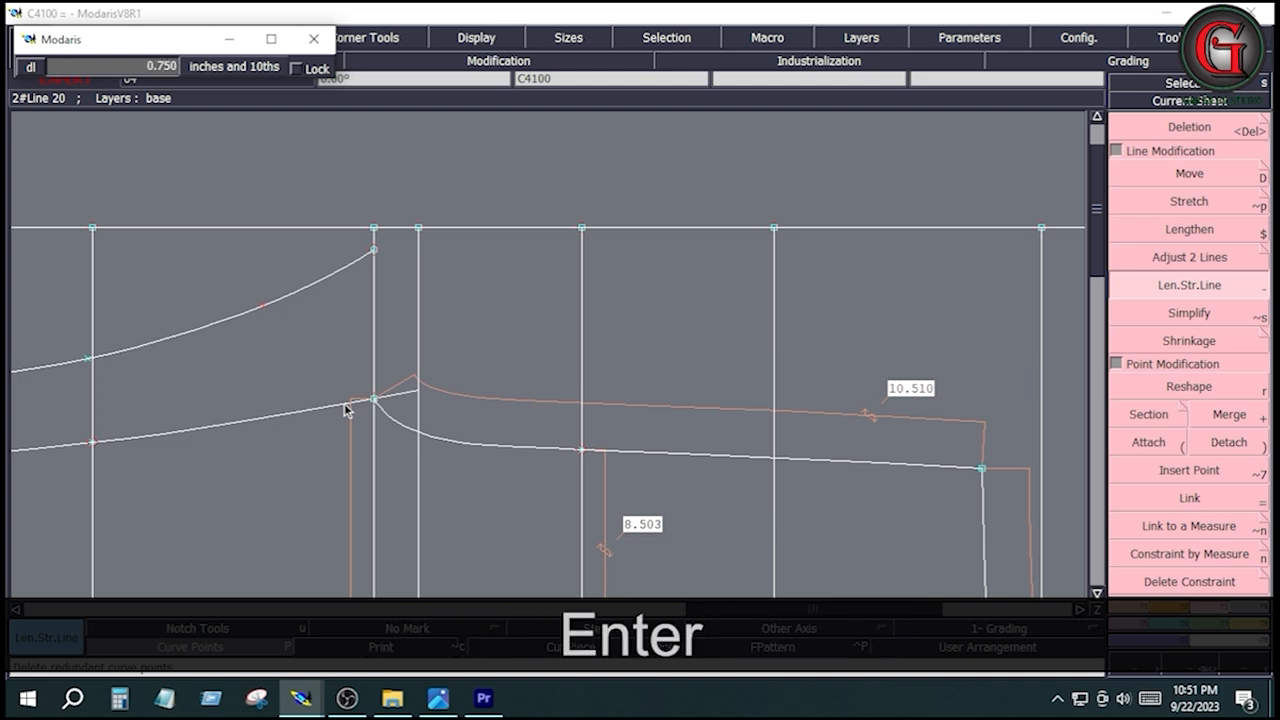
pyautogui.click(527, 286)
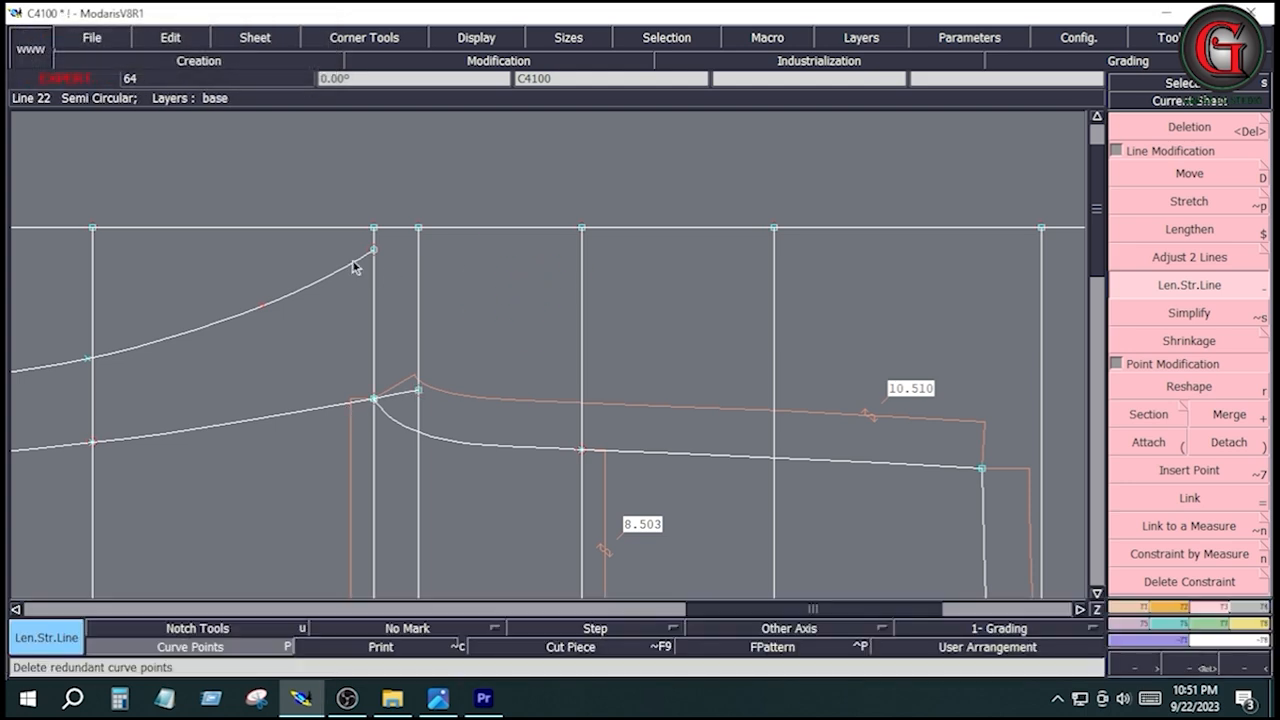
# Extend the upper back leg seam in a straight line past the thigh line to the frame's upper edge.
pyautogui.click(352, 263)
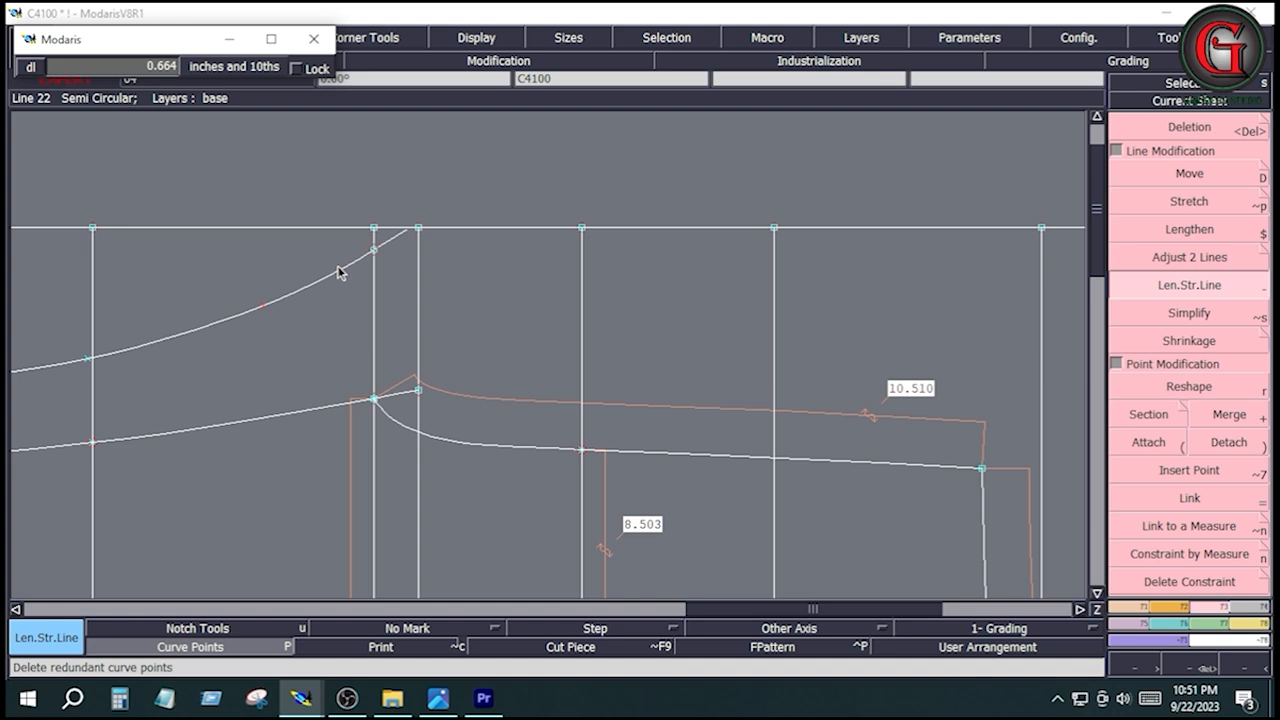
pyautogui.press('Down')
pyautogui.press('Down')
pyautogui.click(338, 267)
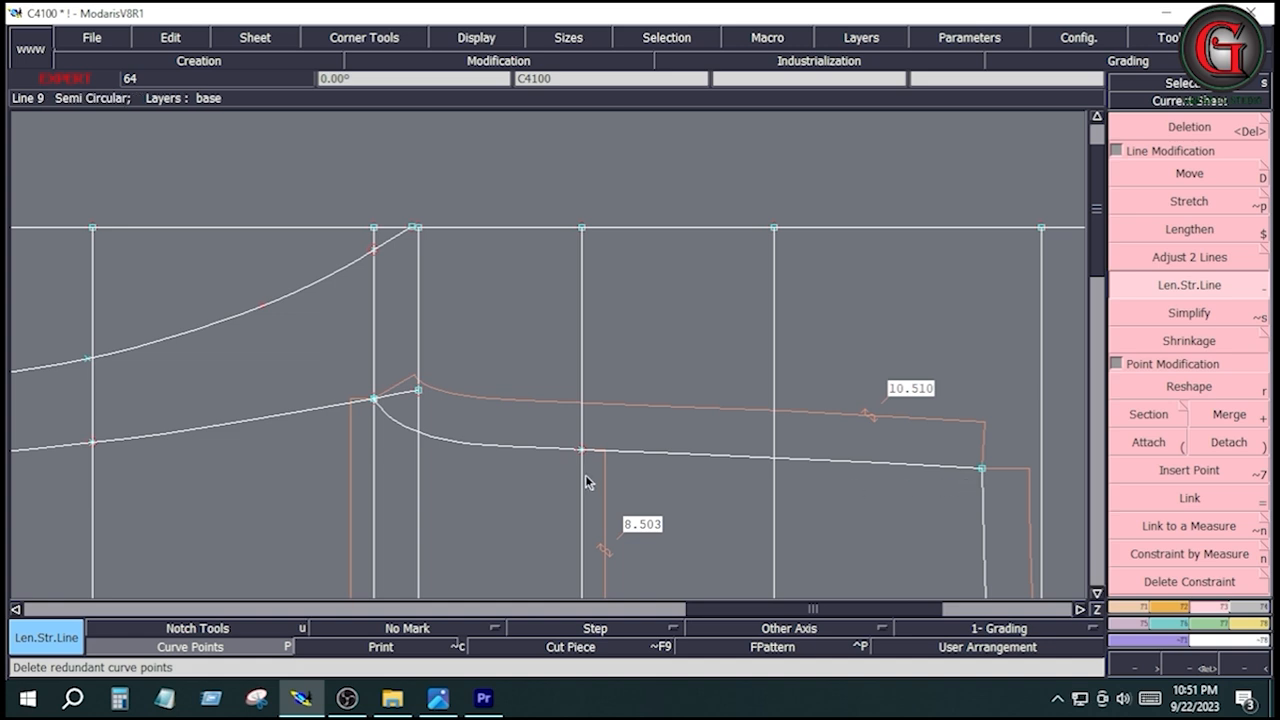
# Duplicate the front rise curve and place the copy about 0.9 inch toward the waist.
pyautogui.click(1160, 609)
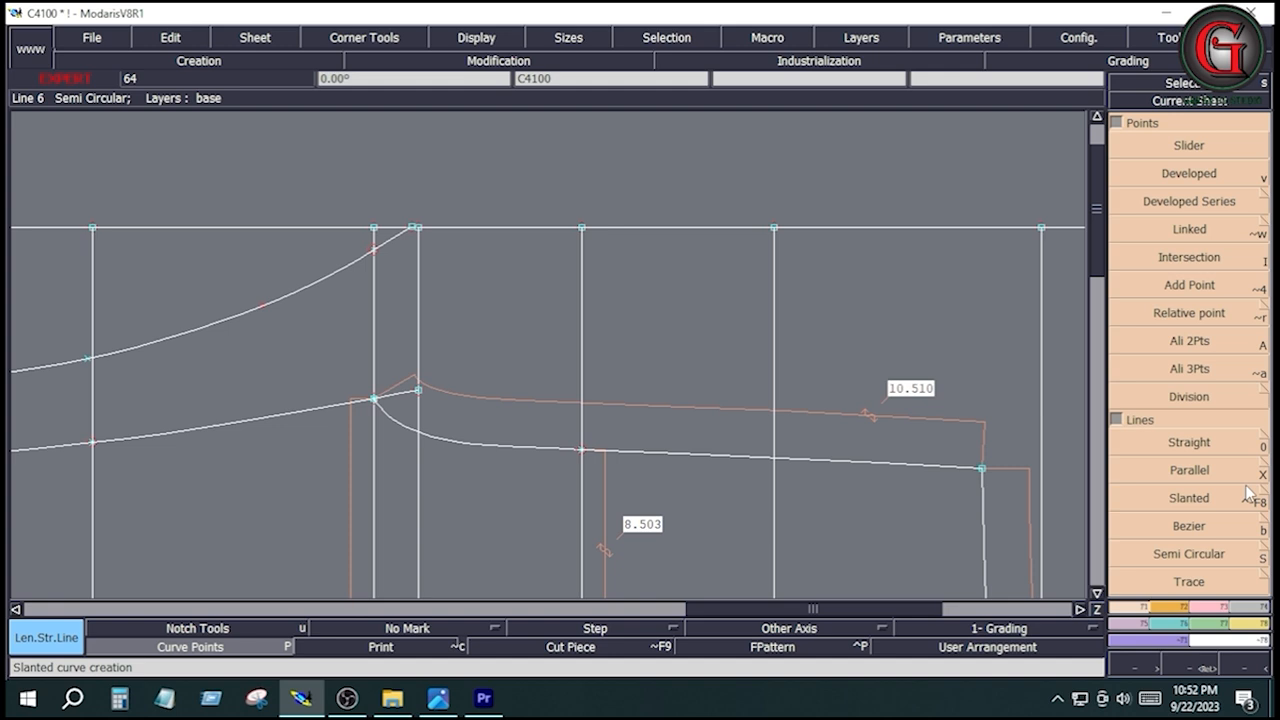
pyautogui.click(1116, 123)
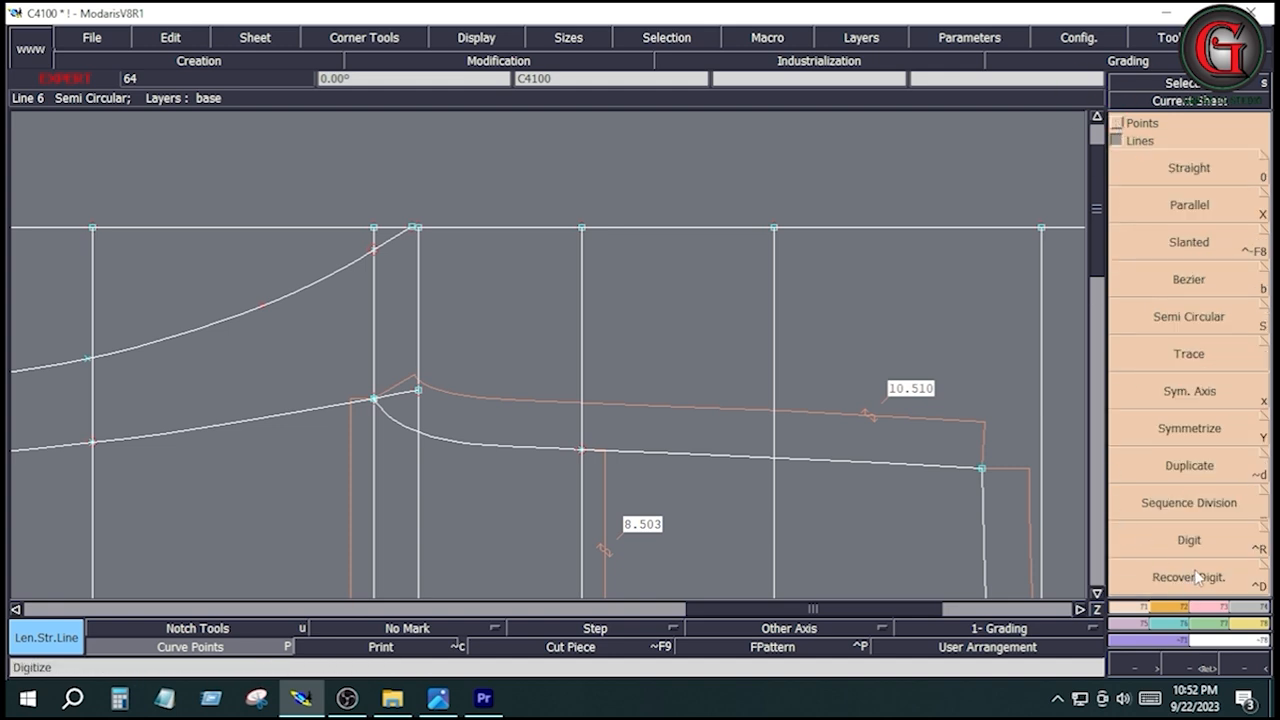
pyautogui.click(1190, 467)
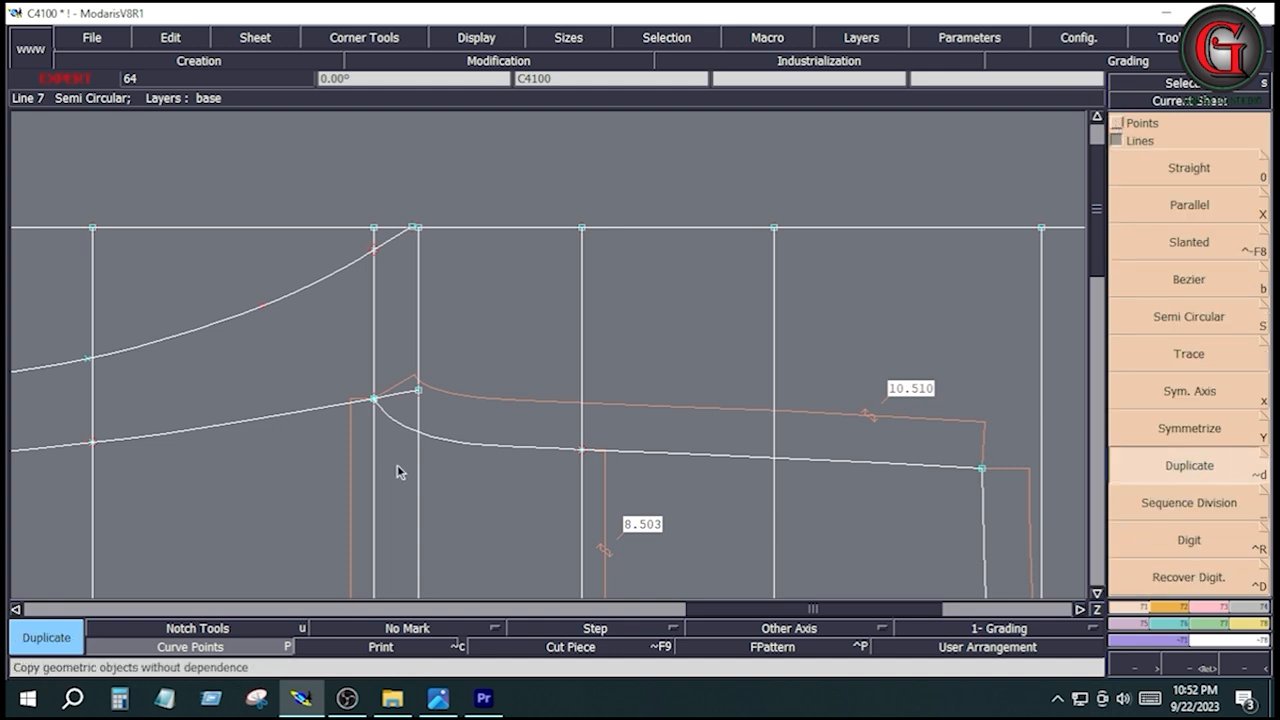
pyautogui.click(462, 447)
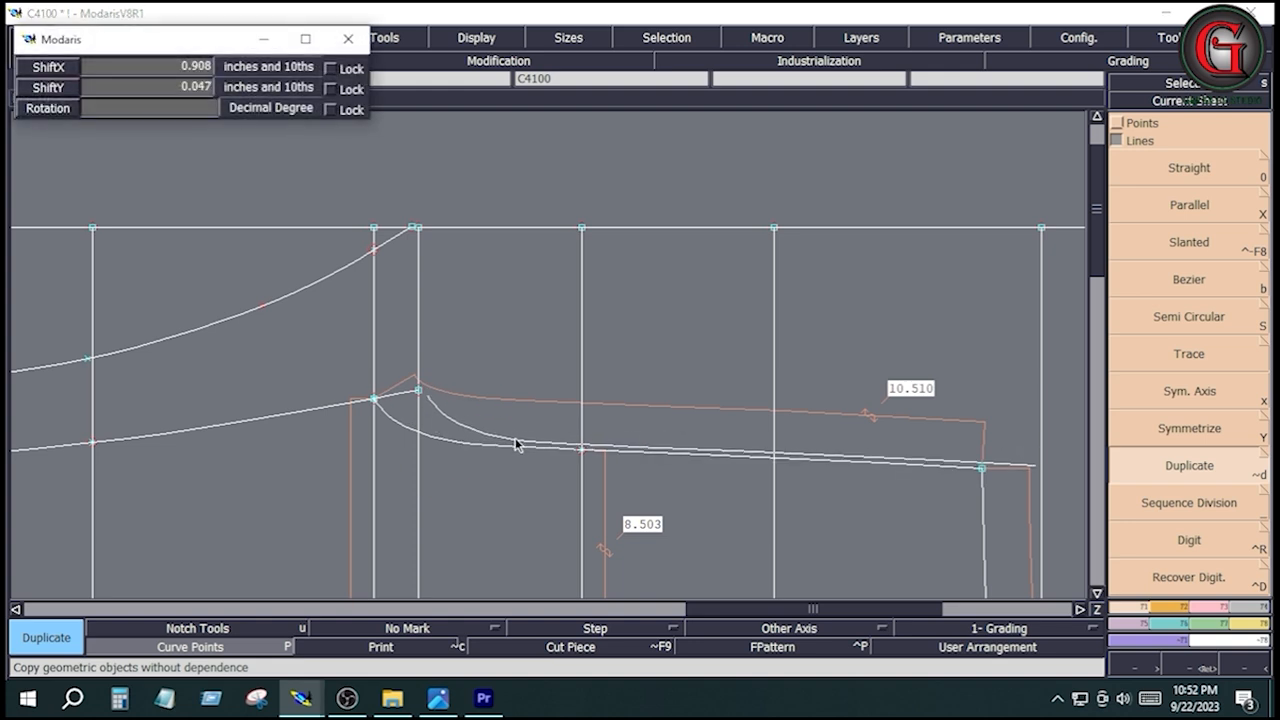
pyautogui.click(517, 443)
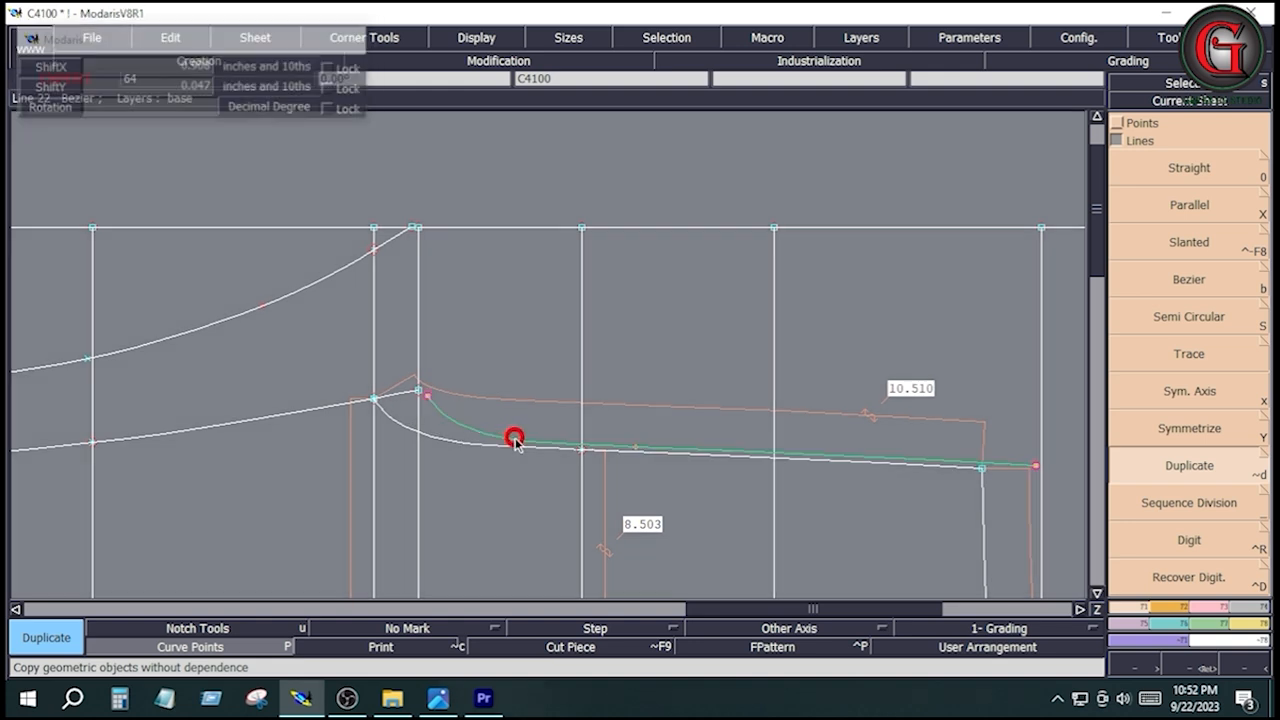
# Move the copied rise curve so its crotch end sits on the end of the lengthened front leg seam.
pyautogui.click(1225, 610)
pyautogui.click(1203, 174)
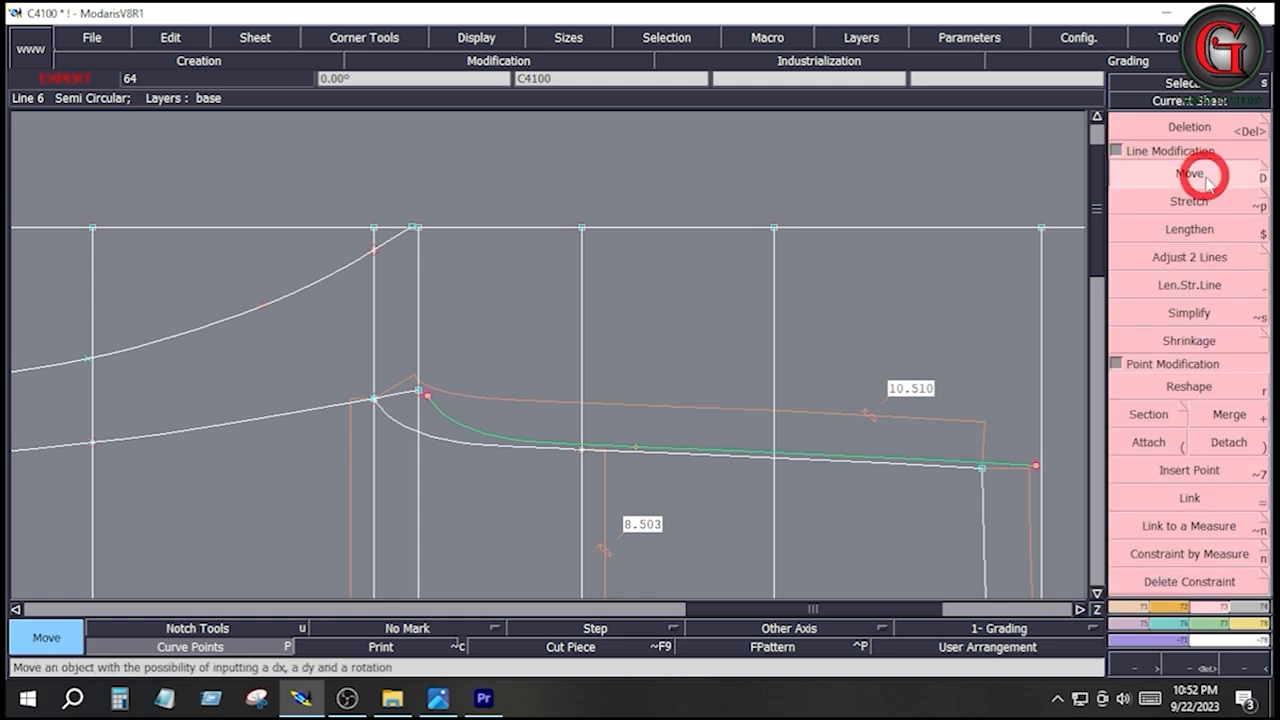
pyautogui.click(427, 393)
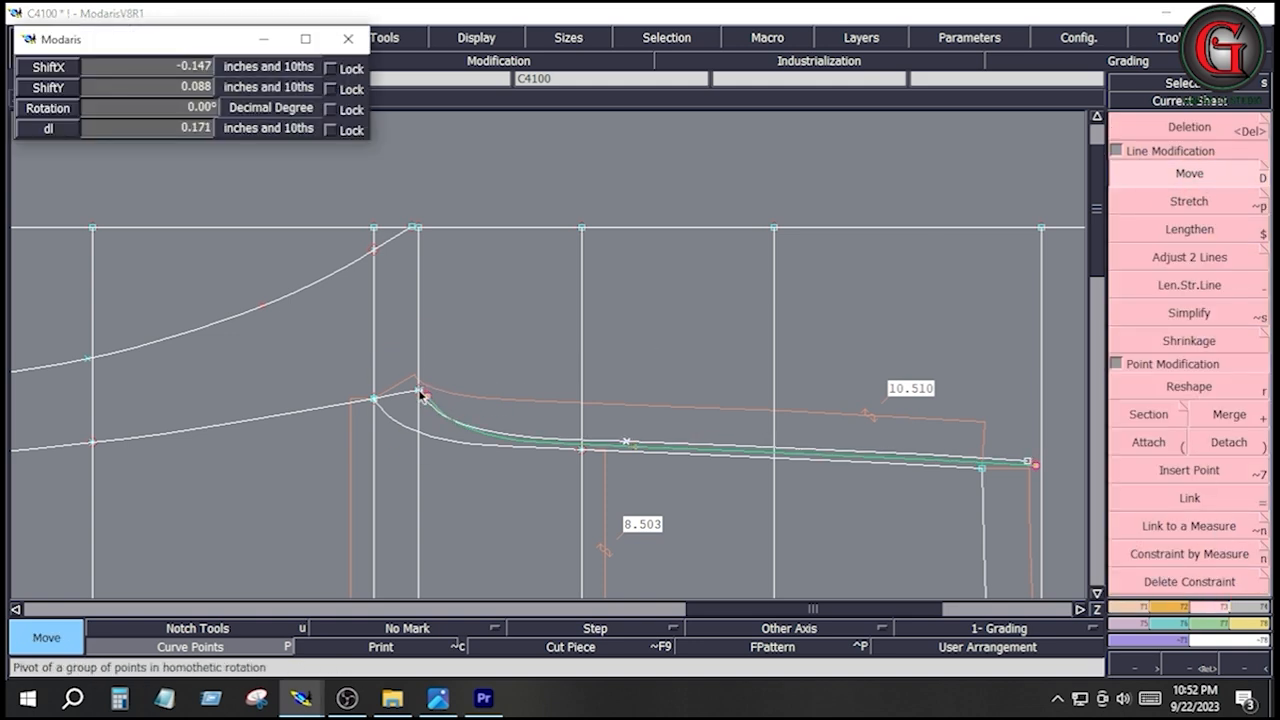
pyautogui.click(419, 389)
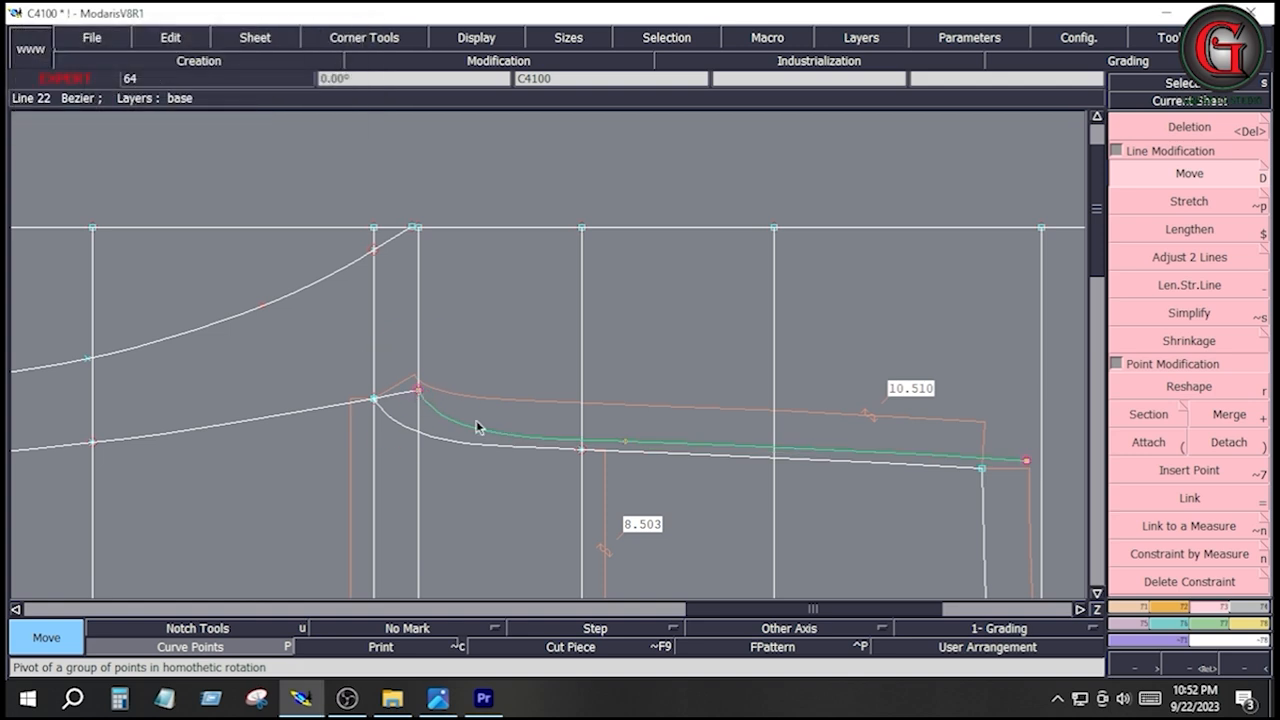
pyautogui.click(826, 492)
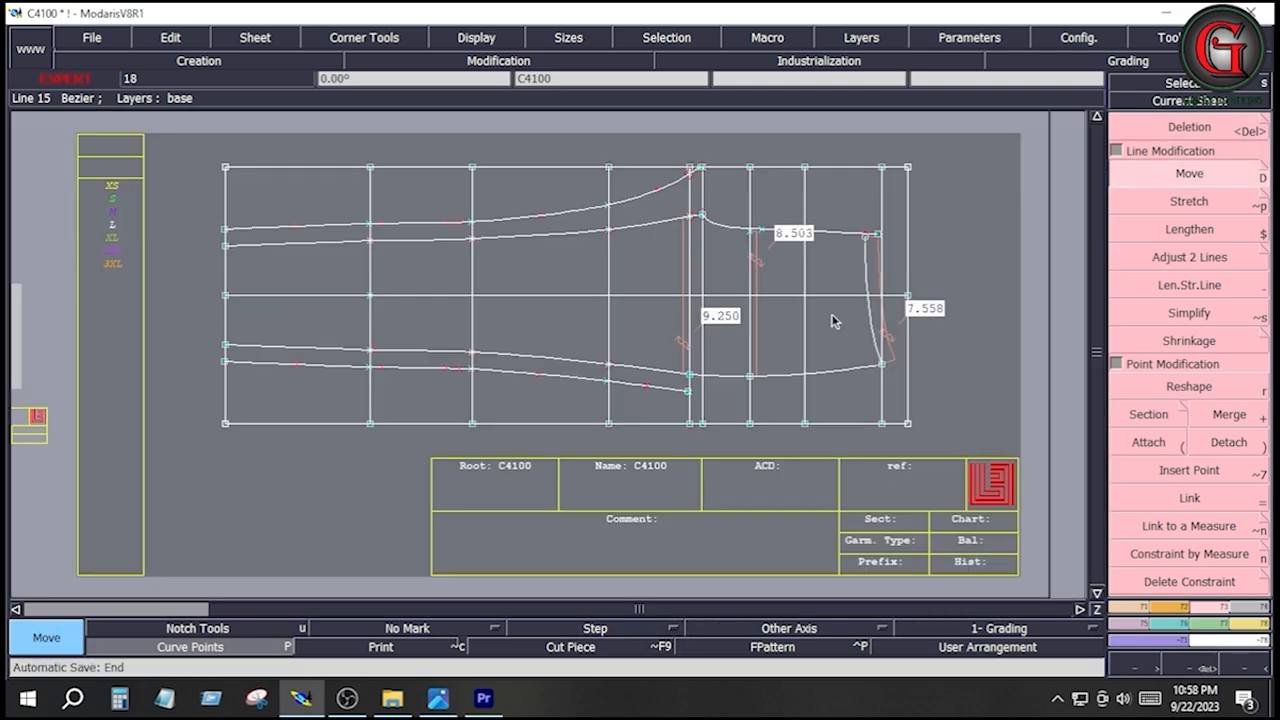
# Duplicate the front waist curve and place the copy beyond the original, near the new rise curve's waist end.
pyautogui.press('Return')
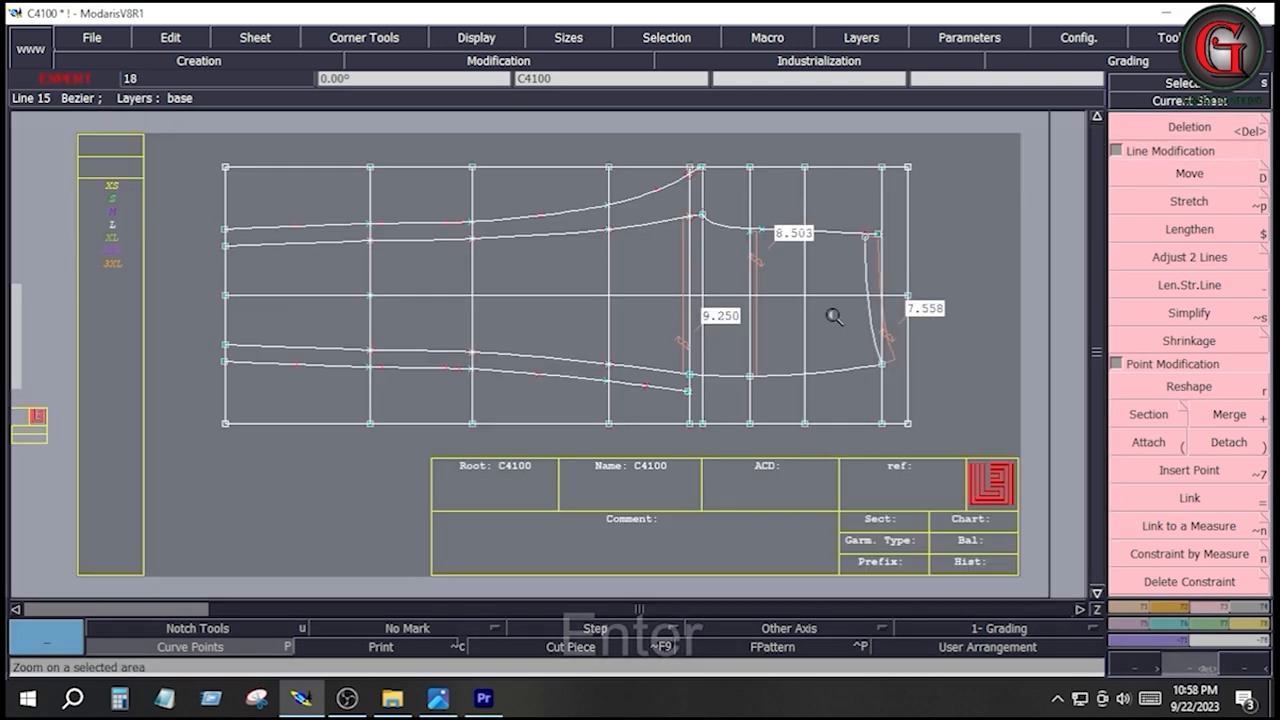
pyautogui.moveTo(758, 196); pyautogui.dragTo(923, 380)
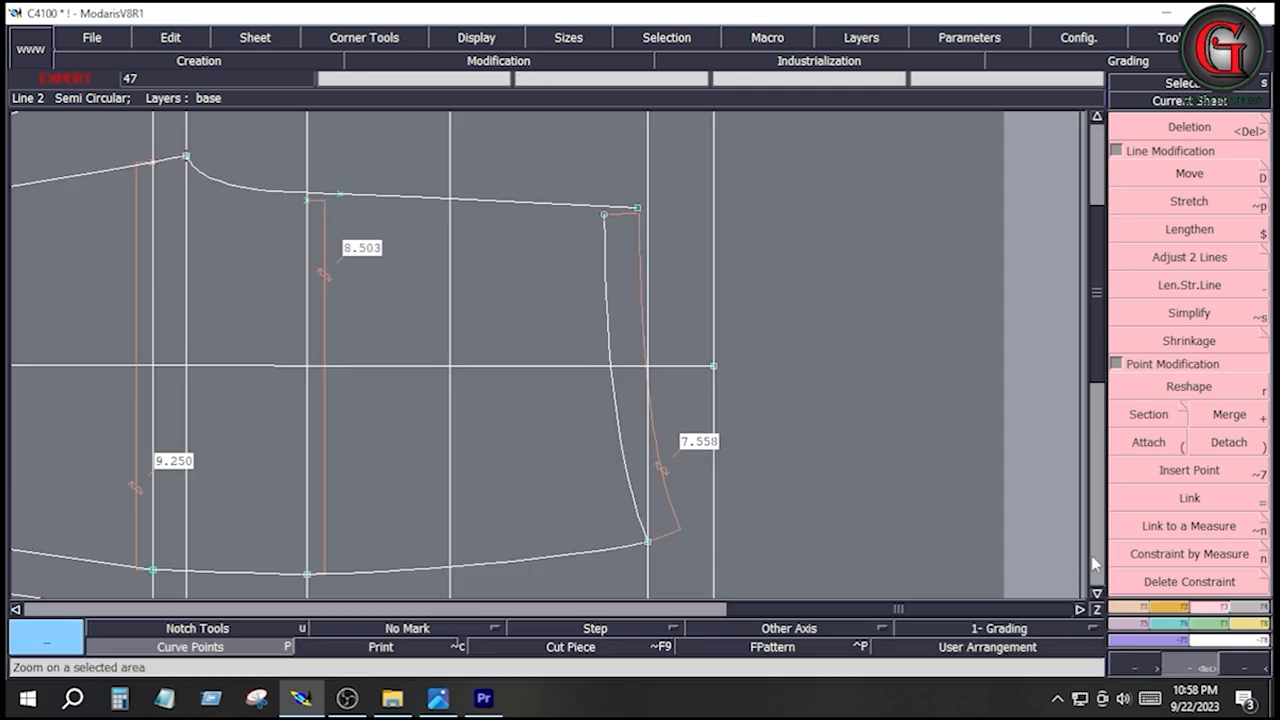
pyautogui.click(1132, 608)
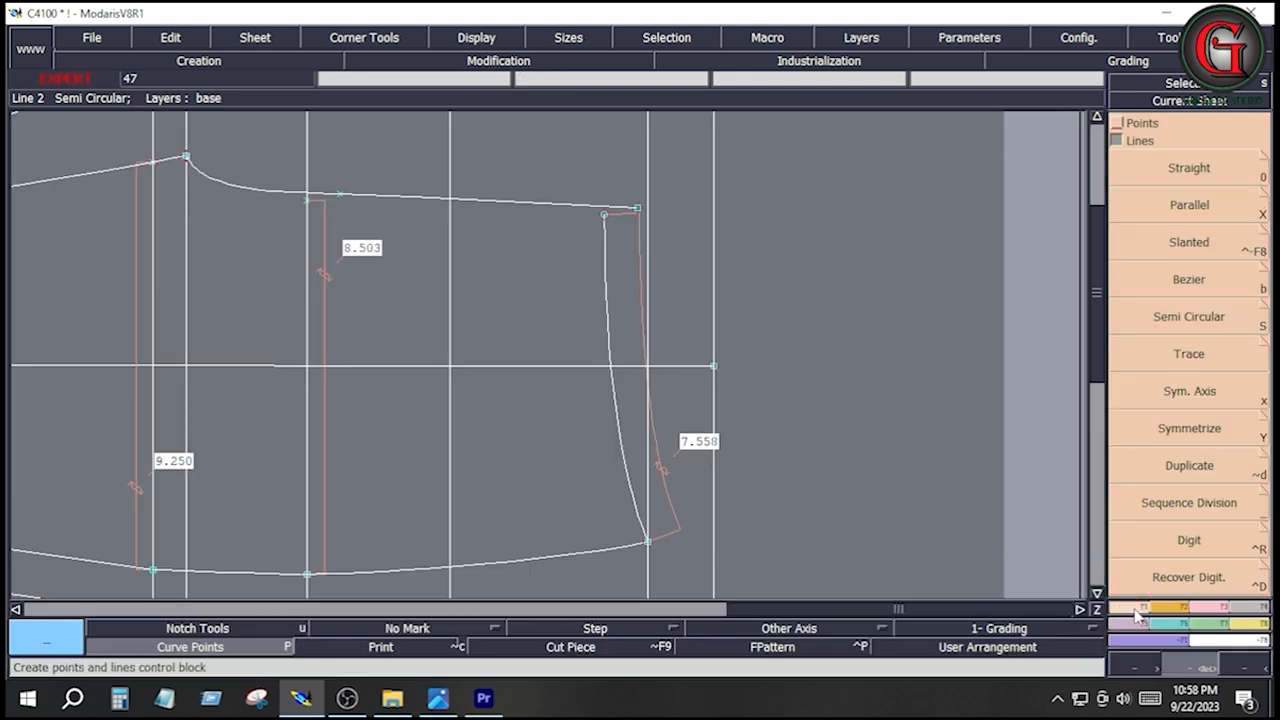
pyautogui.click(1187, 465)
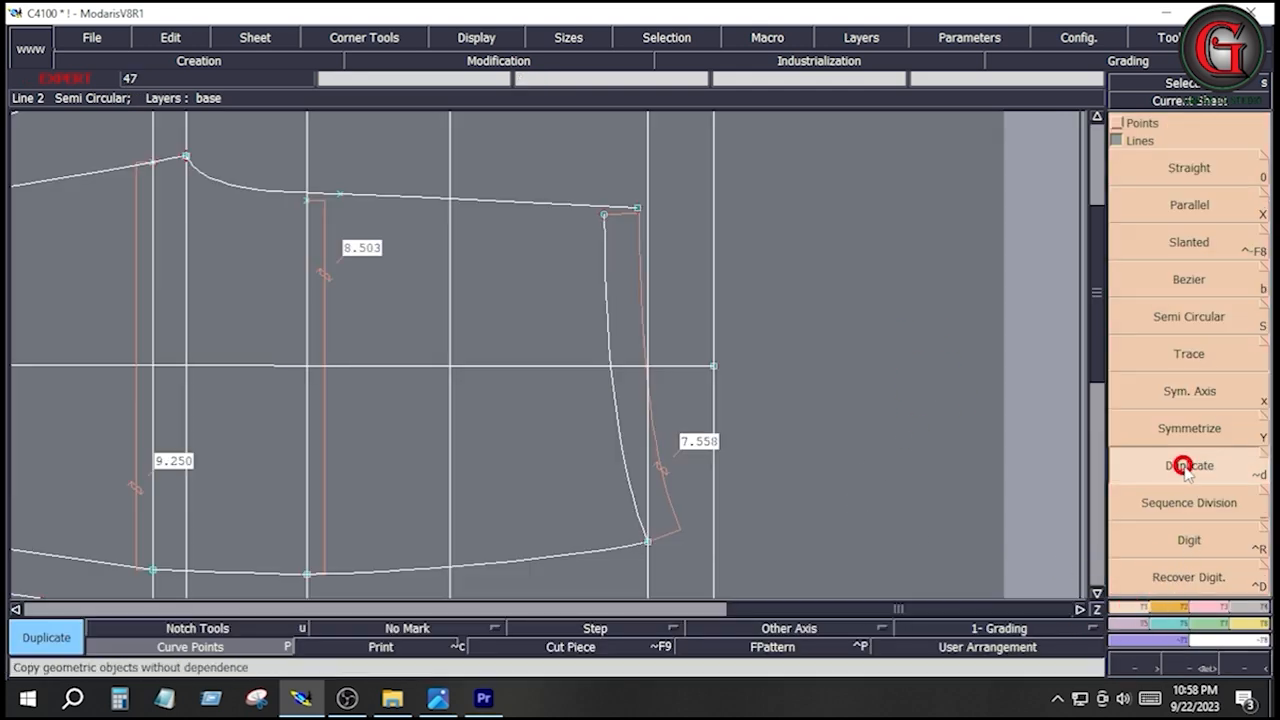
pyautogui.click(603, 217)
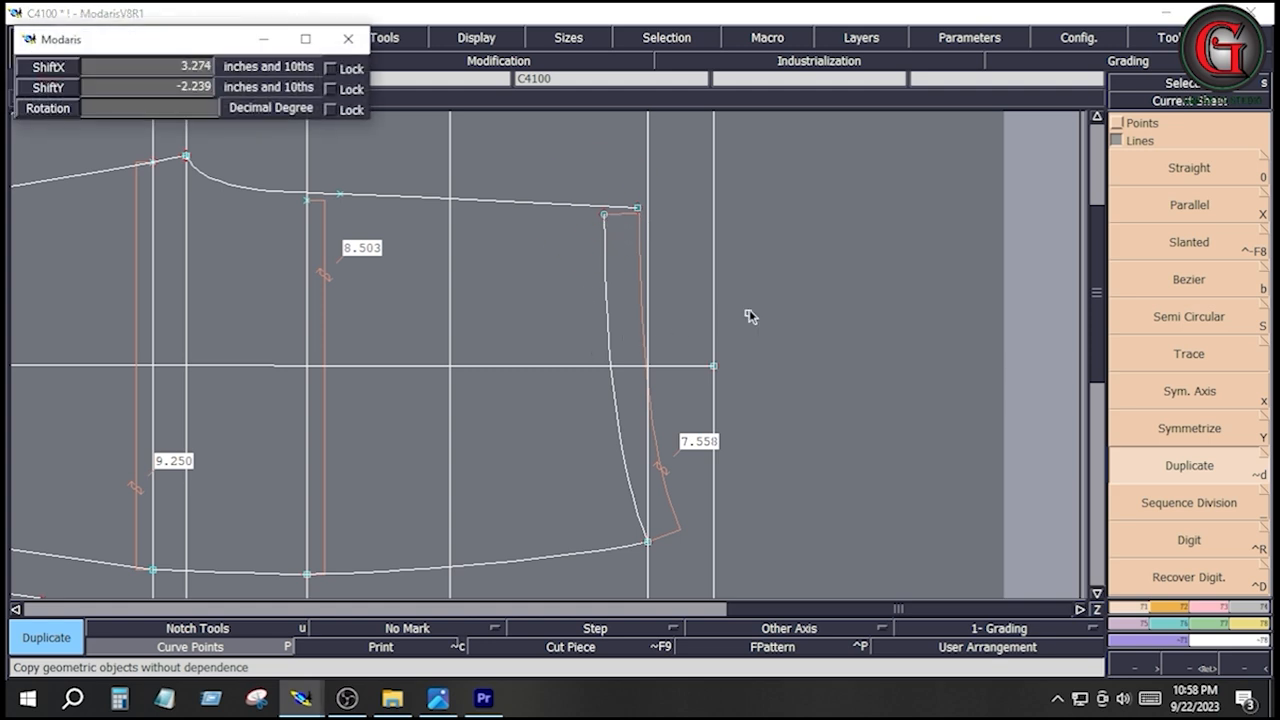
pyautogui.click(785, 297)
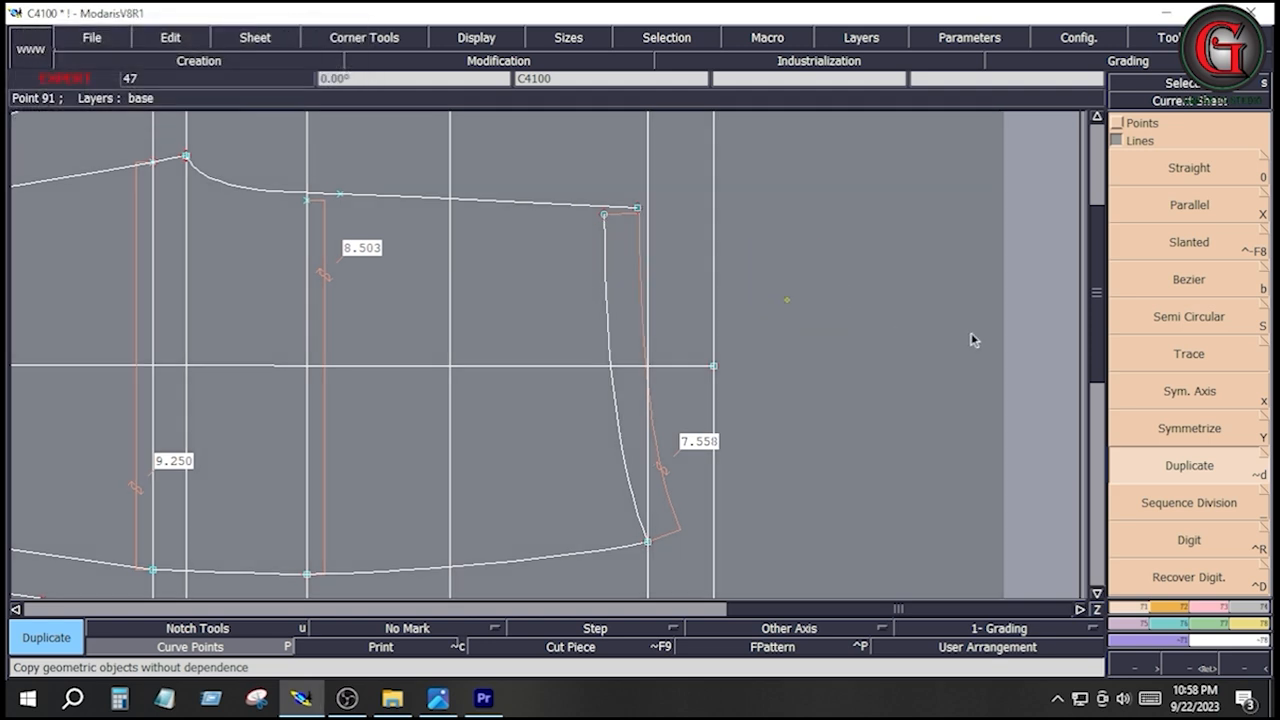
pyautogui.click(607, 318)
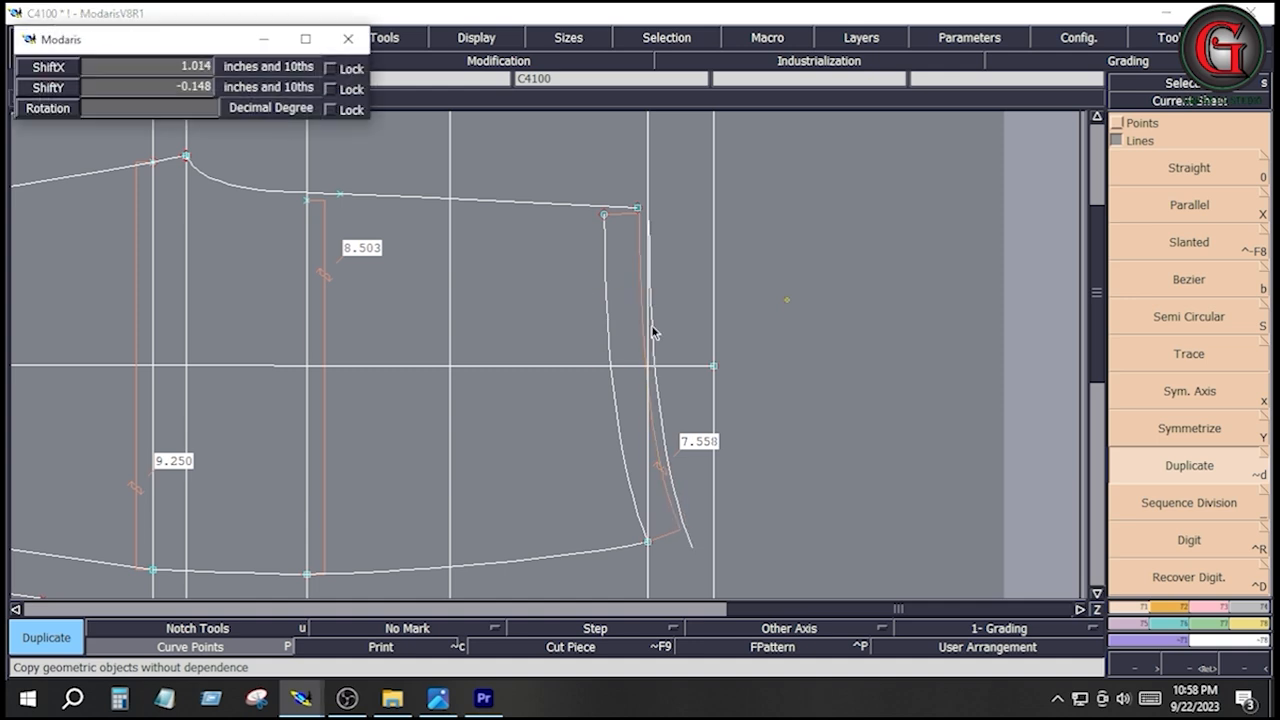
pyautogui.click(640, 318)
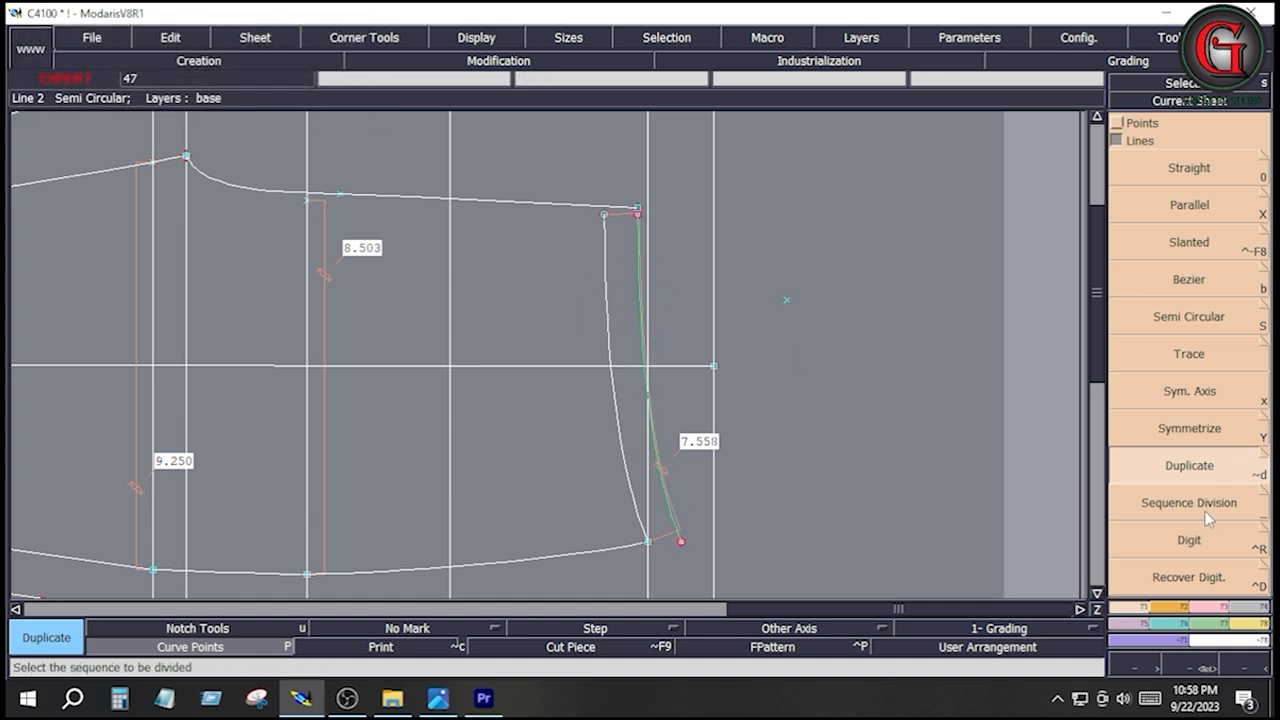
# Move the copied waist curve onto the rise curve's waist end and delete the original waist curve.
pyautogui.click(1219, 609)
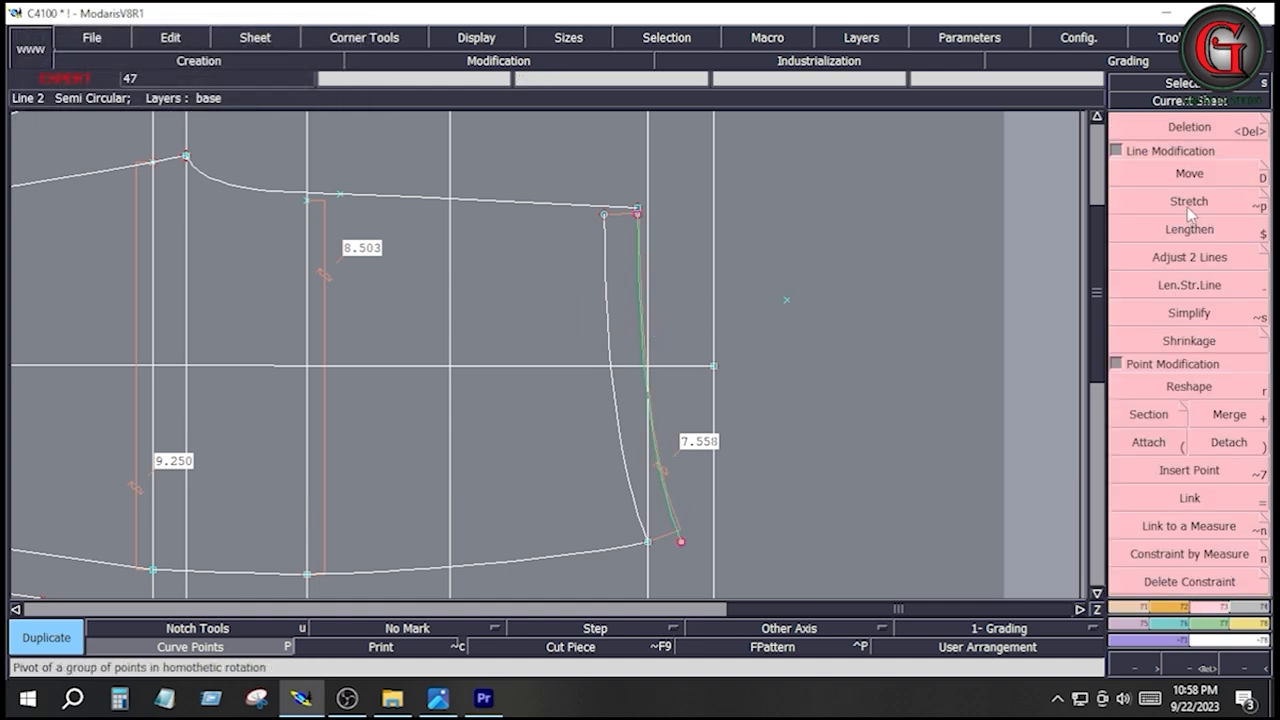
pyautogui.click(1189, 175)
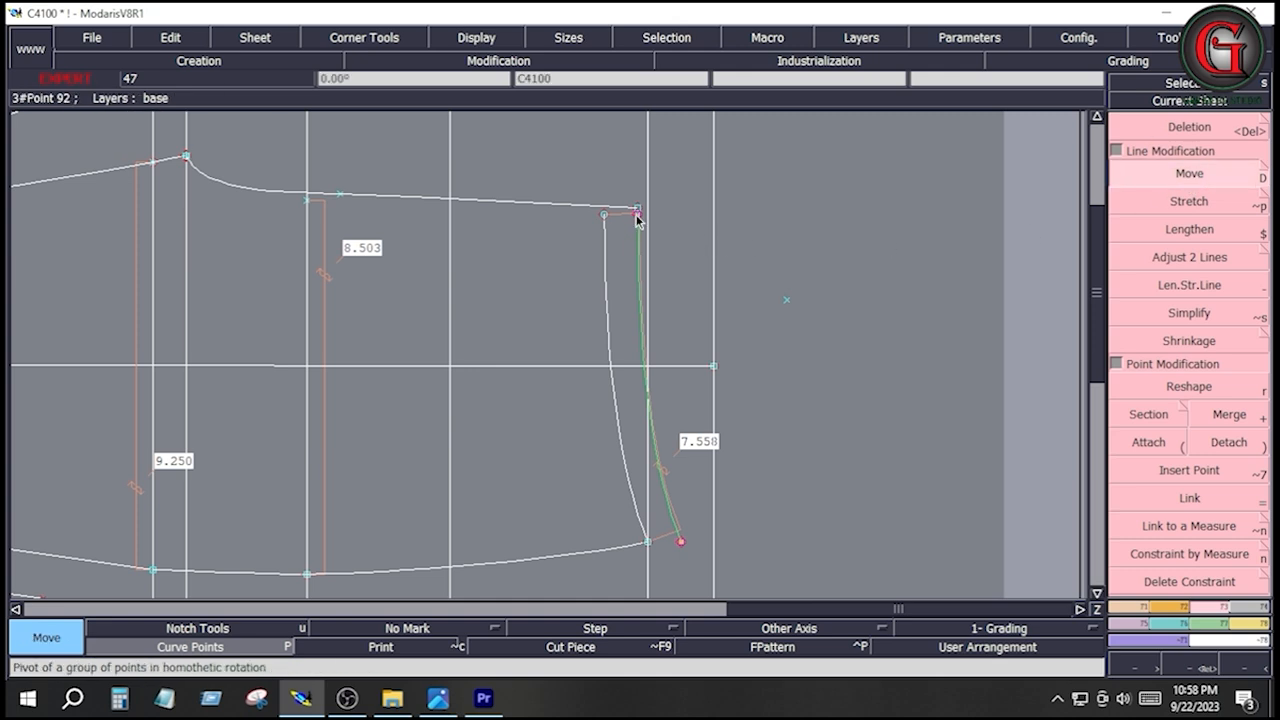
pyautogui.click(637, 219)
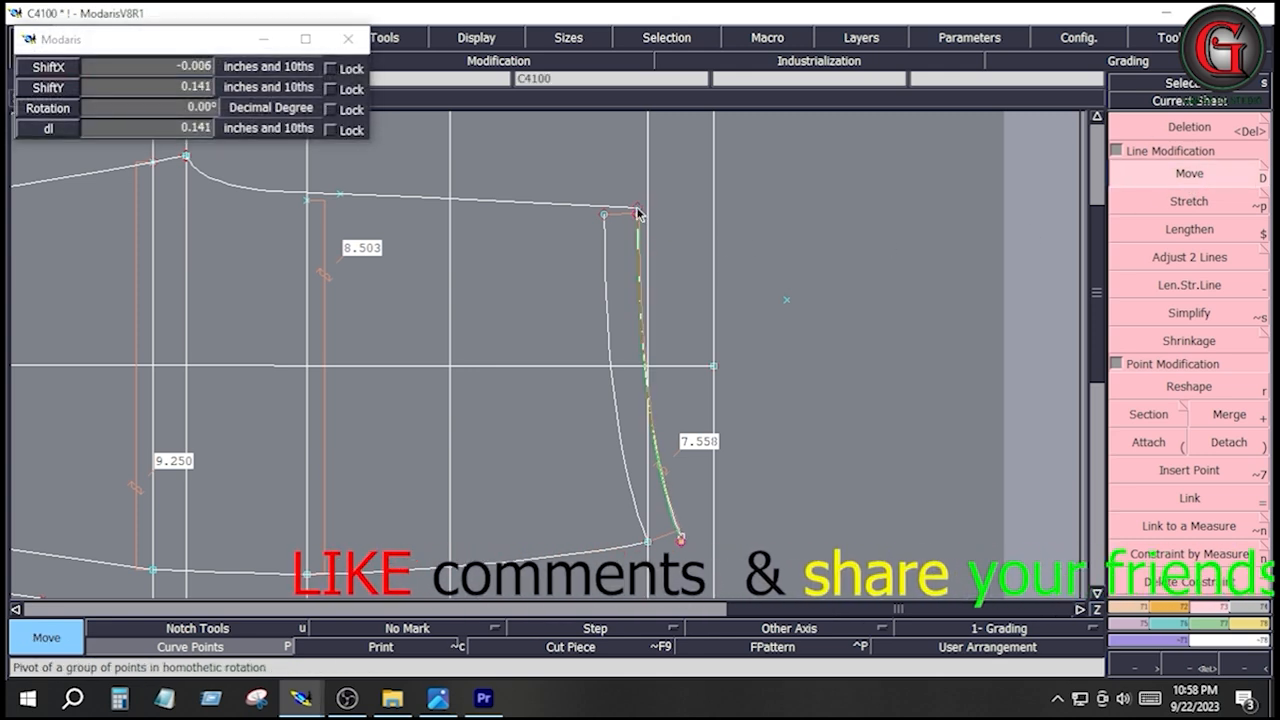
pyautogui.click(639, 213)
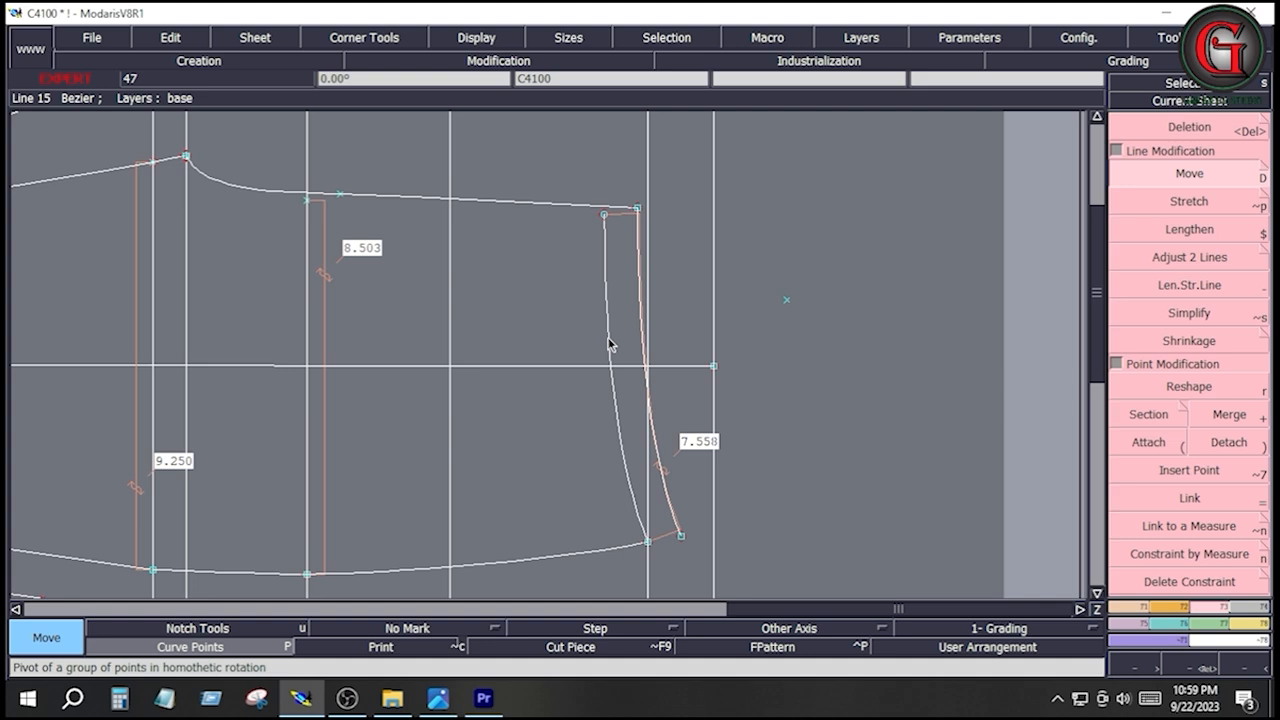
pyautogui.press('Delete')
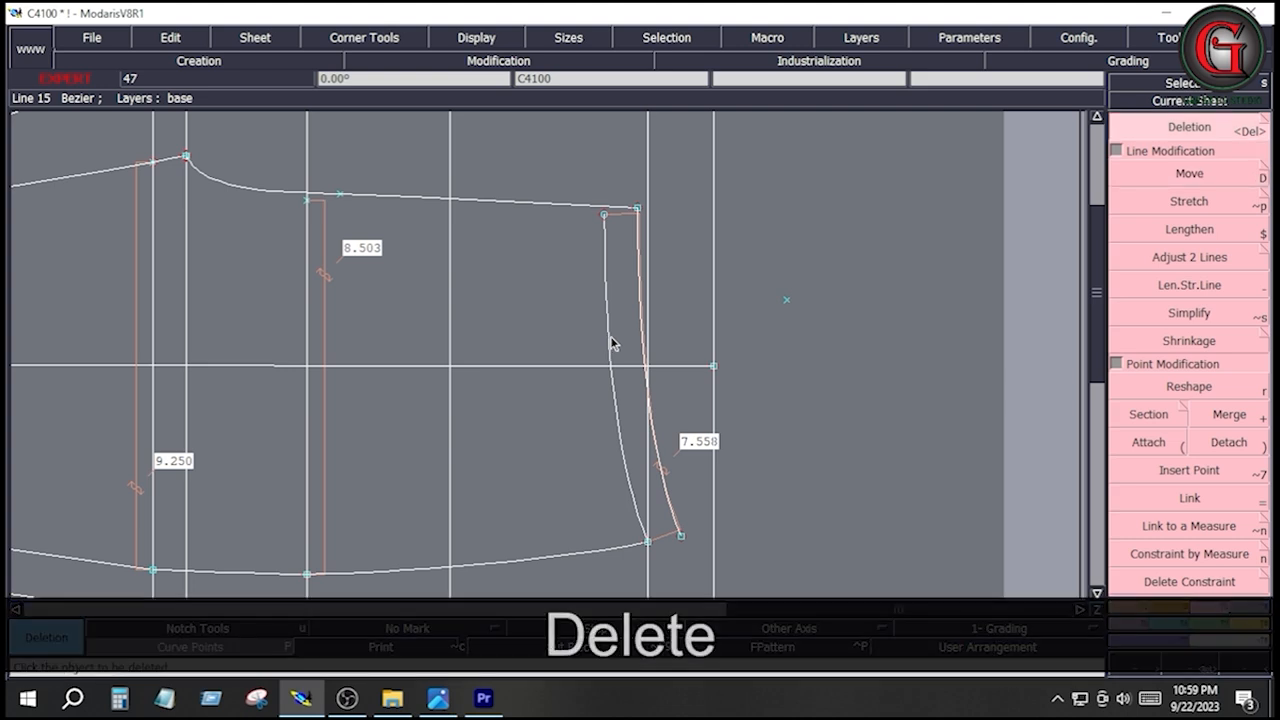
pyautogui.click(611, 343)
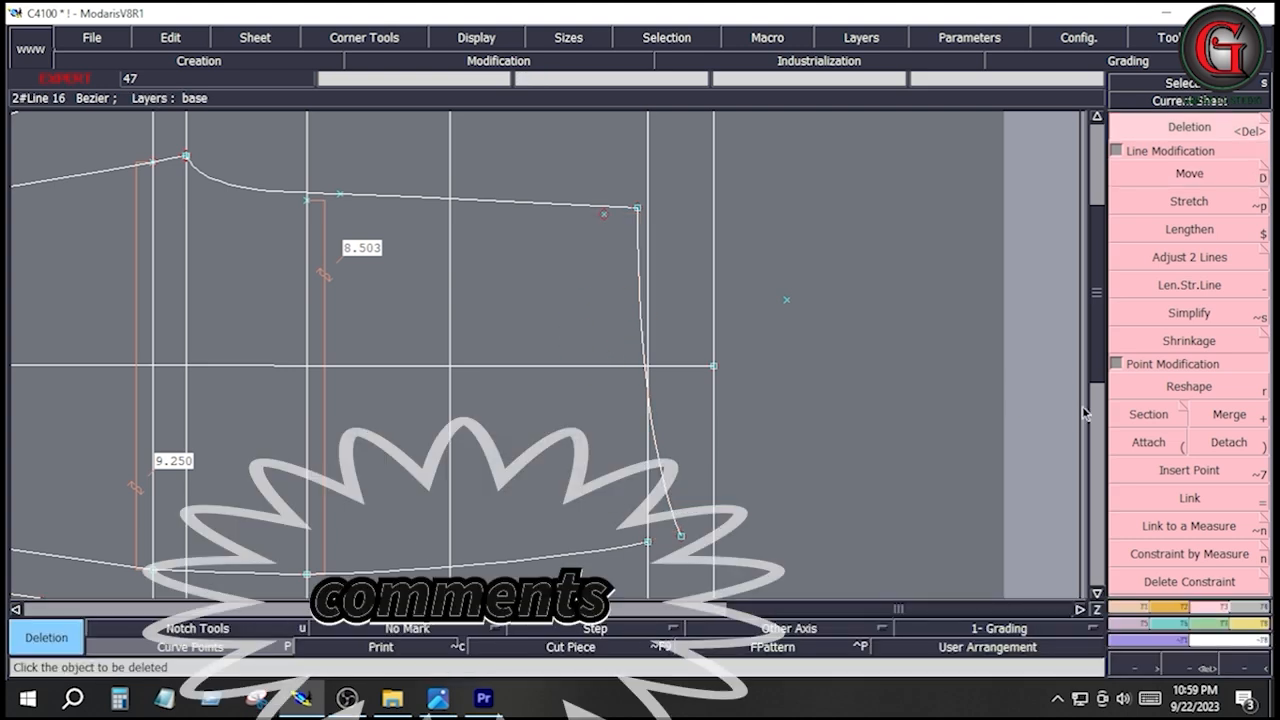
# Attach the front leg seam and the new rise curve to each other at the crotch point.
pyautogui.click(1148, 442)
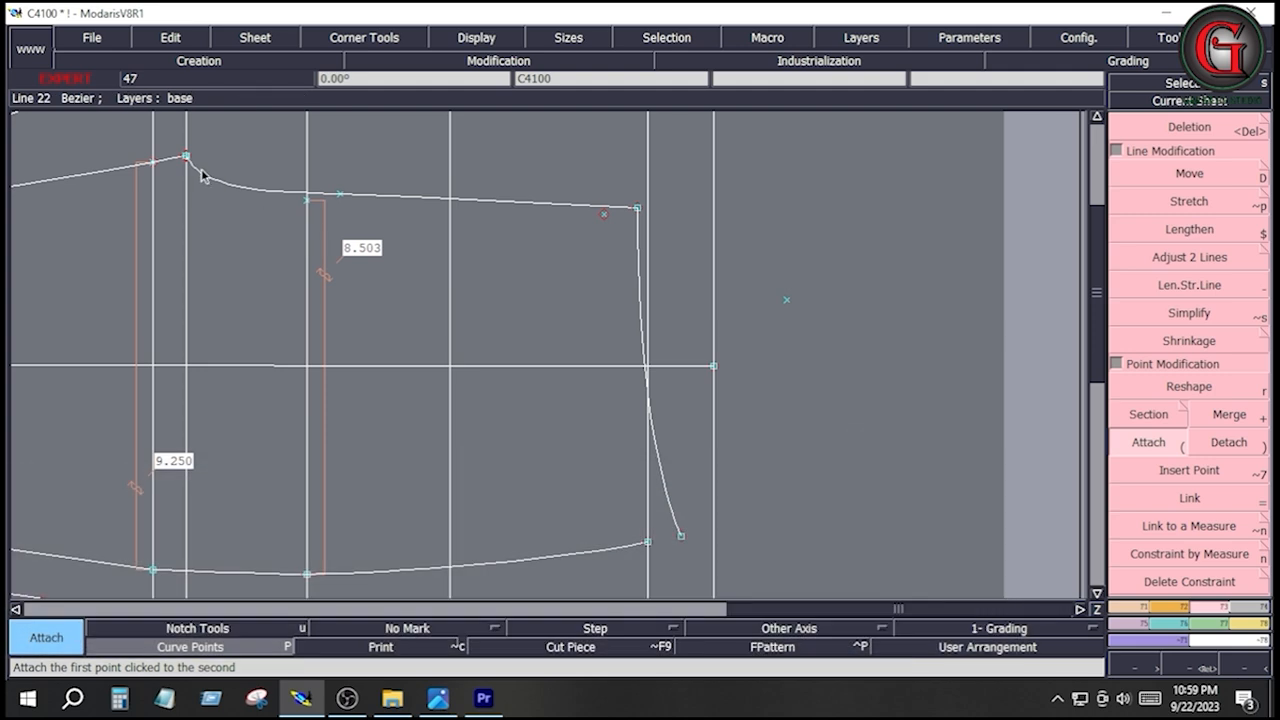
pyautogui.click(184, 166)
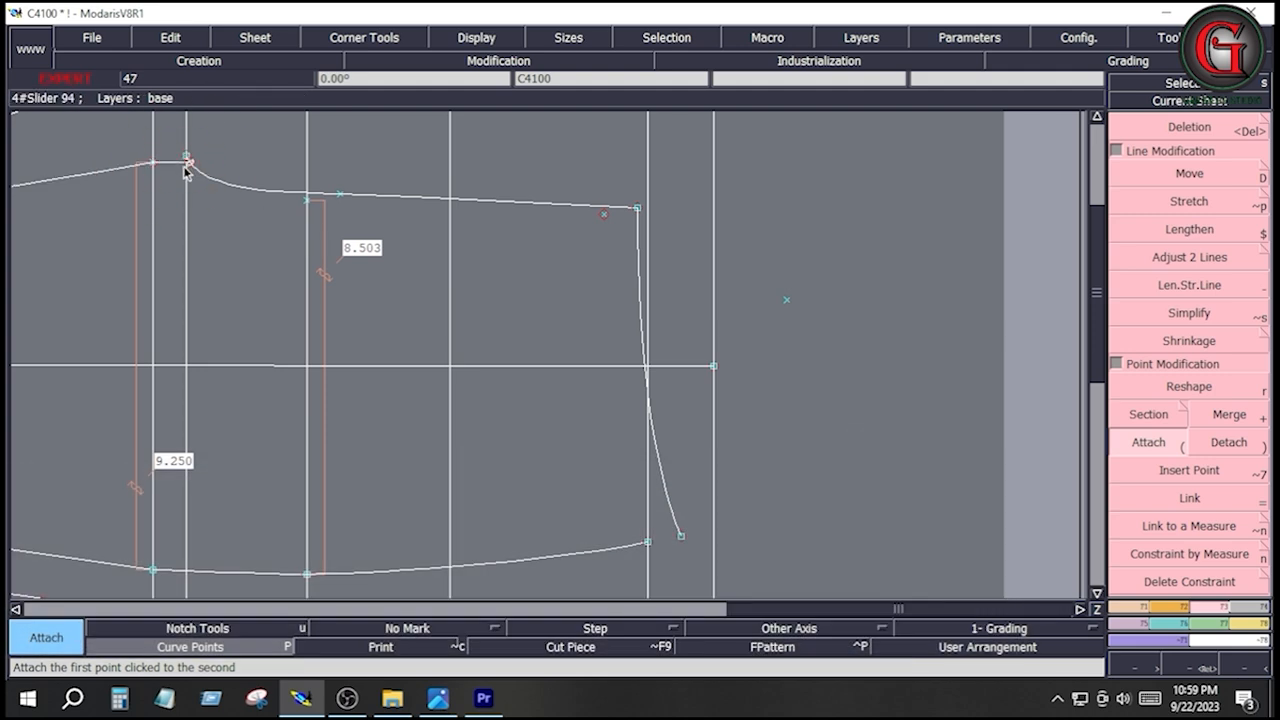
pyautogui.click(187, 159)
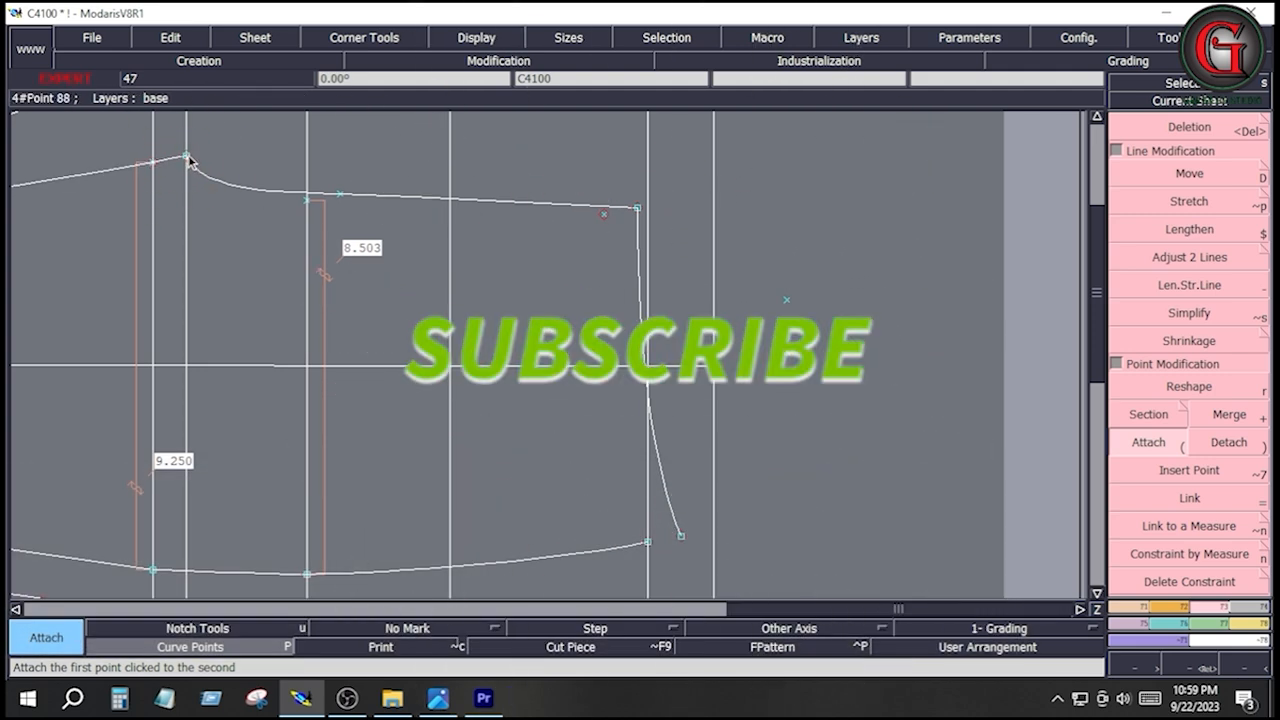
# Test the crotch join by attaching its point a short distance toward the waist, and undo that attachment.
pyautogui.click(188, 158)
pyautogui.click(222, 154)
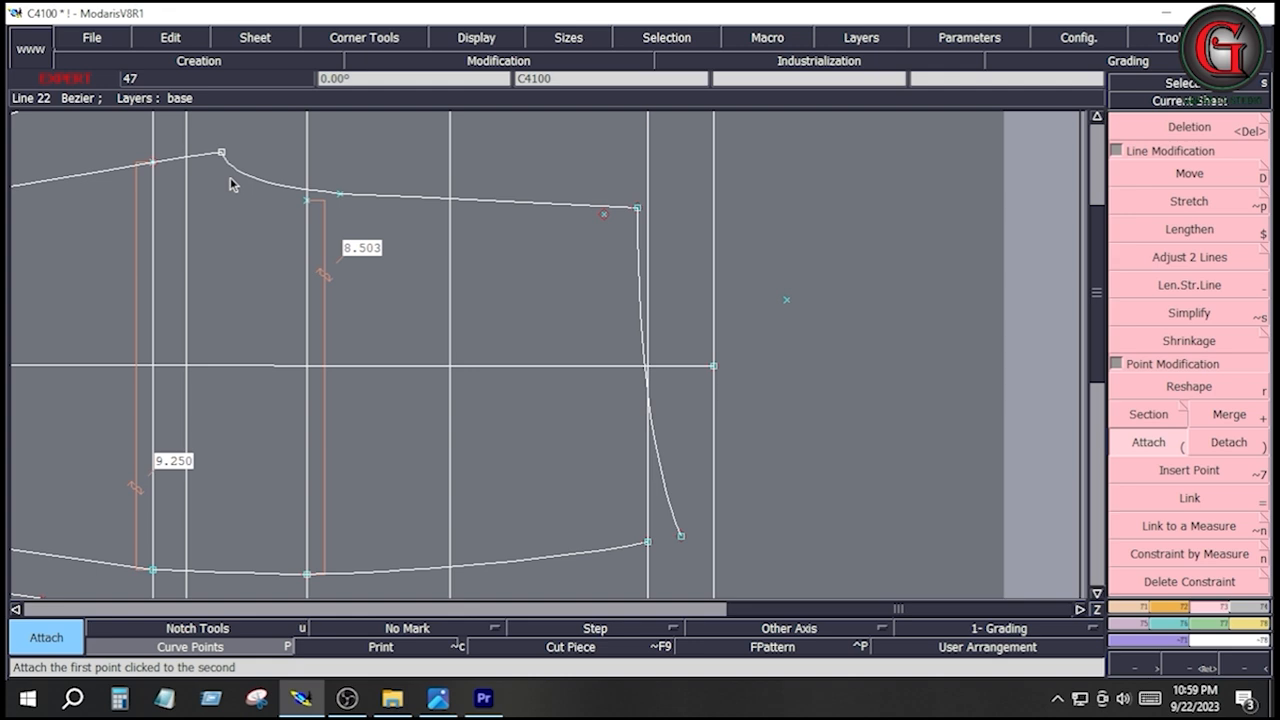
pyautogui.hotkey('ctrl', 'z')
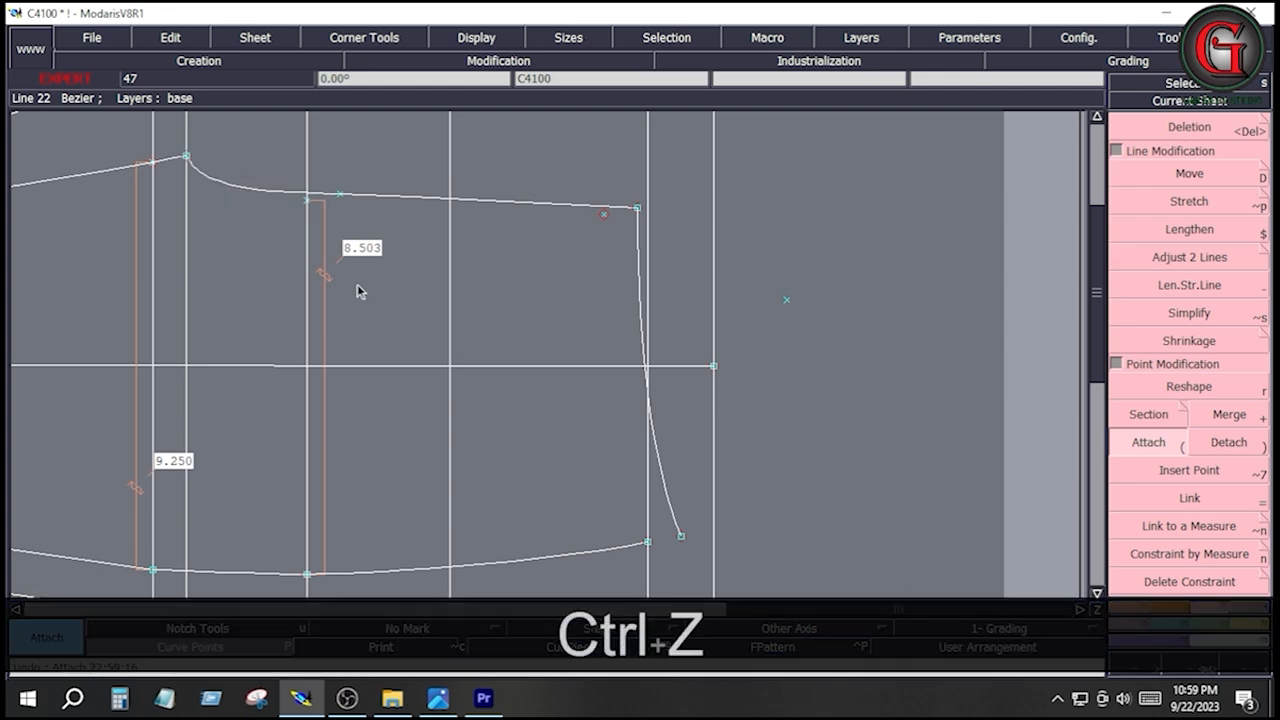
# Attach the side seam's waist end to the new waist curve and delete the slanted construction line and leftover point.
pyautogui.click(649, 544)
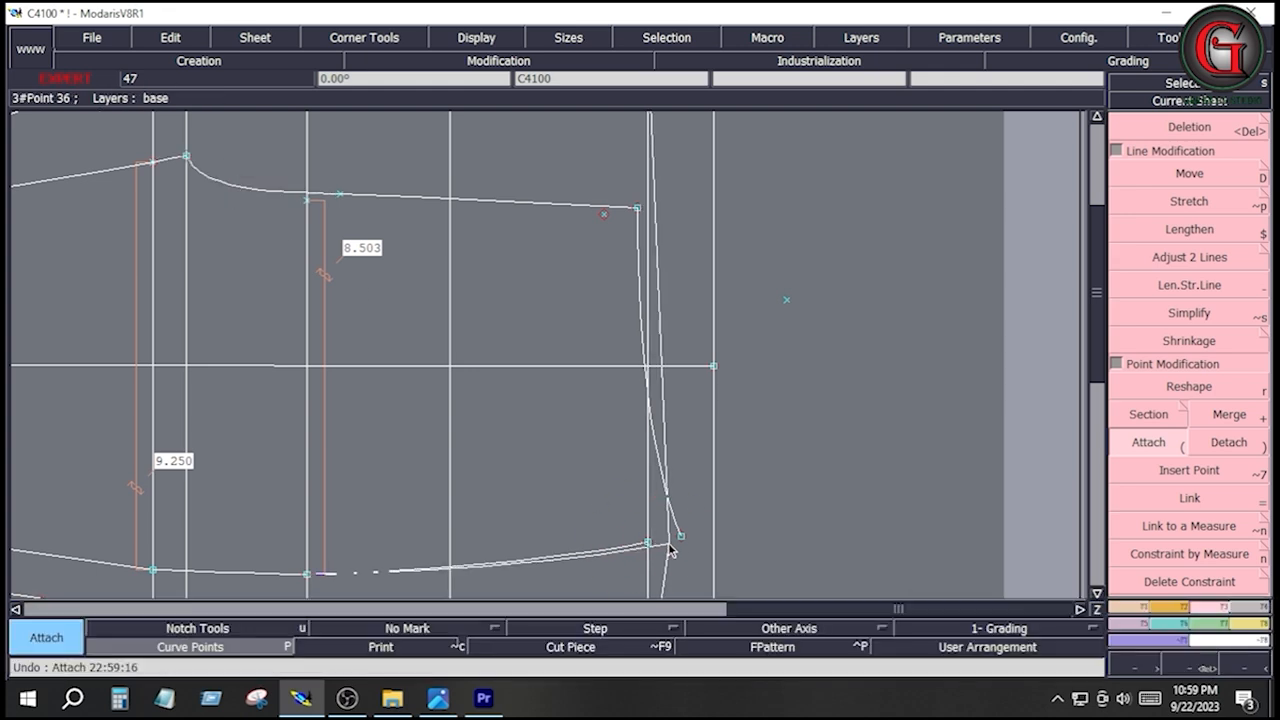
pyautogui.click(680, 540)
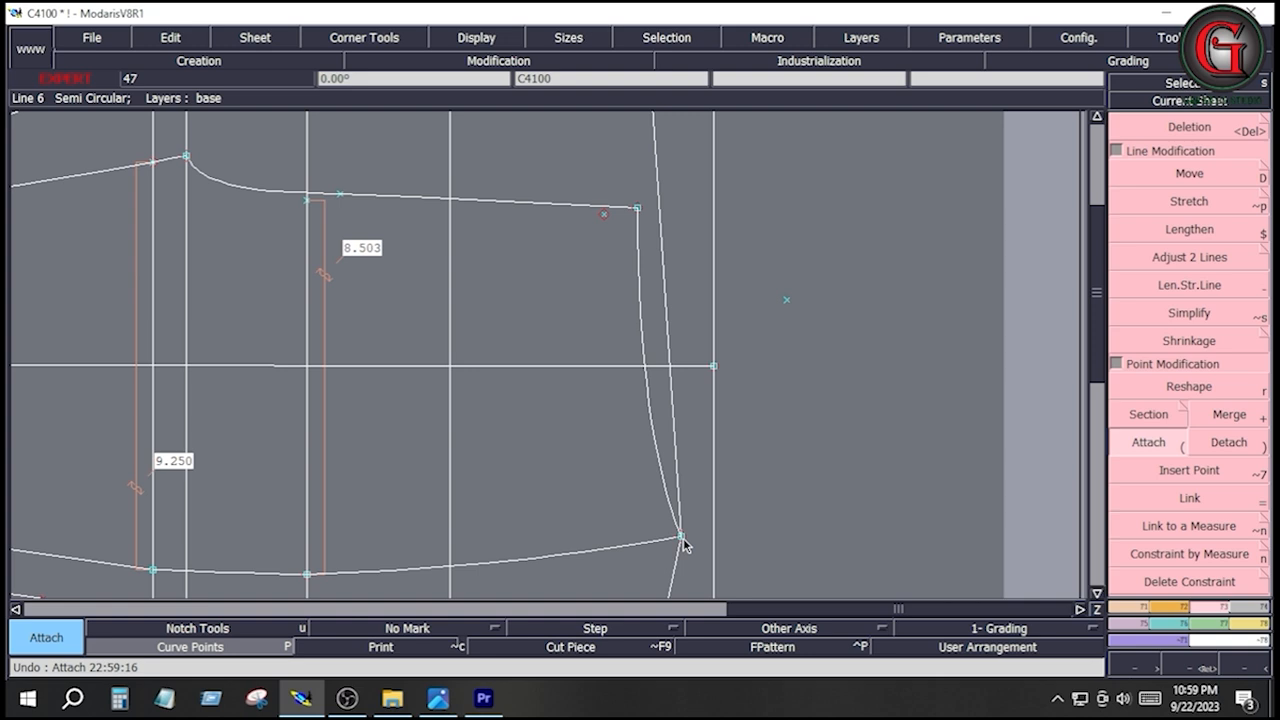
pyautogui.press('Delete')
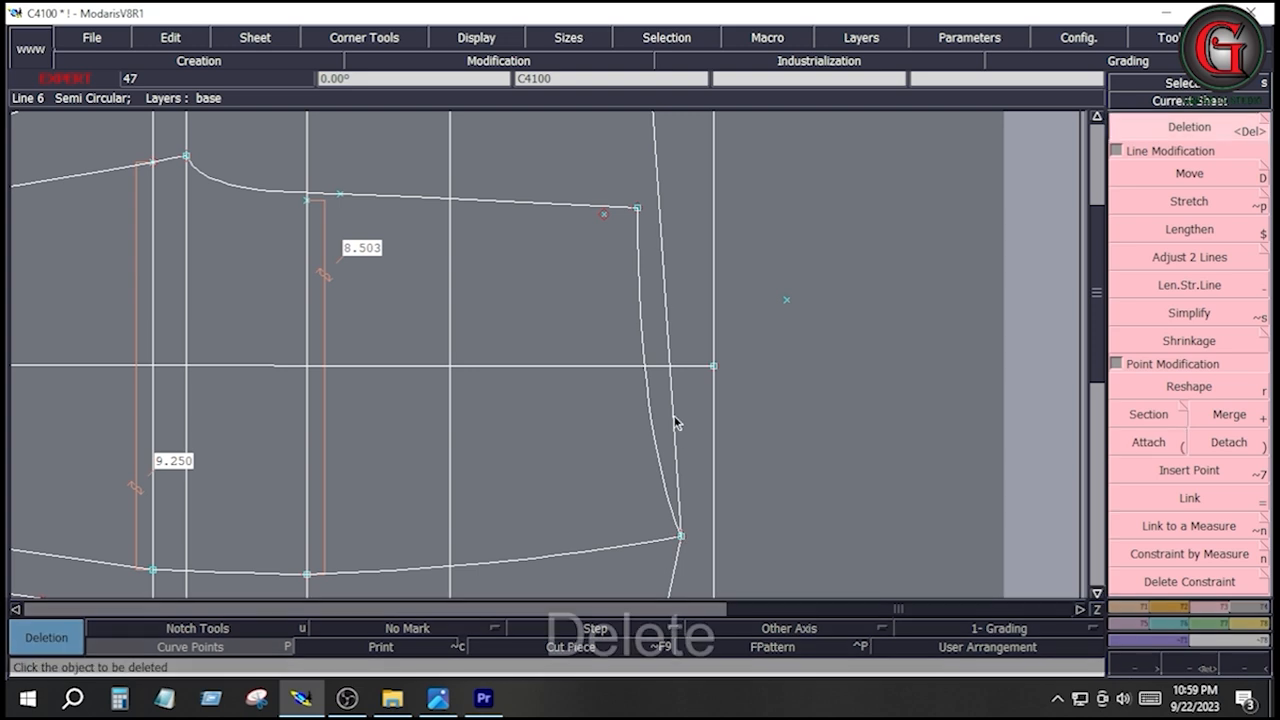
pyautogui.click(674, 422)
pyautogui.click(605, 220)
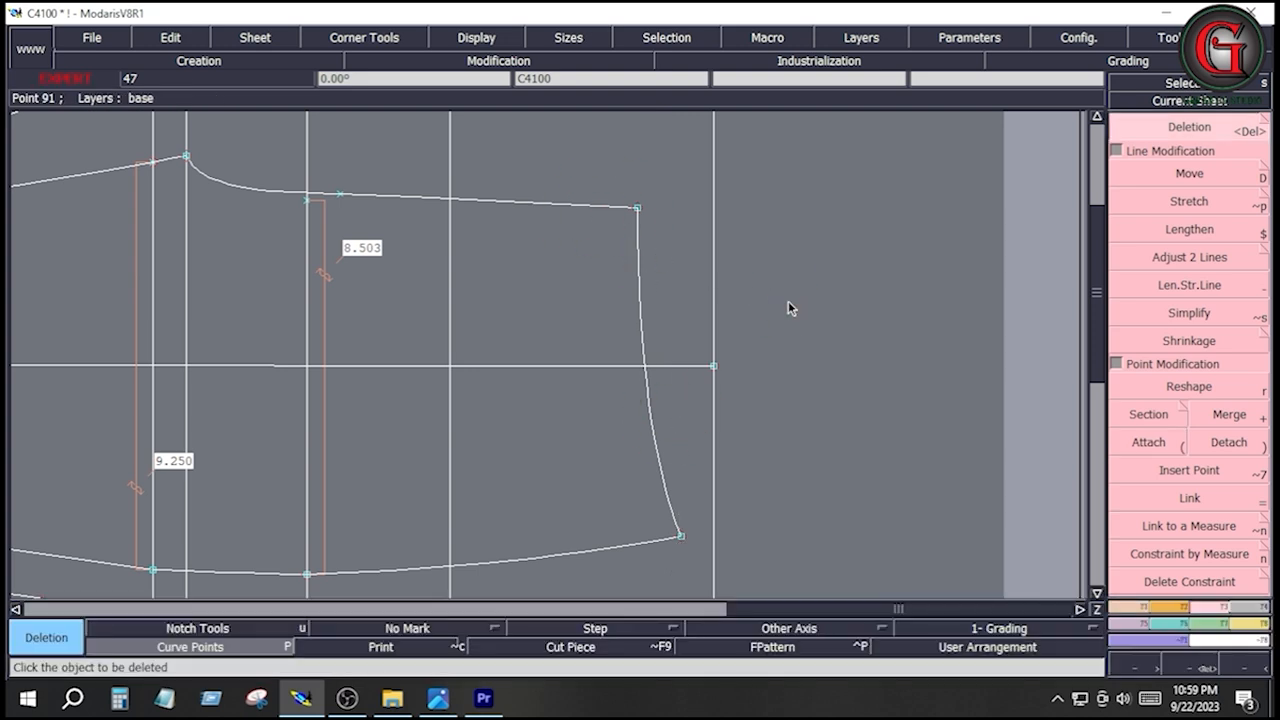
# Inspect the crotch area of the front and back, and open the measurement sheet to check the size L measurements.
pyautogui.press('Home')
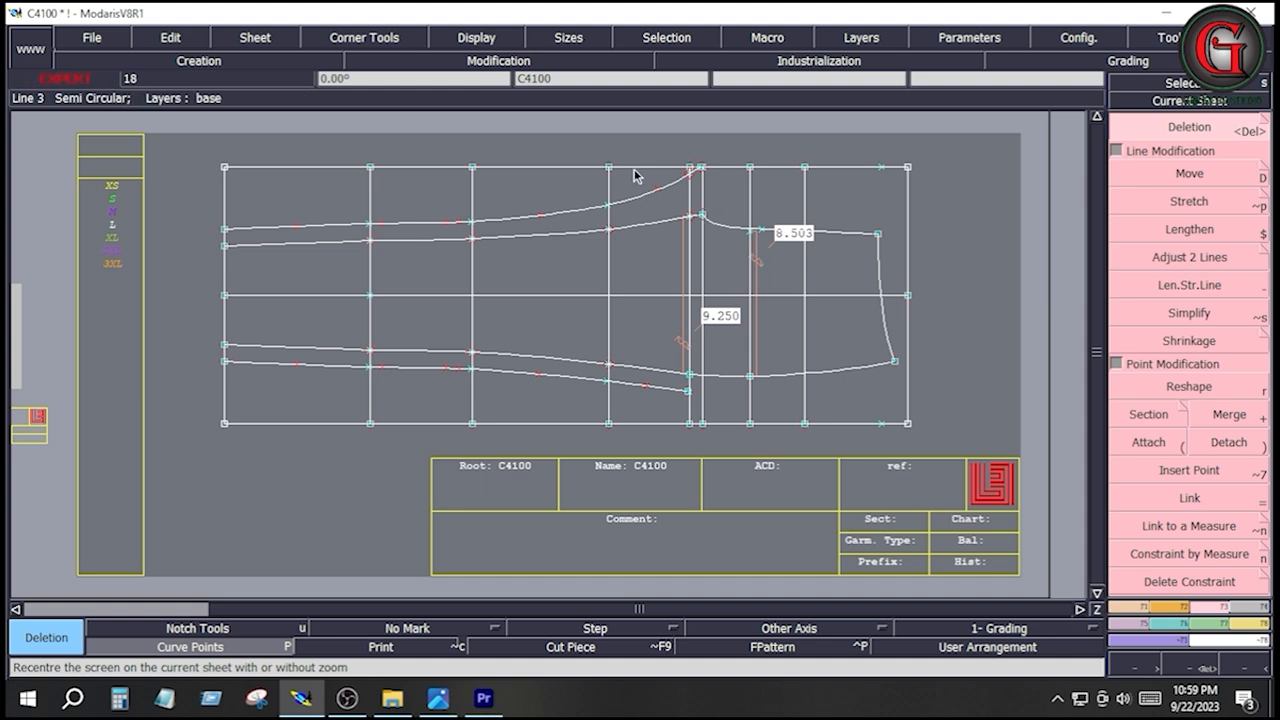
pyautogui.press('Return')
pyautogui.moveTo(556, 138); pyautogui.dragTo(743, 277)
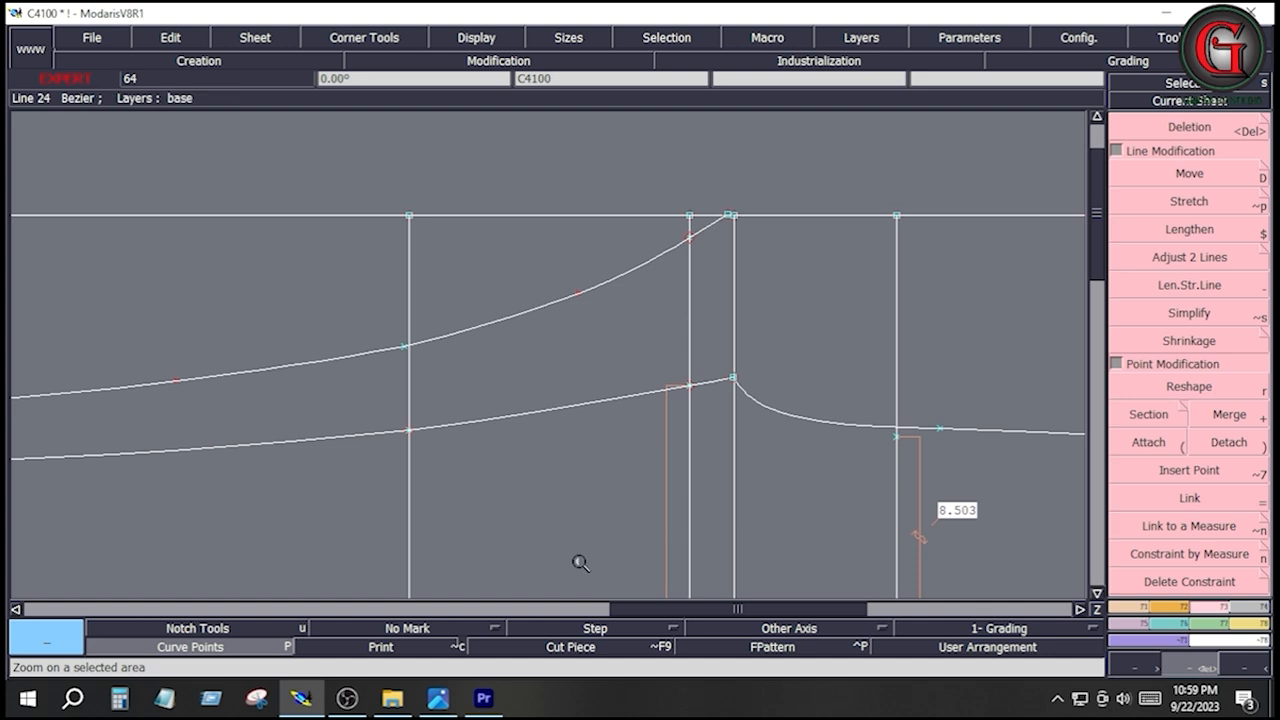
pyautogui.click(440, 700)
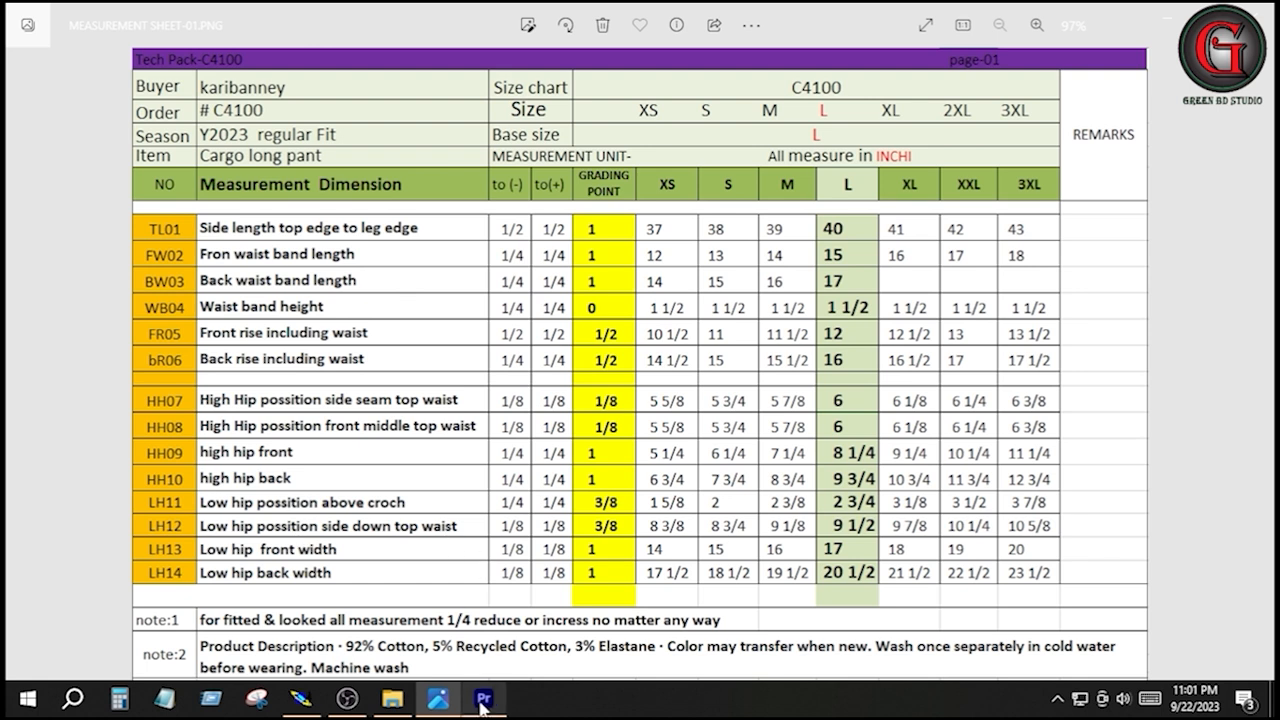
# Switch back to Modaris and add dynamic length measures along the front and back inseams between the leg hem and the crotch.
pyautogui.moveTo(482, 704)
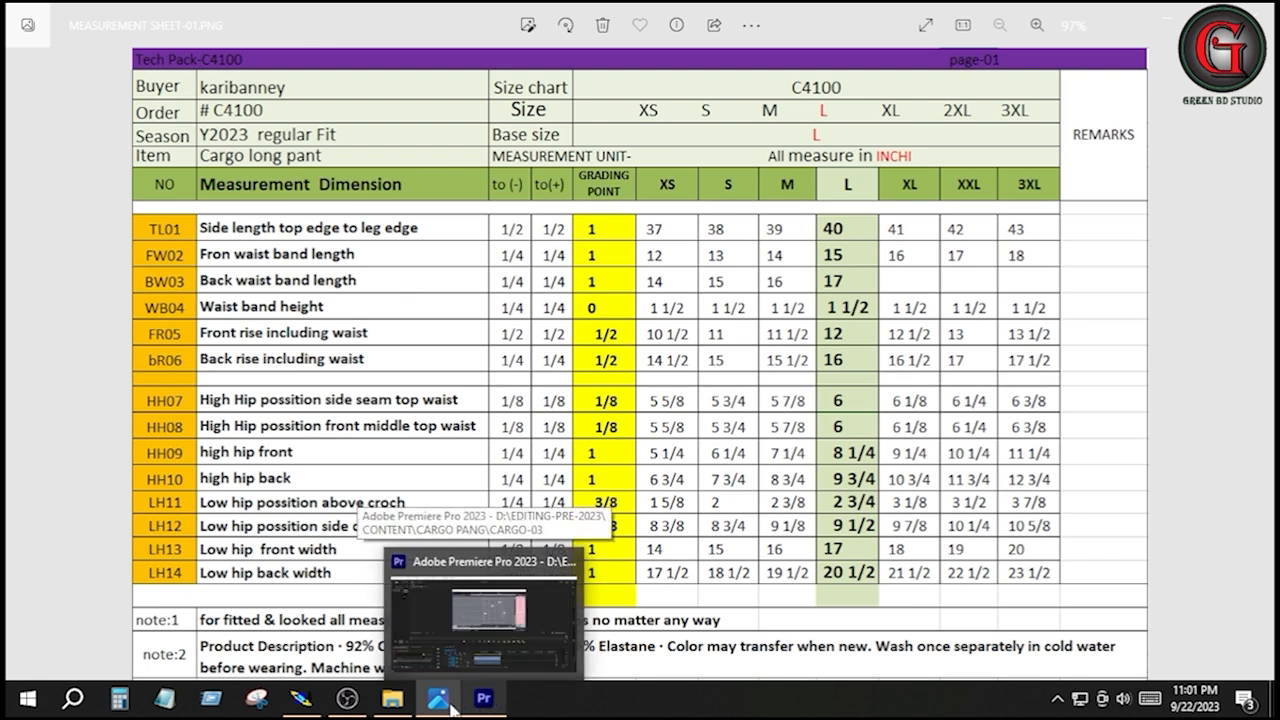
pyautogui.click(301, 700)
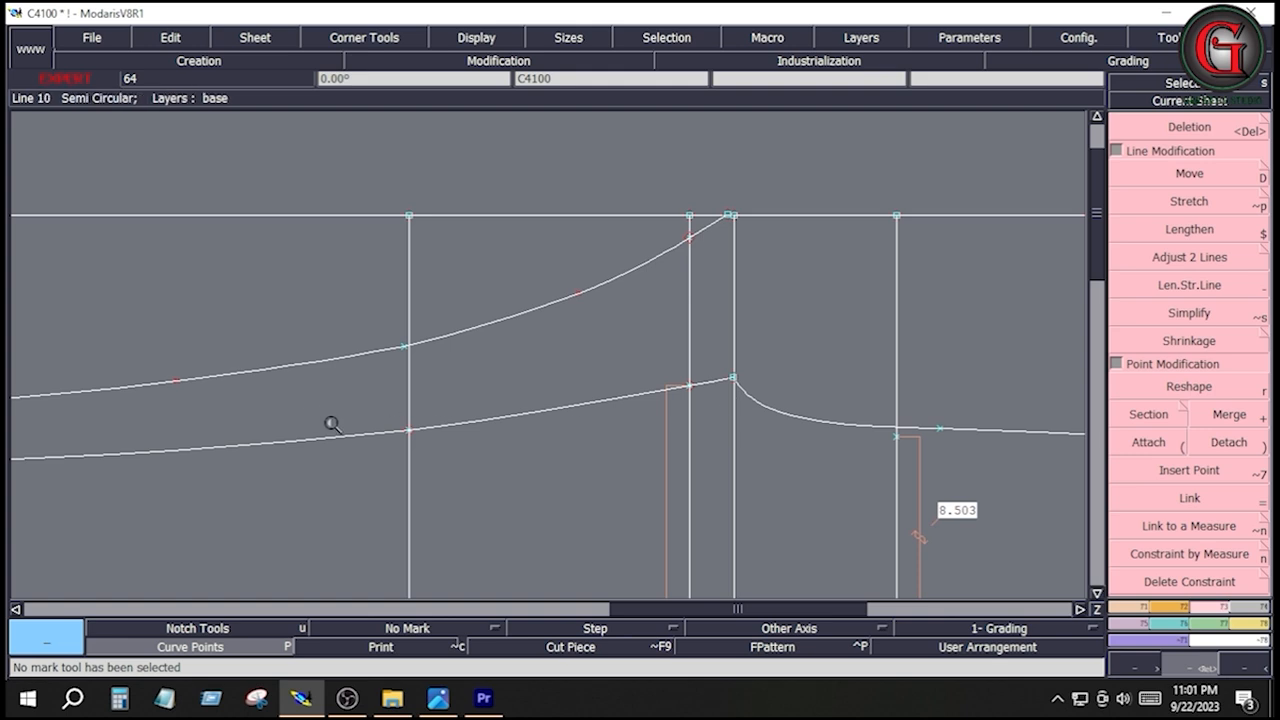
pyautogui.press('Home')
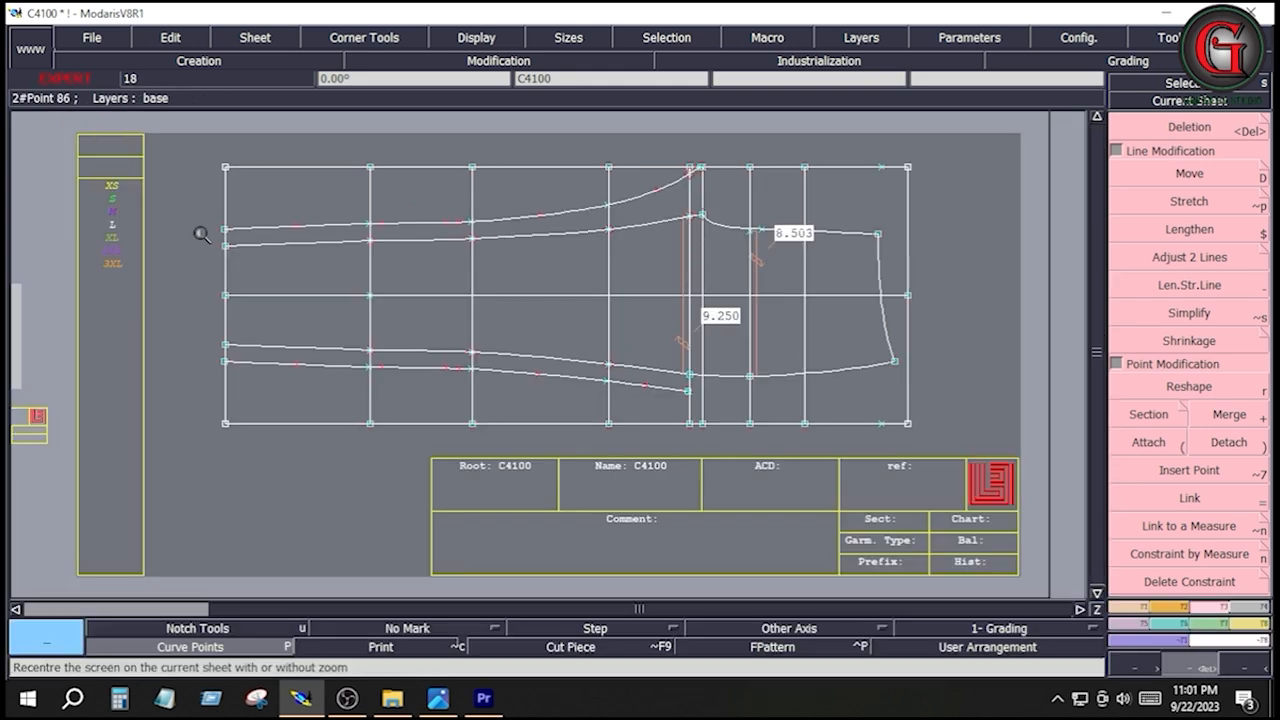
pyautogui.click(1254, 625)
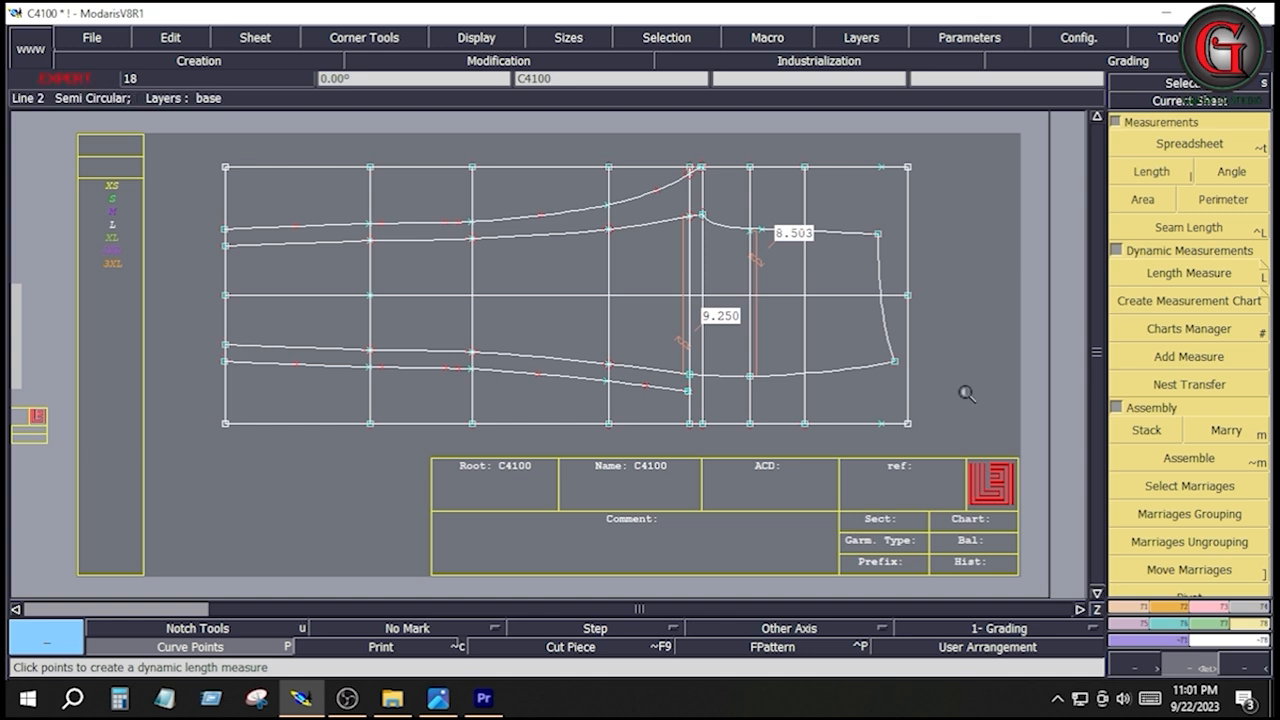
pyautogui.click(1245, 276)
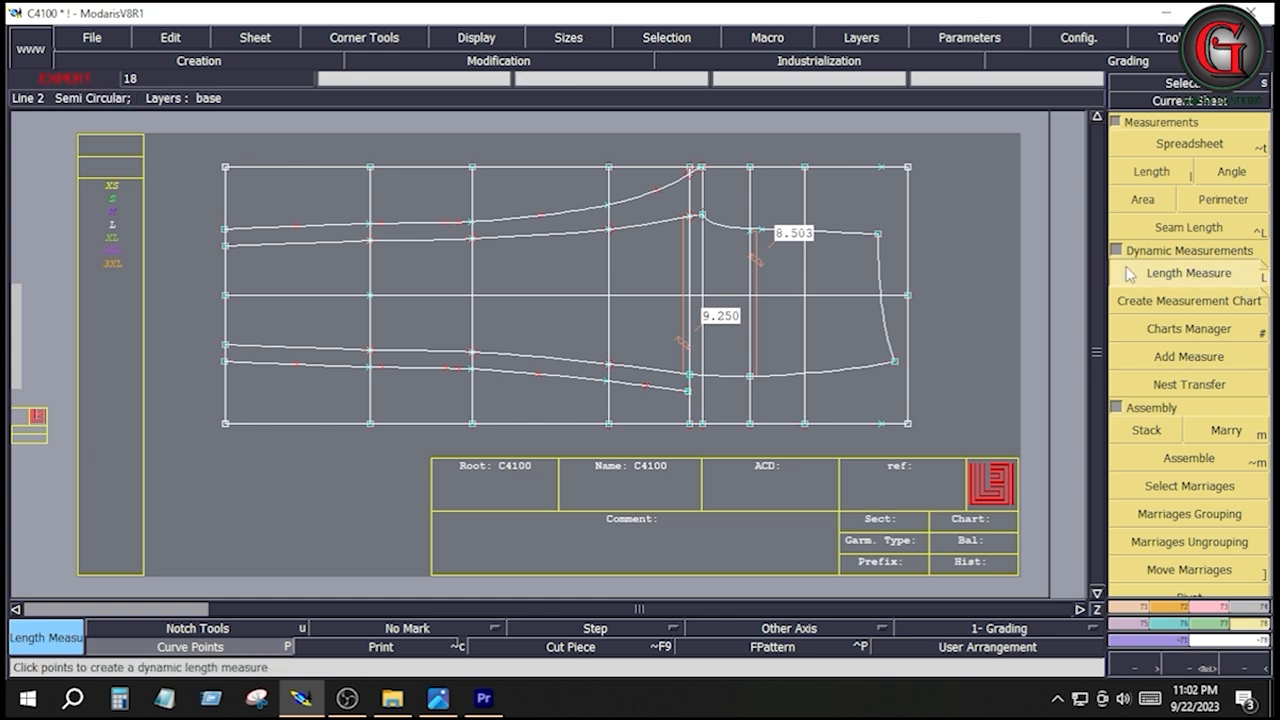
pyautogui.click(703, 218)
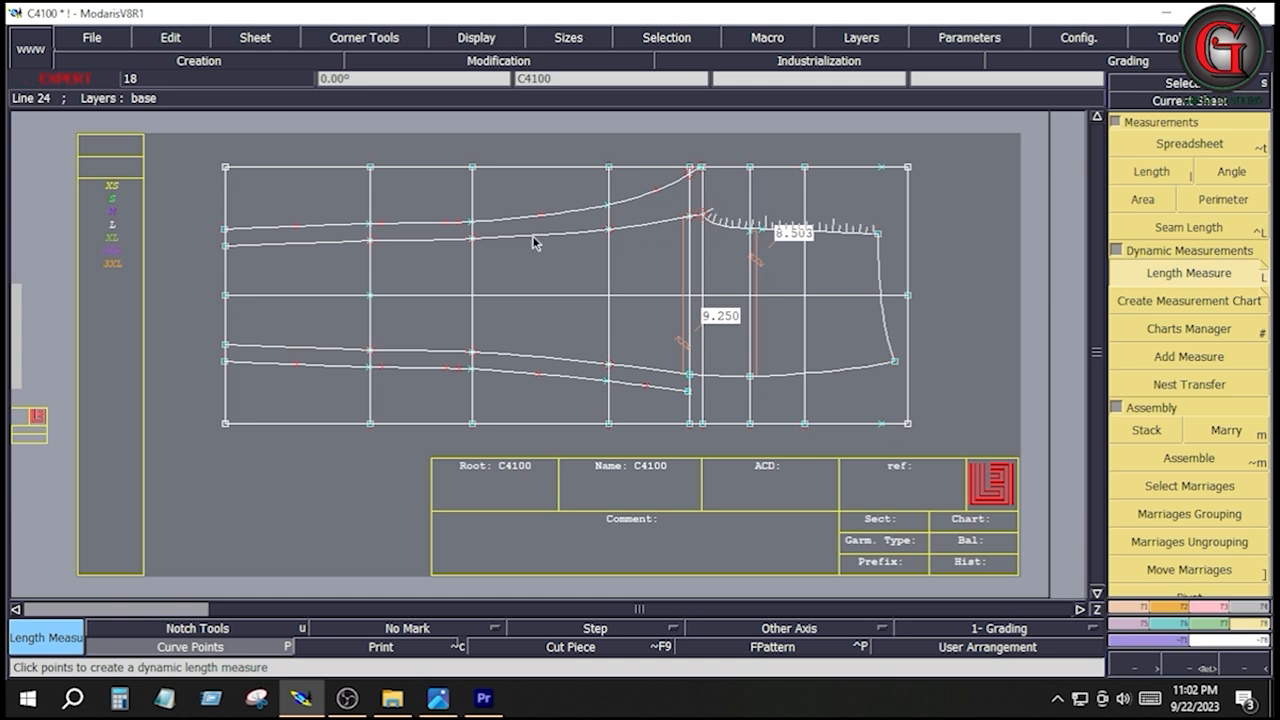
pyautogui.press('space')
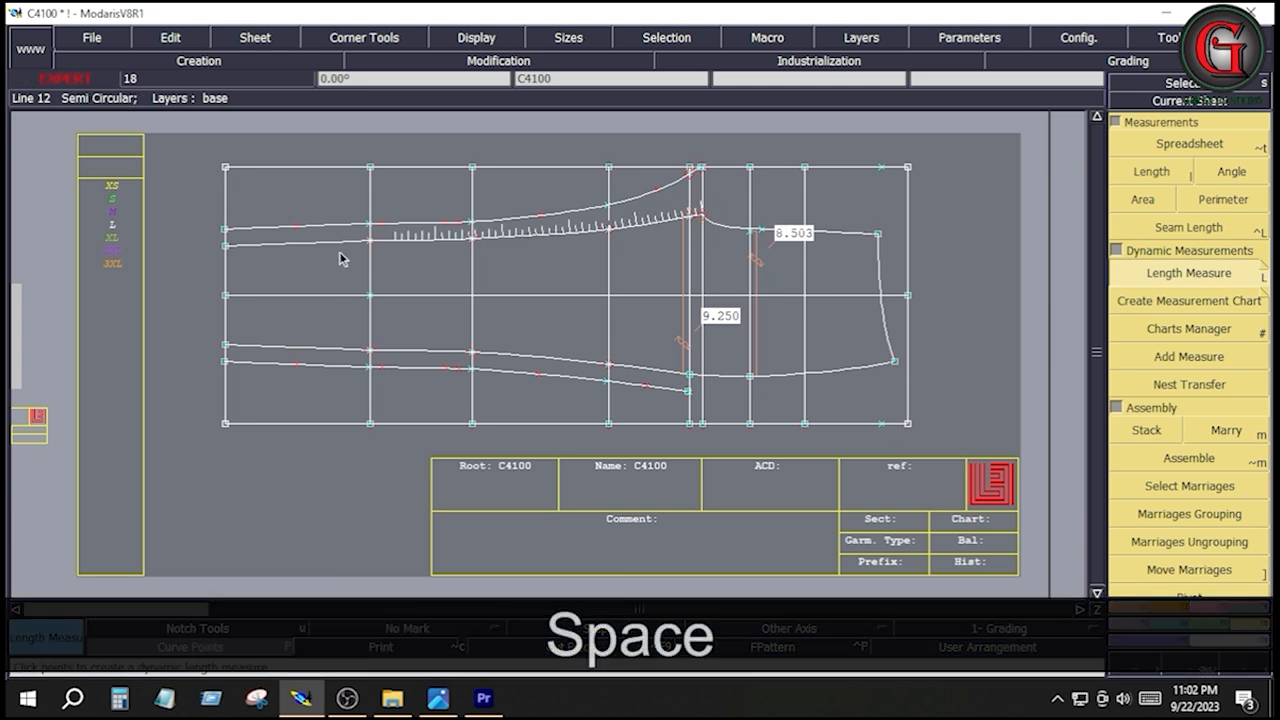
pyautogui.click(225, 247)
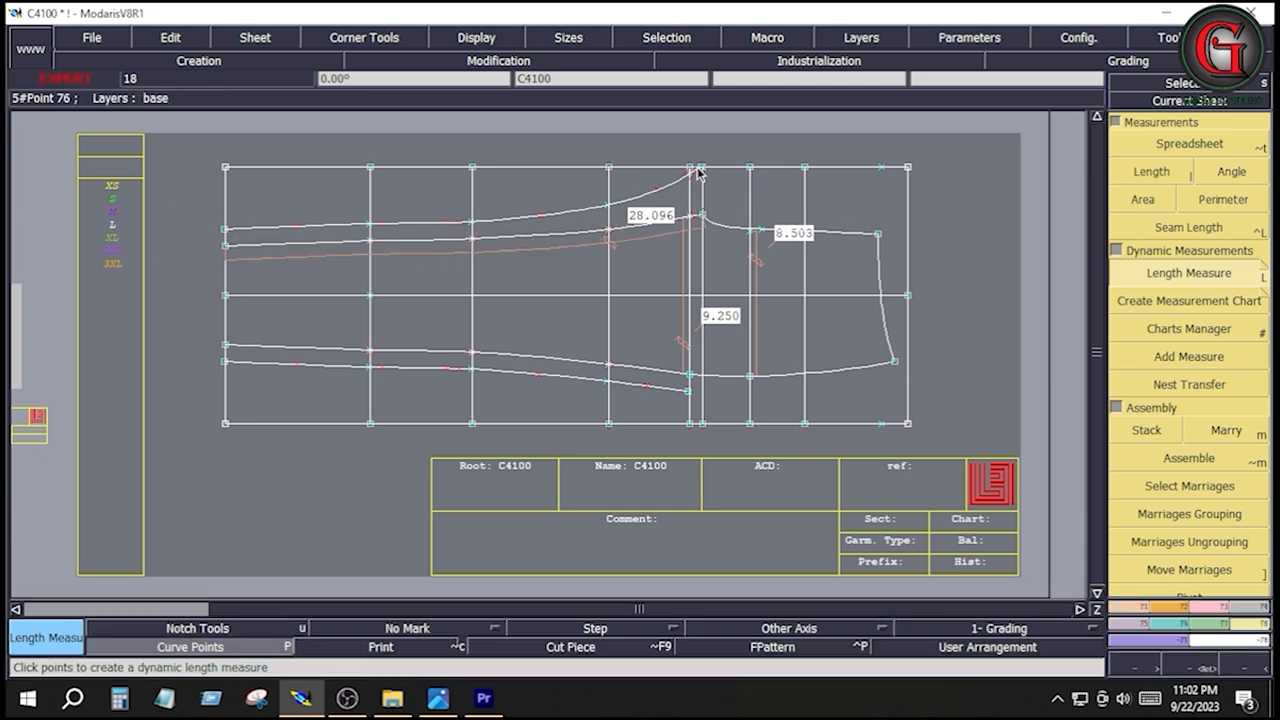
pyautogui.click(225, 230)
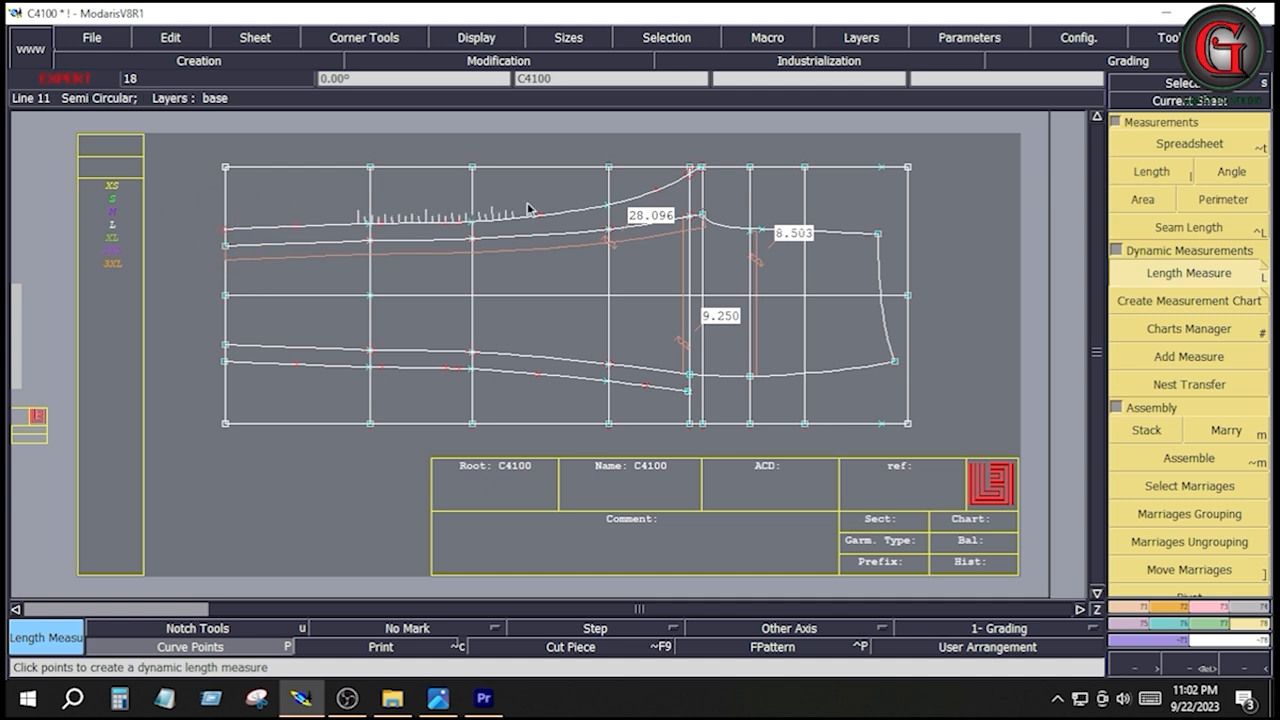
pyautogui.click(703, 168)
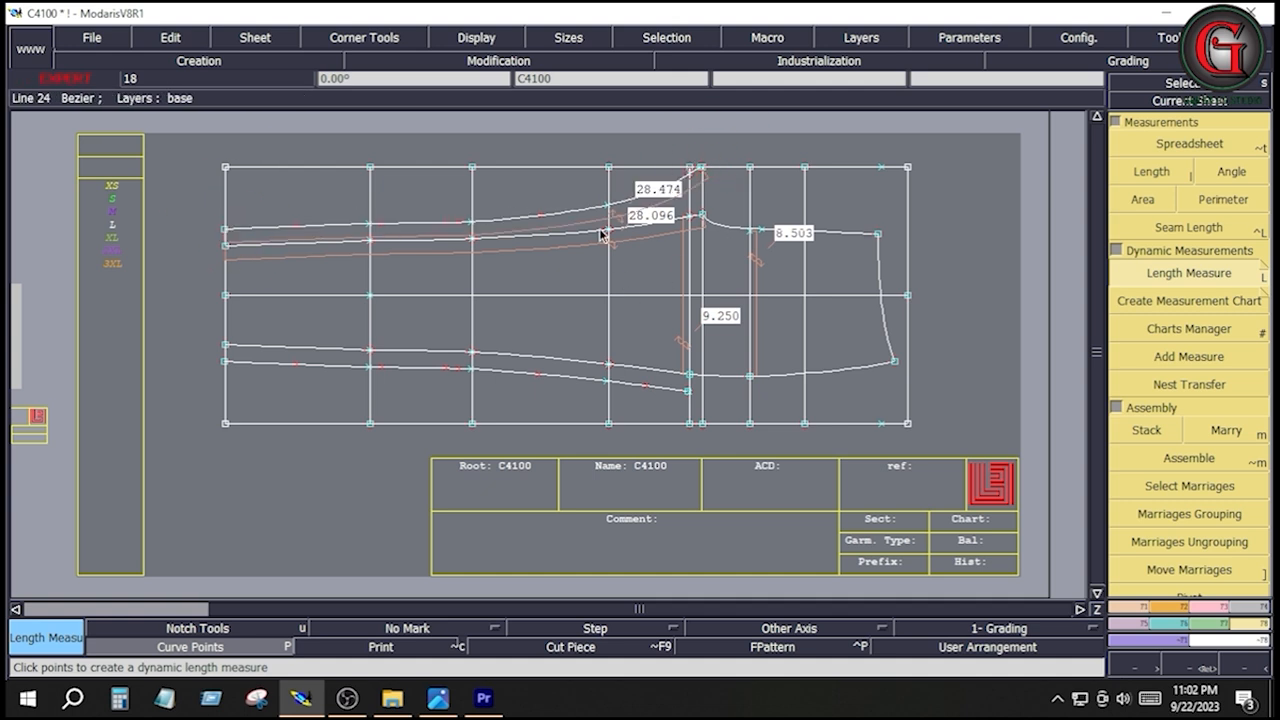
pyautogui.press('Return')
pyautogui.moveTo(542, 140); pyautogui.dragTo(757, 269)
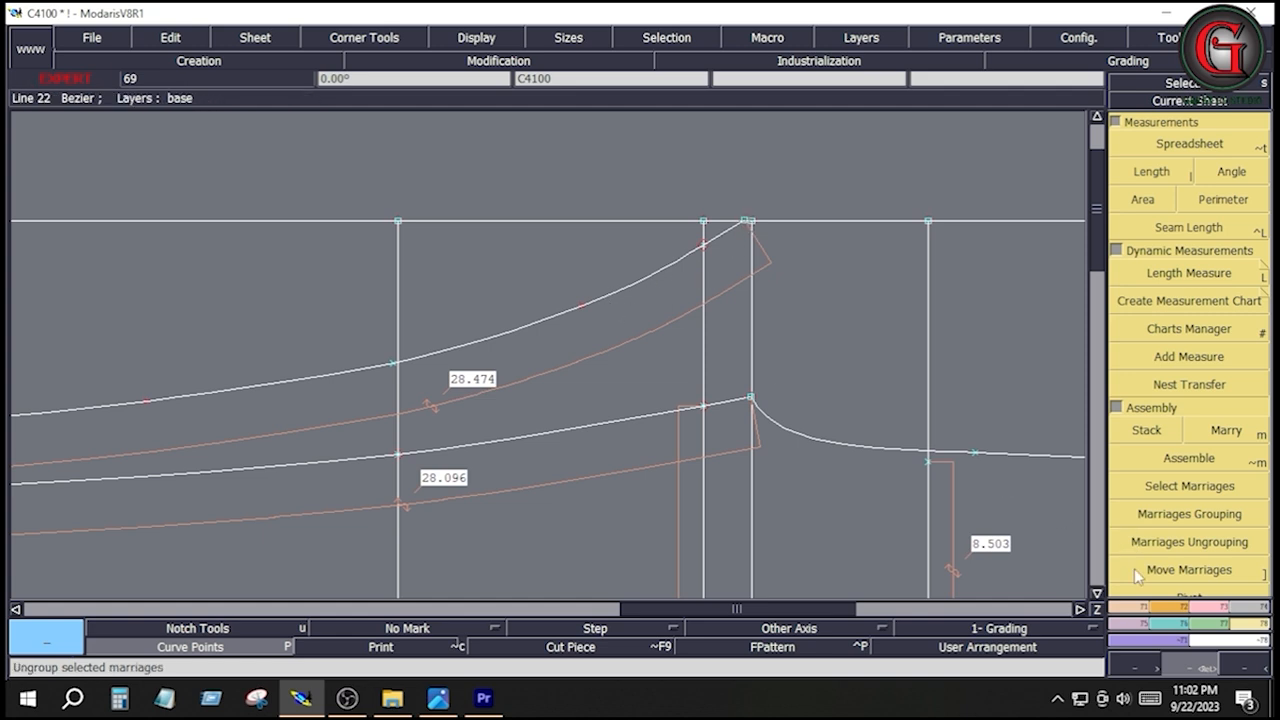
pyautogui.click(1216, 608)
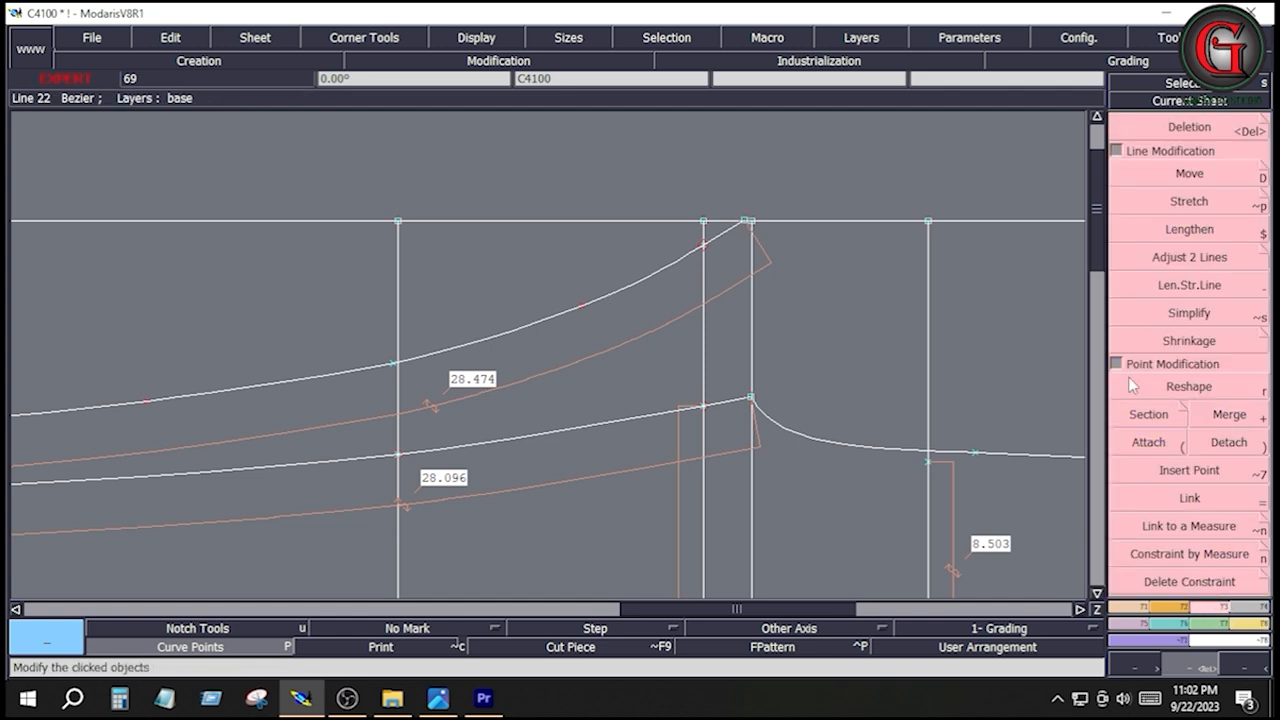
pyautogui.click(1188, 386)
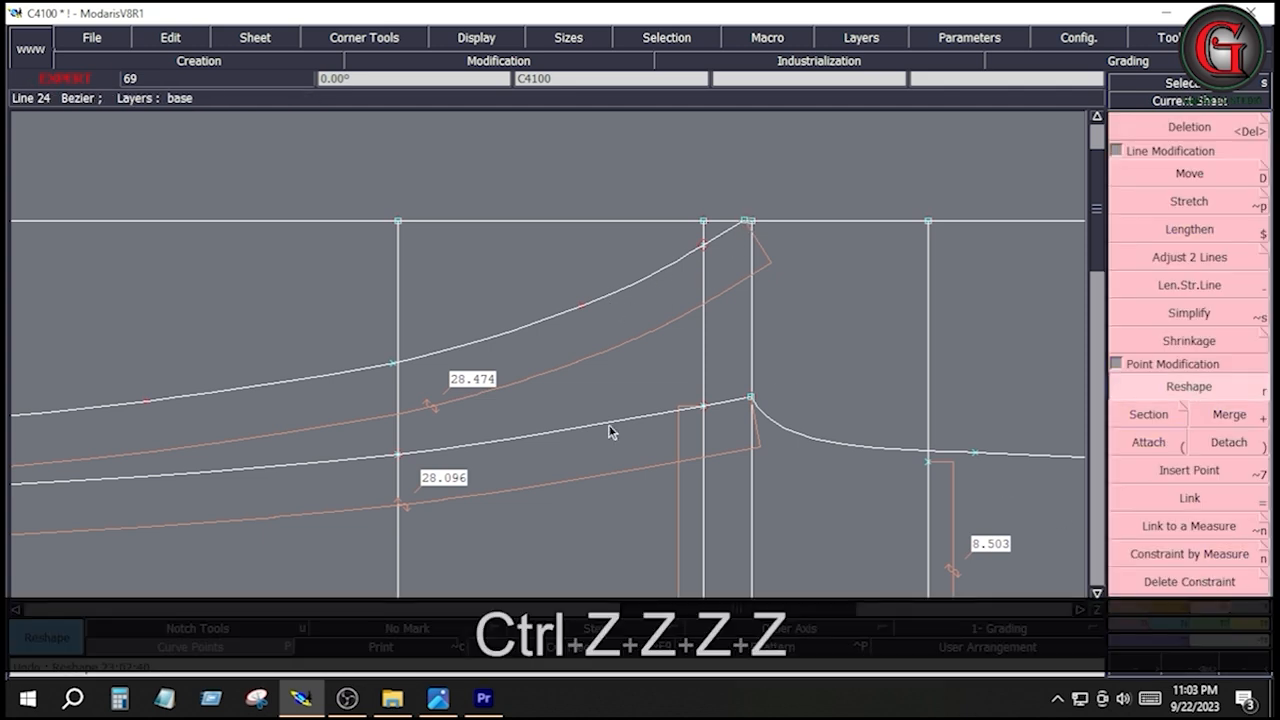
pyautogui.press('Home')
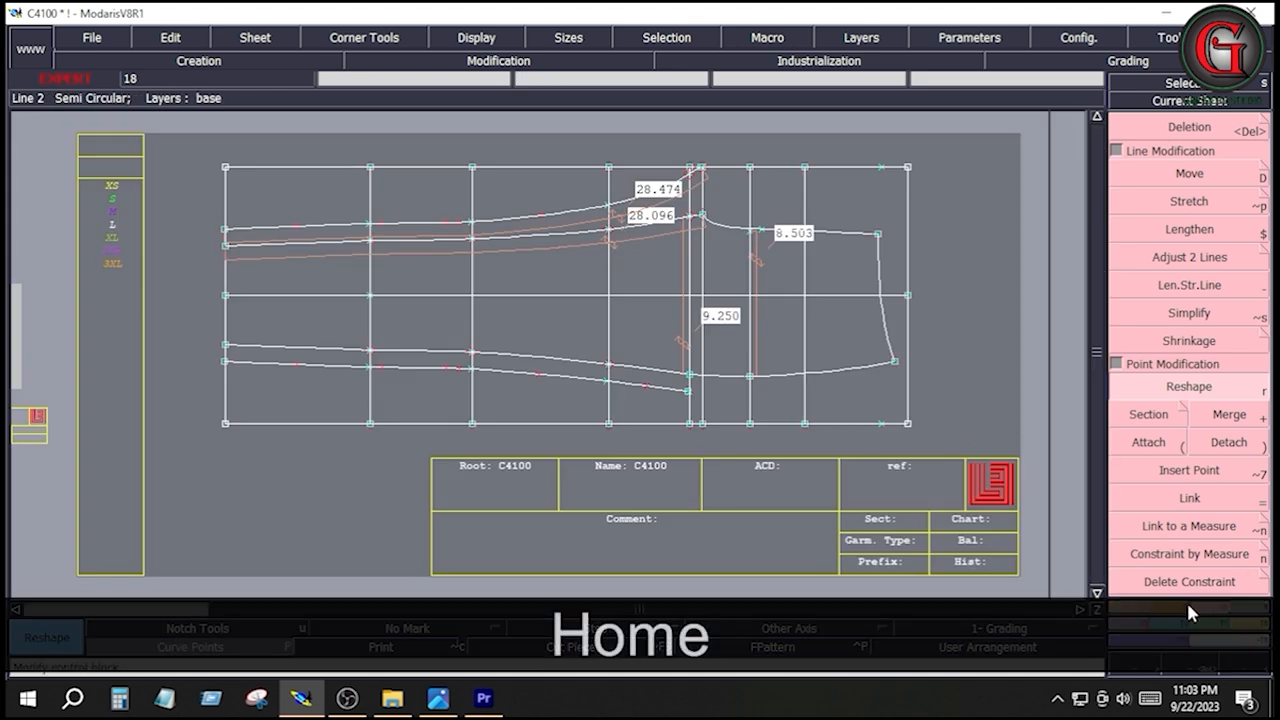
# Place a developed point on the back inseam at a curve length of 28.096 inches from the leg hem.
pyautogui.click(1133, 606)
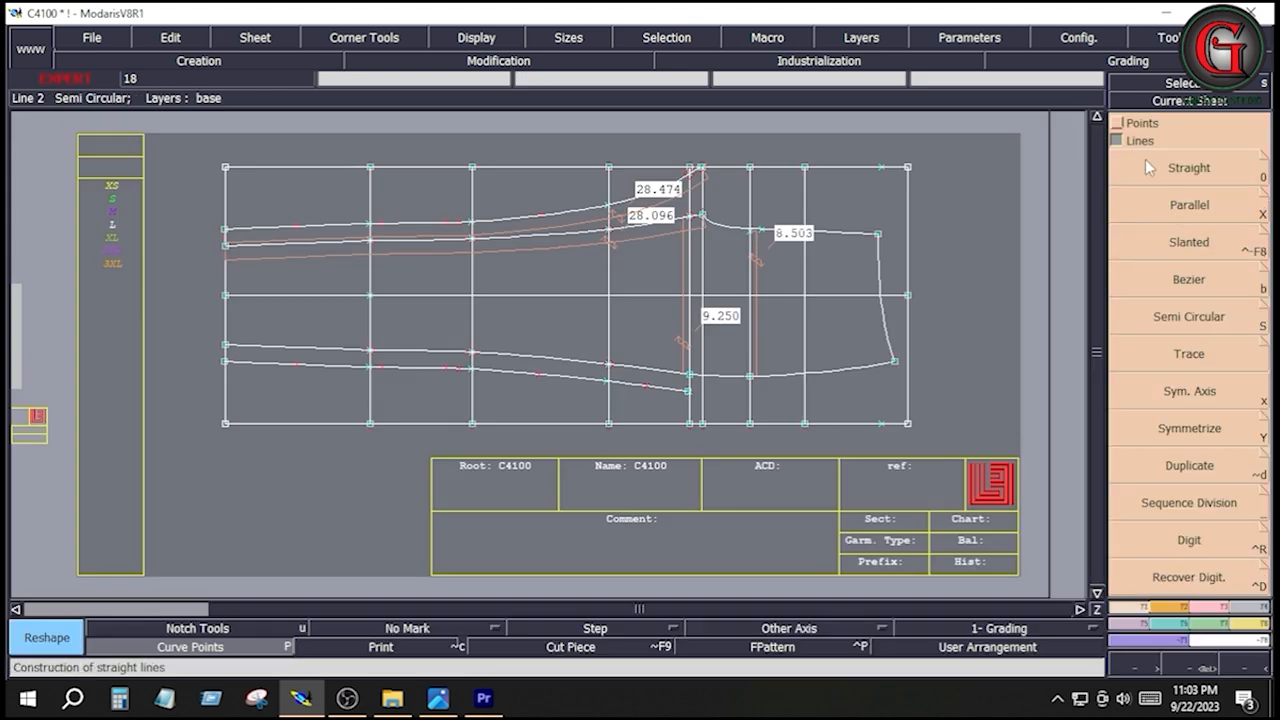
pyautogui.click(1116, 124)
pyautogui.click(1189, 173)
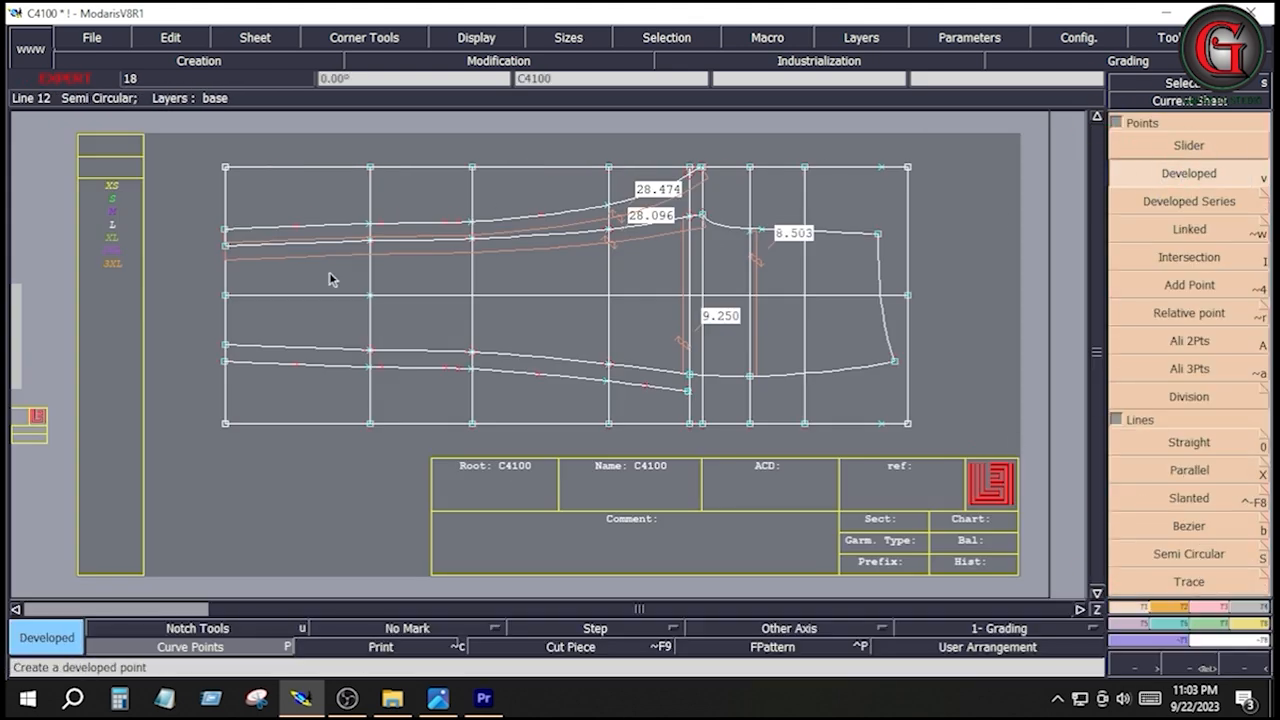
pyautogui.click(224, 233)
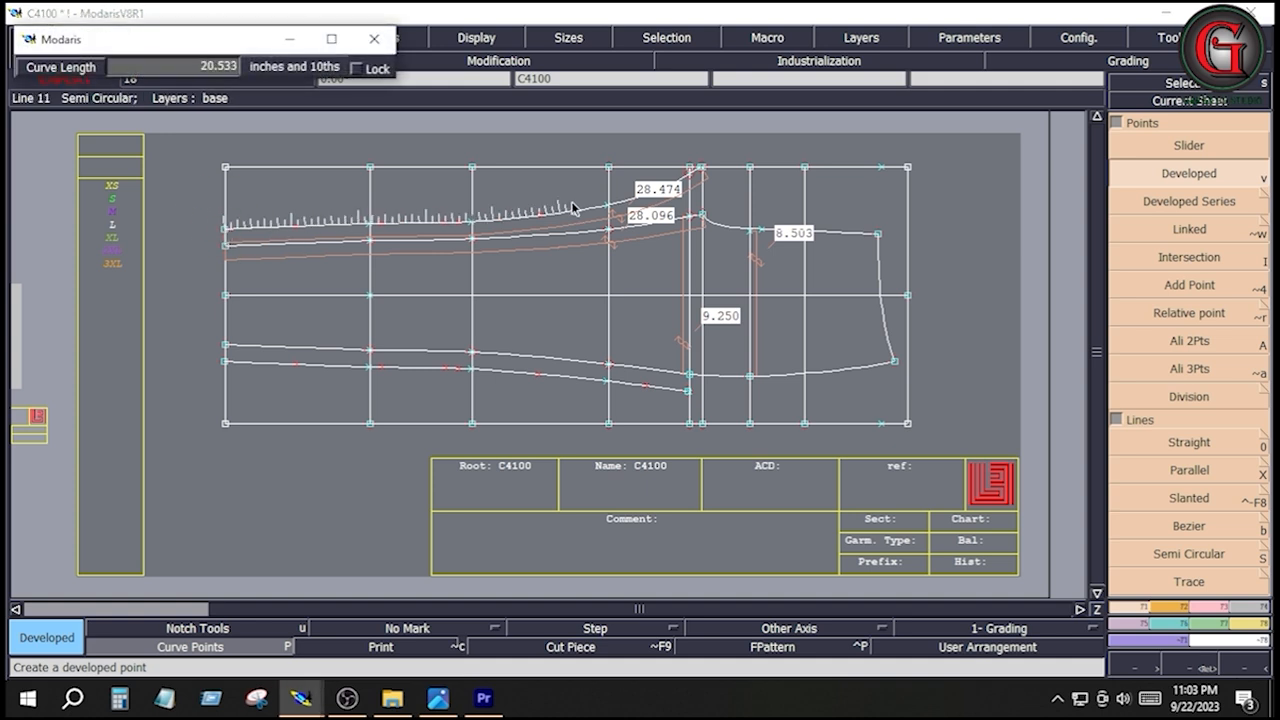
pyautogui.press('Down')
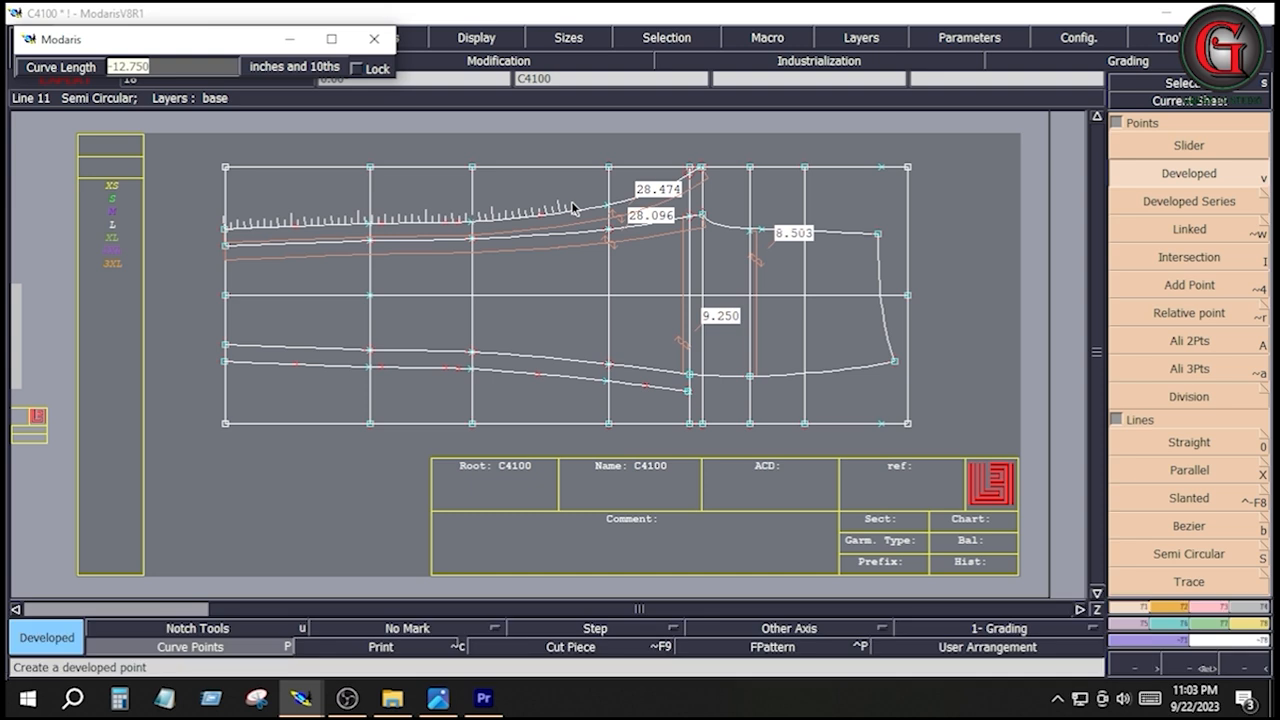
pyautogui.write('28')
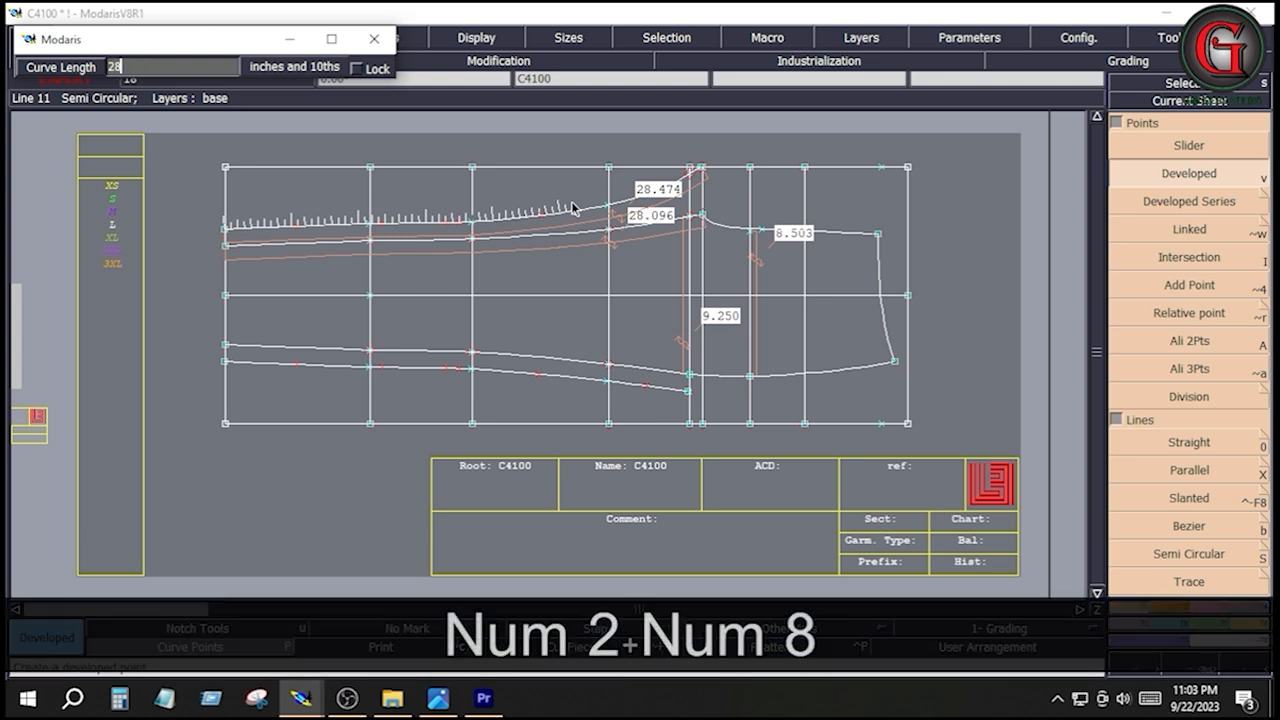
pyautogui.write('.0')
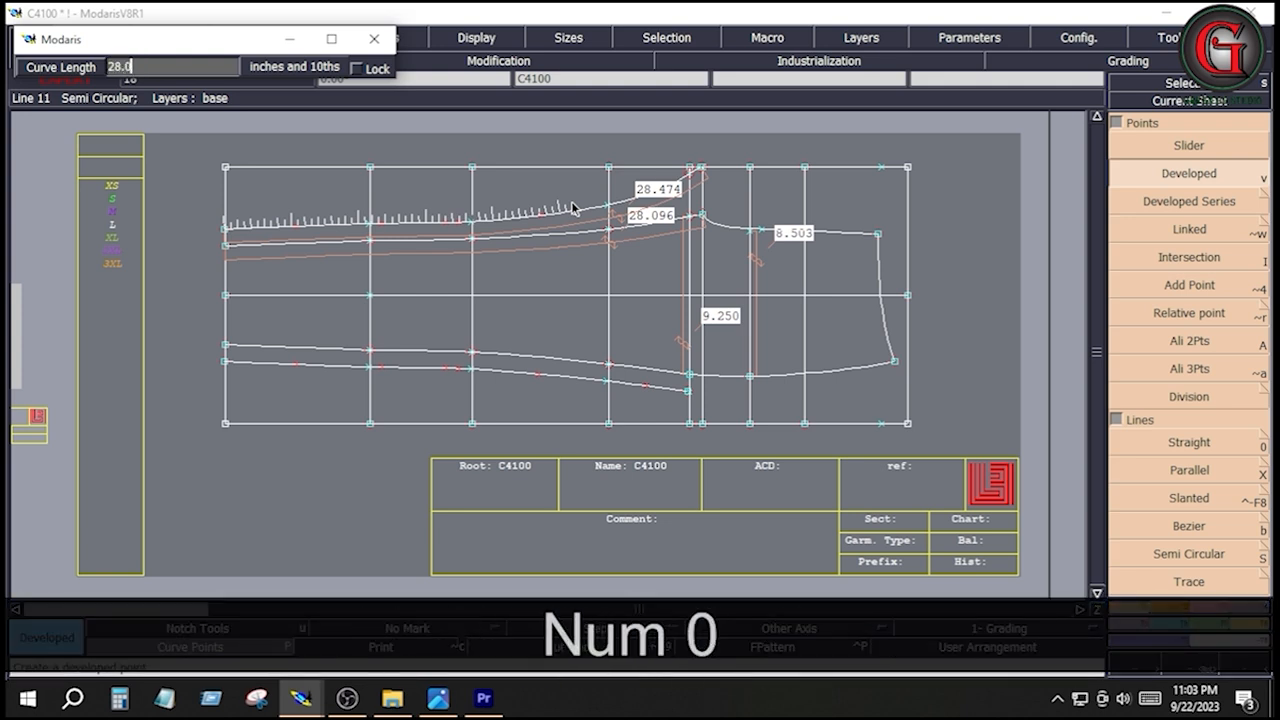
pyautogui.write('96')
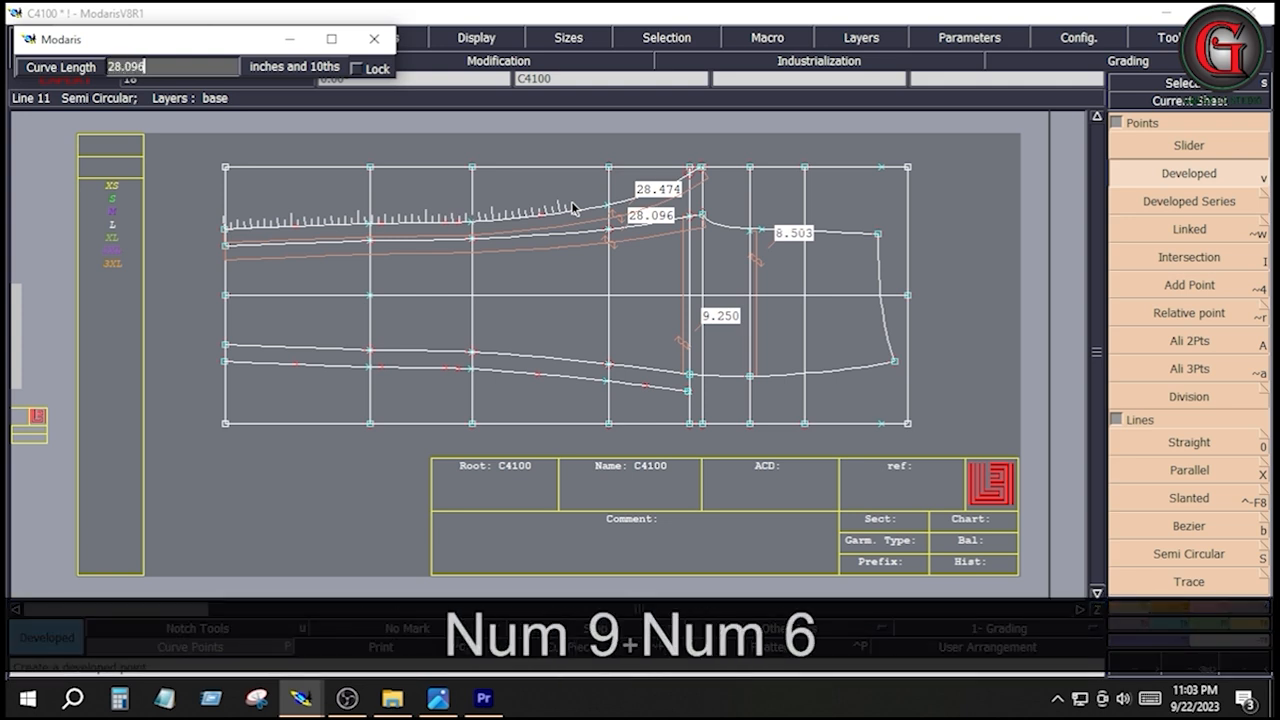
pyautogui.press('Return')
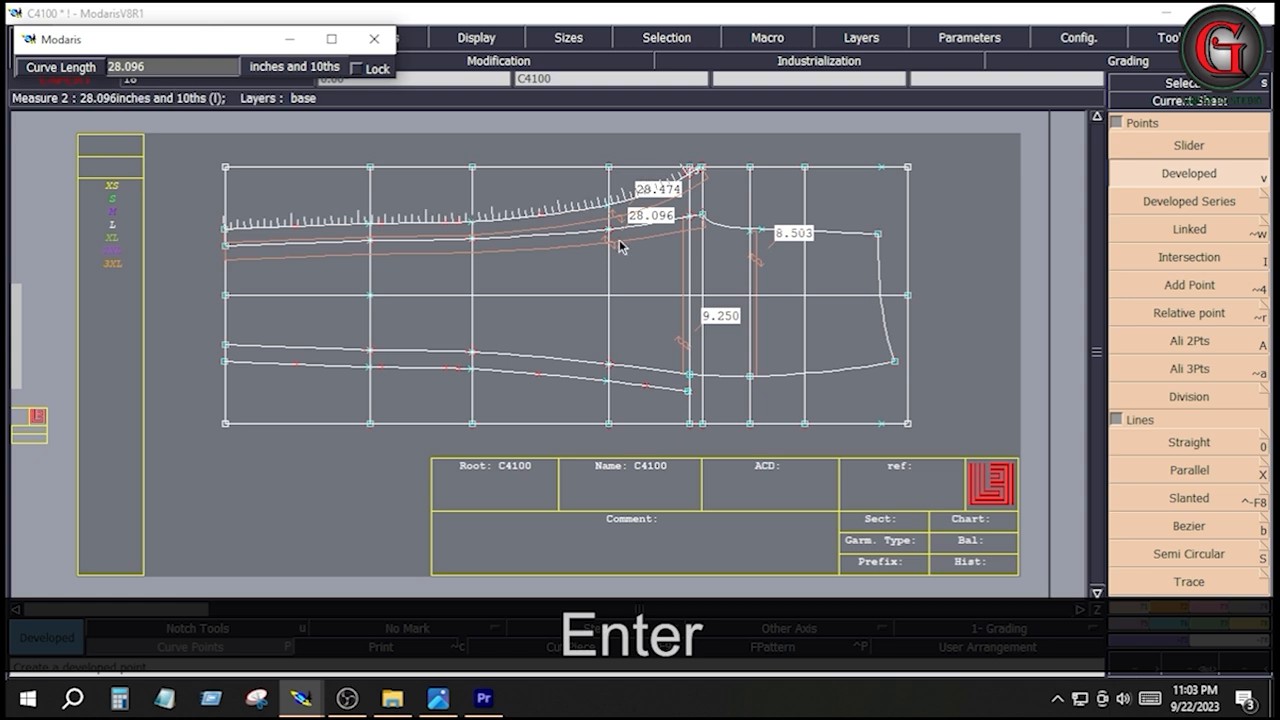
pyautogui.click(736, 206)
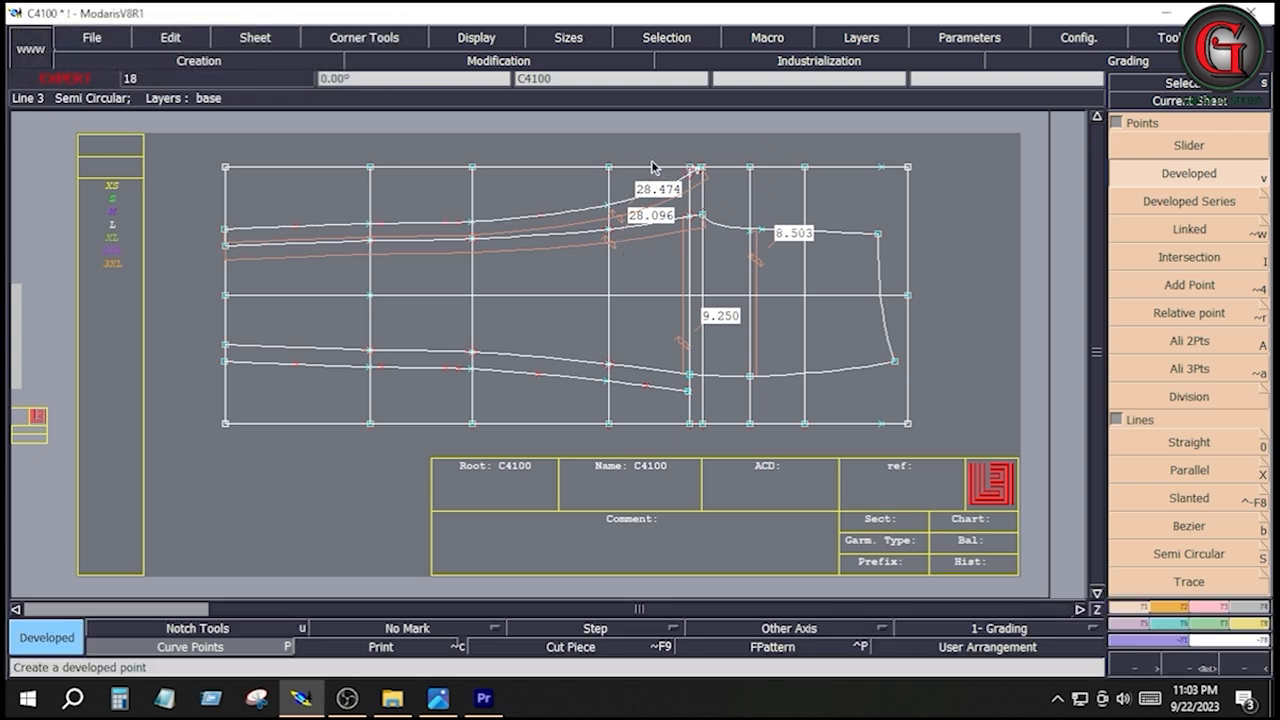
# Insert the developed point into the back inseam curve near the crotch as a curve point.
pyautogui.press('Return')
pyautogui.moveTo(618, 136); pyautogui.dragTo(751, 245)
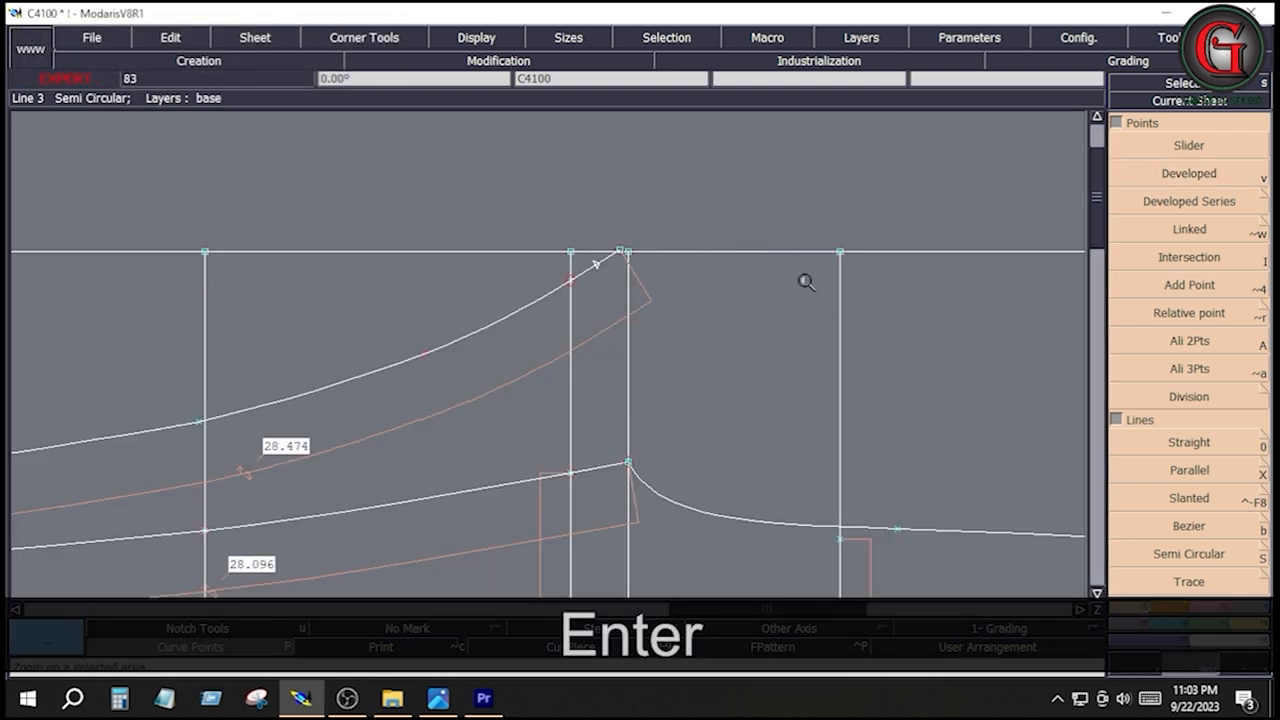
pyautogui.click(1210, 607)
pyautogui.click(1180, 469)
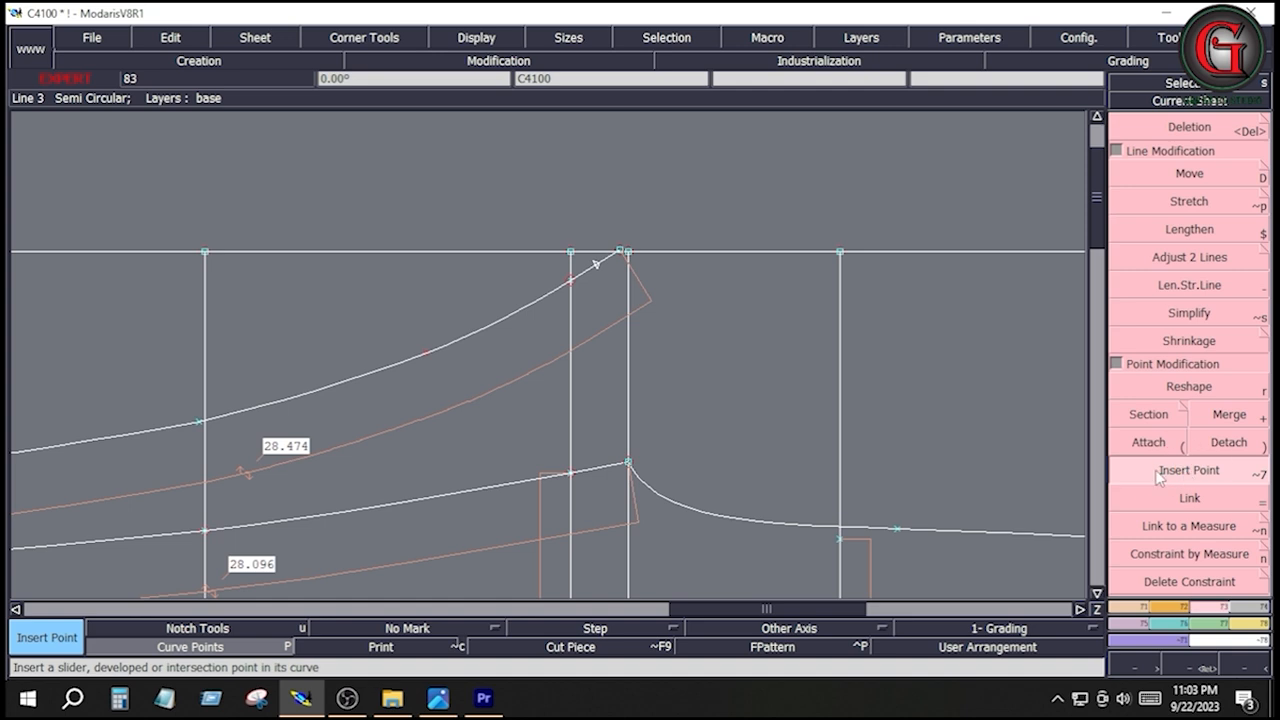
pyautogui.click(596, 264)
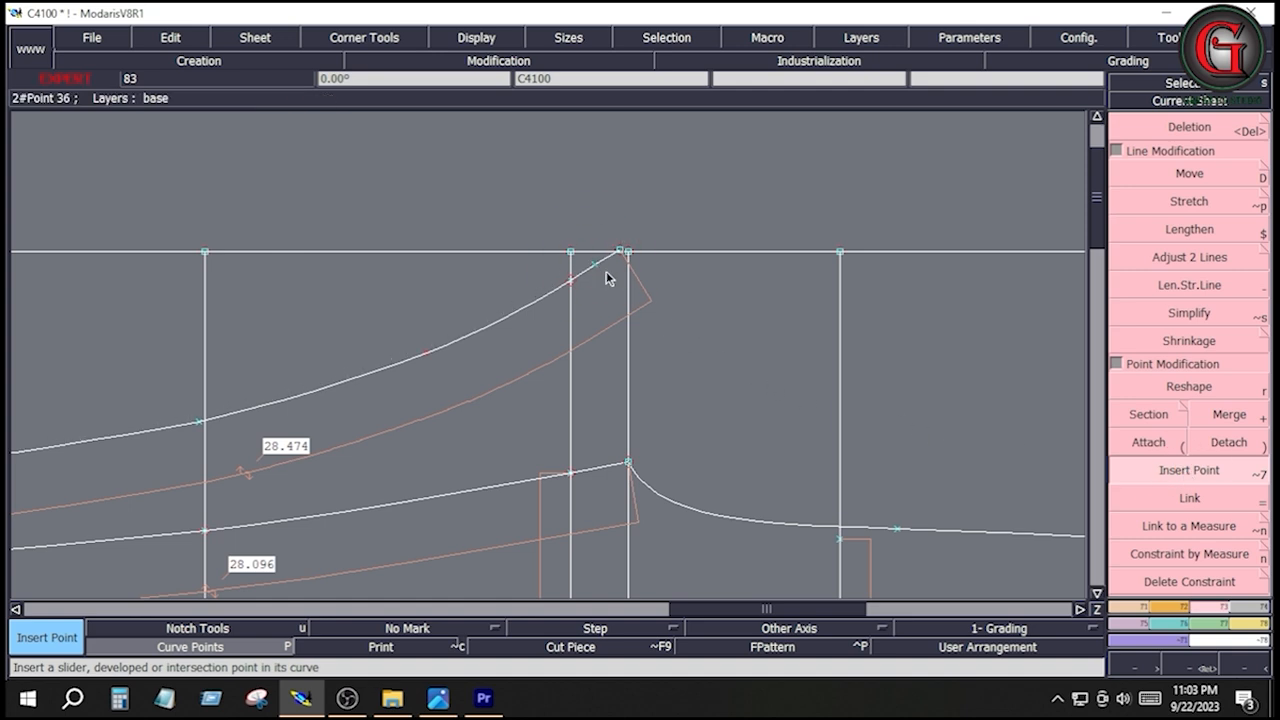
# Section the back inseam curve at the inserted point near the crotch.
pyautogui.click(1119, 416)
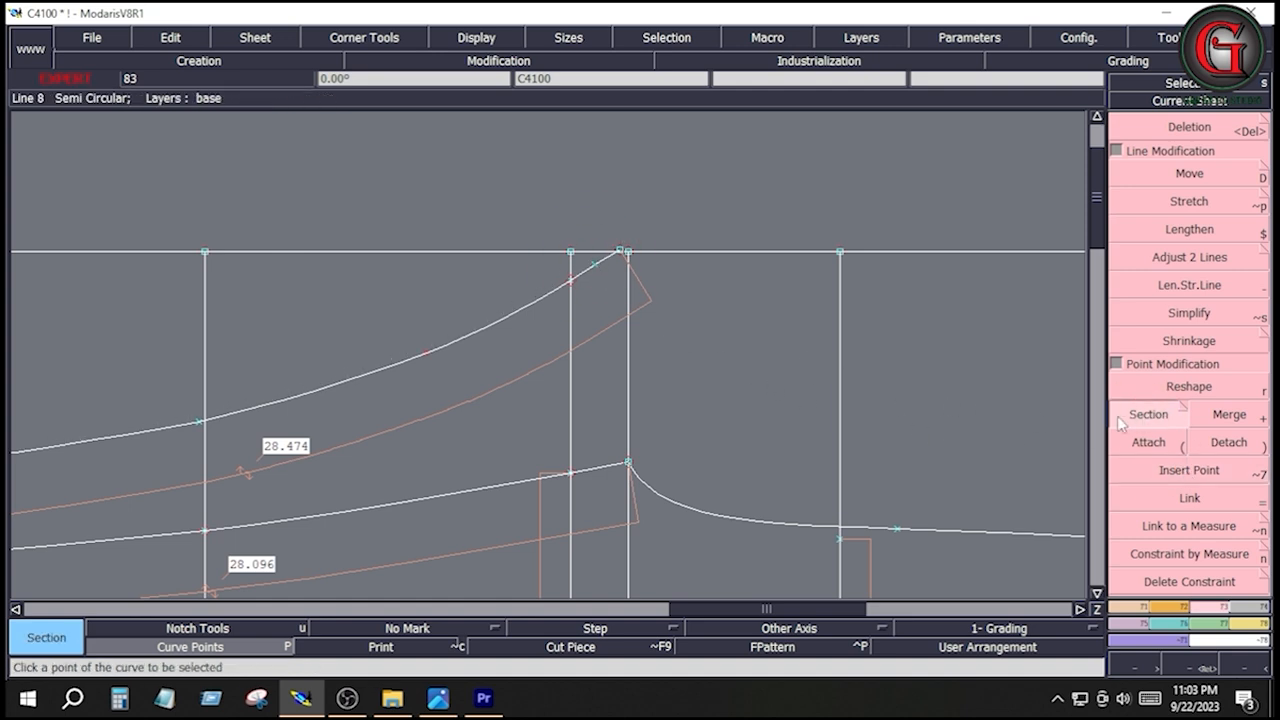
pyautogui.click(600, 266)
pyautogui.click(738, 408)
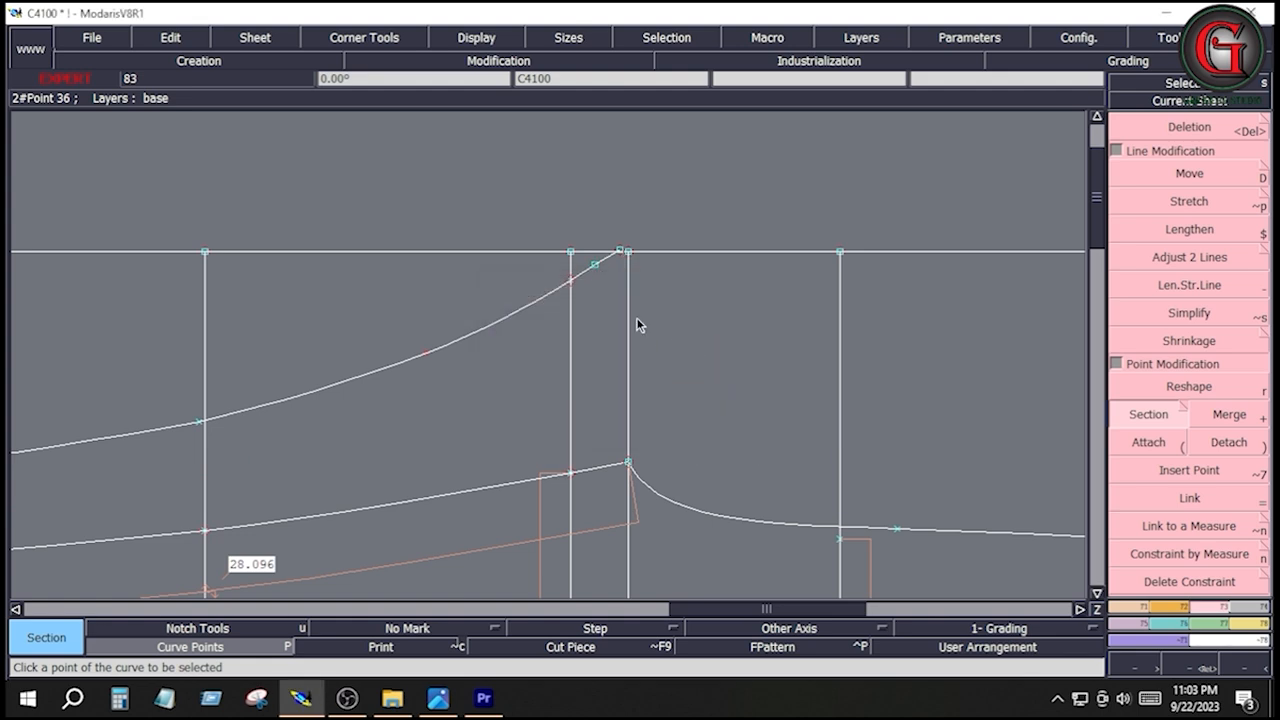
pyautogui.press('Return')
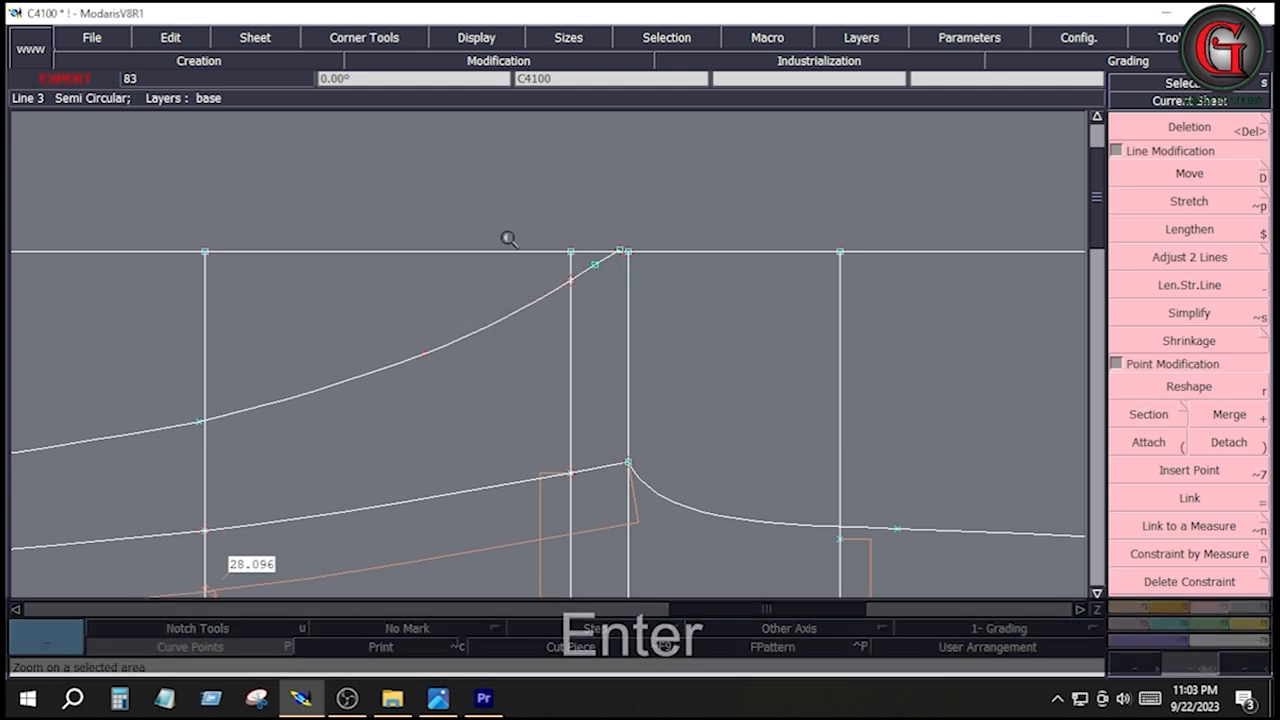
pyautogui.moveTo(506, 237); pyautogui.dragTo(656, 315)
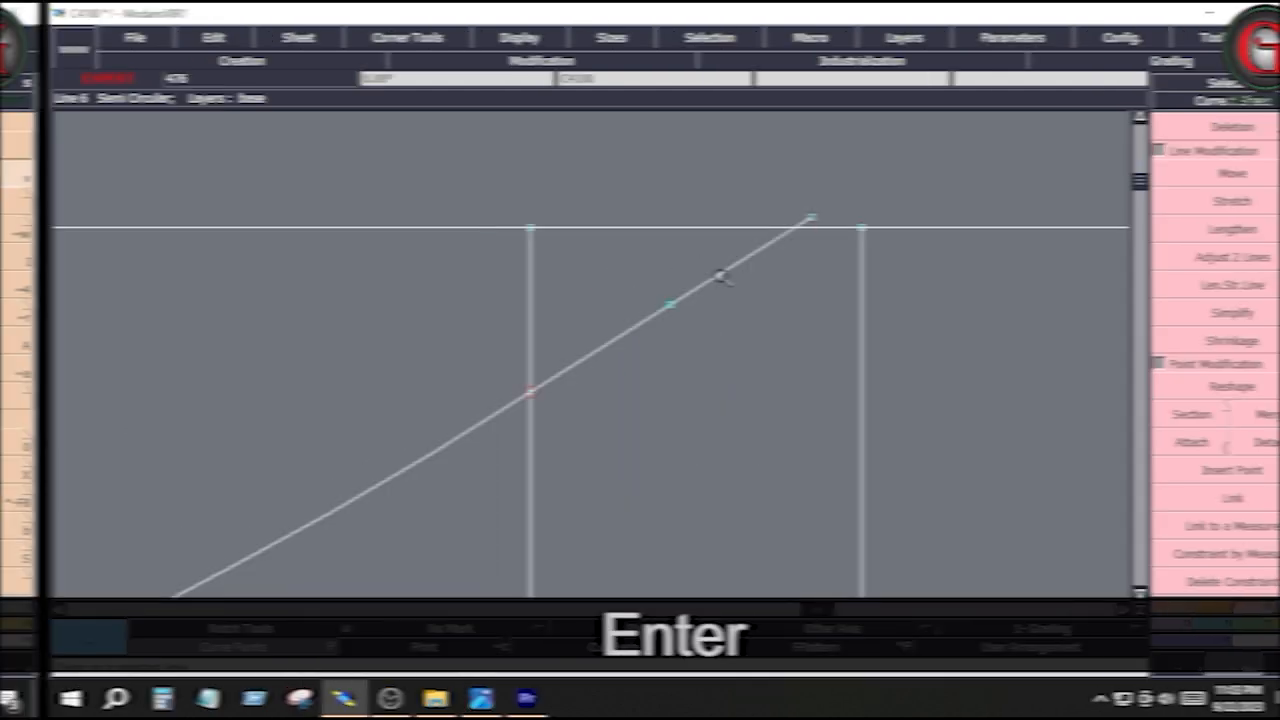